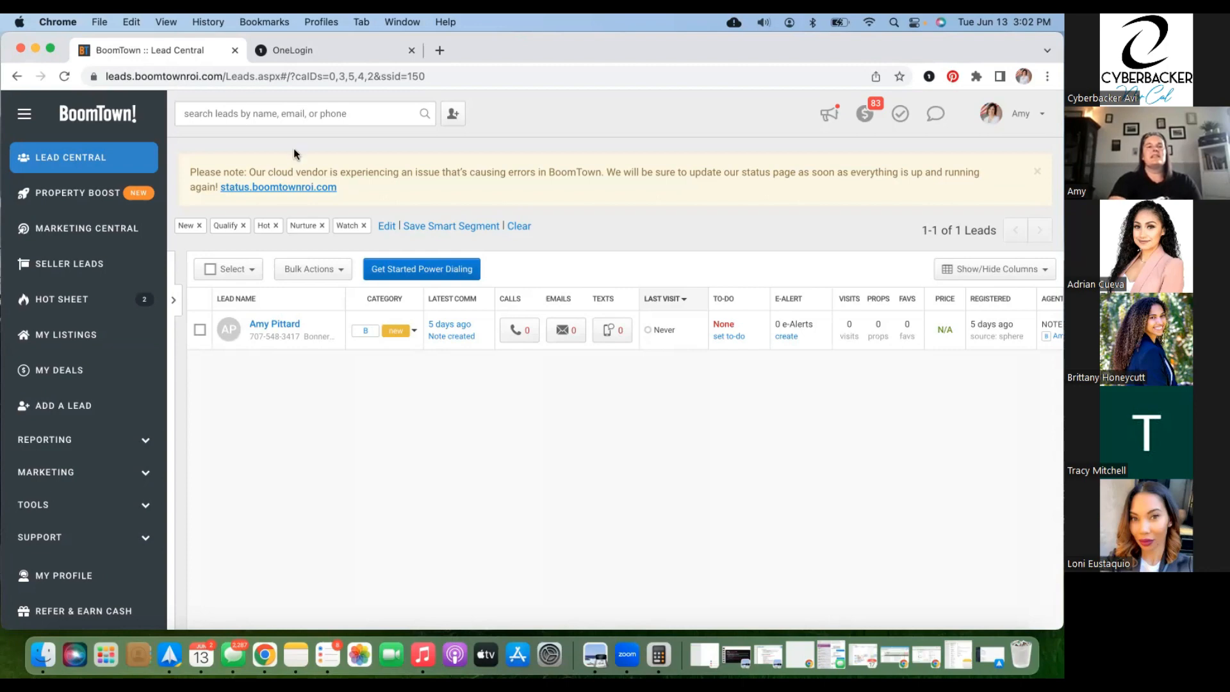
# Check the OneLogin app portal, return to BoomTown, and open the agent's own profile settings
pyautogui.click(328, 52)
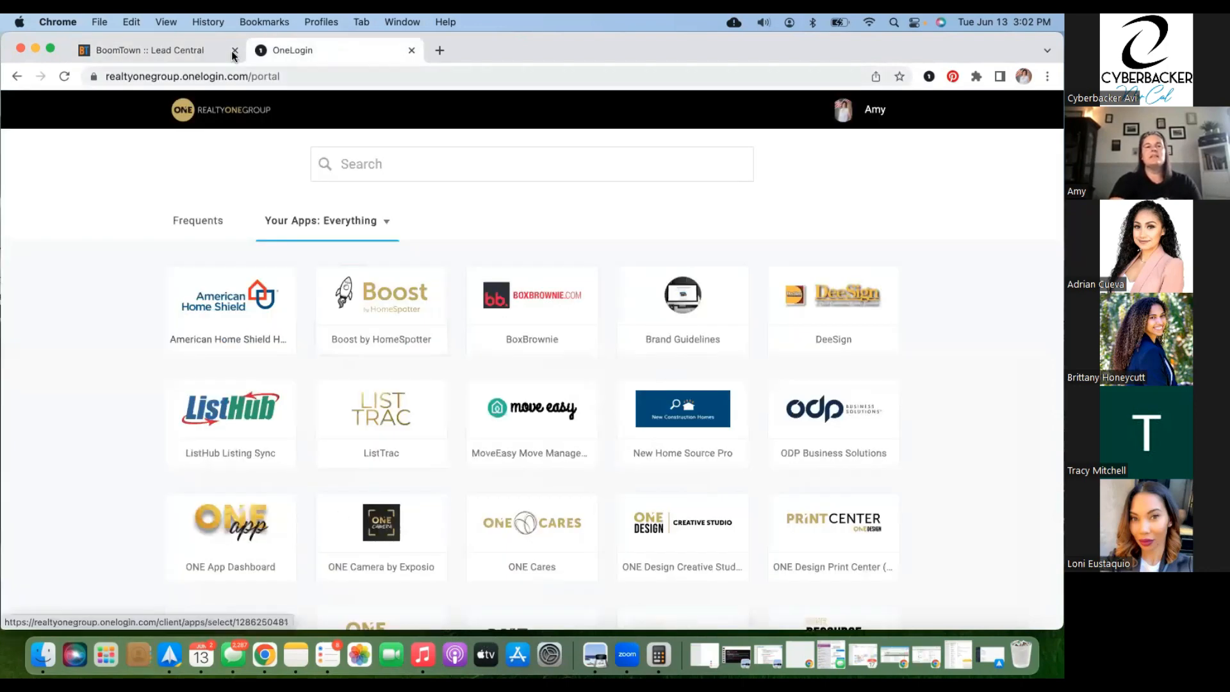
pyautogui.click(195, 54)
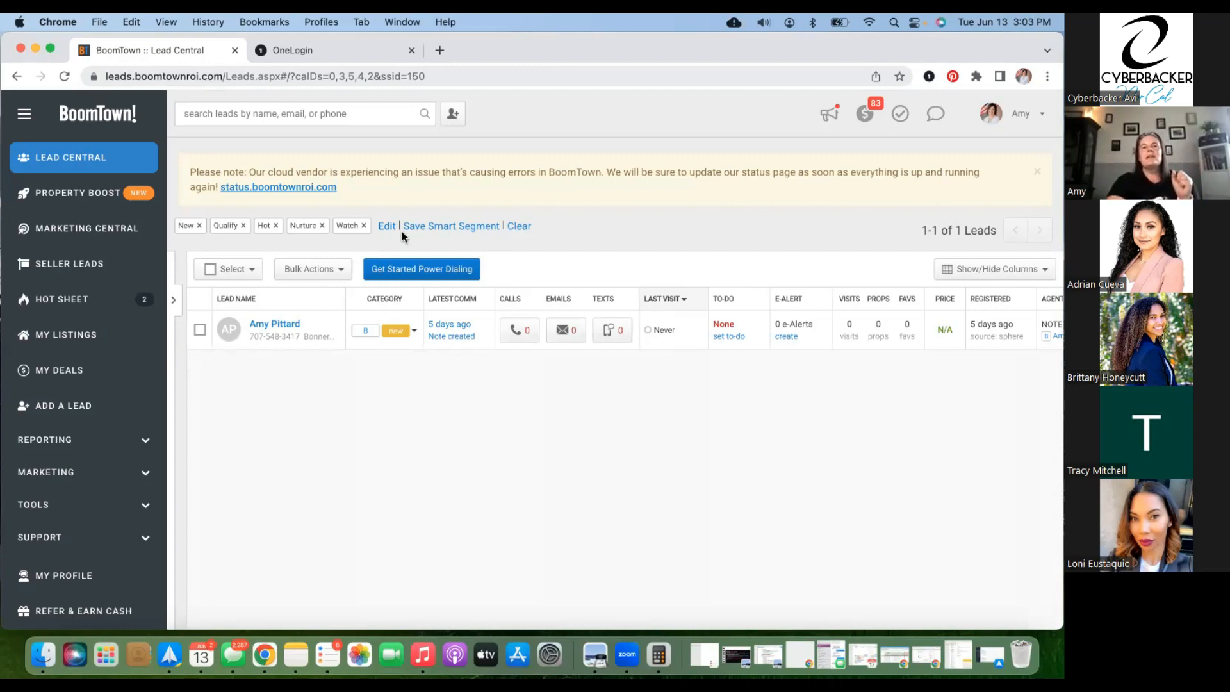
pyautogui.click(1004, 123)
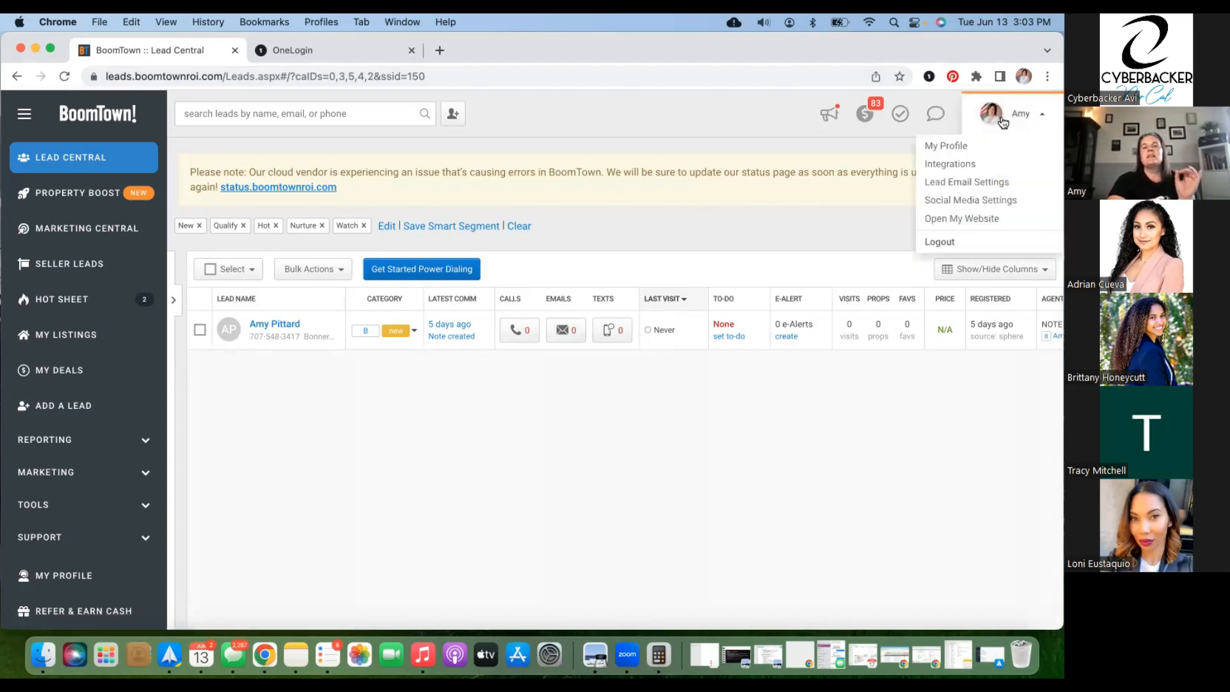
pyautogui.click(968, 150)
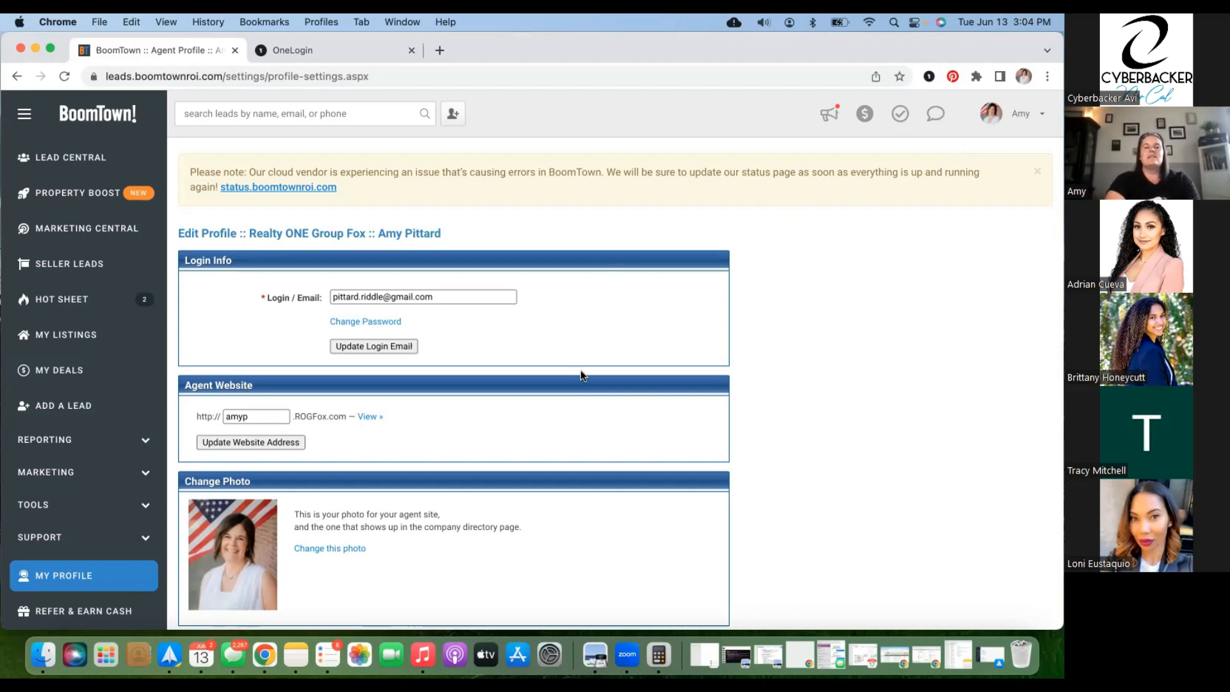
# Find the Agent Website section of the profile and open the agent's public website
pyautogui.scroll(-2, 581, 372)
pyautogui.scroll(-1, 581, 372)
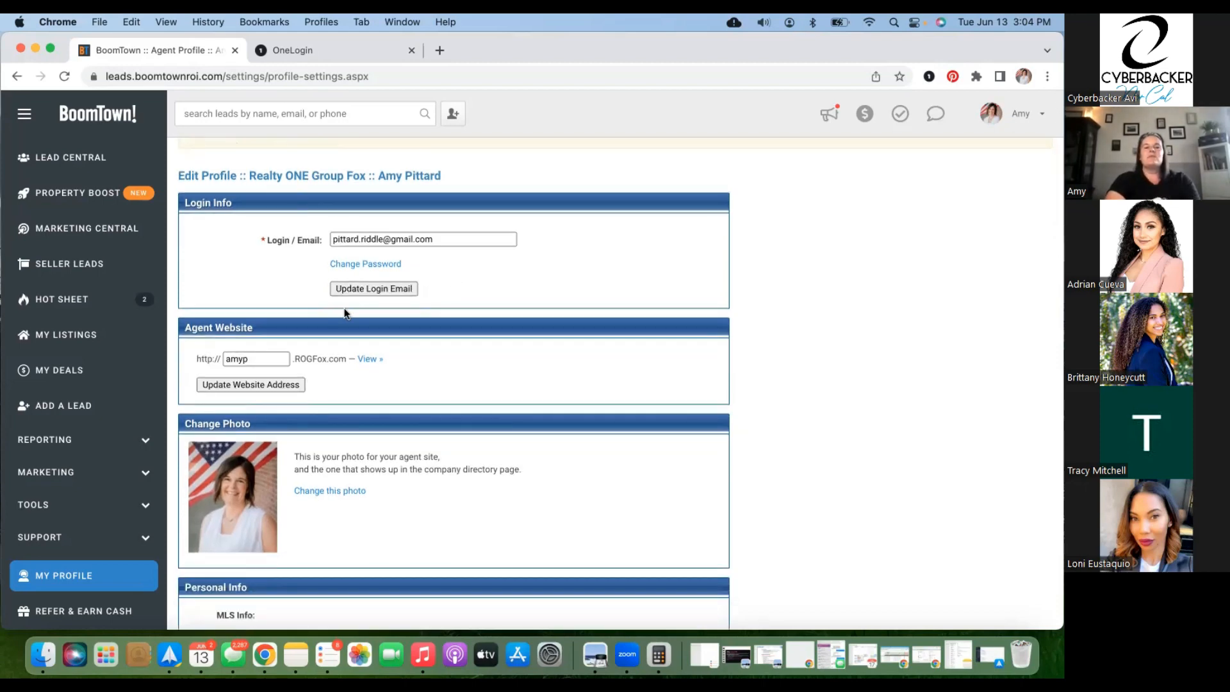
pyautogui.scroll(-8, 345, 313)
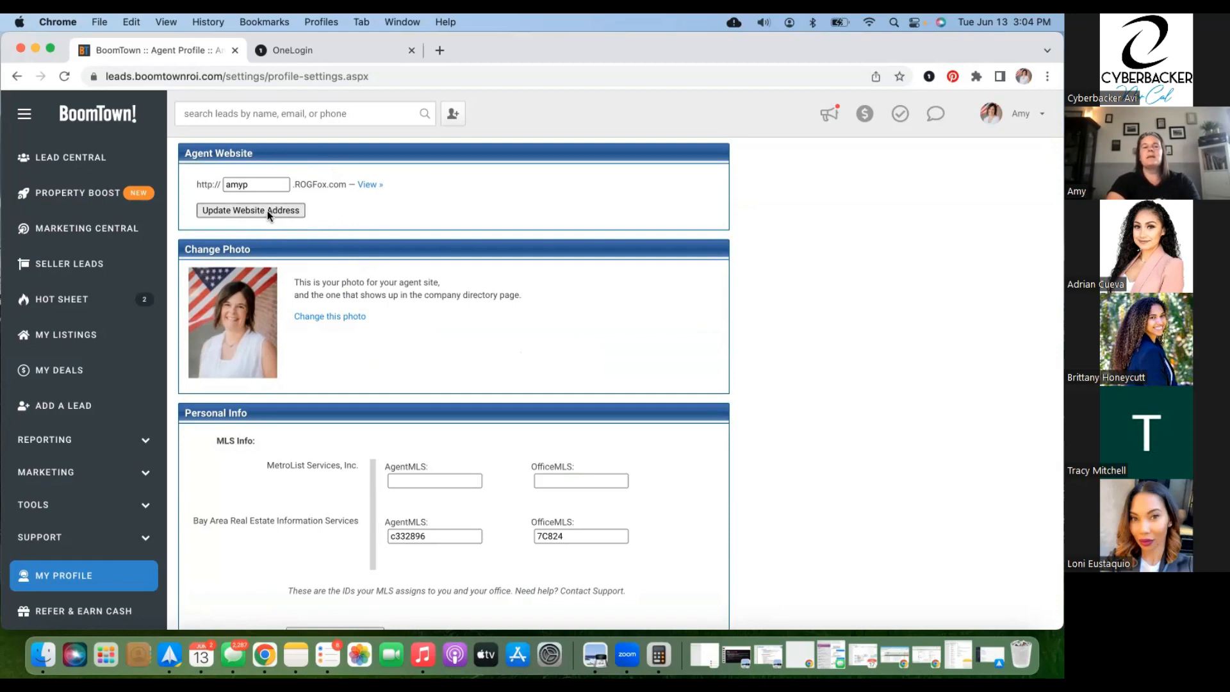
pyautogui.click(371, 187)
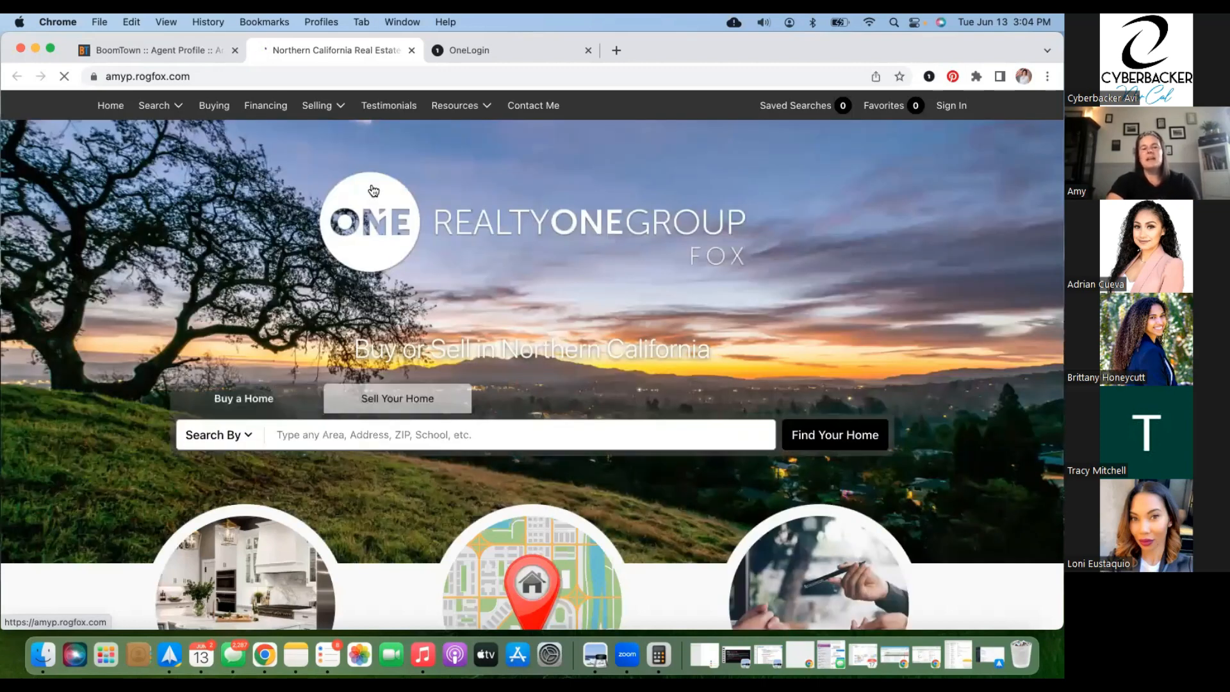
# Search the agent website's home listings for the location Vacaville
pyautogui.click(350, 436)
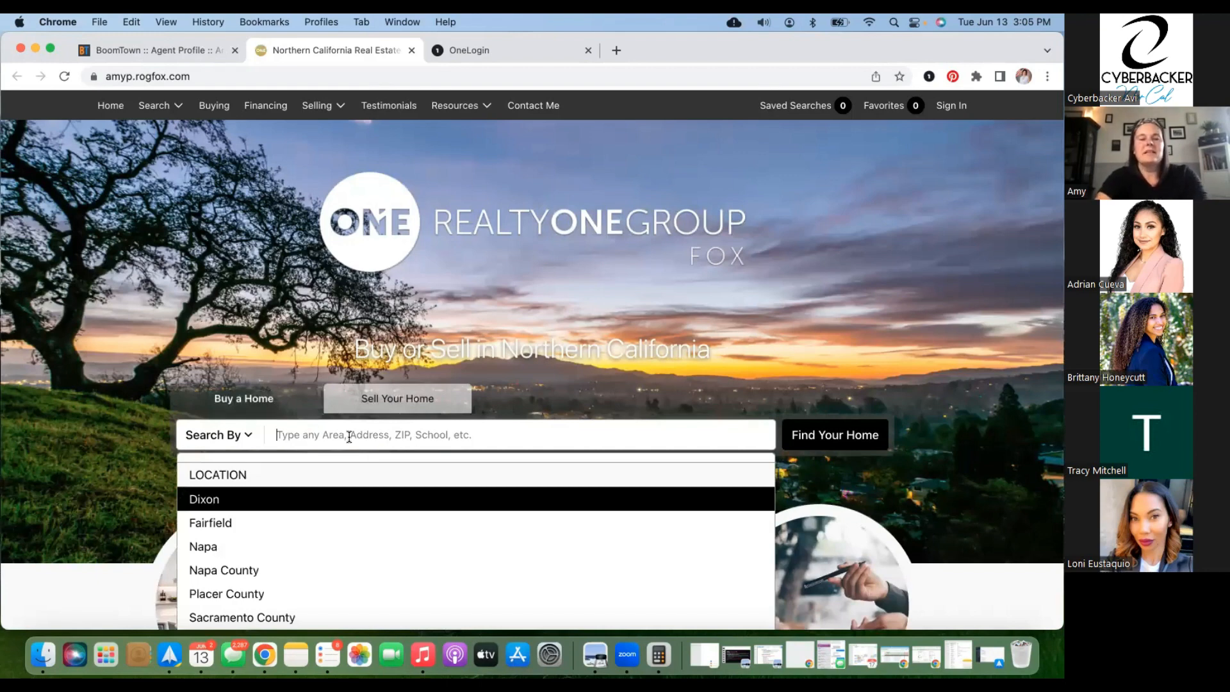
pyautogui.scroll(-1, 279, 577)
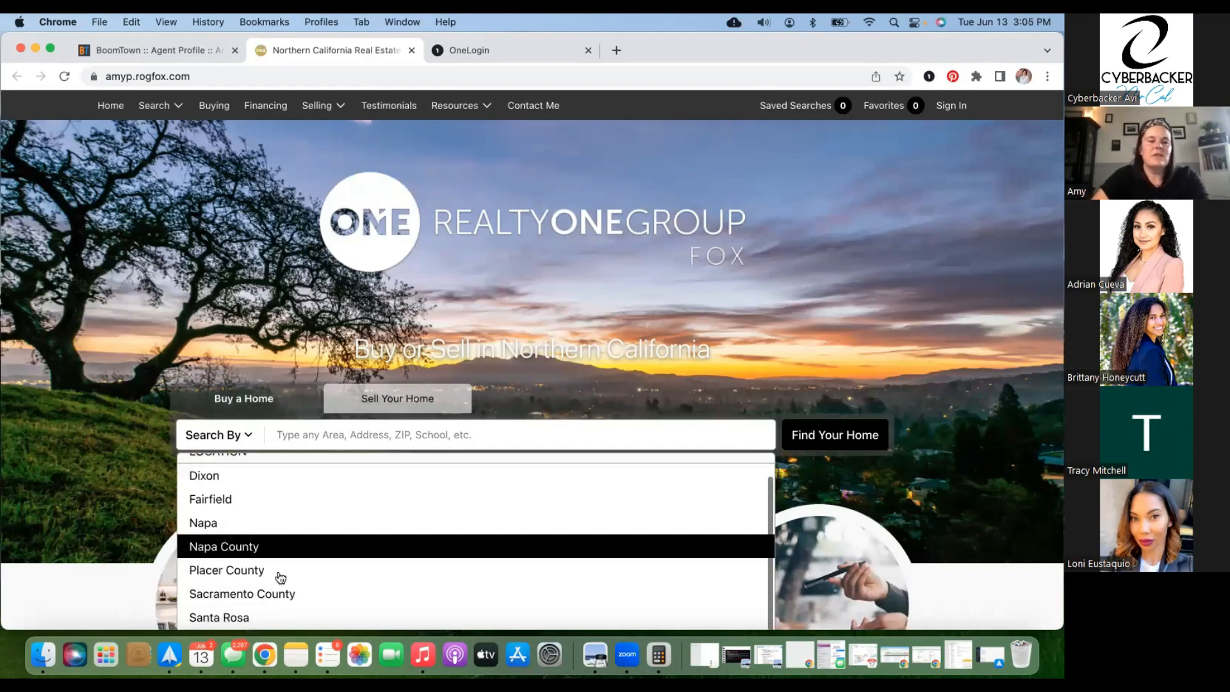
pyautogui.scroll(1, 279, 576)
pyautogui.write('vacaville')
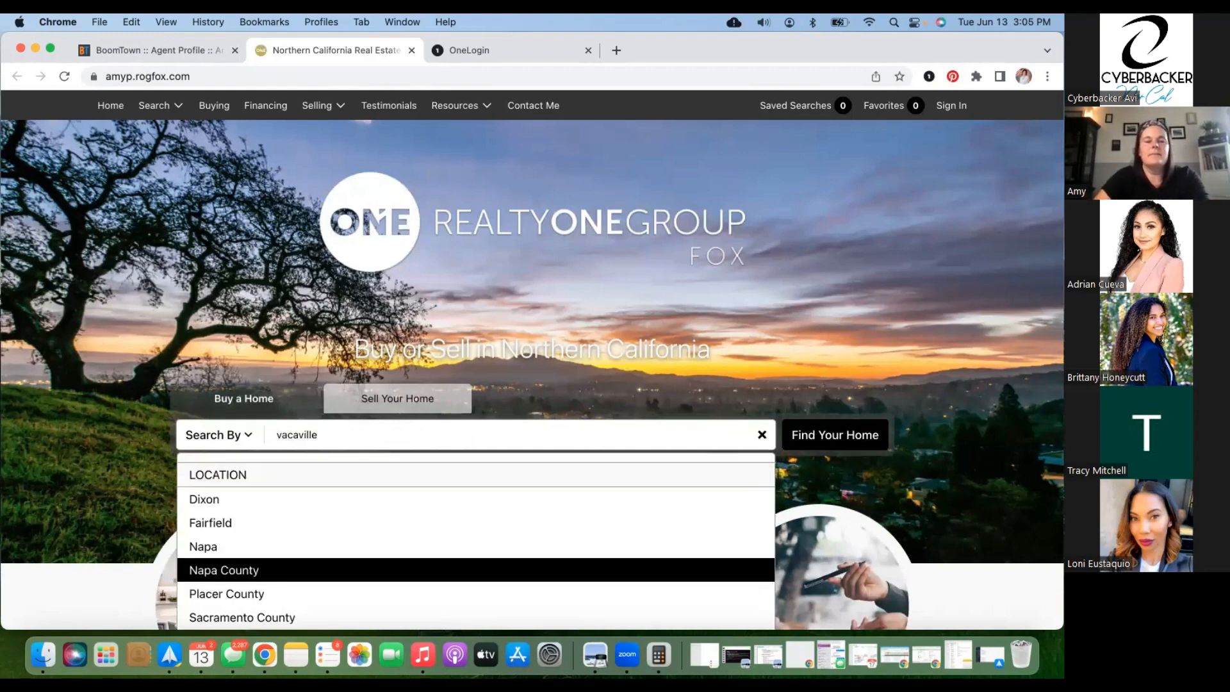
pyautogui.press('Down')
pyautogui.press('Up')
pyautogui.press('Return')
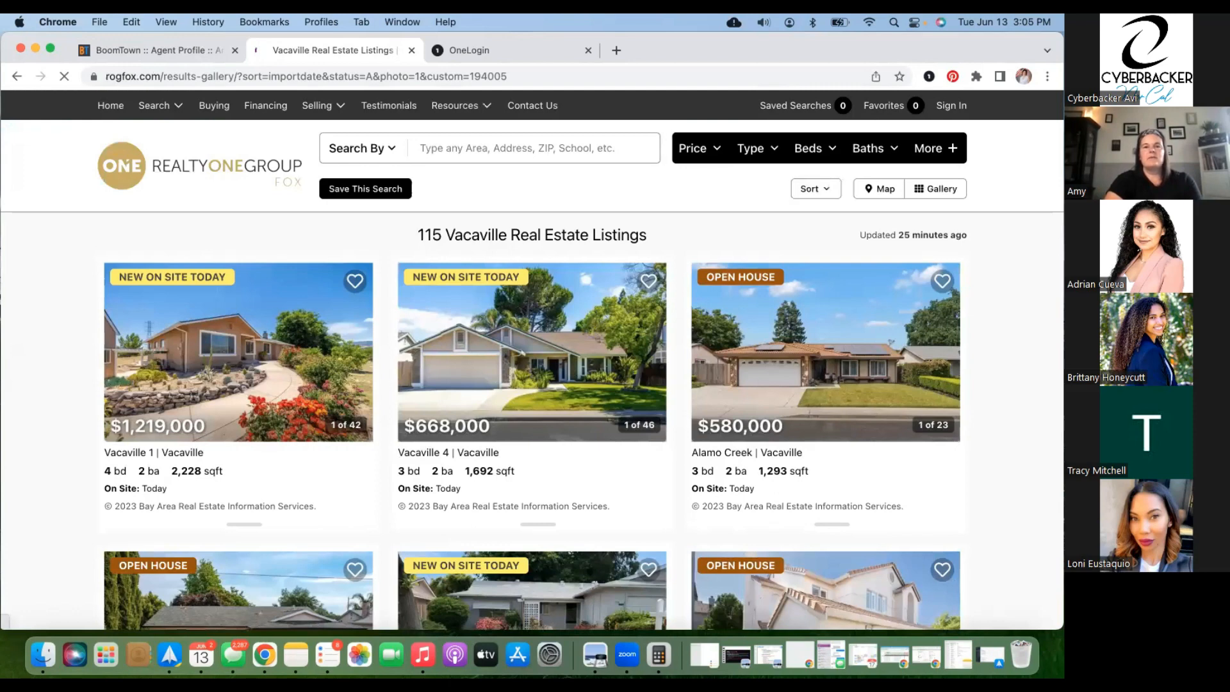
# Filter the Vacaville listings to a minimum price of $480,000 and a maximum price of $520,000
pyautogui.click(700, 148)
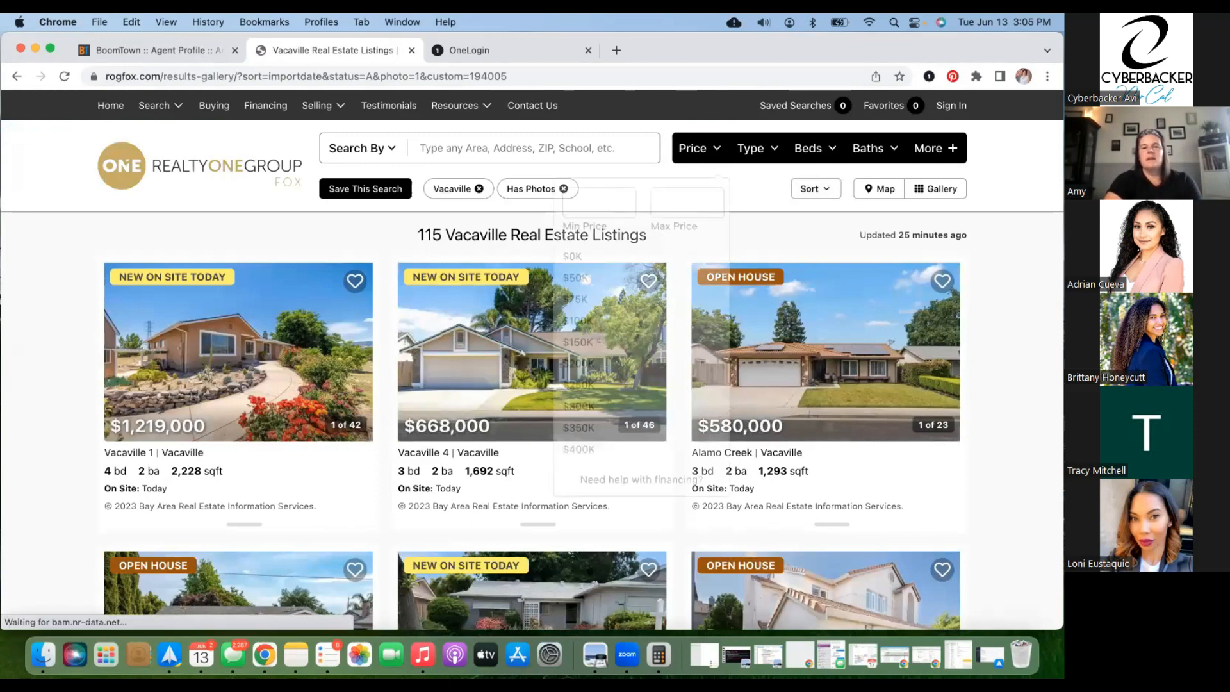
pyautogui.write('480,000')
pyautogui.press('Tab')
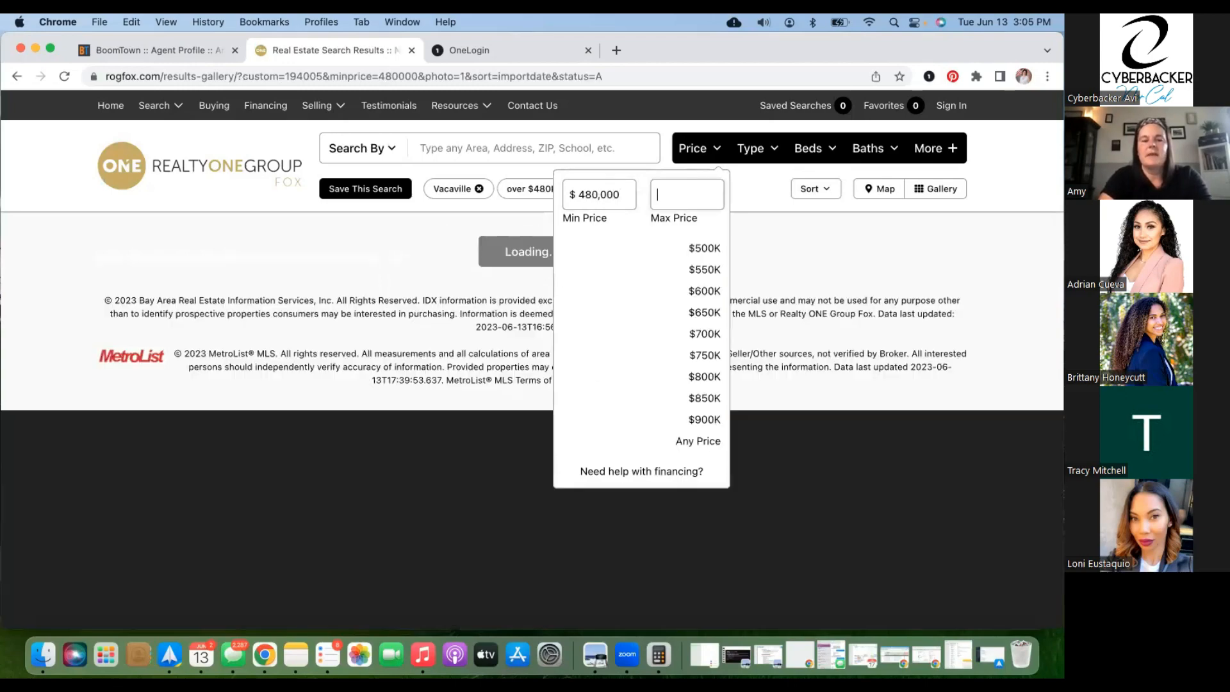
pyautogui.write('520,000')
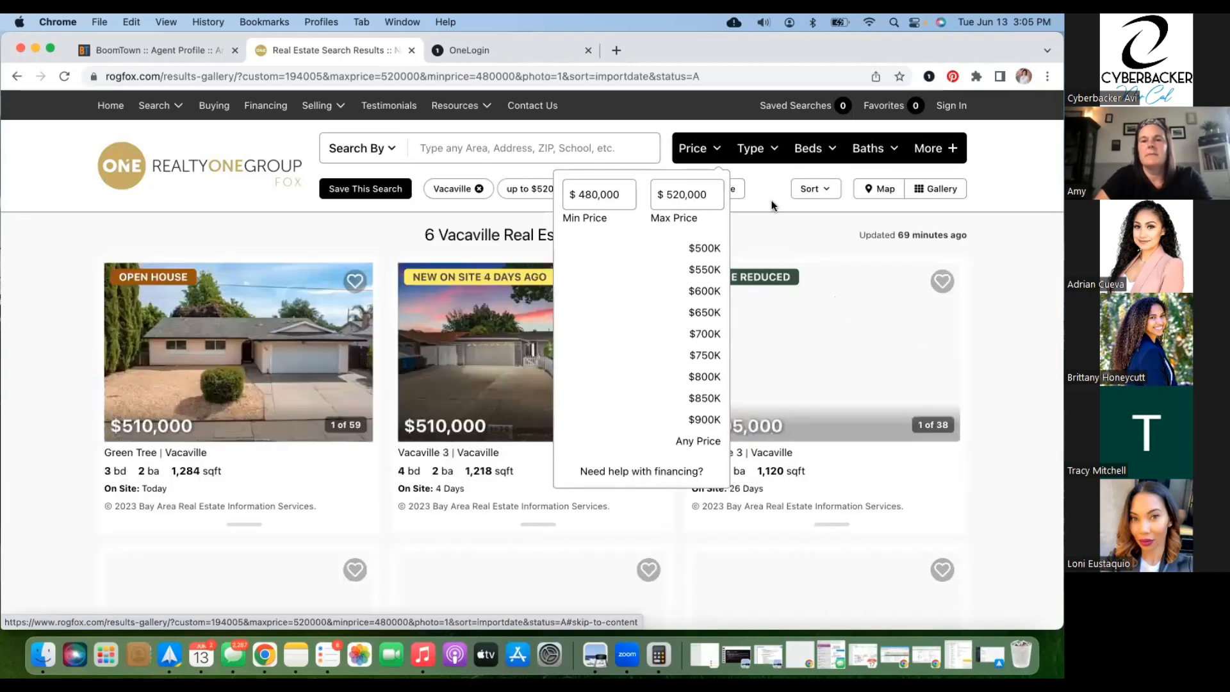
pyautogui.click(772, 205)
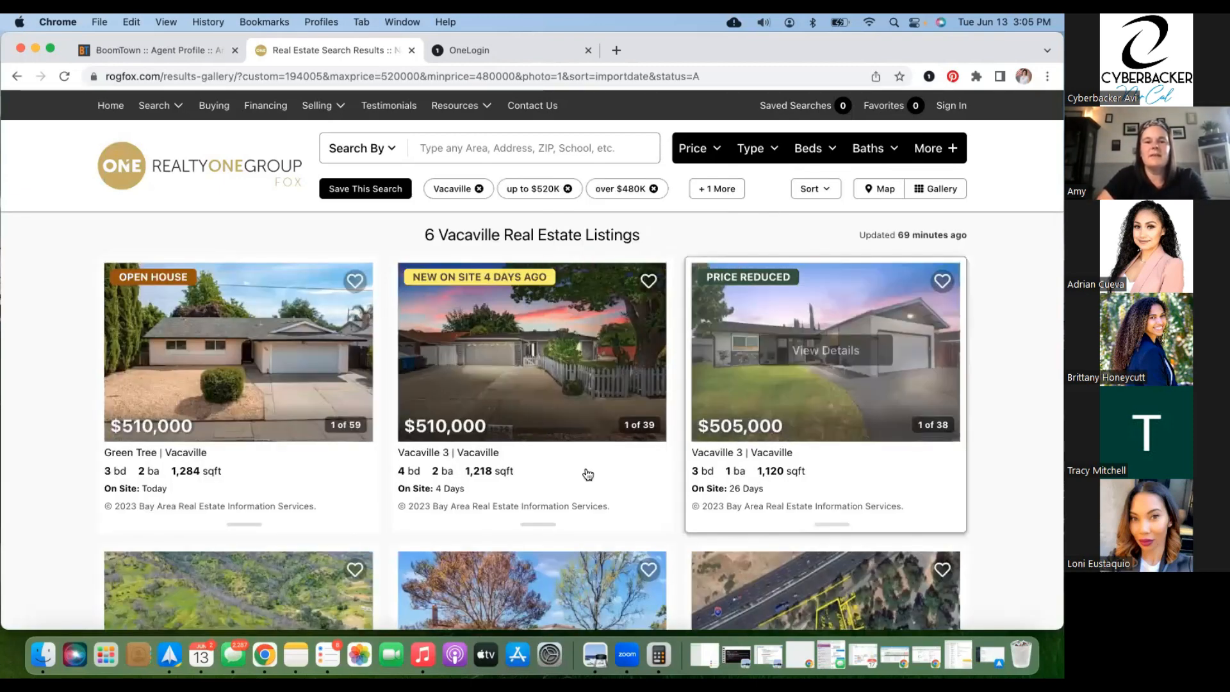
# Look through the filtered listings and open the details of the four-bedroom $510,000 home in Vacaville 3
pyautogui.scroll(-2, 588, 474)
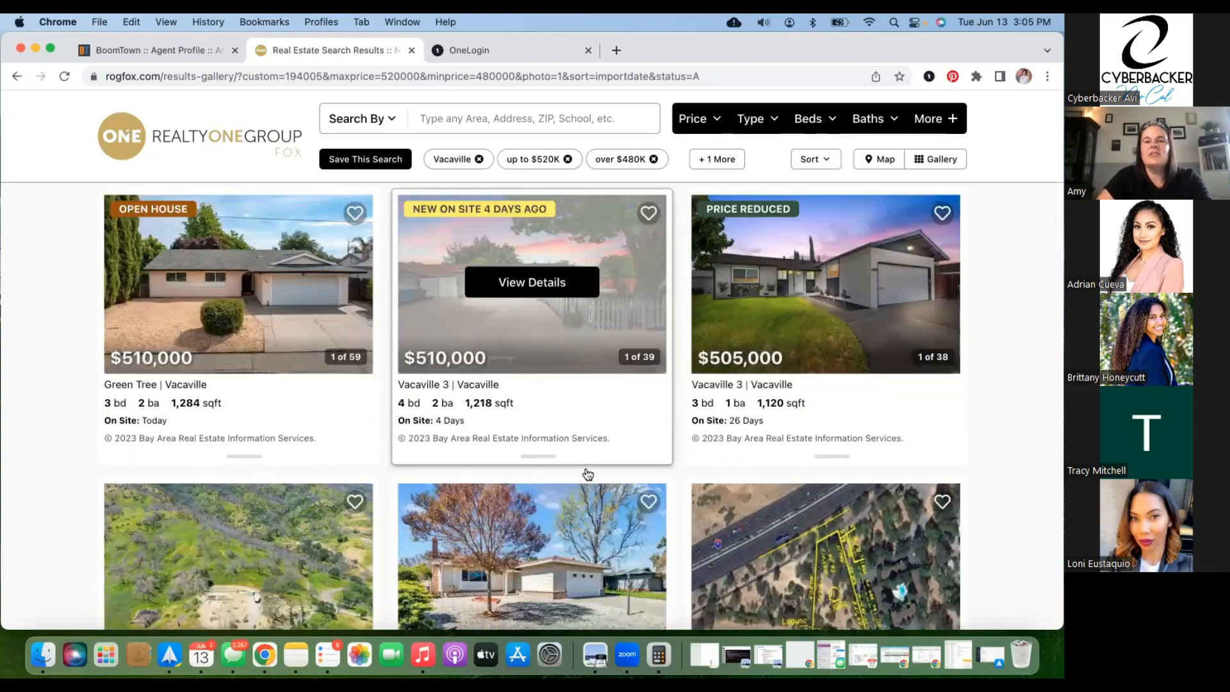
pyautogui.scroll(-4, 587, 474)
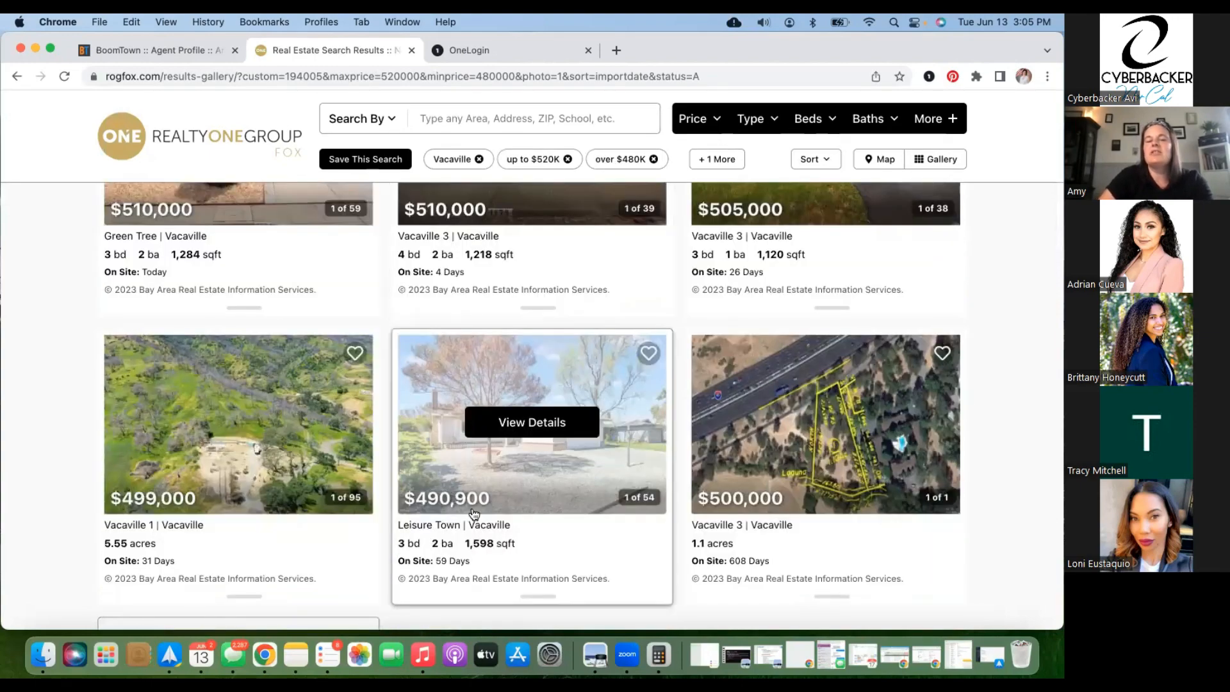
pyautogui.scroll(5, 474, 509)
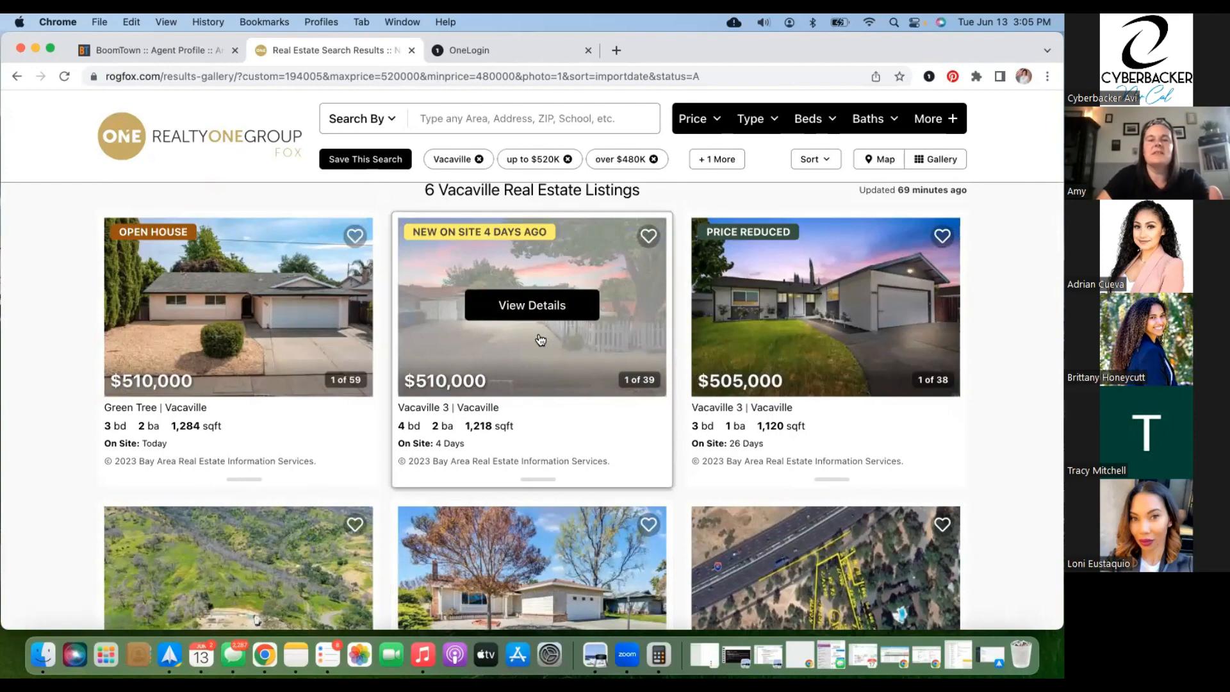
pyautogui.click(540, 345)
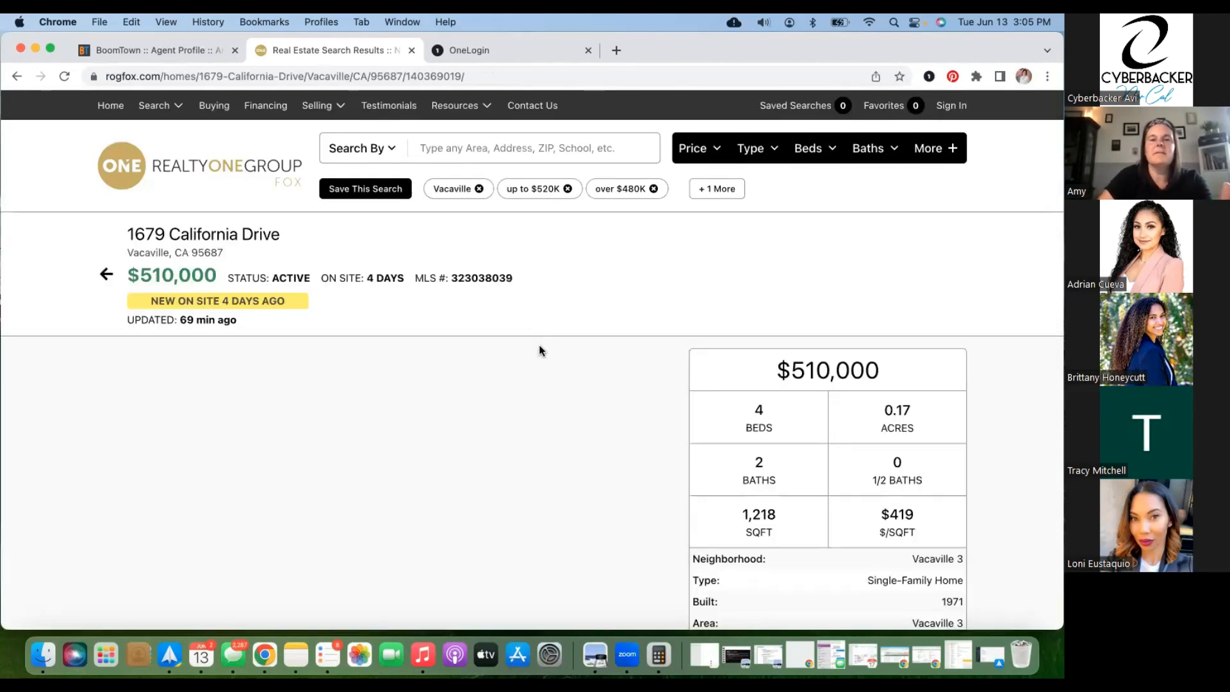
# Examine the listing's photo, description, exterior, interior and property features, and location map
pyautogui.scroll(-3, 474, 351)
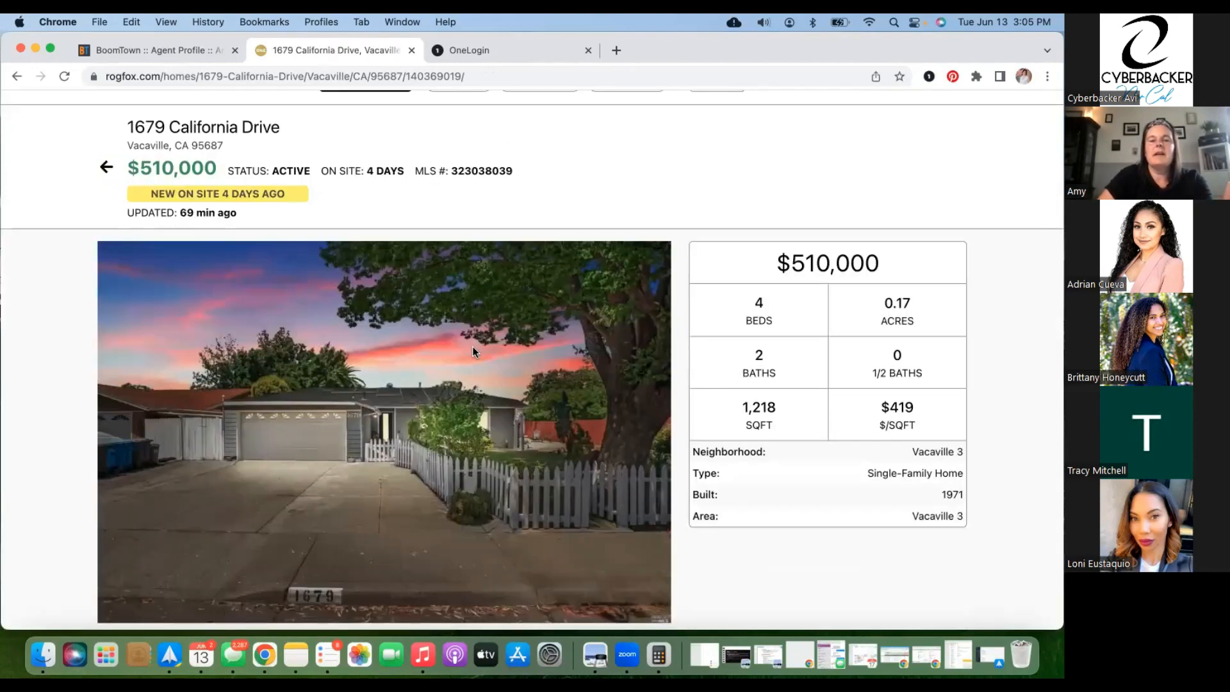
pyautogui.scroll(-10, 472, 351)
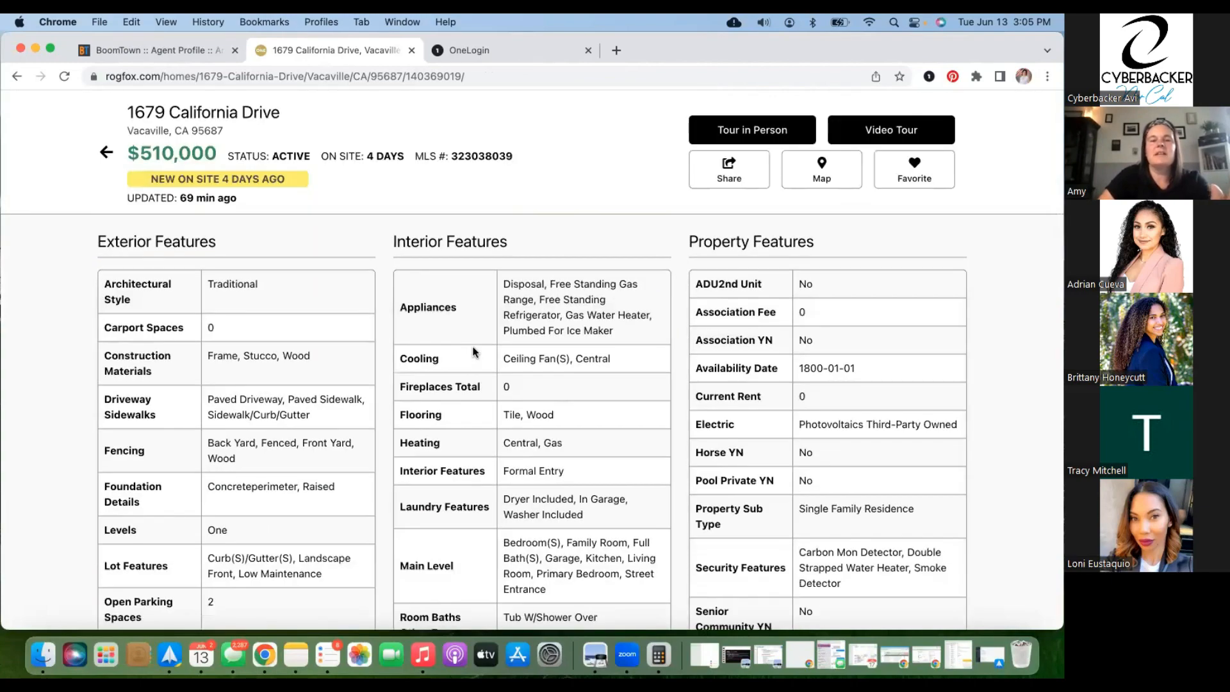
pyautogui.scroll(-10, 473, 352)
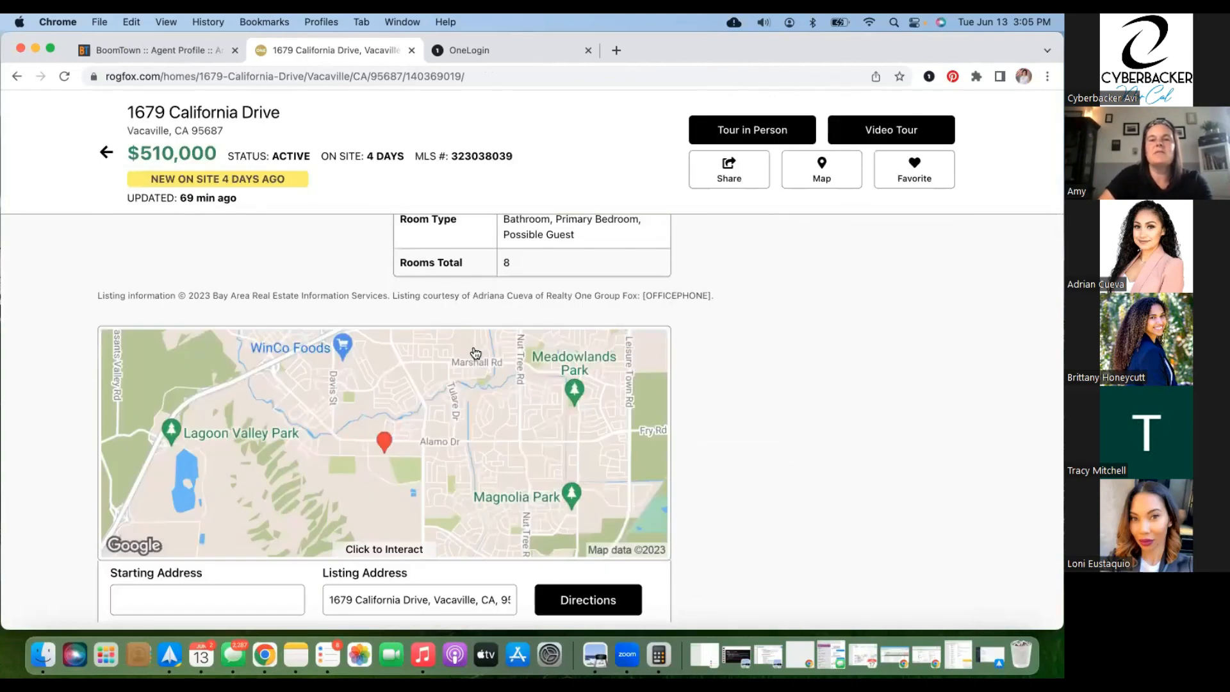
pyautogui.scroll(6, 474, 351)
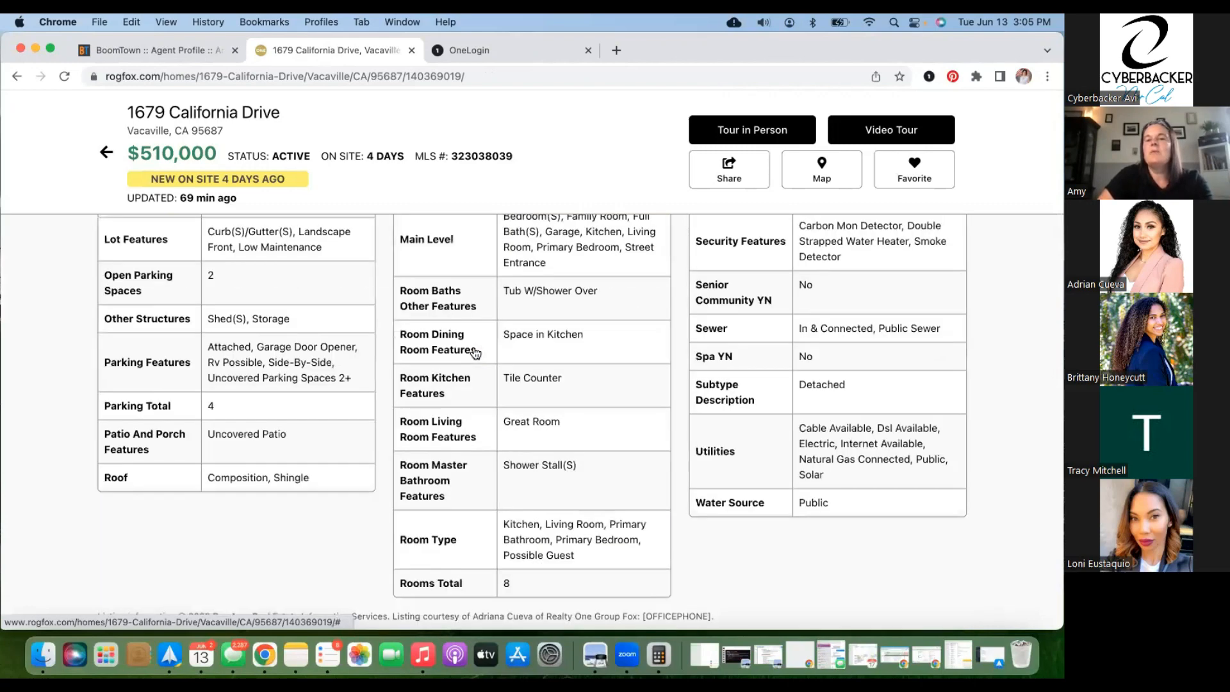
pyautogui.scroll(8, 728, 176)
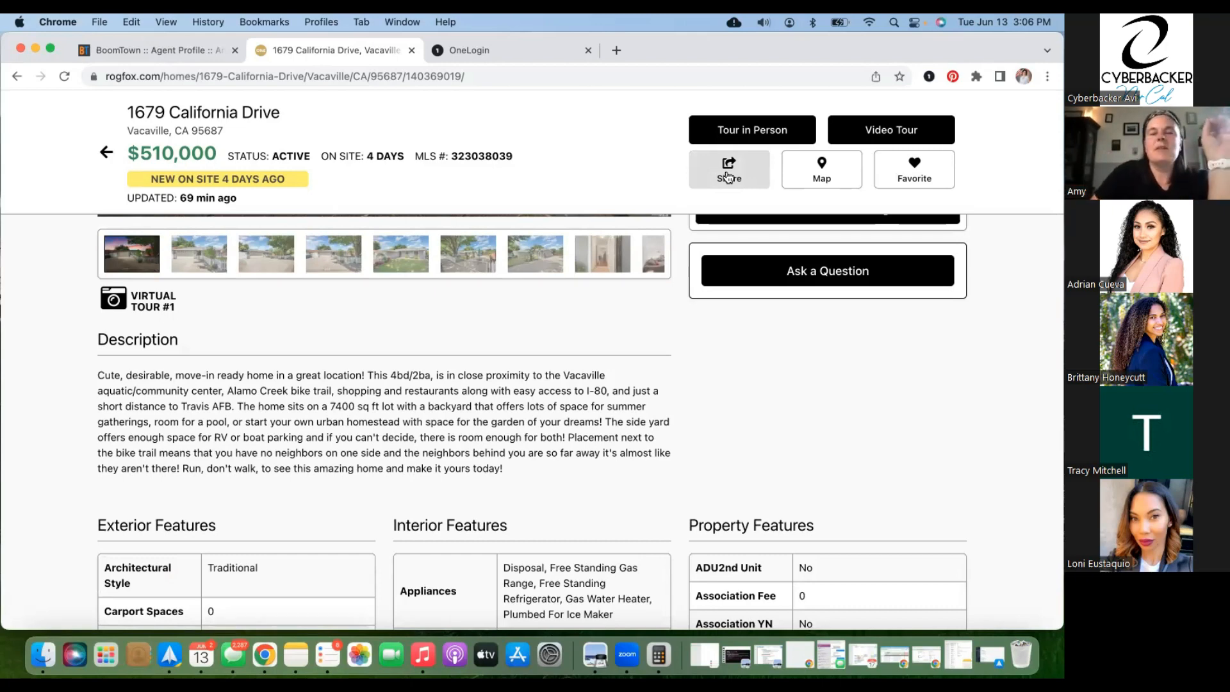
# Review the listing's sharing options, preview its Facebook post, and close the preview without posting
pyautogui.click(729, 174)
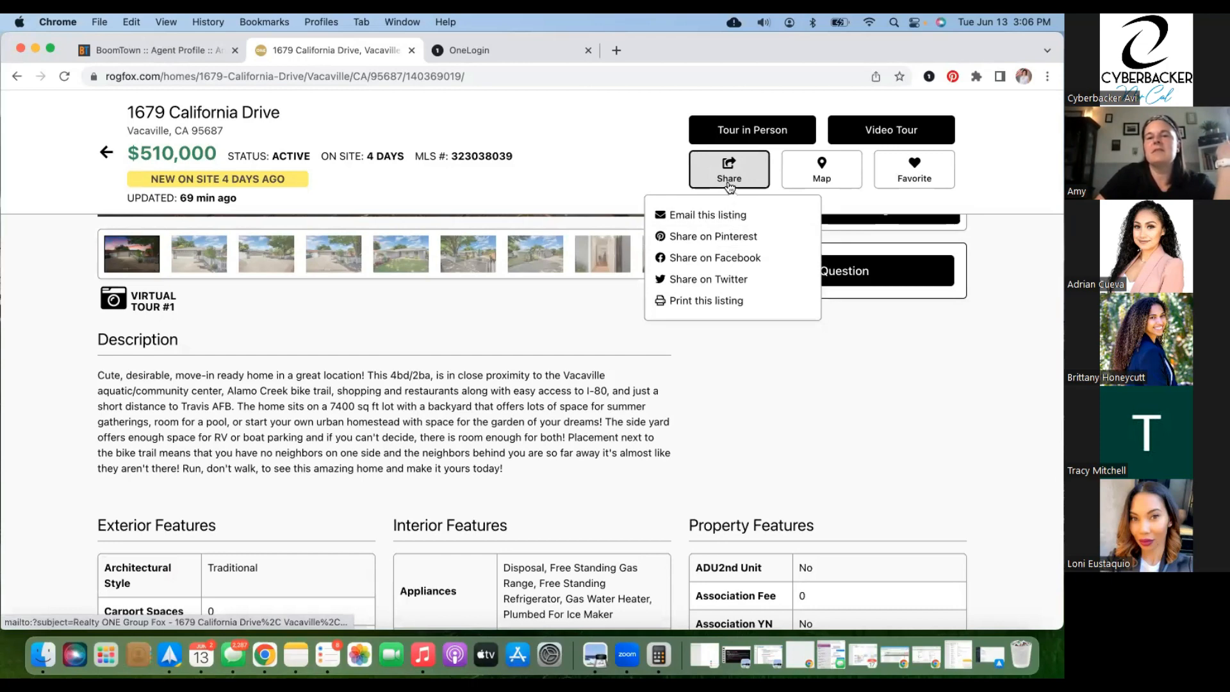
pyautogui.click(533, 128)
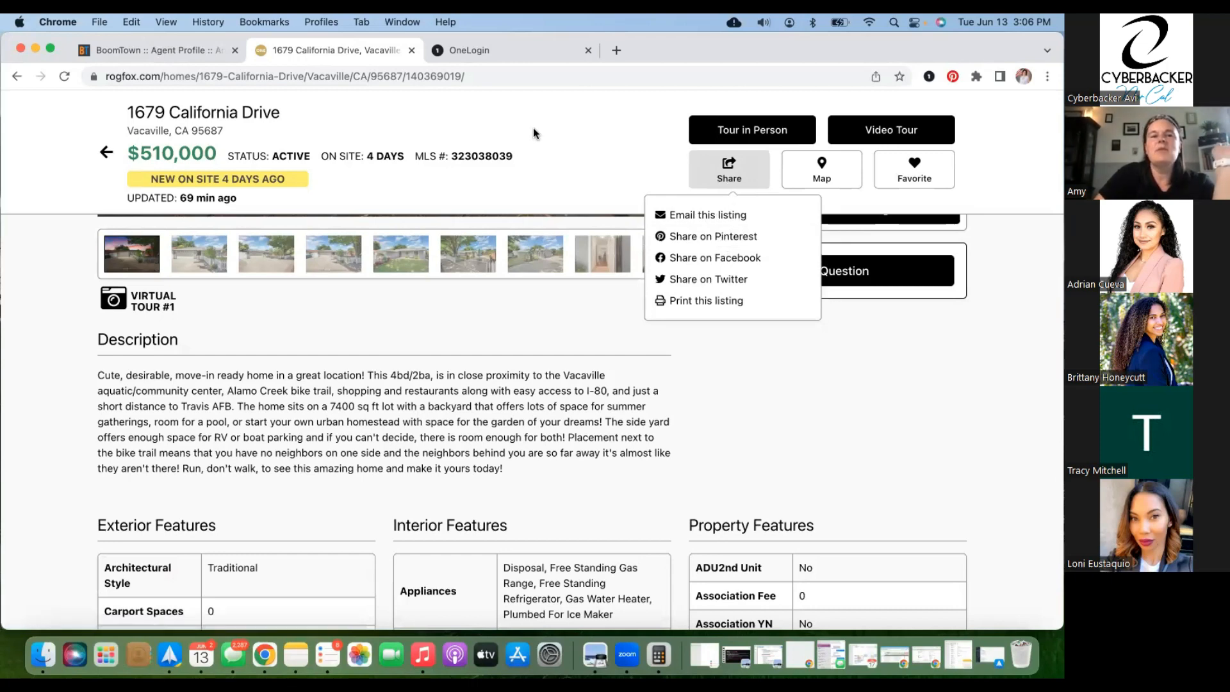
pyautogui.click(503, 77)
pyautogui.click(597, 156)
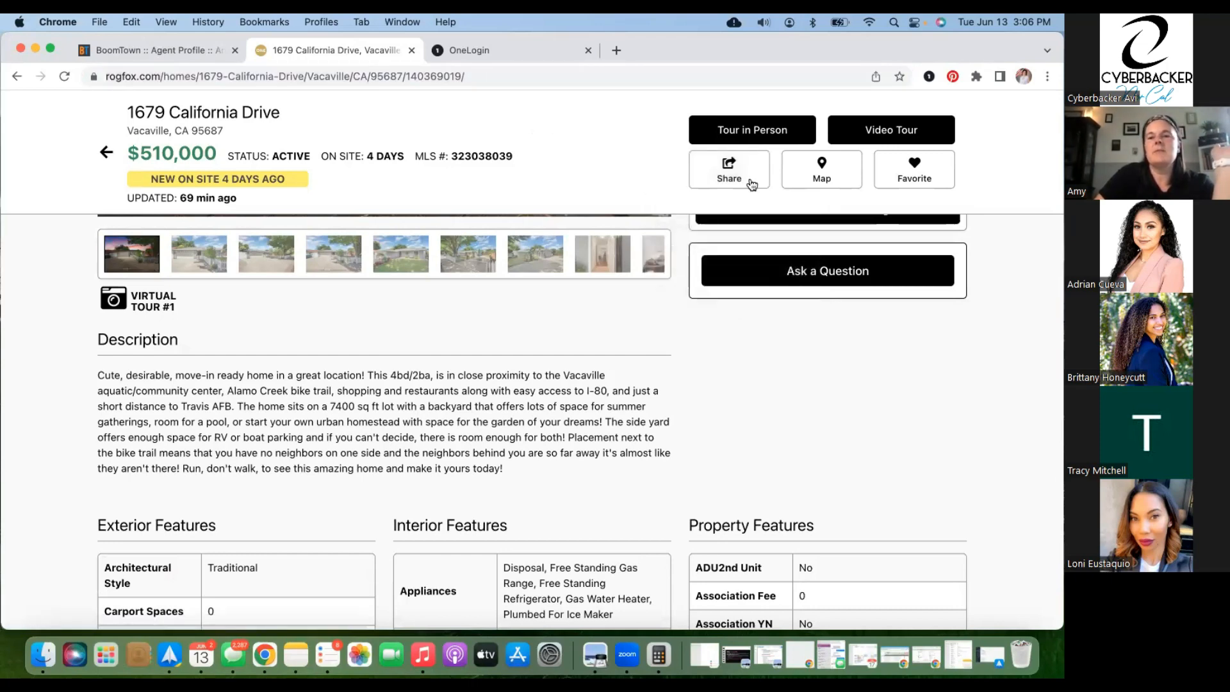
pyautogui.click(752, 185)
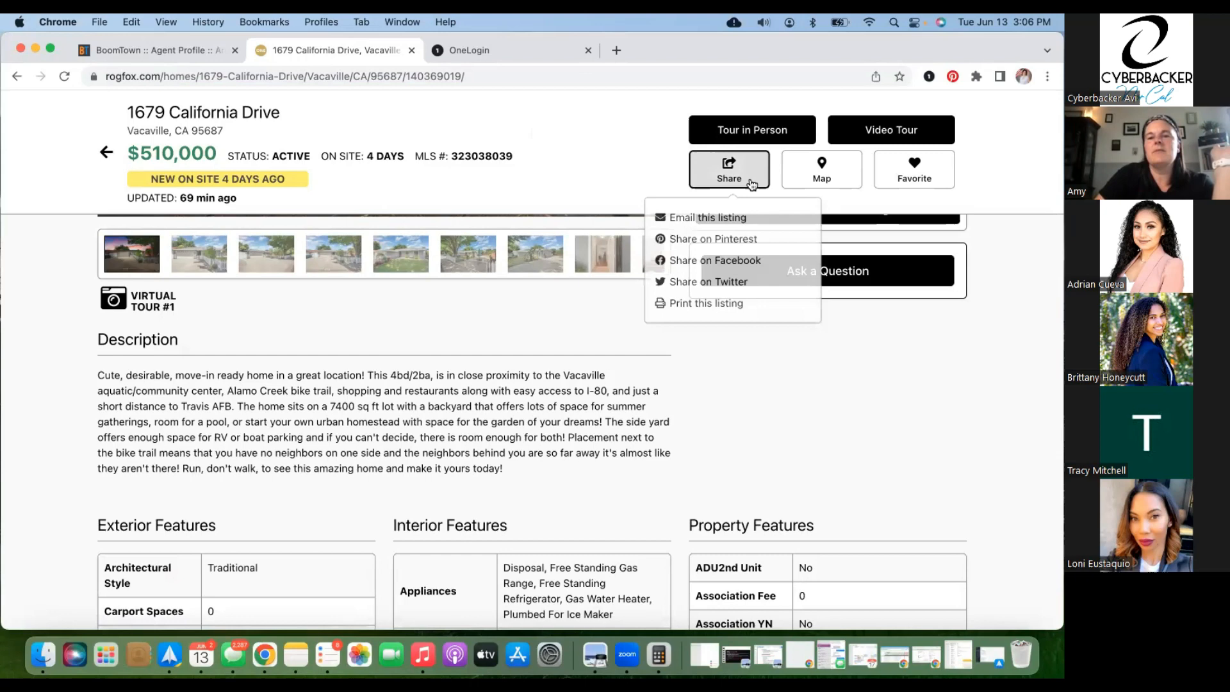
pyautogui.click(724, 259)
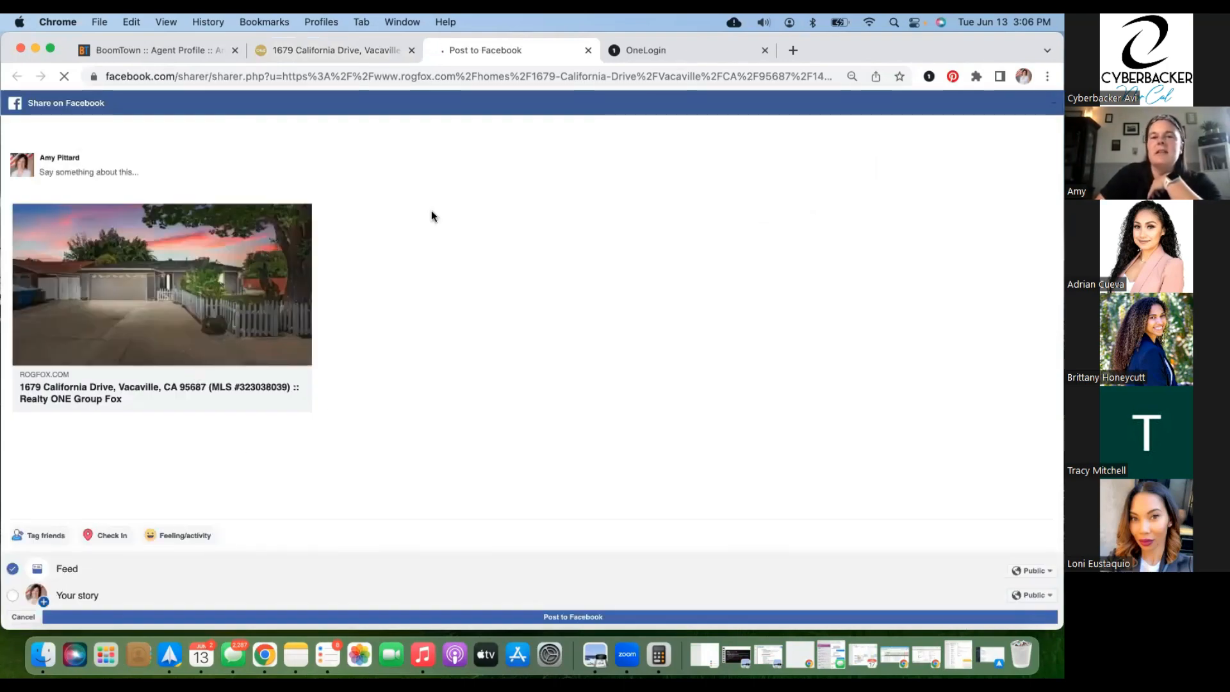
pyautogui.click(588, 51)
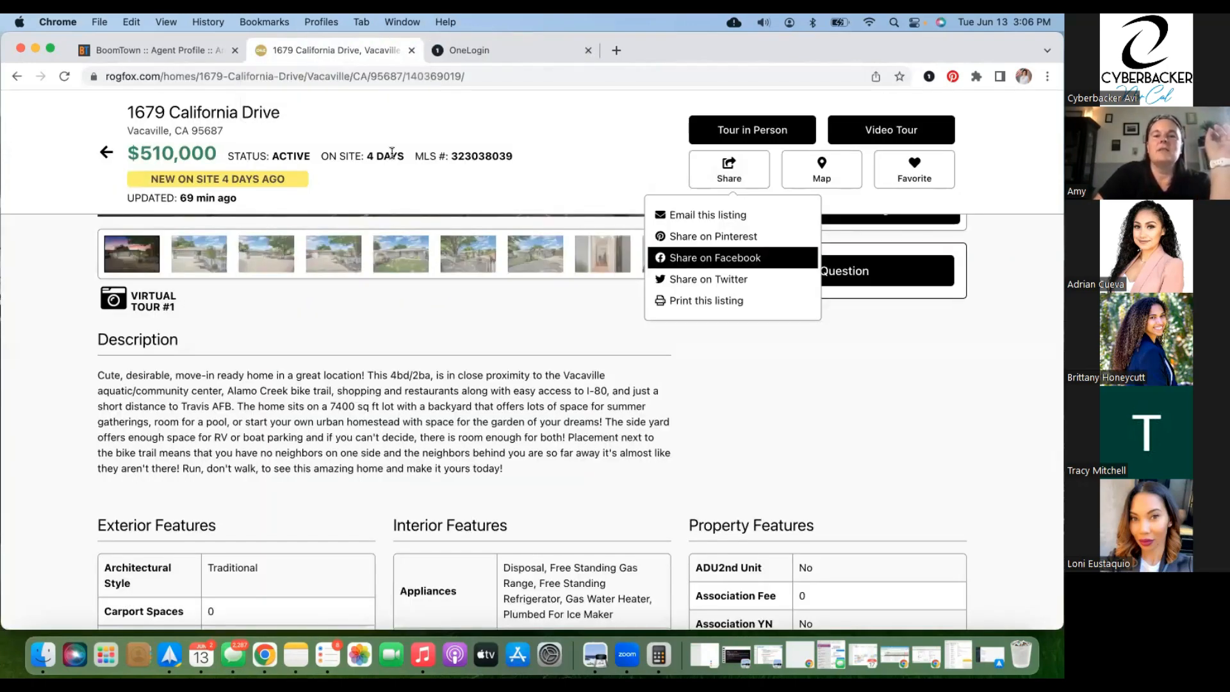
# Return to the BoomTown profile settings and review the website address, photo and MLS information sections
pyautogui.scroll(3, 392, 152)
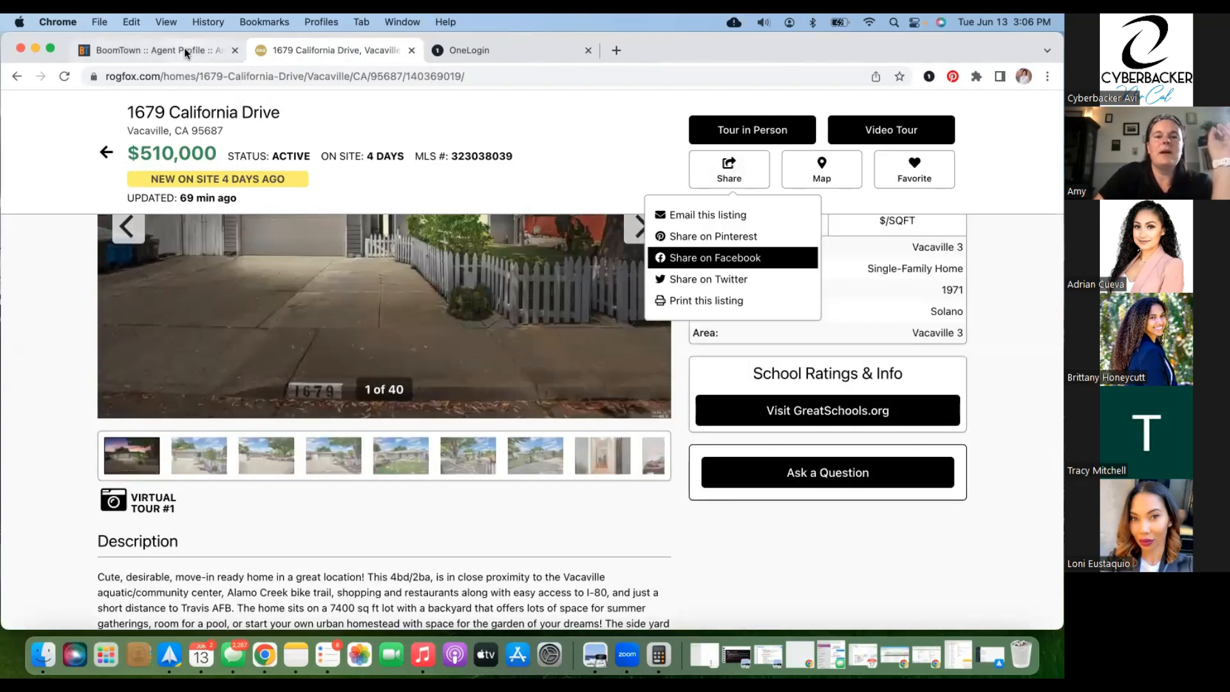
pyautogui.click(185, 51)
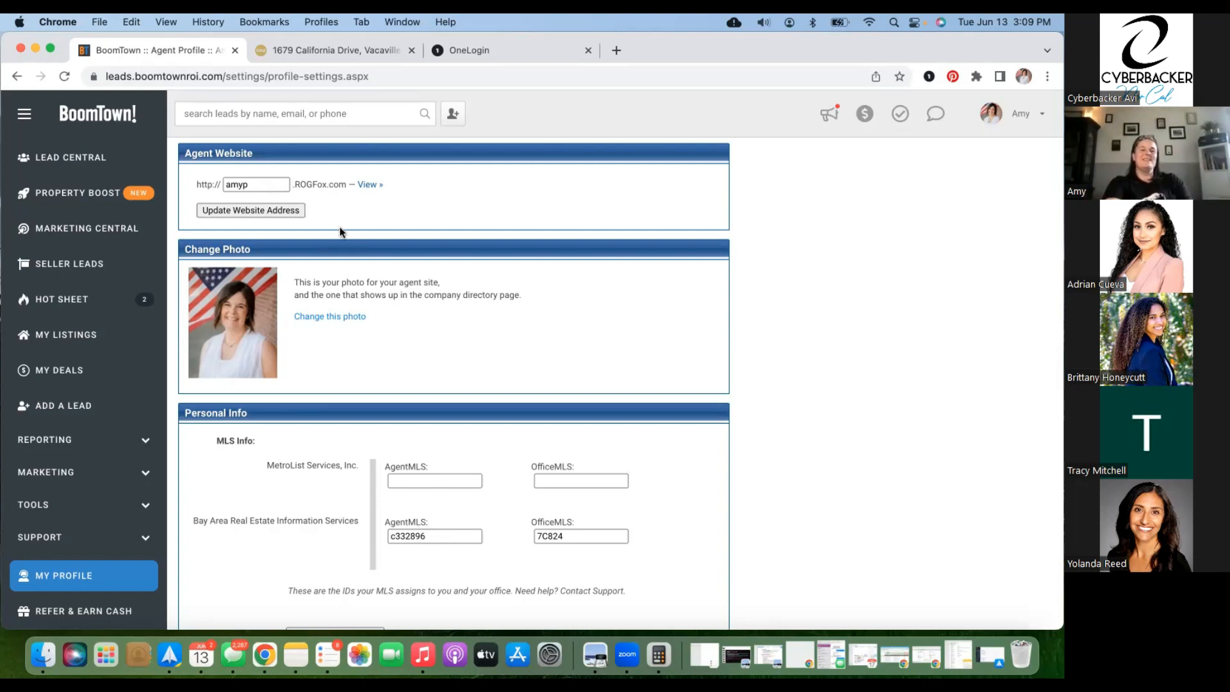
pyautogui.scroll(-1, 339, 227)
pyautogui.scroll(1, 339, 231)
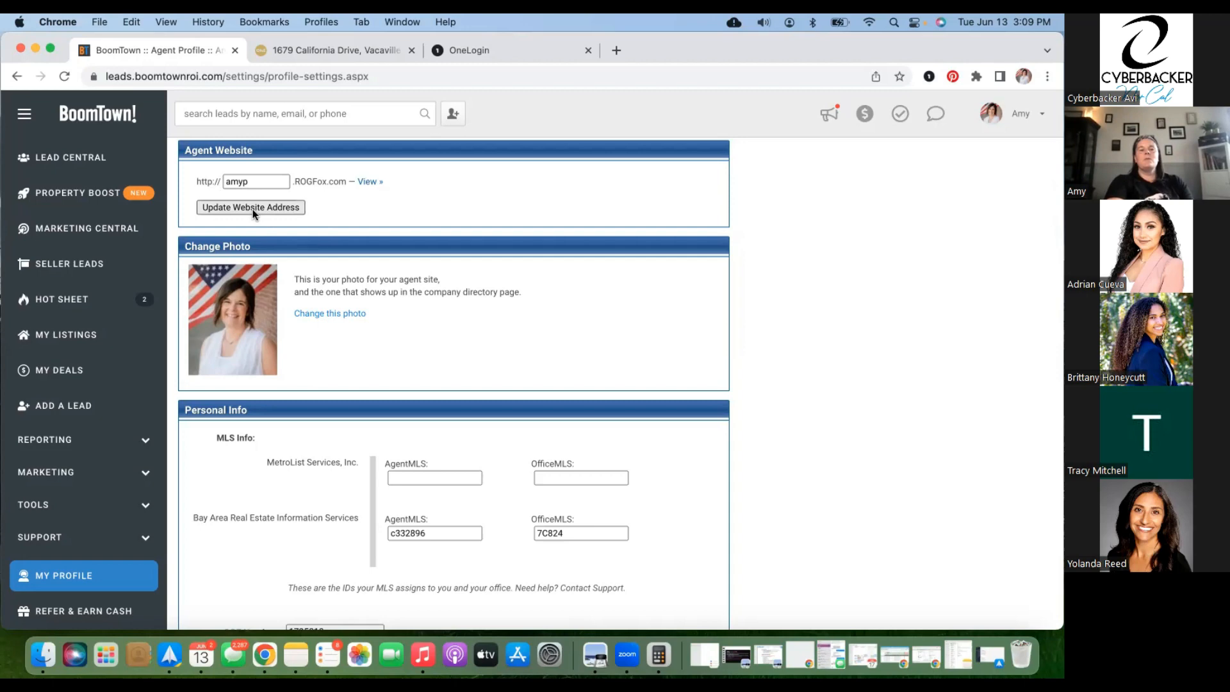
pyautogui.click(254, 179)
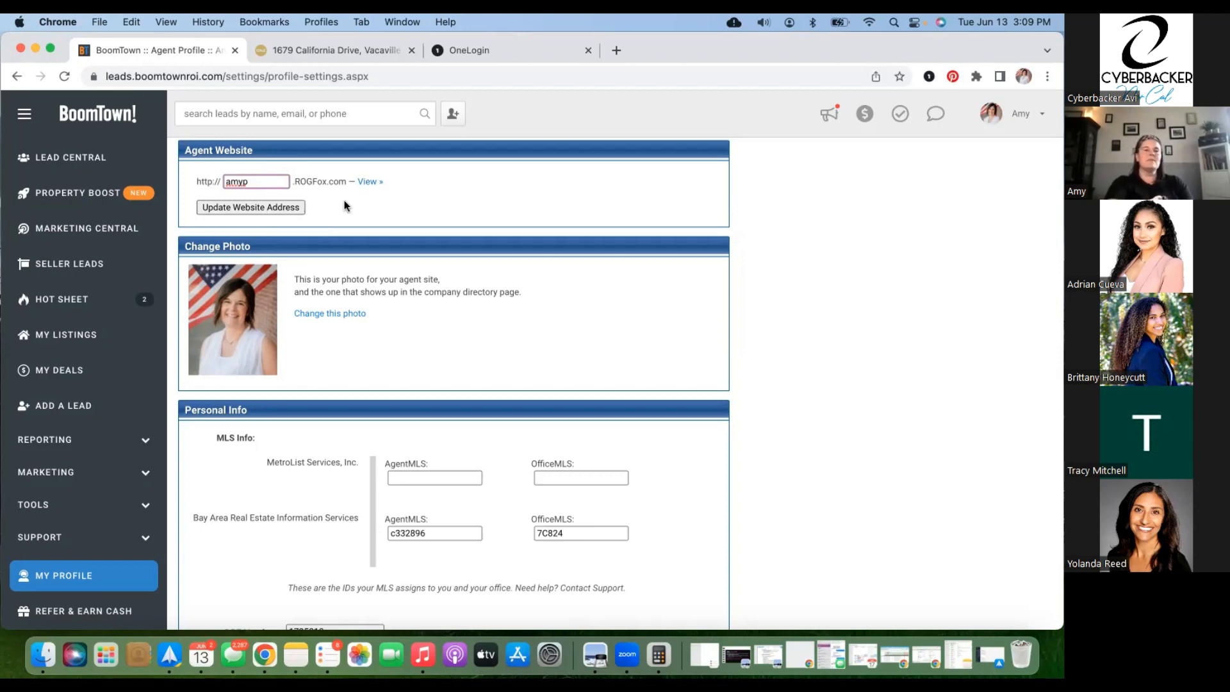
pyautogui.scroll(-1, 344, 205)
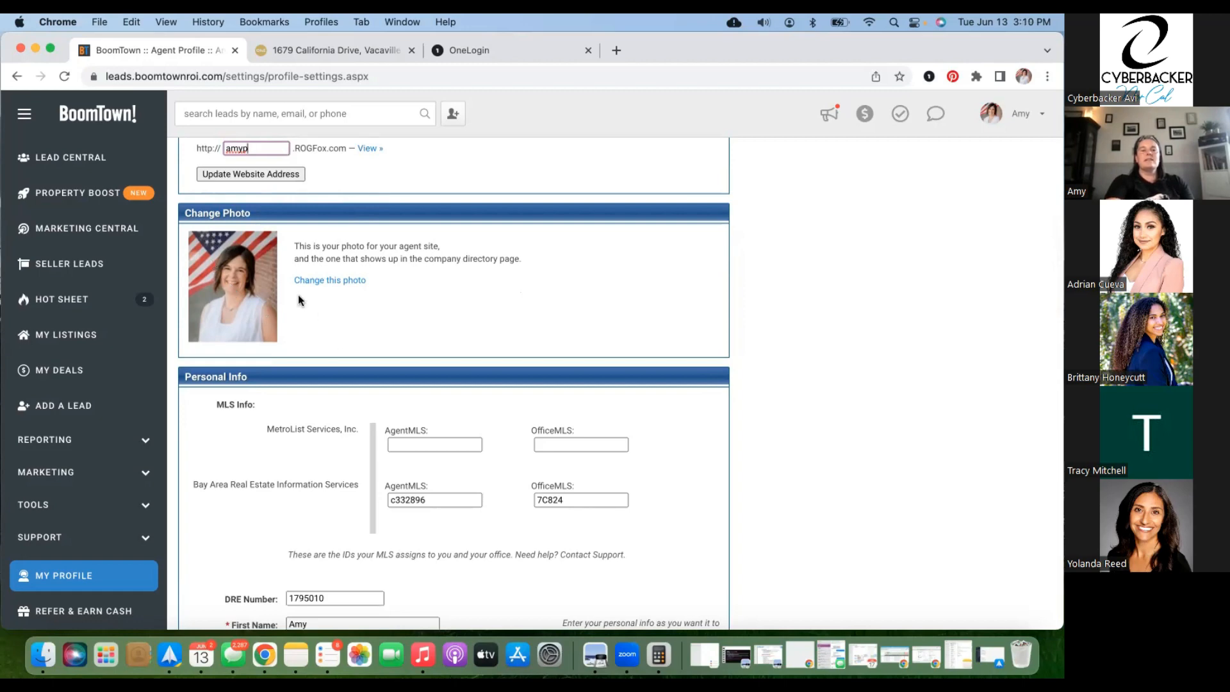
# Open the profile photo upload dialog, look at its file selection, and close it without choosing a photo
pyautogui.click(323, 280)
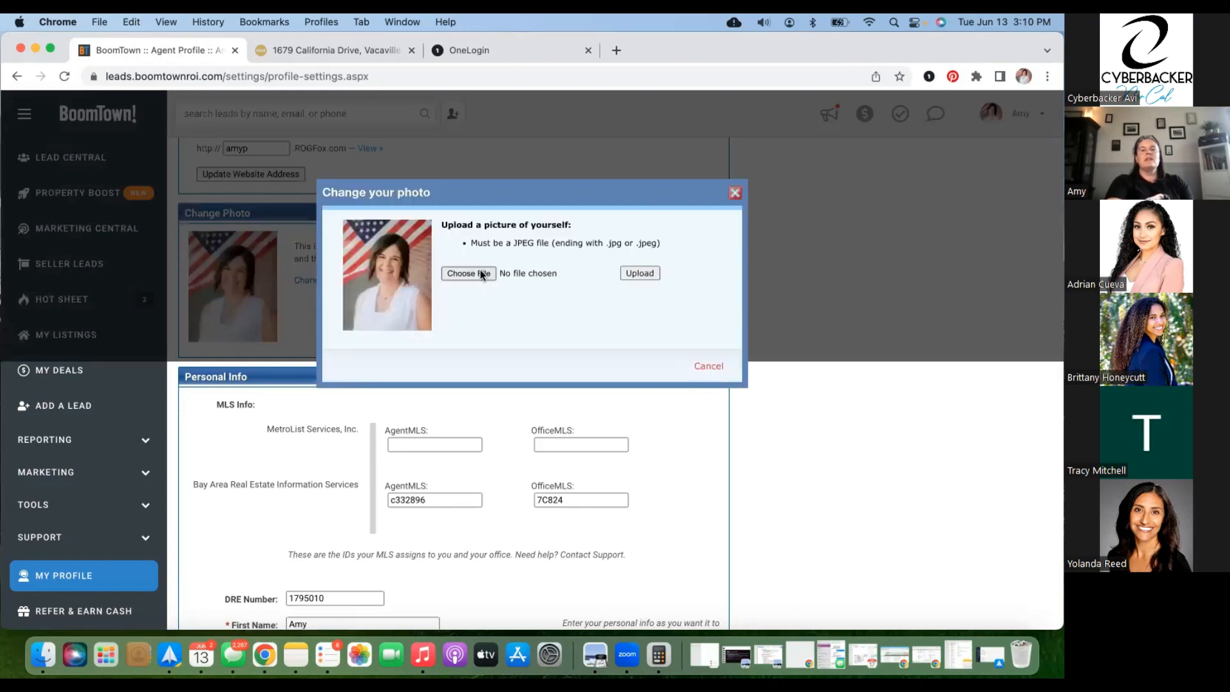
pyautogui.click(636, 275)
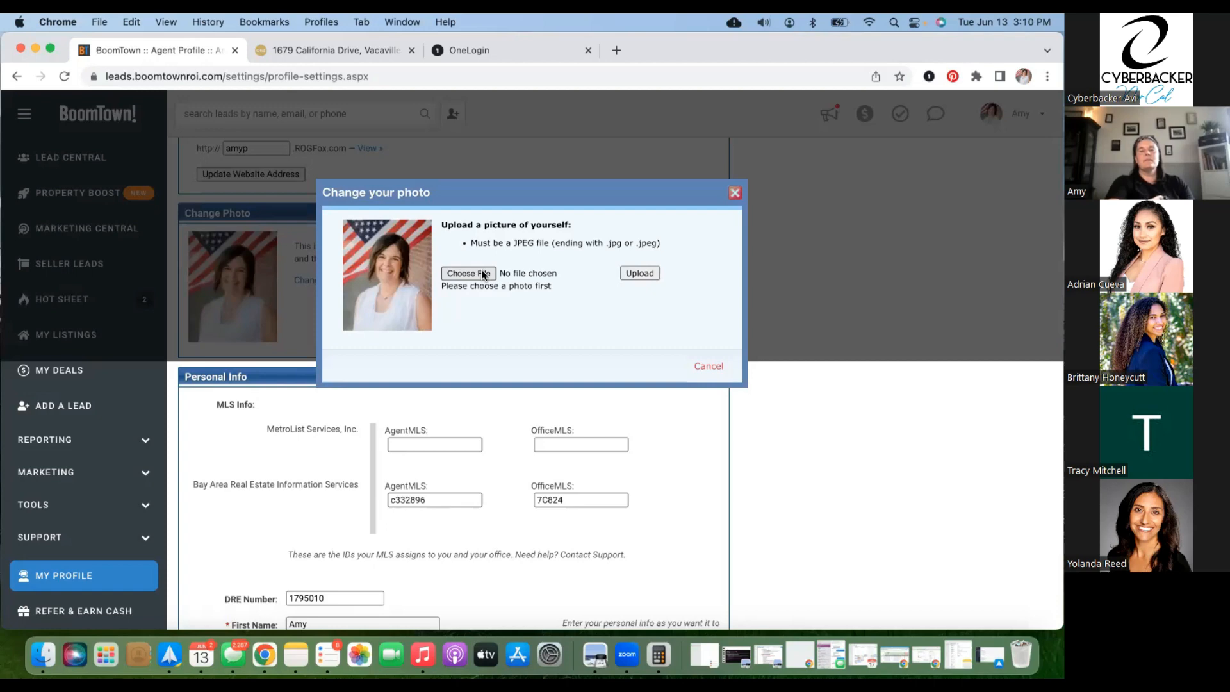
pyautogui.click(484, 274)
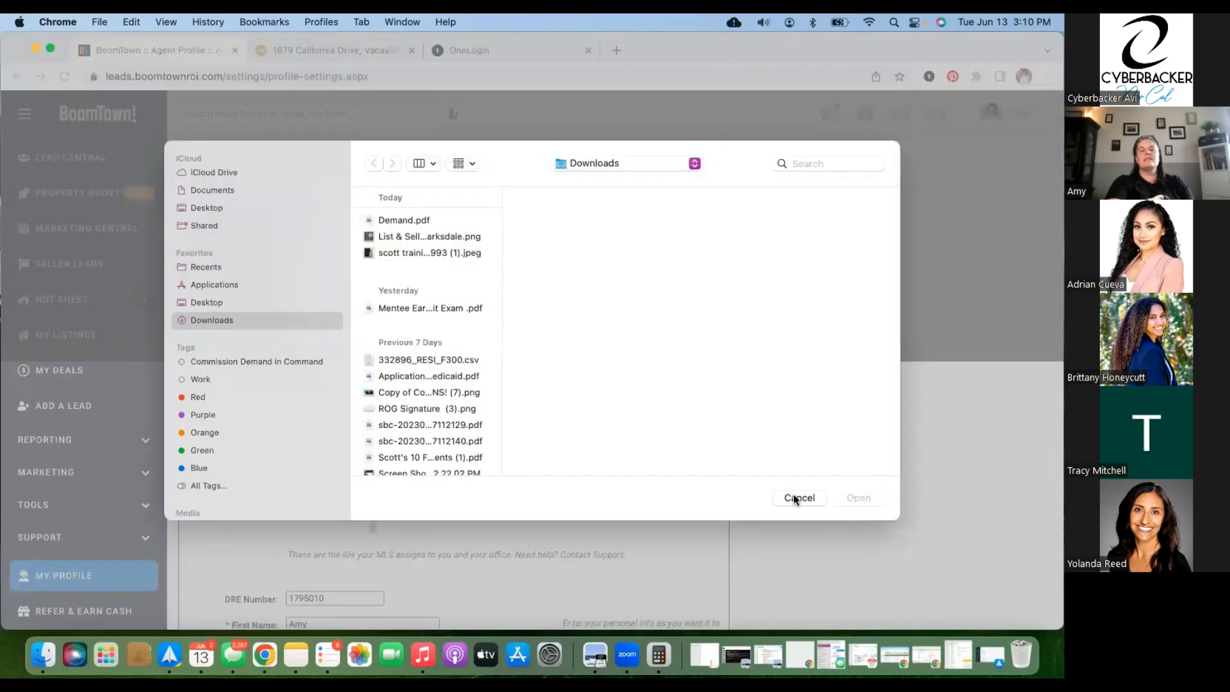
pyautogui.press('Escape')
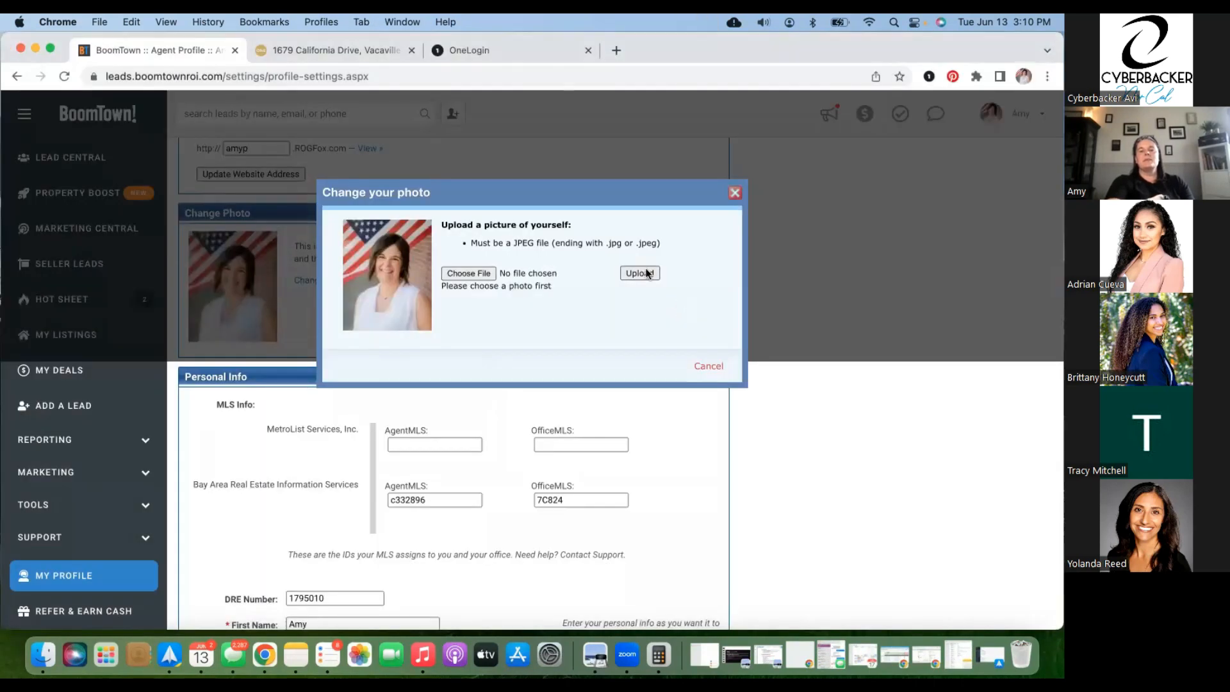
pyautogui.click(735, 193)
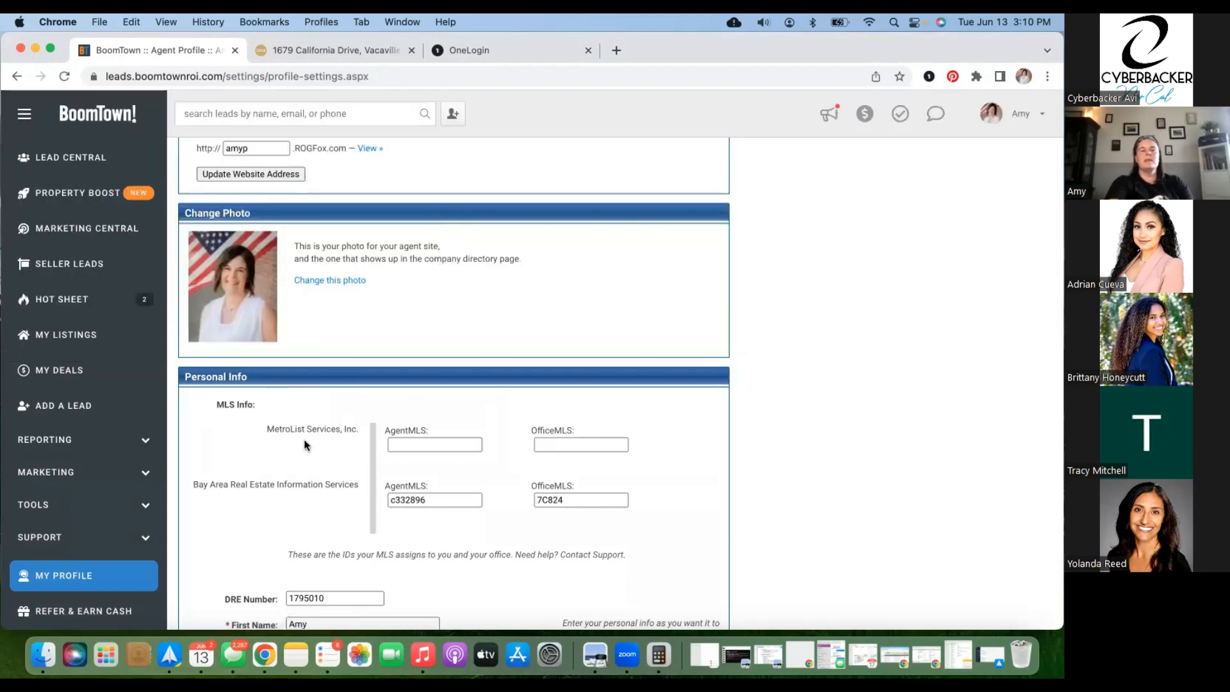
# Examine the Personal Info section's MLS IDs, DRE number, name and additional emails fields
pyautogui.scroll(-5, 305, 444)
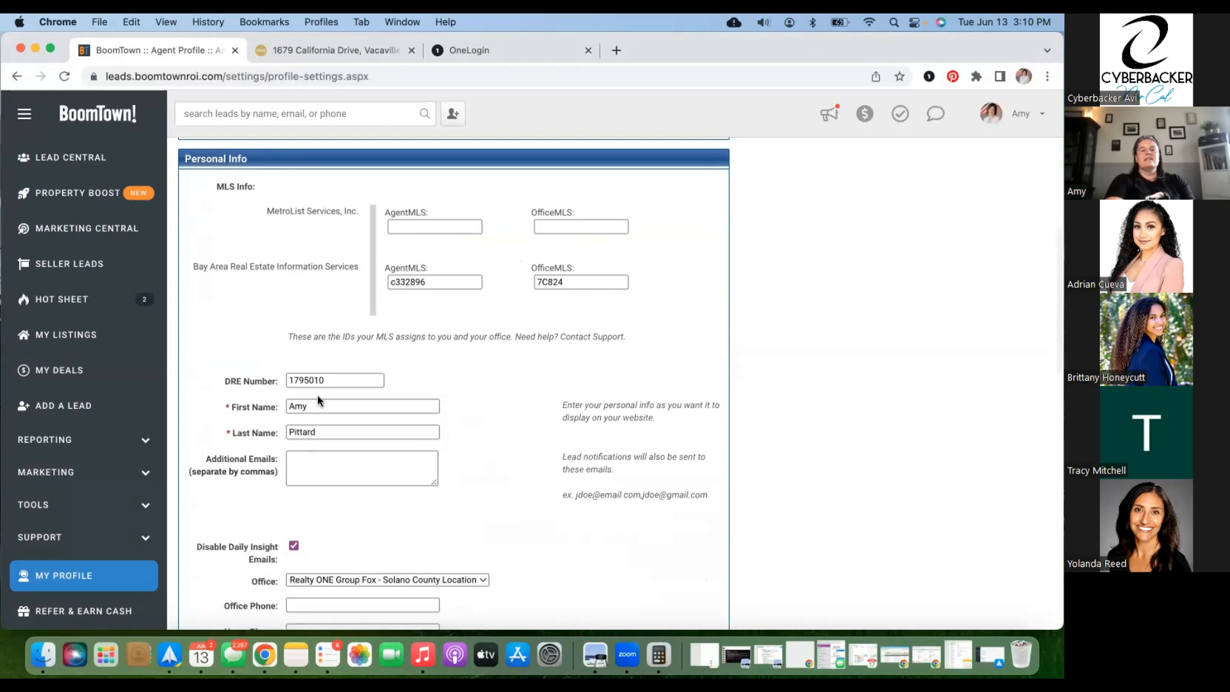
pyautogui.scroll(2, 317, 395)
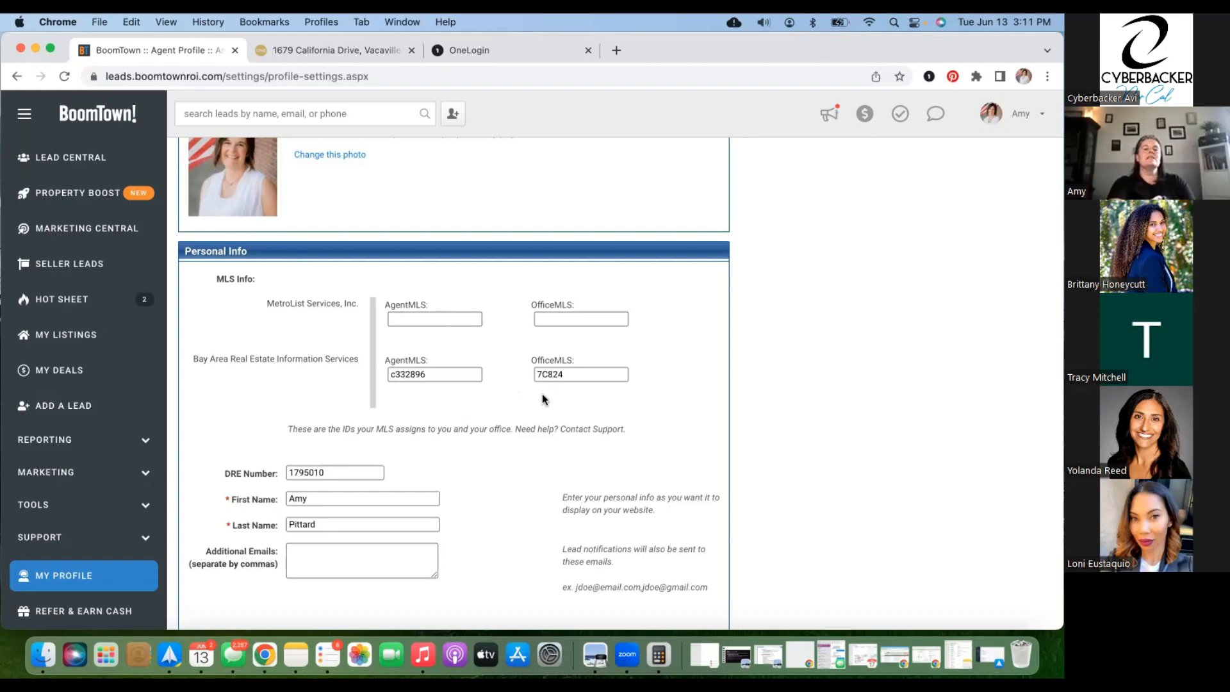
pyautogui.scroll(-1, 542, 398)
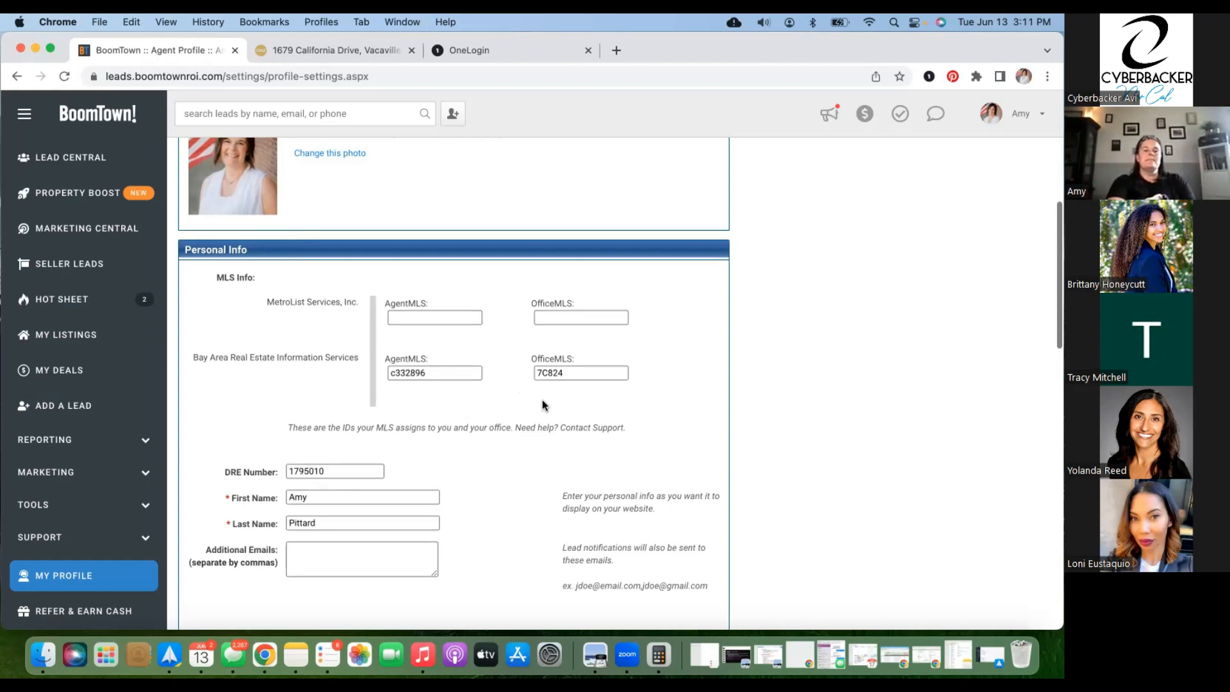
pyautogui.scroll(-2, 542, 402)
pyautogui.scroll(-3, 527, 457)
pyautogui.scroll(-3, 503, 461)
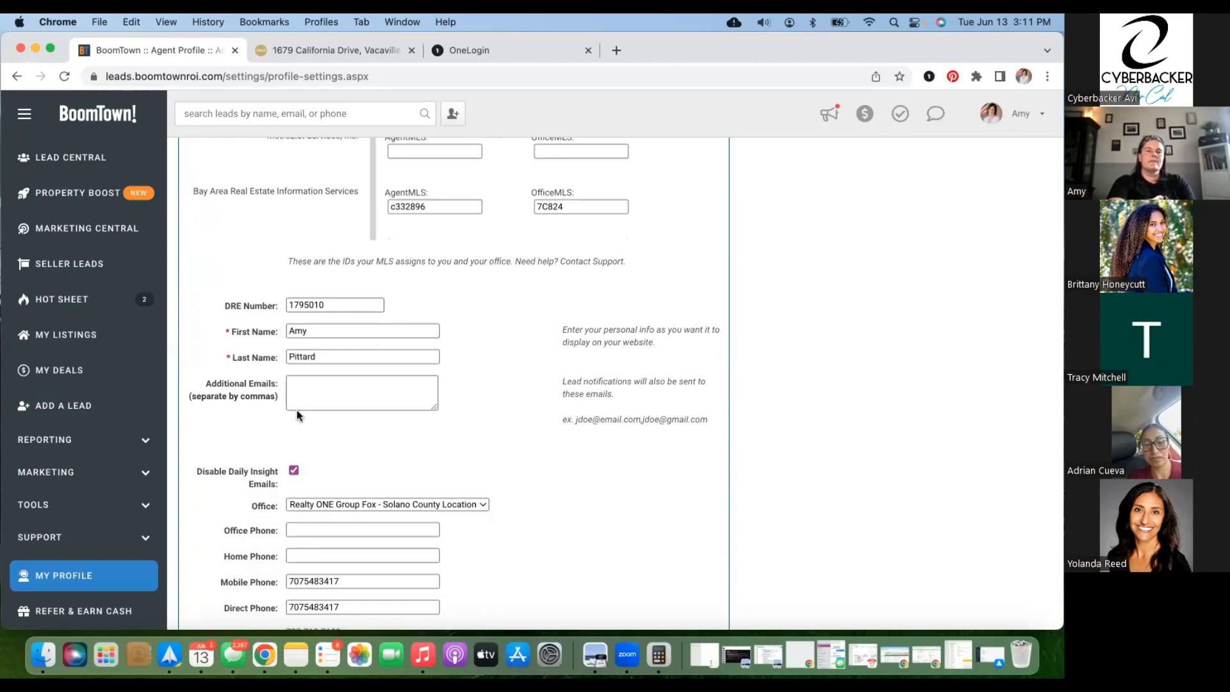
pyautogui.scroll(-1, 297, 411)
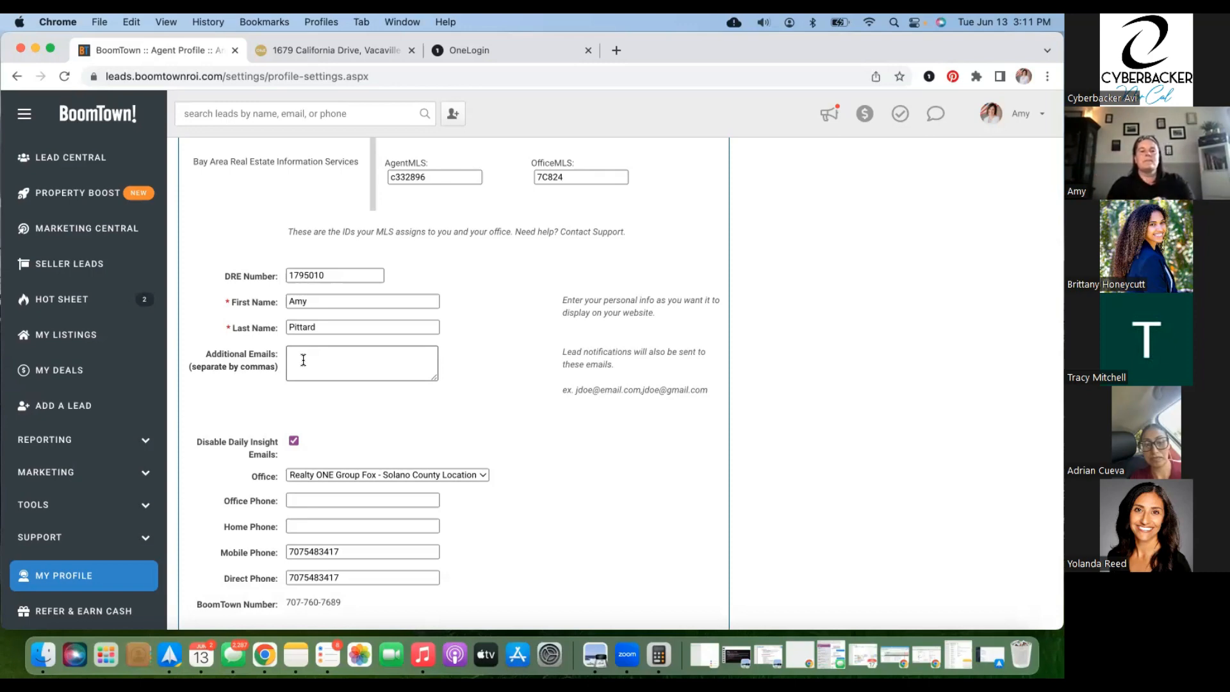
# Check the Disable Daily Insight Emails option and the office choices, keeping it enabled and Realty ONE Group Fox - Solano County Location selected
pyautogui.scroll(-4, 288, 524)
pyautogui.scroll(-5, 289, 525)
pyautogui.scroll(1, 311, 311)
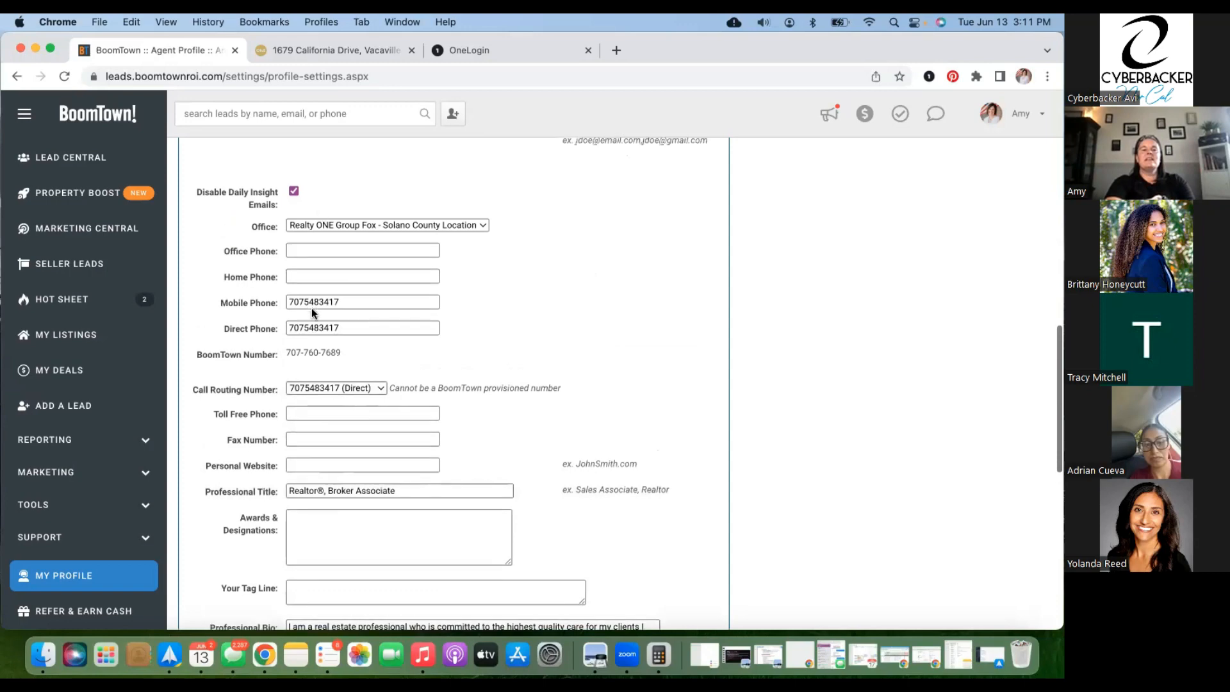
pyautogui.click(293, 191)
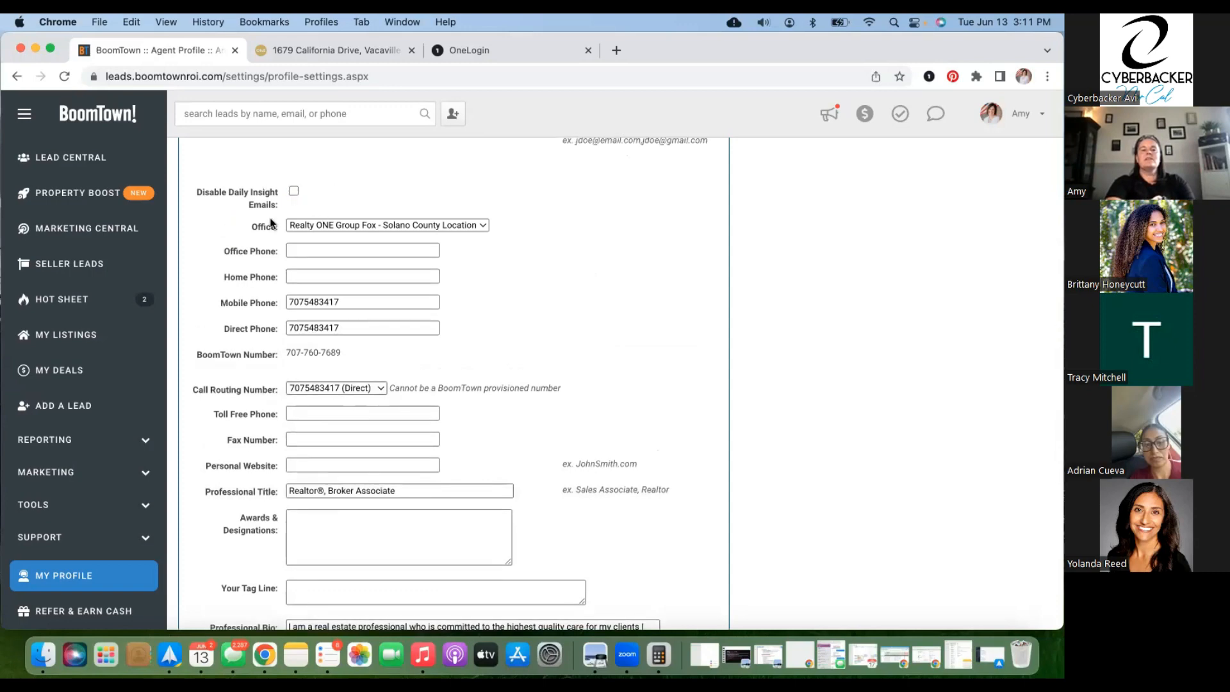
pyautogui.click(293, 192)
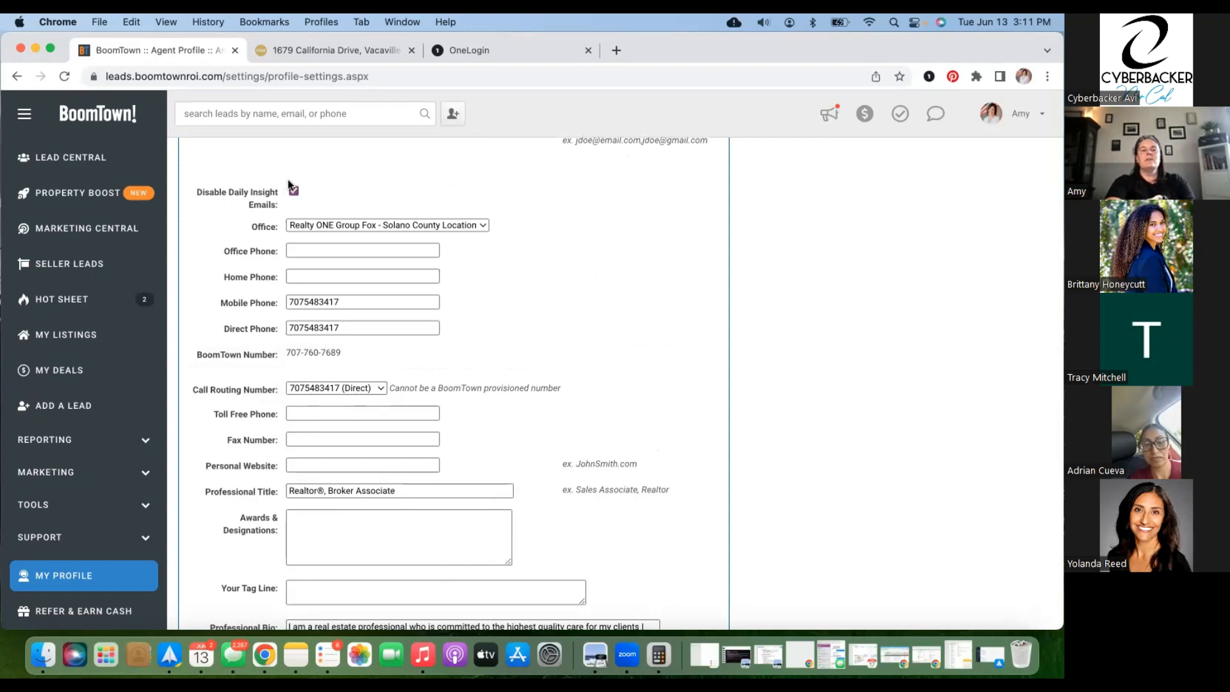
pyautogui.click(482, 224)
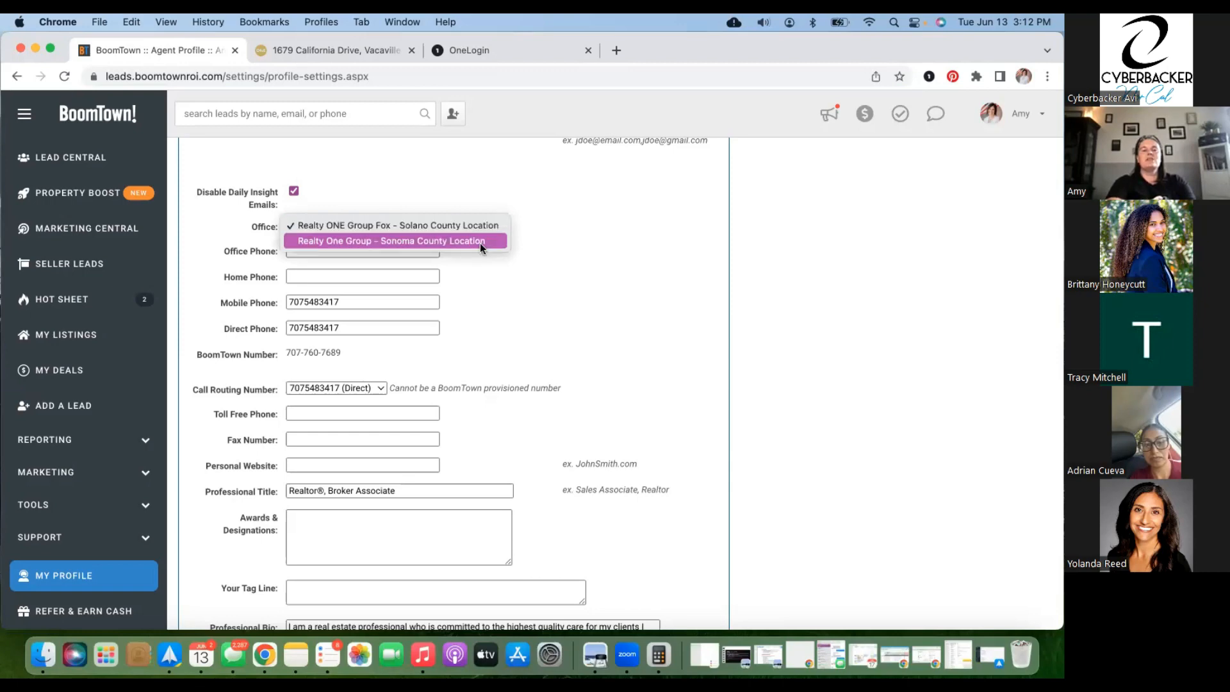
pyautogui.click(483, 228)
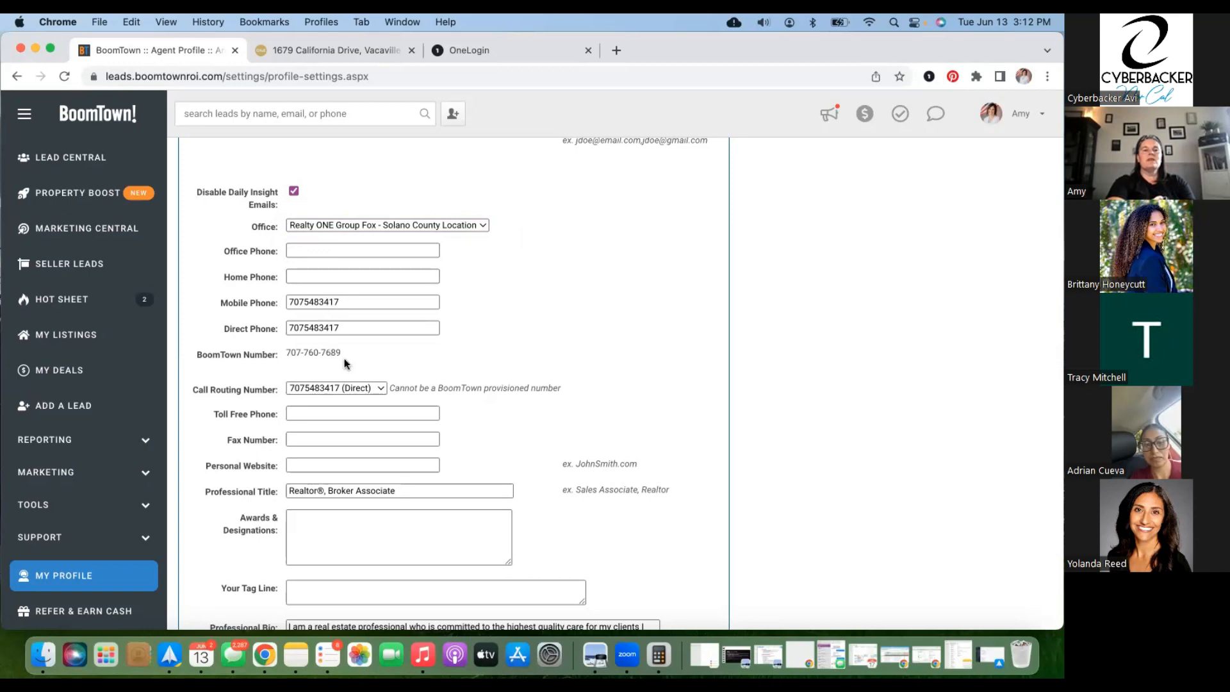
# Review the phone number fields and the call routing choices, keeping calls routed to the Direct number
pyautogui.scroll(-1, 345, 359)
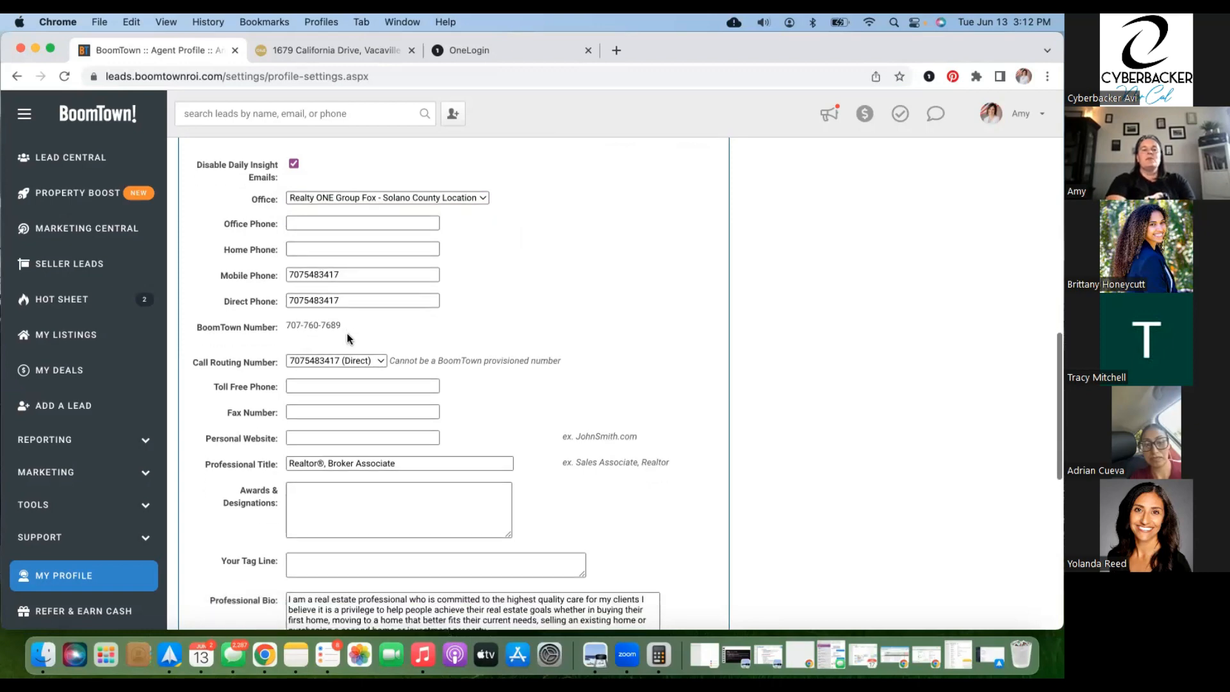
pyautogui.scroll(-3, 298, 336)
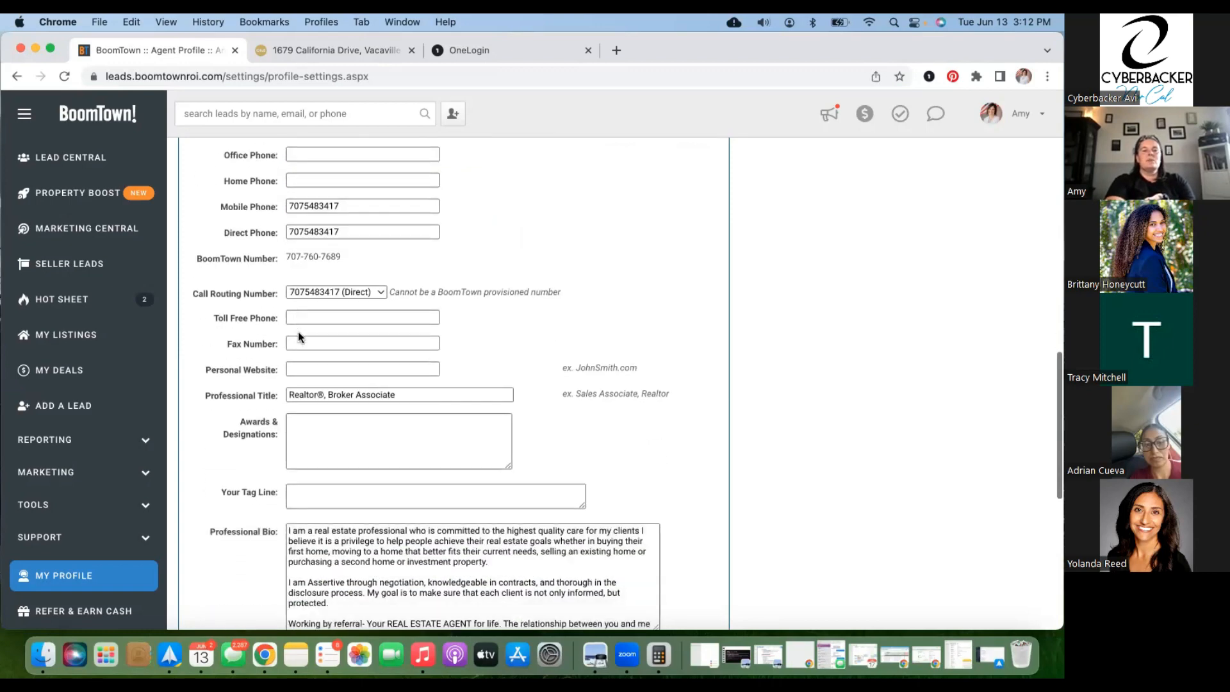
pyautogui.scroll(-1, 298, 332)
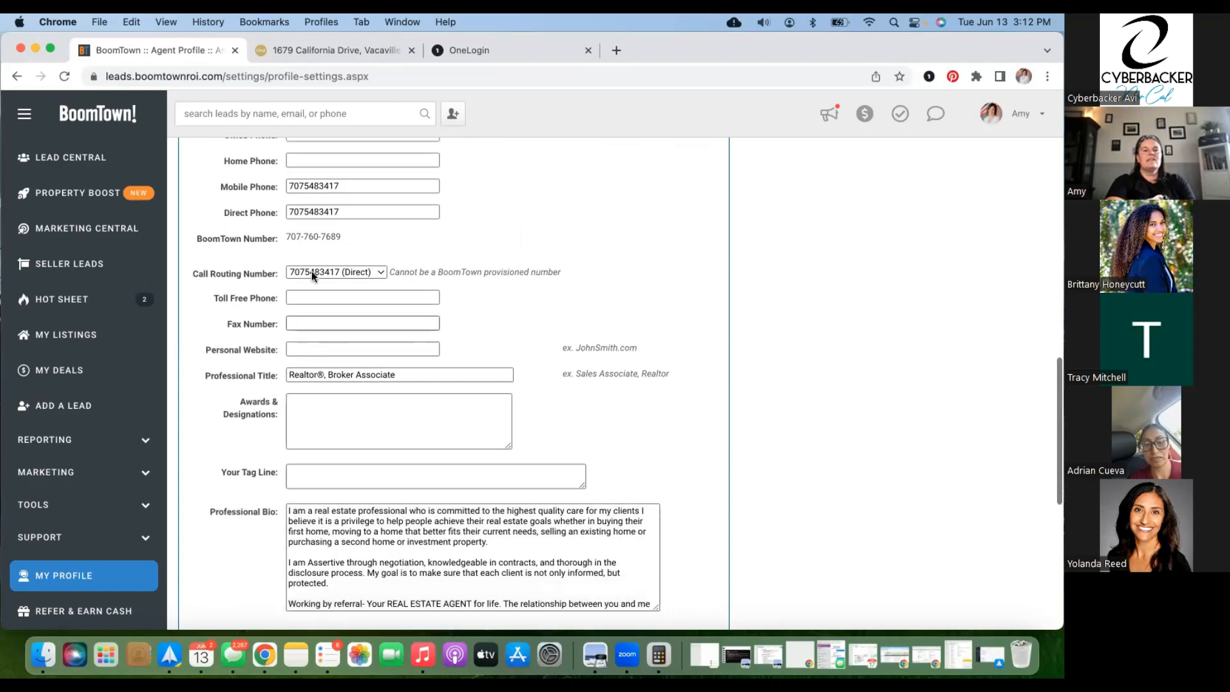
pyautogui.click(350, 273)
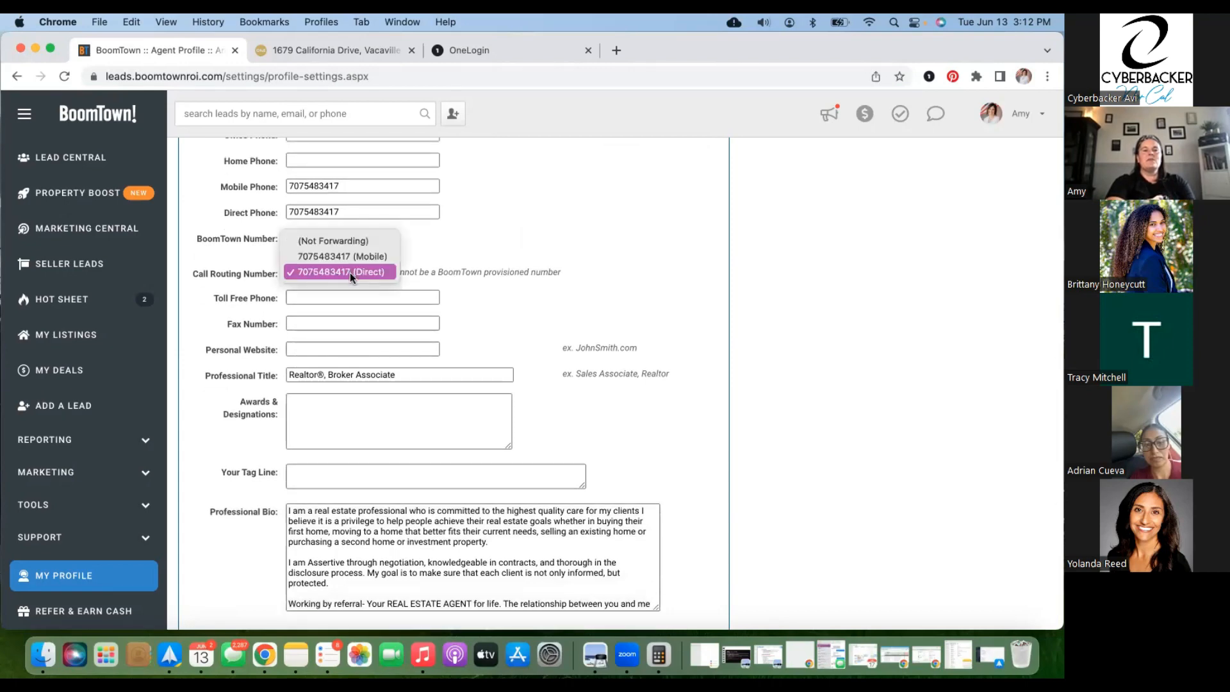
pyautogui.click(350, 272)
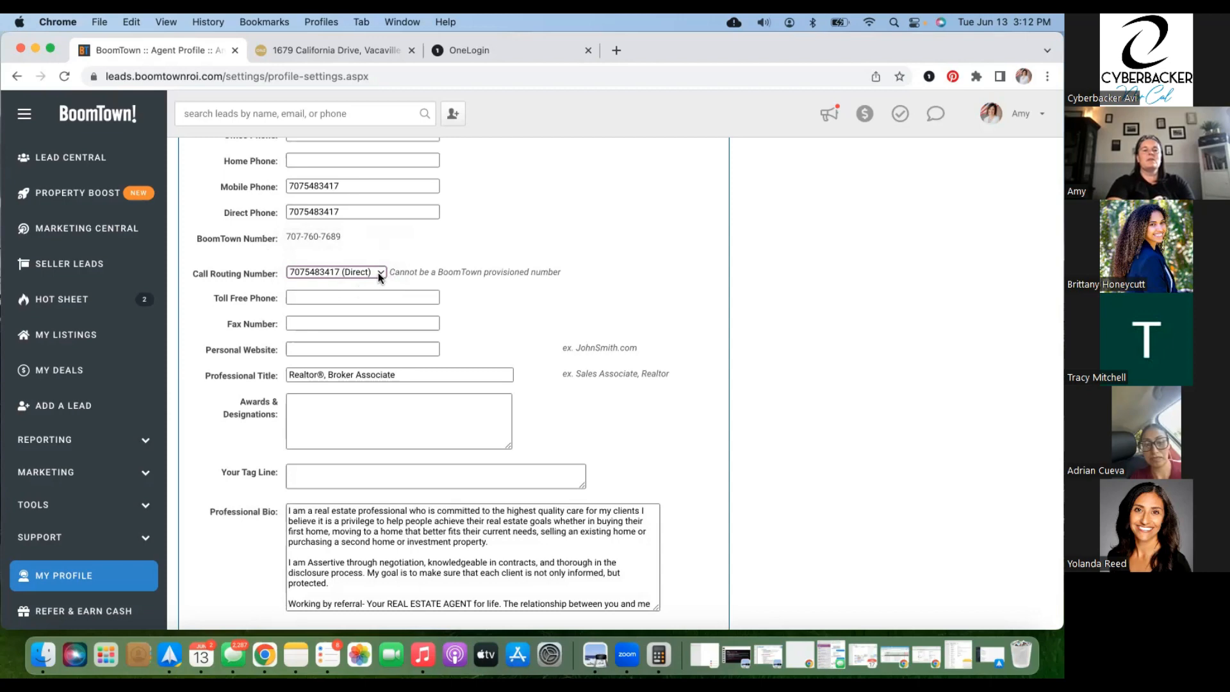
# Review the personal website, professional title, awards and designations, and tag line fields without entering anything
pyautogui.scroll(-2, 357, 315)
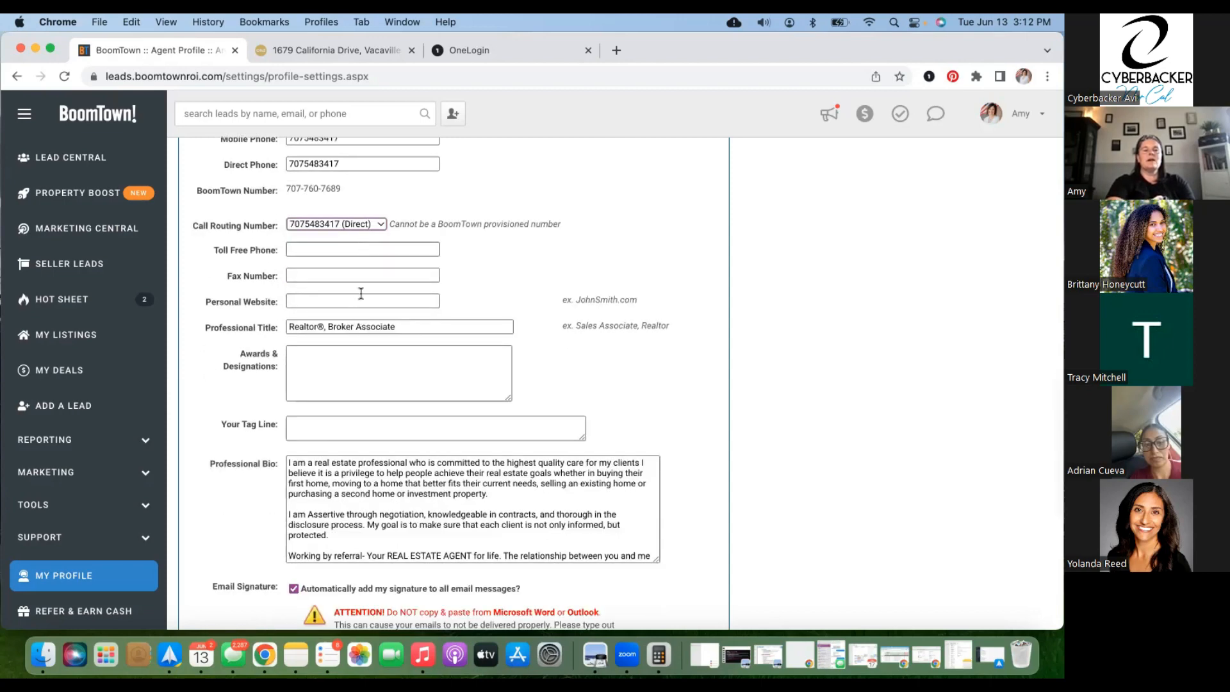
pyautogui.click(323, 303)
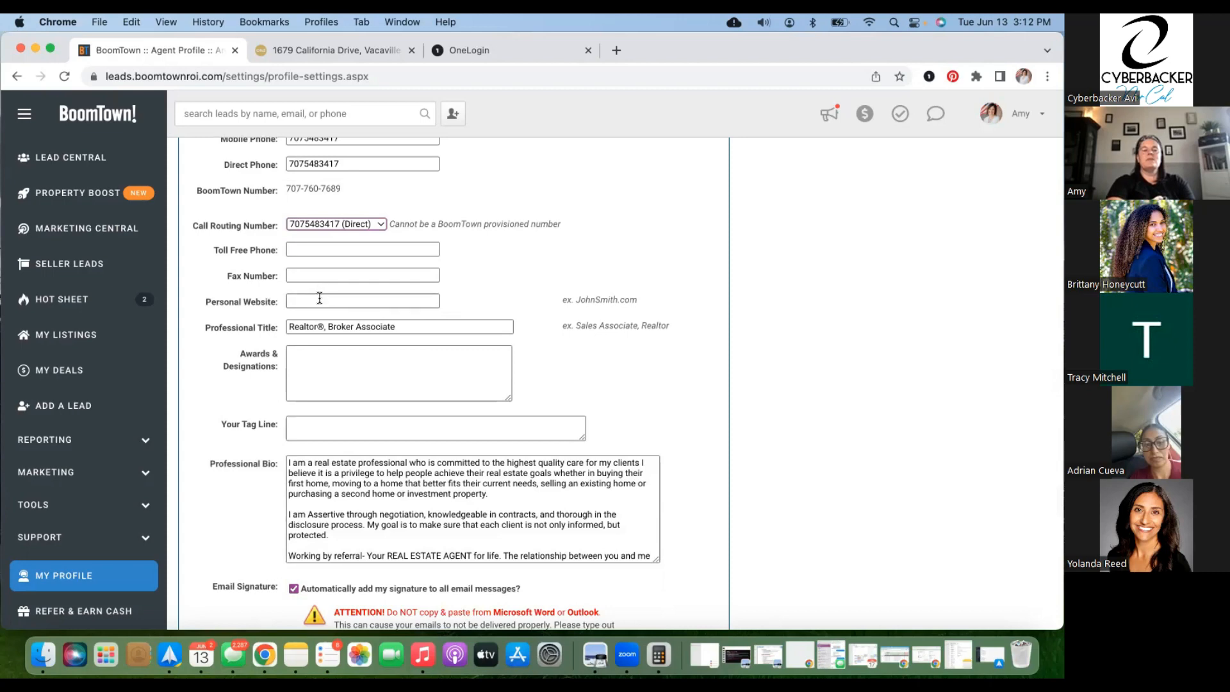
pyautogui.scroll(-2, 319, 298)
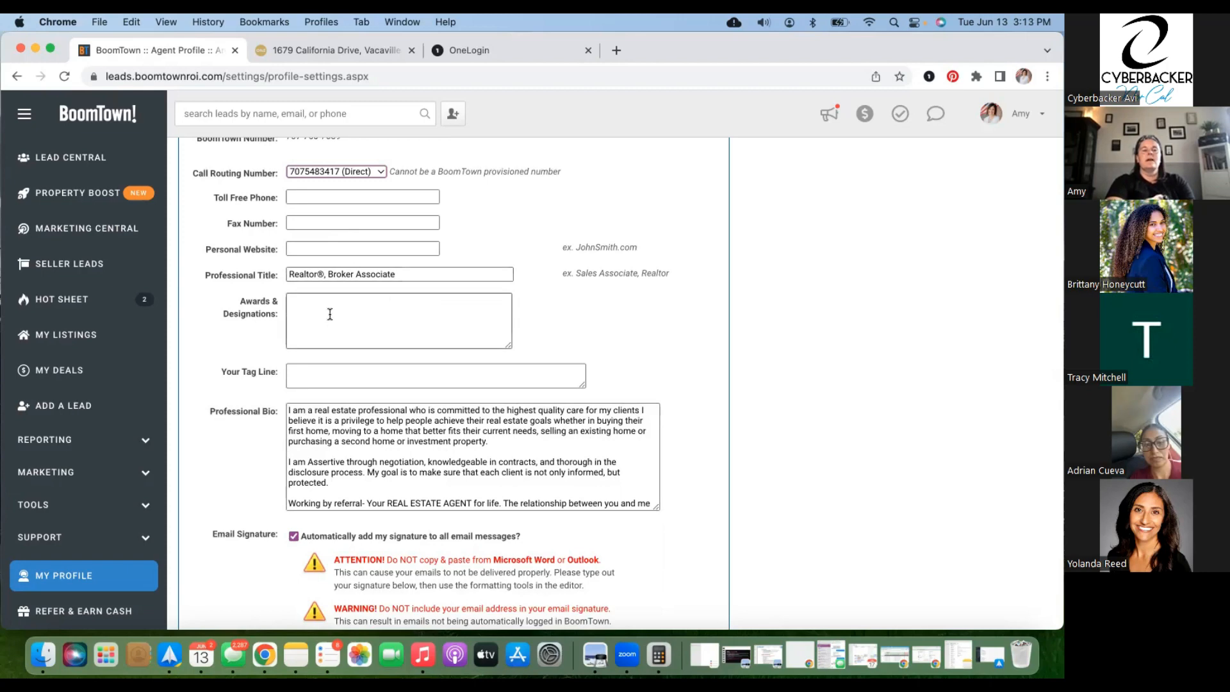
pyautogui.scroll(-1, 330, 314)
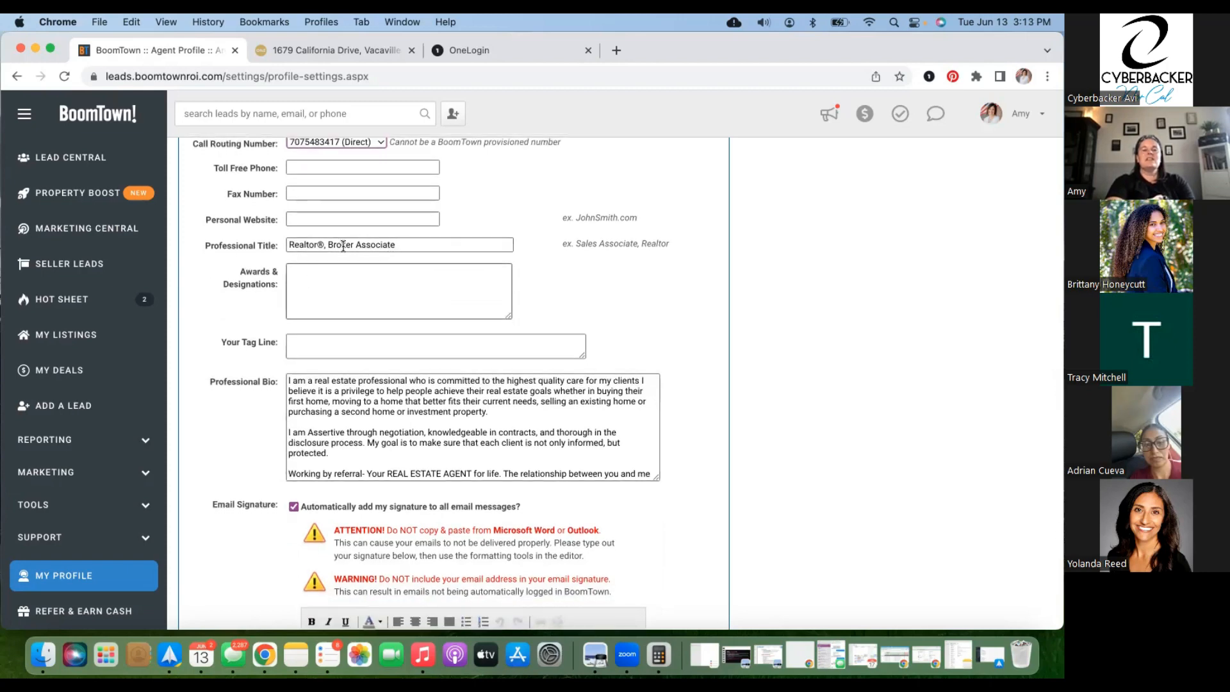
pyautogui.click(306, 349)
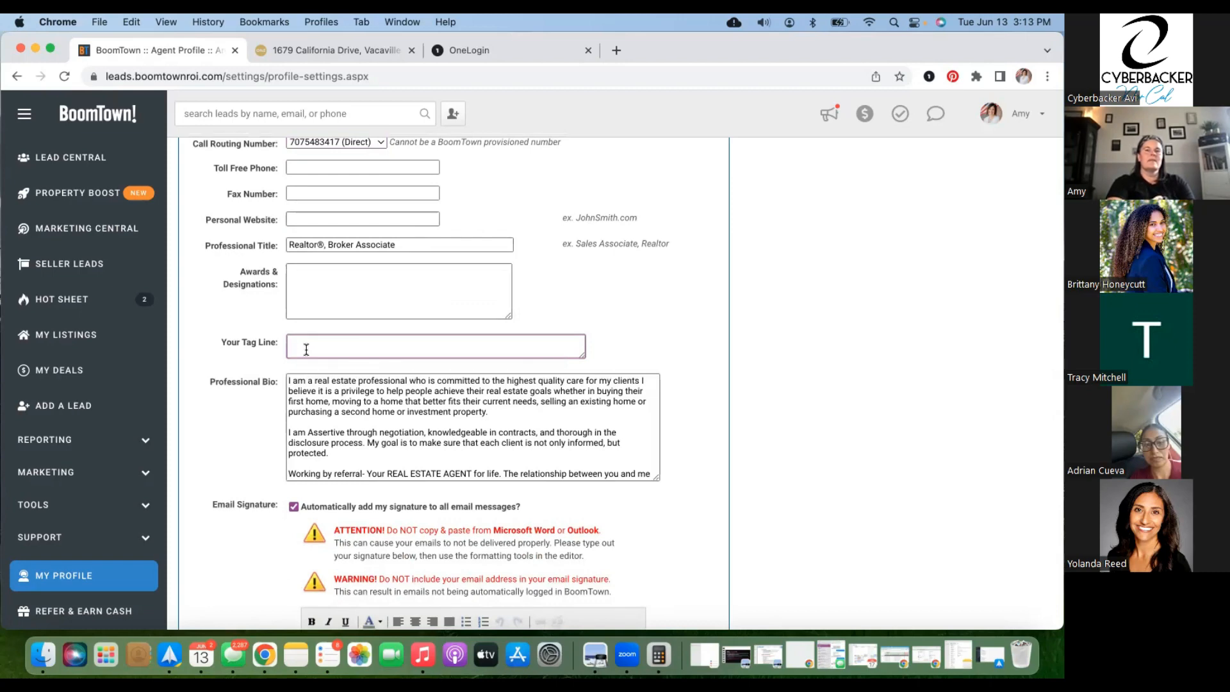
pyautogui.scroll(-3, 308, 346)
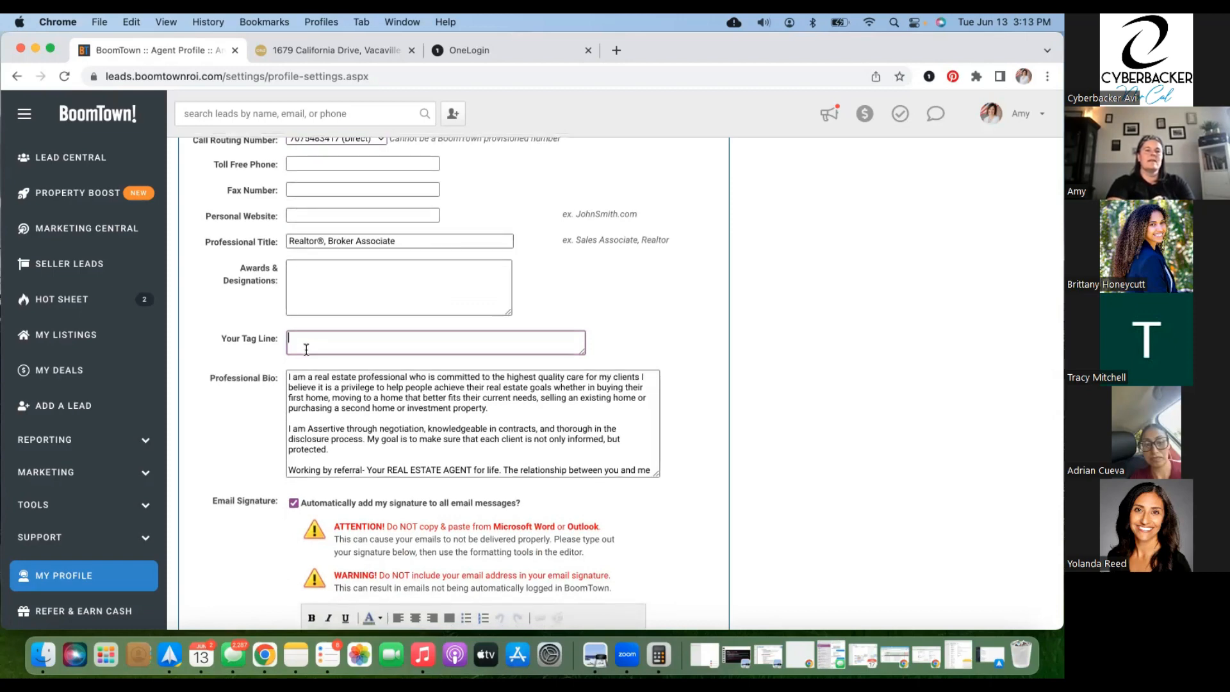
# Examine the professional bio and the email signature section with its warnings and current signature text
pyautogui.scroll(-3, 320, 307)
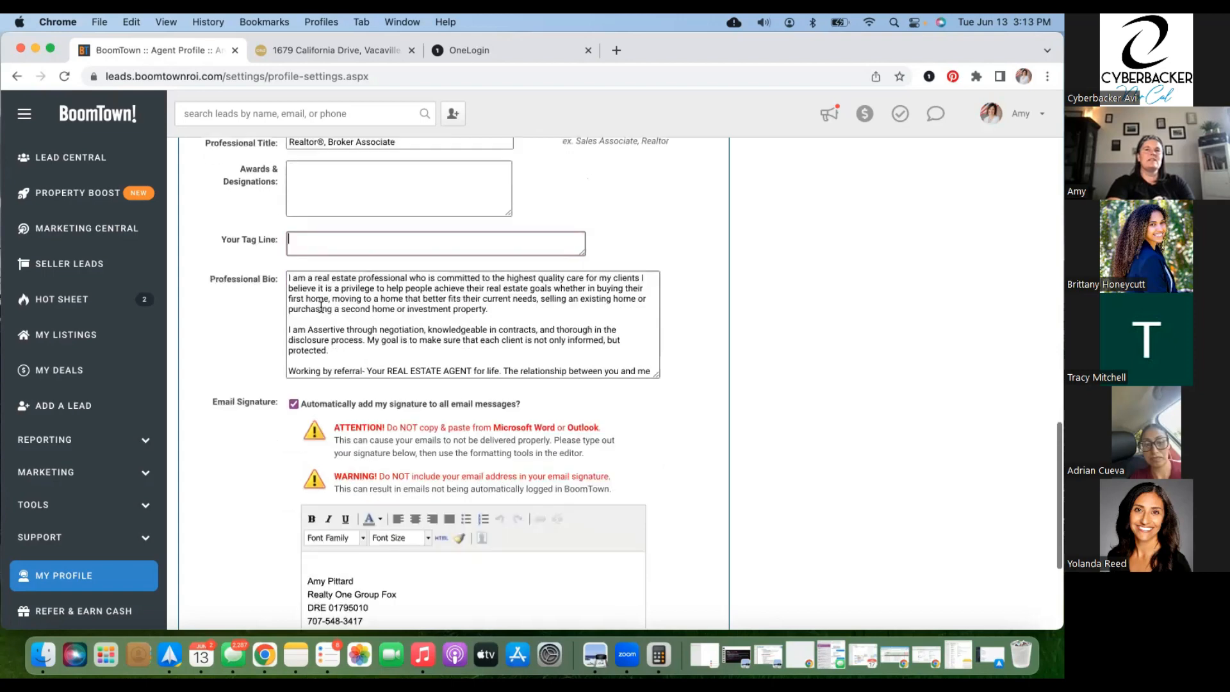
pyautogui.scroll(-2, 320, 306)
pyautogui.scroll(2, 320, 306)
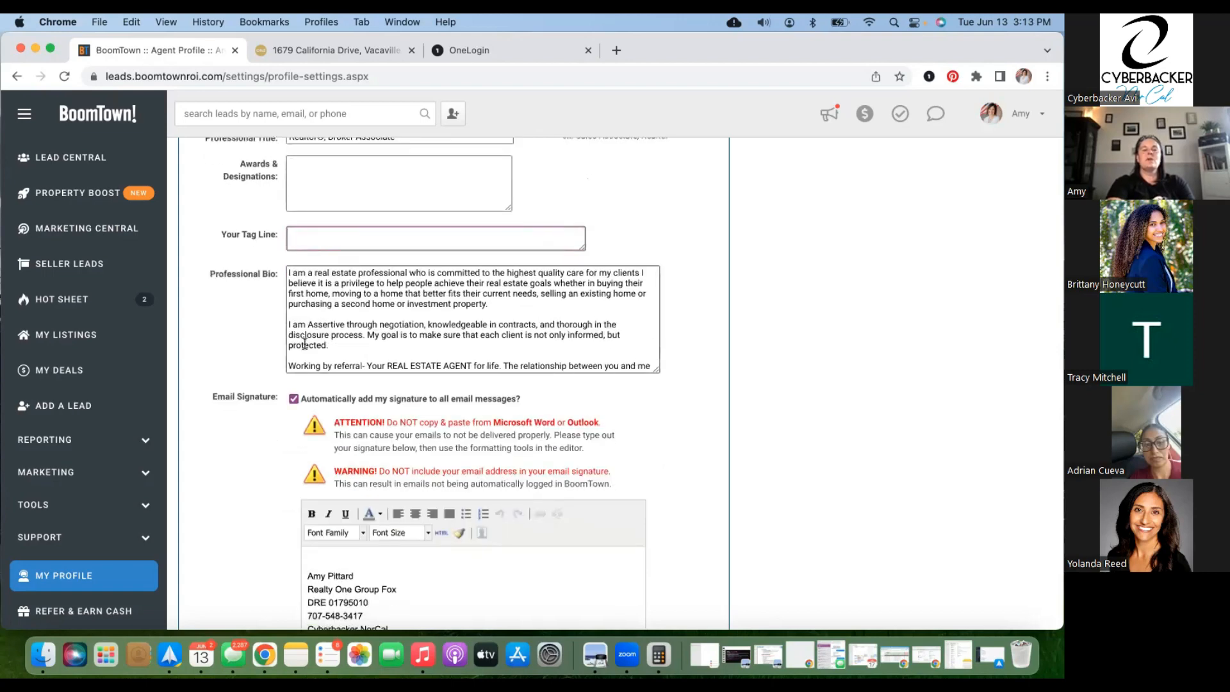
pyautogui.scroll(-3, 305, 344)
pyautogui.scroll(-3, 305, 344)
pyautogui.scroll(2, 304, 344)
pyautogui.scroll(3, 328, 269)
pyautogui.scroll(-1, 328, 270)
pyautogui.scroll(1, 328, 270)
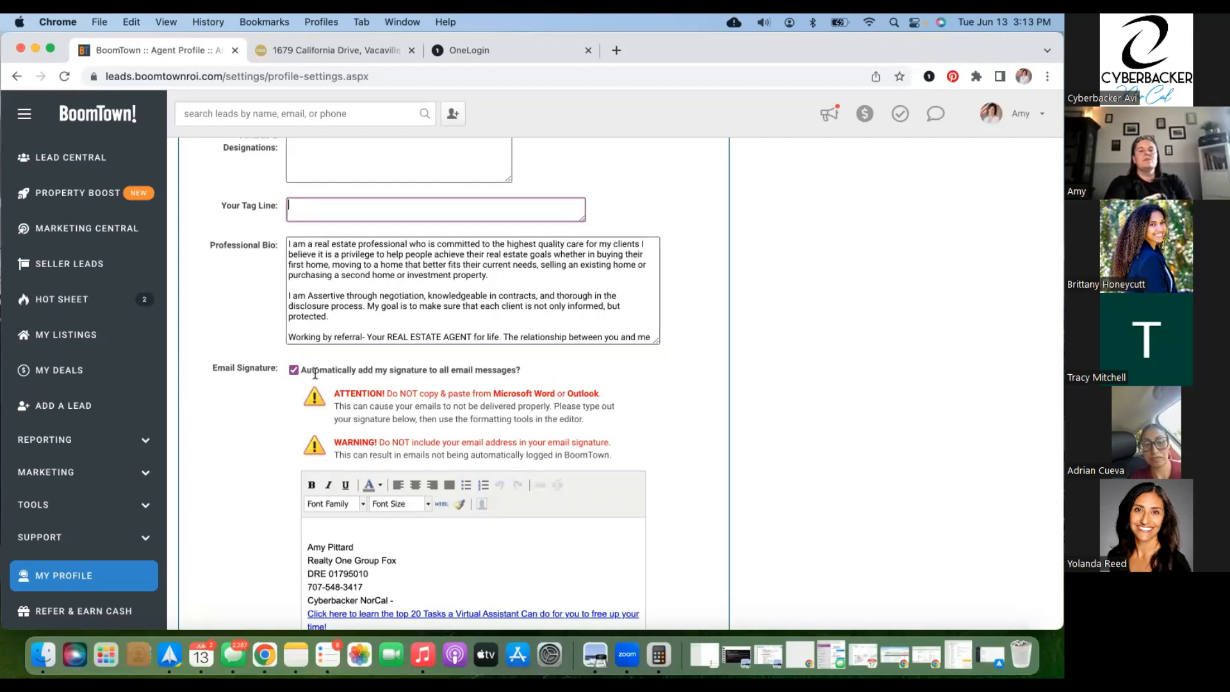
# Recheck the office, phone, call routing and professional title fields above the bio
pyautogui.scroll(5, 278, 346)
pyautogui.scroll(4, 279, 343)
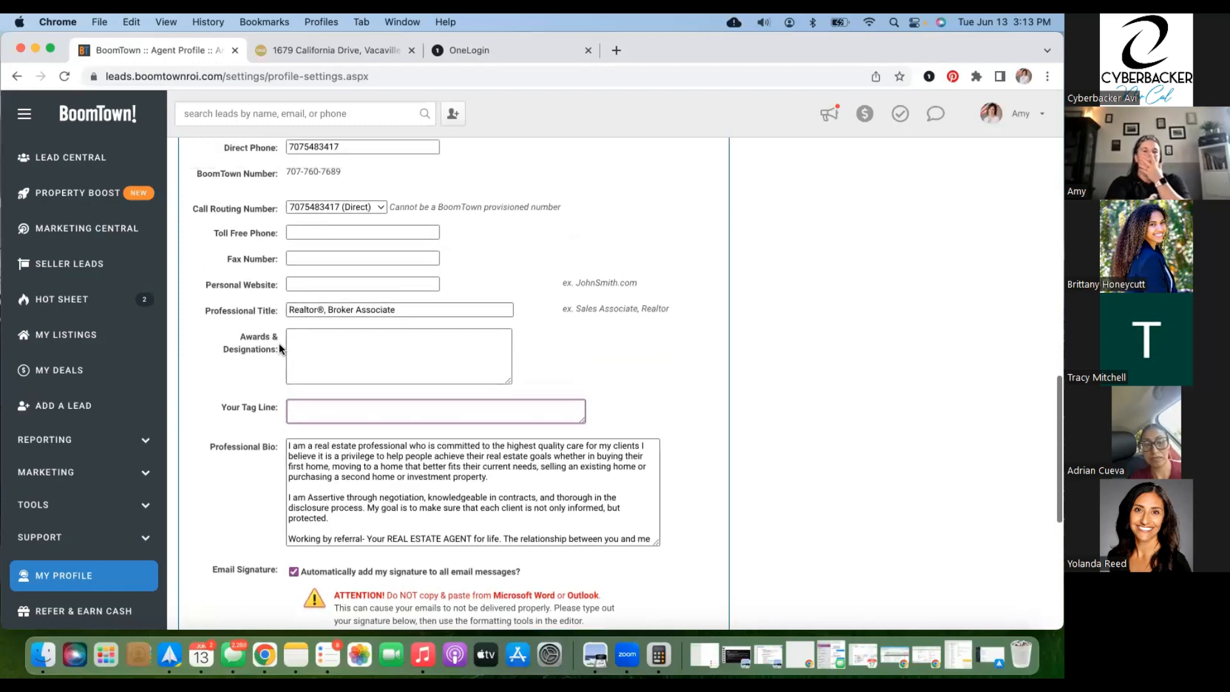
pyautogui.scroll(3, 278, 346)
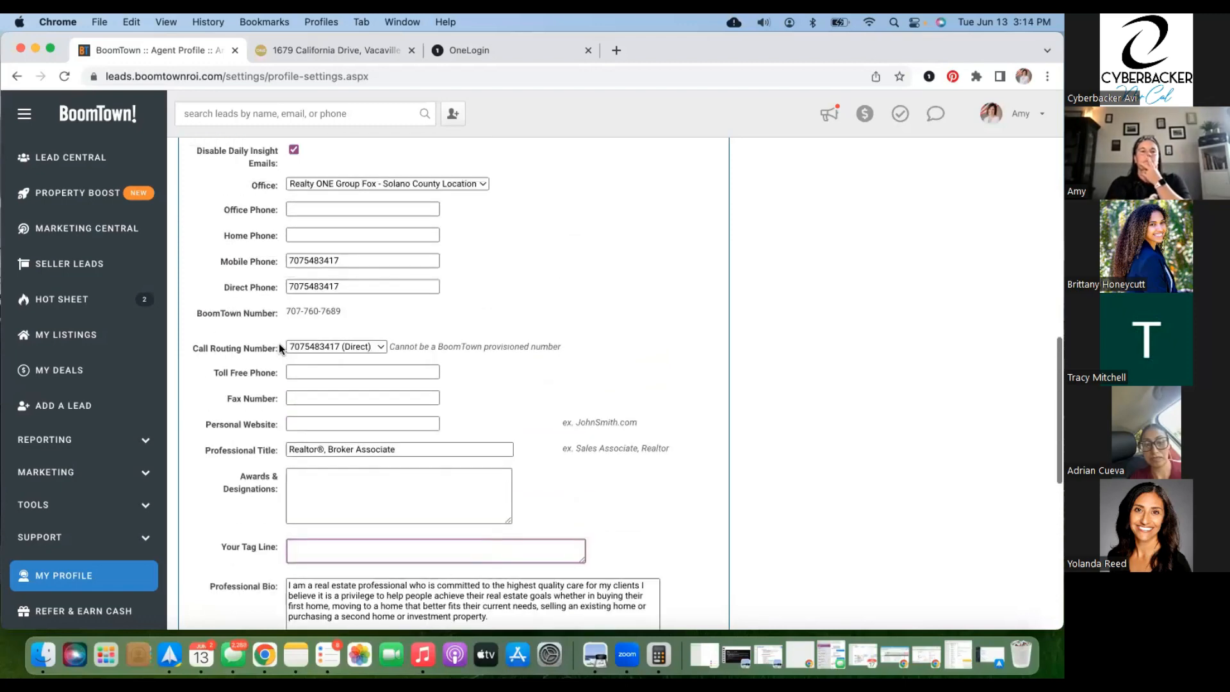
pyautogui.scroll(-1, 279, 346)
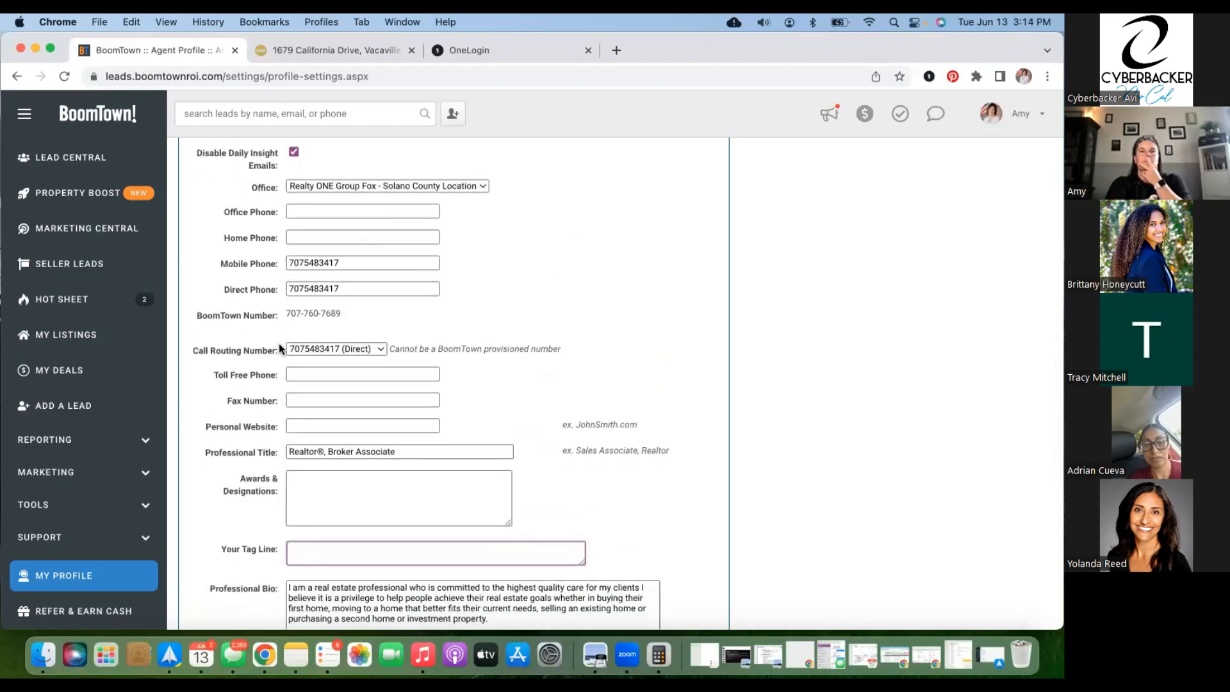
pyautogui.scroll(-10, 278, 346)
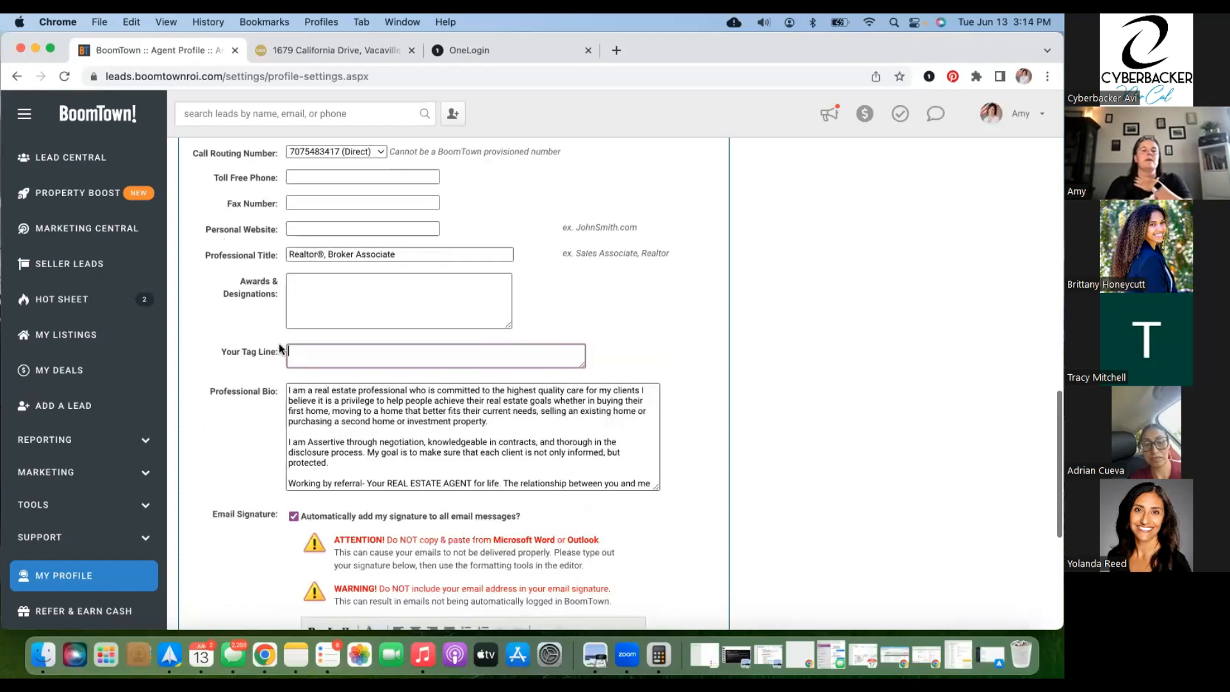
# Keep the automatic email signature enabled and make the agent's name bold in the signature text
pyautogui.scroll(-3, 279, 348)
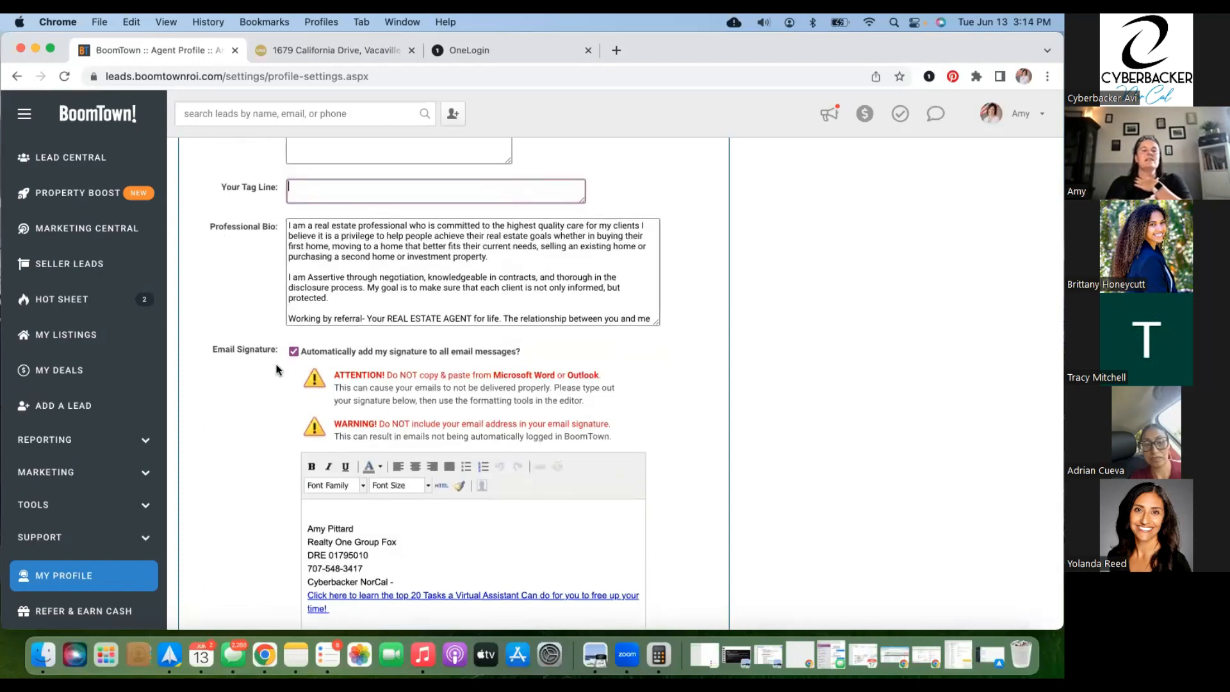
pyautogui.scroll(-5, 277, 370)
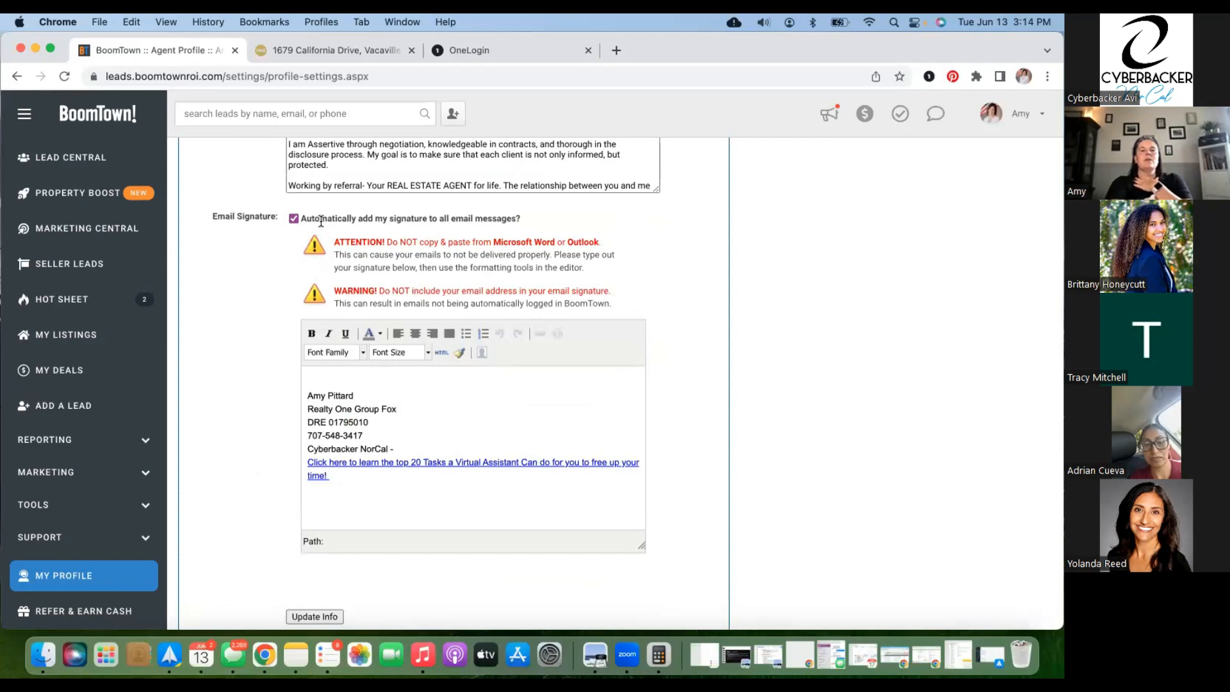
pyautogui.click(293, 219)
pyautogui.click(293, 220)
pyautogui.moveTo(310, 395); pyautogui.dragTo(382, 395)
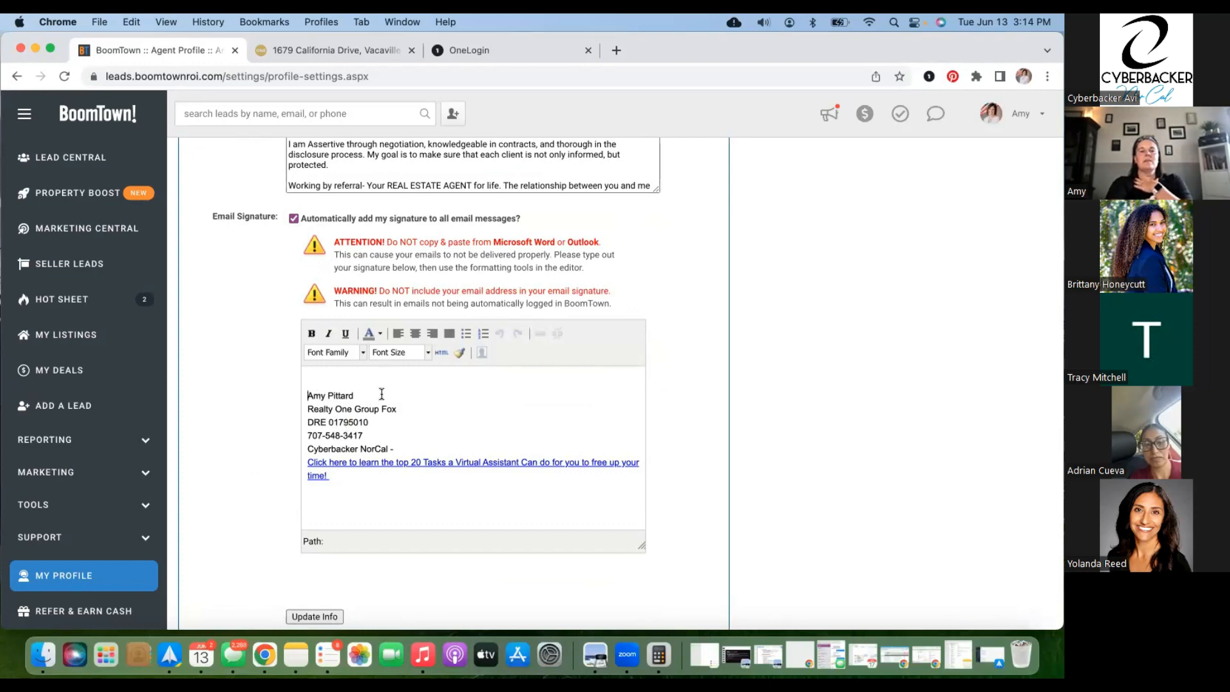
pyautogui.click(312, 333)
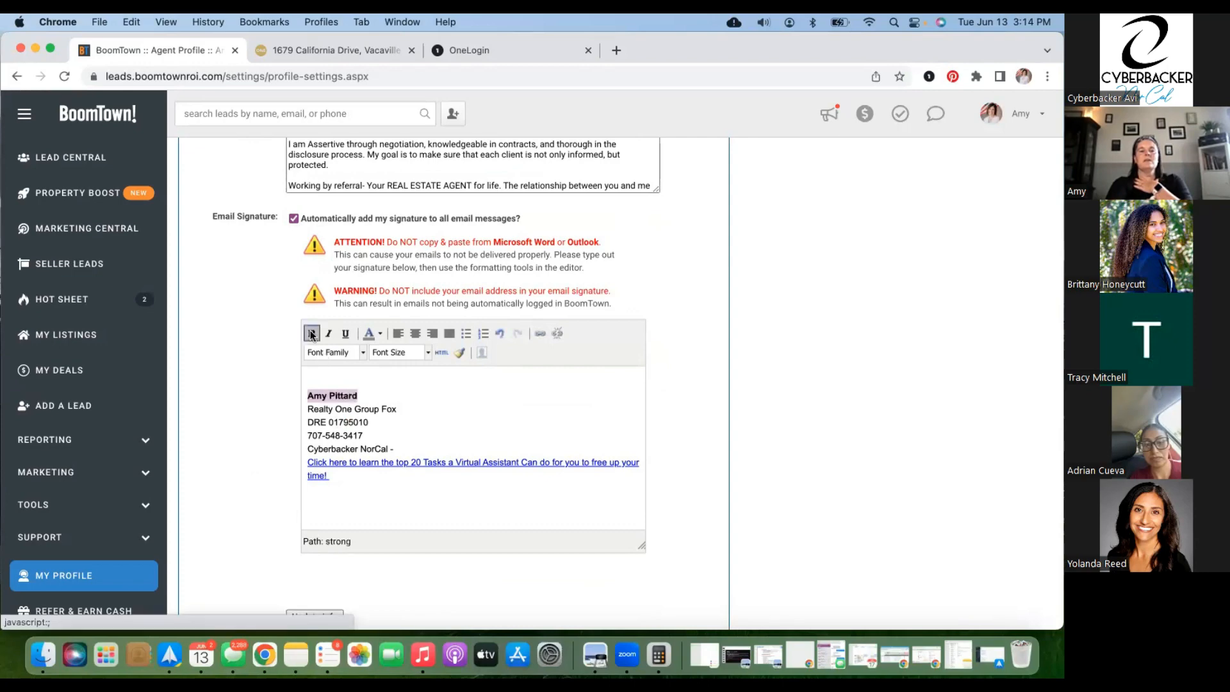
# Look through the font family, font size and text colour choices available for the agent's name in the email signature
pyautogui.click(363, 351)
pyautogui.scroll(-5, 350, 447)
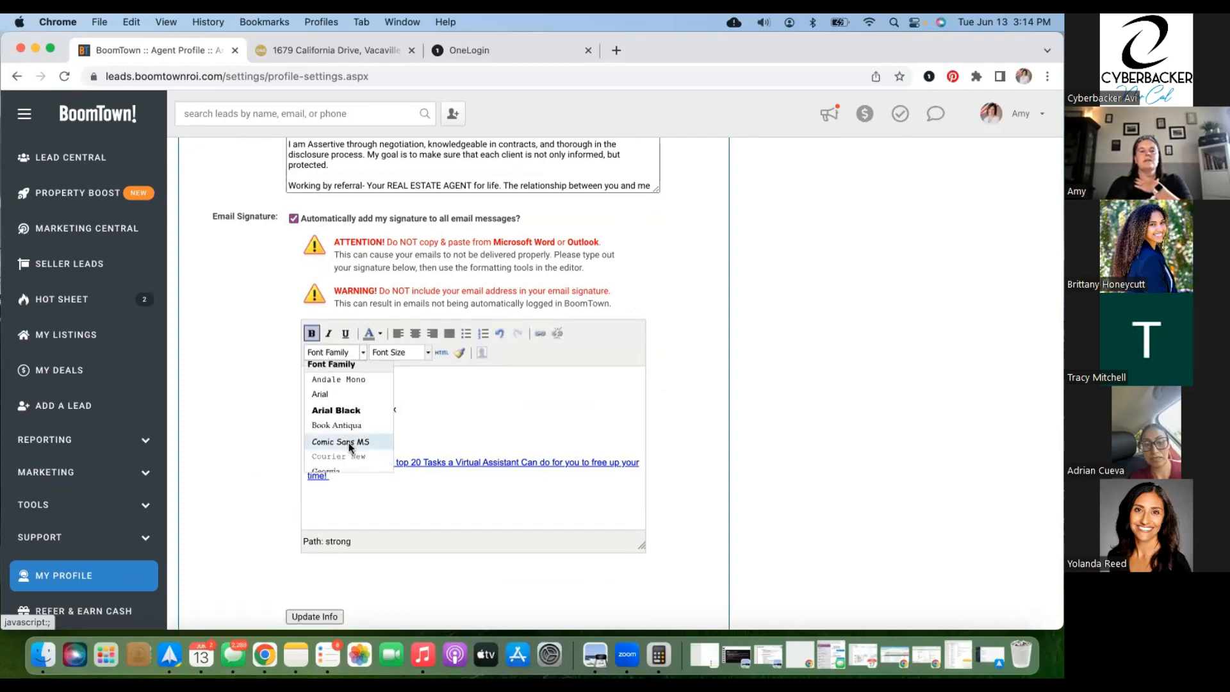
pyautogui.scroll(5, 350, 446)
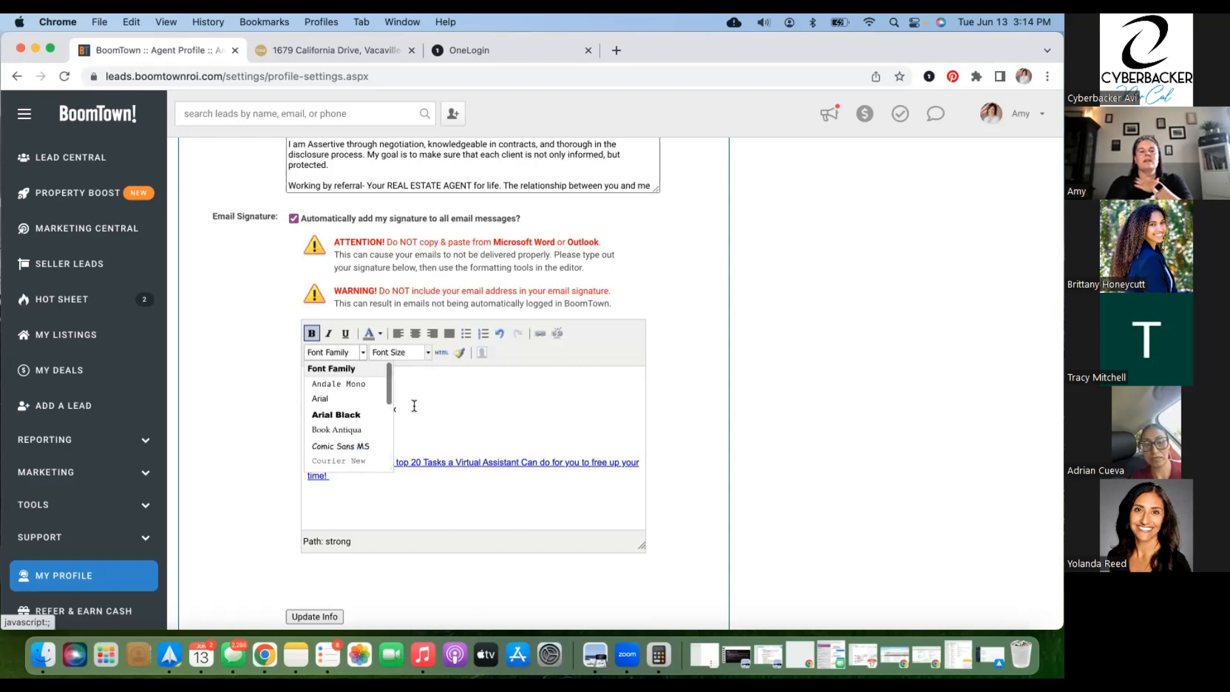
pyautogui.click(422, 354)
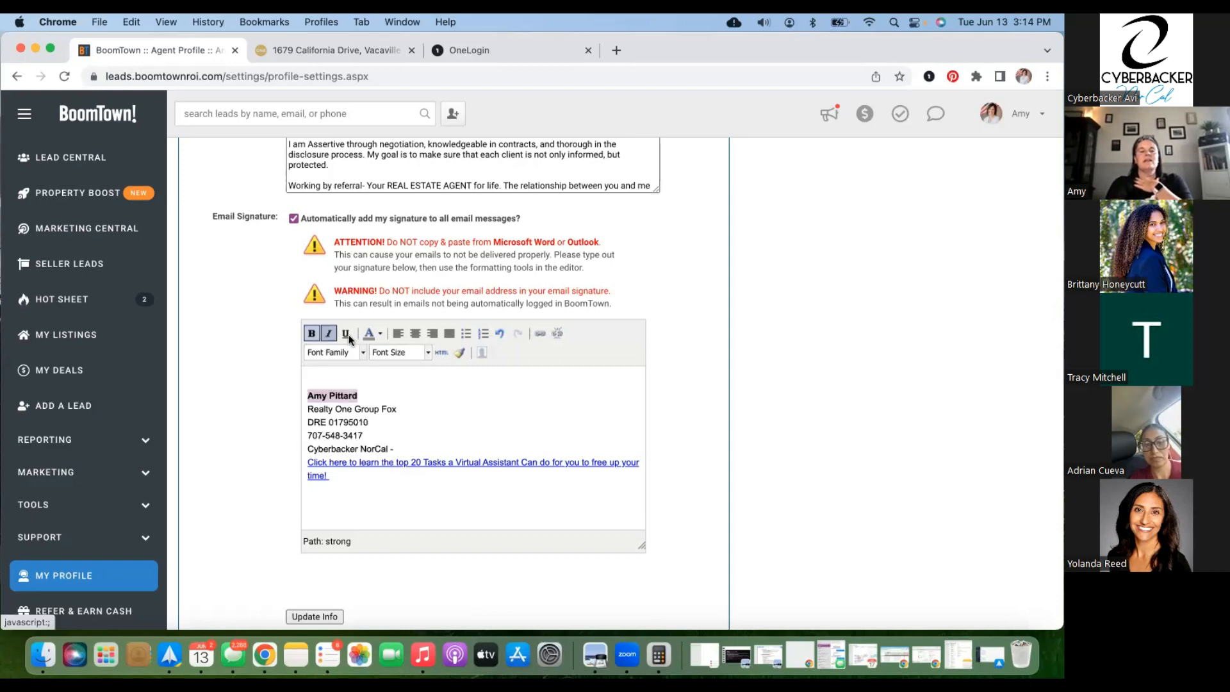
pyautogui.click(380, 333)
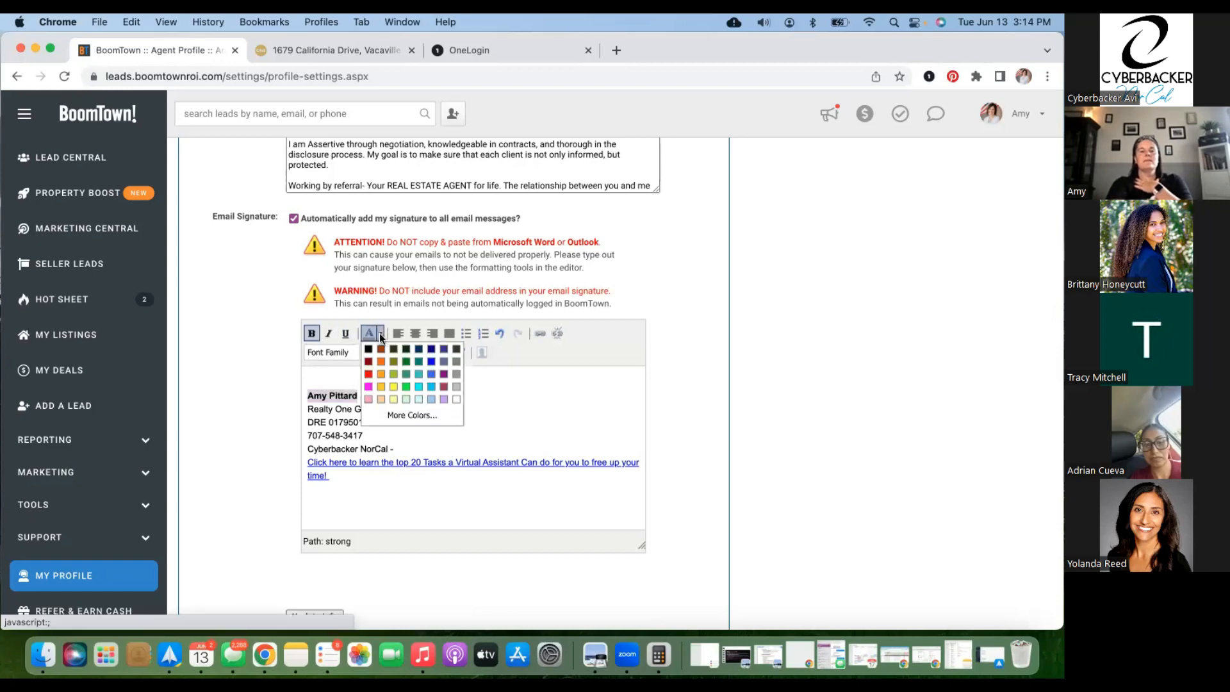
pyautogui.click(380, 335)
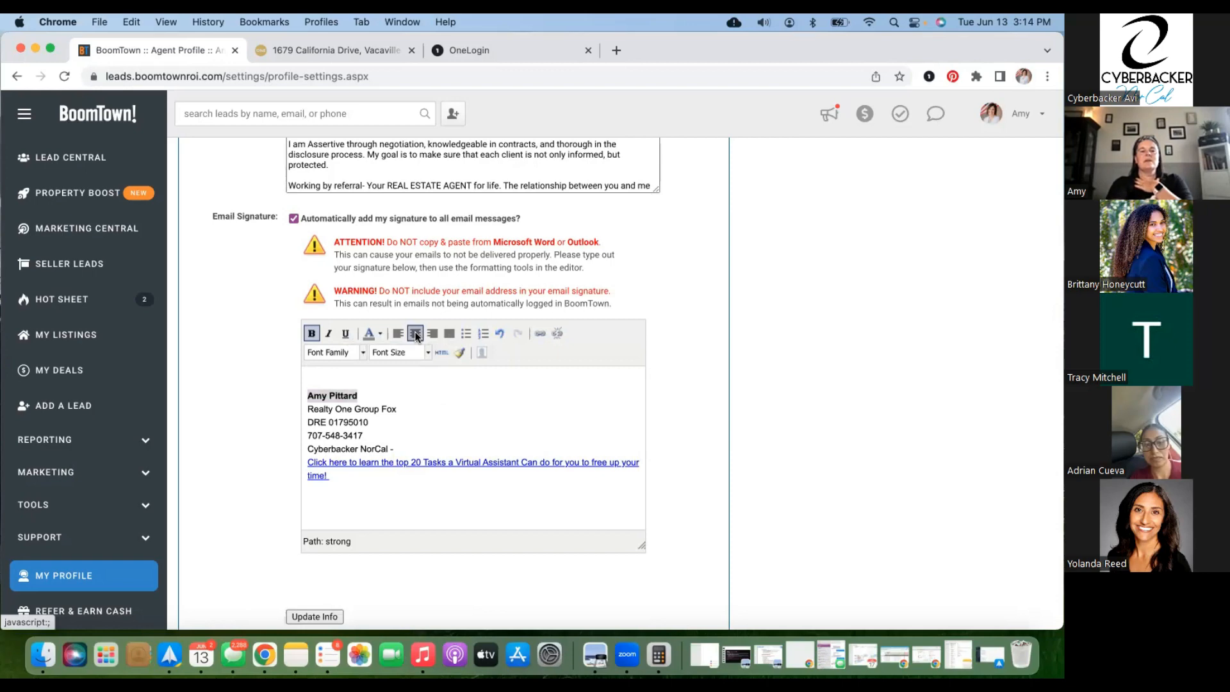
# Try centring the agent's name in the signature and return it to left alignment
pyautogui.click(416, 334)
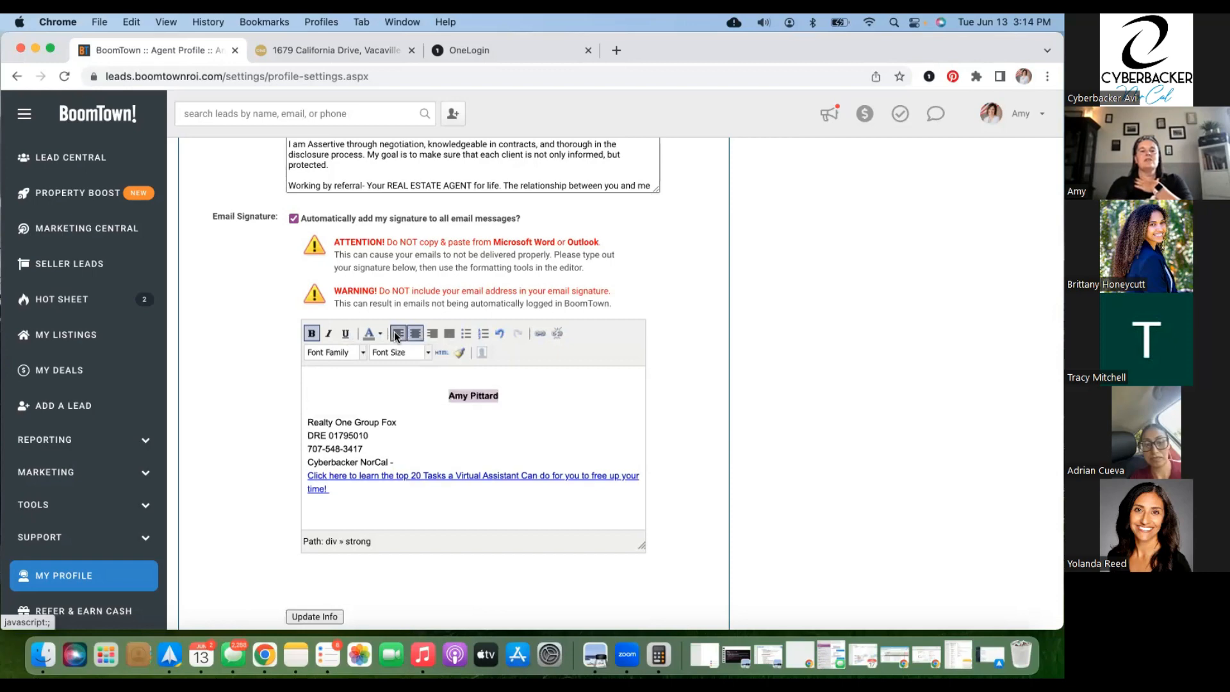
pyautogui.click(397, 334)
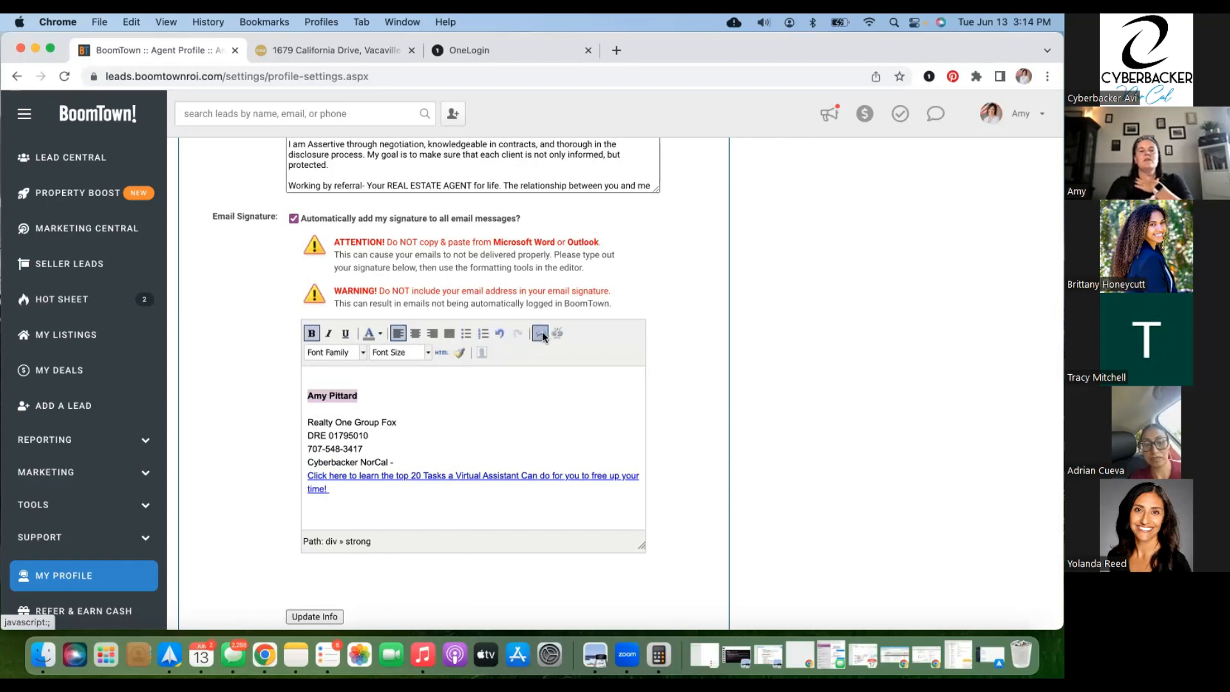
# Add the sample text "Make a Link" on a new line below the existing link in the signature
pyautogui.click(343, 489)
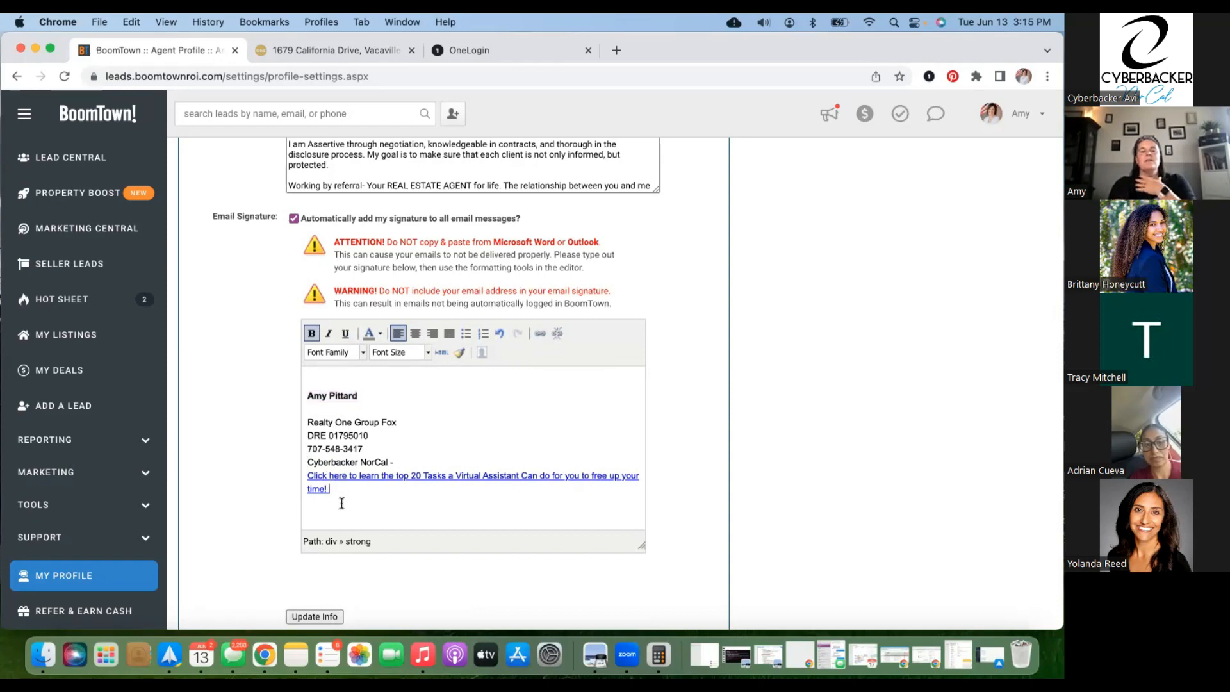
pyautogui.press('Return')
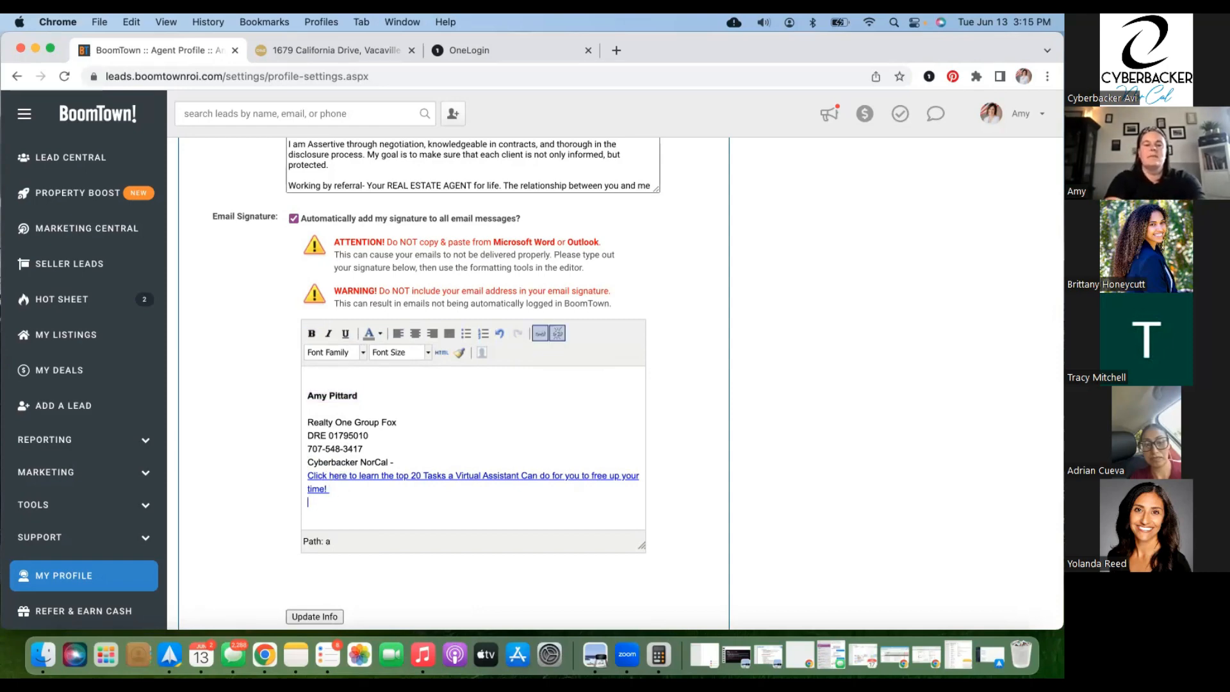
pyautogui.write('Make a Link')
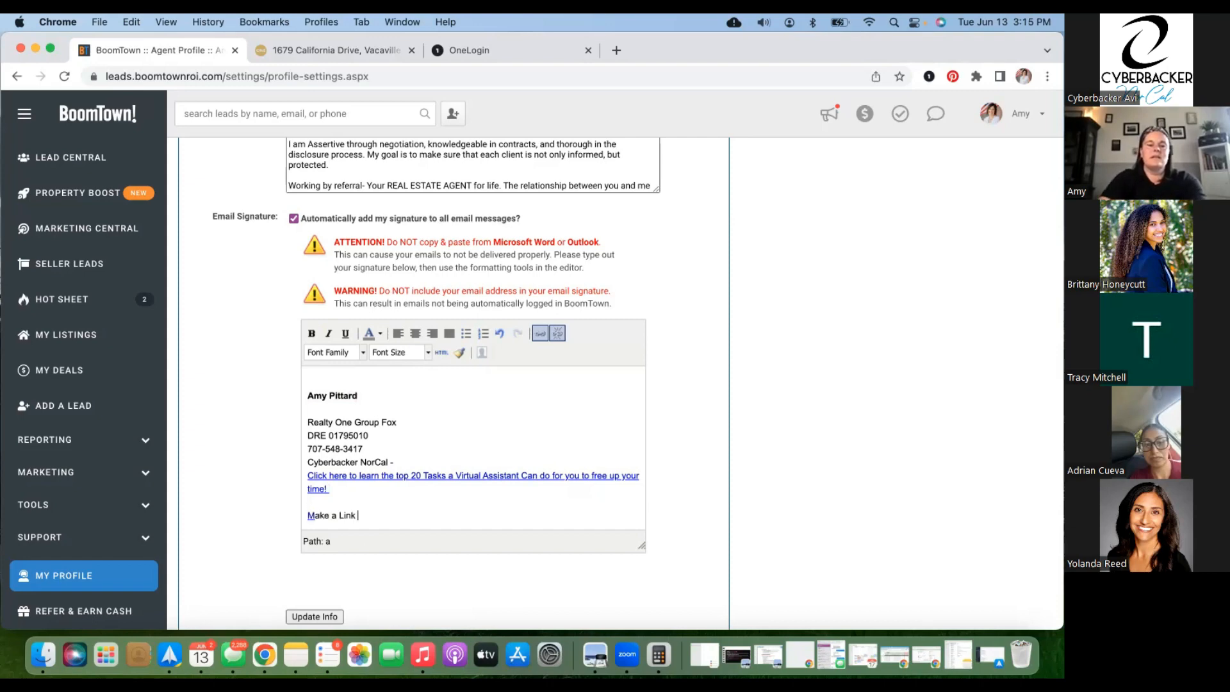
# Examine the link URL, target and title options for the "Make a Link" text and close the link settings without inserting anything
pyautogui.click(312, 515)
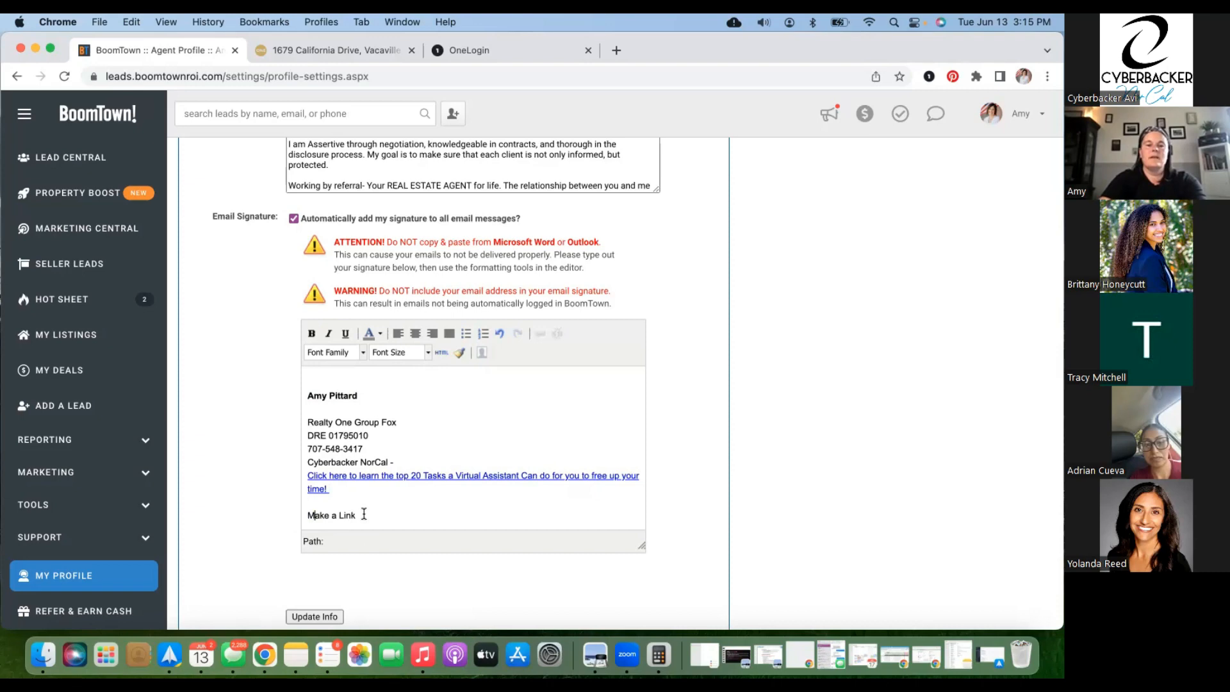
pyautogui.moveTo(364, 513); pyautogui.dragTo(297, 507)
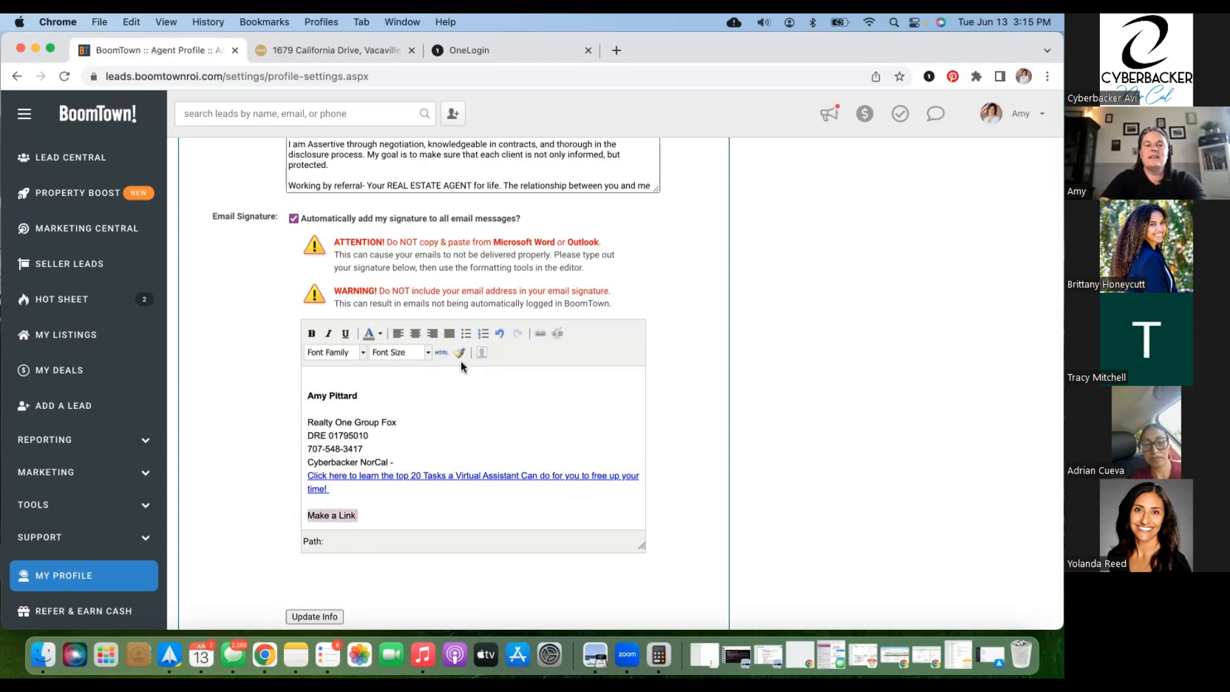
pyautogui.click(540, 333)
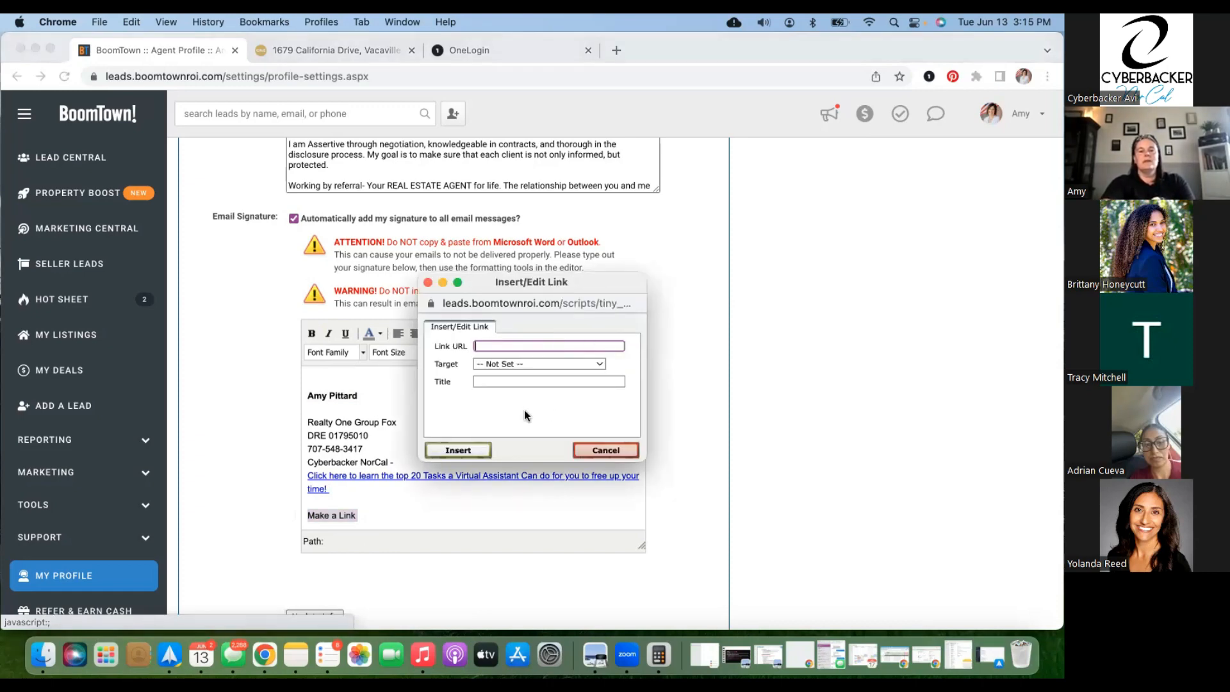
pyautogui.click(529, 365)
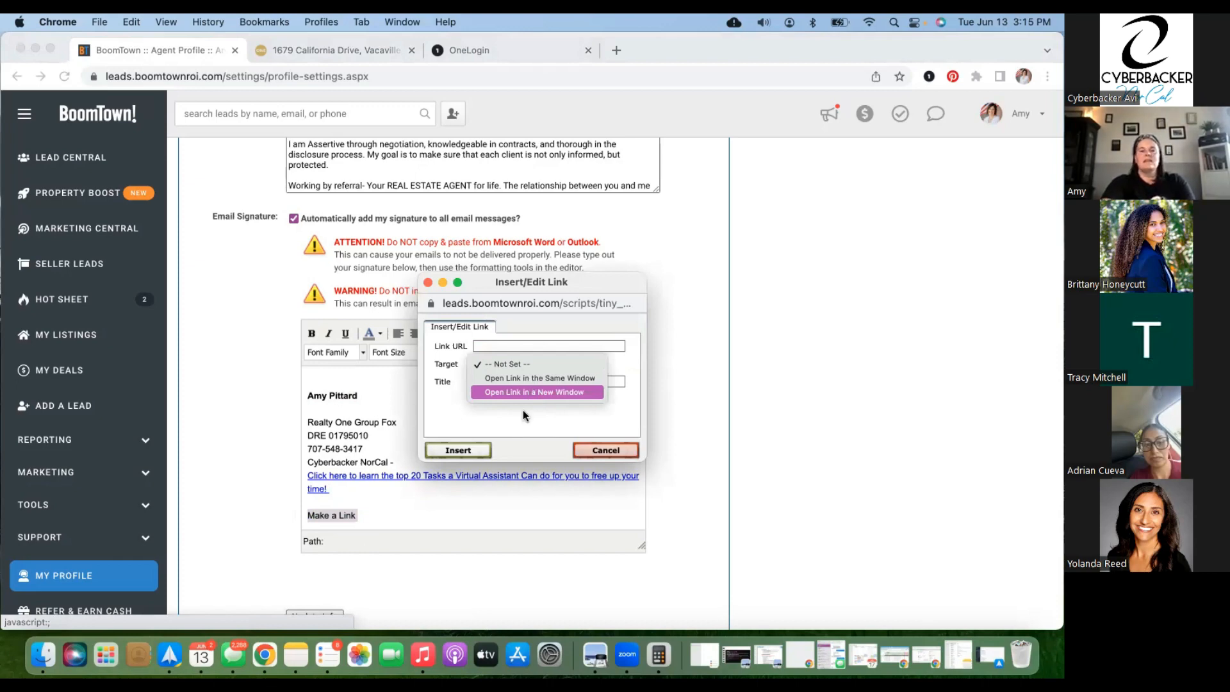
pyautogui.click(523, 409)
pyautogui.click(519, 382)
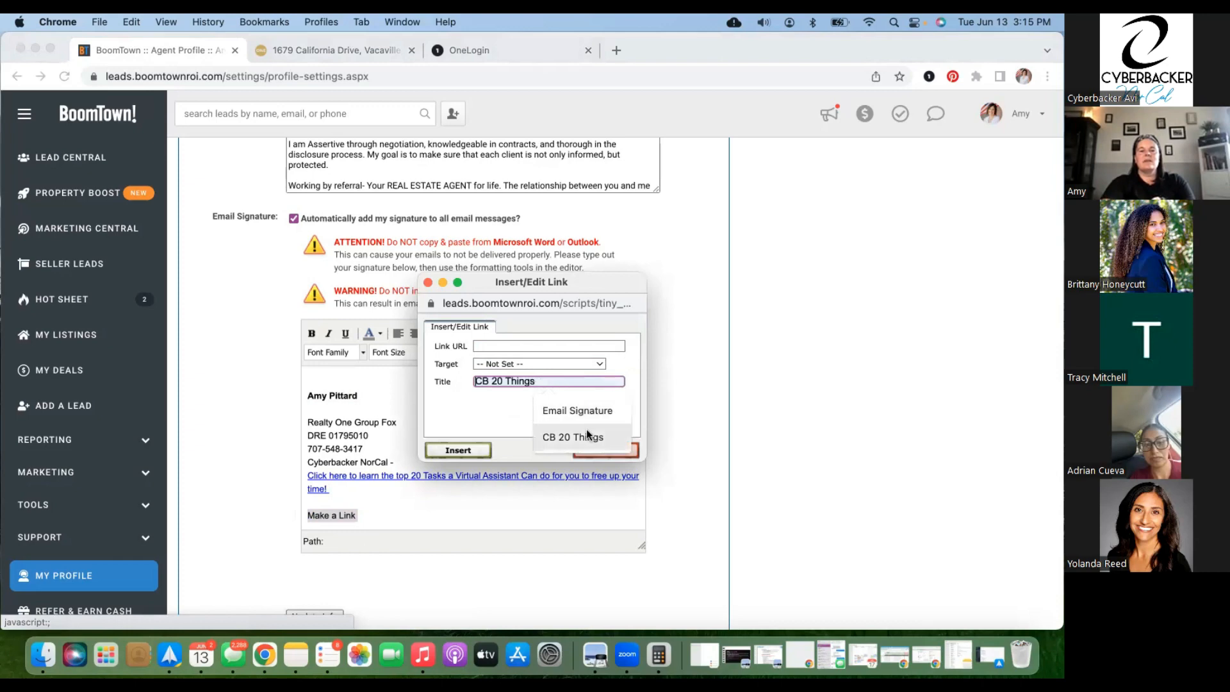
pyautogui.click(510, 424)
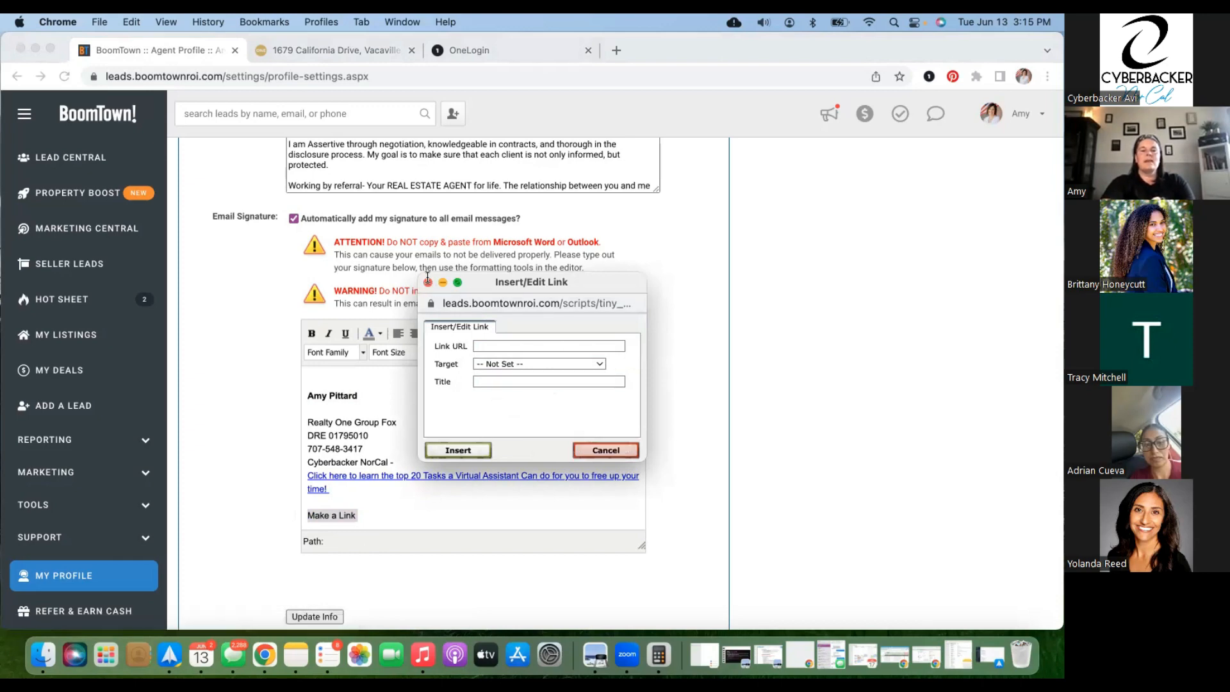
pyautogui.click(428, 280)
# Delete the "Make a Link" text from the signature
pyautogui.click(334, 513)
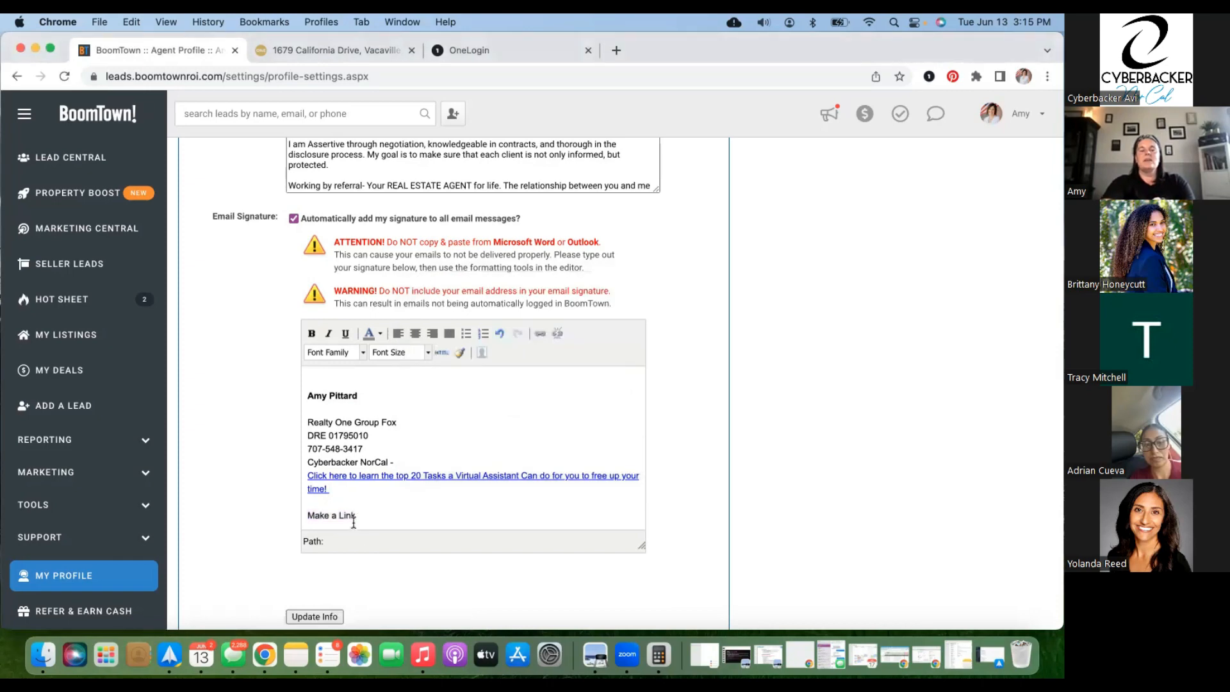
pyautogui.tripleClick(309, 514)
pyautogui.press('BackSpace')
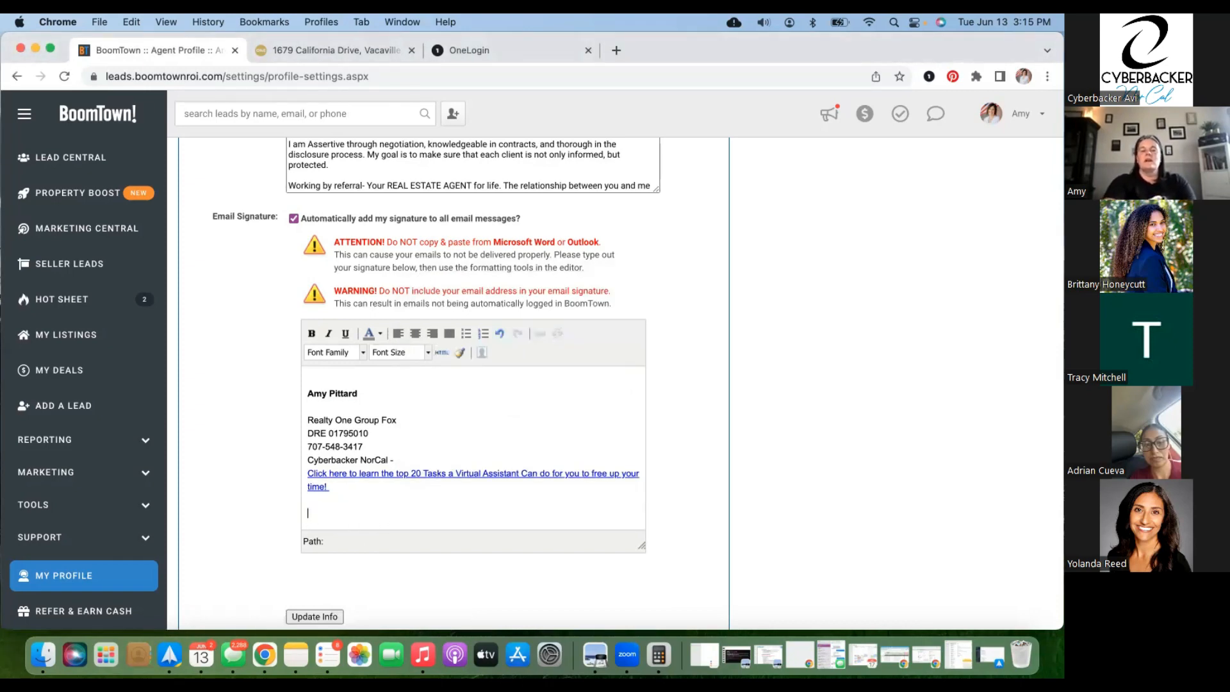
# Add the line "Click Here To View Properties For Sale!" below the existing link, separated by a blank line
pyautogui.click(317, 503)
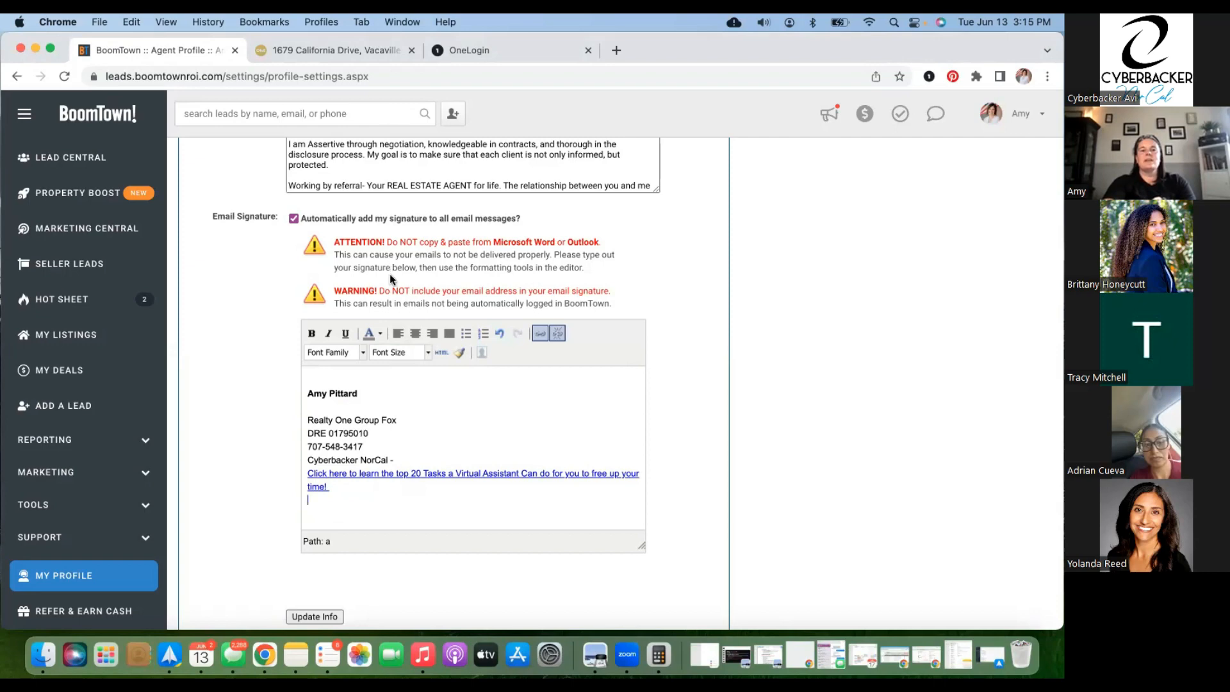
pyautogui.scroll(7, 389, 275)
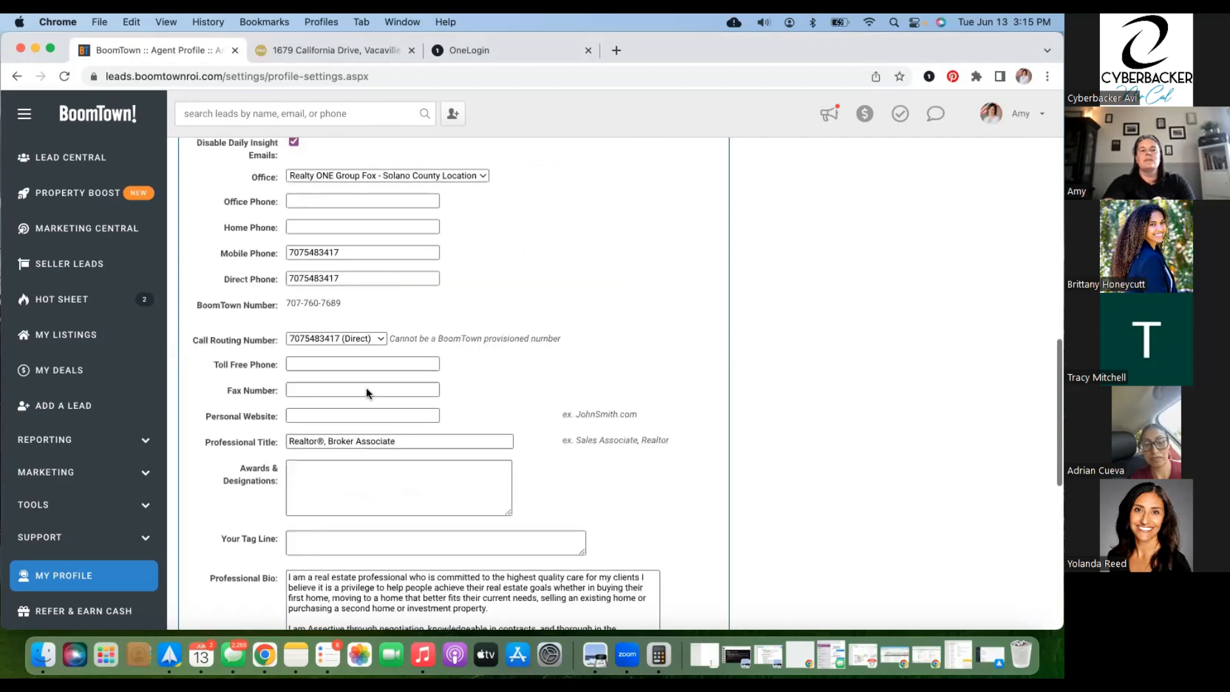
pyautogui.scroll(5, 367, 384)
pyautogui.scroll(-12, 366, 383)
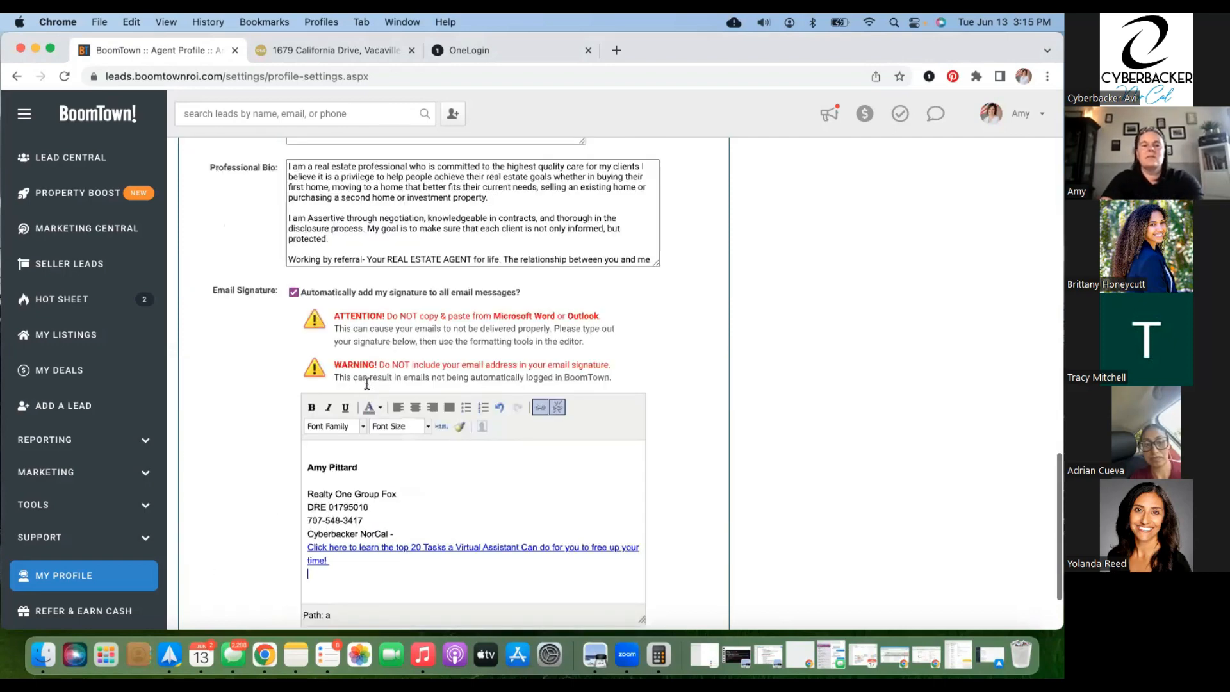
pyautogui.scroll(-2, 366, 383)
pyautogui.write('CLi')
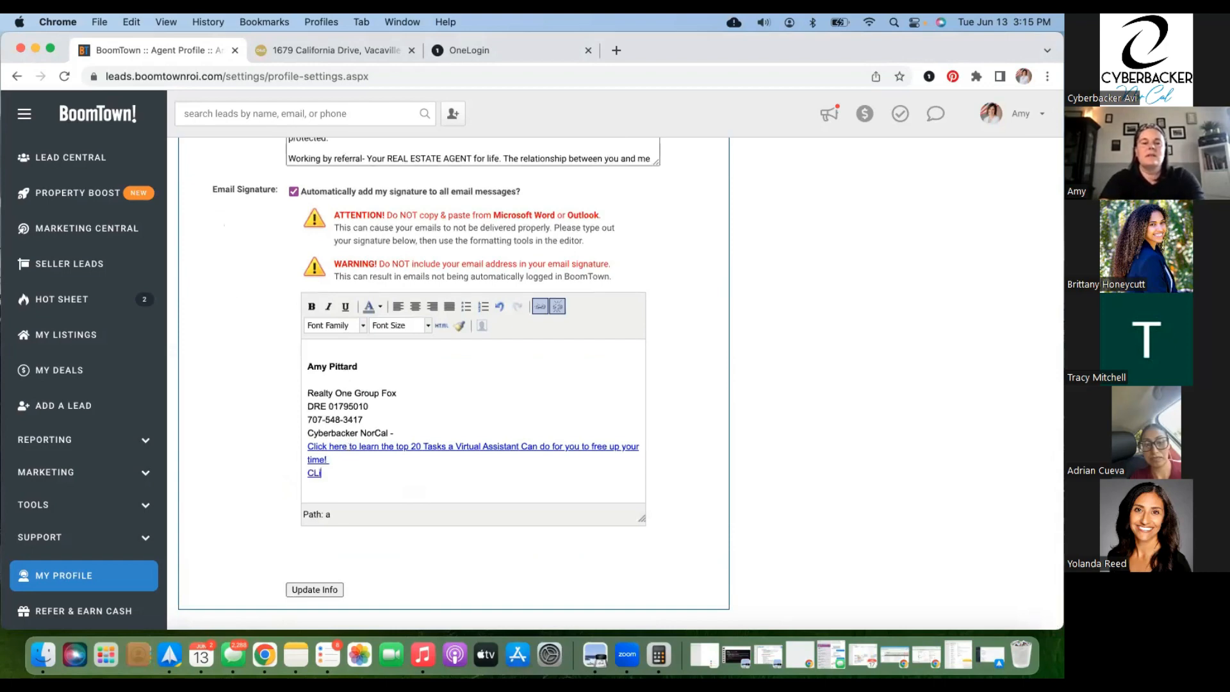
pyautogui.press('BackSpace')
pyautogui.press('BackSpace')
pyautogui.press('BackSpace')
pyautogui.press('Return')
pyautogui.write('Click Here To View Properties For Sale!')
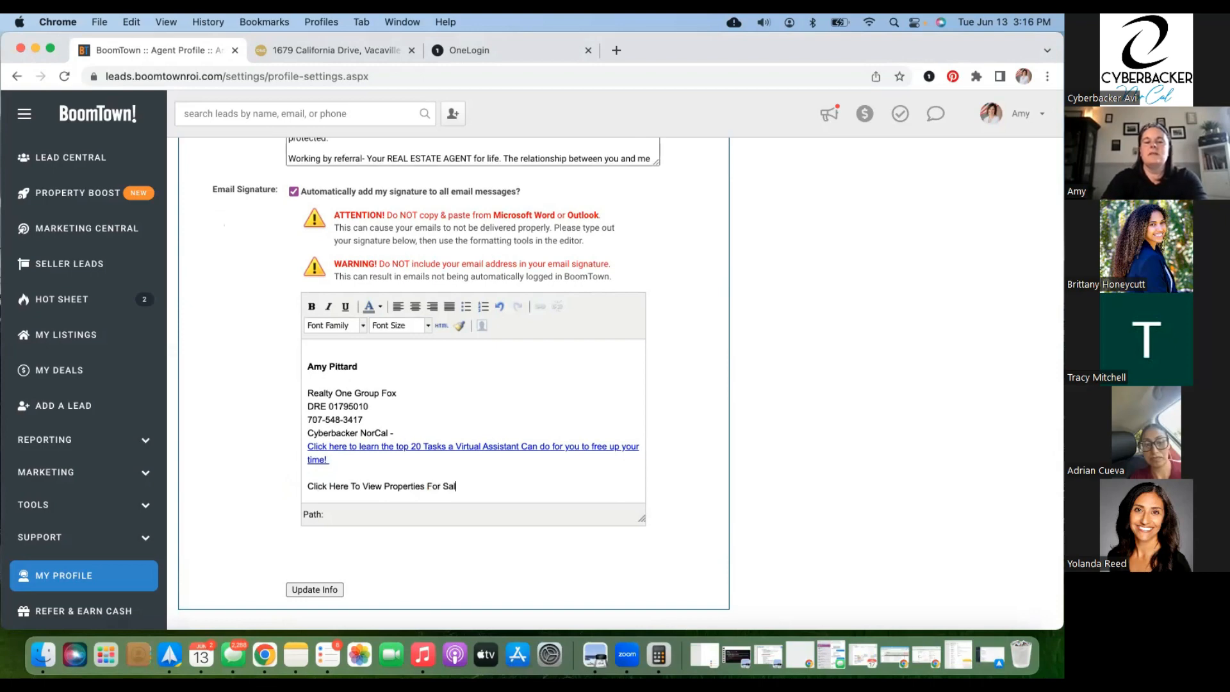
# Start a link on the "Click Here To View Properties For Sale!" text and enter the agent's rogfox.com website address as its URL
pyautogui.moveTo(477, 483); pyautogui.dragTo(306, 486)
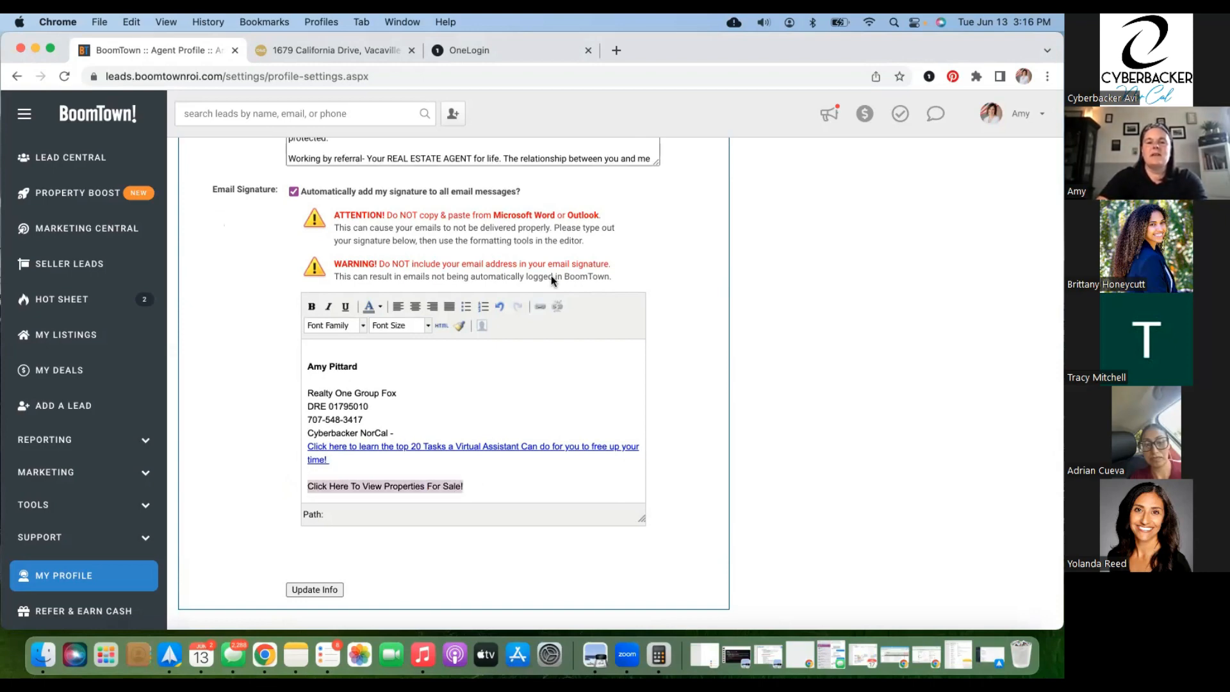
pyautogui.click(539, 307)
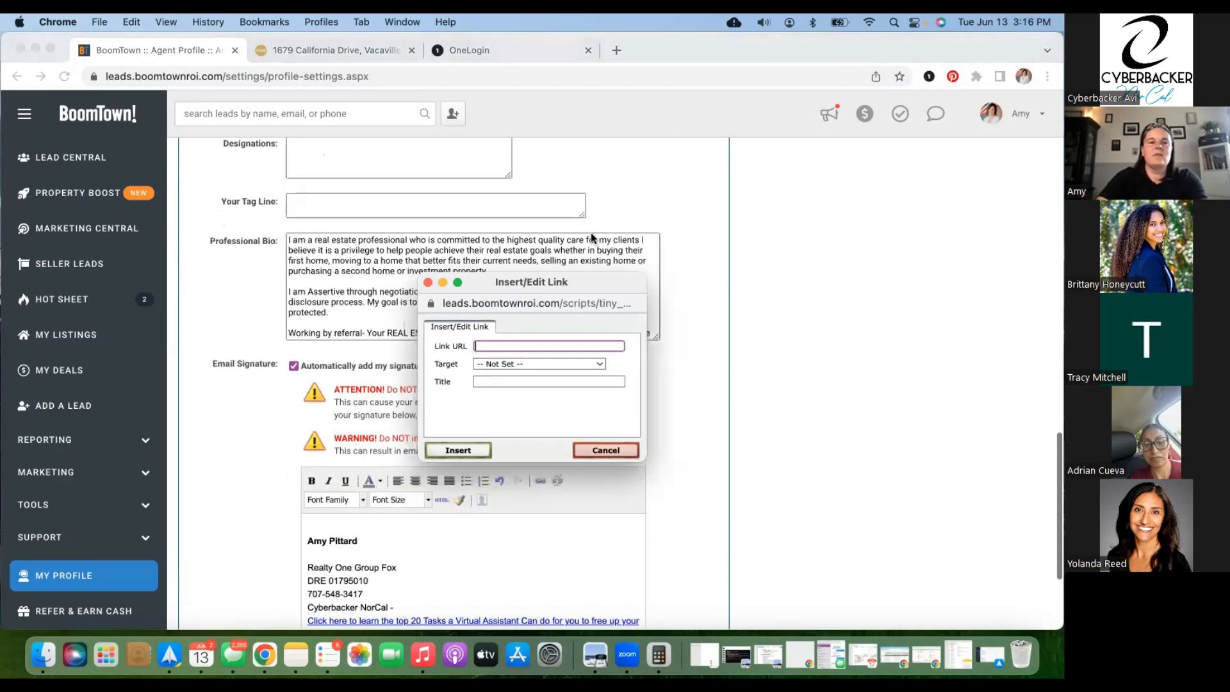
pyautogui.scroll(11, 591, 232)
pyautogui.scroll(6, 591, 237)
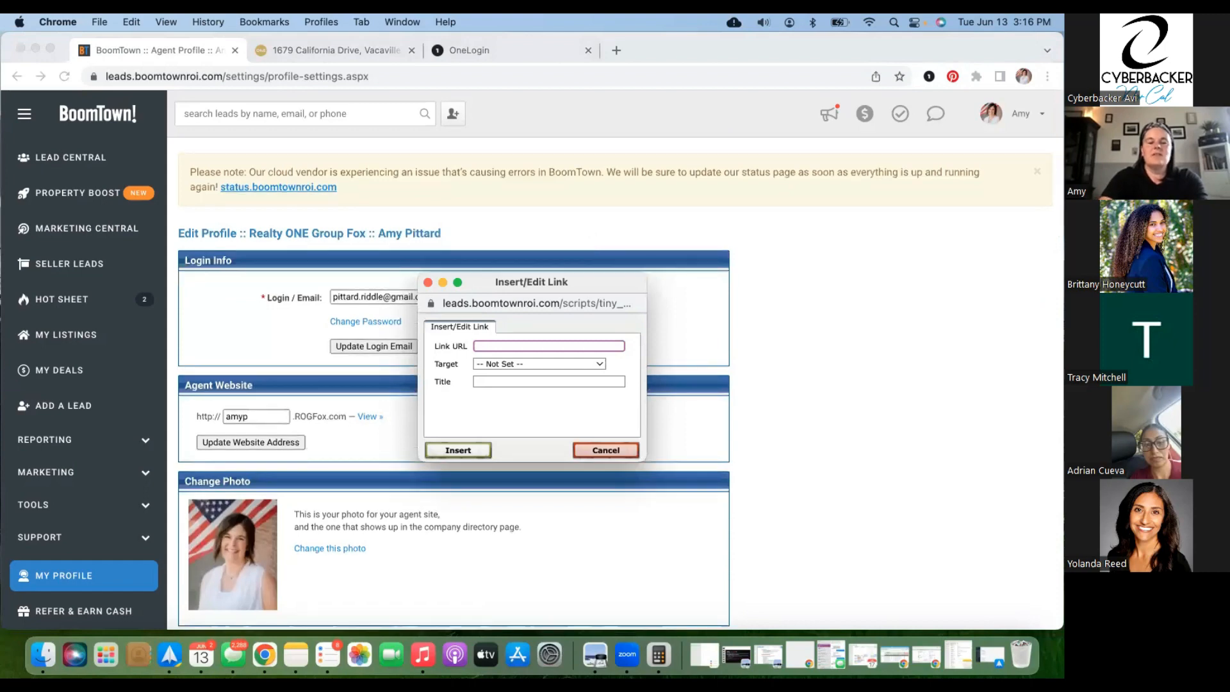
pyautogui.write('http')
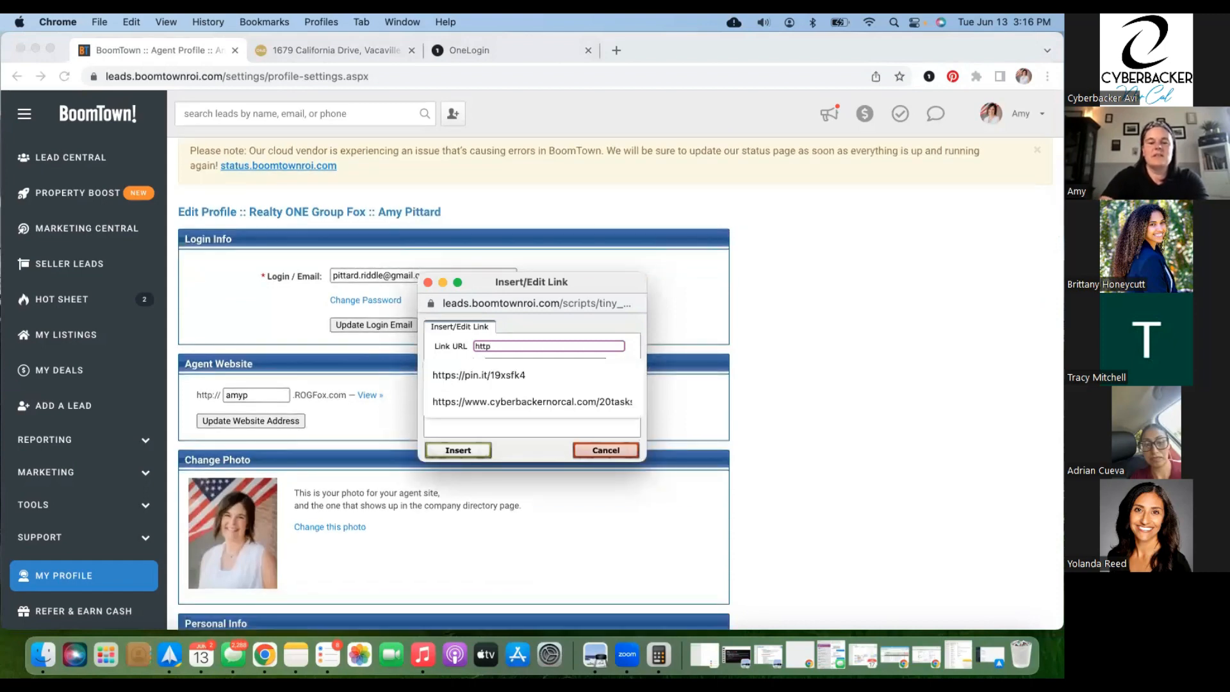
pyautogui.write('://amyp')
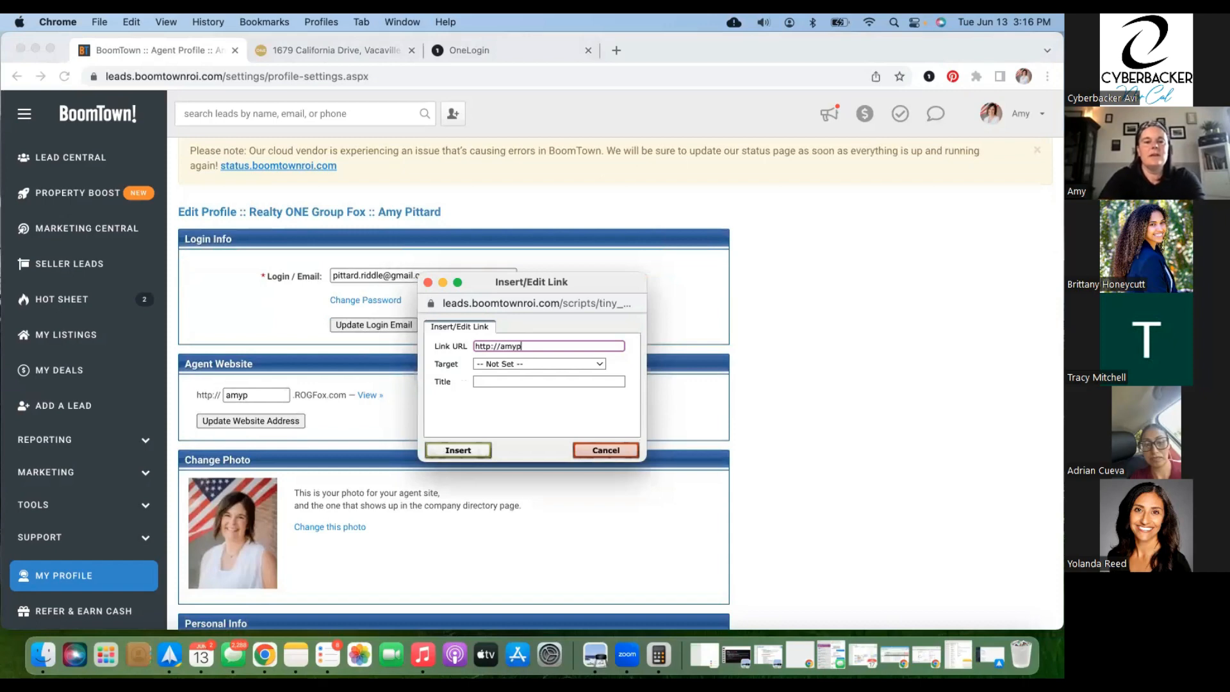
pyautogui.write('.rogfox.com')
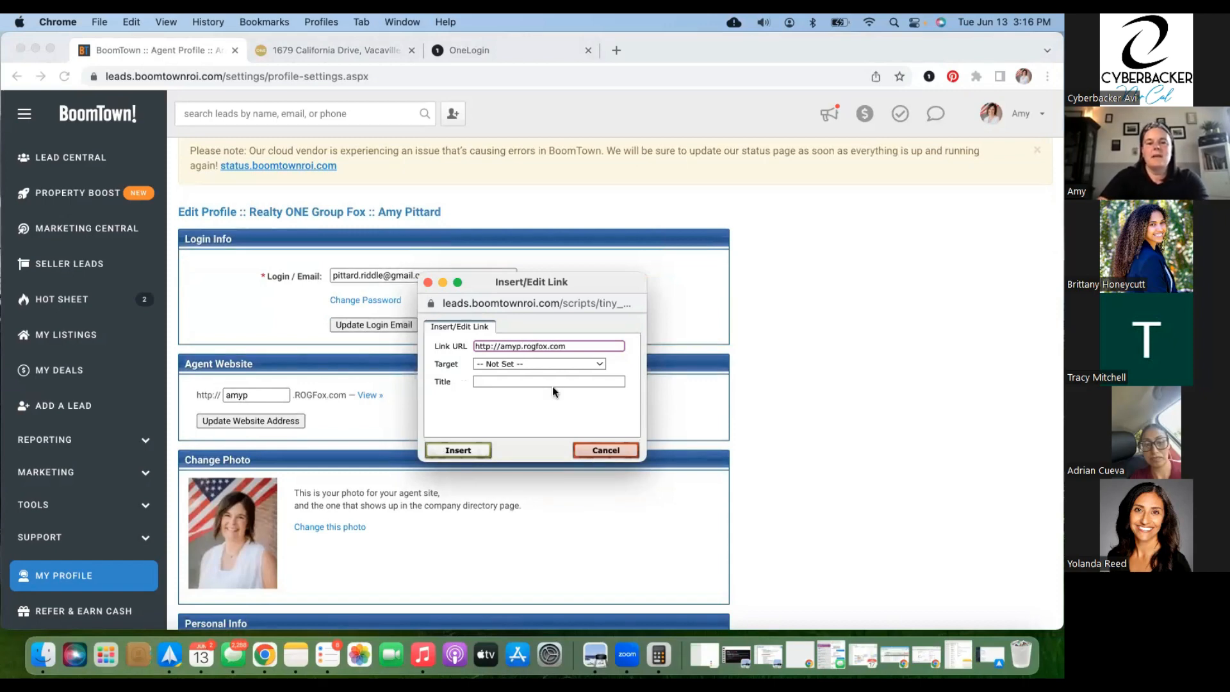
# Set the link to open in a new window with the title "House Search" and insert it into the signature
pyautogui.click(551, 362)
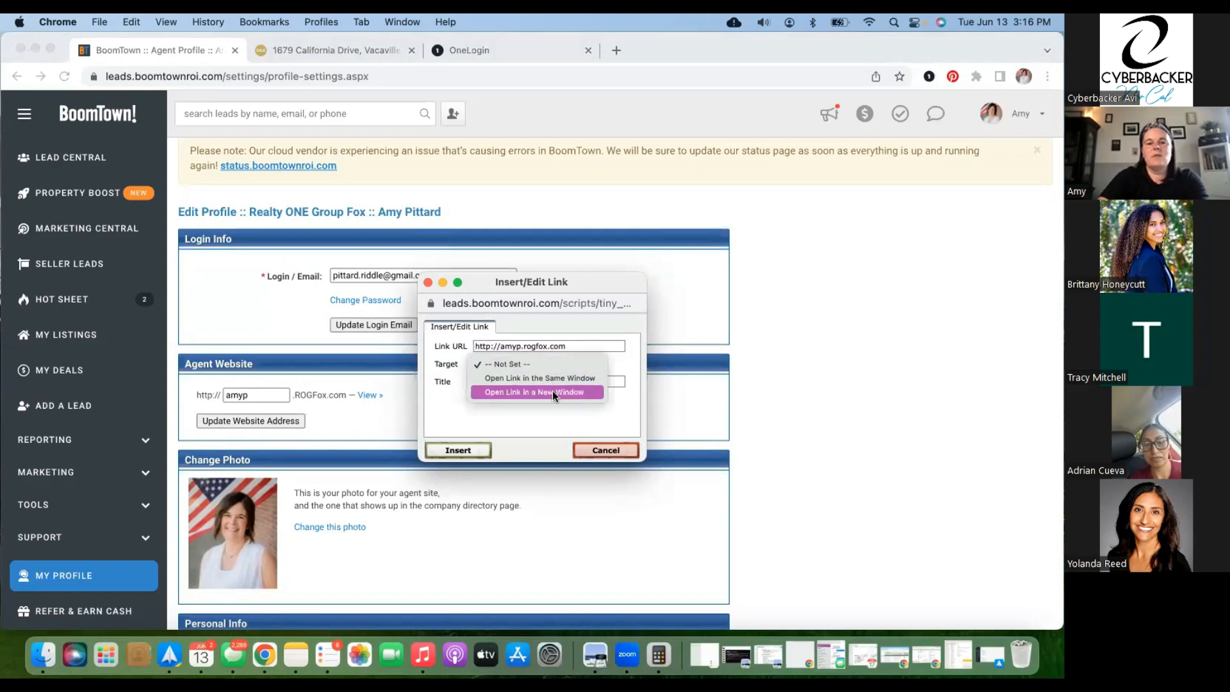
pyautogui.click(553, 390)
pyautogui.click(543, 383)
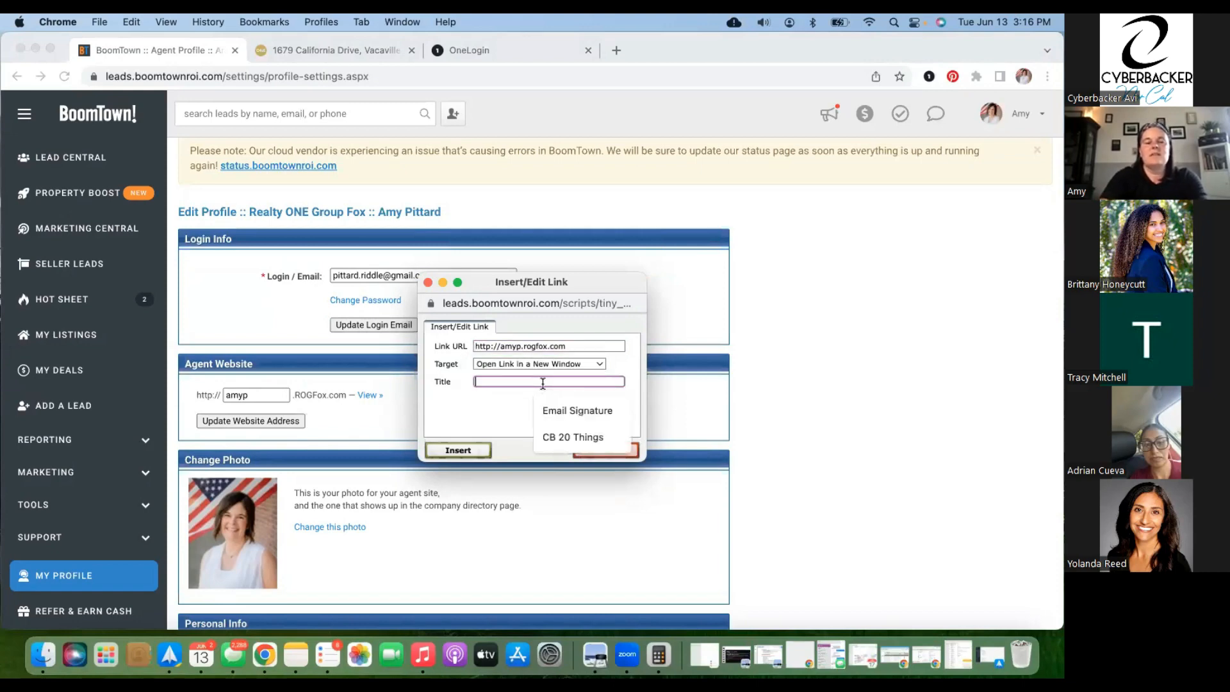
pyautogui.write('House Se')
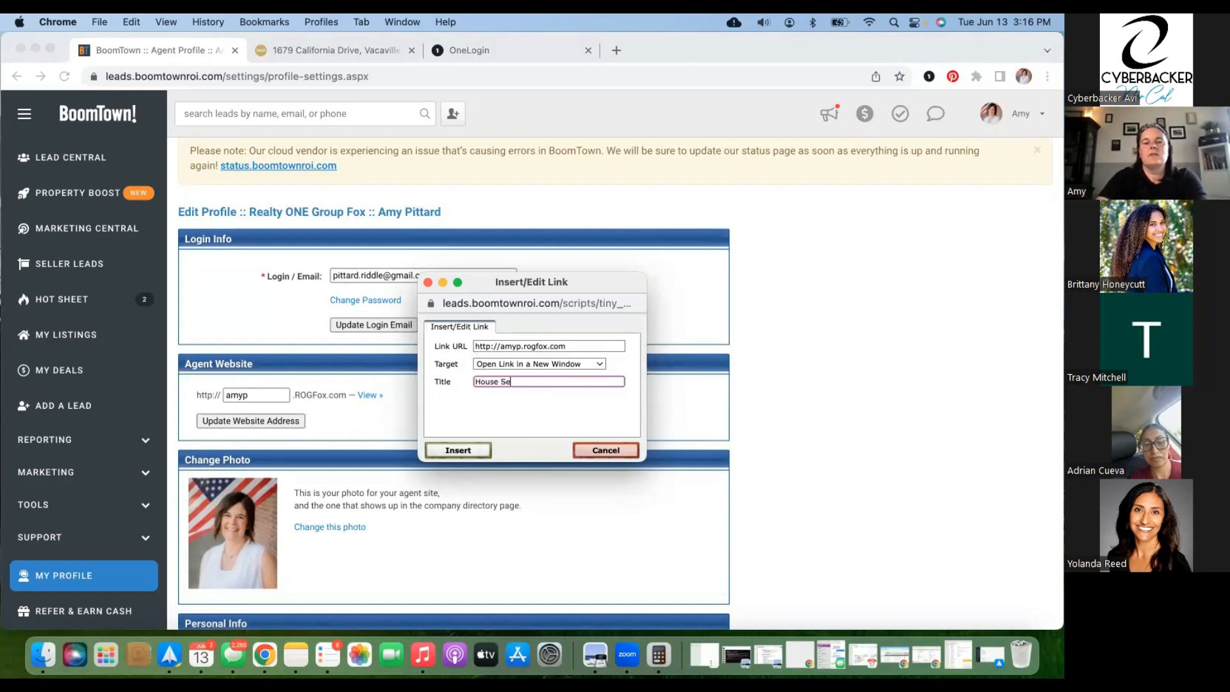
pyautogui.write('arch')
pyautogui.click(464, 451)
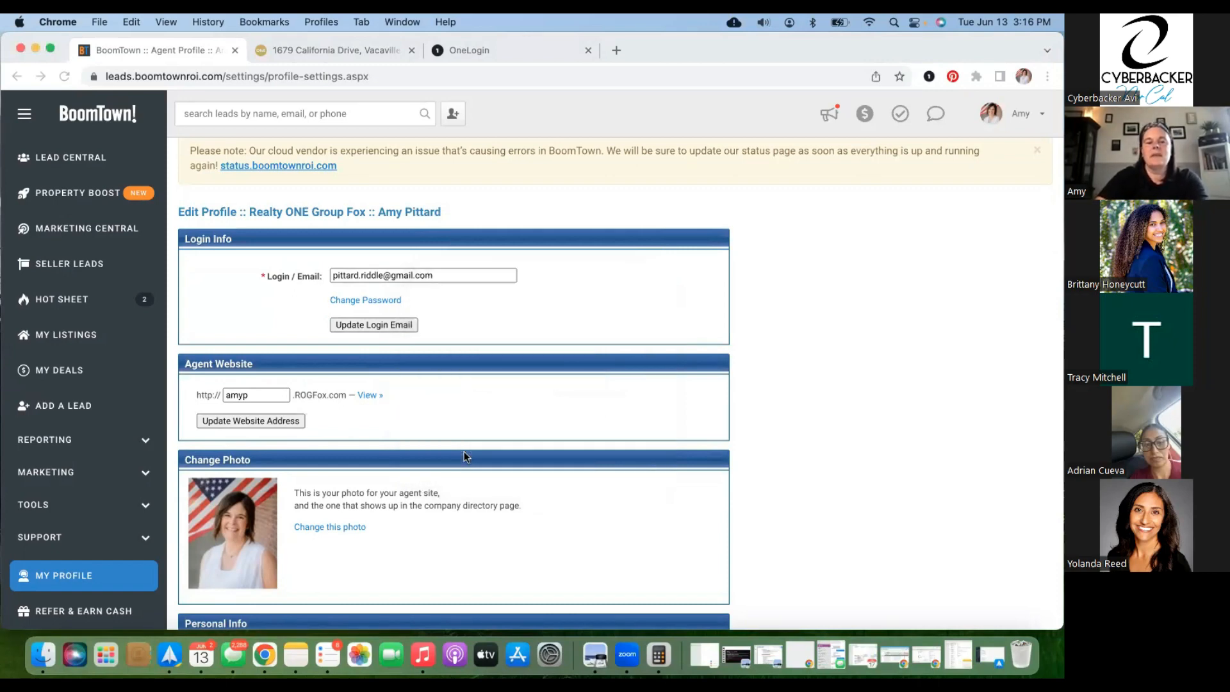
pyautogui.scroll(-15, 464, 451)
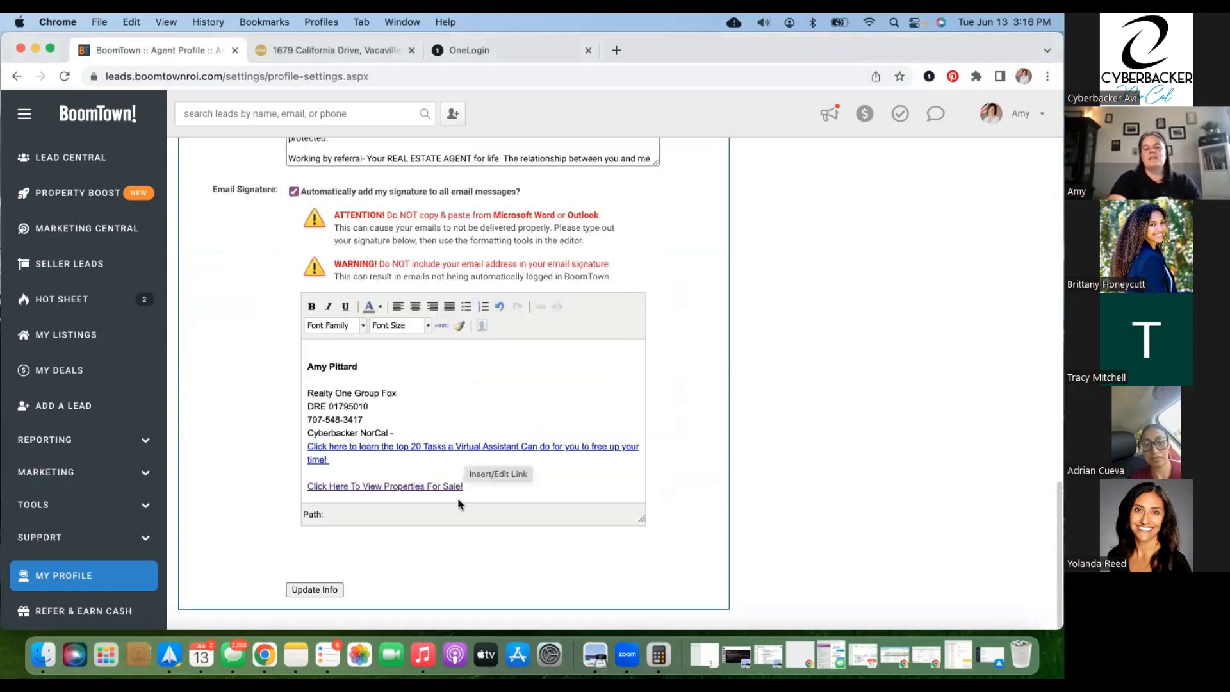
pyautogui.click(398, 498)
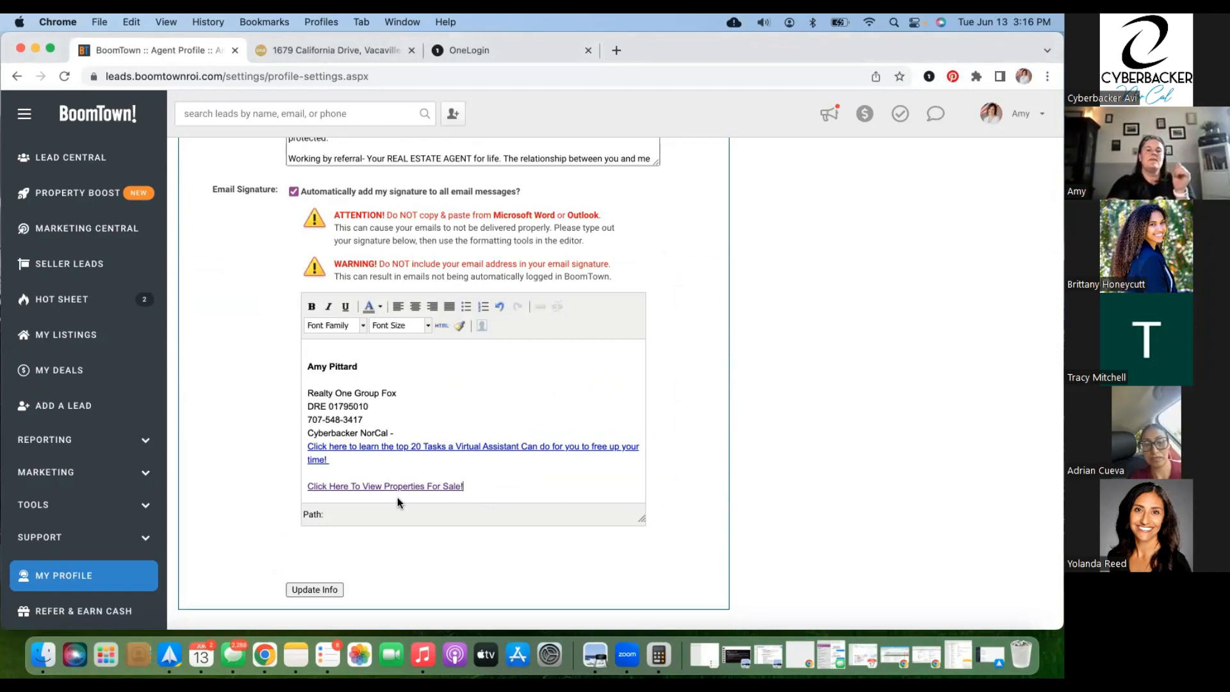
# Remove the link from the "Click Here To View Properties For Sale!" text in the signature
pyautogui.moveTo(467, 487); pyautogui.dragTo(301, 486)
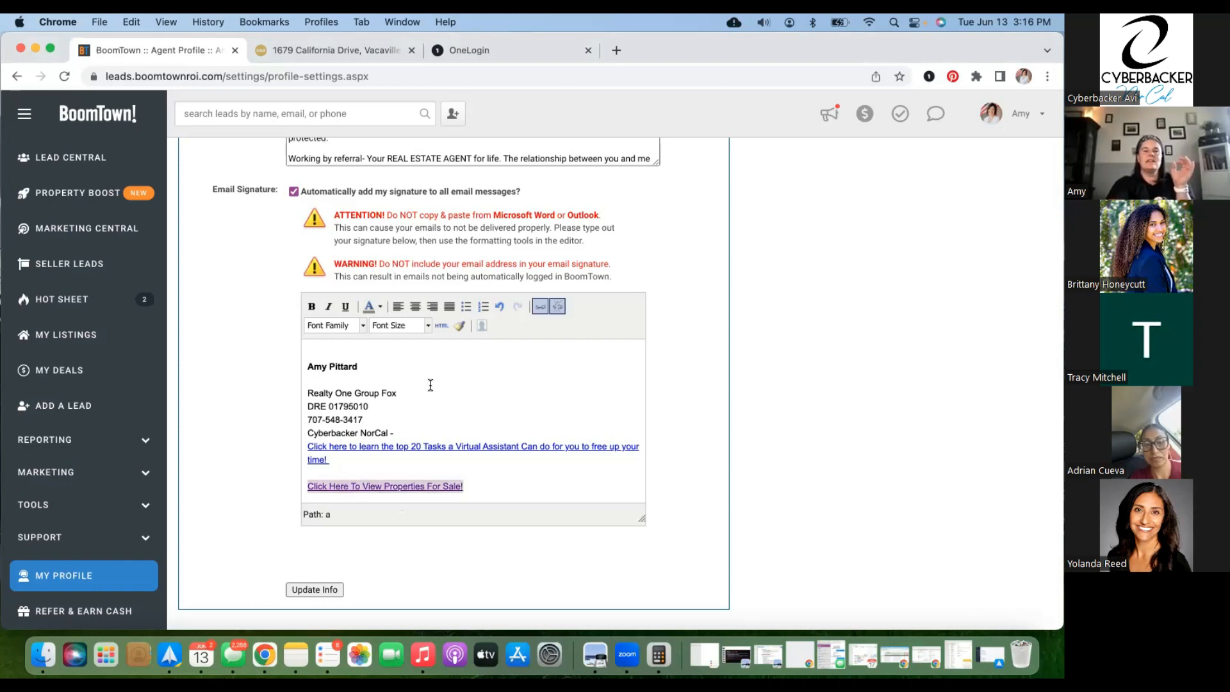
pyautogui.click(558, 306)
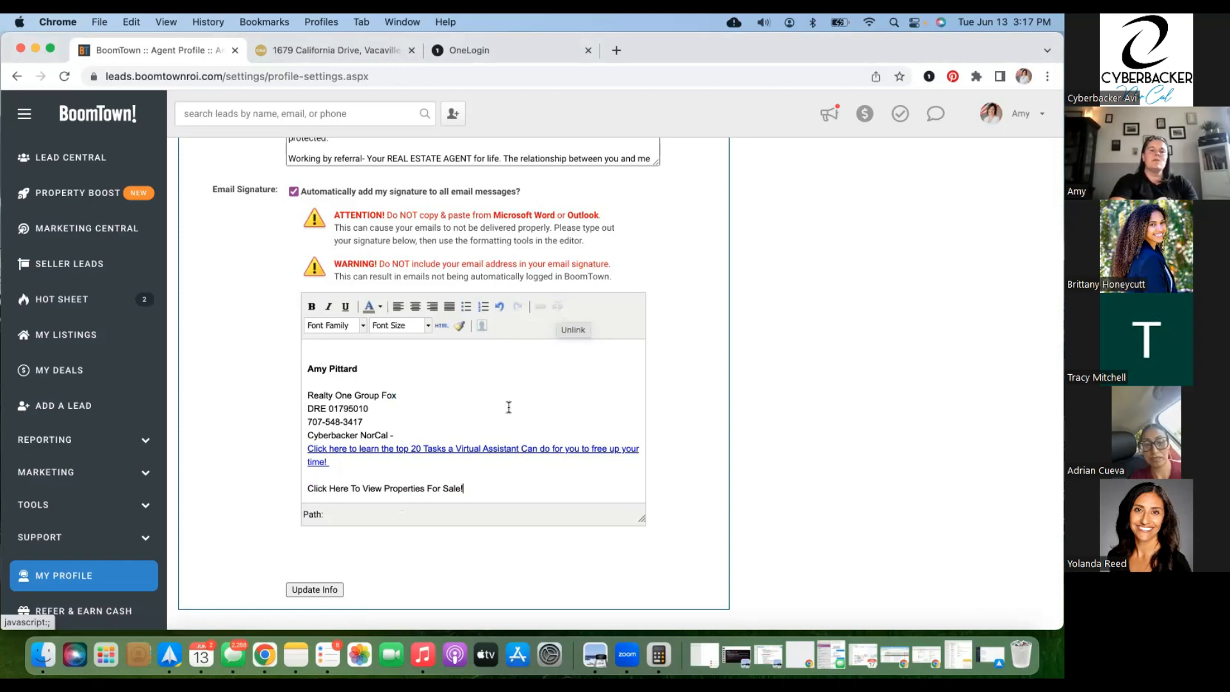
# Review the link settings of the "top 20 Tasks a Virtual Assistant Can do" line without changing them
pyautogui.click(489, 451)
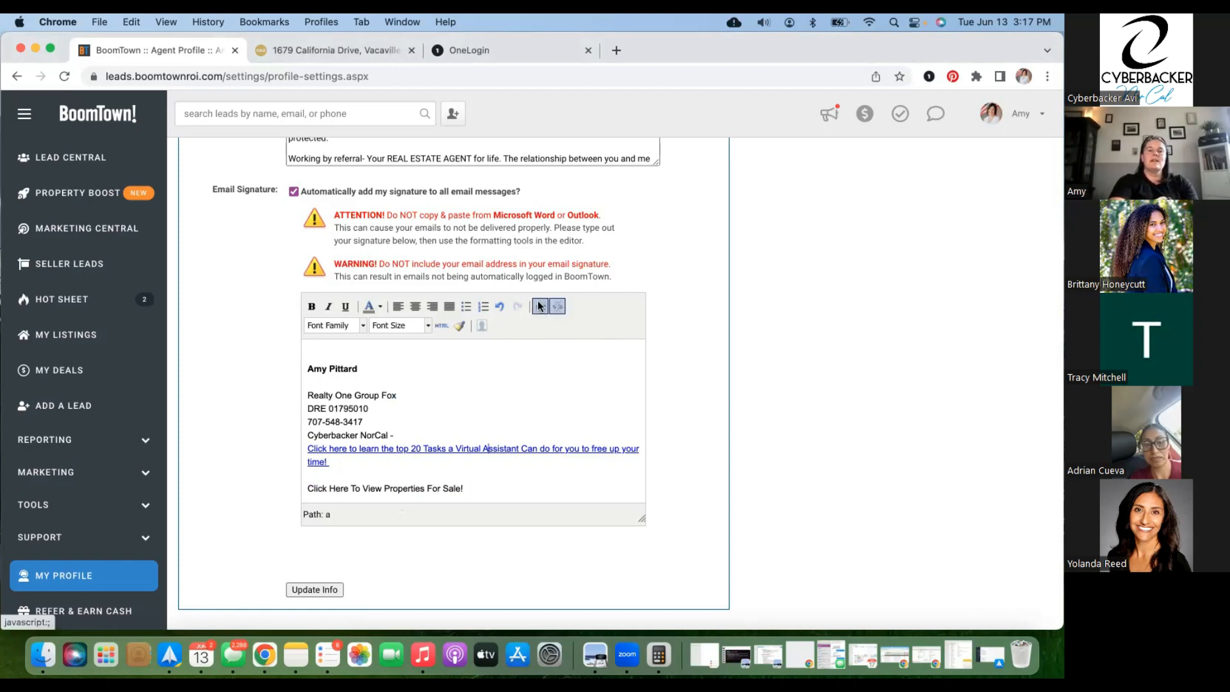
pyautogui.click(539, 306)
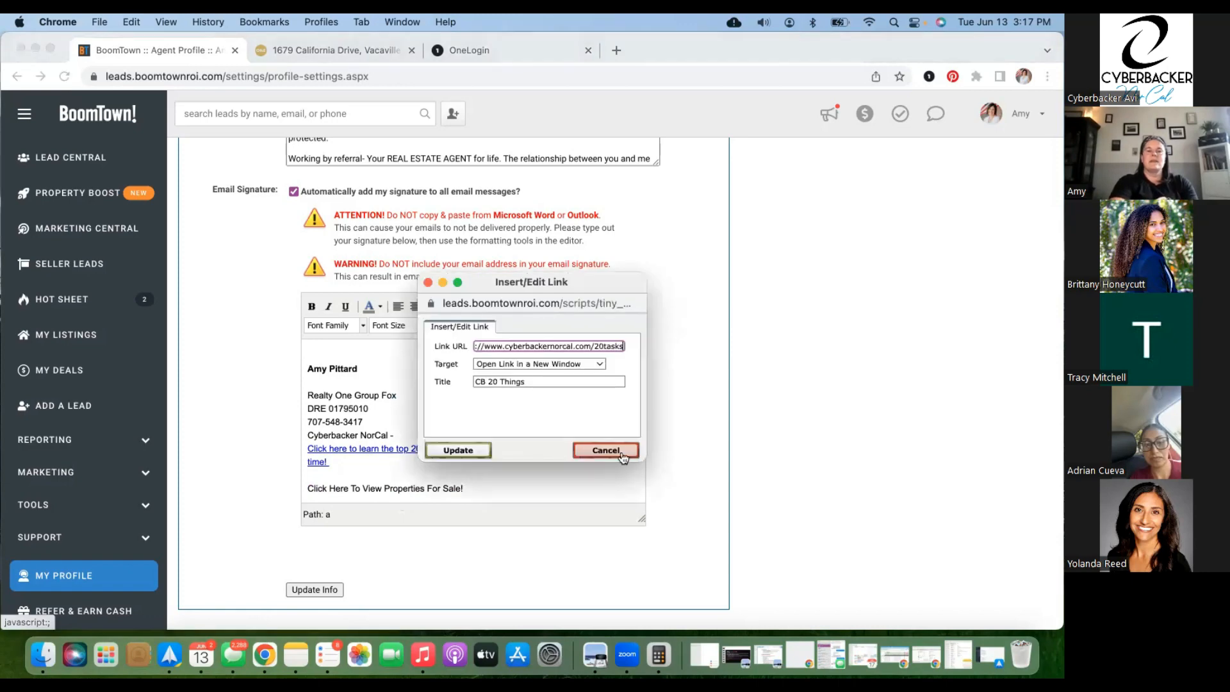
pyautogui.click(600, 451)
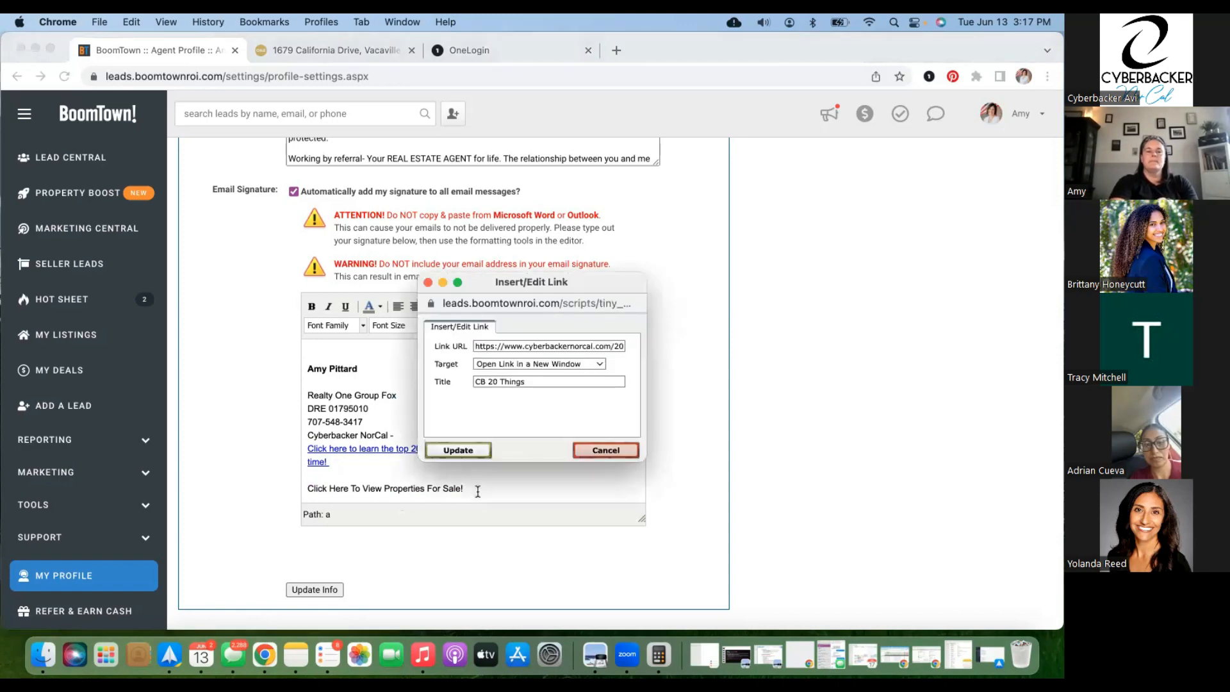
# Delete the "Click Here To View Properties For Sale!" line and the blank line beneath the agent's name in the signature
pyautogui.click(286, 484)
pyautogui.moveTo(283, 476); pyautogui.dragTo(279, 481)
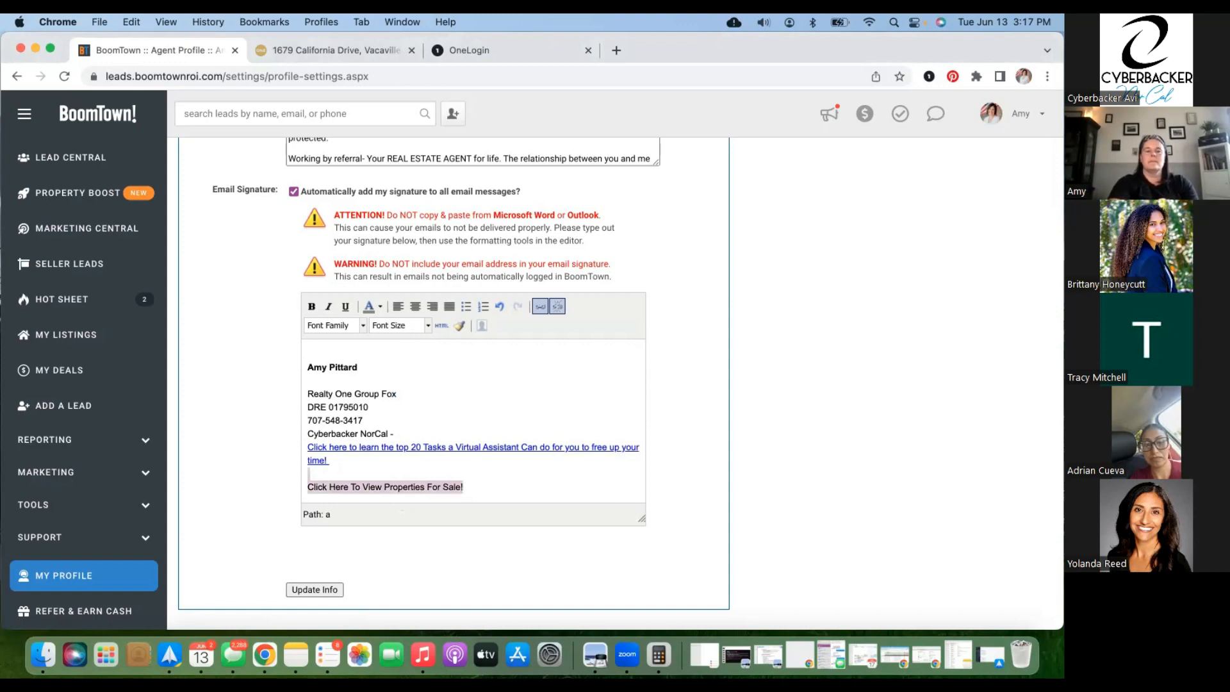
pyautogui.press('BackSpace')
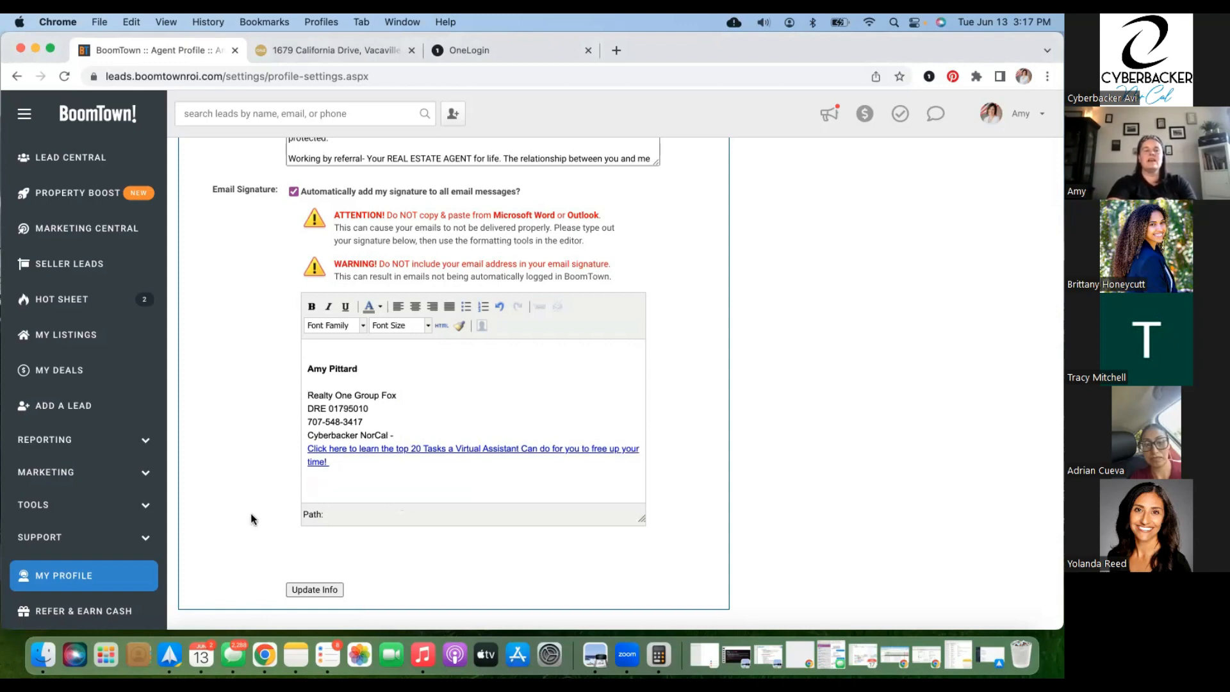
pyautogui.click(362, 380)
pyautogui.press('BackSpace')
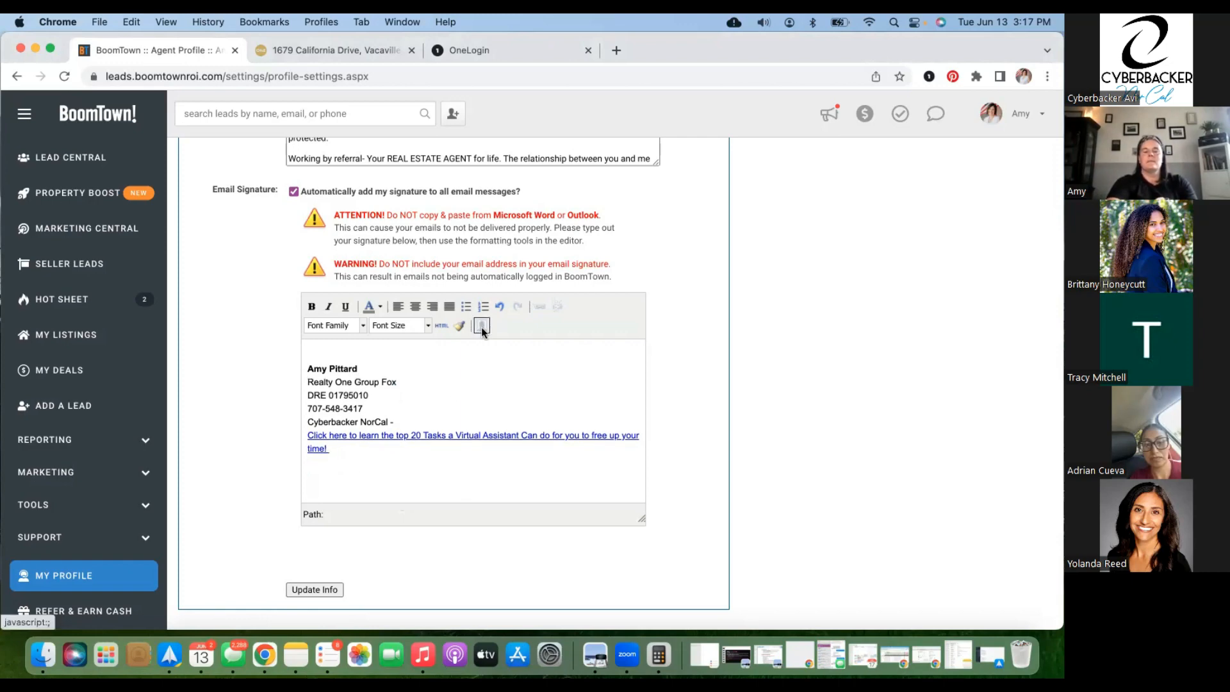
# Insert four copies of the agent's profile photo below the name in the signature
pyautogui.click(482, 327)
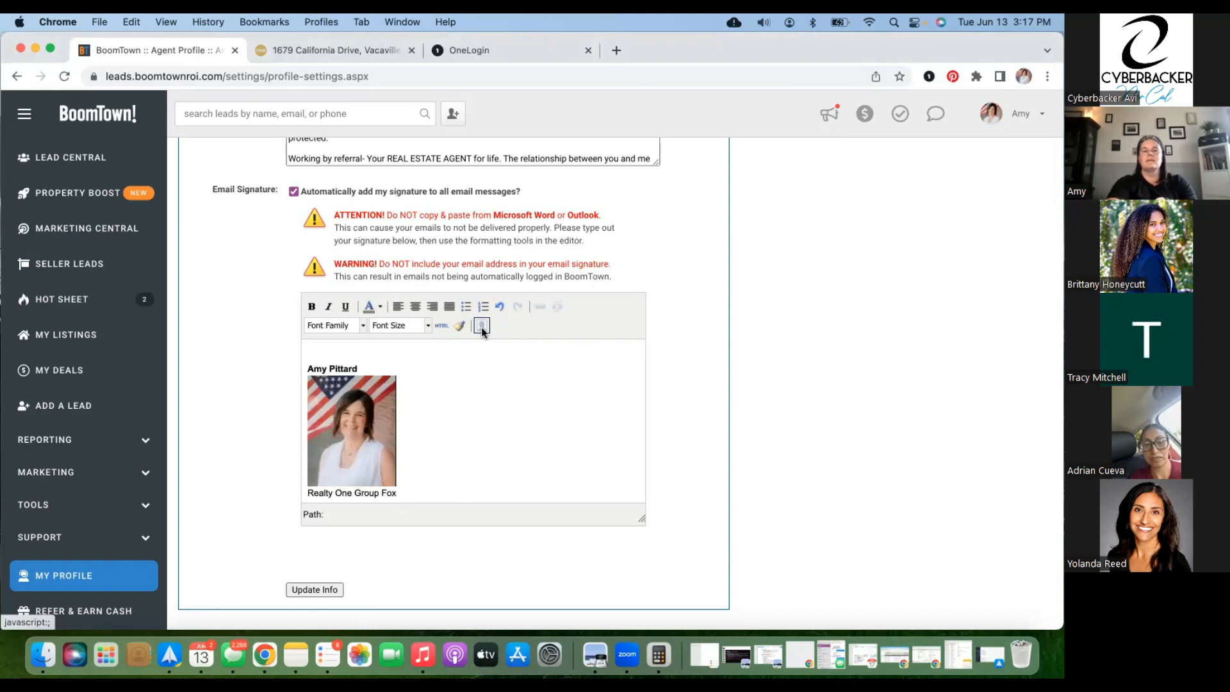
pyautogui.doubleClick(482, 327)
pyautogui.click(482, 326)
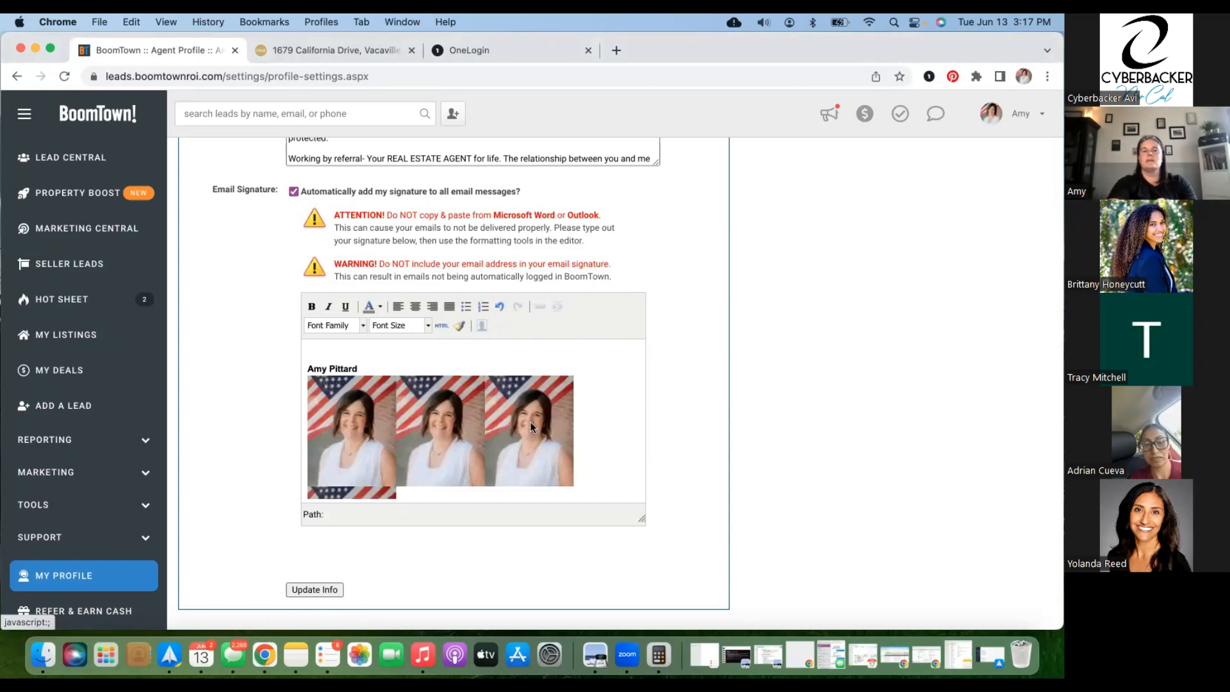
# Delete all the inserted profile photos from the signature, keeping the agent's name directly above the brokerage line
pyautogui.click(602, 423)
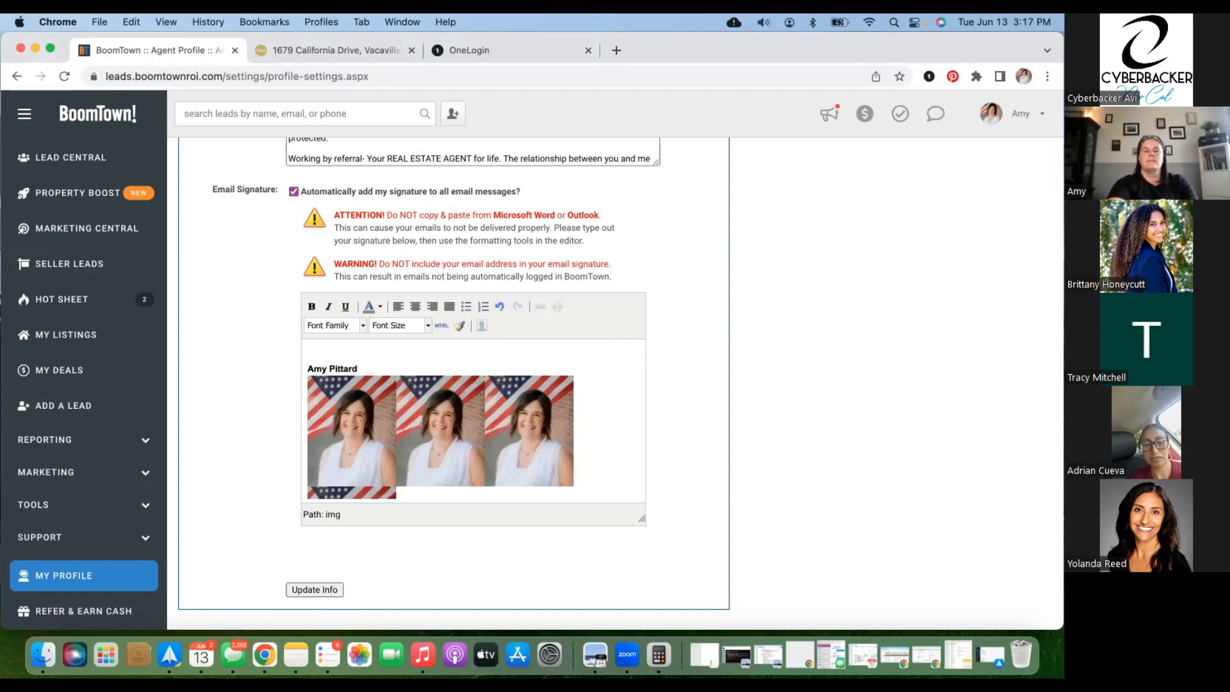
pyautogui.press('BackSpace')
pyautogui.press('BackSpace')
pyautogui.press('BackSpace')
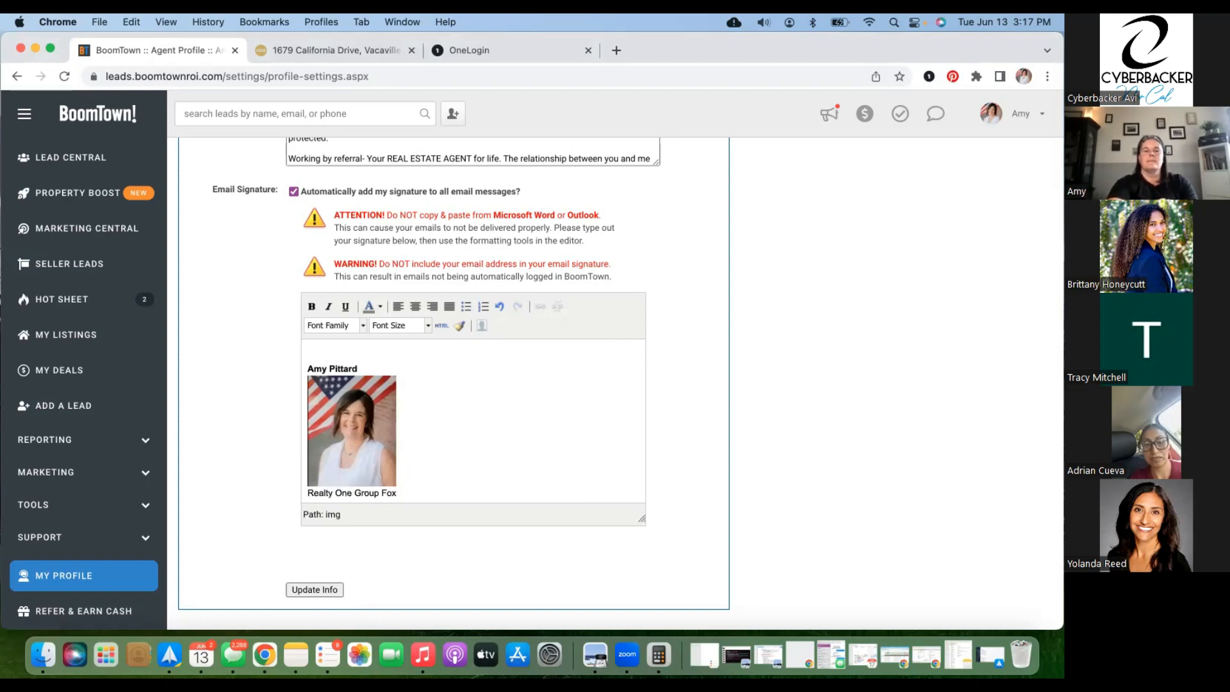
pyautogui.press('BackSpace')
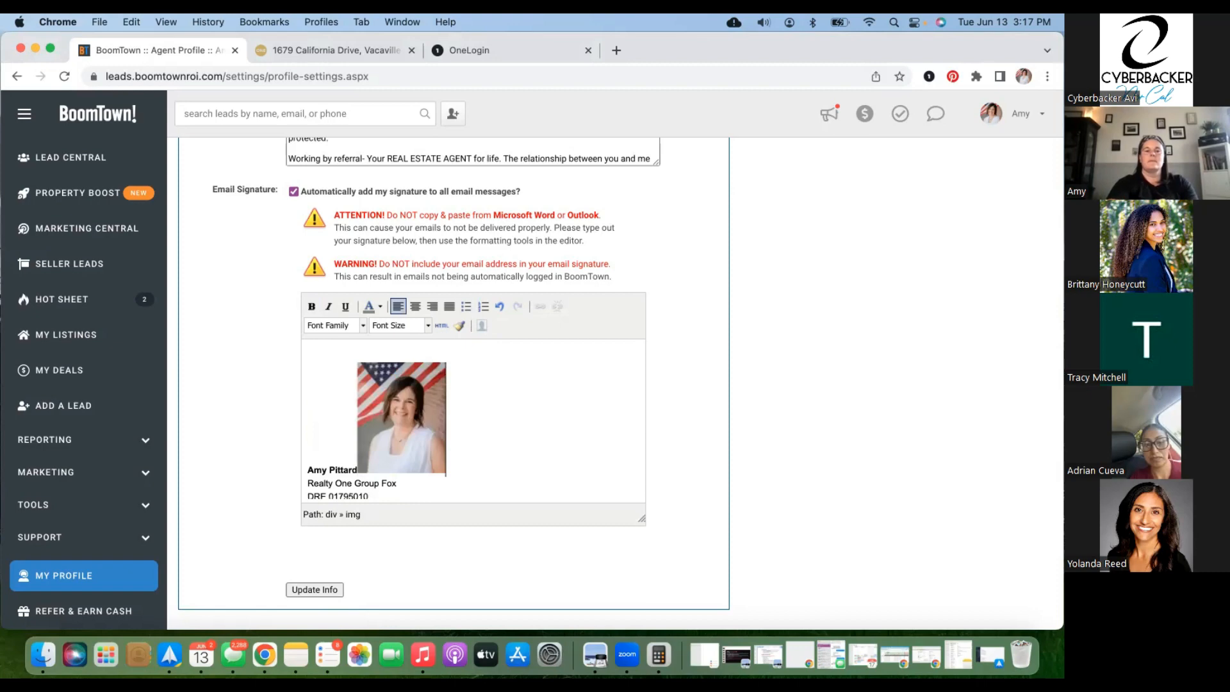
pyautogui.press('BackSpace')
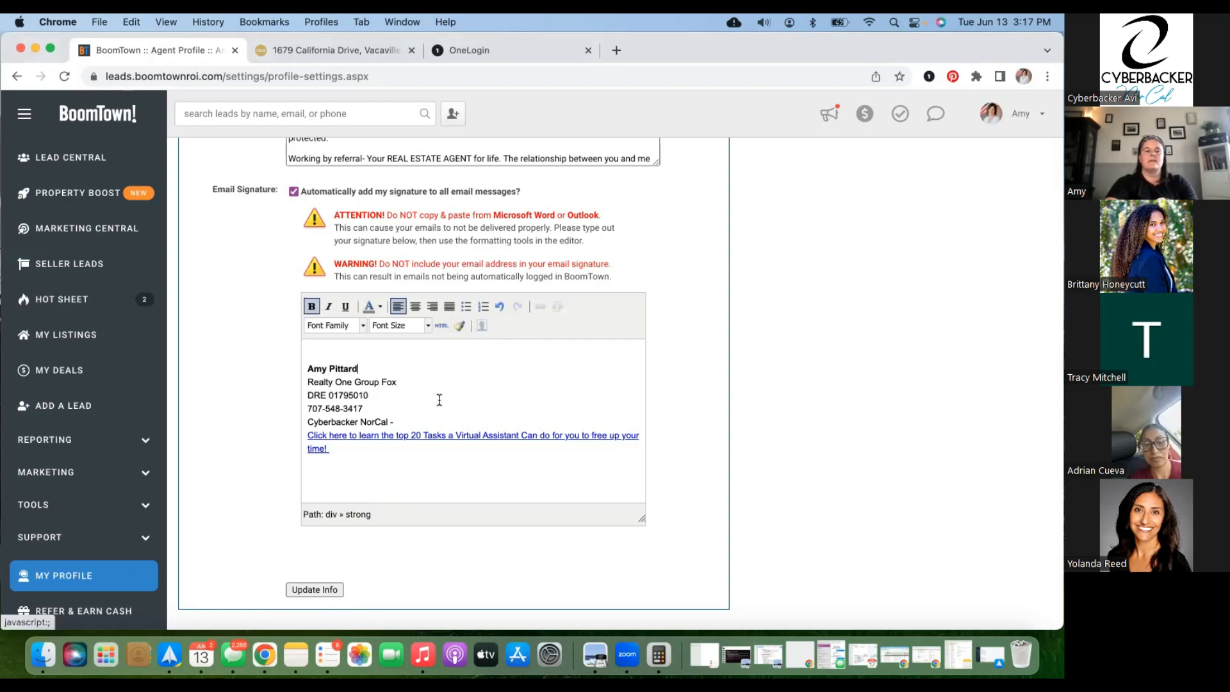
# Save the updated agent info with the edited email signature
pyautogui.click(334, 594)
pyautogui.click(335, 595)
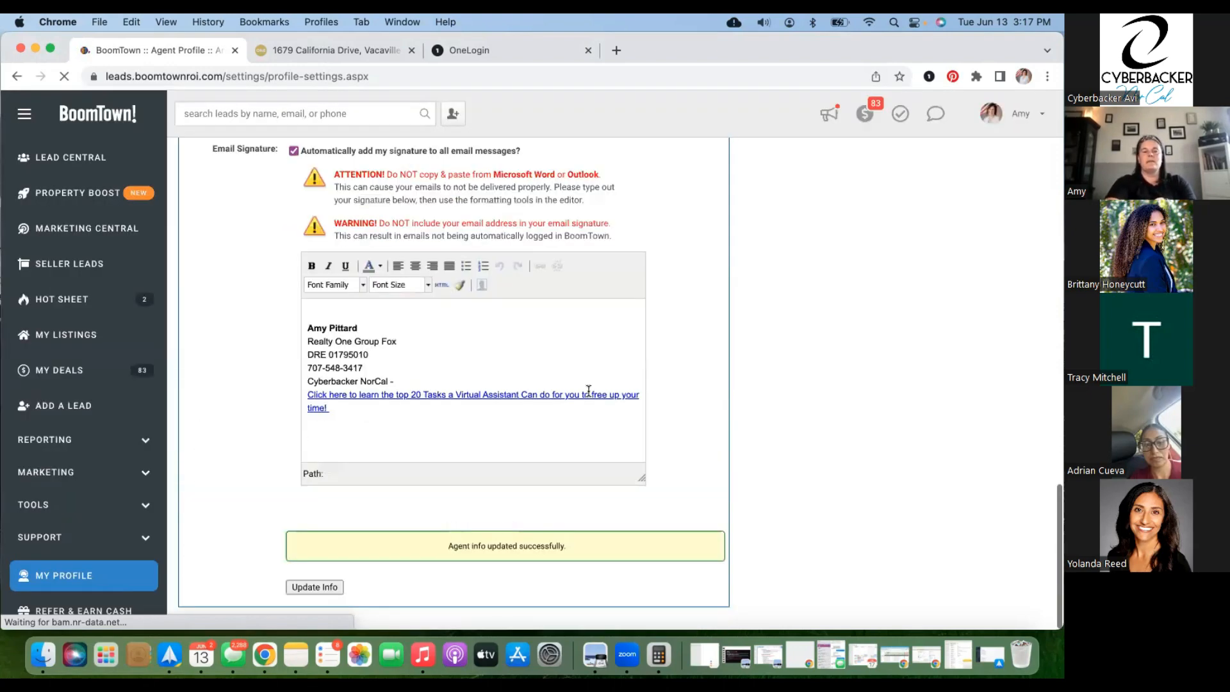
# Go to the Integrations page, check the BoomTown Number setup for the assigned and call routing numbers, and return
pyautogui.scroll(10, 803, 276)
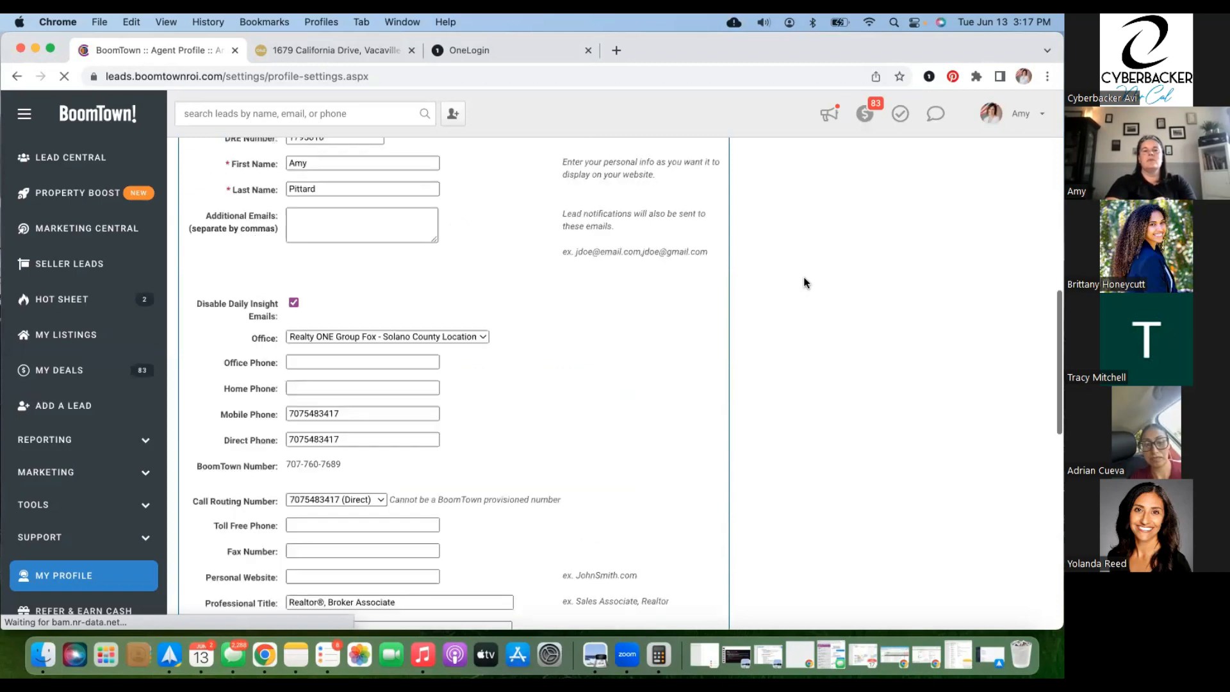
pyautogui.scroll(7, 1024, 145)
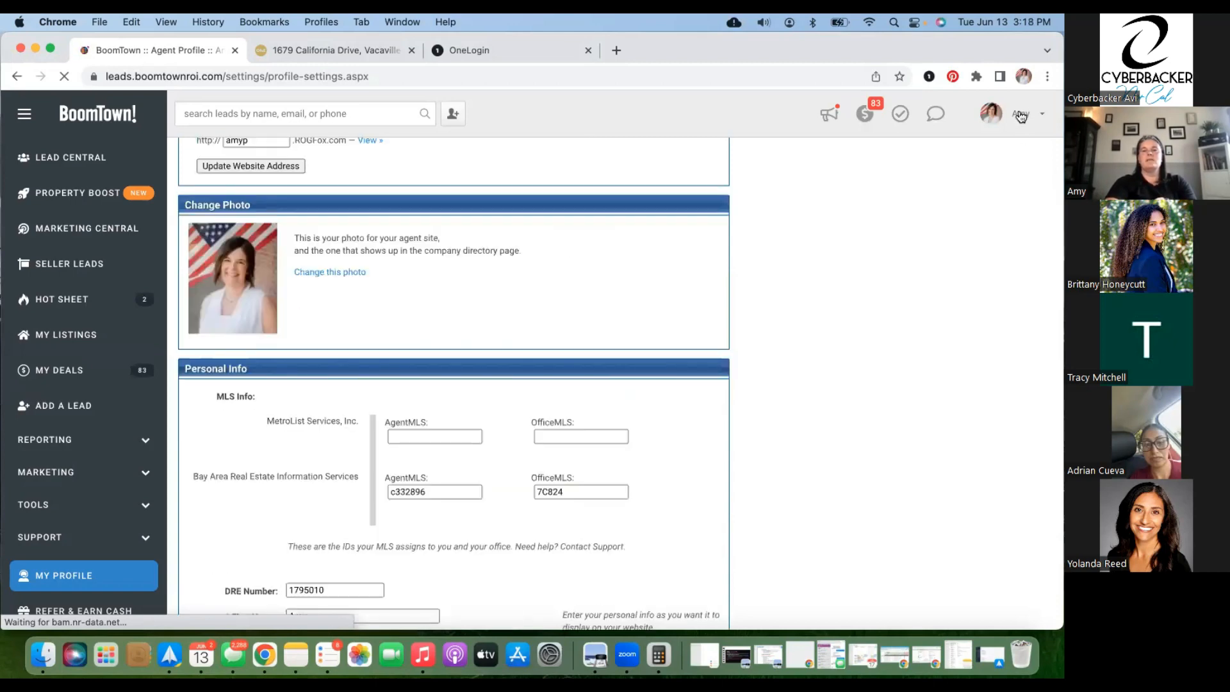
pyautogui.click(1021, 116)
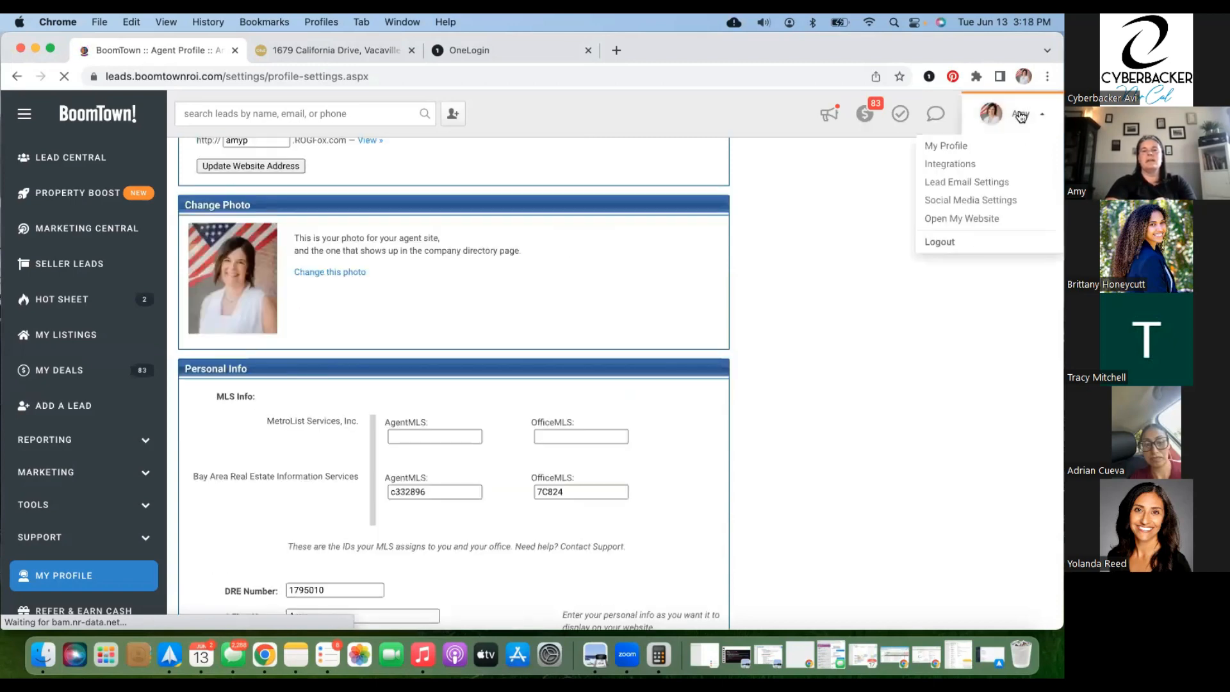
pyautogui.click(974, 168)
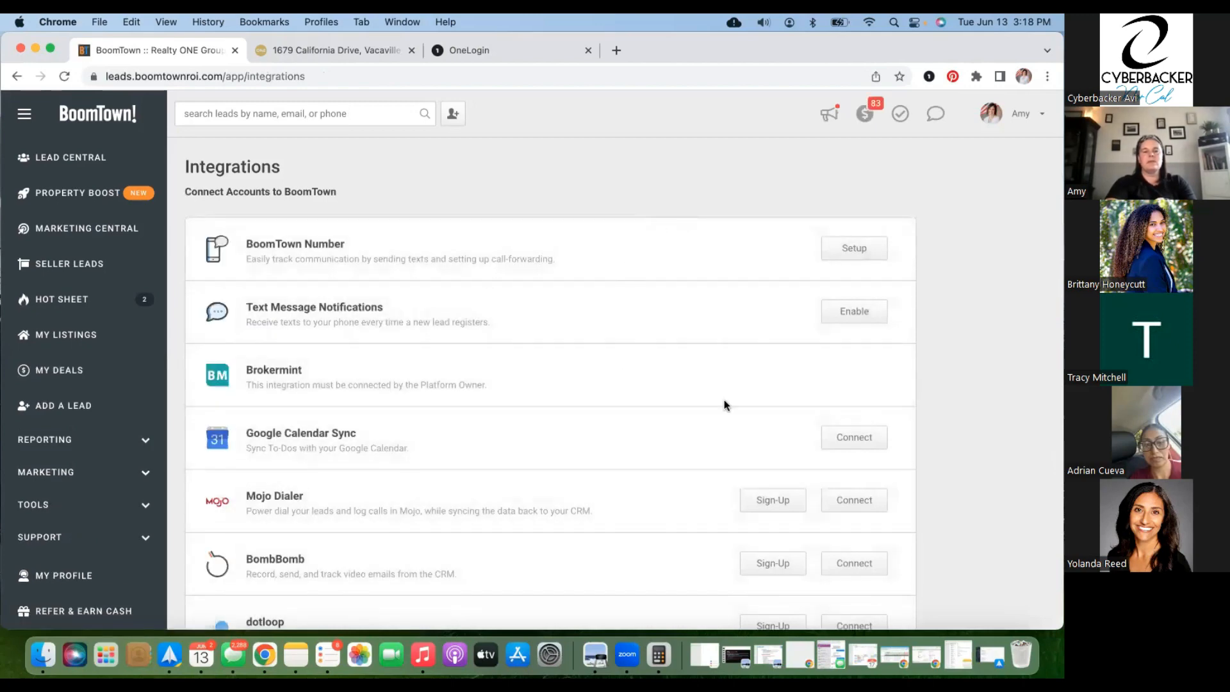
pyautogui.click(863, 253)
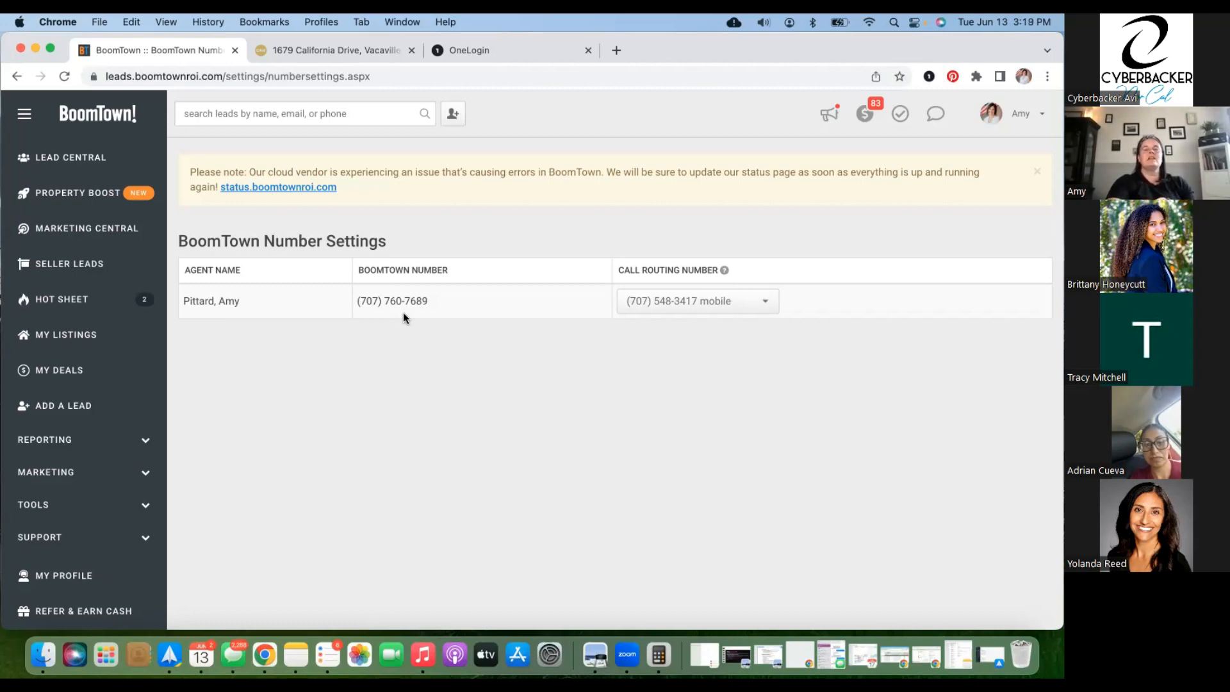
pyautogui.click(15, 76)
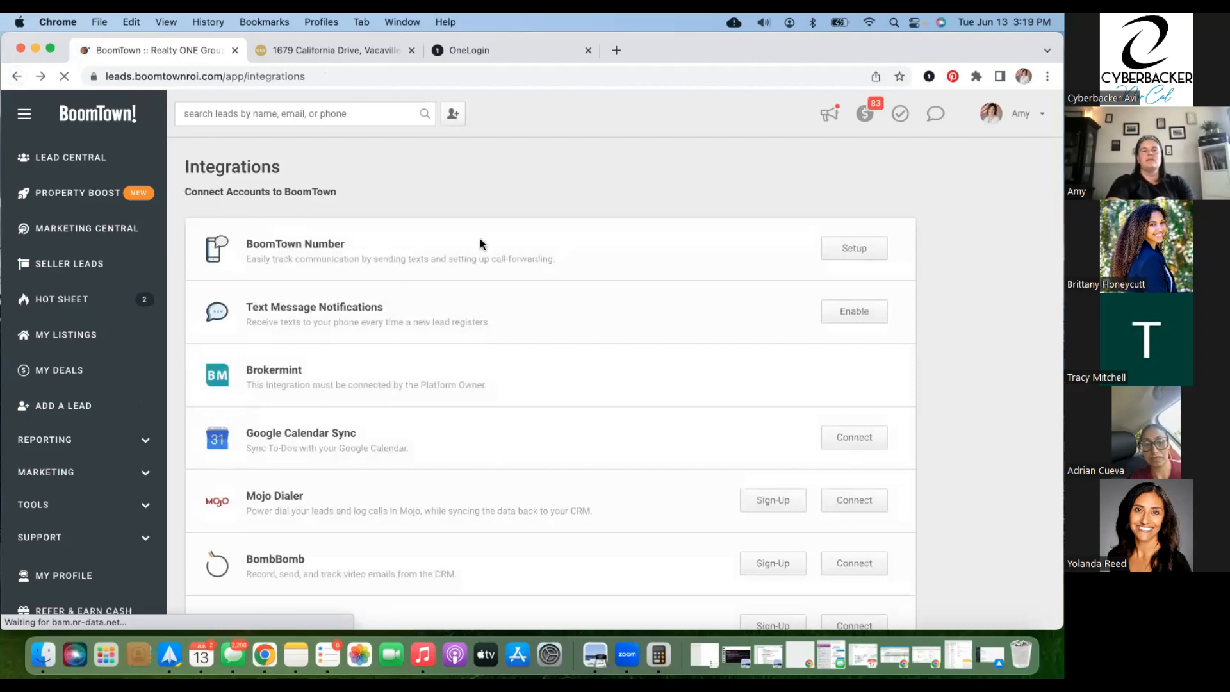
# Enable the Text Message Notifications integration and send a verification code to the agent's mobile phone
pyautogui.scroll(-1, 479, 242)
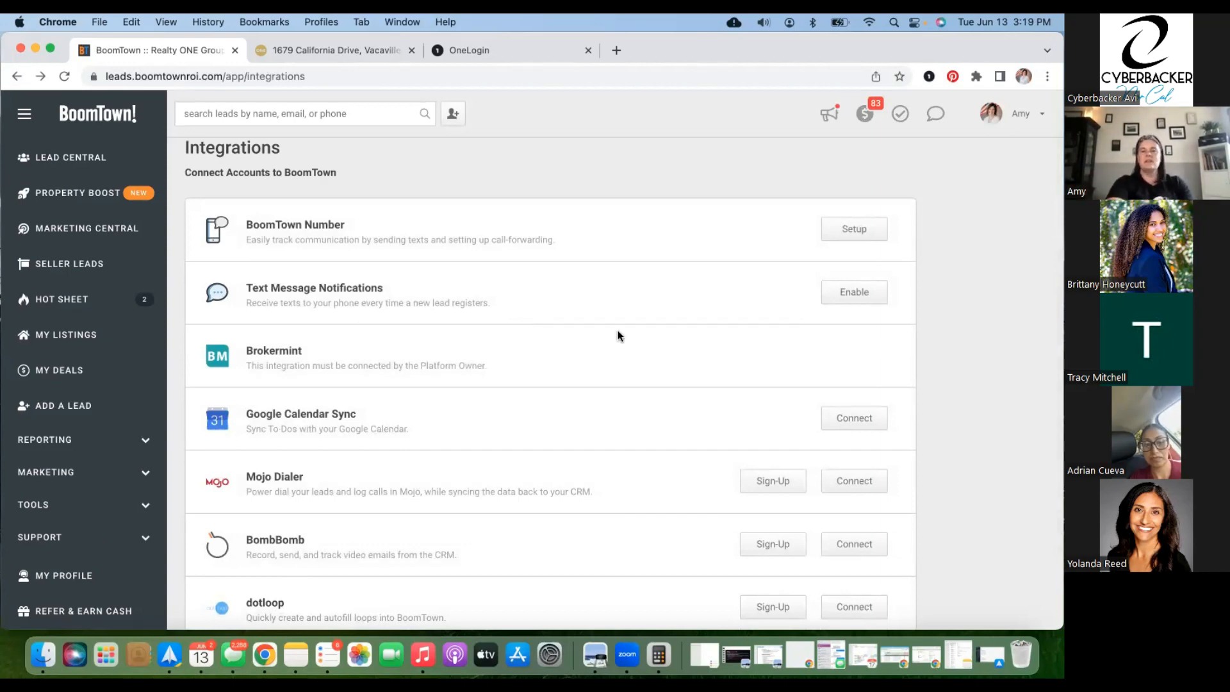
pyautogui.click(856, 292)
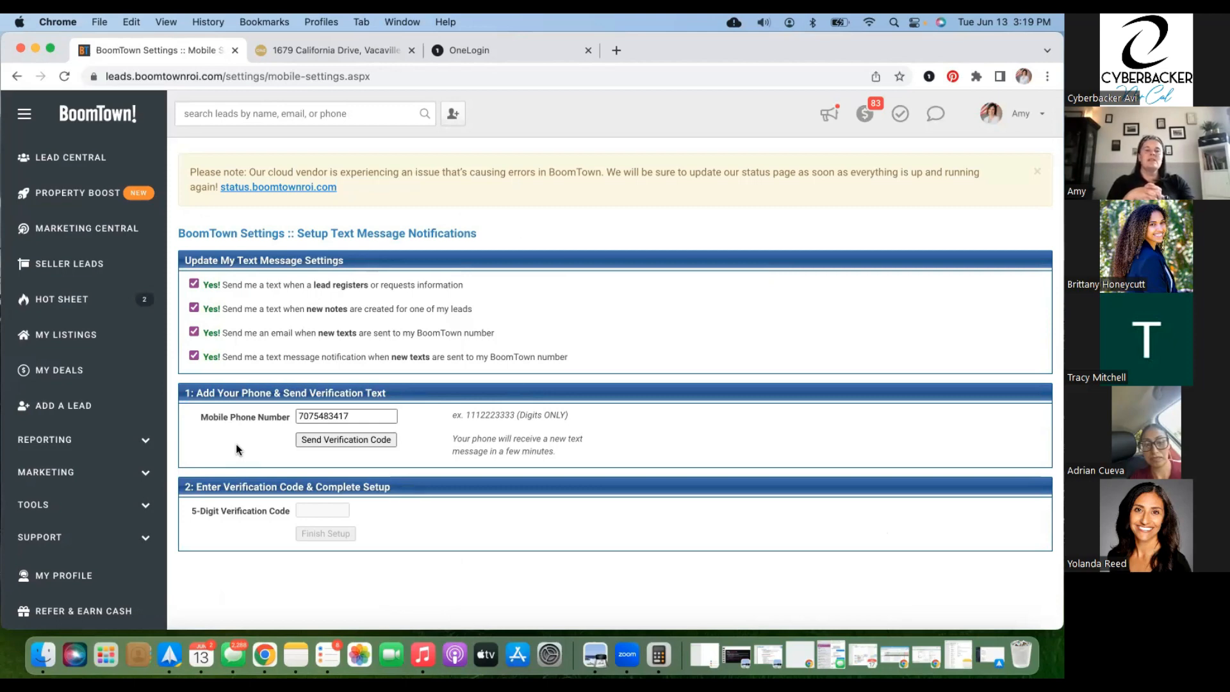
pyautogui.click(348, 441)
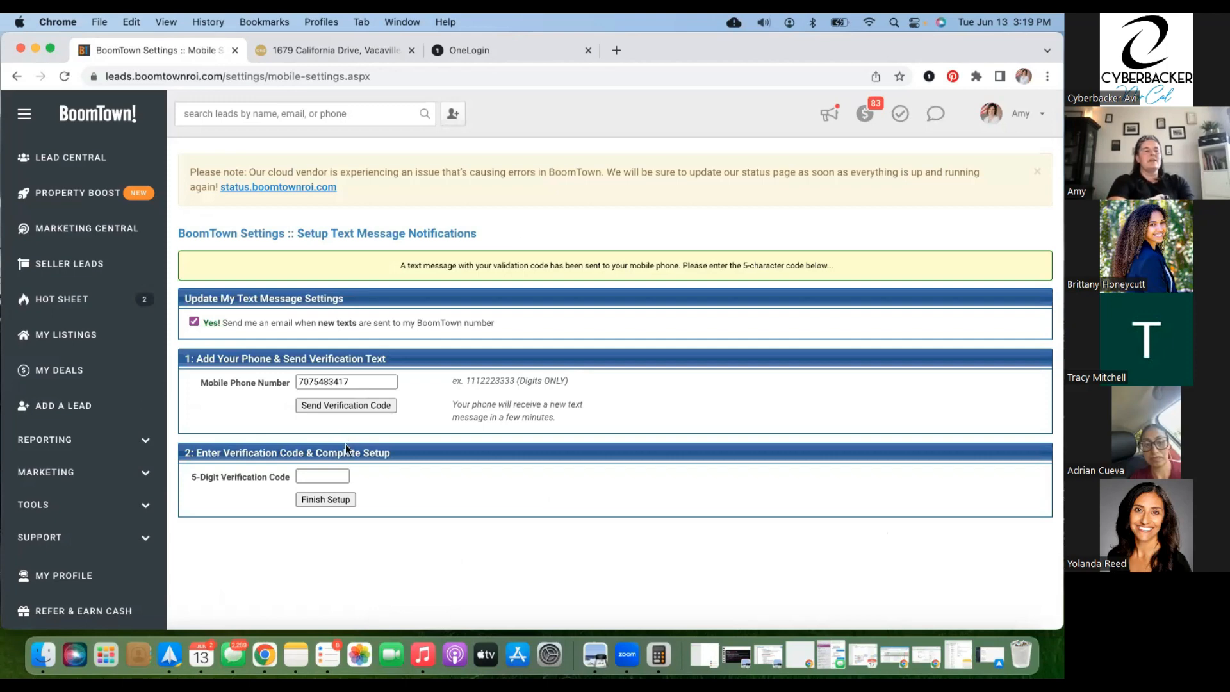
# Finish the phone setup with the 5-digit verification code and turn on text notifications for new texts sent to the BoomTown number
pyautogui.click(330, 476)
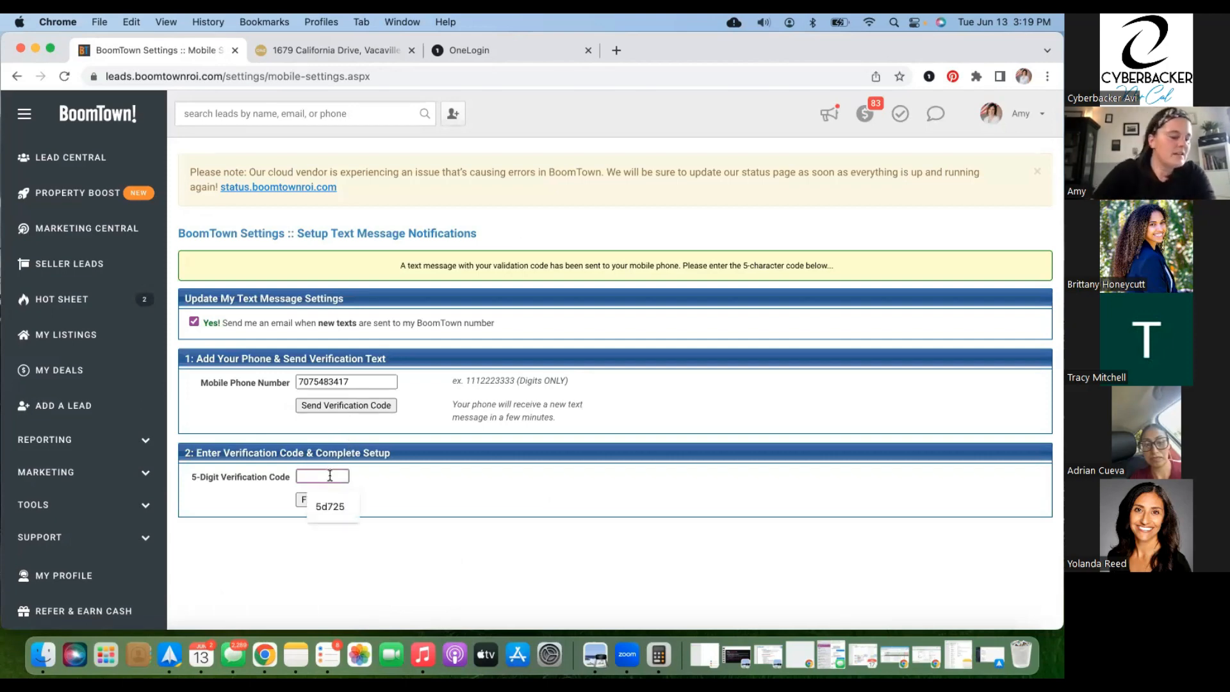
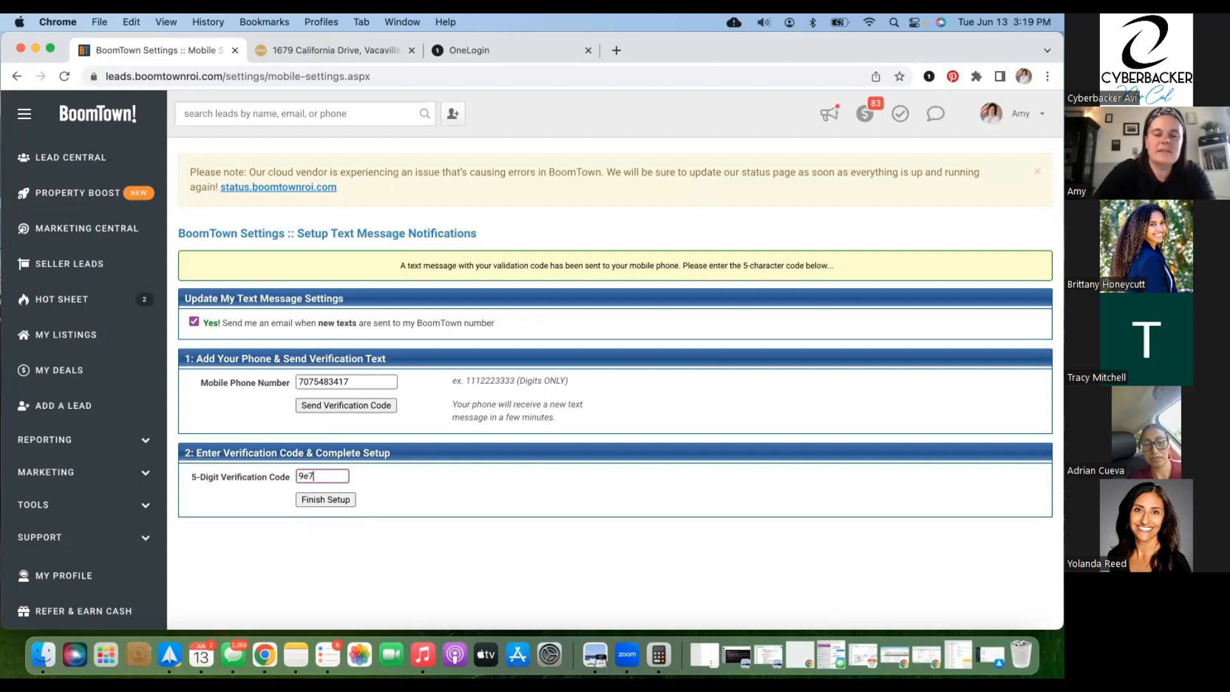
pyautogui.click(336, 499)
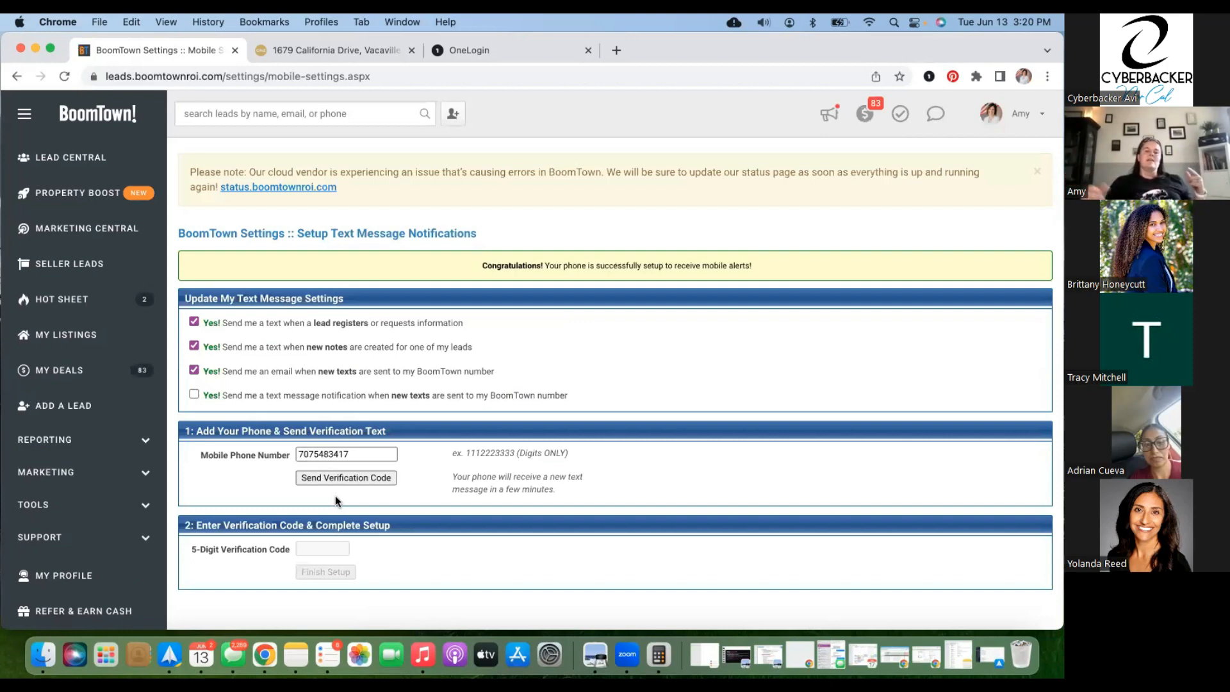
pyautogui.click(195, 394)
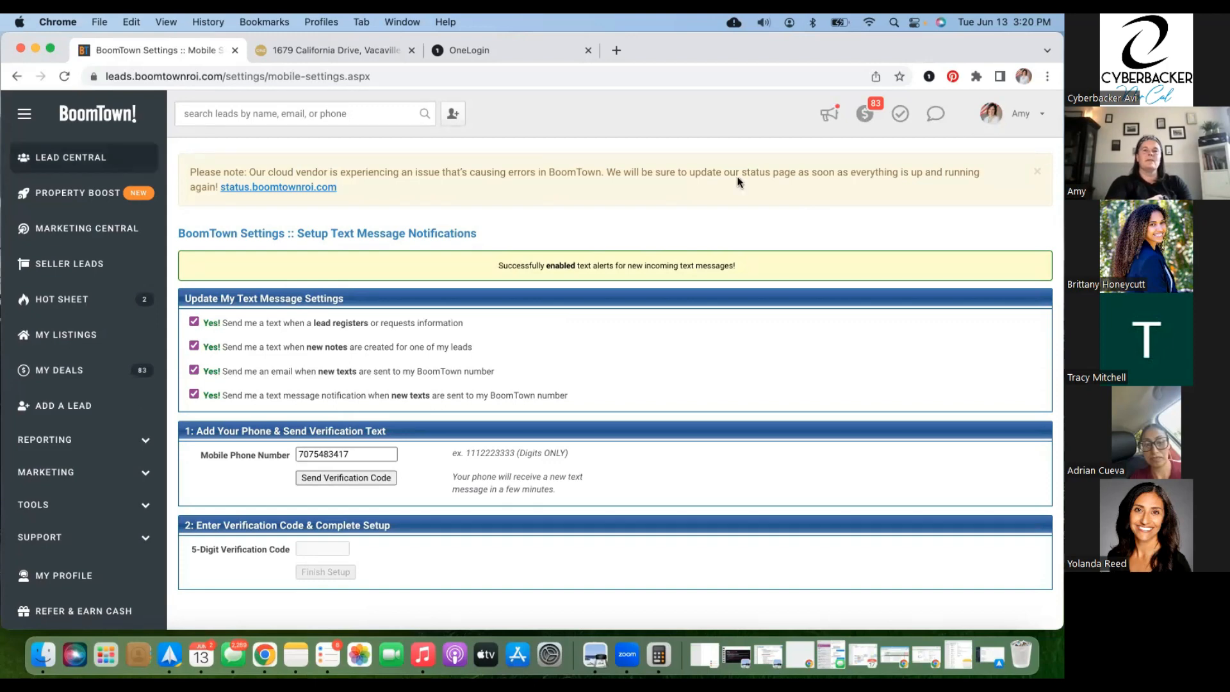
# Return to the Integrations page and connect Google Calendar Sync
pyautogui.click(1002, 113)
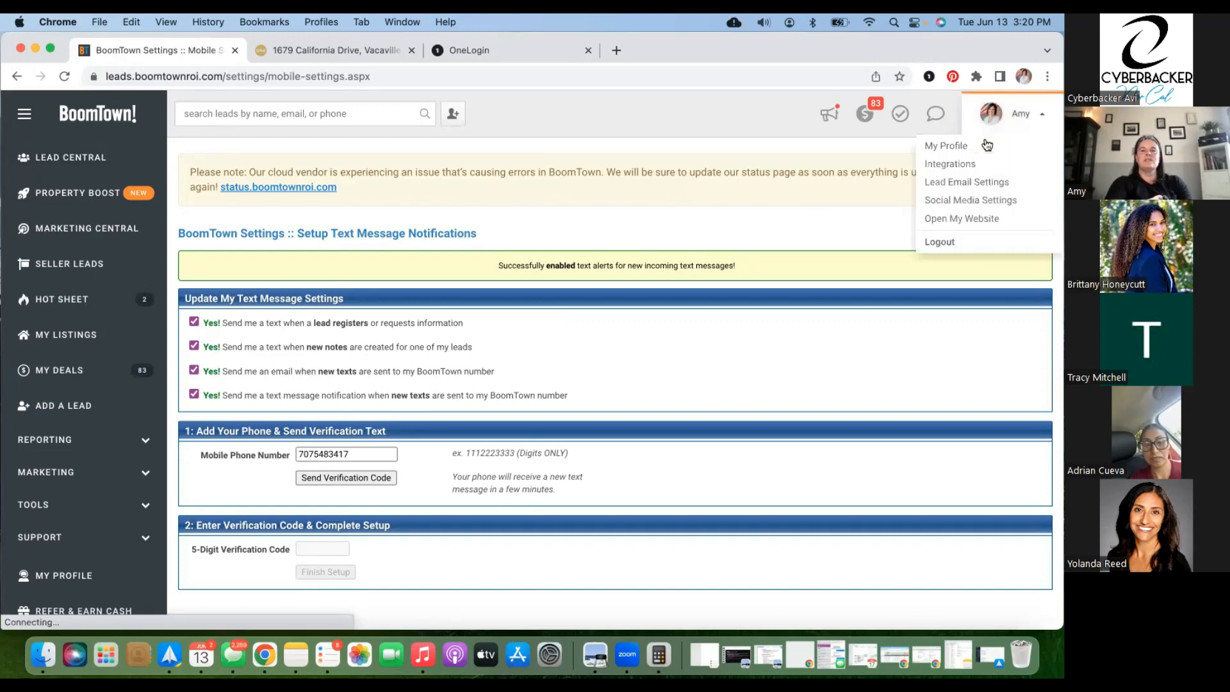
pyautogui.click(978, 163)
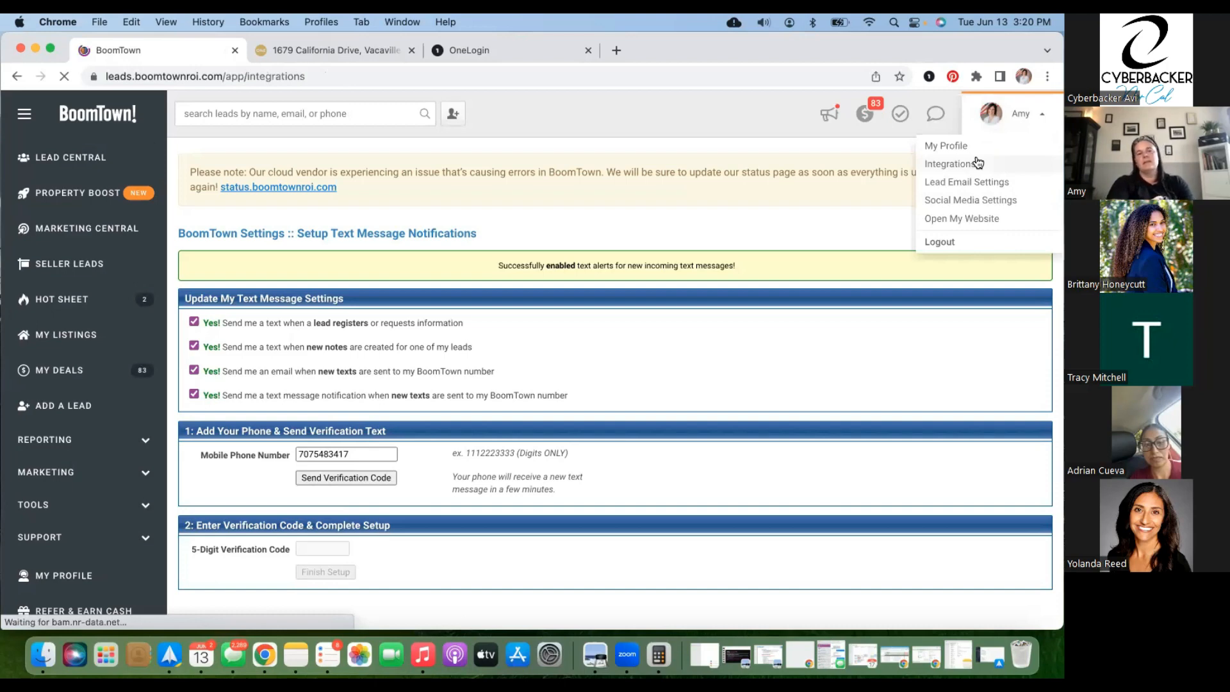
pyautogui.scroll(-1, 548, 413)
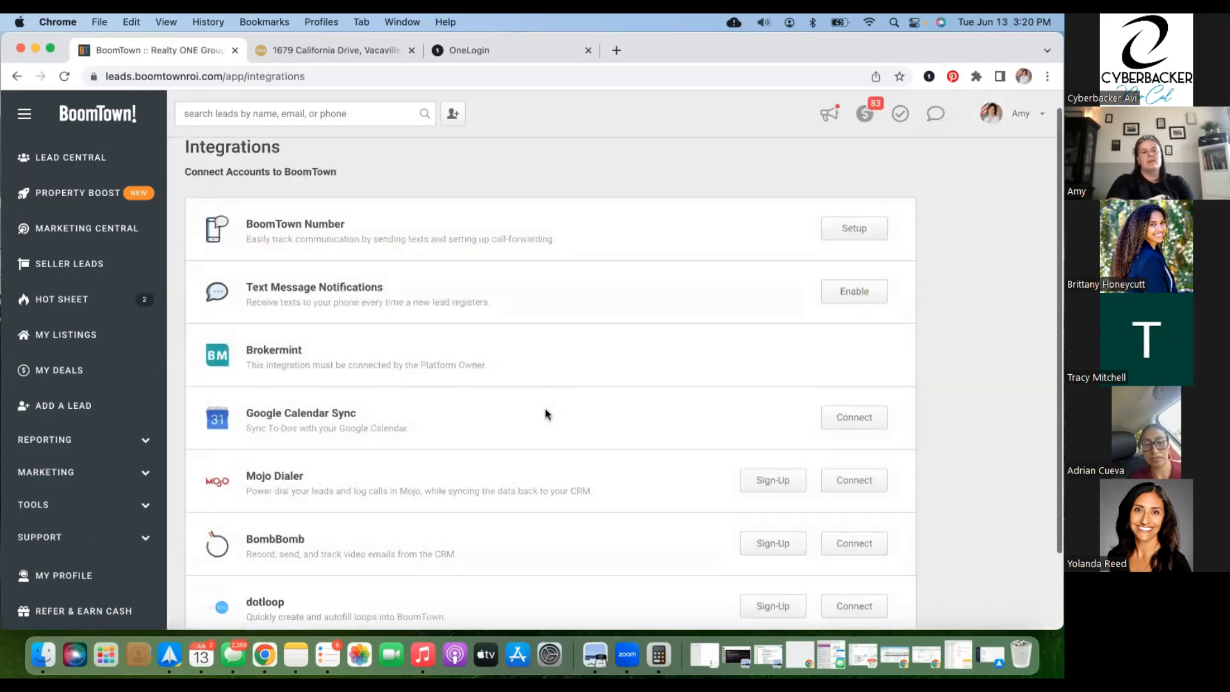
pyautogui.scroll(-3, 547, 414)
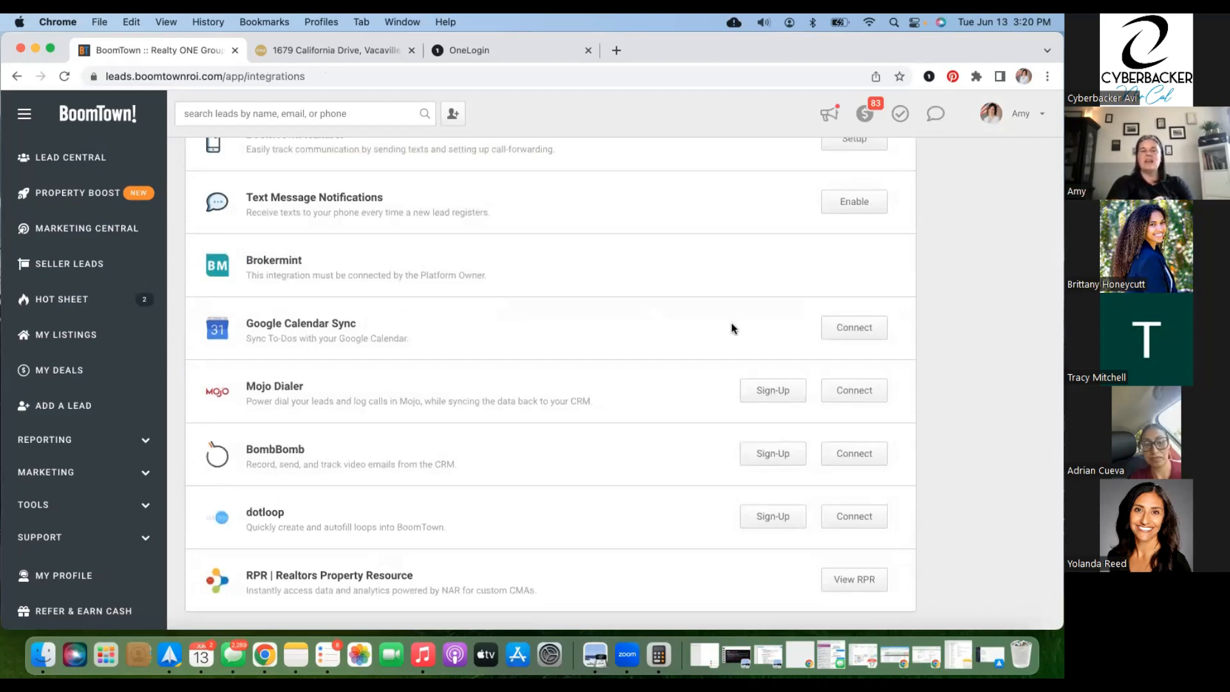
pyautogui.click(844, 324)
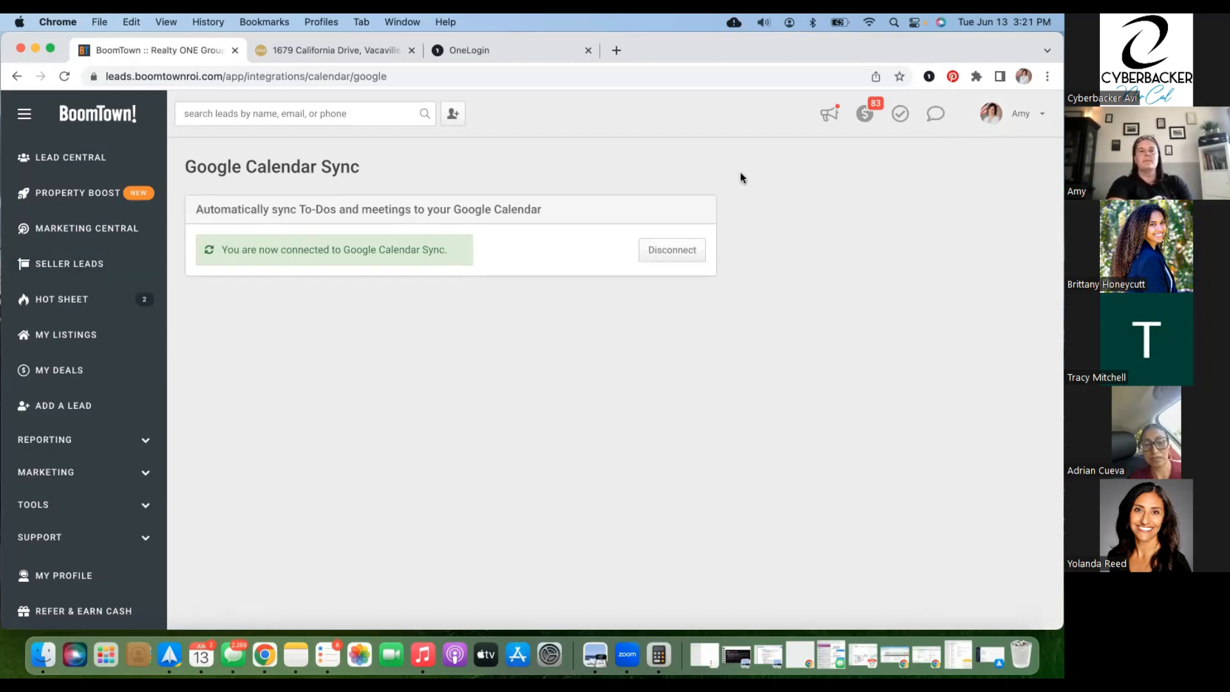
# Return to the Integrations page and review the remaining integrations, from Mojo Dialer and BombBomb to dotloop and RPR
pyautogui.click(999, 124)
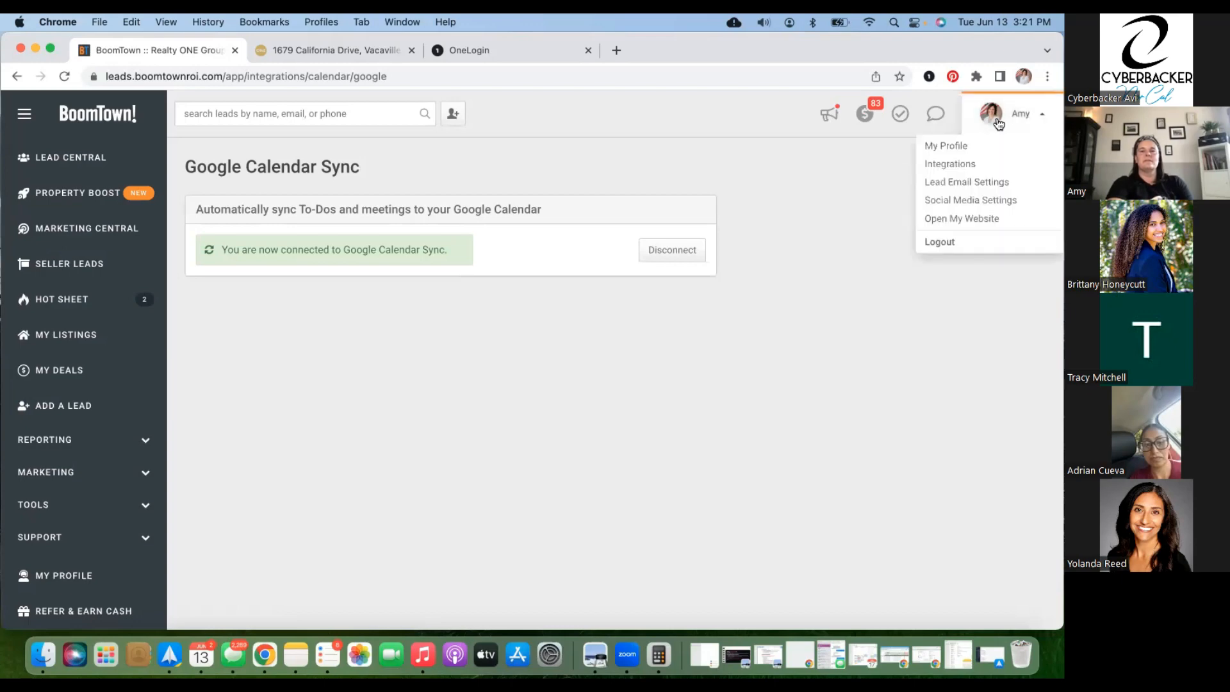
pyautogui.click(985, 162)
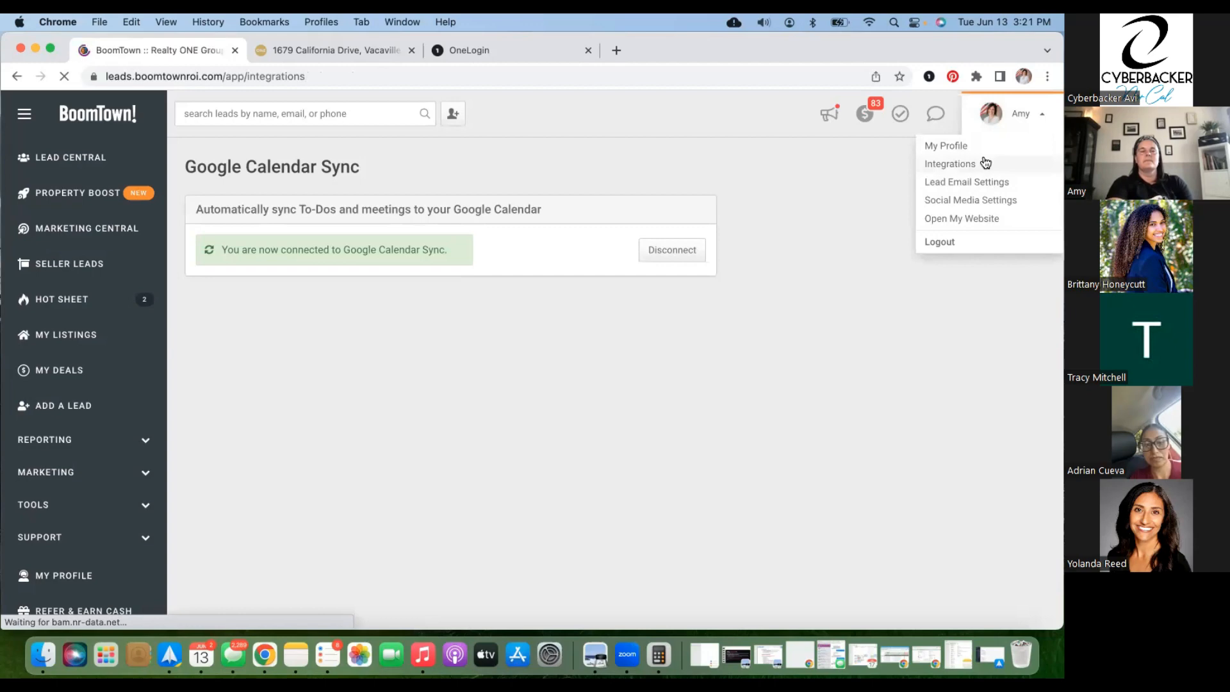
pyautogui.scroll(-1, 764, 318)
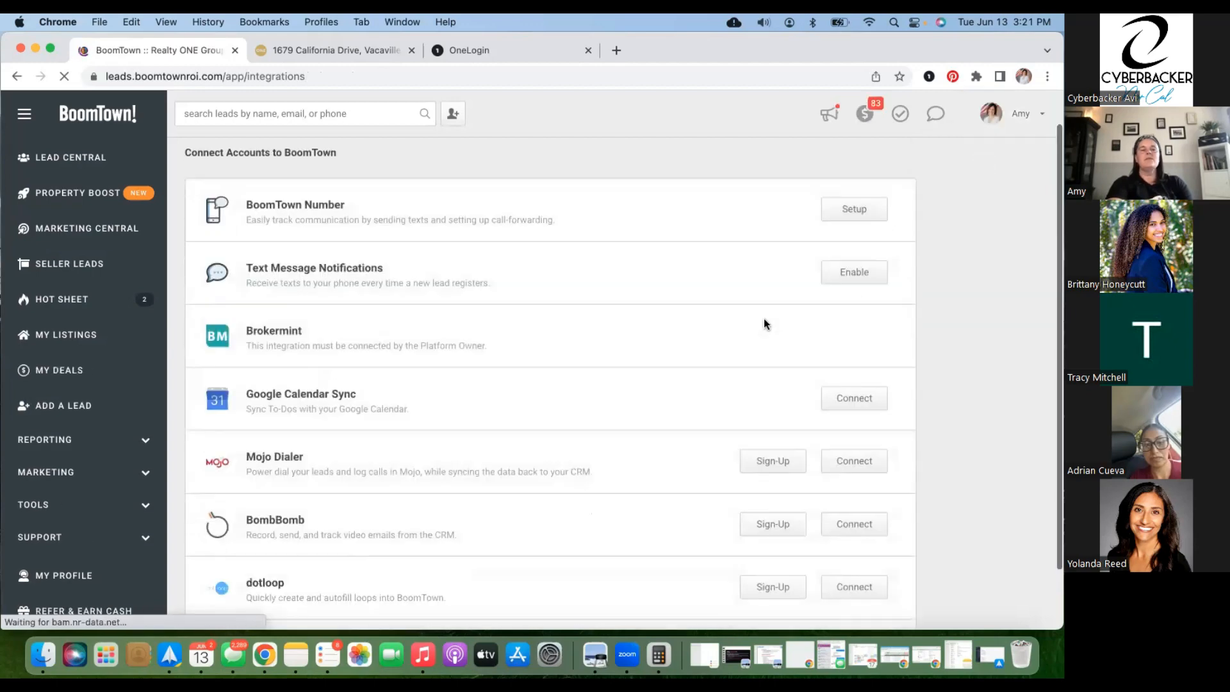
pyautogui.scroll(-1, 763, 323)
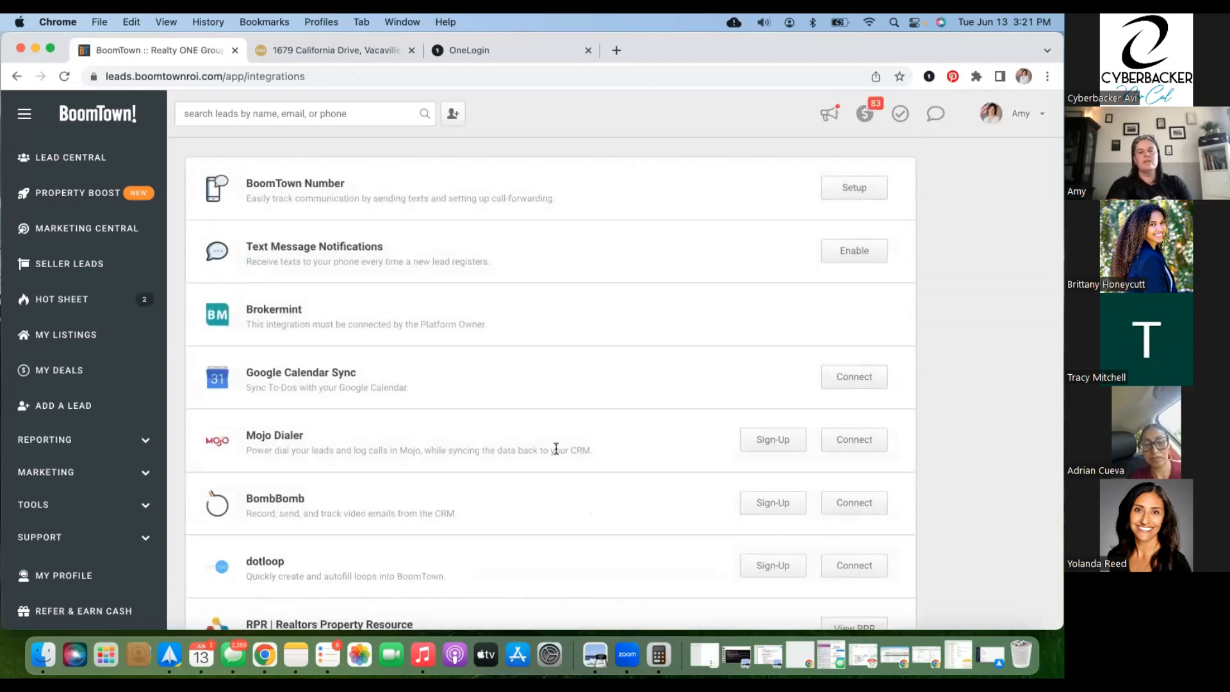
pyautogui.scroll(-1, 556, 450)
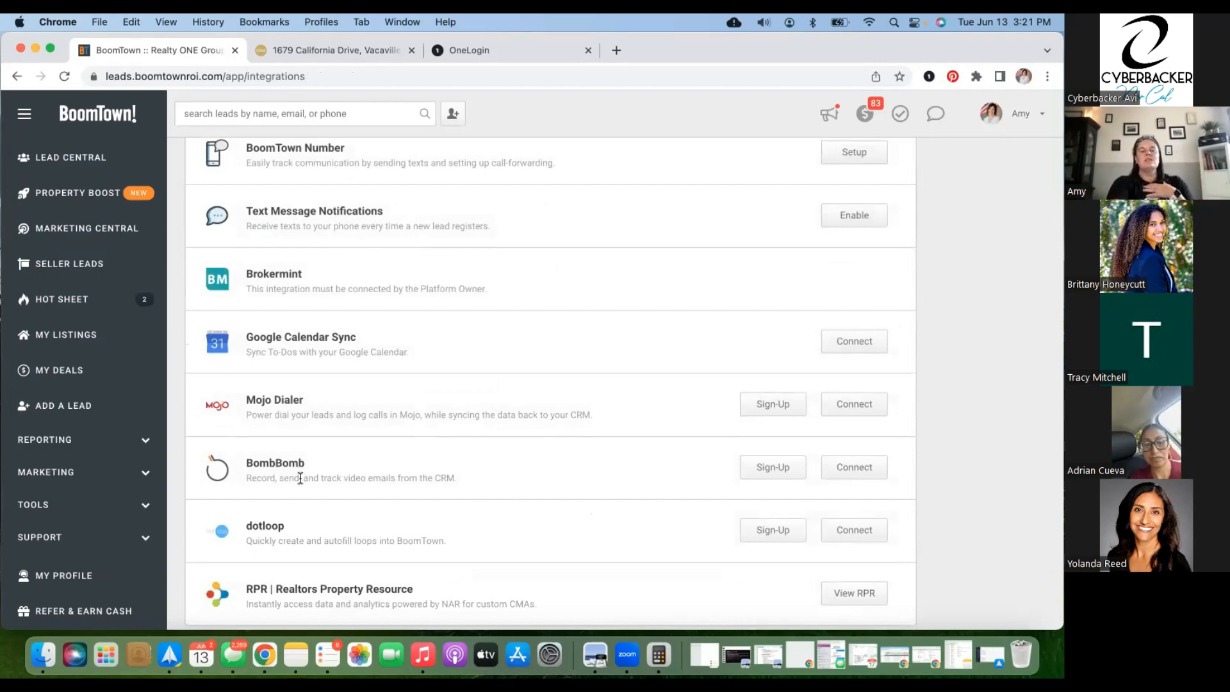
pyautogui.scroll(-1, 297, 483)
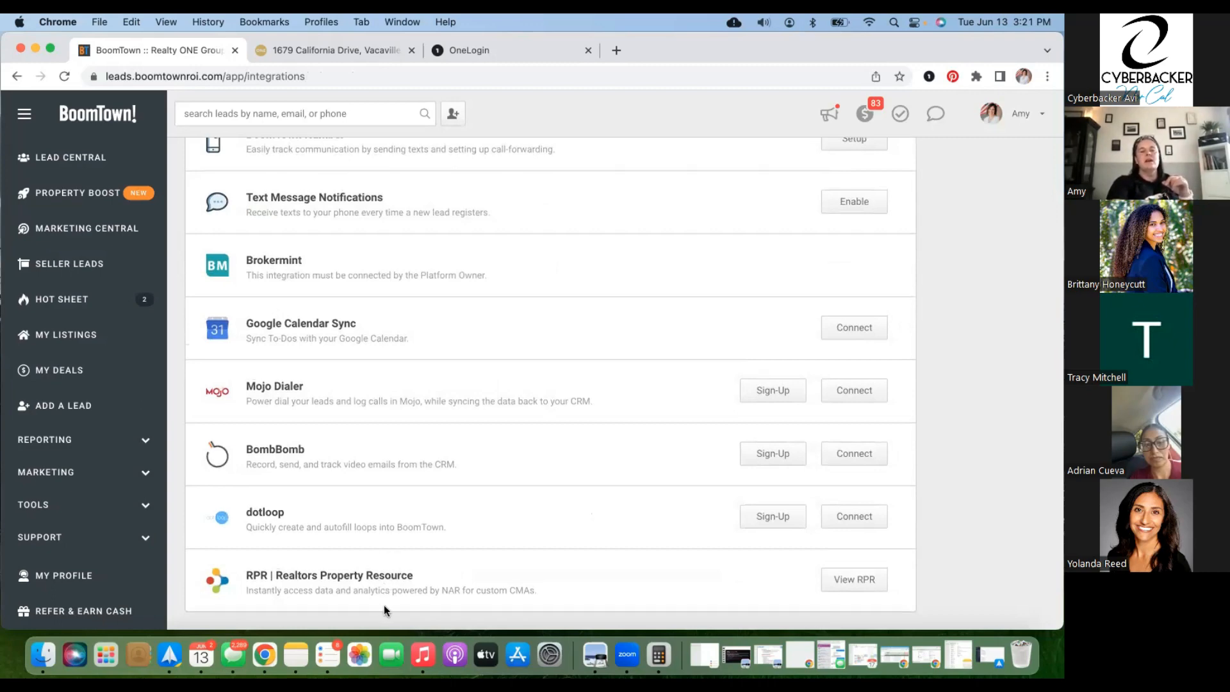
# Open RPR (Realtors Property Resource) from the integrations list and sign in with the saved credentials, dismissing the promotional pop-up
pyautogui.click(862, 583)
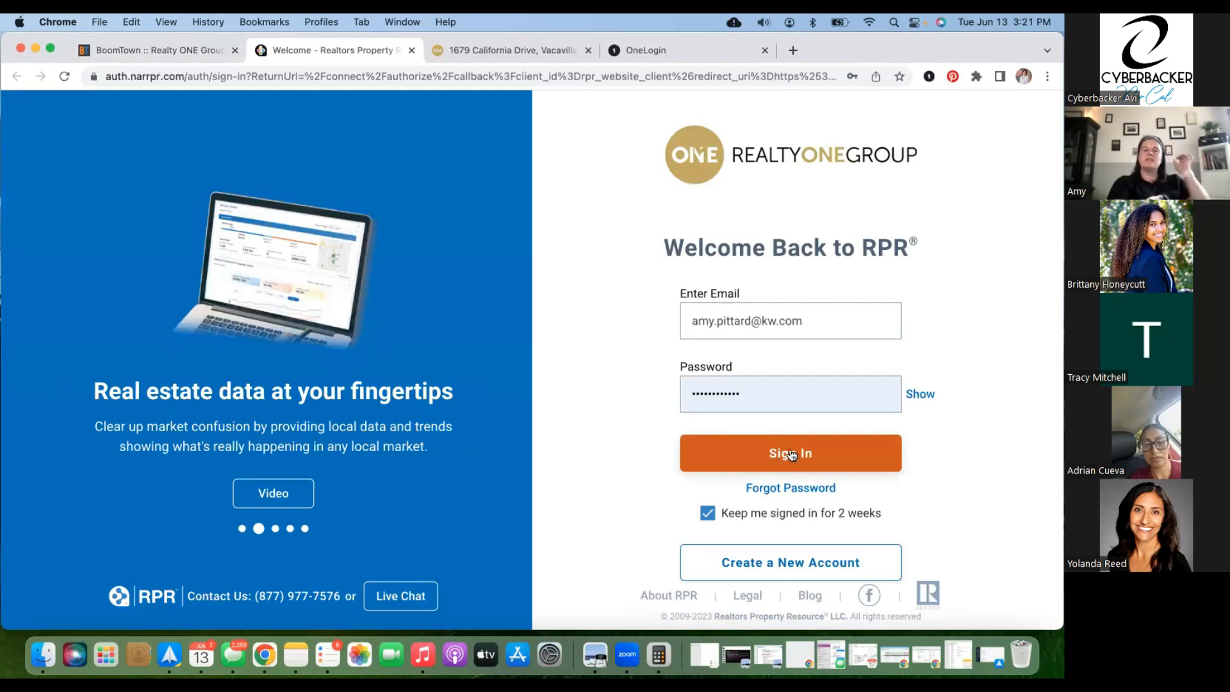
pyautogui.click(789, 453)
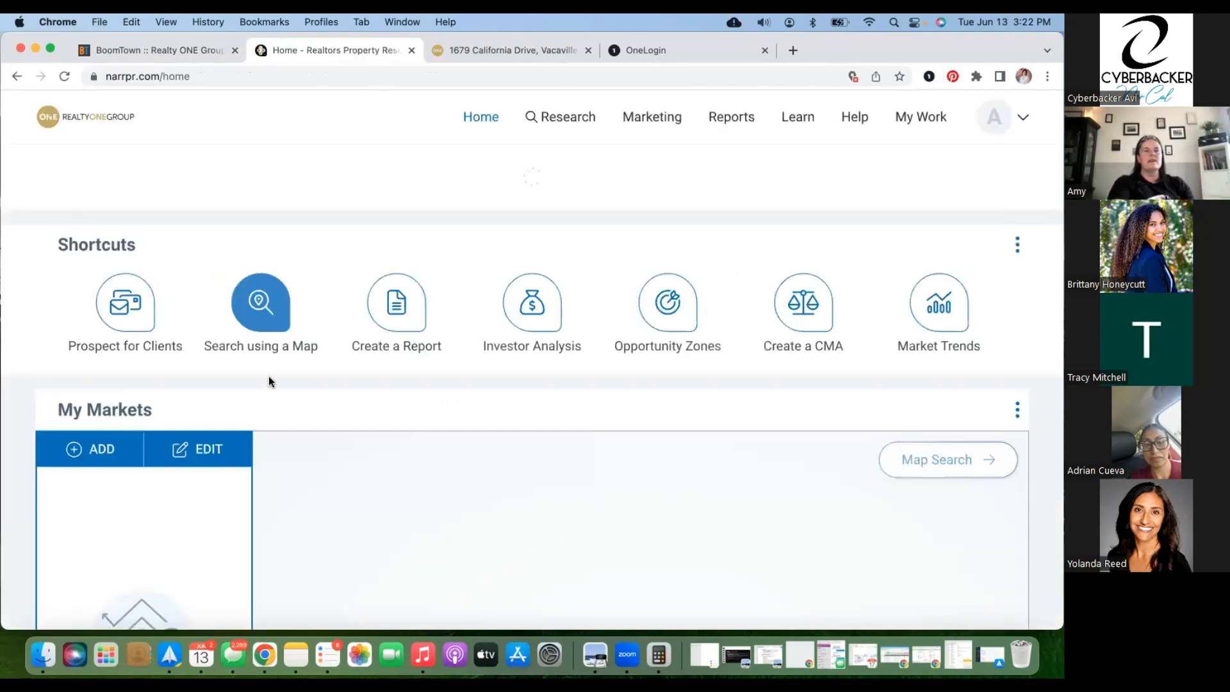
pyautogui.scroll(-5, 268, 406)
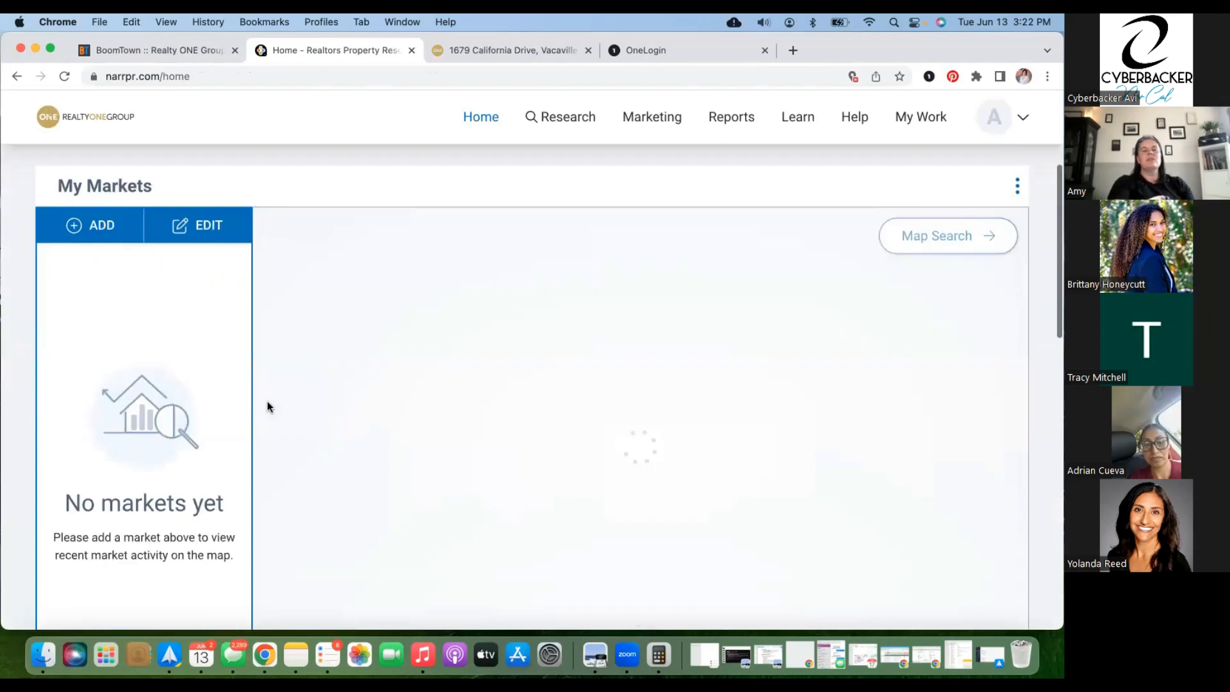
pyautogui.scroll(5, 267, 401)
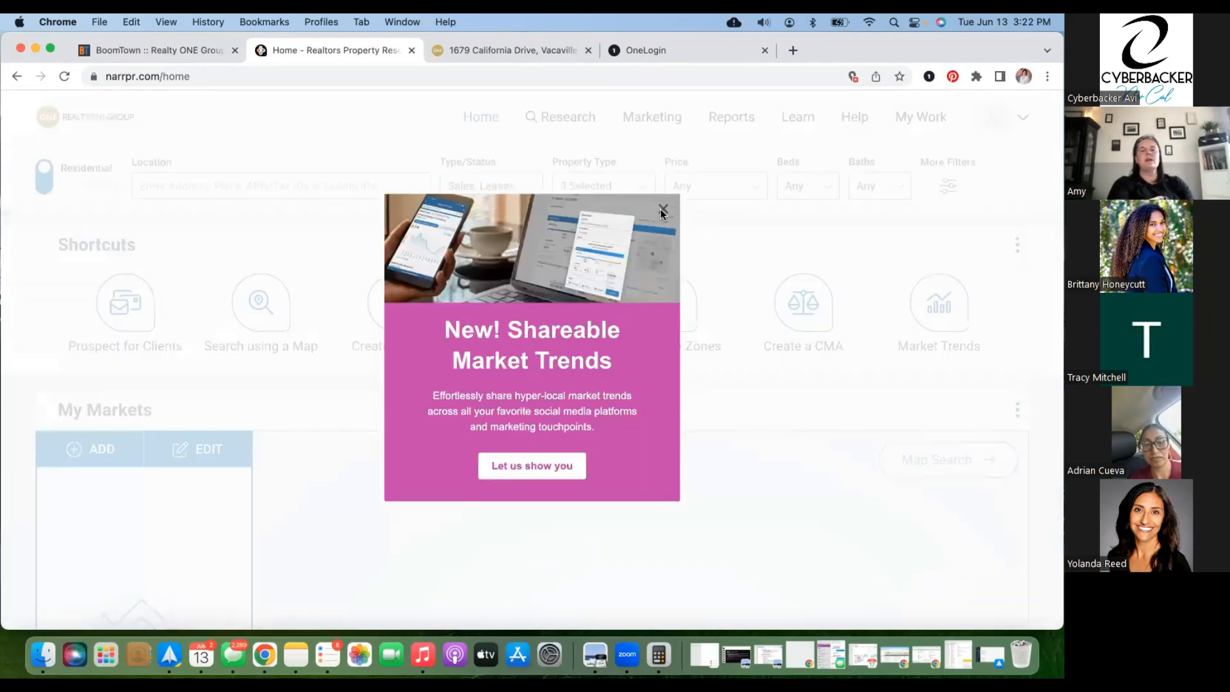
pyautogui.click(663, 211)
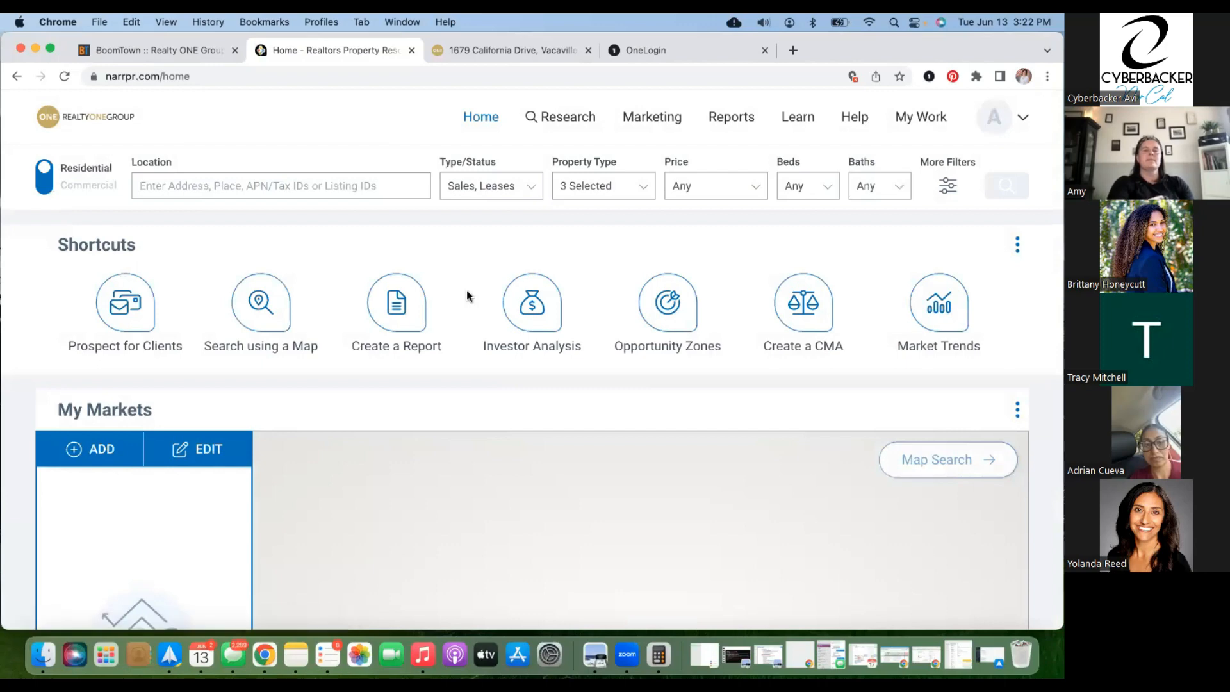
# Switch back to the BoomTown Integrations page and look over the accounts available to connect
pyautogui.click(168, 47)
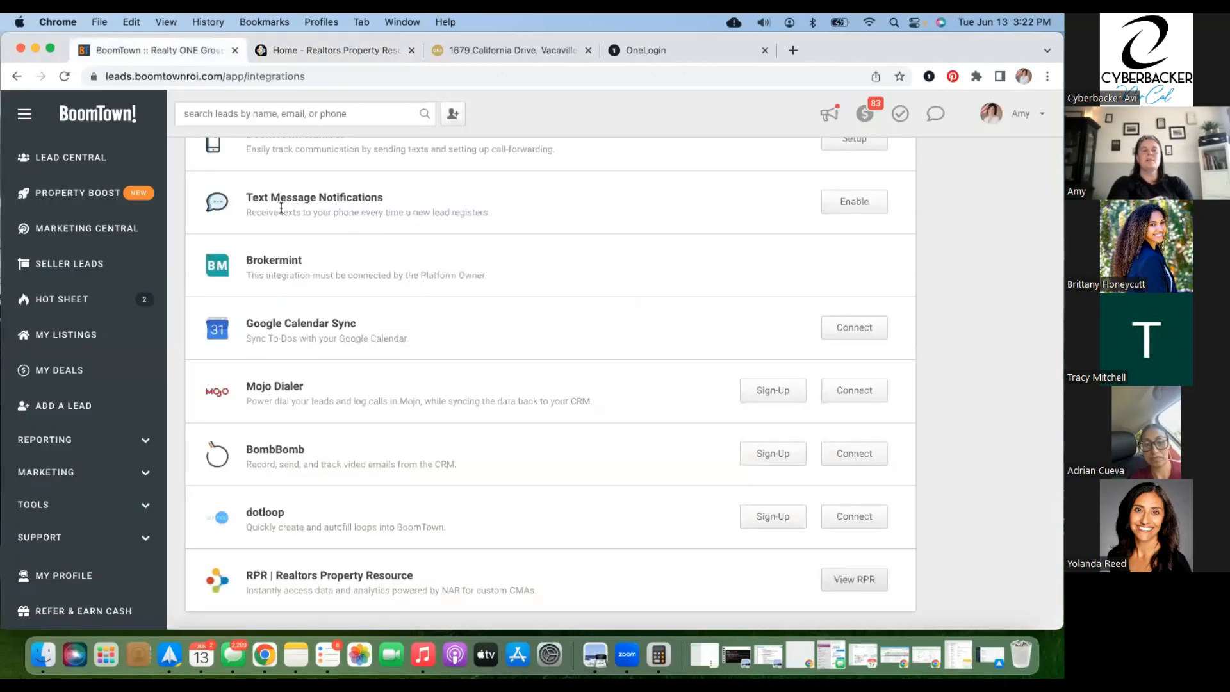
pyautogui.scroll(3, 306, 348)
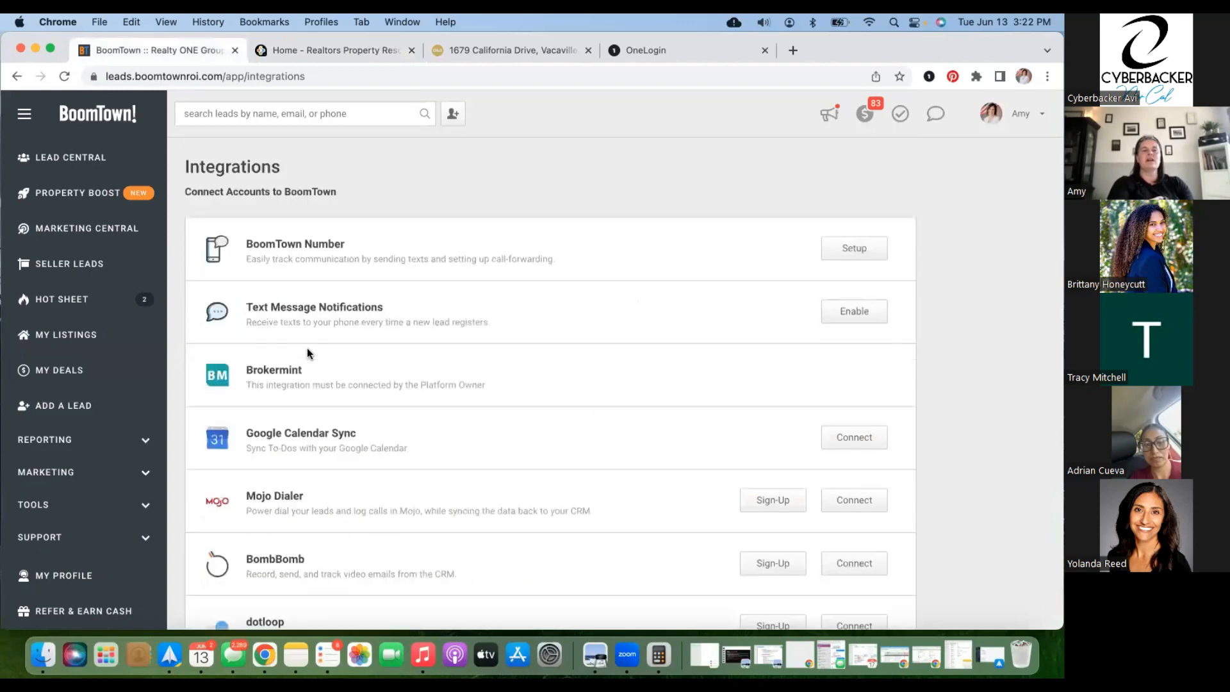
pyautogui.scroll(-1, 307, 348)
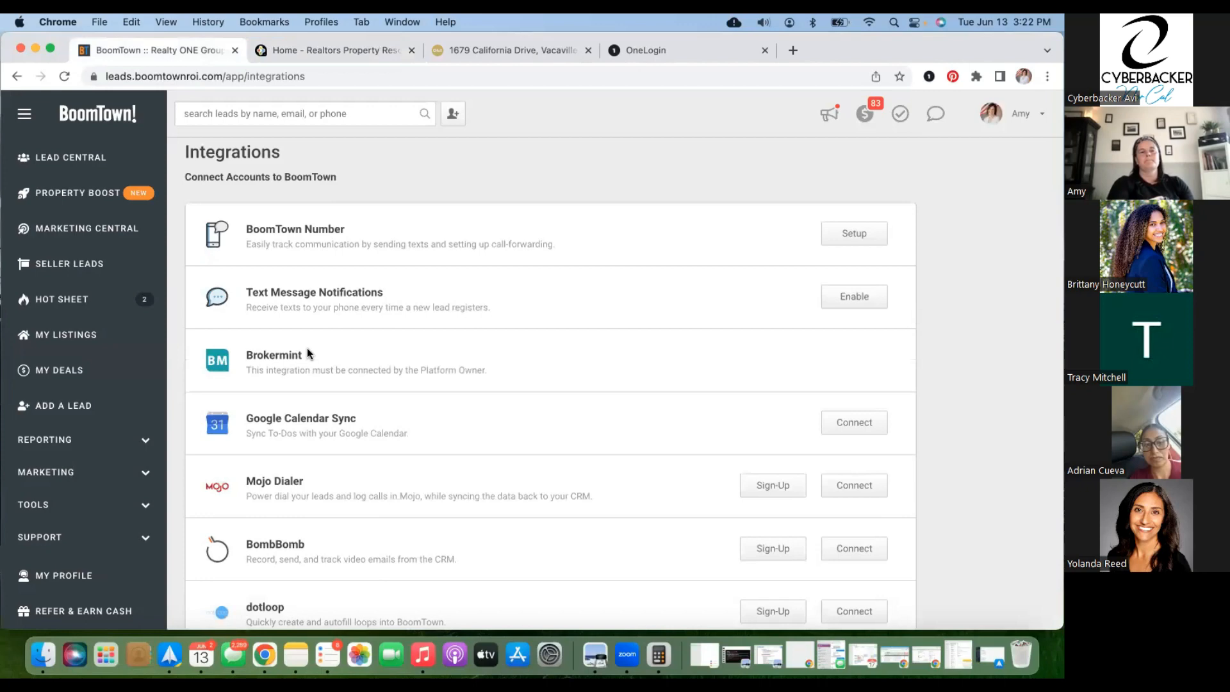
pyautogui.scroll(-2, 307, 348)
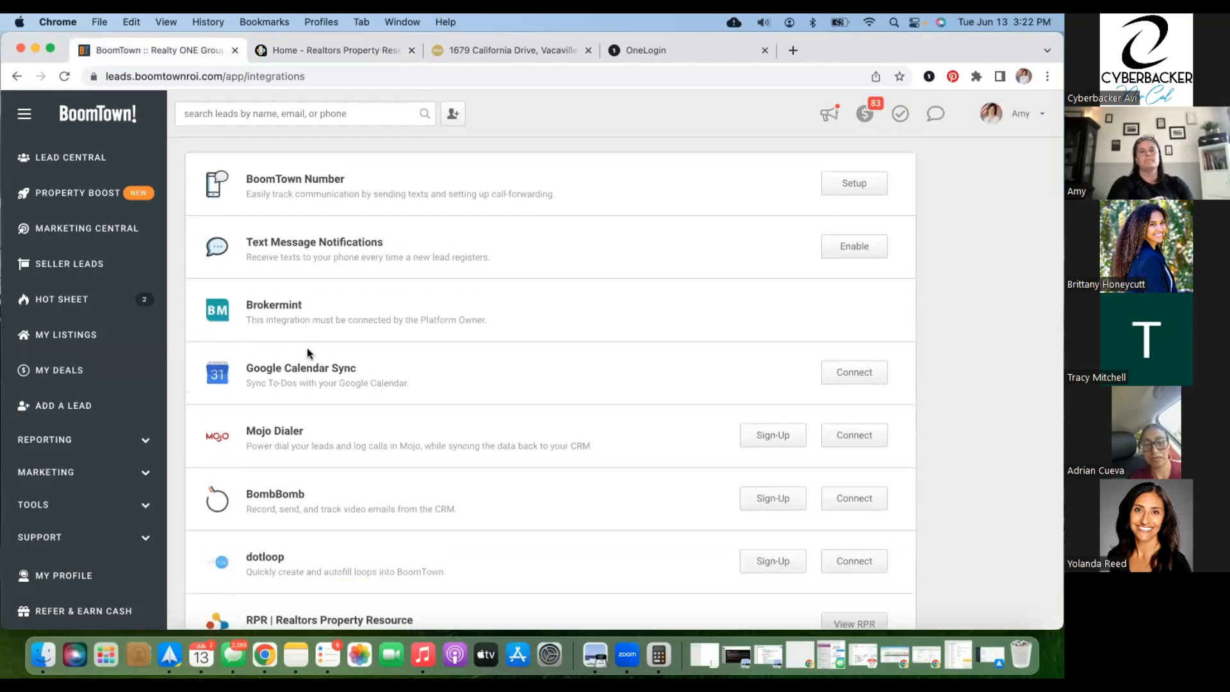
pyautogui.scroll(3, 306, 348)
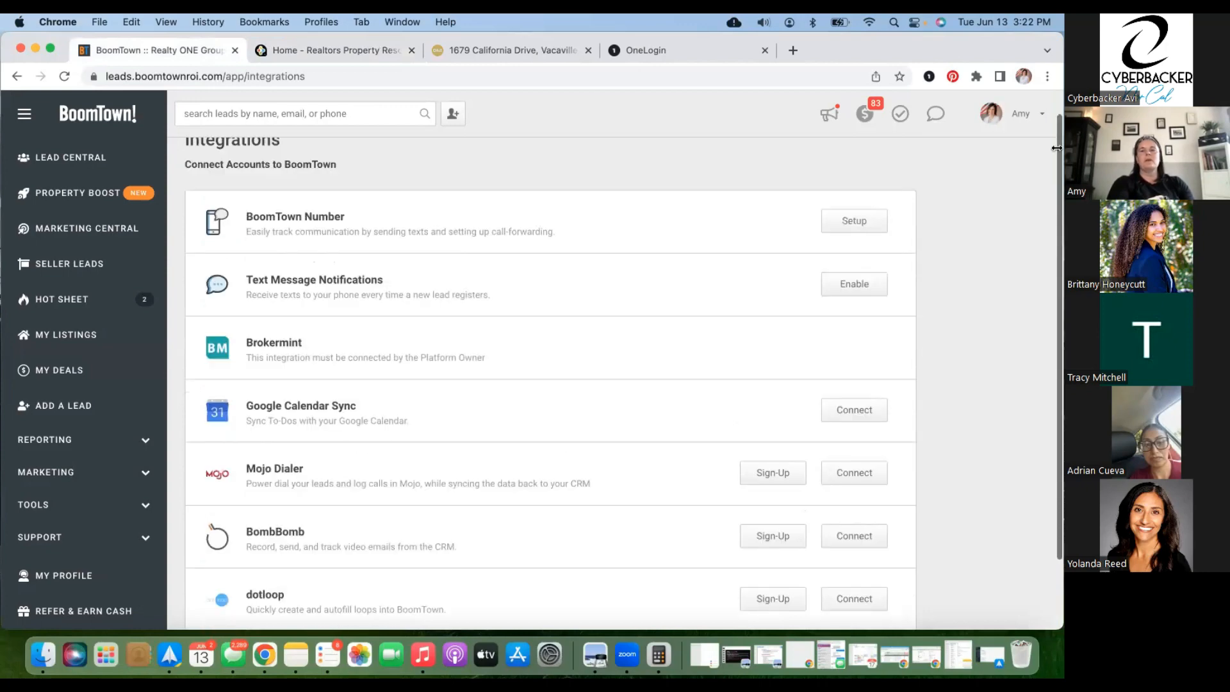
# Open Lead Email Settings and review the e-Alert Settings, Buyer Lead Welcome Email Header and BombBomb API Key sections
pyautogui.click(995, 122)
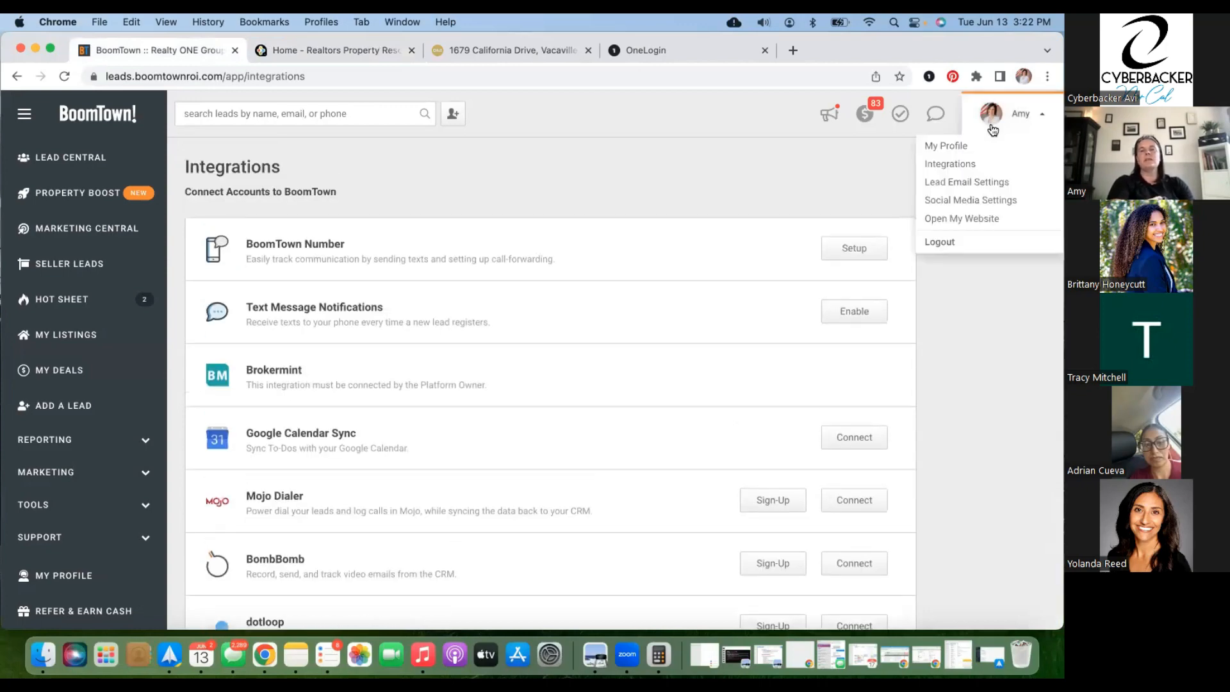
pyautogui.click(994, 188)
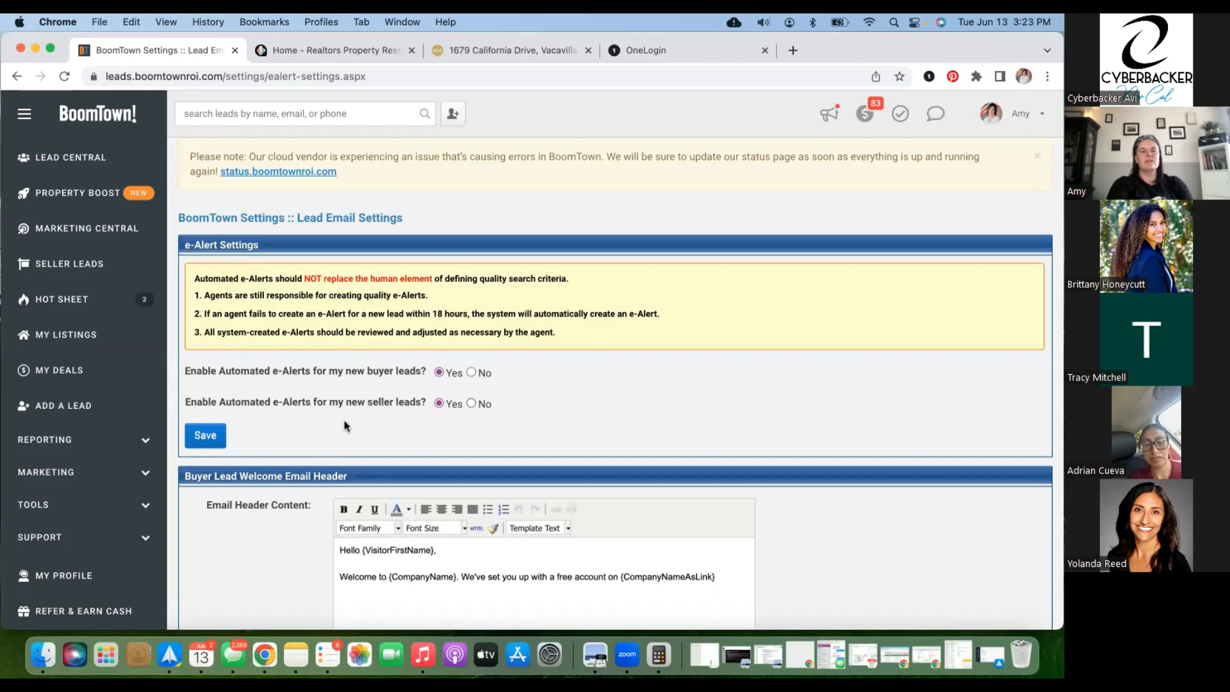
pyautogui.scroll(-2, 345, 425)
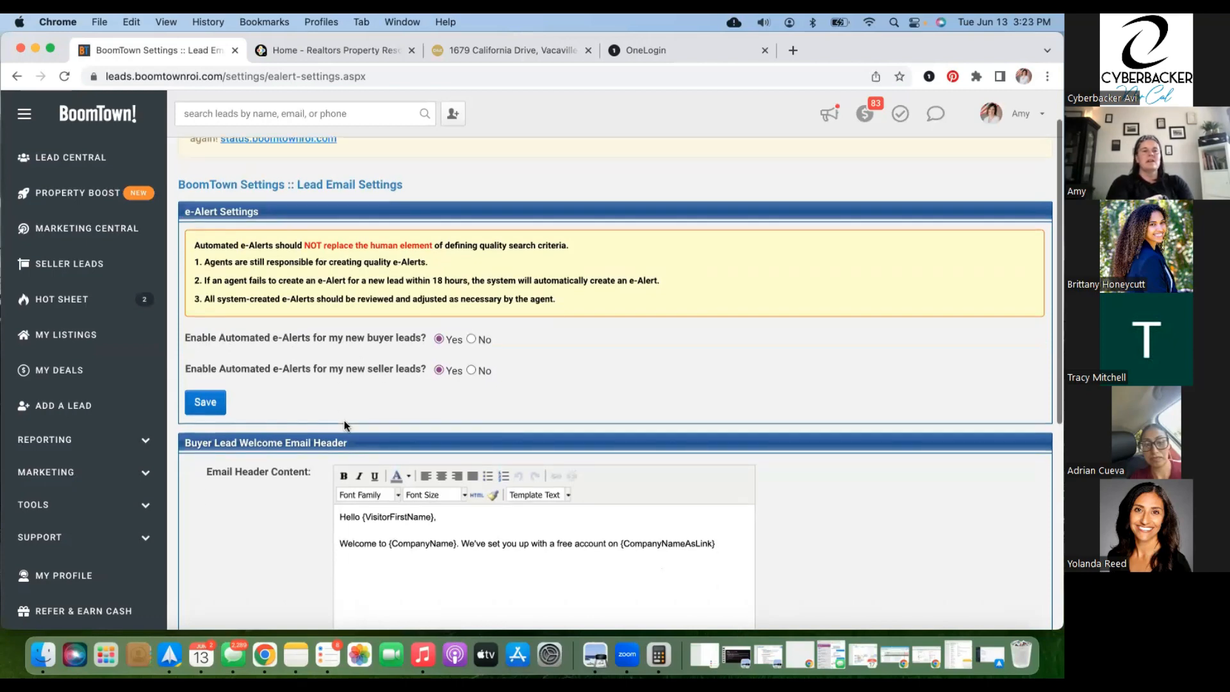
pyautogui.scroll(-1, 344, 425)
pyautogui.scroll(-5, 421, 426)
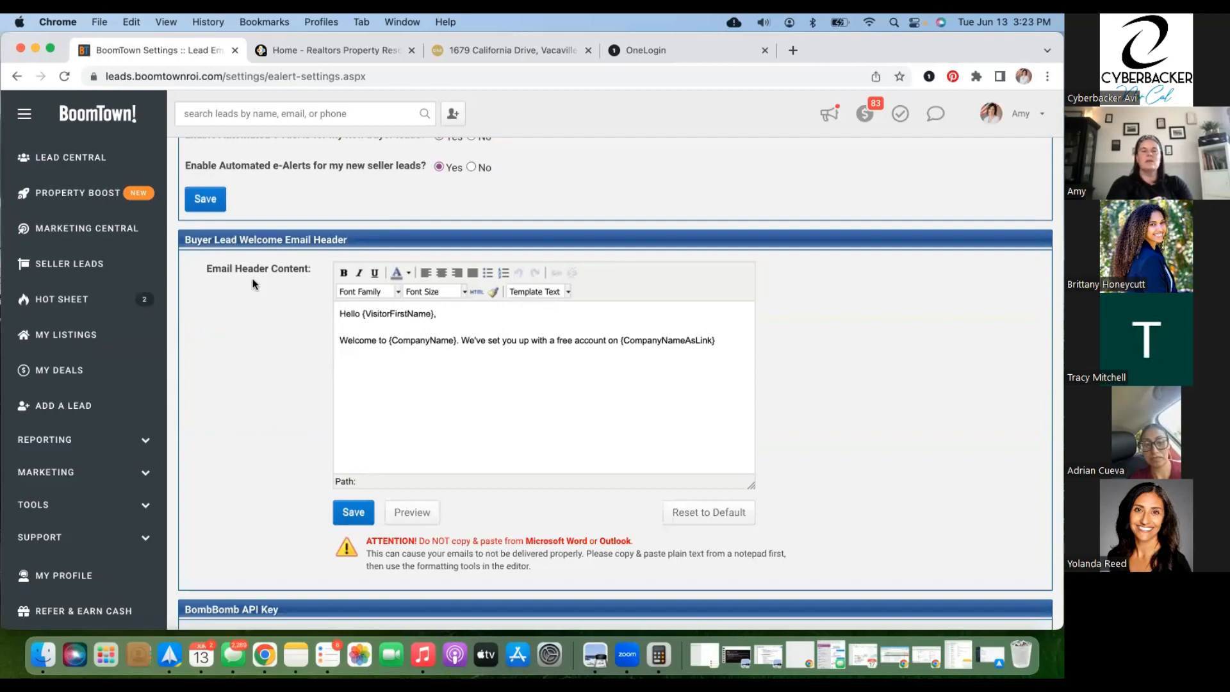
pyautogui.scroll(-1, 346, 342)
pyautogui.scroll(-2, 346, 343)
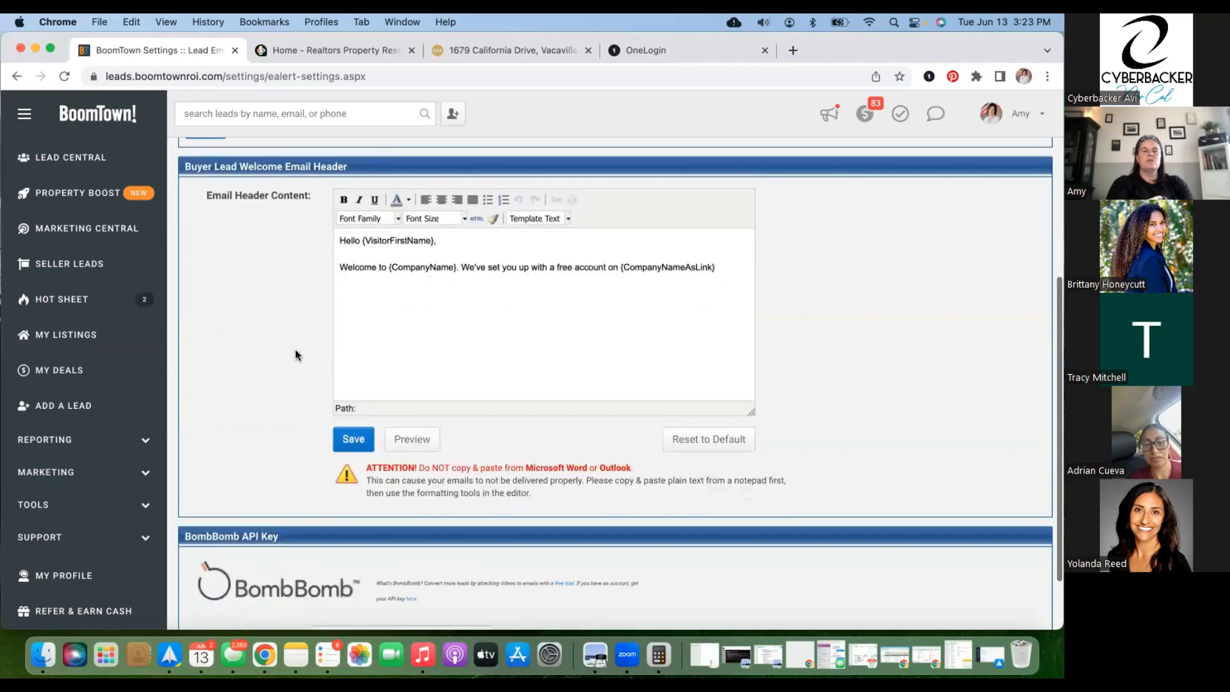
pyautogui.scroll(-2, 296, 355)
pyautogui.scroll(-1, 296, 355)
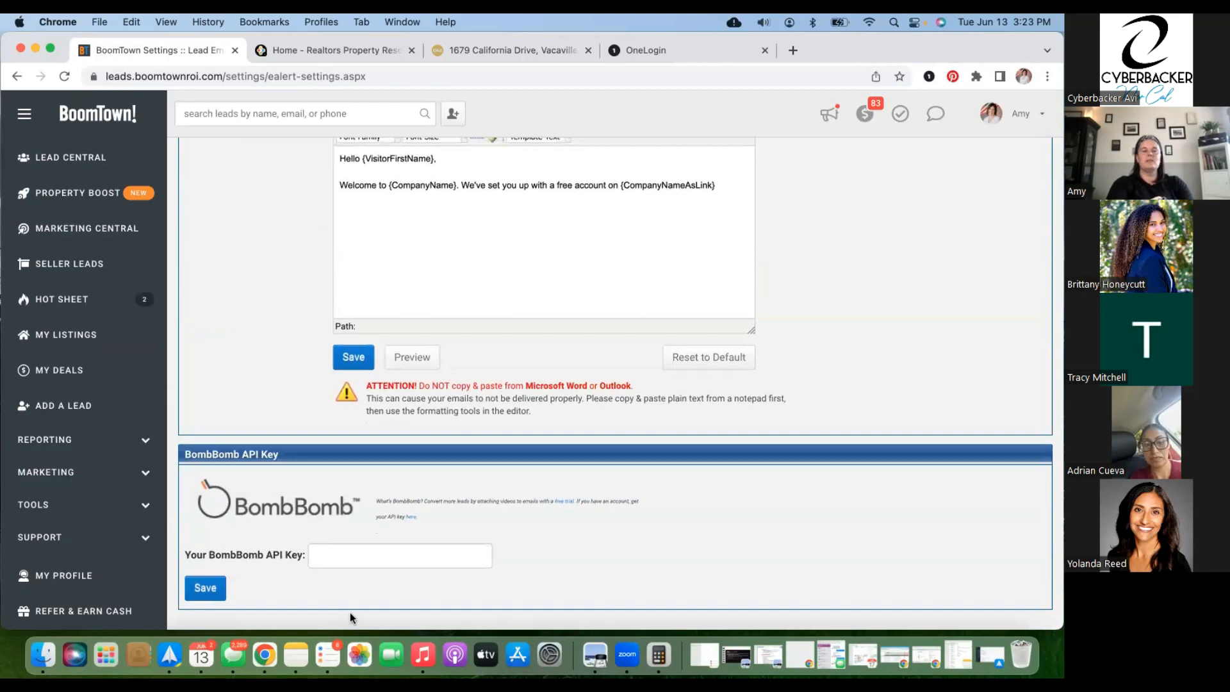
pyautogui.scroll(10, 350, 613)
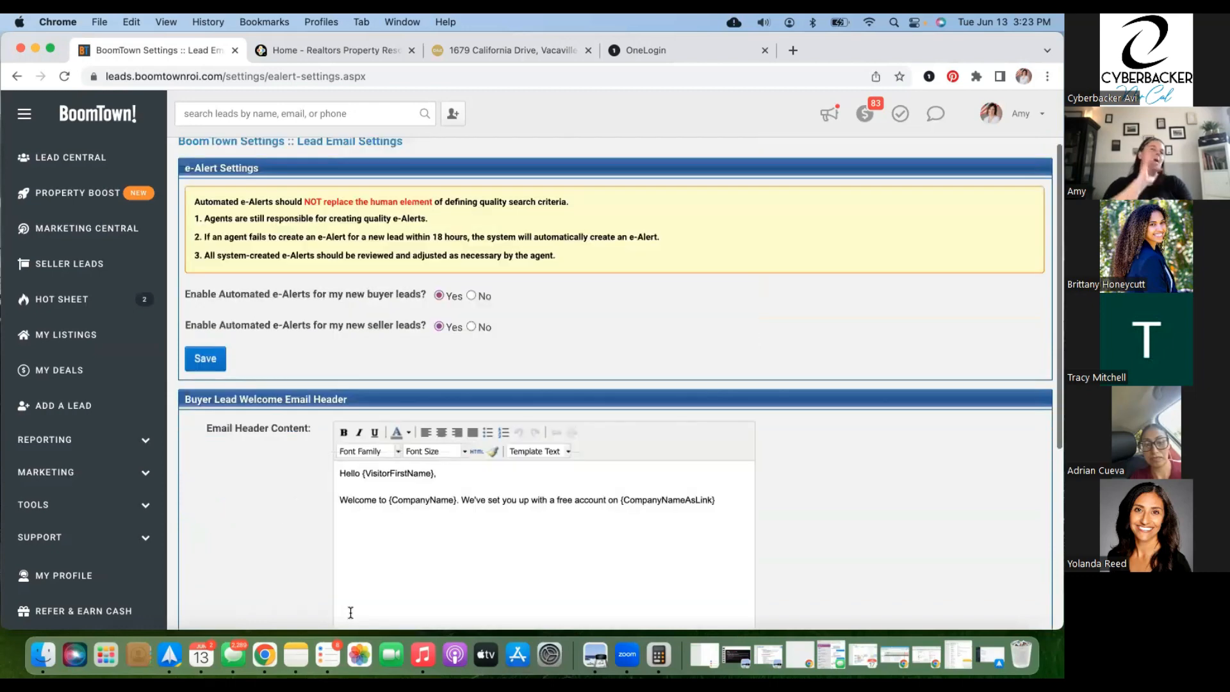
pyautogui.scroll(3, 350, 613)
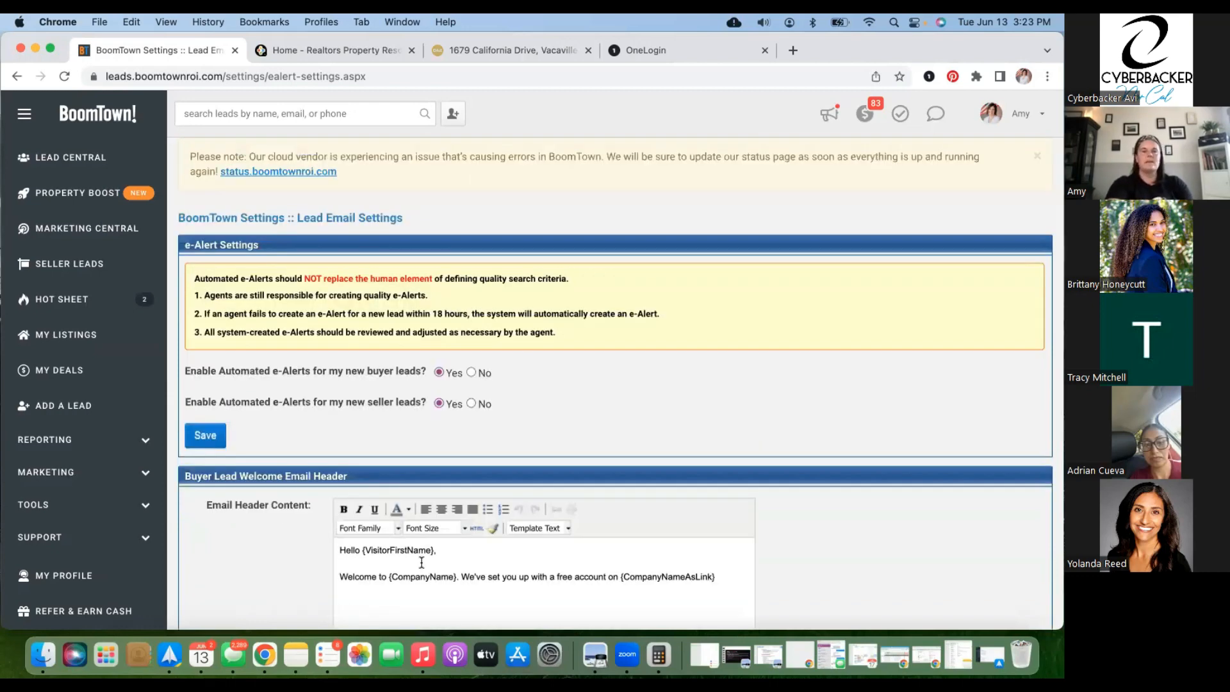
pyautogui.scroll(1, 421, 562)
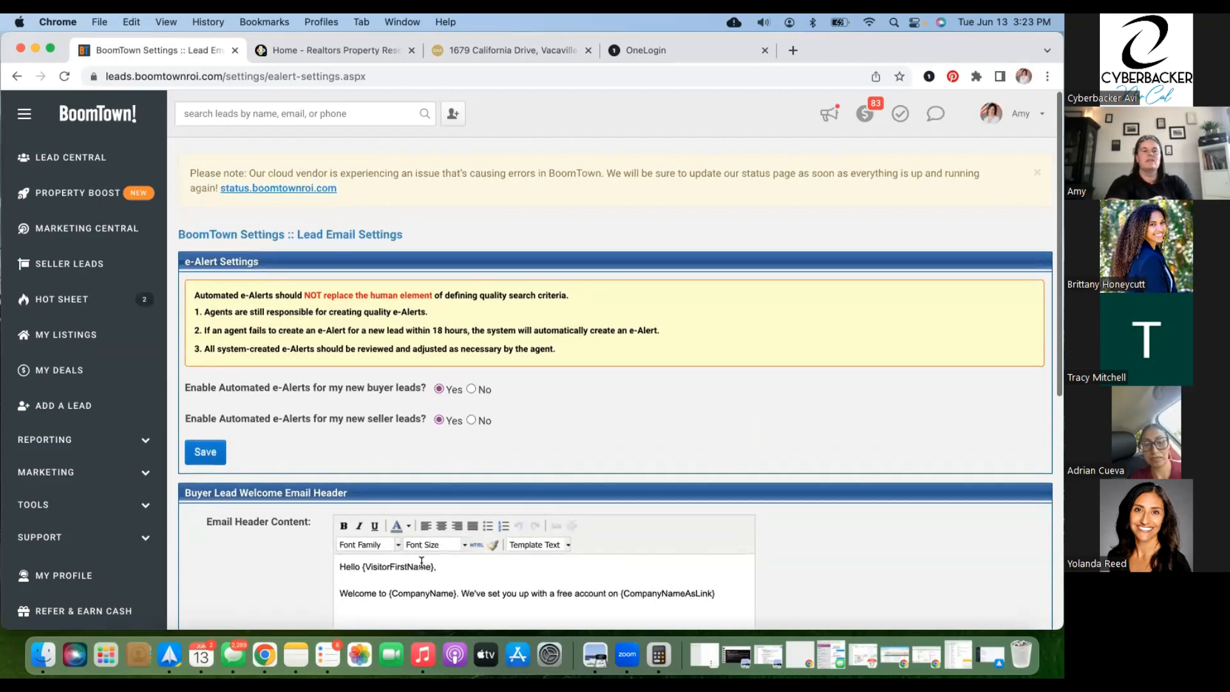
pyautogui.scroll(-5, 421, 563)
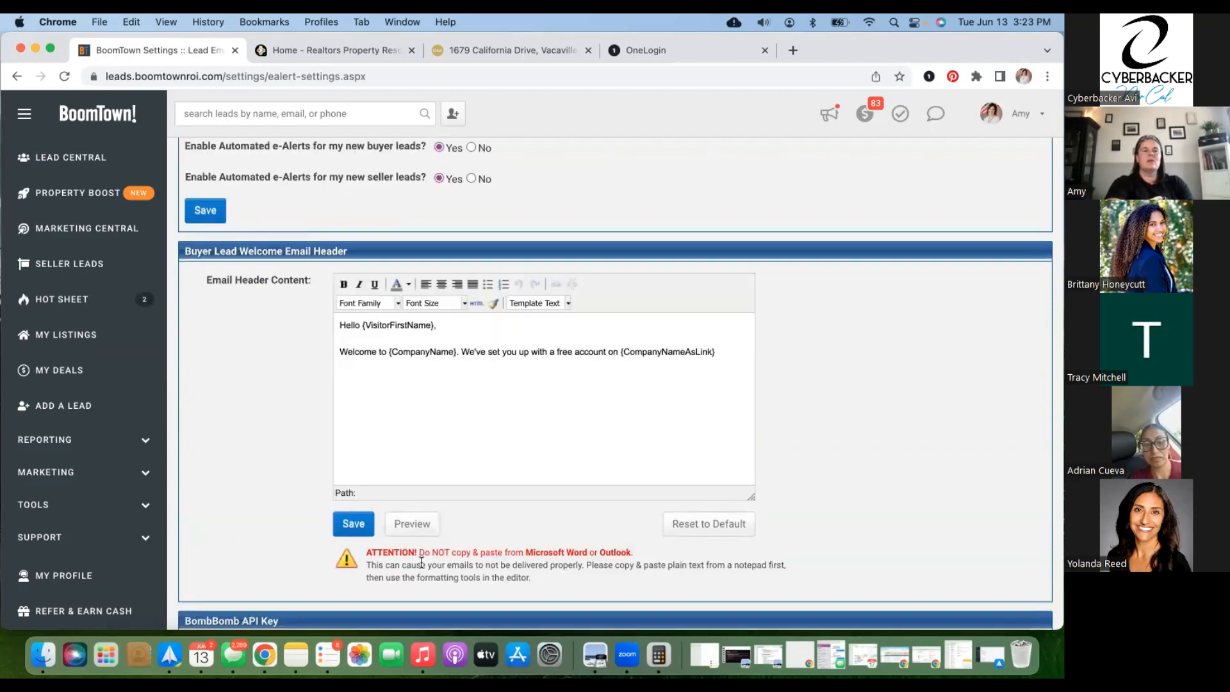
# Set automated e-Alerts to No for both new buyer leads and new seller leads, and save the e-Alert settings
pyautogui.scroll(3, 360, 315)
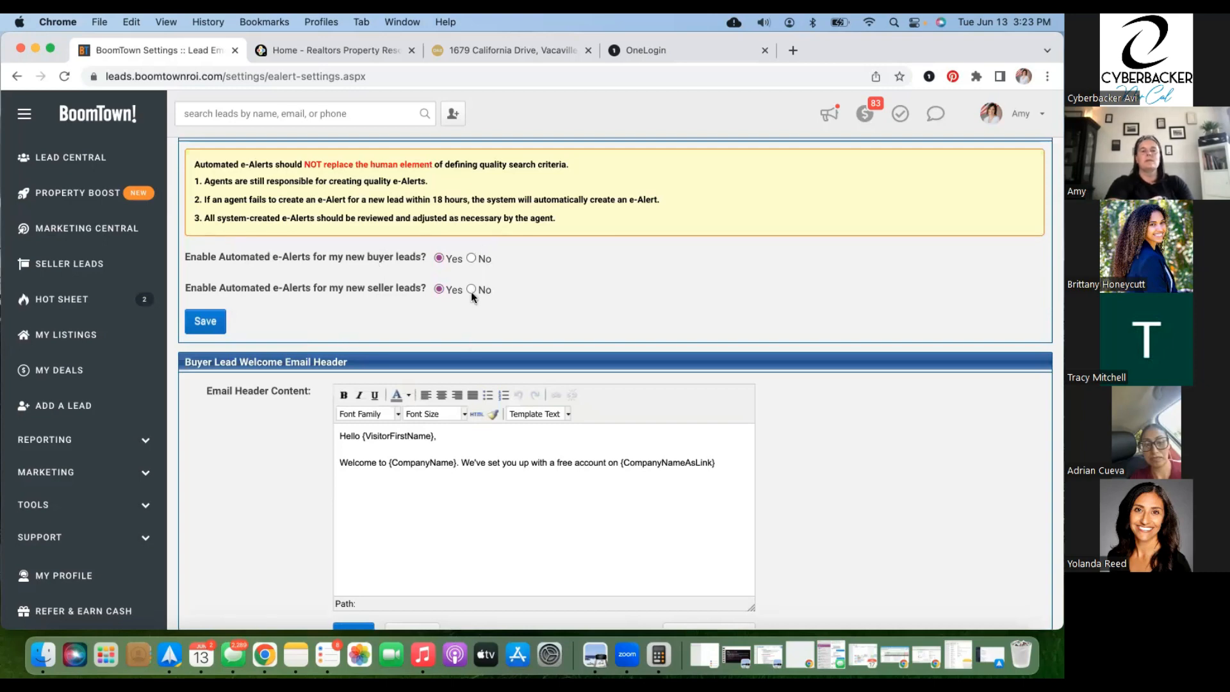
pyautogui.click(472, 259)
pyautogui.click(471, 290)
pyautogui.click(192, 323)
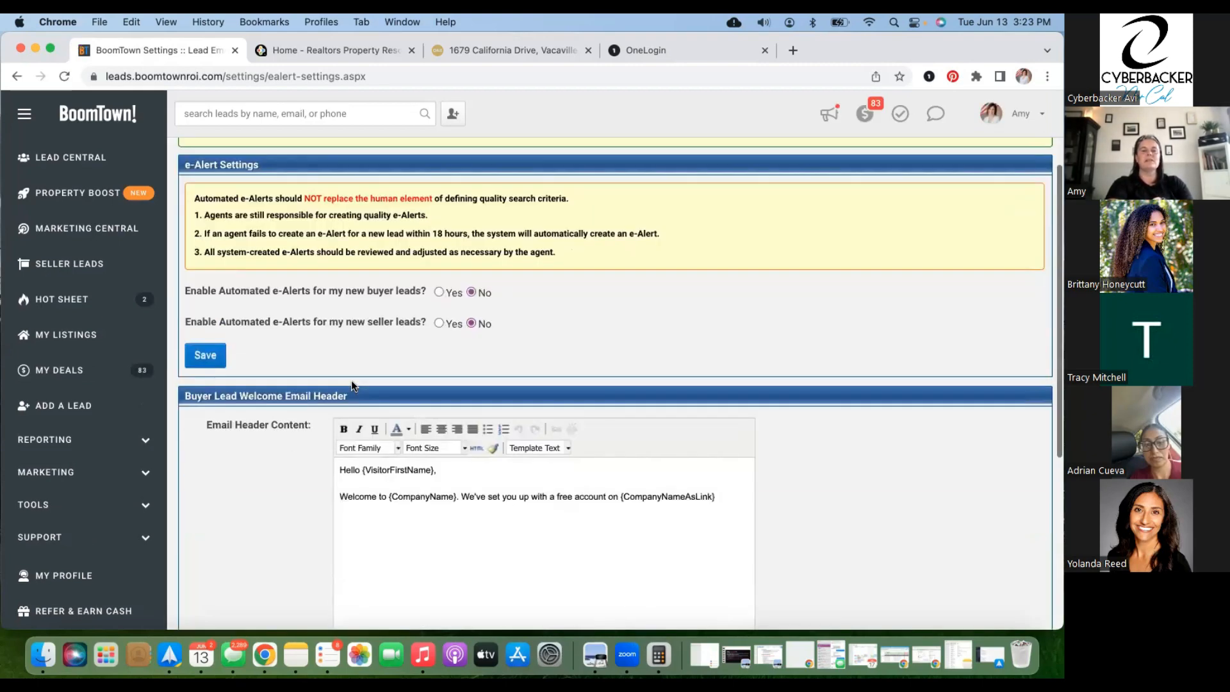
pyautogui.scroll(-3, 351, 381)
pyautogui.scroll(4, 609, 353)
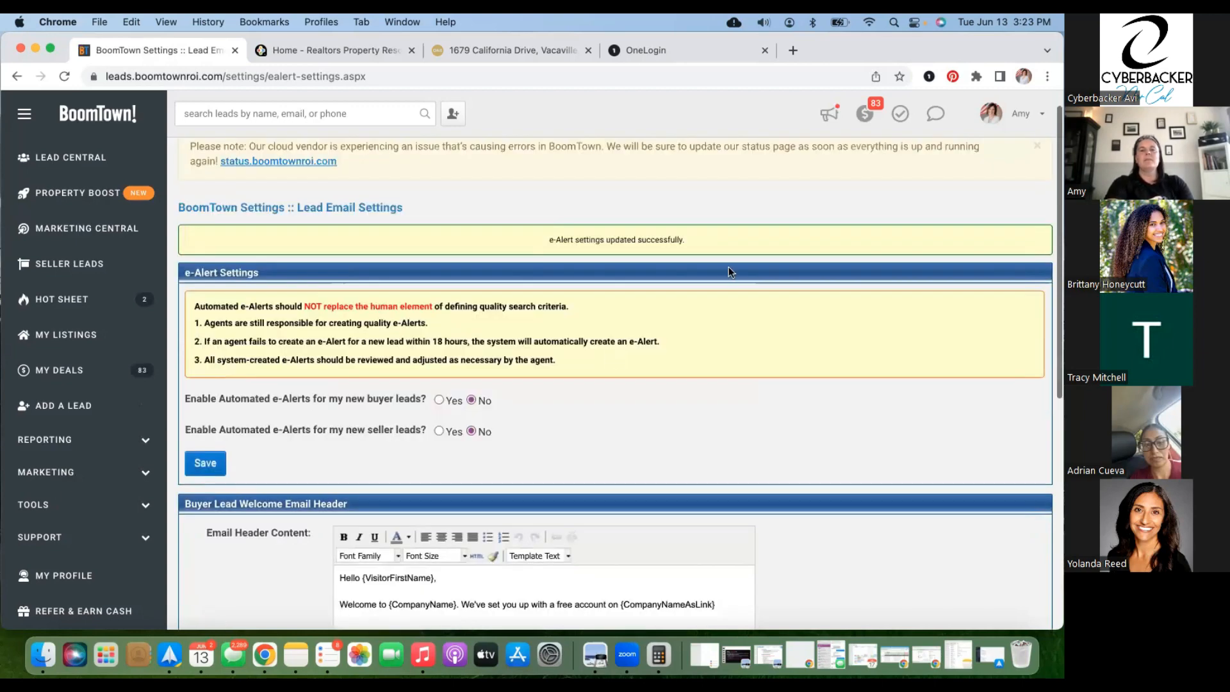
pyautogui.scroll(1, 868, 156)
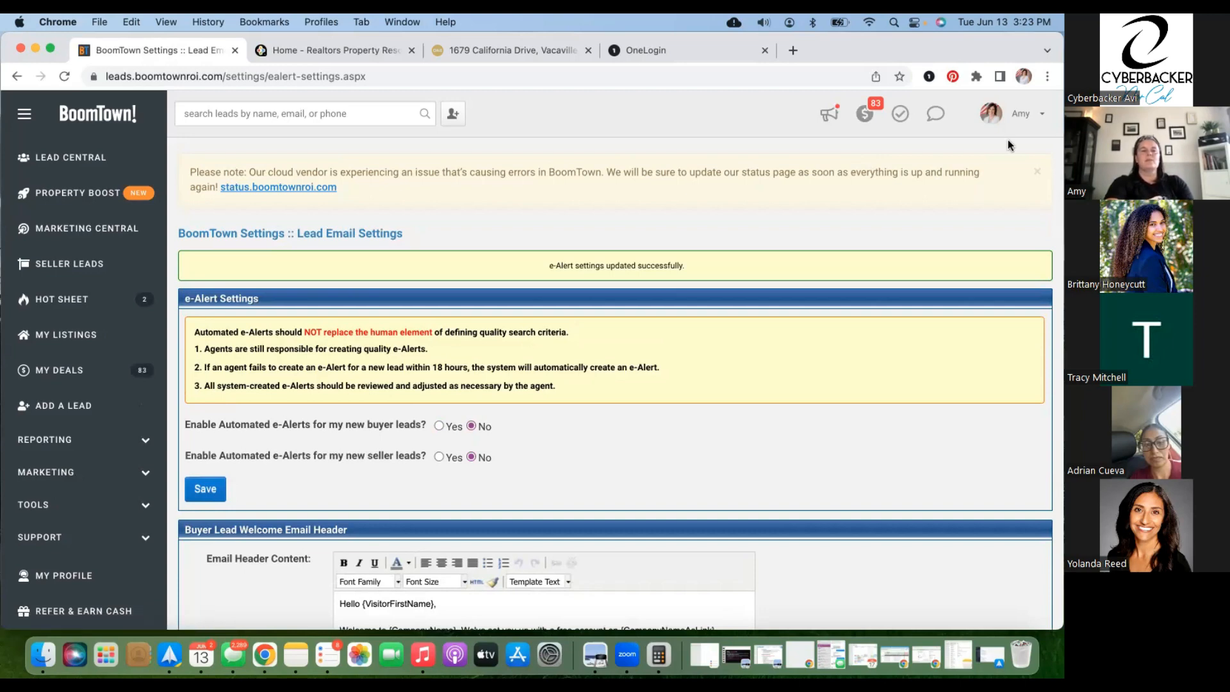
# Look at the Support options for the Help Portal, Contact Us and Training
pyautogui.click(63, 542)
pyautogui.scroll(-2, 63, 542)
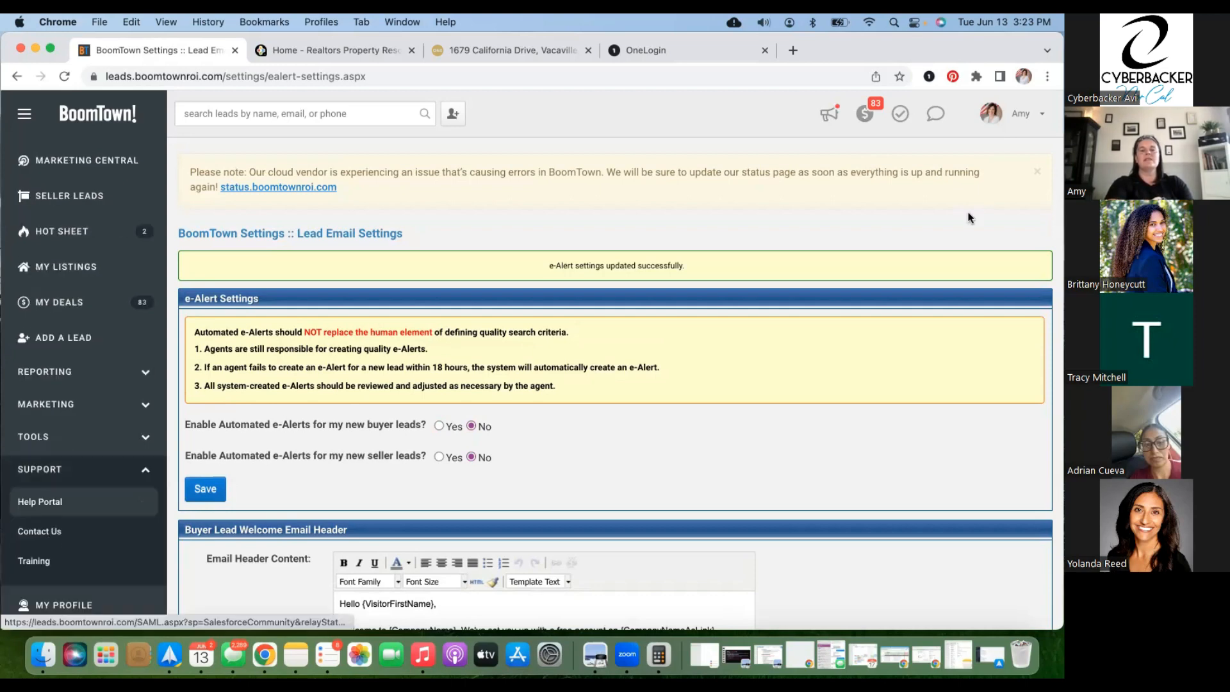
# Open Social Media Settings, check the agent's social website links and update them
pyautogui.click(995, 122)
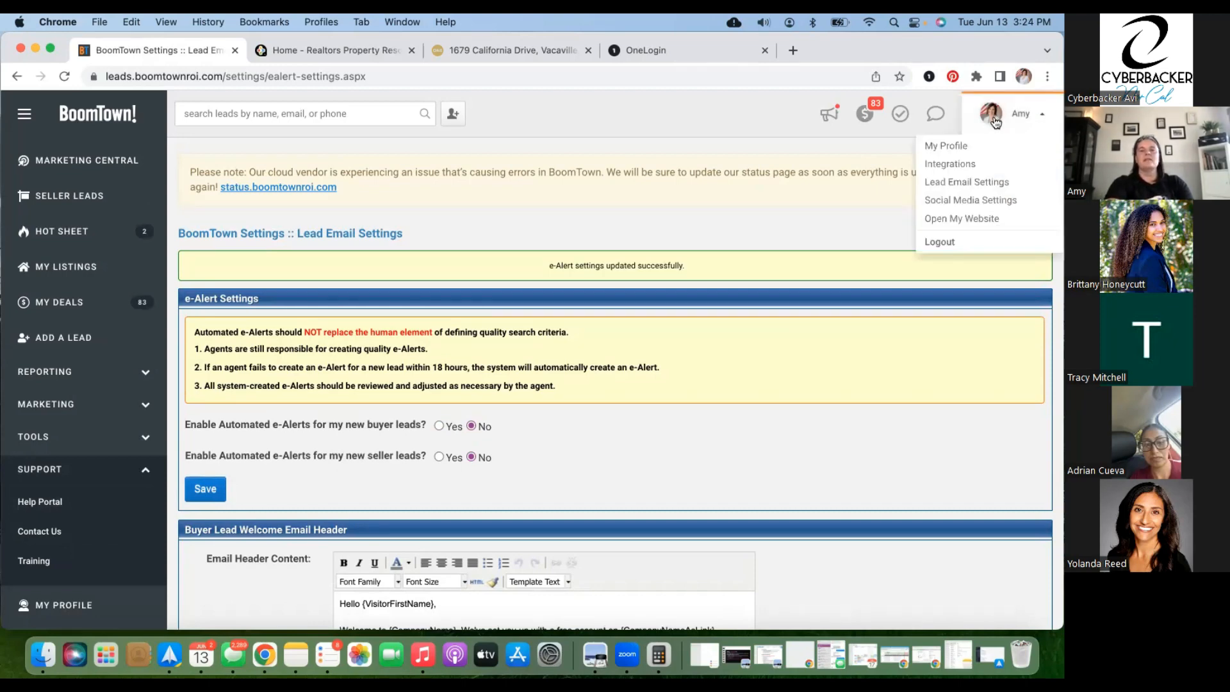
pyautogui.click(998, 204)
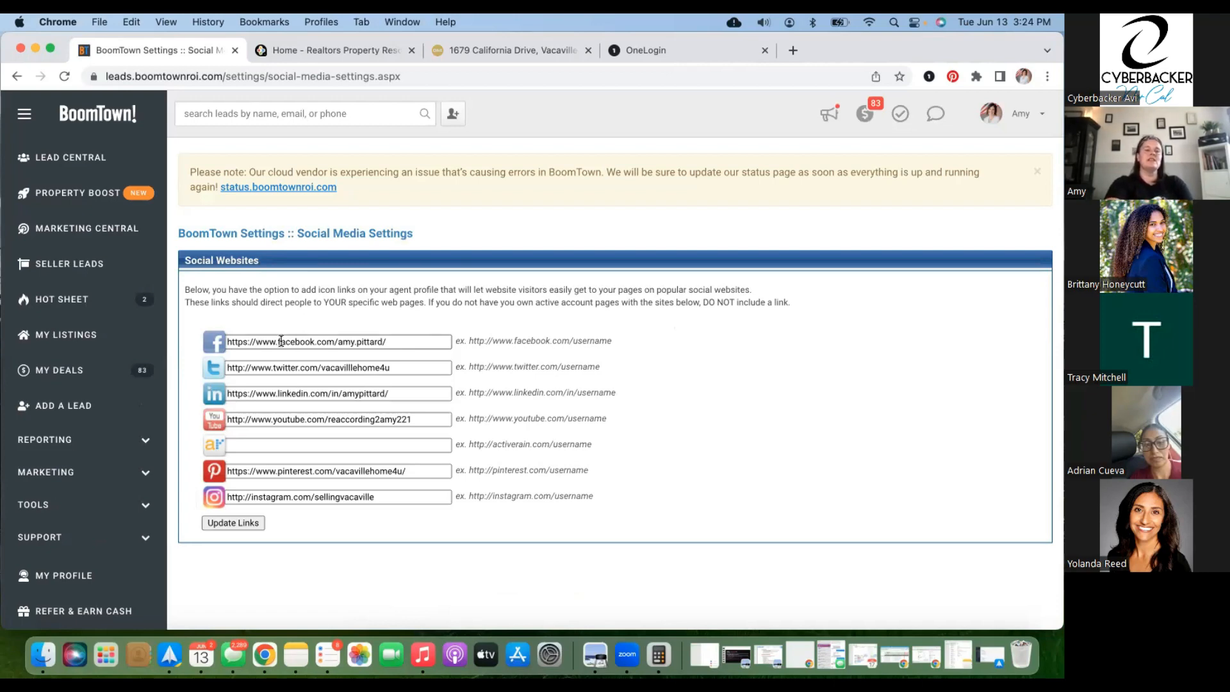
pyautogui.click(244, 521)
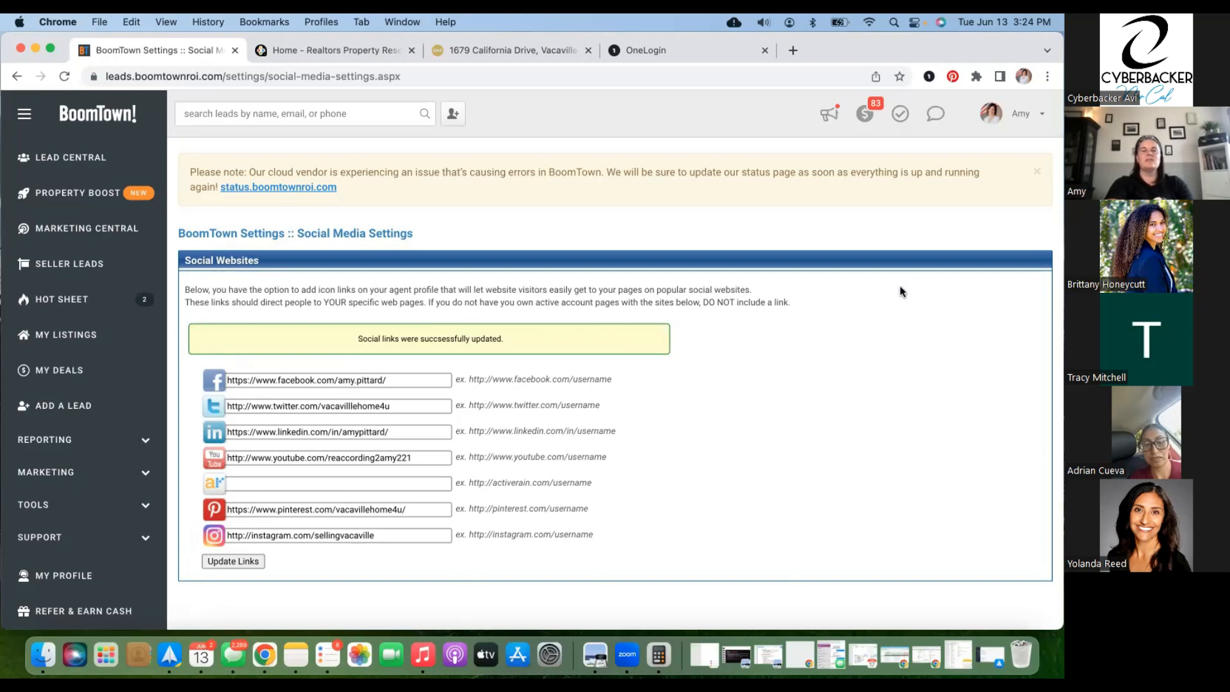
# Open the agent's public website to view it, and return to the BoomTown settings page
pyautogui.click(998, 119)
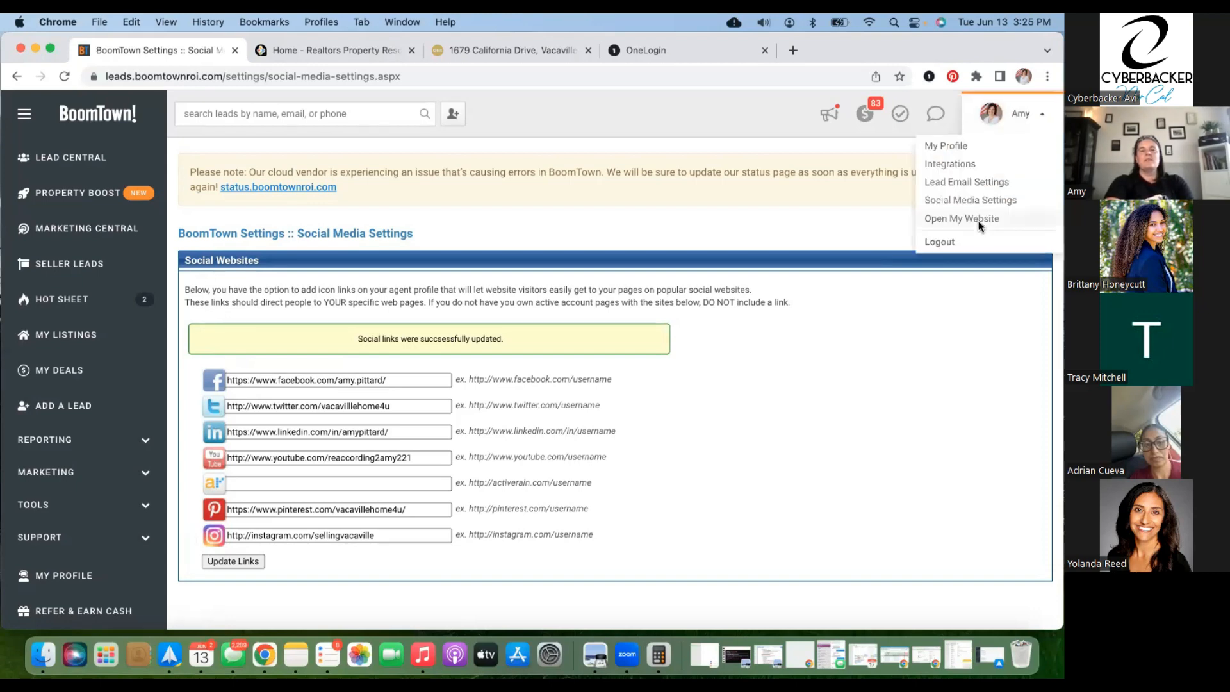
pyautogui.click(979, 220)
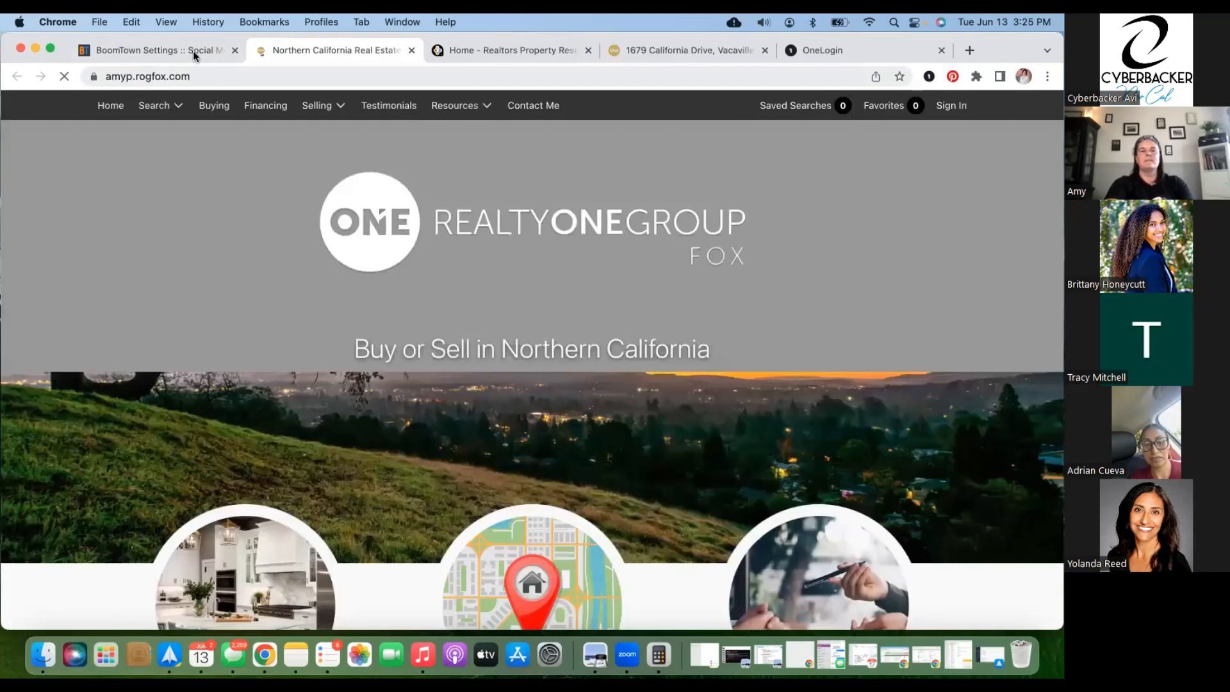
pyautogui.click(193, 51)
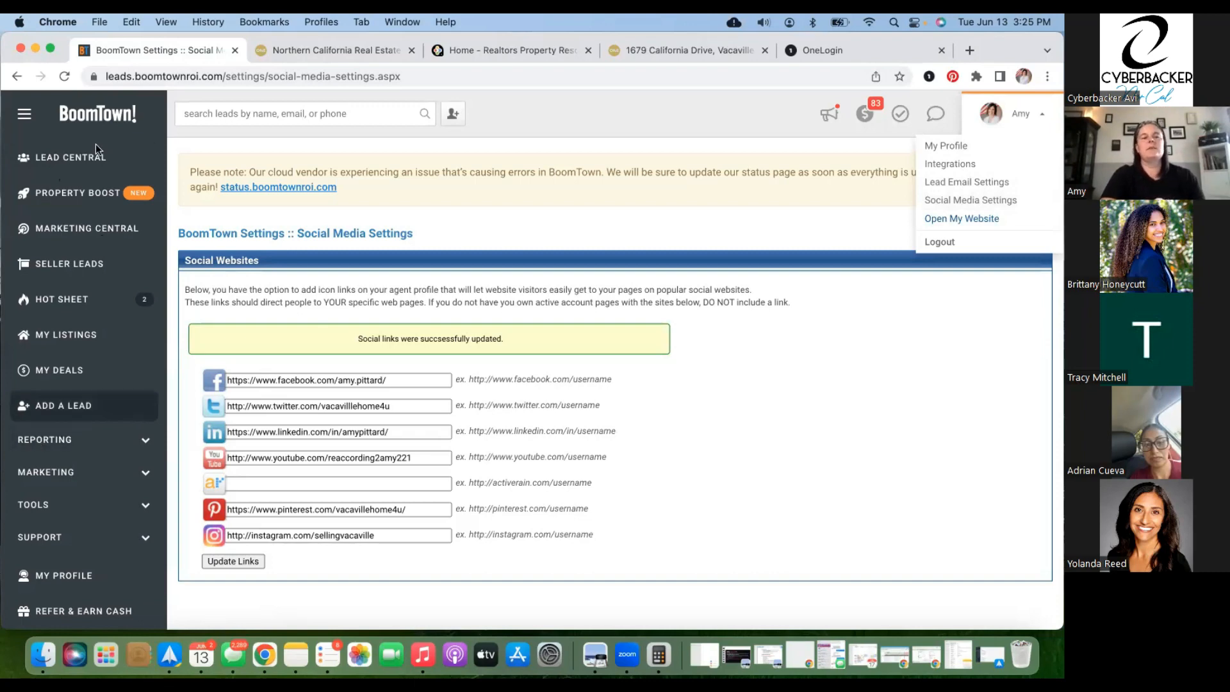
# Demonstrate expanding and collapsing the main navigation sidebar, leaving it collapsed to icons only
pyautogui.click(24, 116)
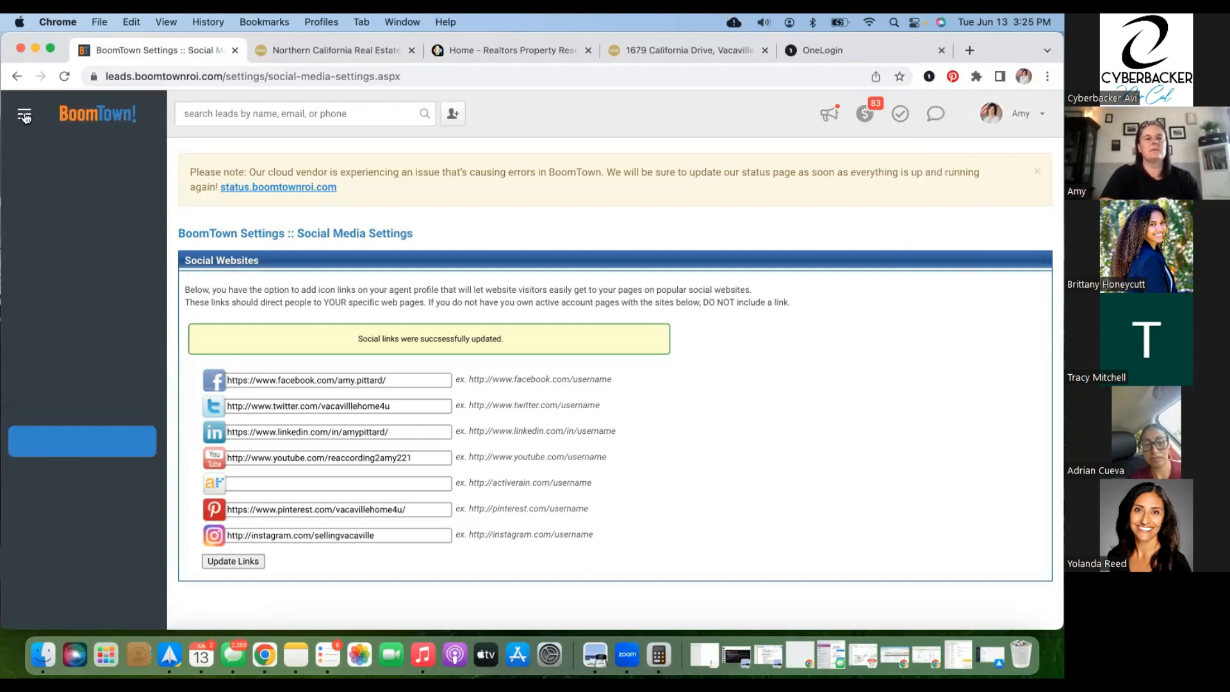
pyautogui.click(25, 115)
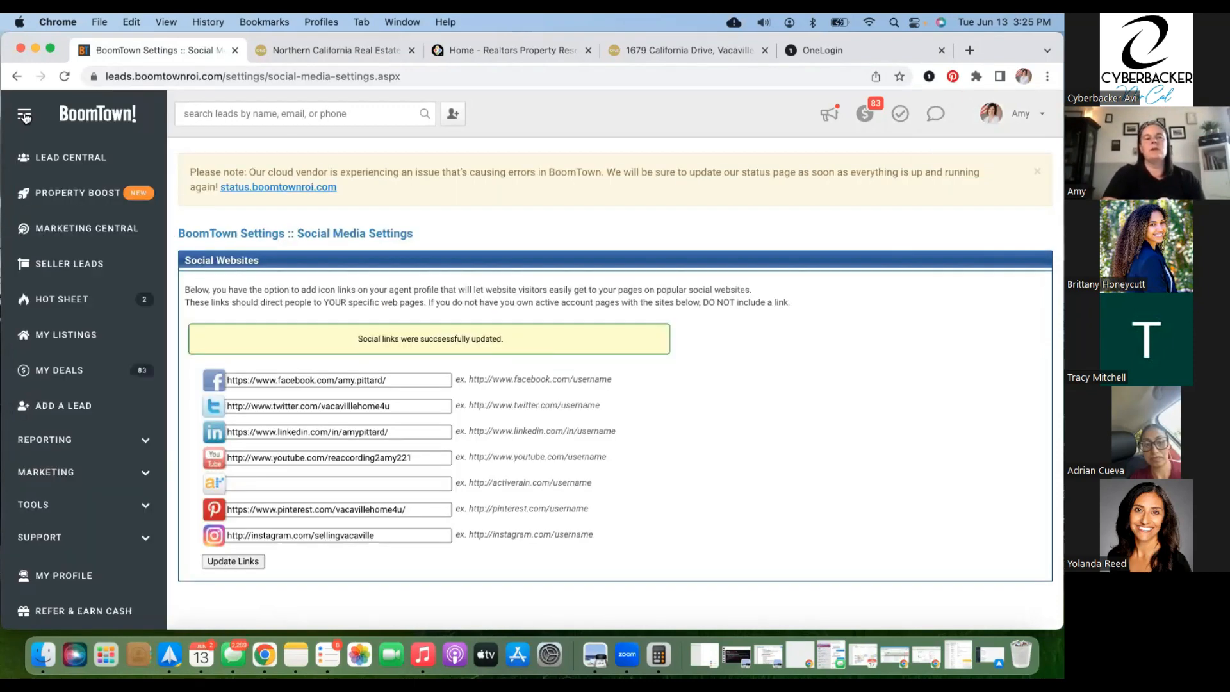
pyautogui.click(25, 115)
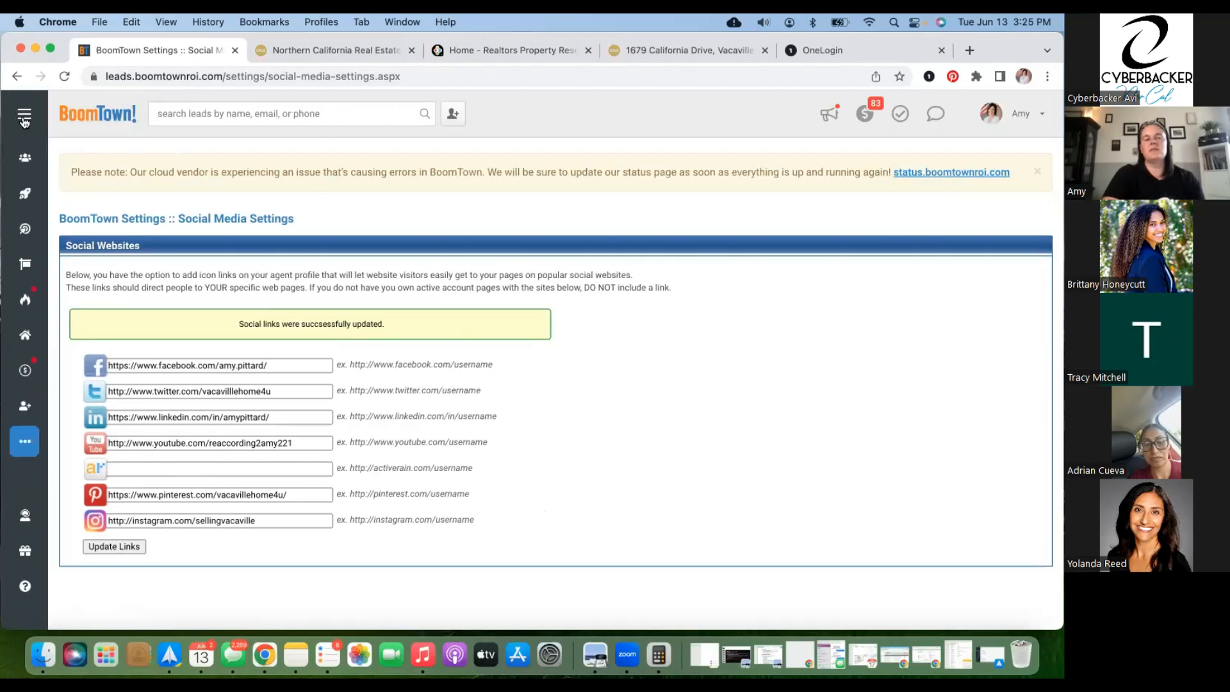
pyautogui.click(25, 117)
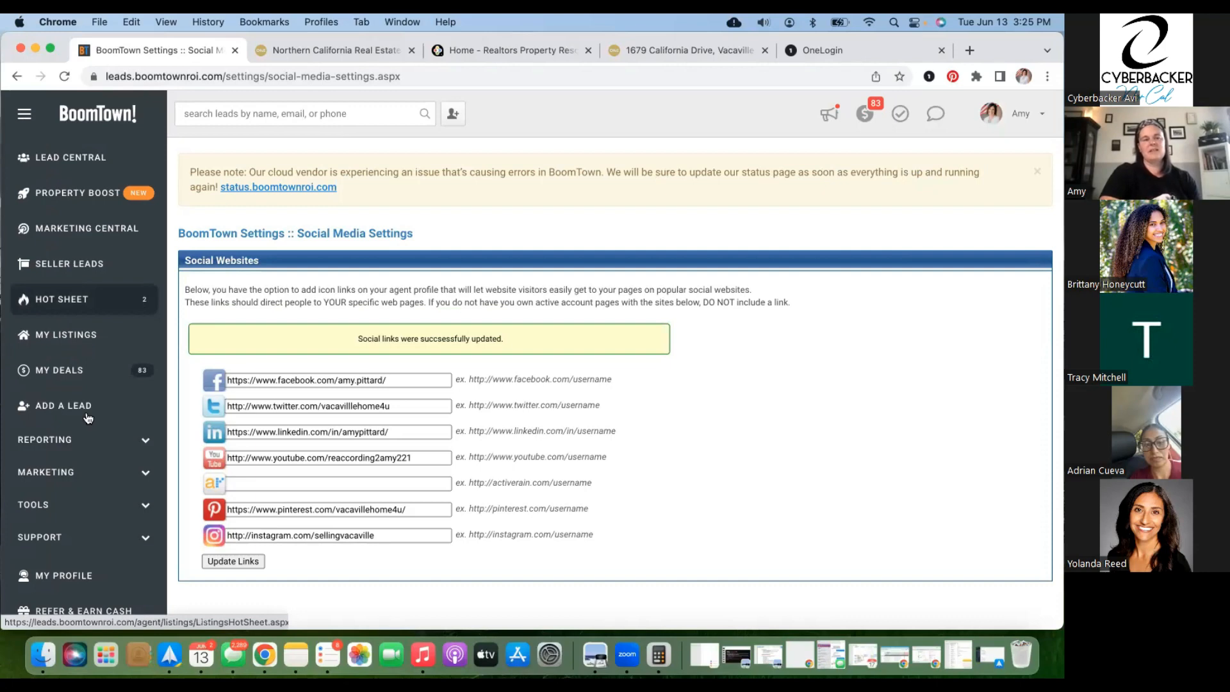
pyautogui.click(26, 117)
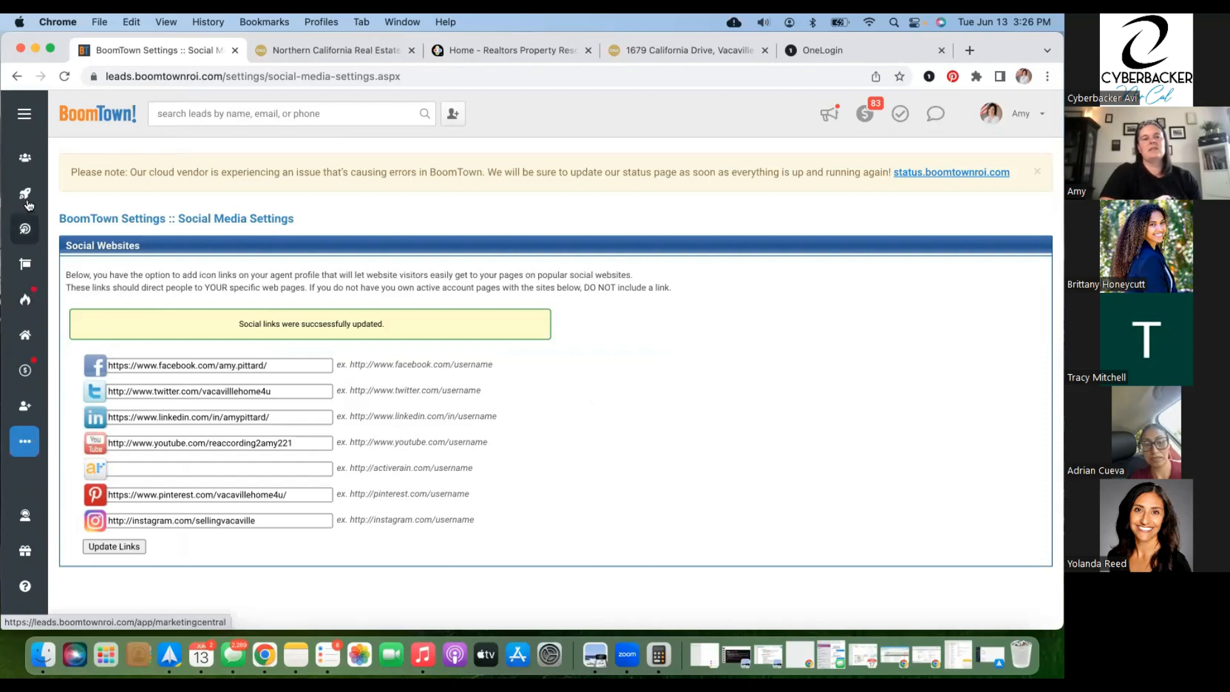
# Look over the lead segments and filters in Lead Central, and open the form for adding a new lead
pyautogui.click(26, 161)
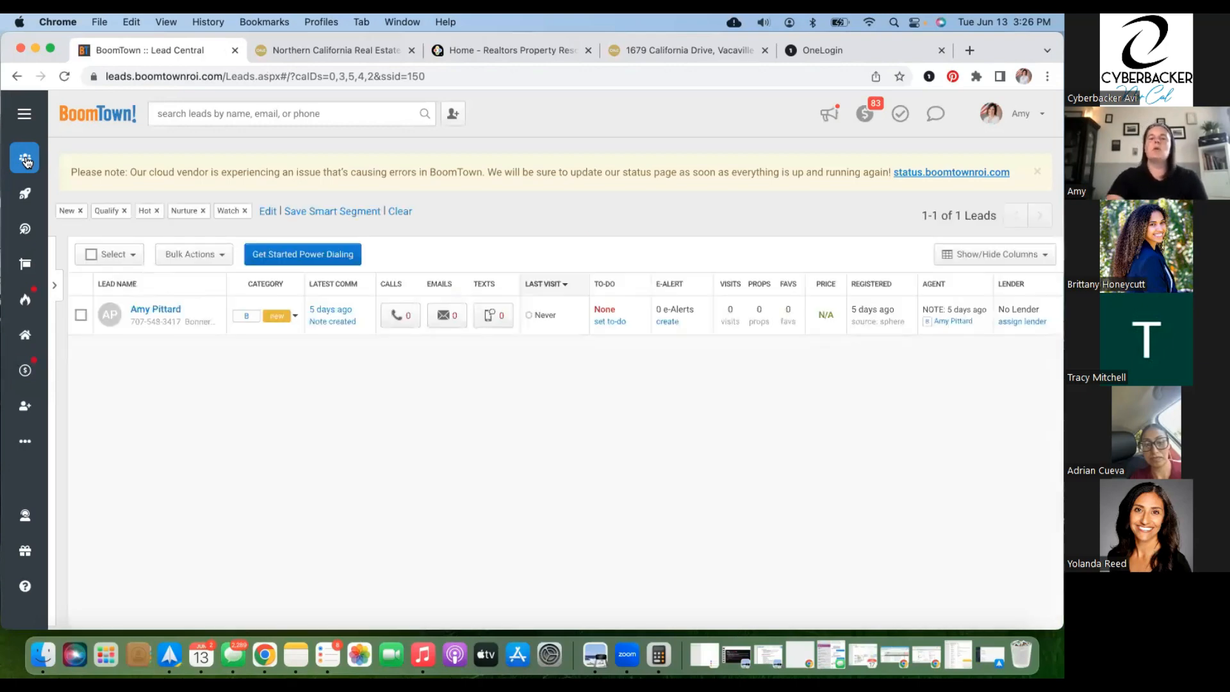
pyautogui.click(58, 288)
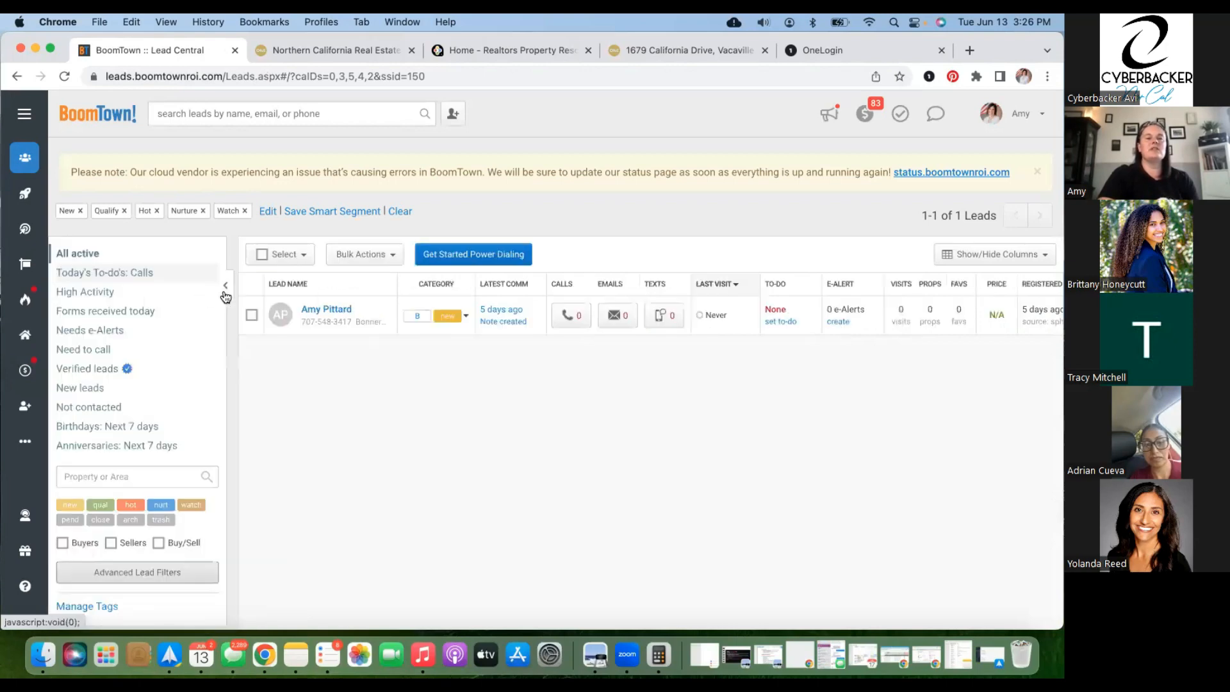
pyautogui.click(225, 285)
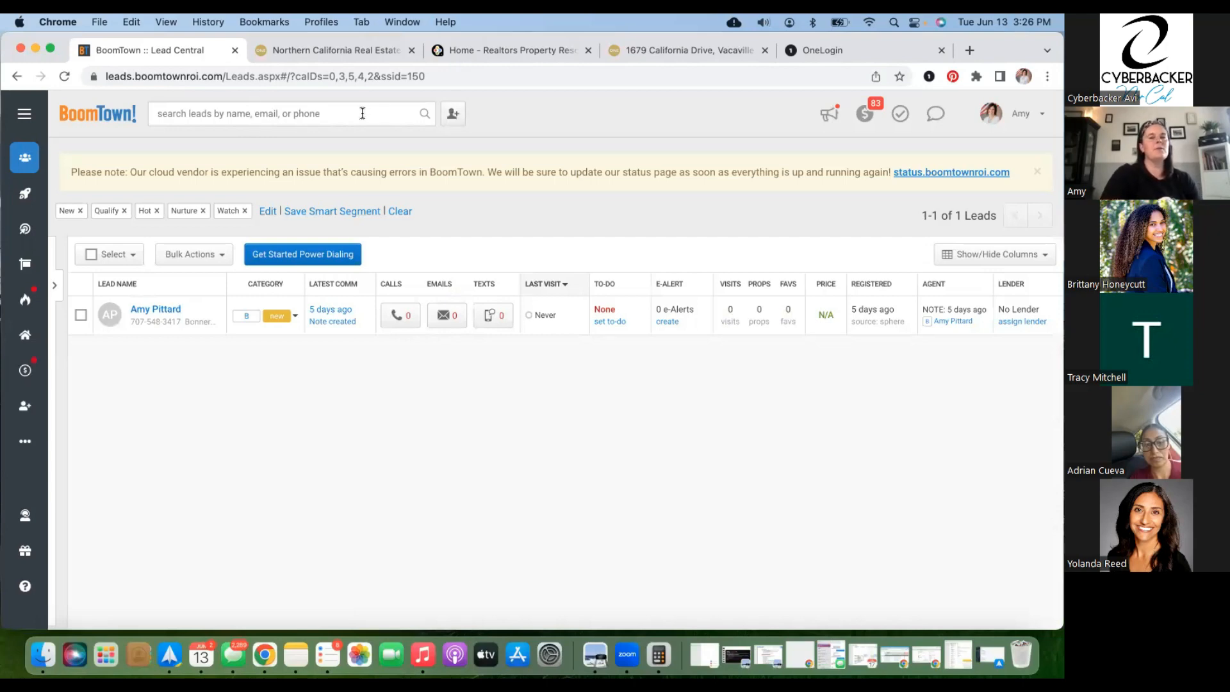
pyautogui.click(453, 116)
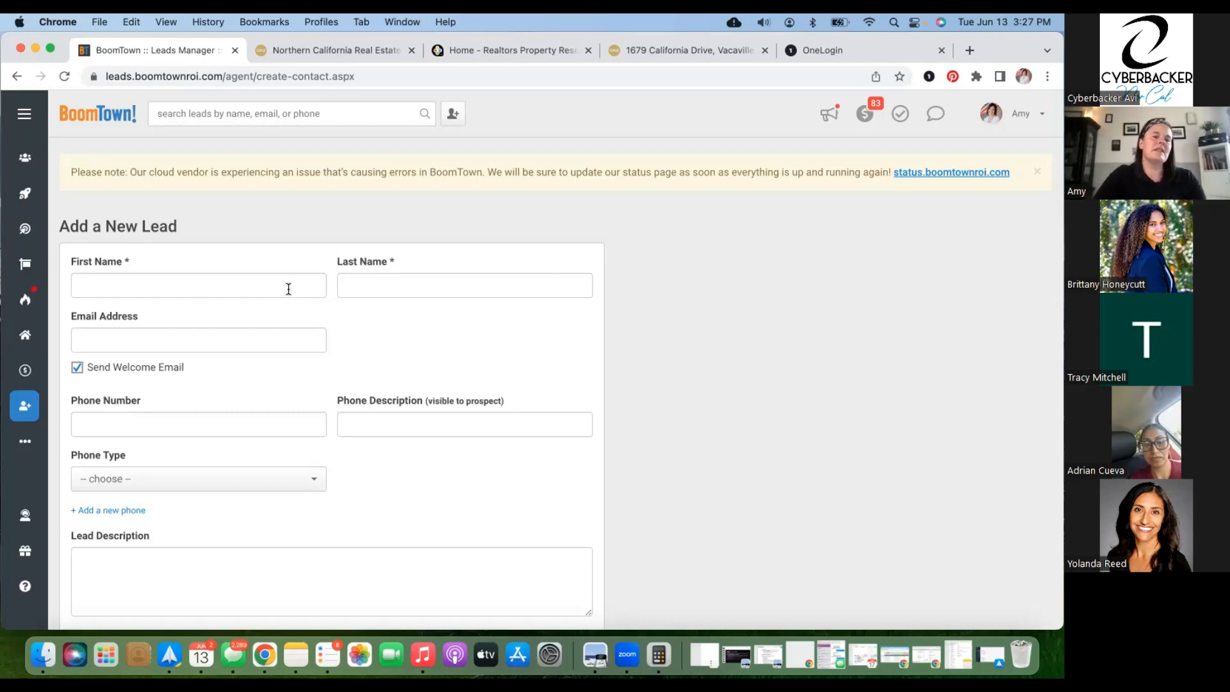
pyautogui.click(286, 286)
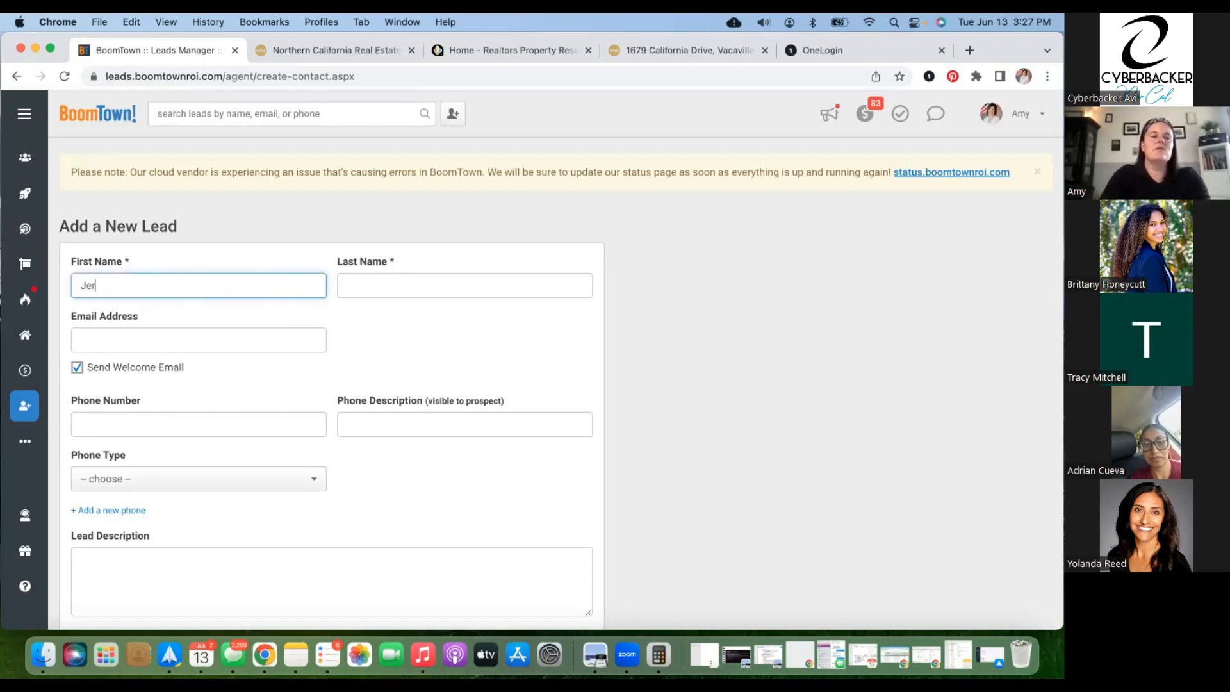
pyautogui.press('Tab')
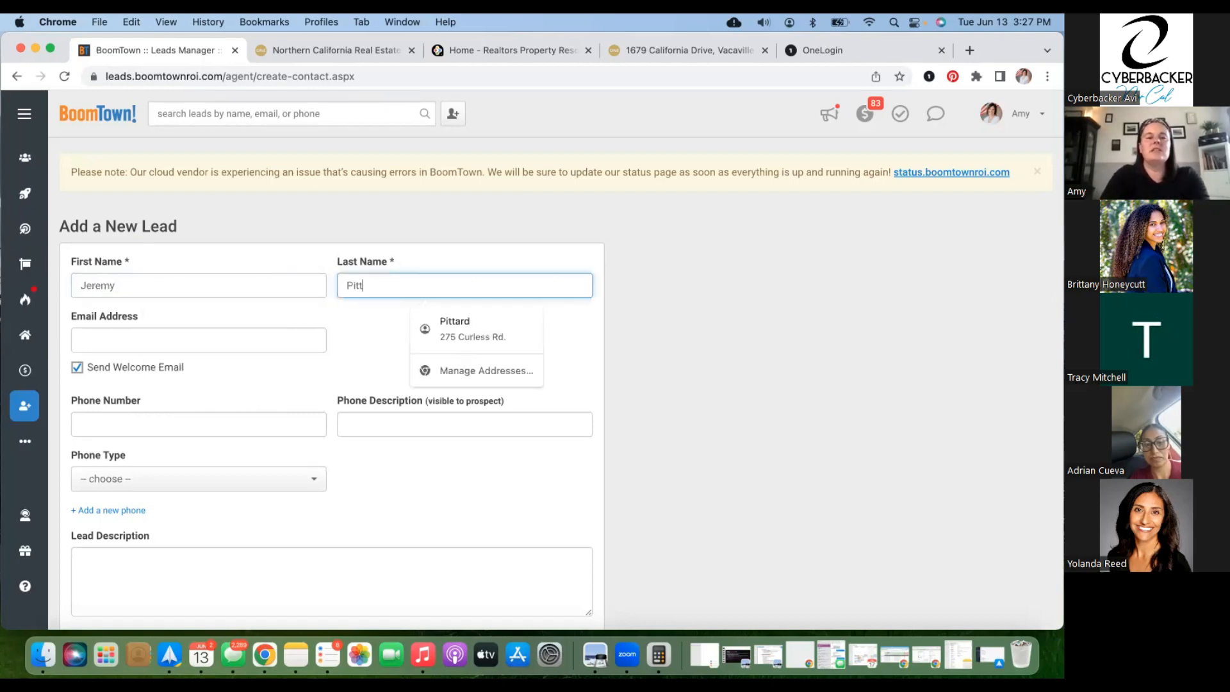
pyautogui.press('Tab')
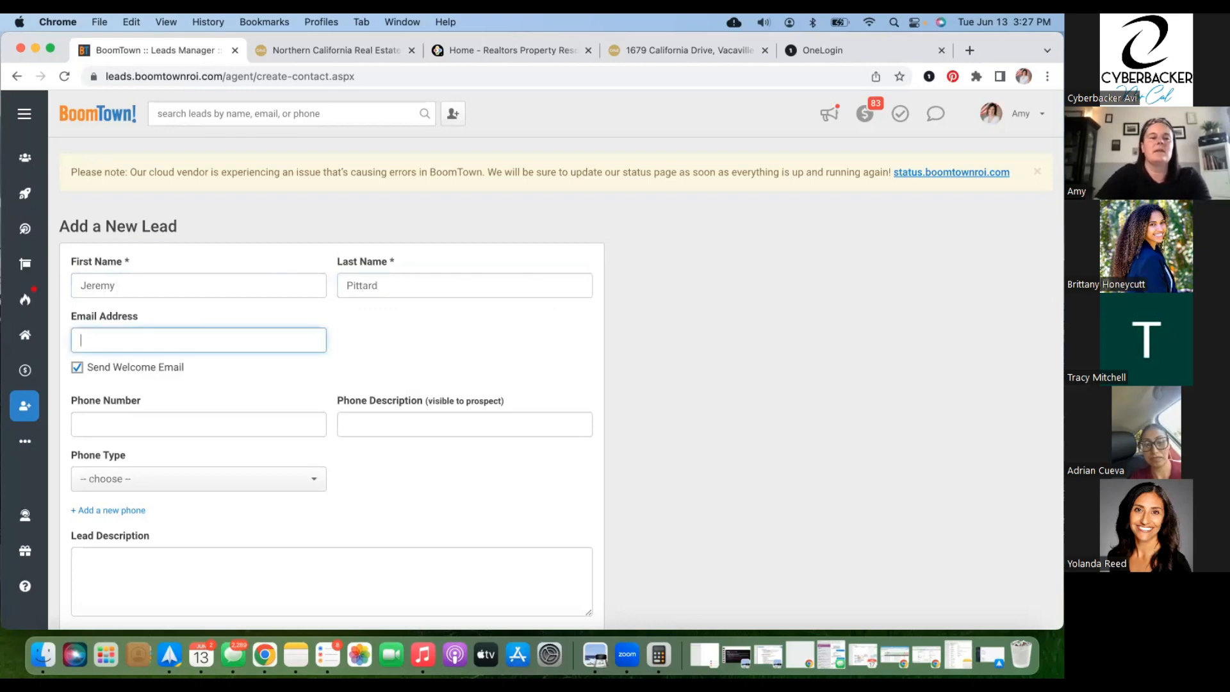
# Fill in the new lead's first name, last name and email address with the test contact's details
pyautogui.tripleClick(246, 285)
pyautogui.write('Test')
pyautogui.press('Tab')
pyautogui.press('BackSpace')
pyautogui.write('Human')
pyautogui.press('Tab')
pyautogui.write('Testhuman')
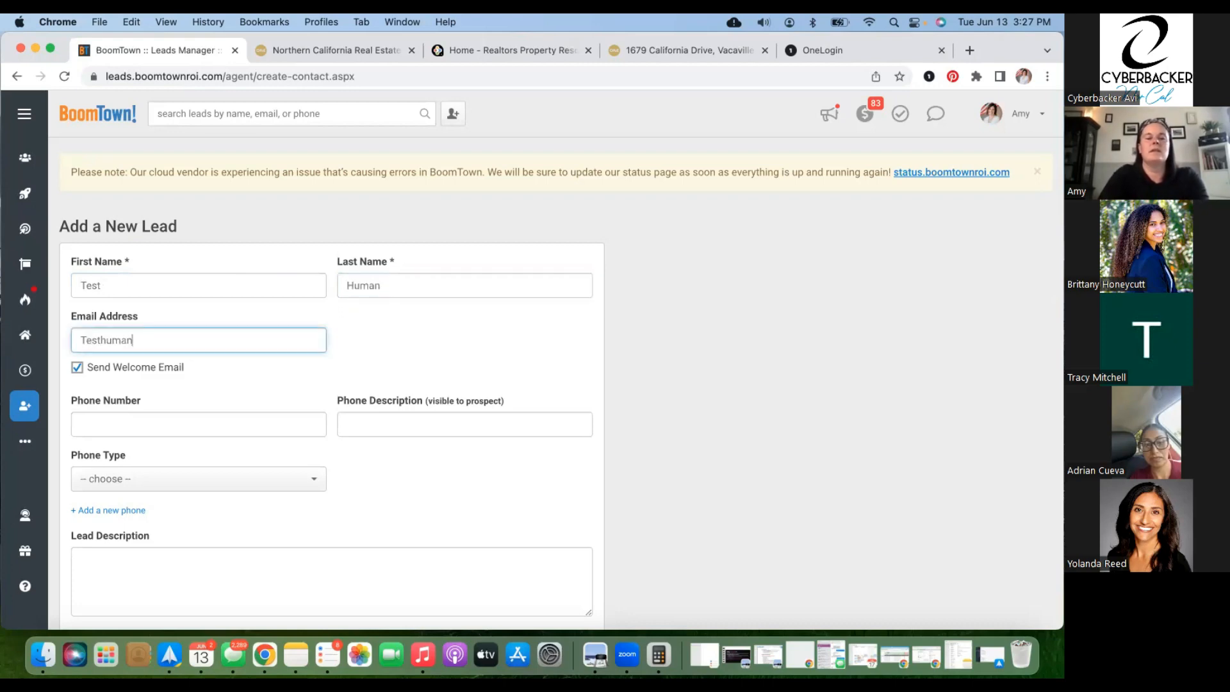
pyautogui.write('@test.co')
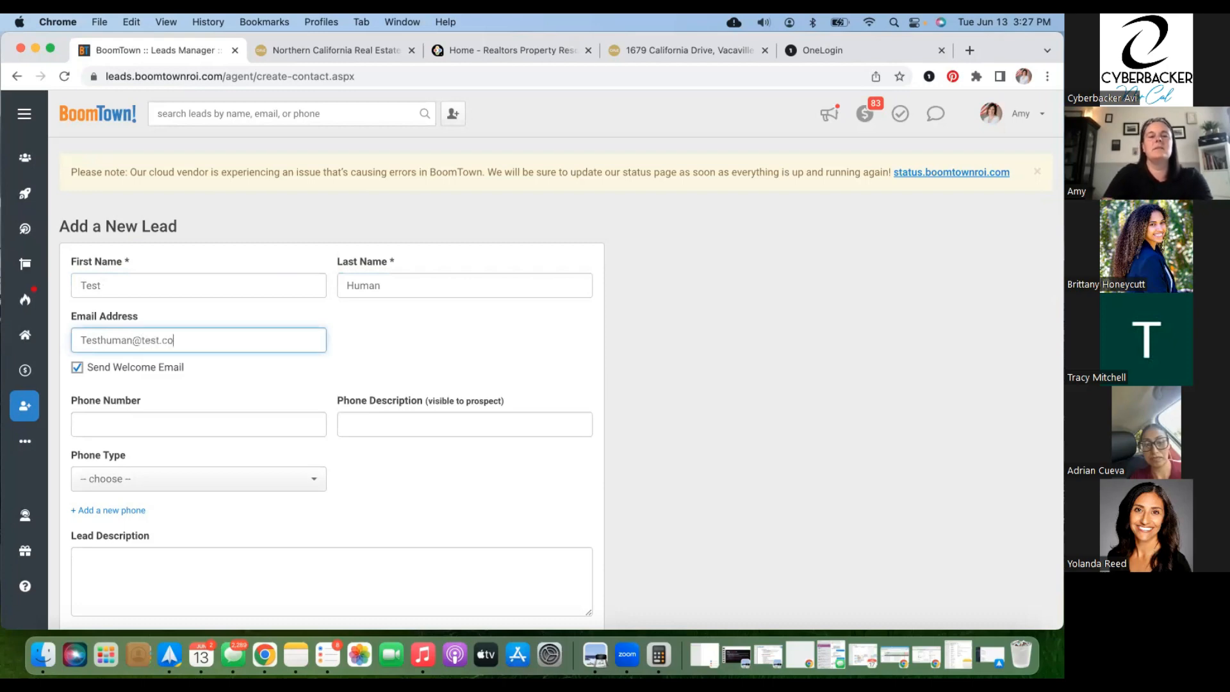
pyautogui.write('m')
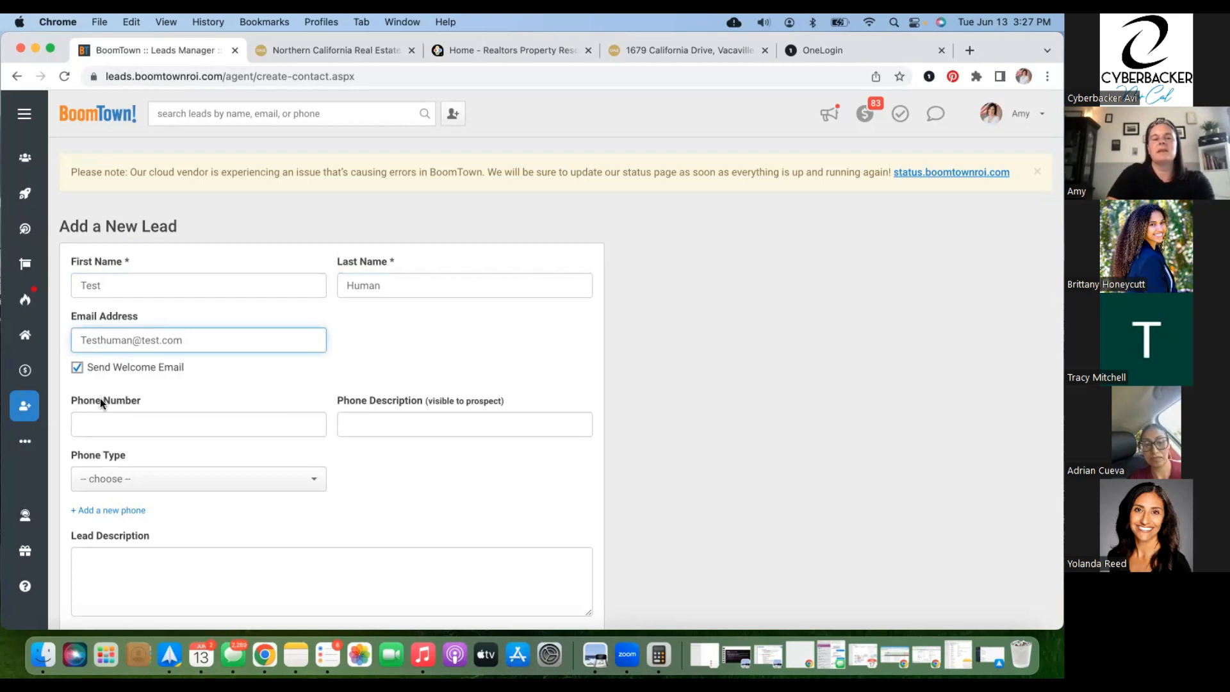
# Enter the new lead's phone number and set its phone type to Mobile
pyautogui.scroll(-1, 109, 384)
pyautogui.click(118, 374)
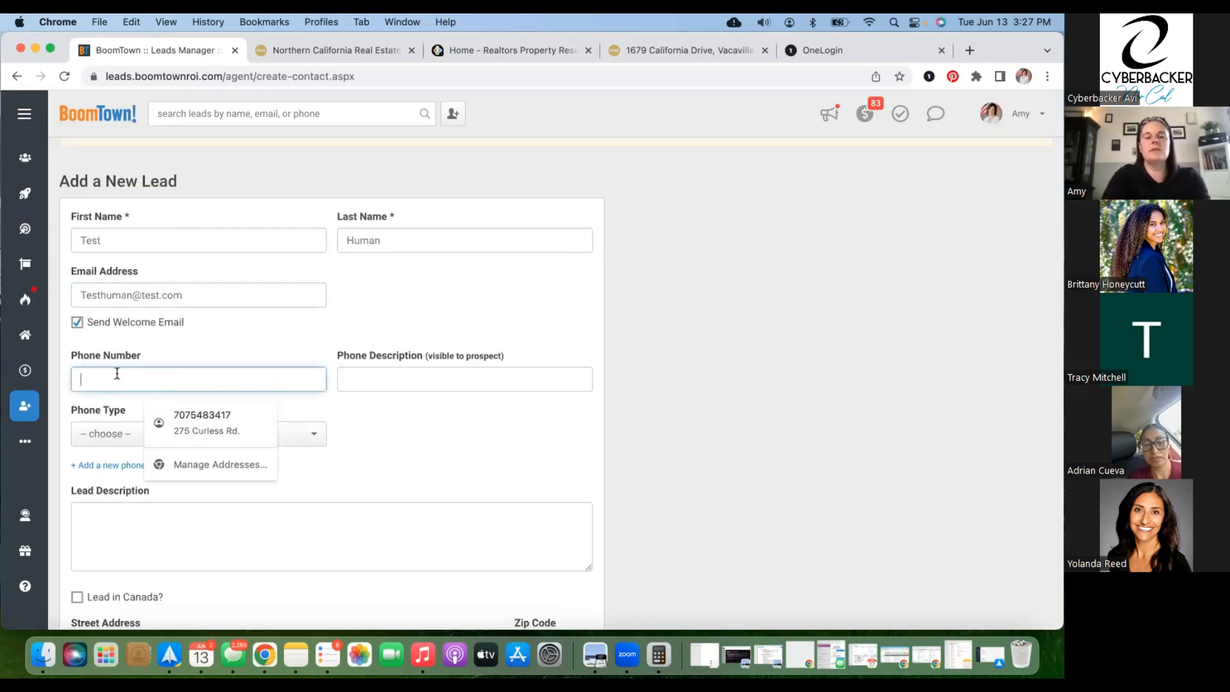
pyautogui.write('7071234')
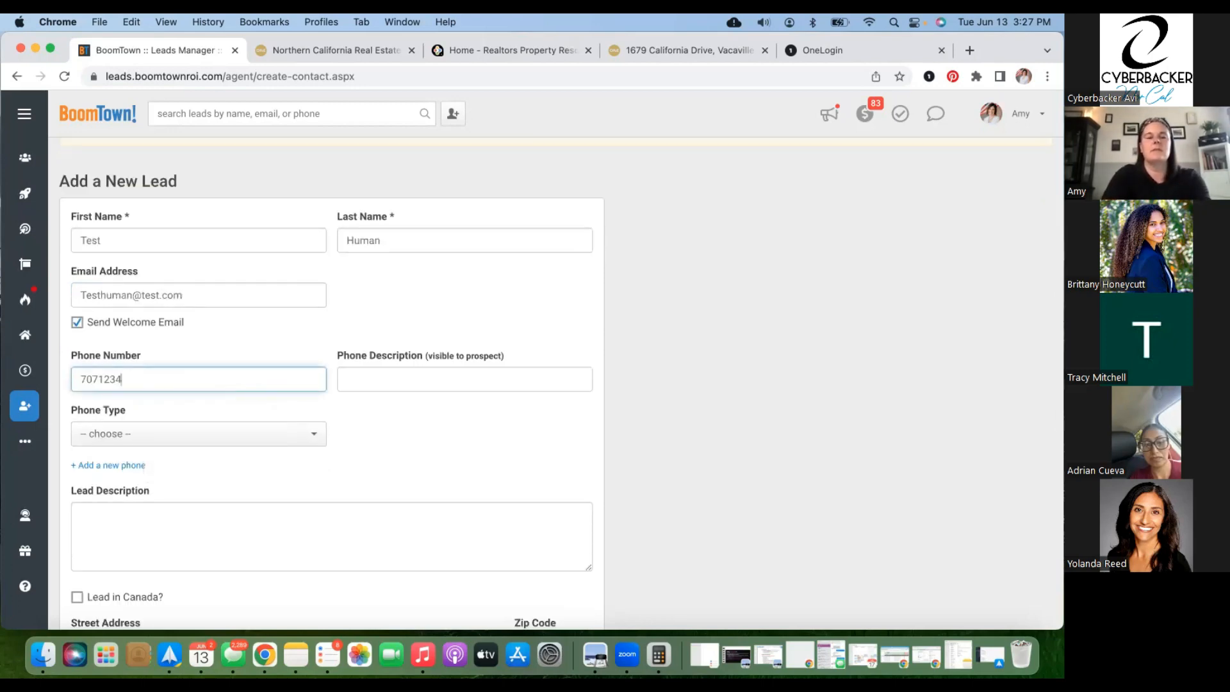
pyautogui.write('5667')
pyautogui.press('BackSpace')
pyautogui.press('BackSpace')
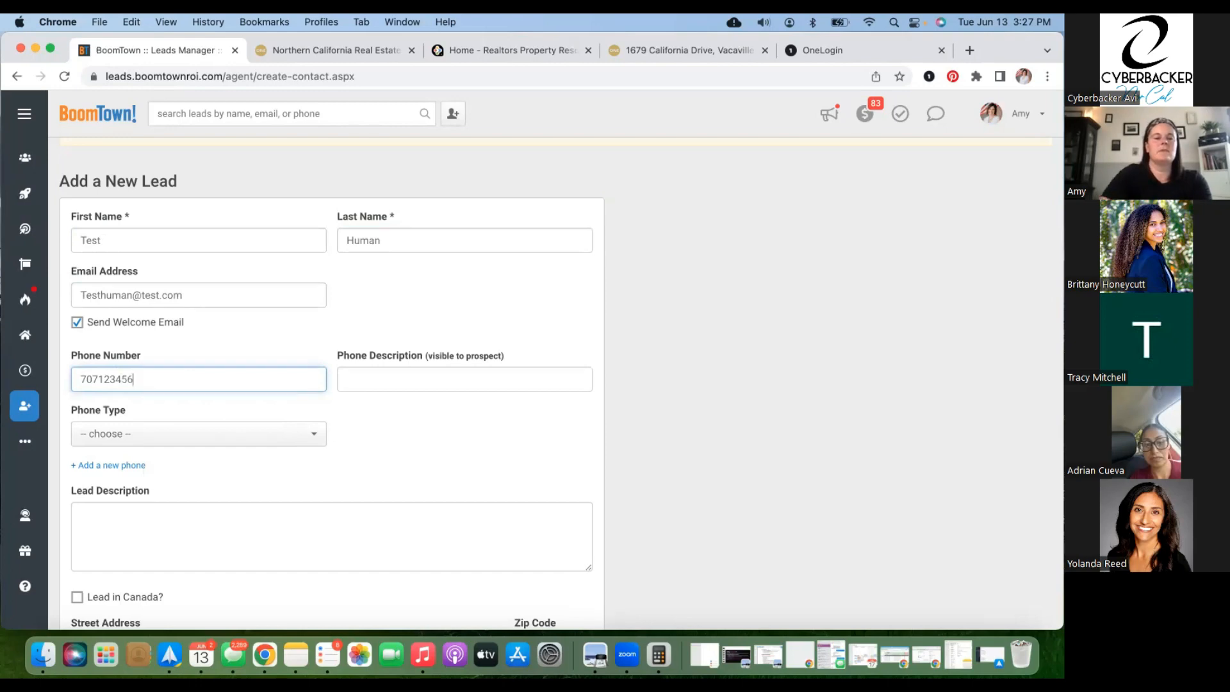
pyautogui.write('7')
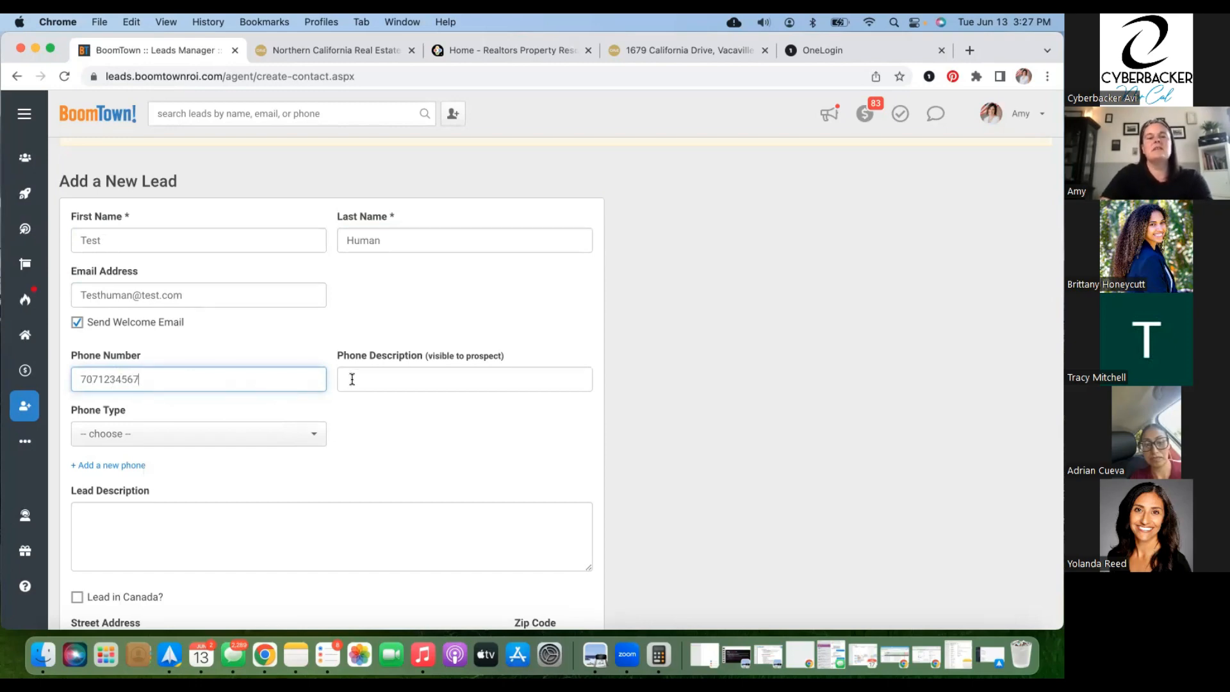
pyautogui.click(377, 378)
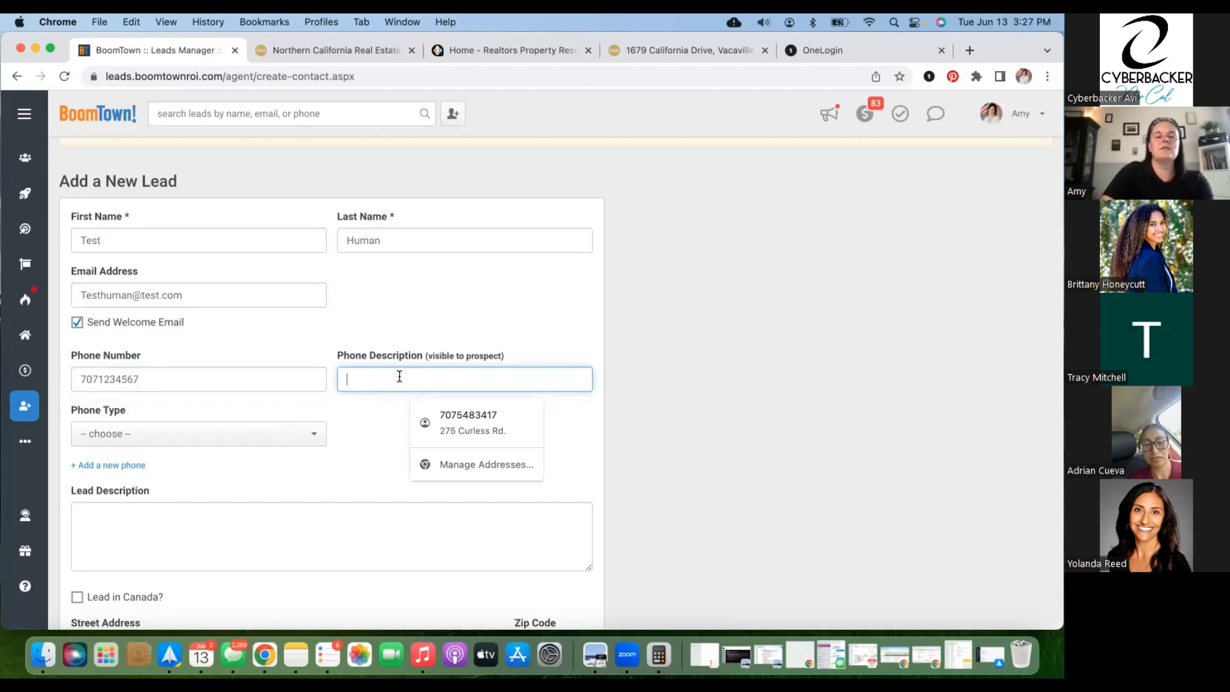
pyautogui.click(312, 438)
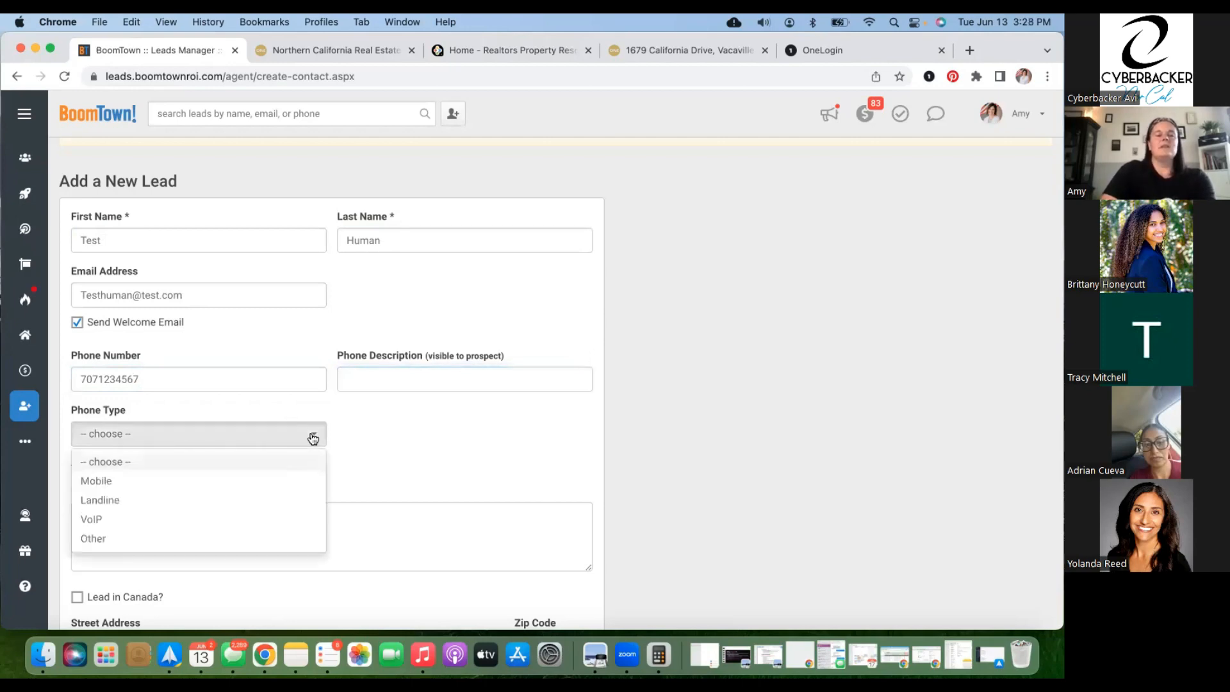
pyautogui.click(288, 477)
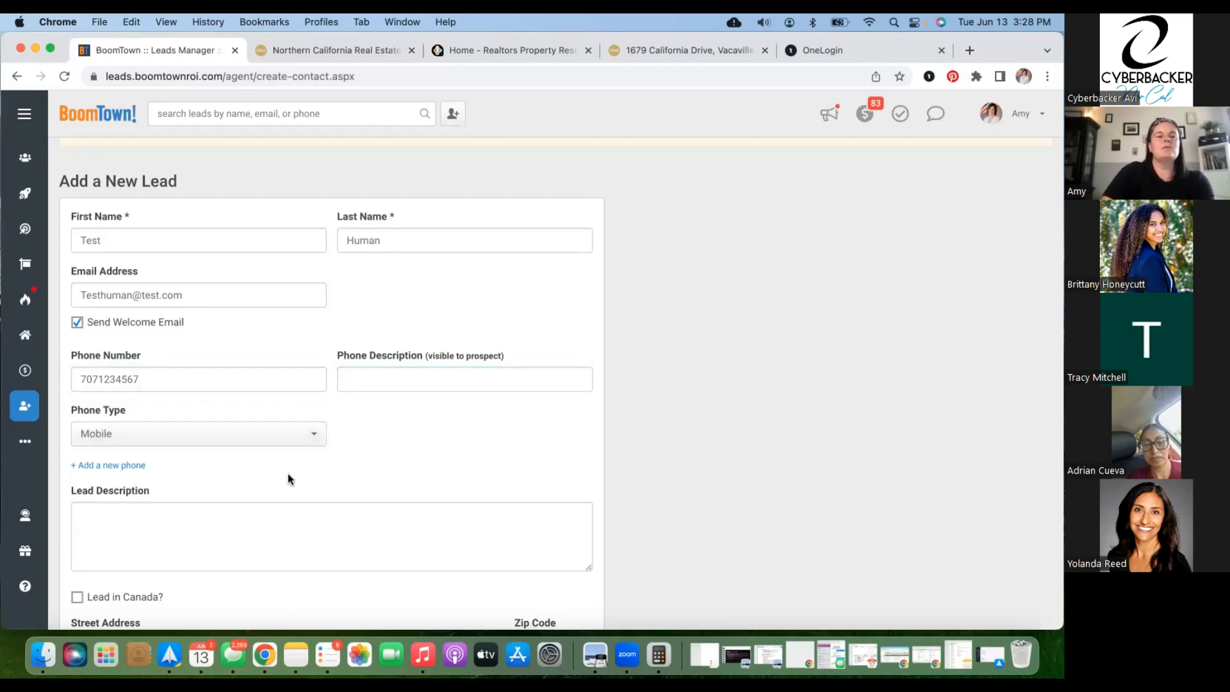
pyautogui.click(314, 434)
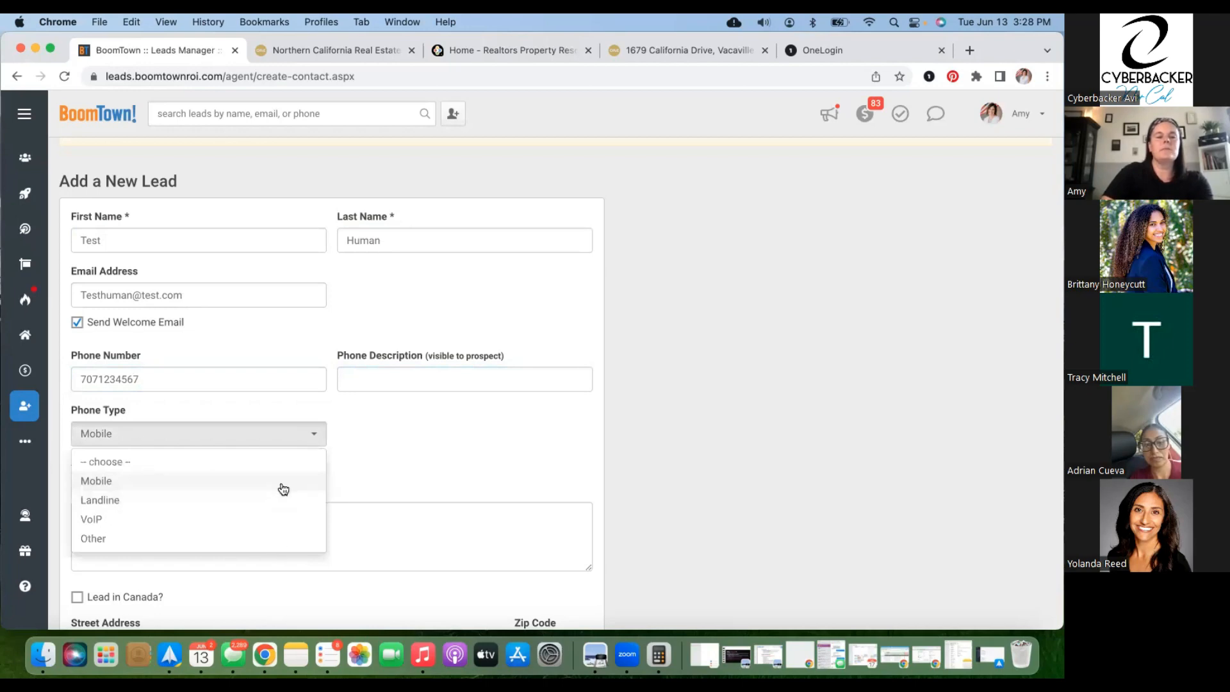
pyautogui.click(306, 461)
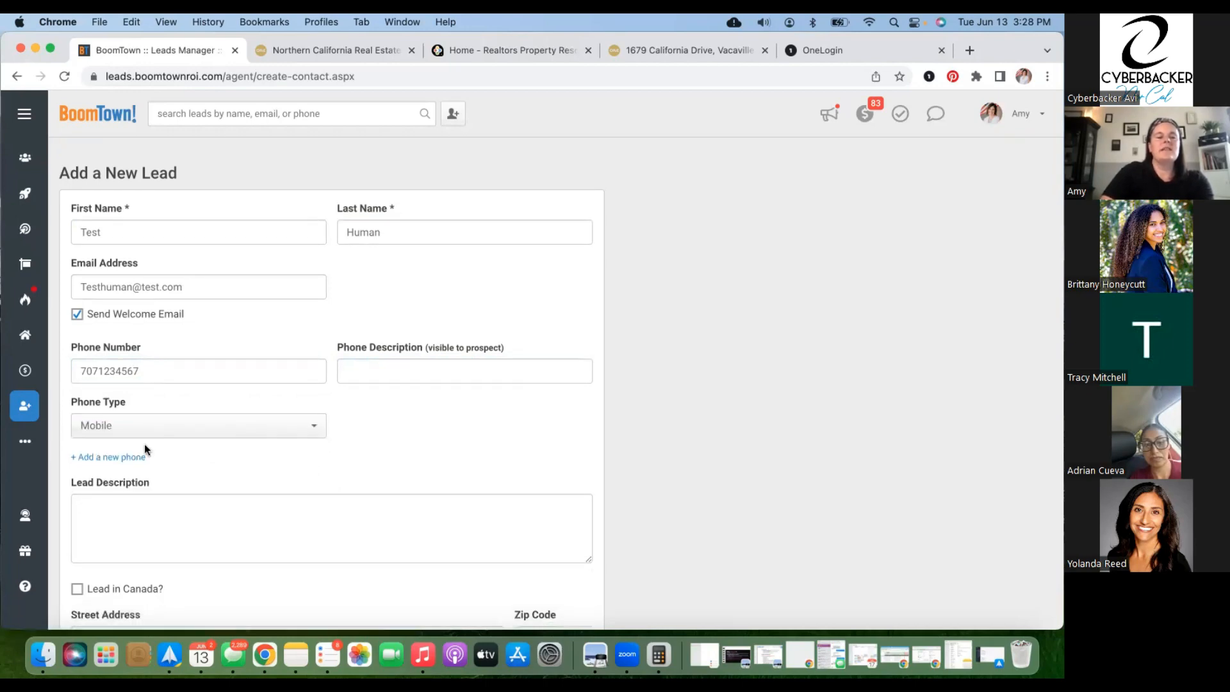
# Add a second phone entry to the new lead, fill in its phone number and set its type to Landline
pyautogui.scroll(-1, 123, 443)
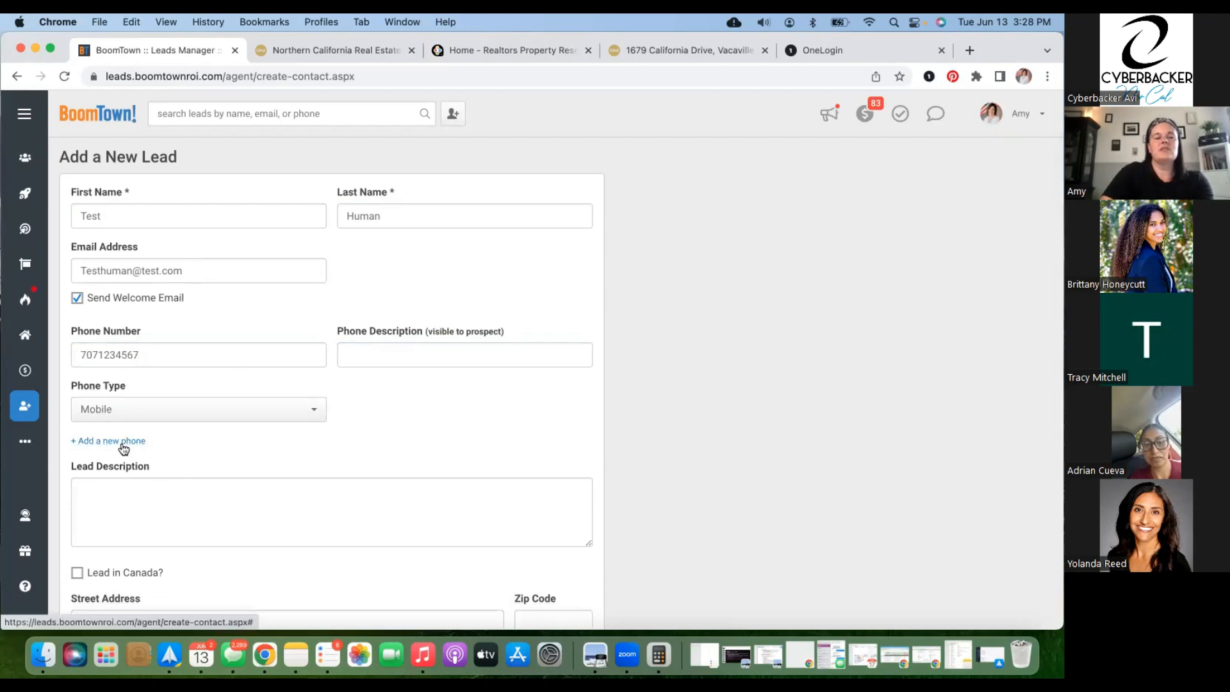
pyautogui.click(123, 442)
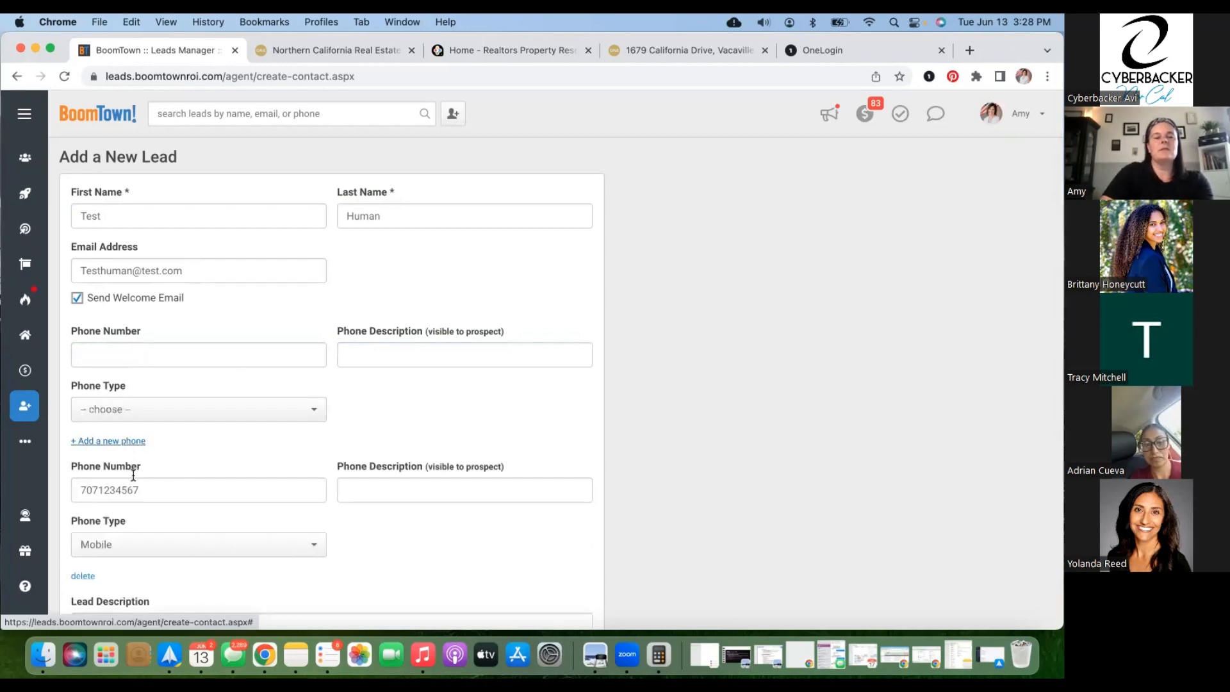
pyautogui.click(138, 353)
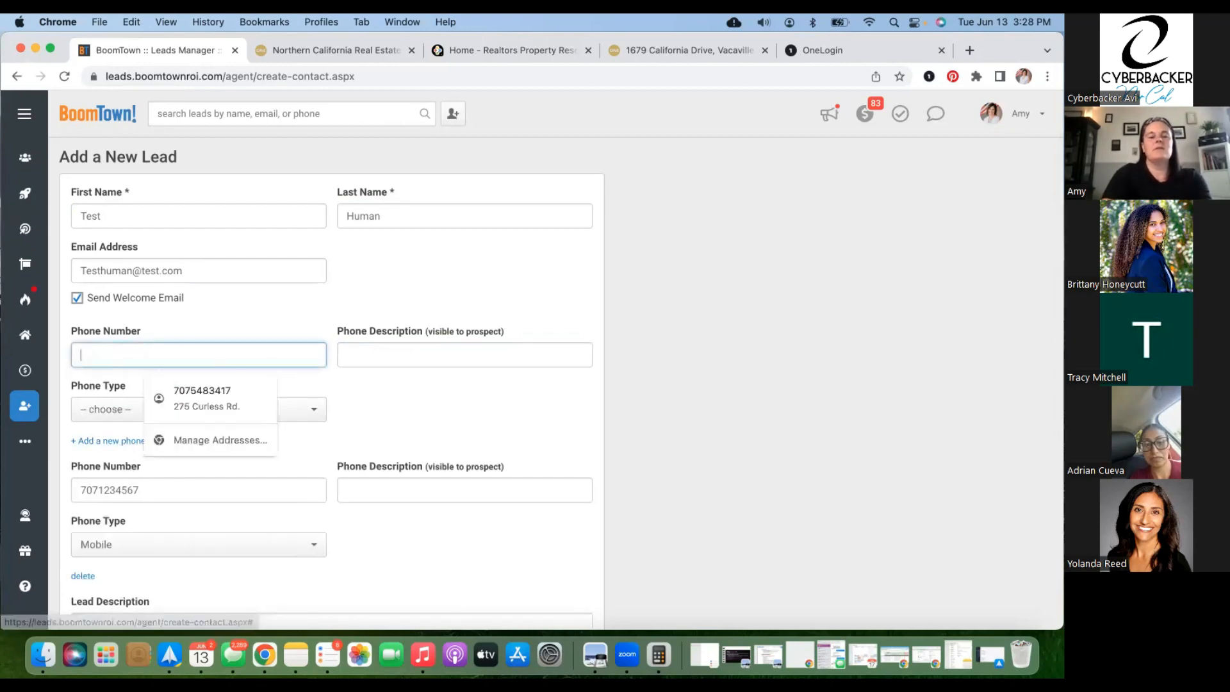
pyautogui.write('707')
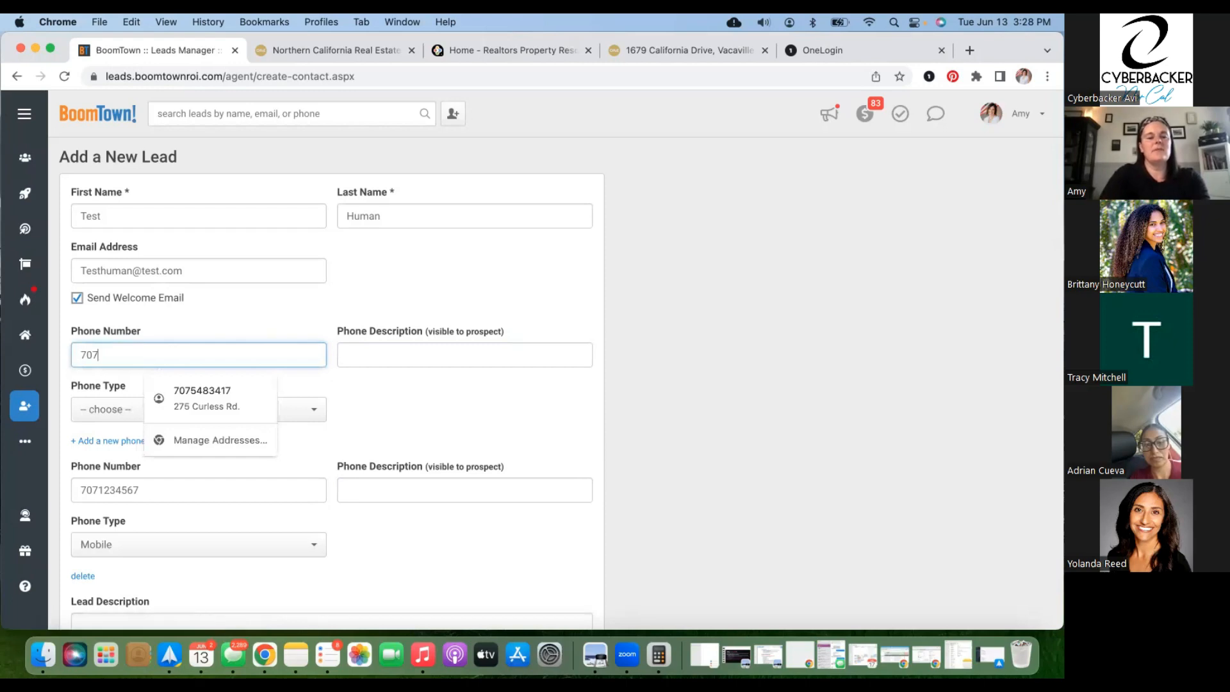
pyautogui.write('2345678')
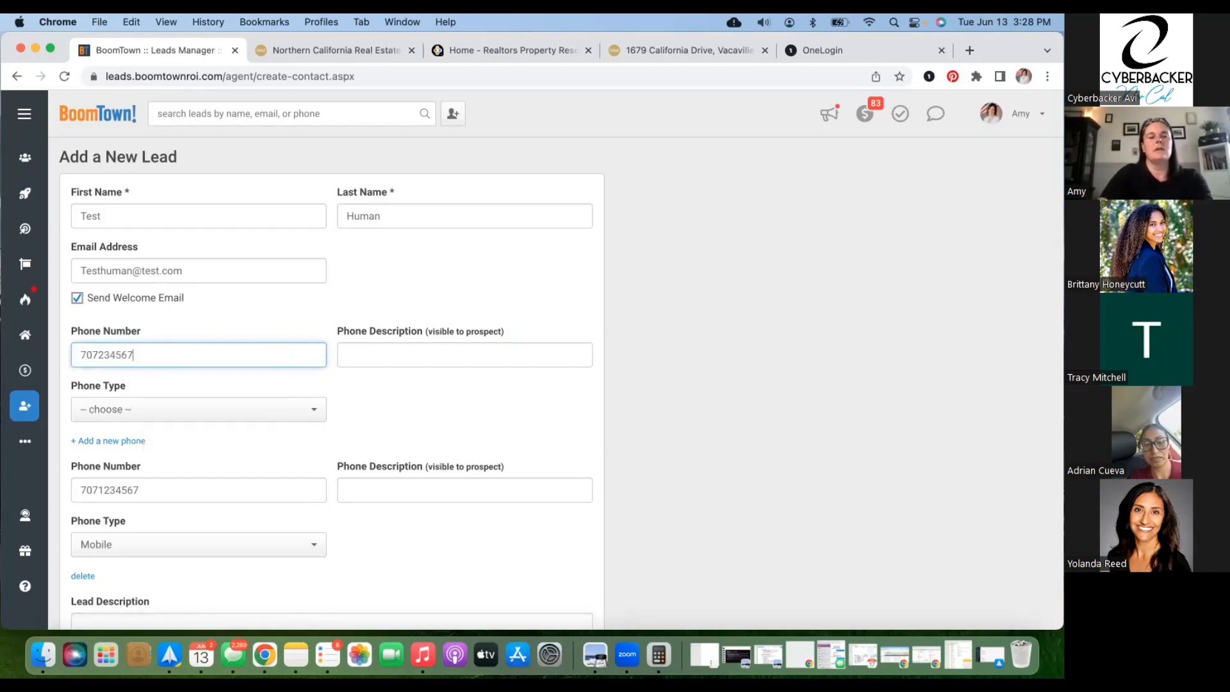
pyautogui.click(245, 414)
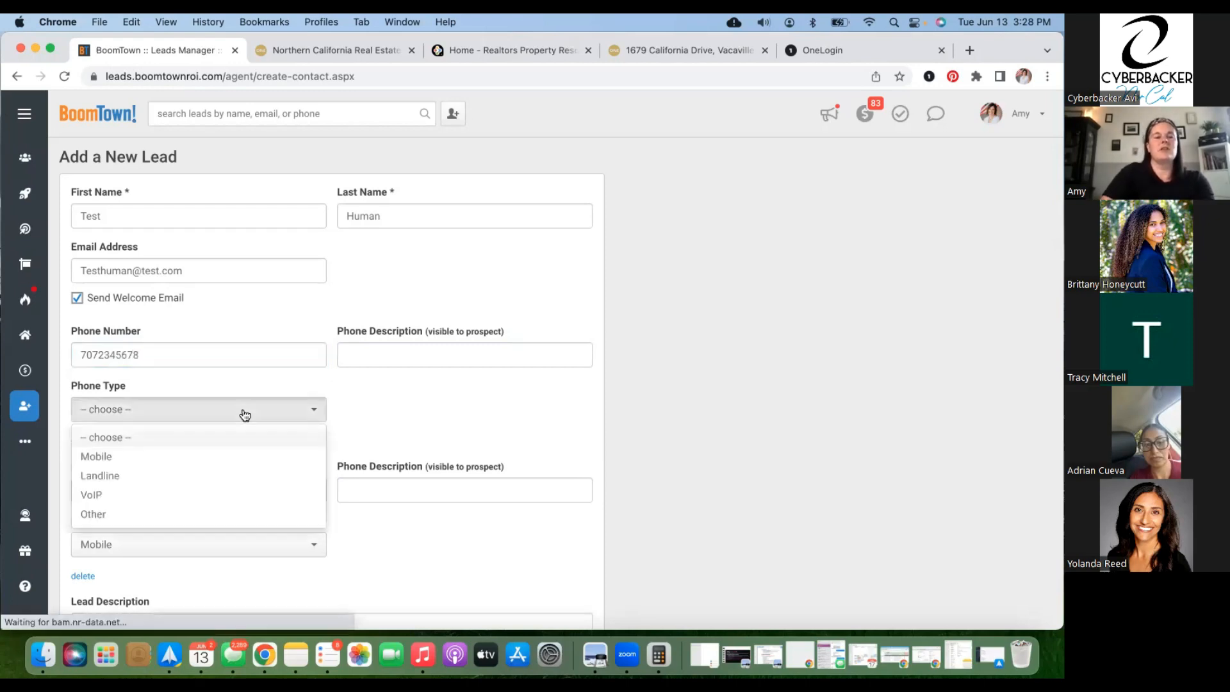
pyautogui.click(218, 477)
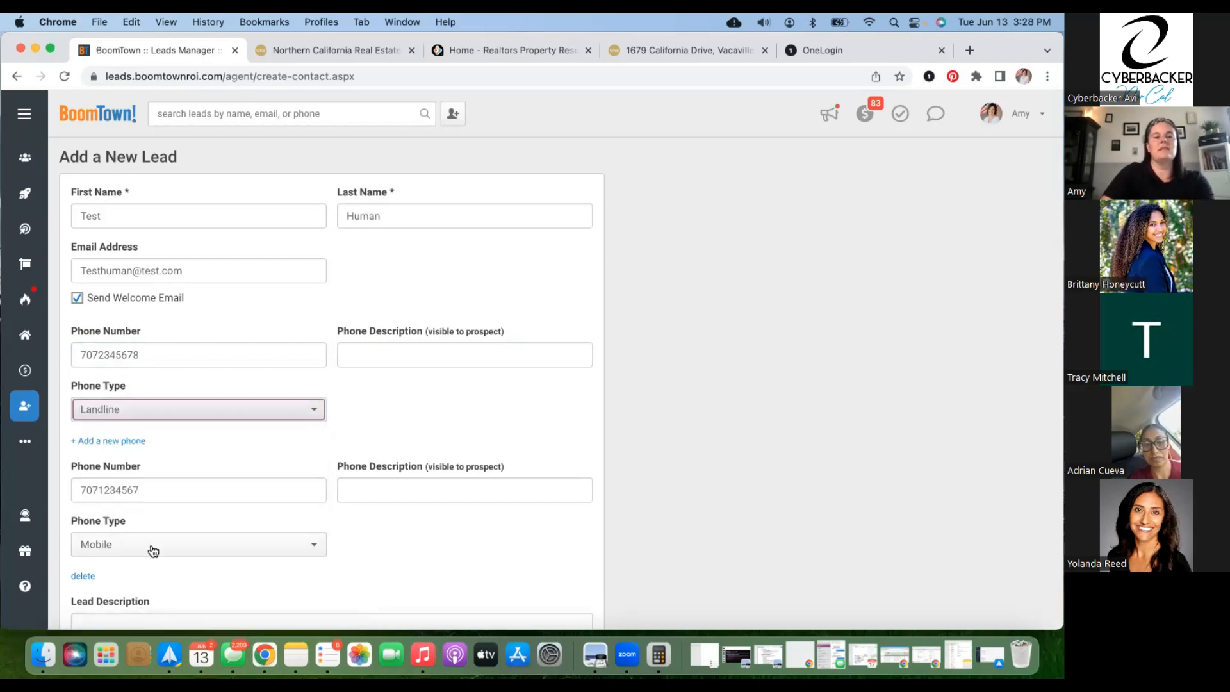
pyautogui.scroll(-1, 141, 516)
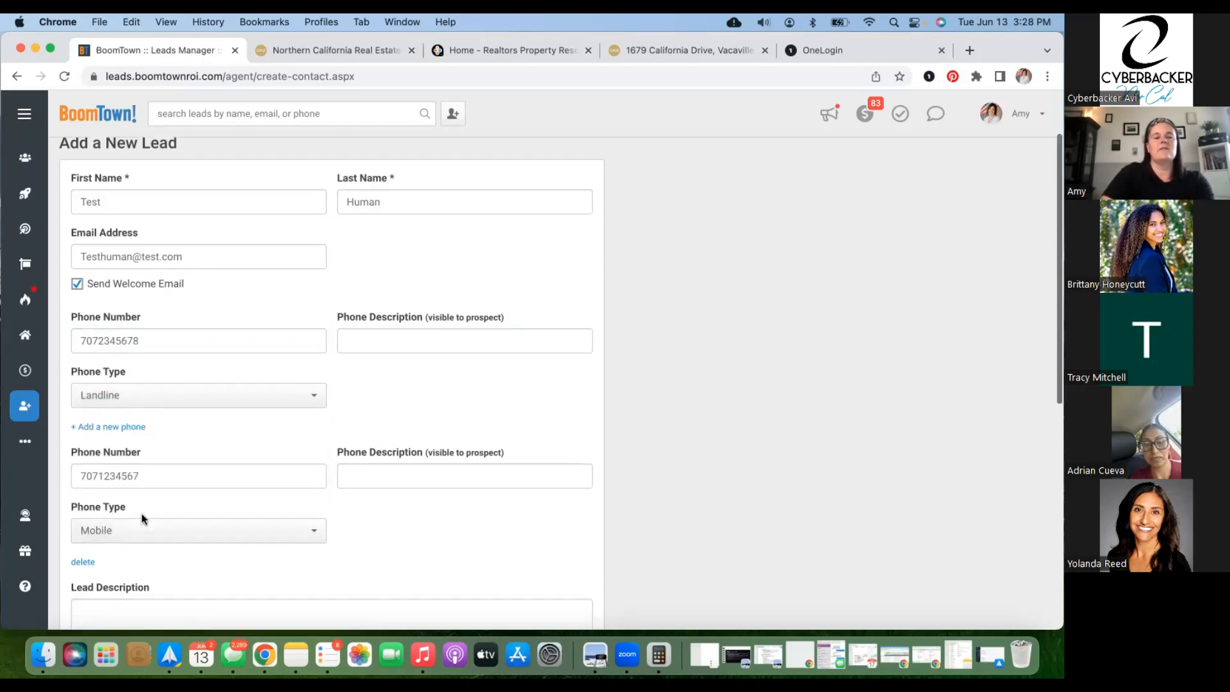
# Enter "Test Lead." as the new lead's description
pyautogui.scroll(-2, 141, 517)
pyautogui.scroll(-3, 142, 514)
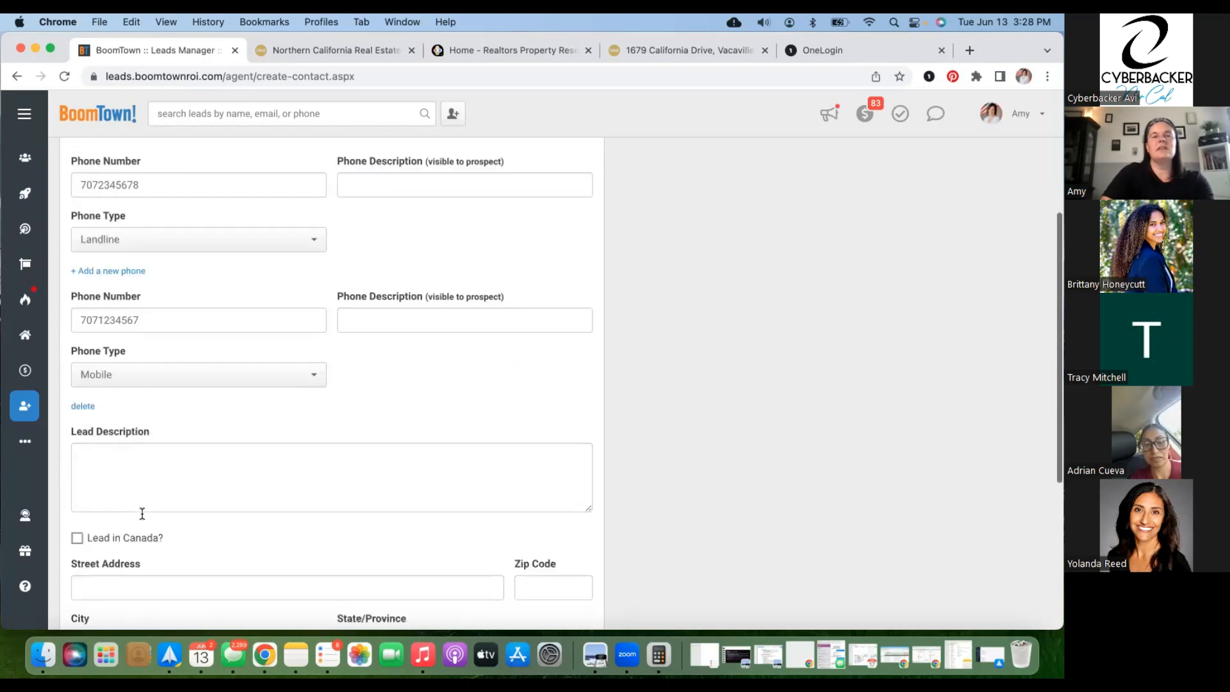
pyautogui.click(143, 513)
pyautogui.write('T')
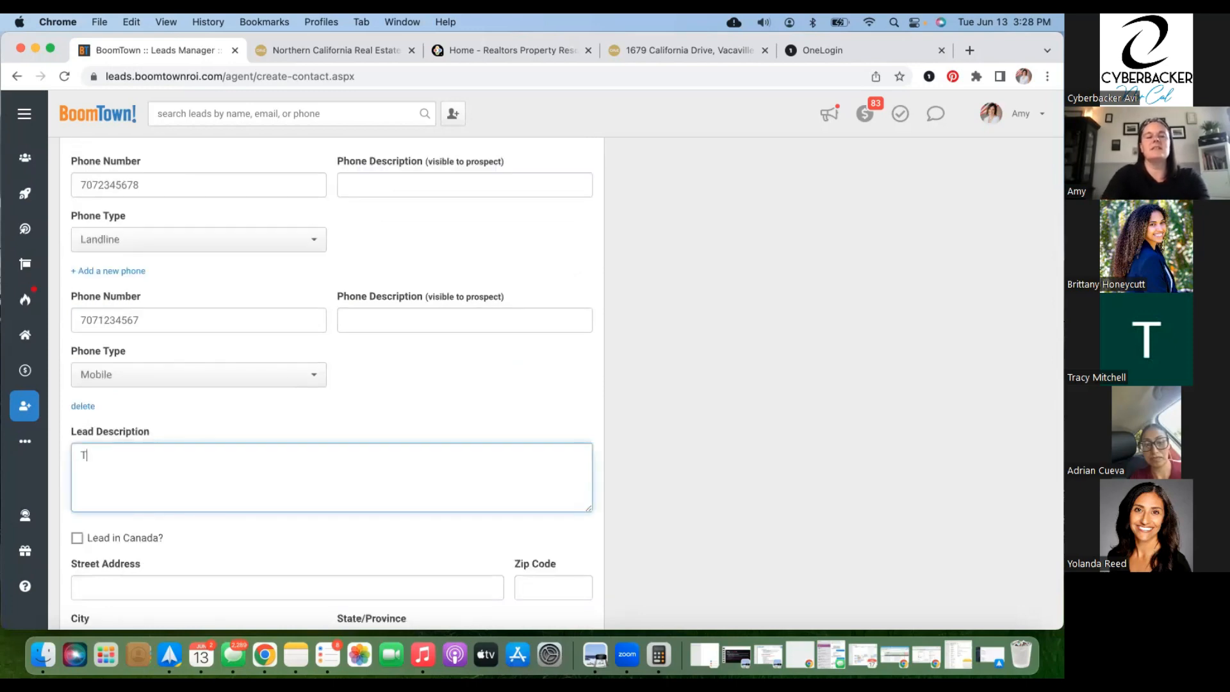
pyautogui.write('est Lead')
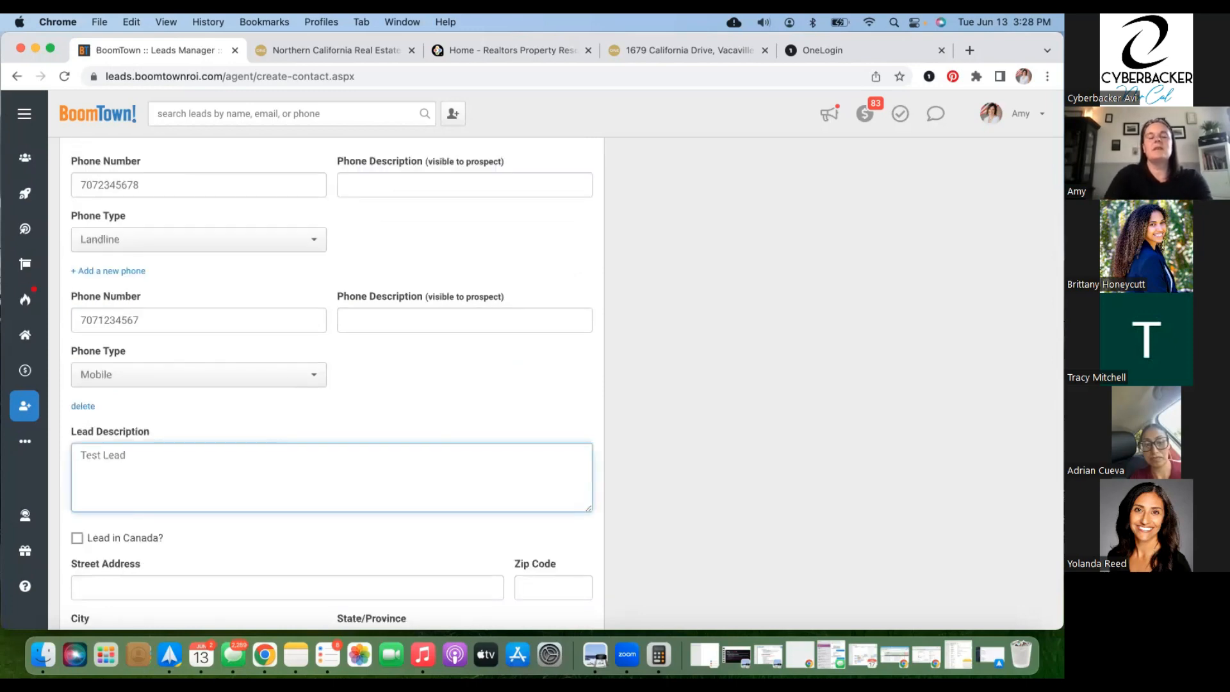
pyautogui.write('.  o')
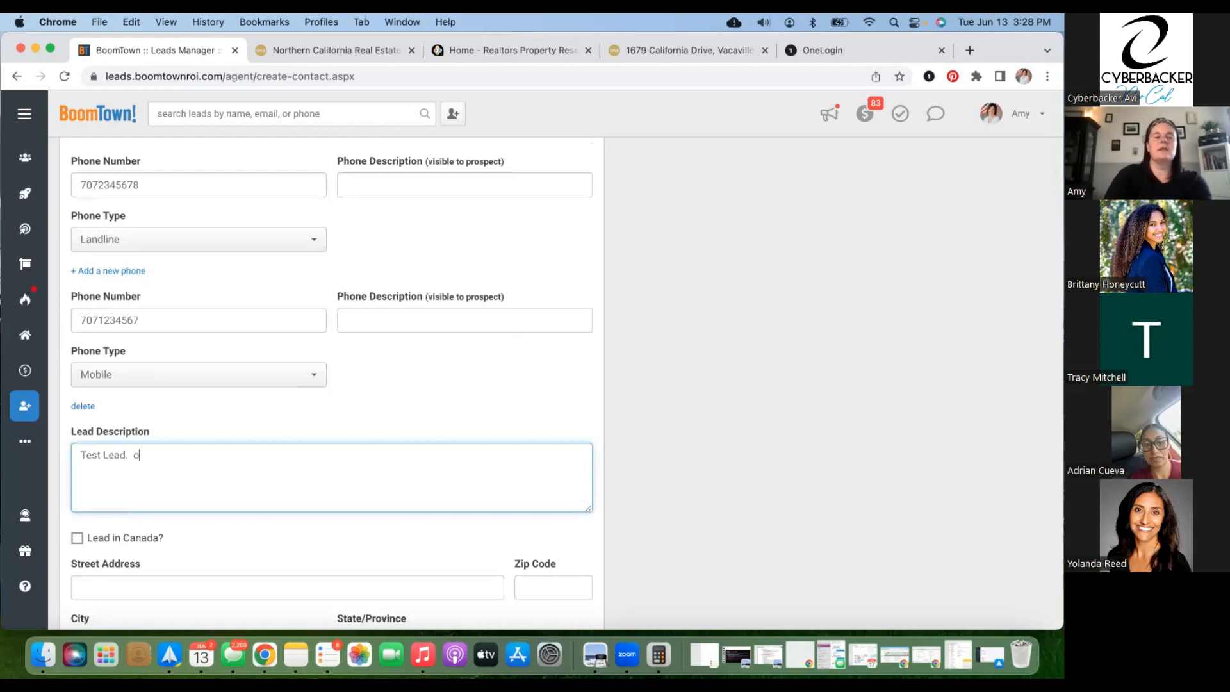
pyautogui.press('BackSpace')
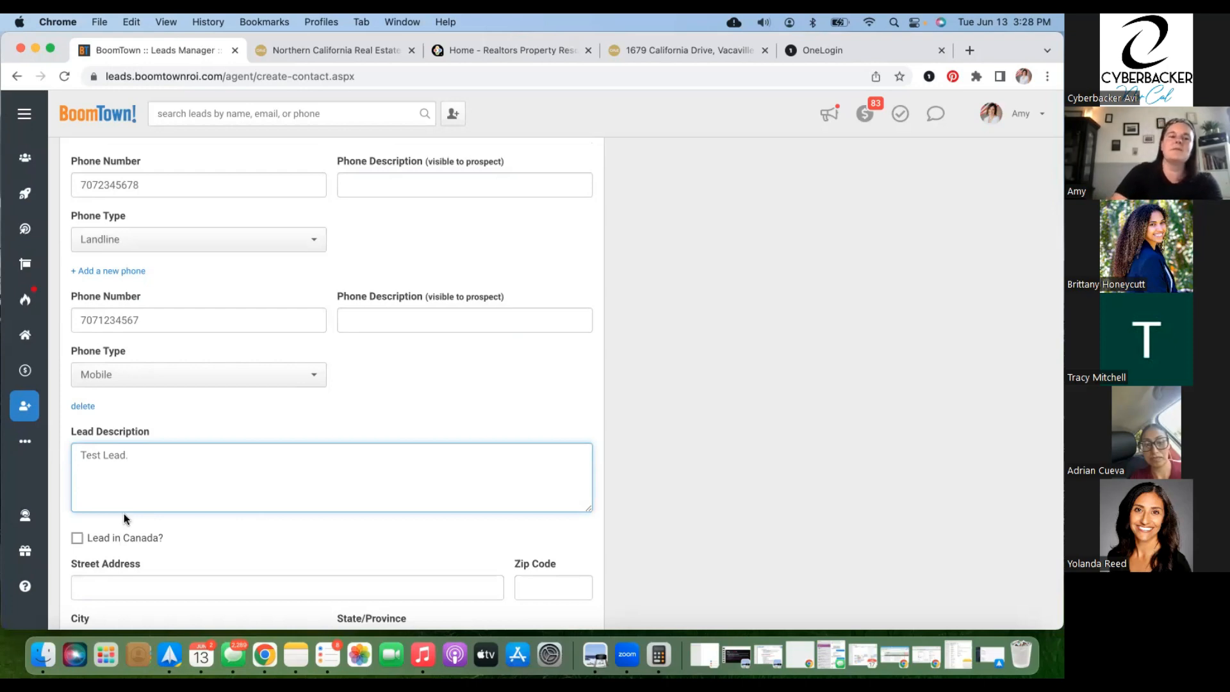
# Fill in the new lead's street address, city, state and zip code with the sample address
pyautogui.scroll(1, 124, 513)
pyautogui.scroll(-5, 124, 514)
pyautogui.scroll(-1, 124, 513)
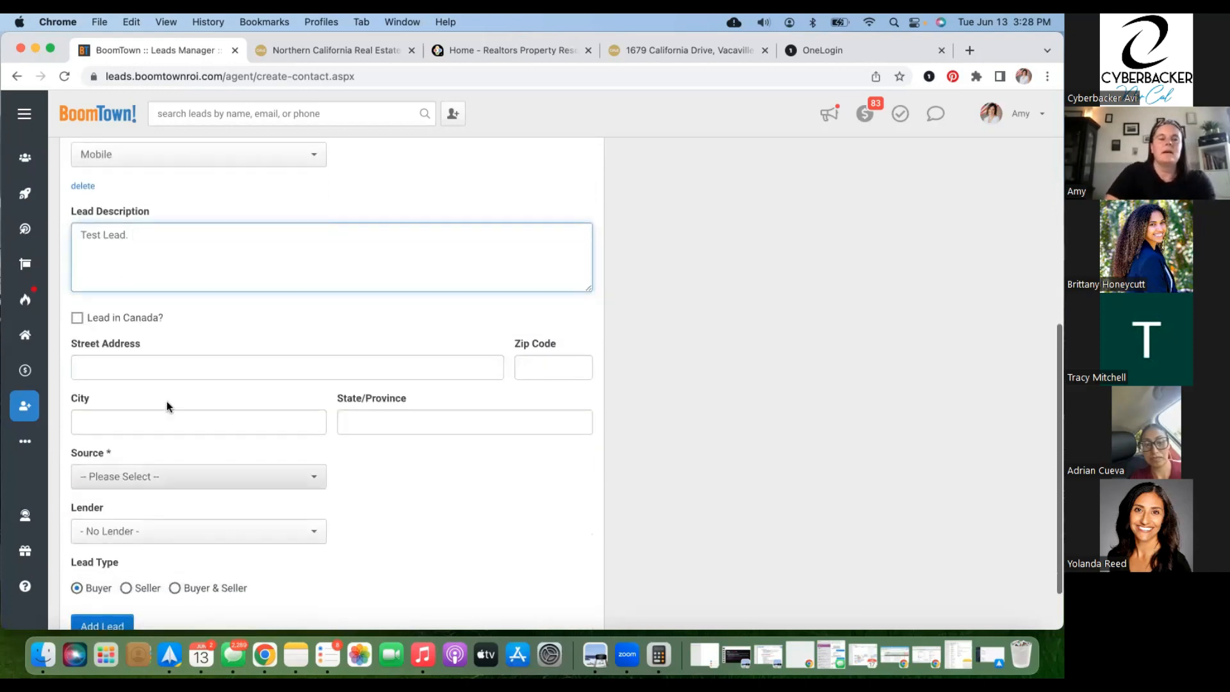
pyautogui.click(172, 364)
pyautogui.write('123 samp')
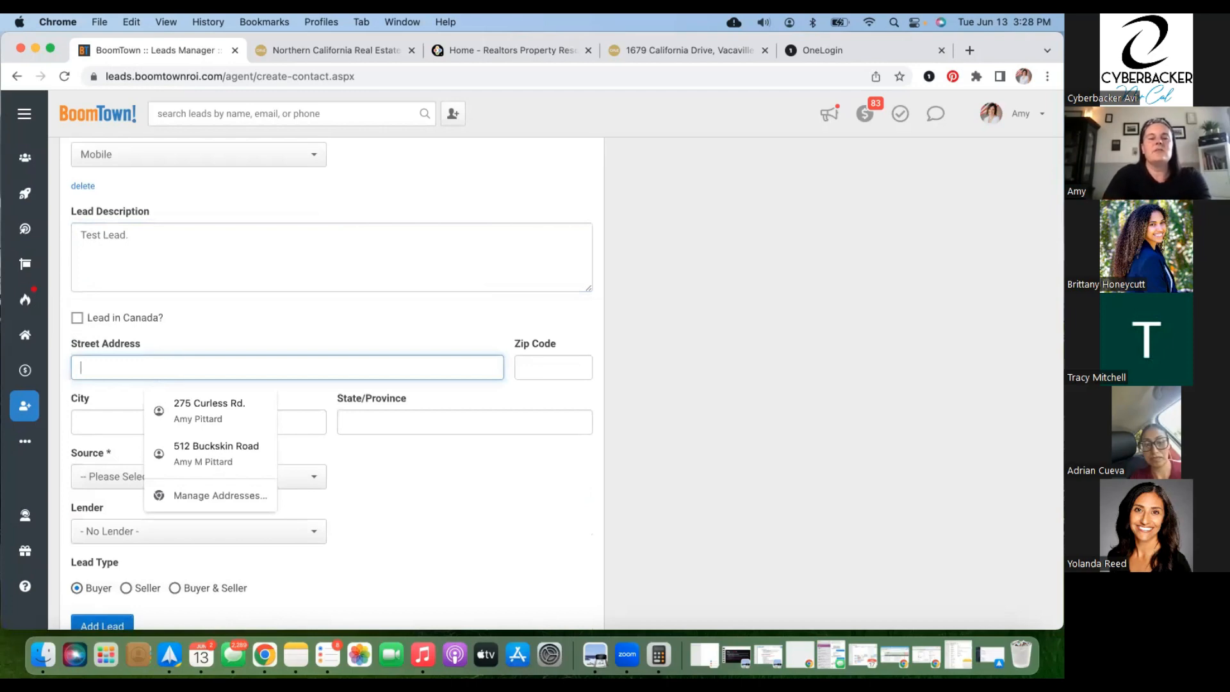
pyautogui.write('le St.')
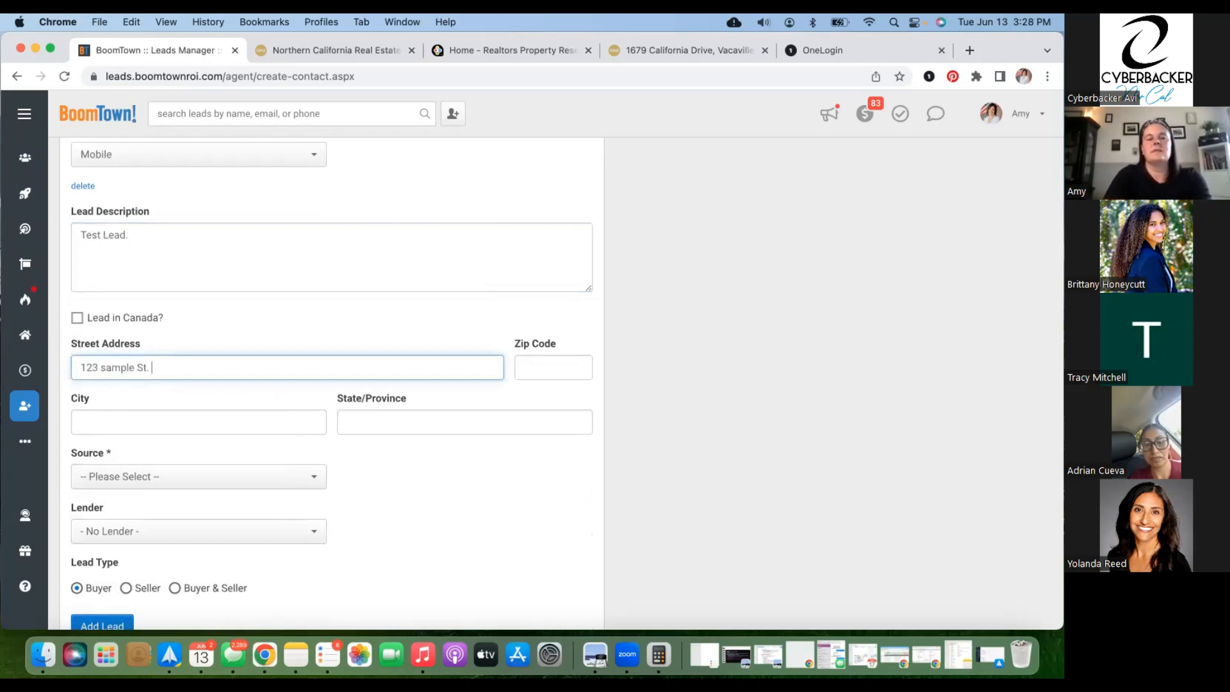
pyautogui.press('Tab')
pyautogui.press('Tab')
pyautogui.write('Vacaville')
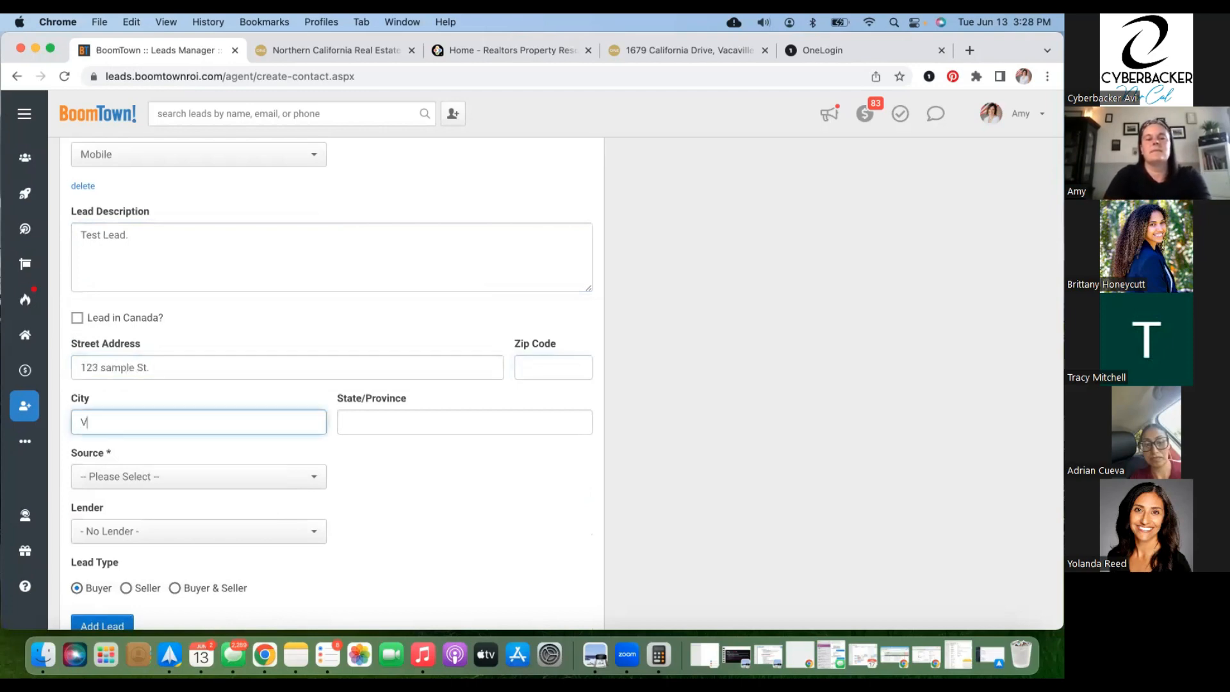
pyautogui.press('Tab')
pyautogui.write('CA')
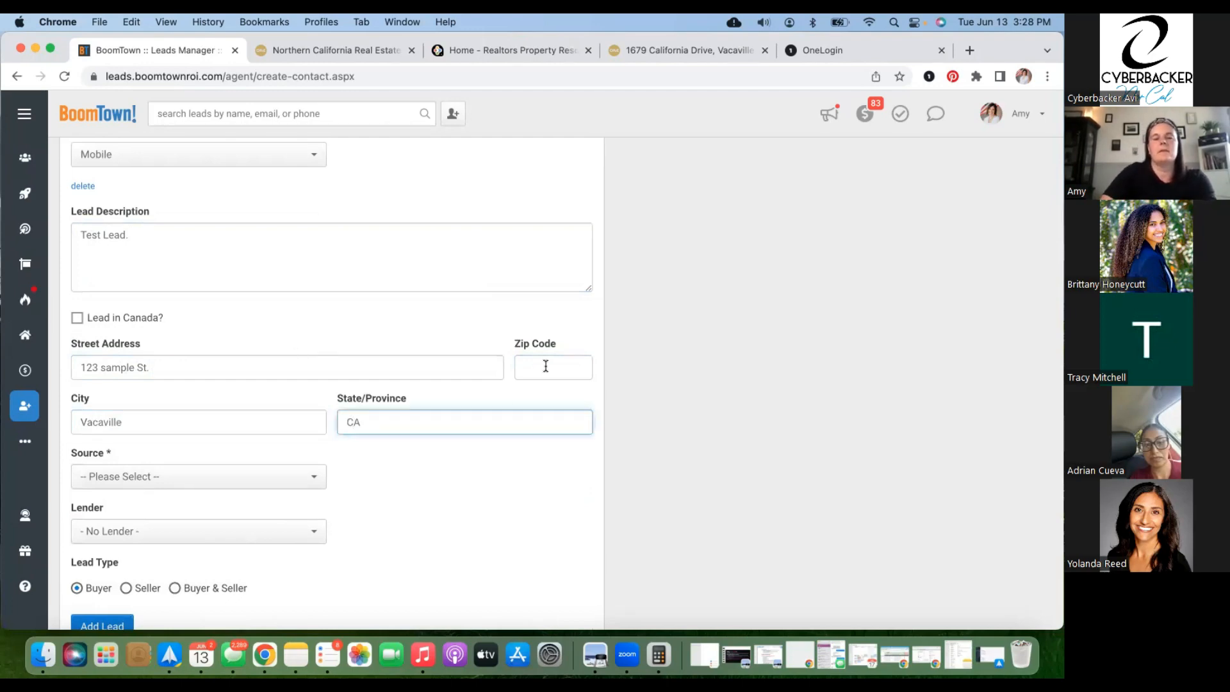
pyautogui.click(546, 366)
pyautogui.write('95688')
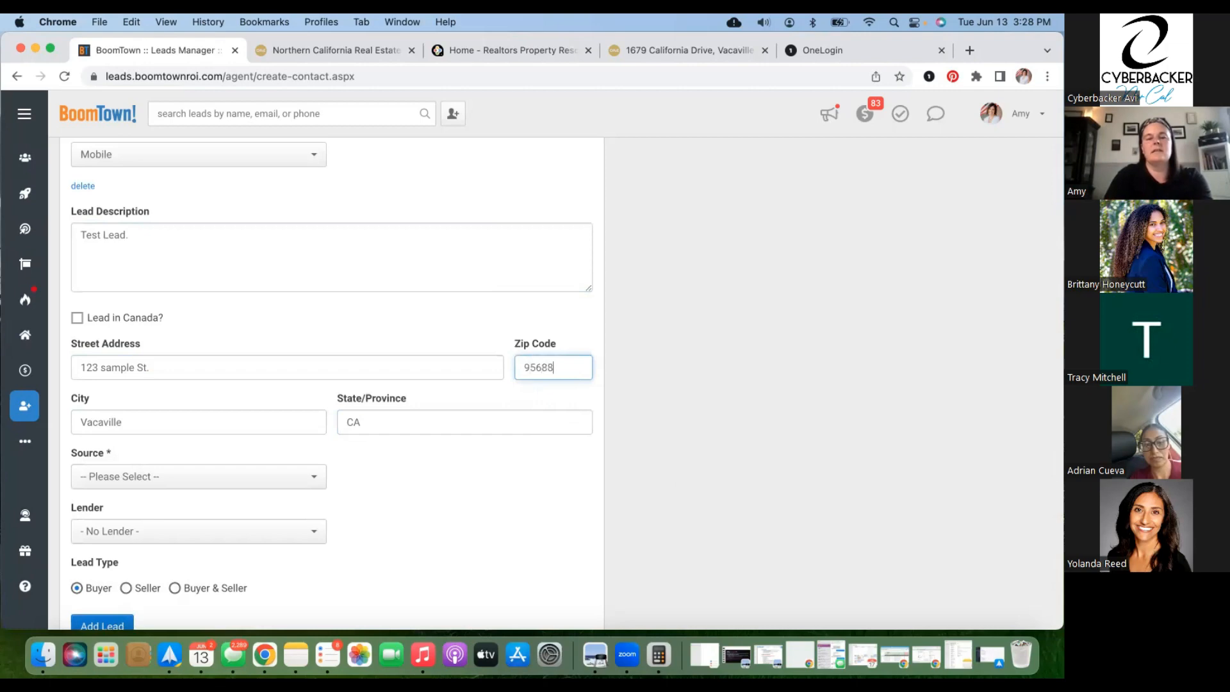
pyautogui.press('Tab')
# Open the source choices for the new lead and look through them as far as the entries around Open House
pyautogui.click(292, 478)
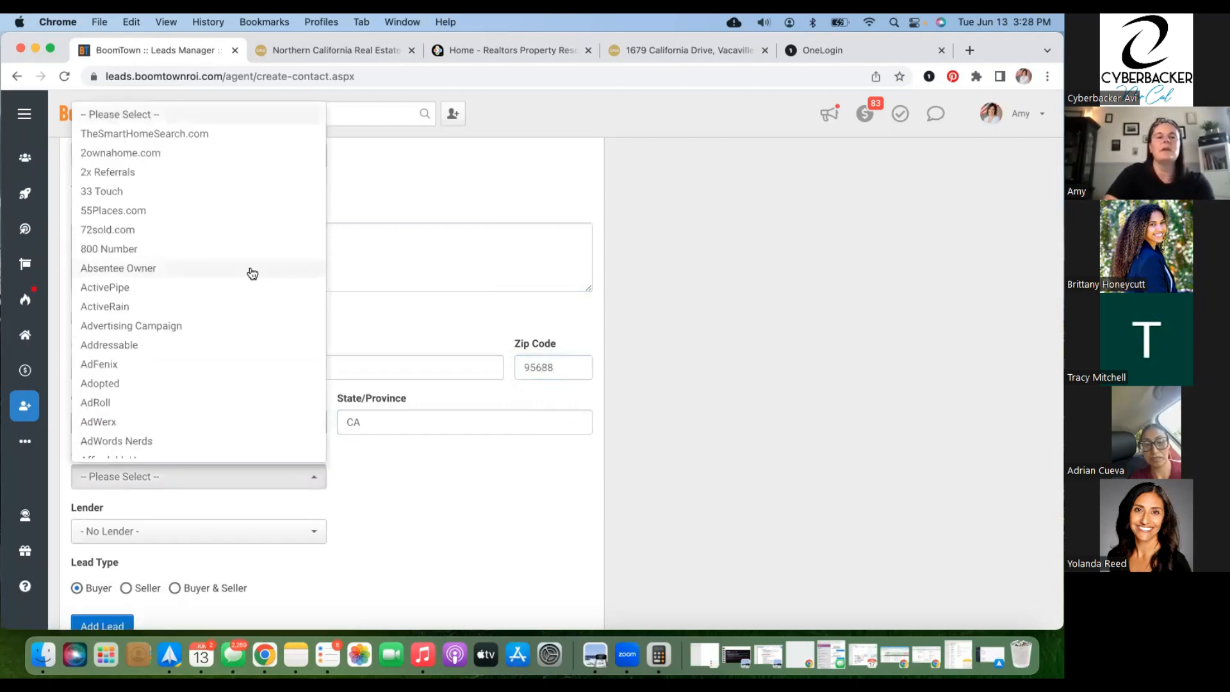
pyautogui.scroll(5, 252, 273)
pyautogui.scroll(-10, 248, 272)
pyautogui.scroll(-20, 192, 491)
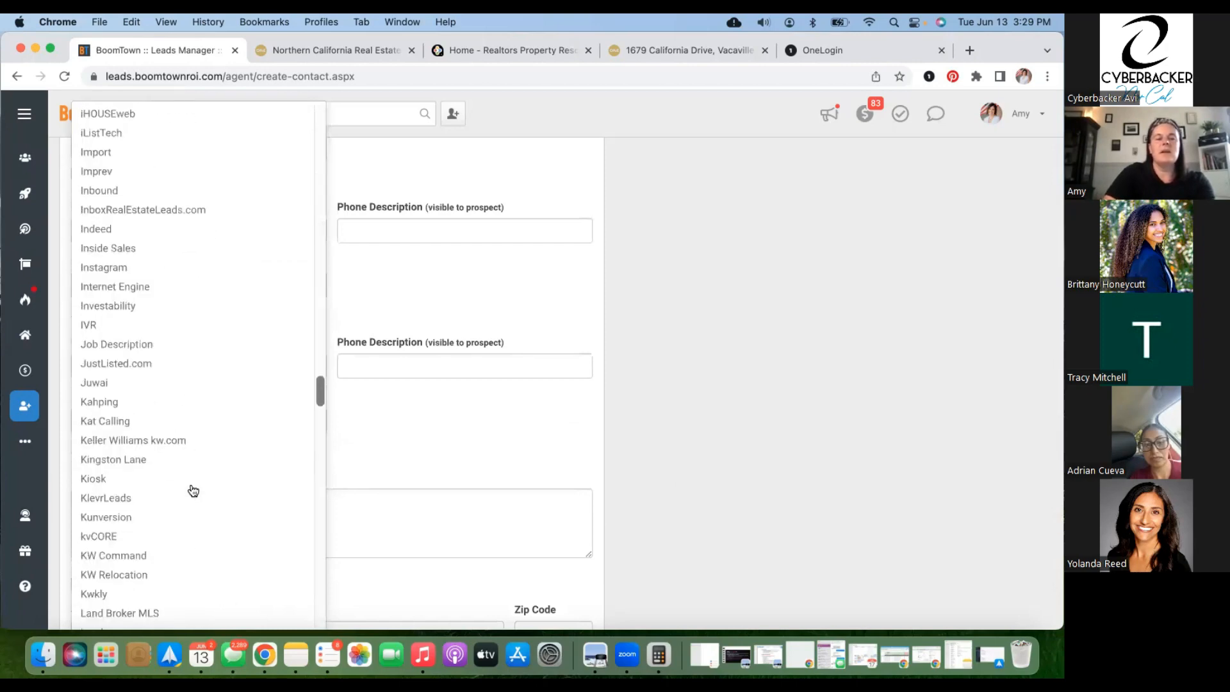
pyautogui.scroll(10, 192, 494)
pyautogui.scroll(-12, 192, 498)
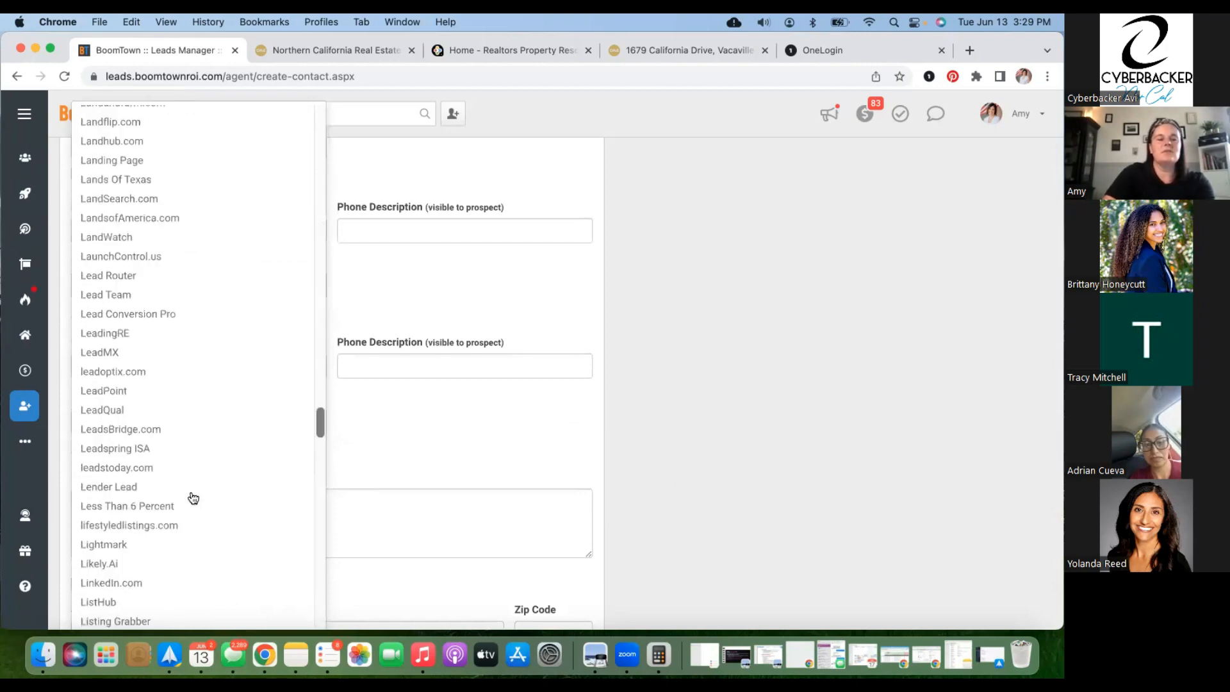
pyautogui.scroll(-15, 193, 498)
pyautogui.scroll(-10, 182, 334)
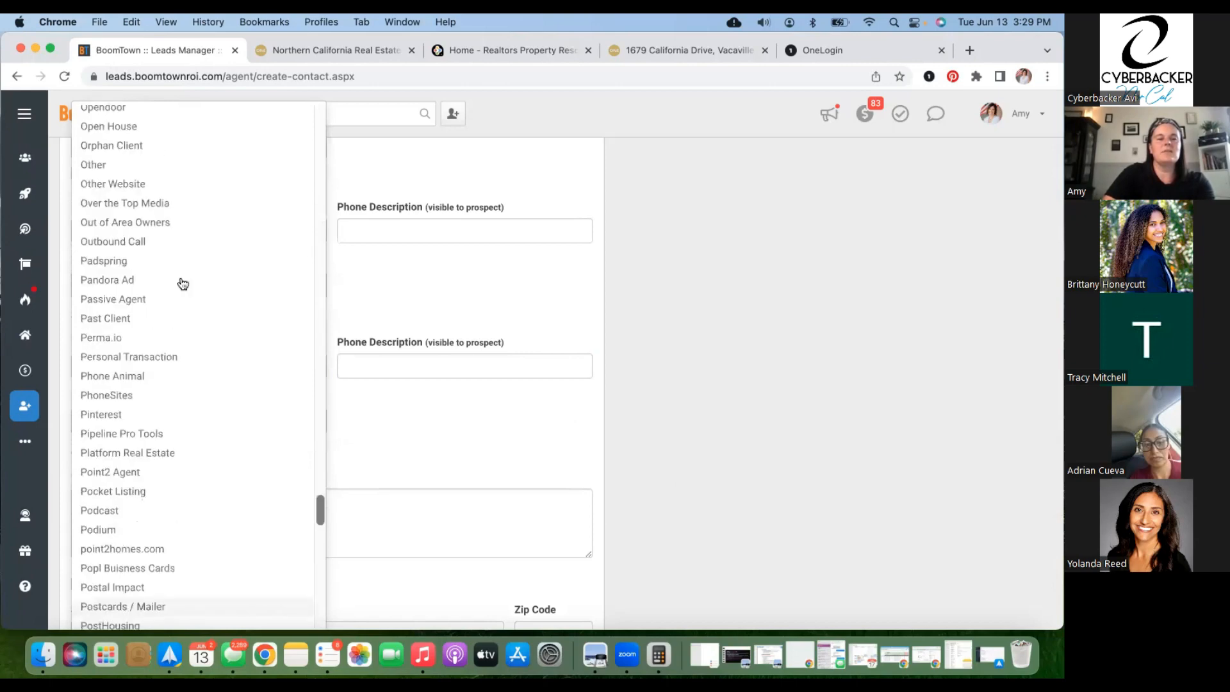
pyautogui.scroll(3, 176, 262)
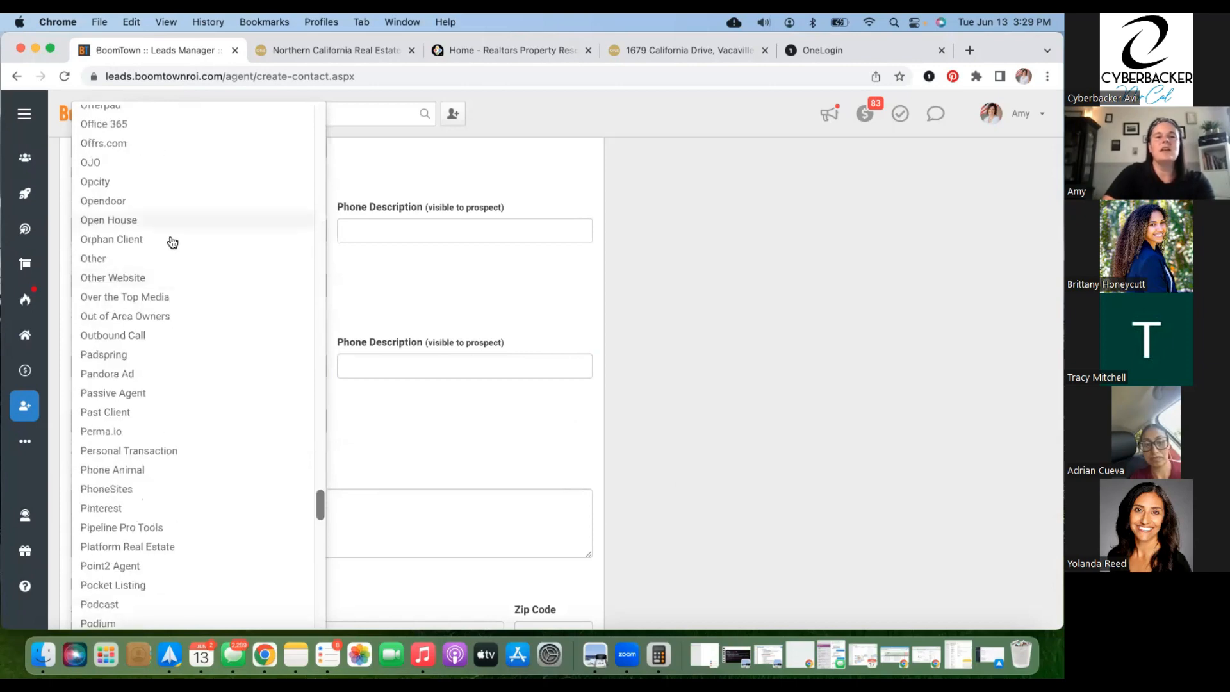
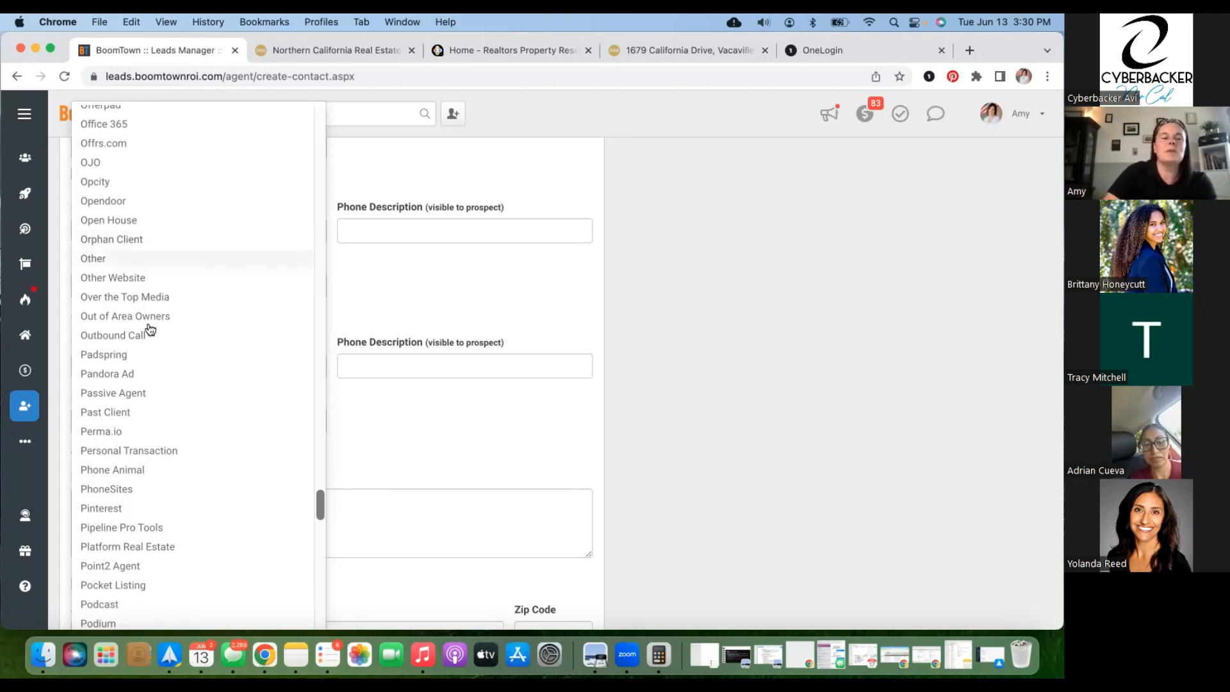
# Set the new lead's source to Sphere Of Influence
pyautogui.scroll(-5, 155, 405)
pyautogui.scroll(-13, 154, 400)
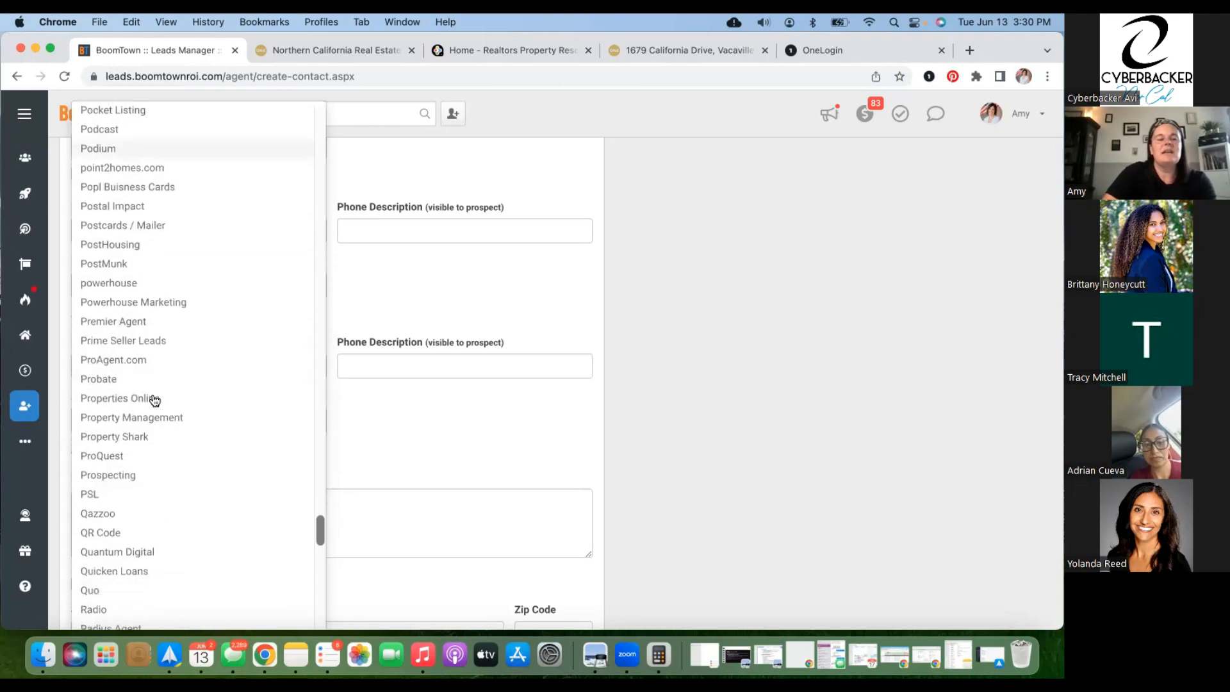
pyautogui.scroll(-20, 155, 400)
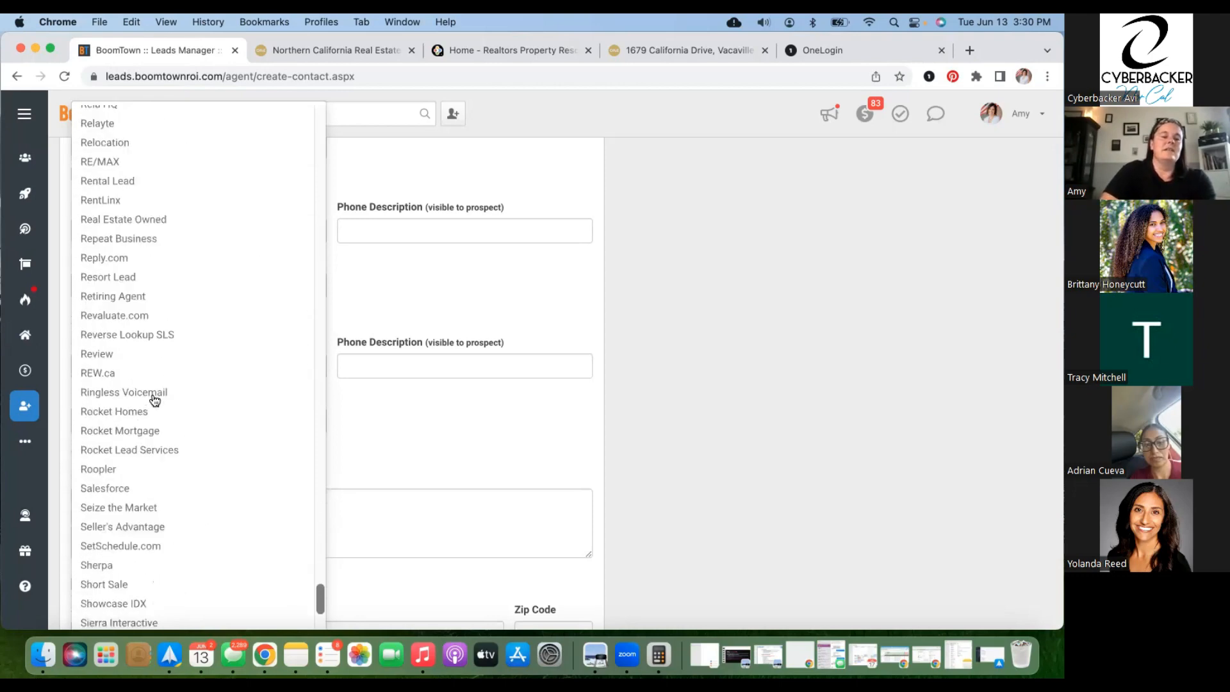
pyautogui.scroll(-20, 154, 400)
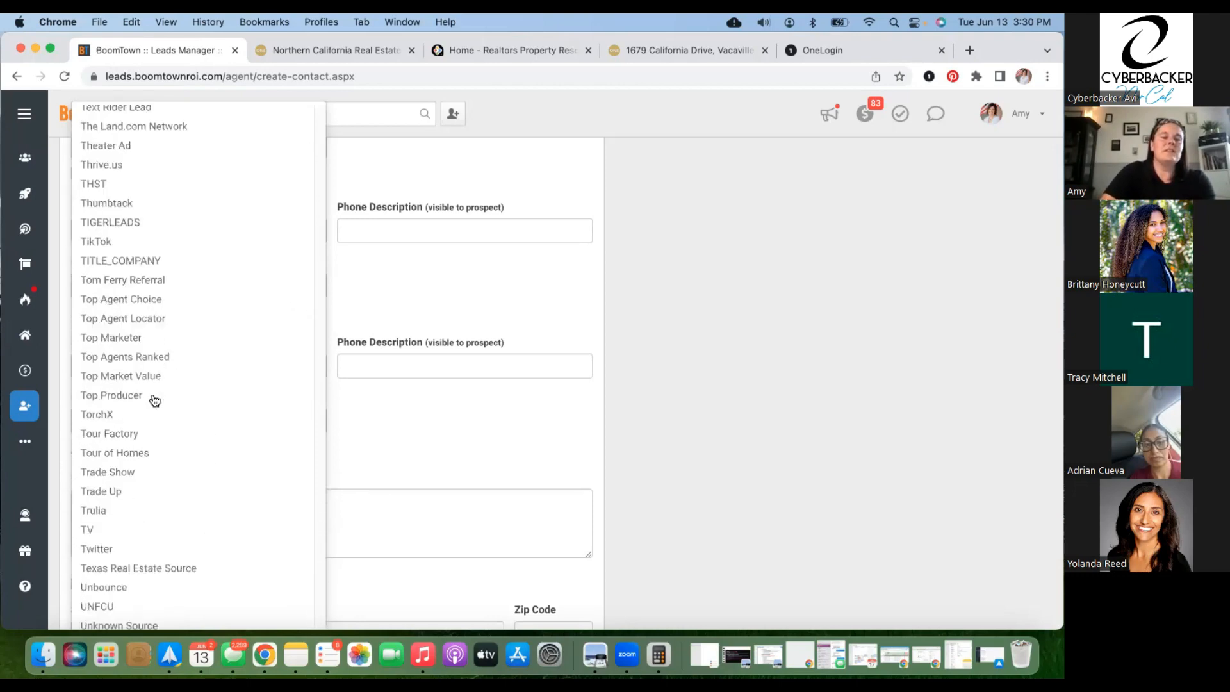
pyautogui.scroll(-16, 154, 401)
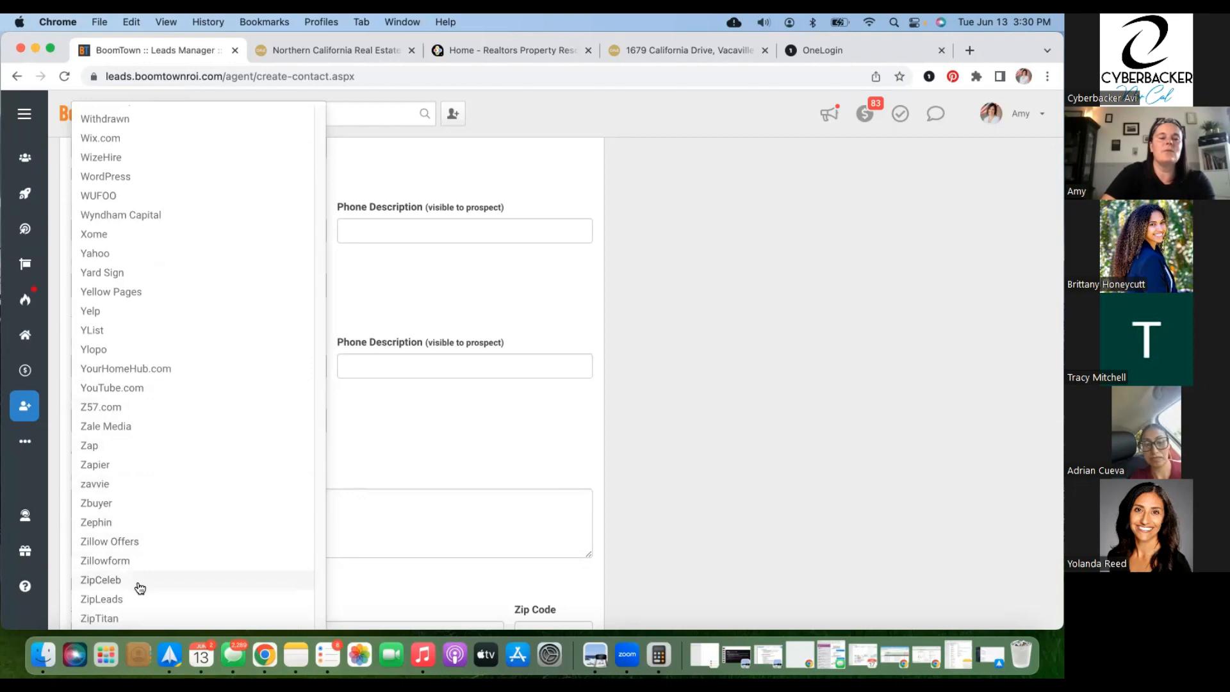
pyautogui.scroll(-1, 138, 583)
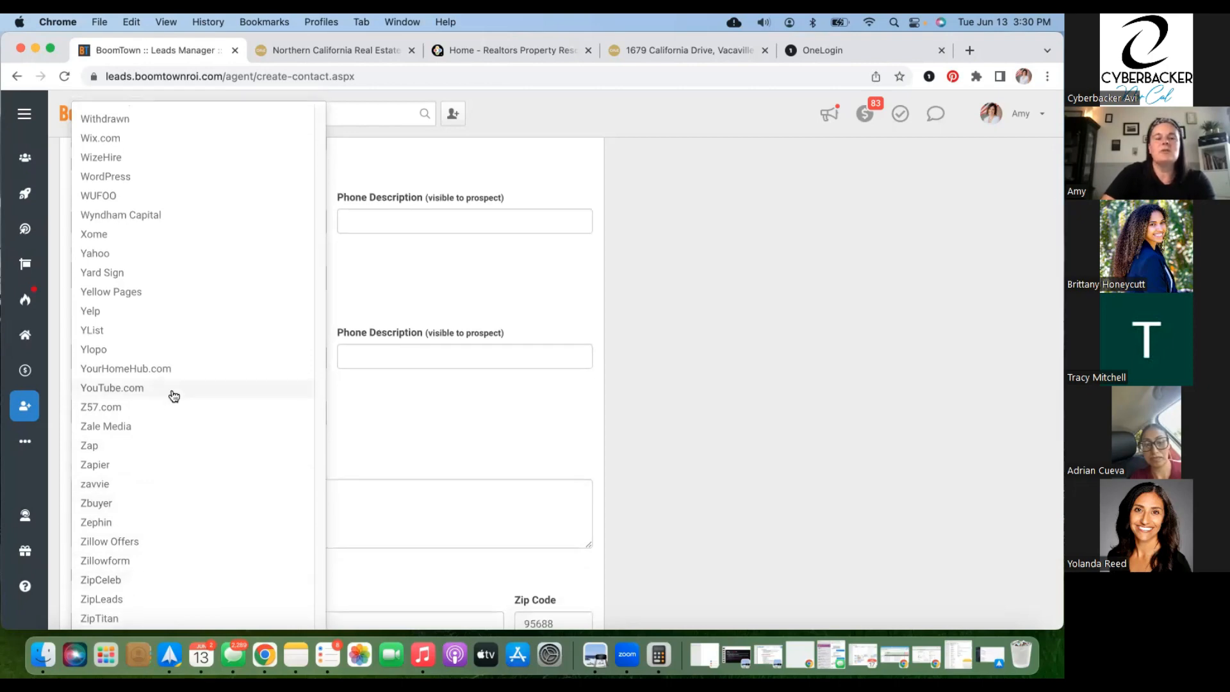
pyautogui.scroll(1, 172, 401)
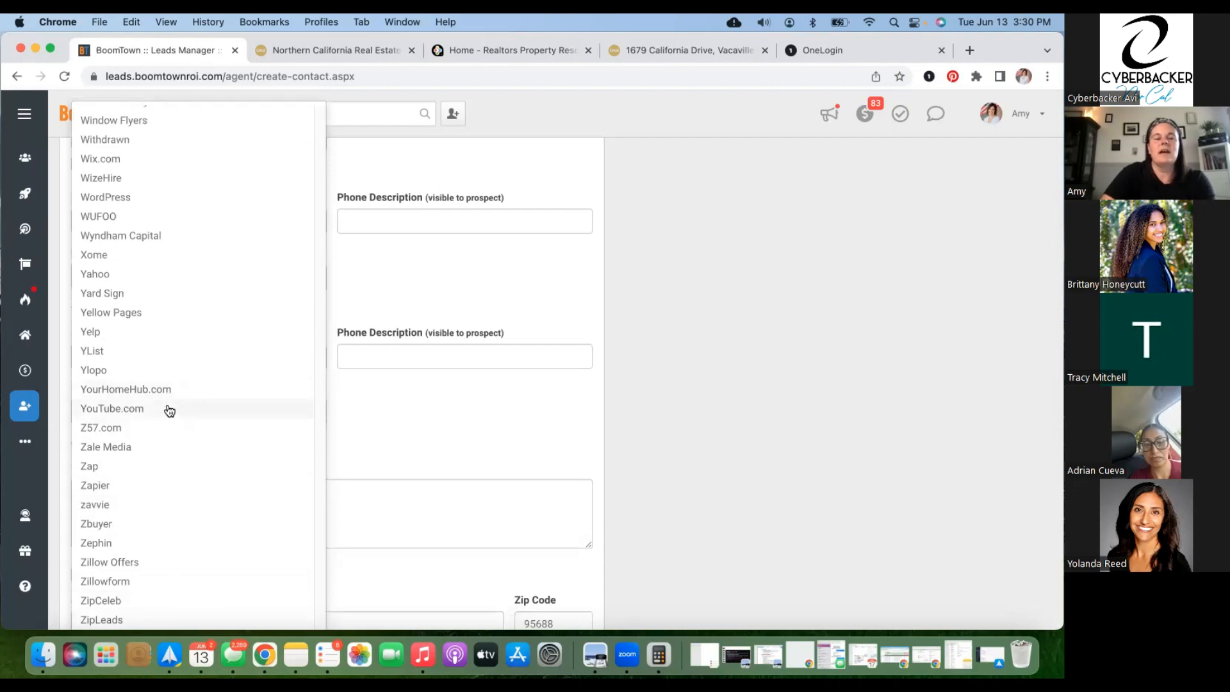
pyautogui.scroll(20, 170, 411)
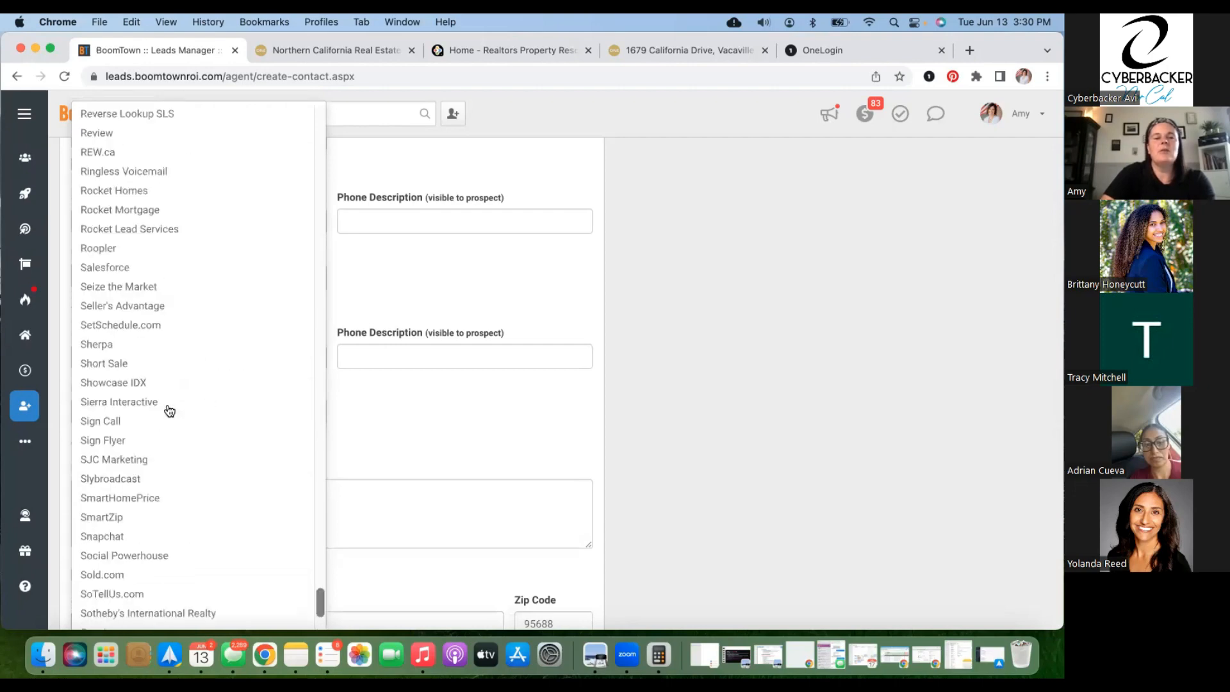
pyautogui.scroll(15, 170, 411)
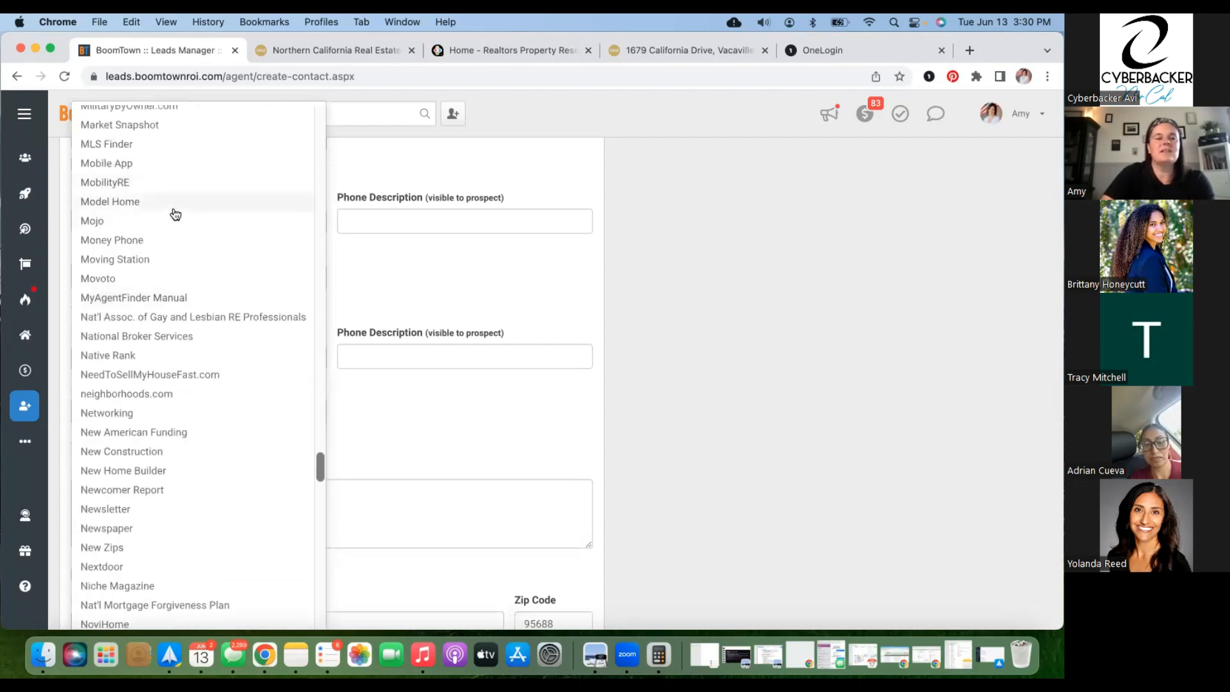
pyautogui.scroll(10, 175, 214)
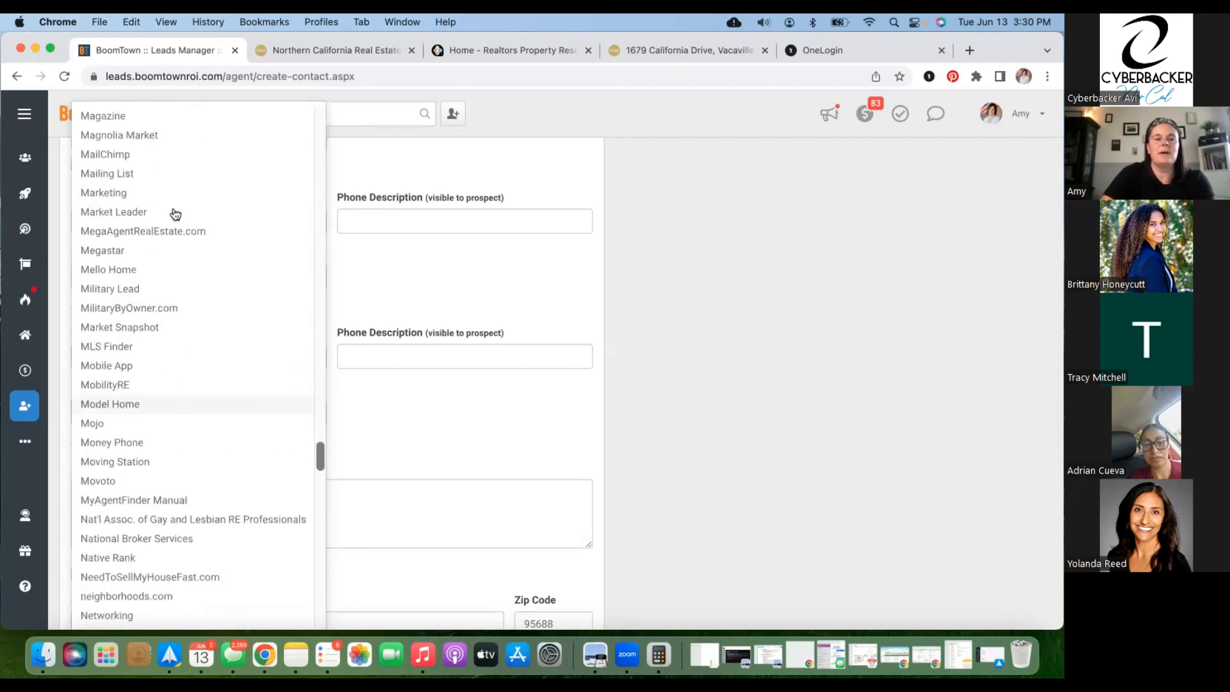
pyautogui.scroll(-20, 175, 214)
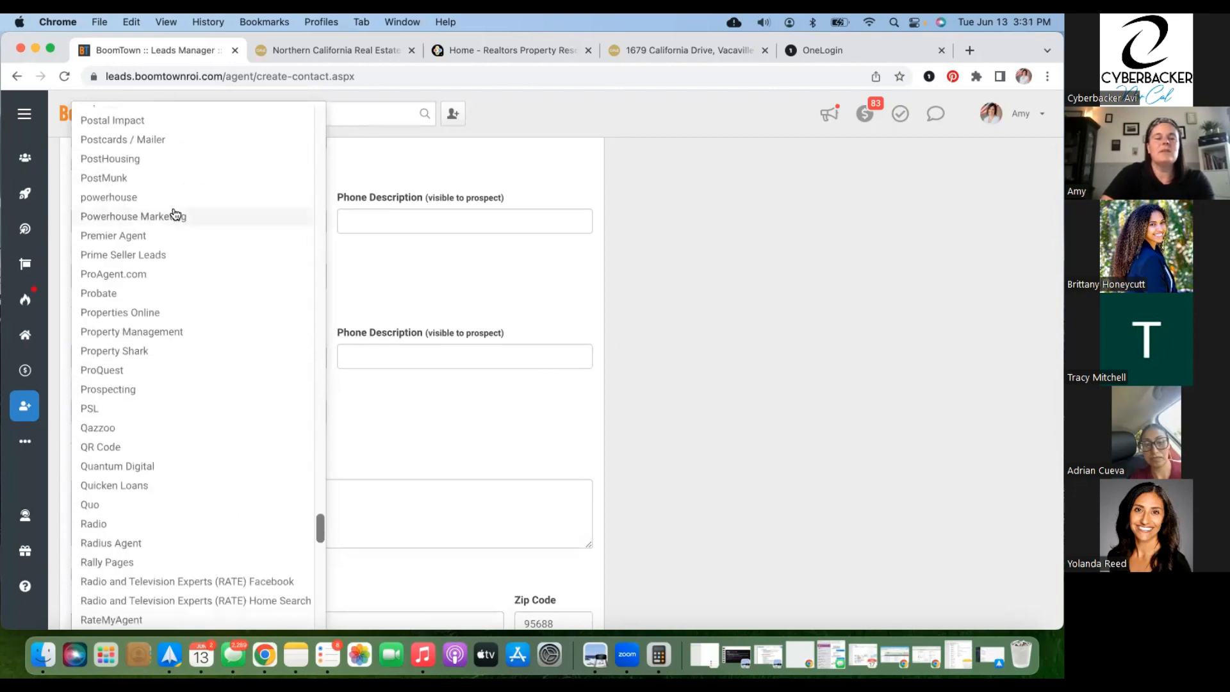
pyautogui.scroll(-20, 175, 214)
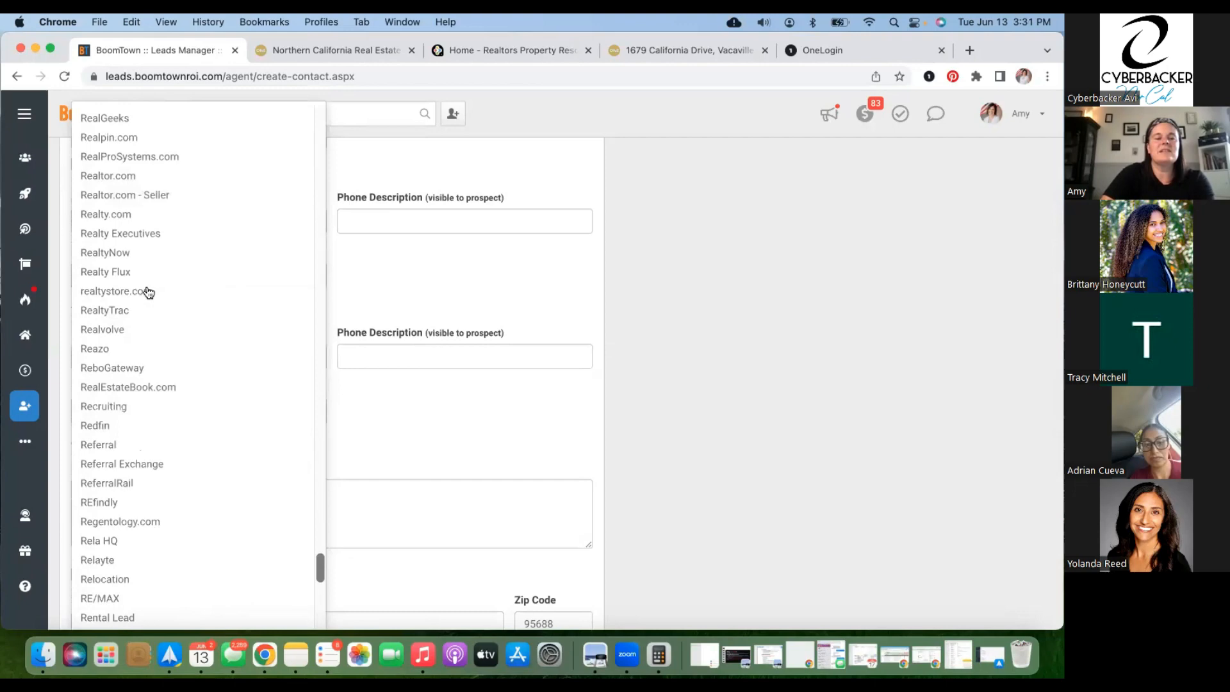
pyautogui.scroll(-20, 148, 292)
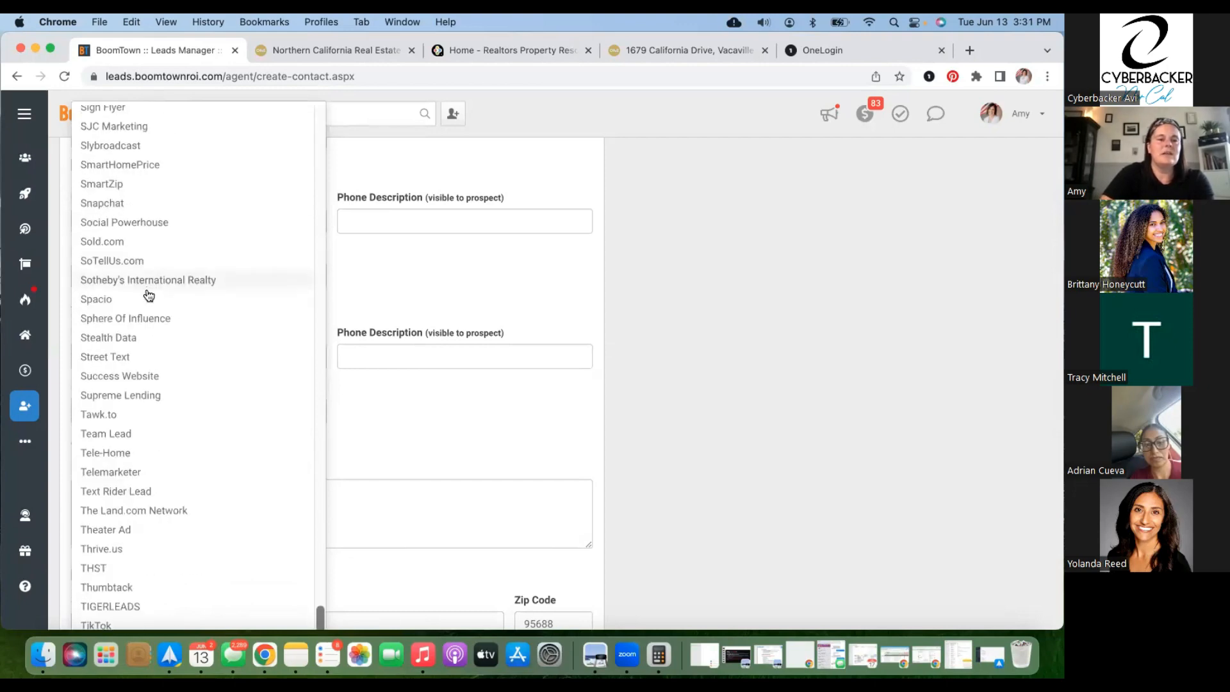
pyautogui.click(144, 316)
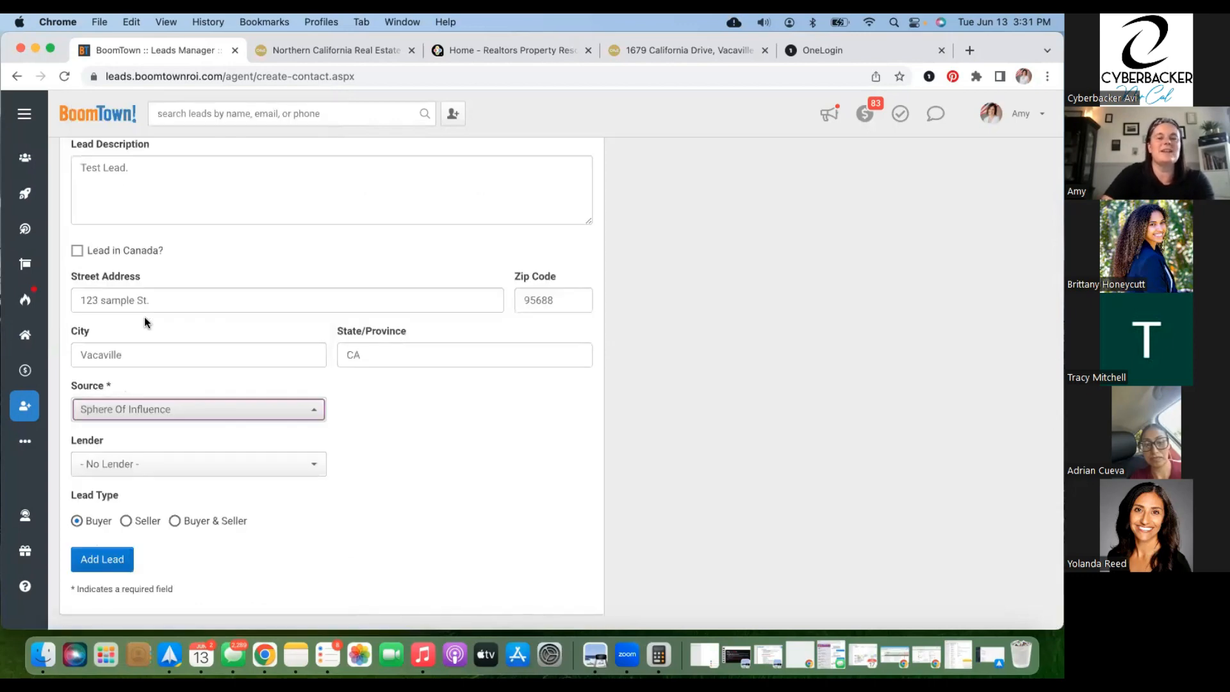
# Open the lender choices for the new lead and close them without picking a lender
pyautogui.click(314, 468)
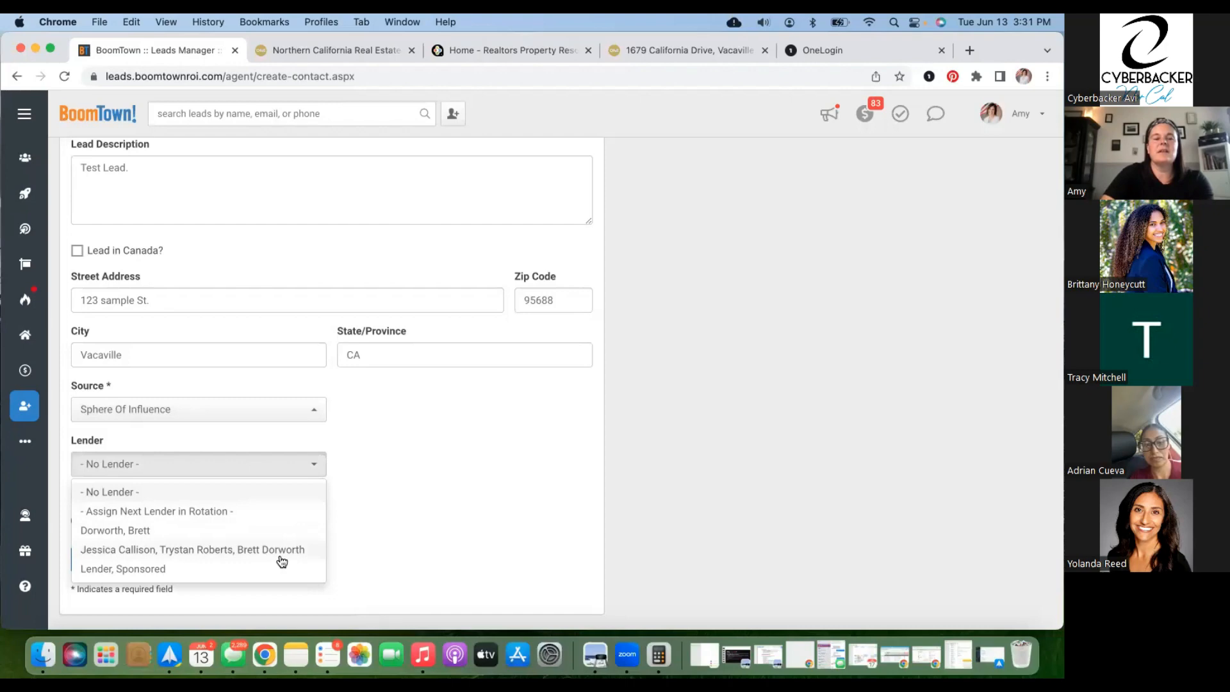
pyautogui.click(400, 460)
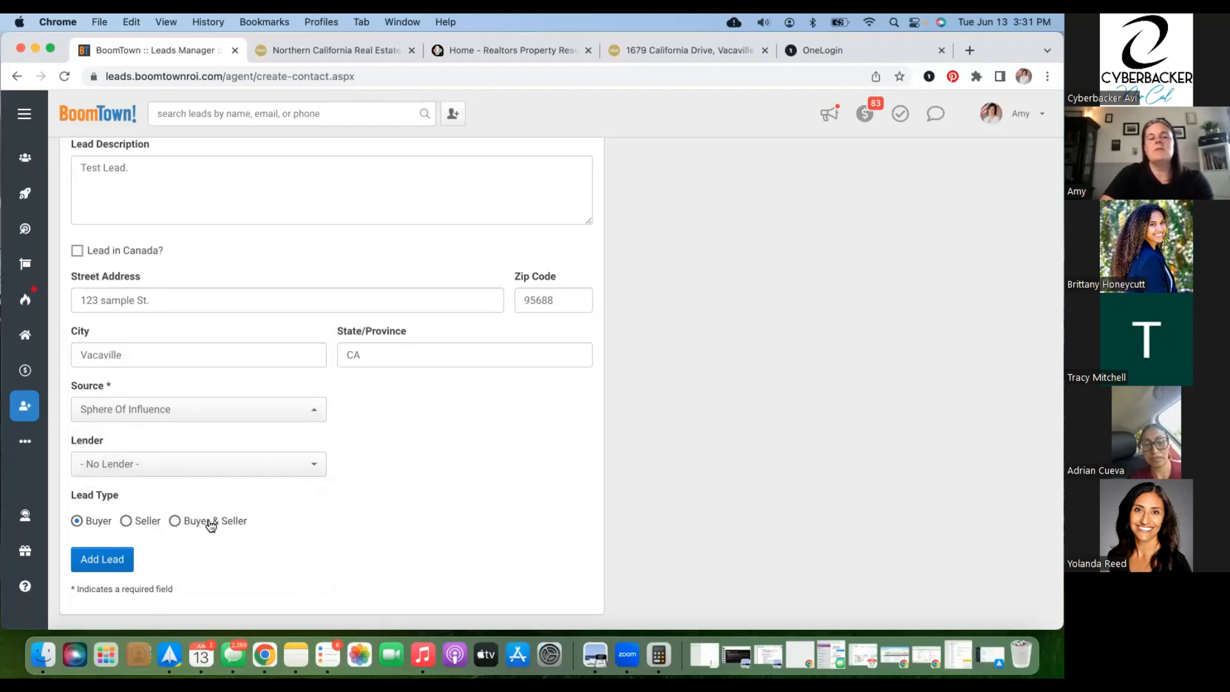
# Review the filled-in form, then add the lead and decline the browser's offer to save the address
pyautogui.scroll(5, 210, 523)
pyautogui.scroll(5, 209, 523)
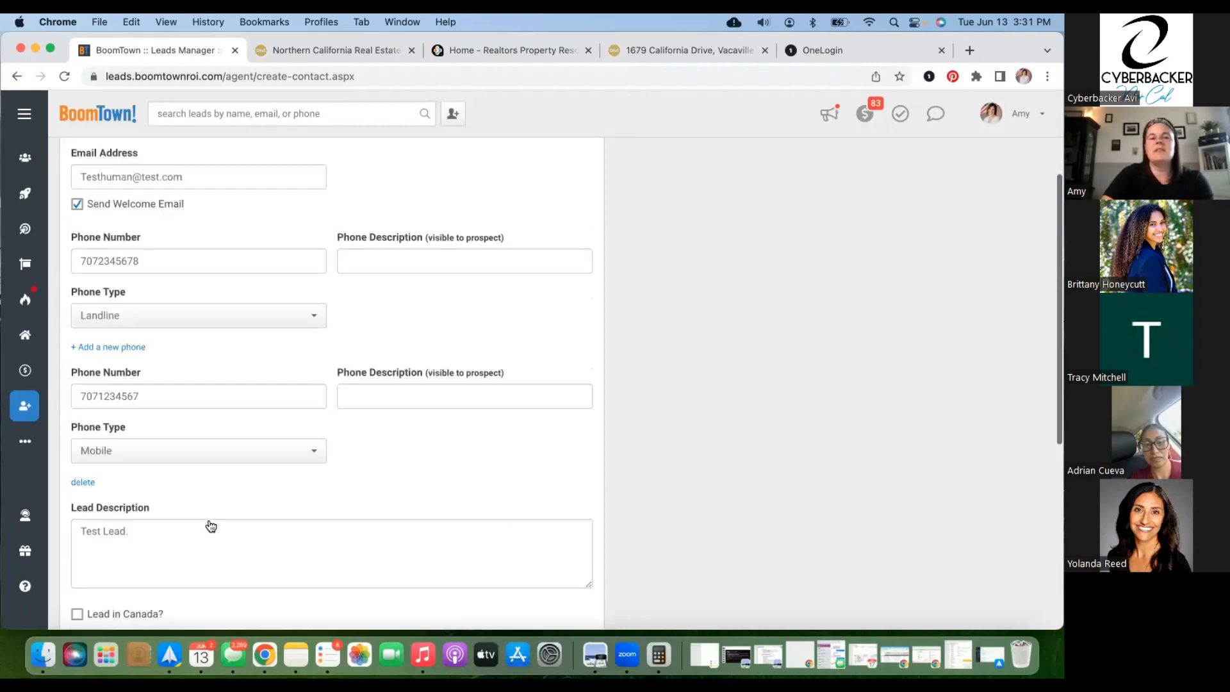
pyautogui.scroll(-3, 212, 524)
pyautogui.scroll(-7, 209, 524)
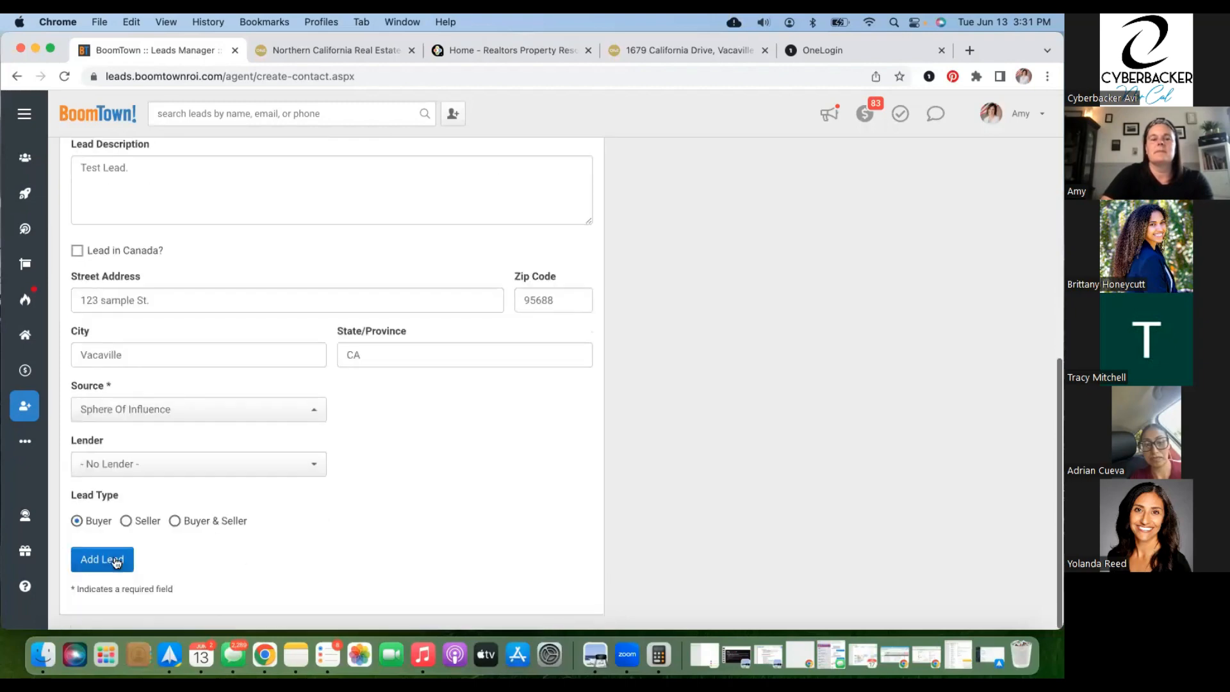
pyautogui.click(116, 563)
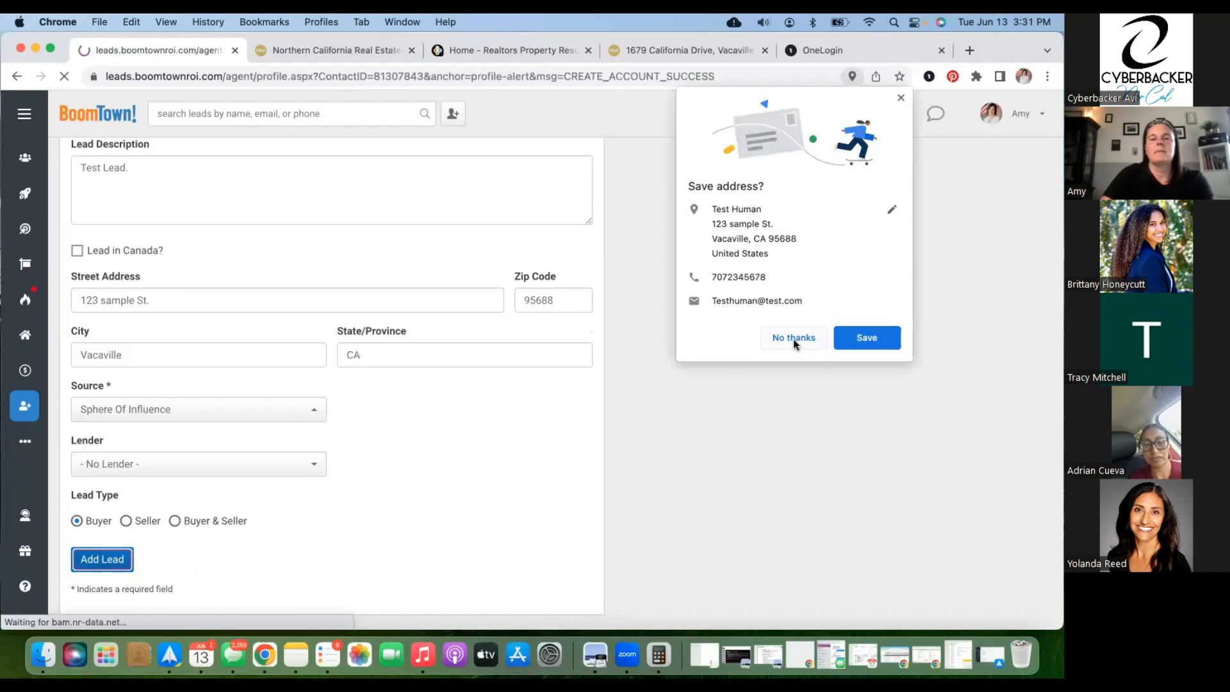
pyautogui.click(794, 339)
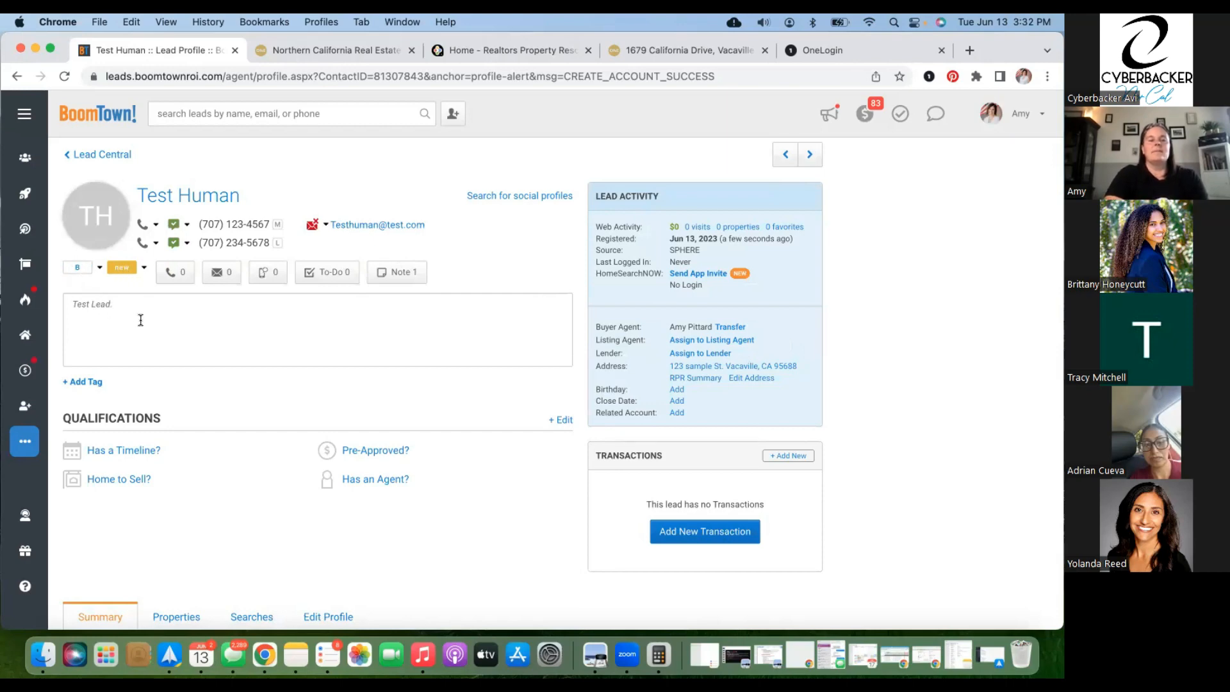
# Tag the new lead as 2nd home and Country Property on its profile
pyautogui.click(94, 383)
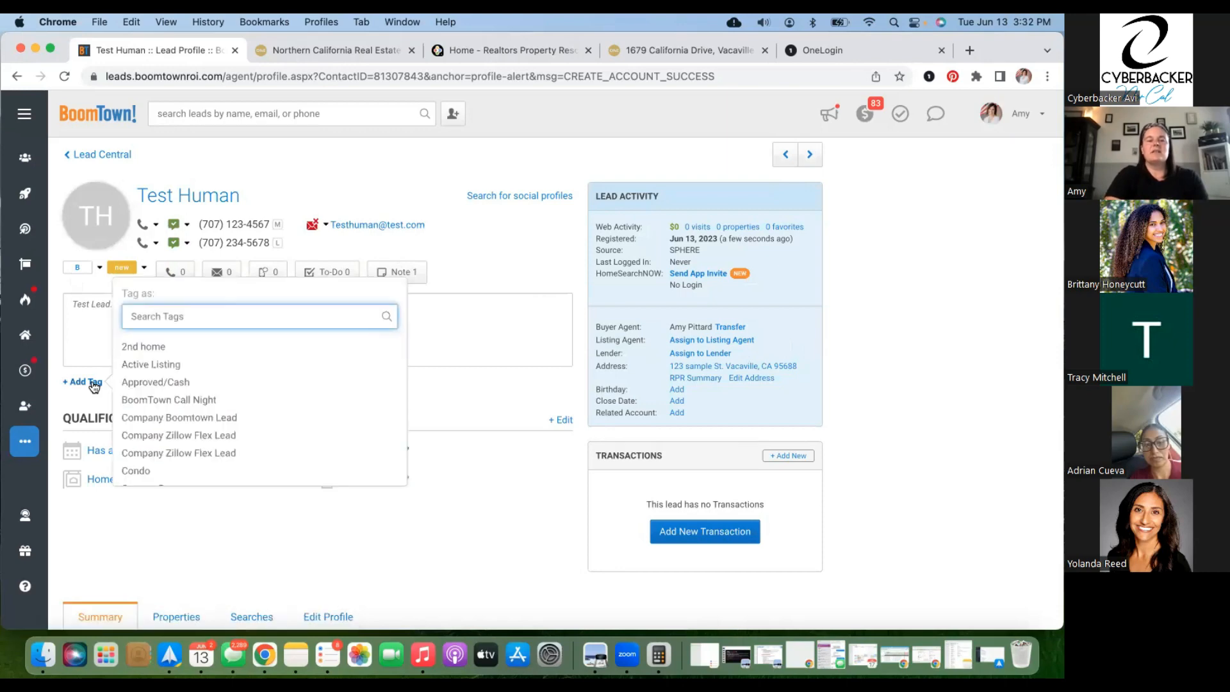
pyautogui.click(148, 346)
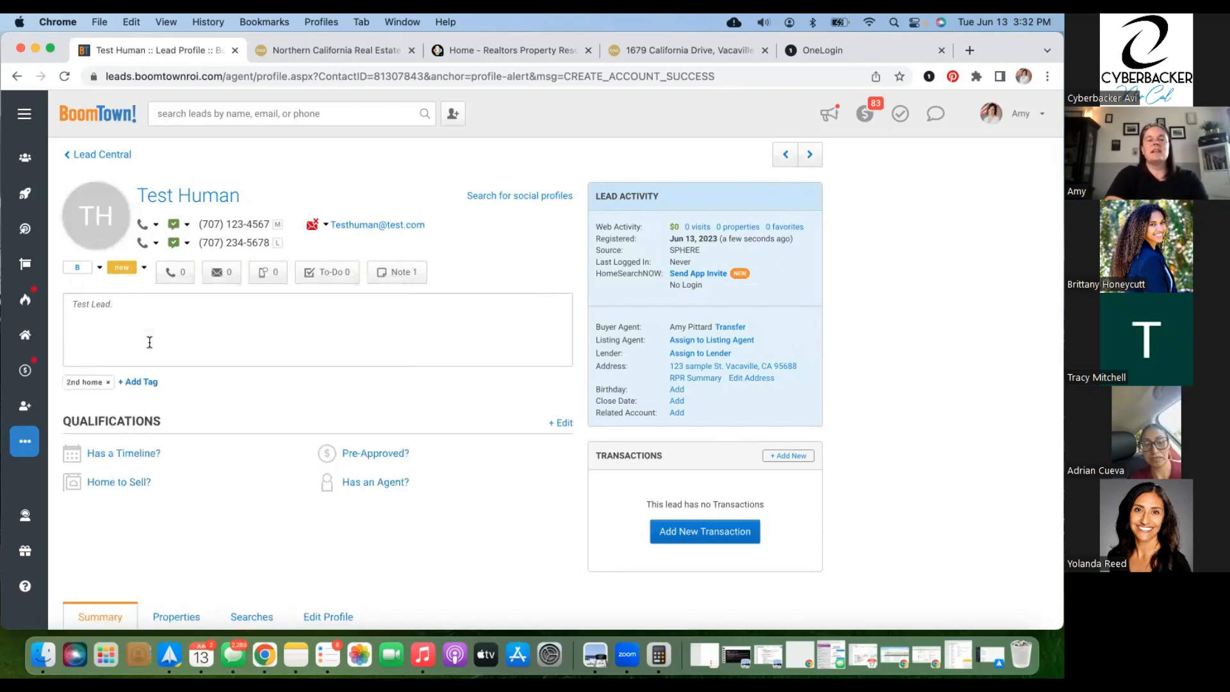
pyautogui.click(138, 381)
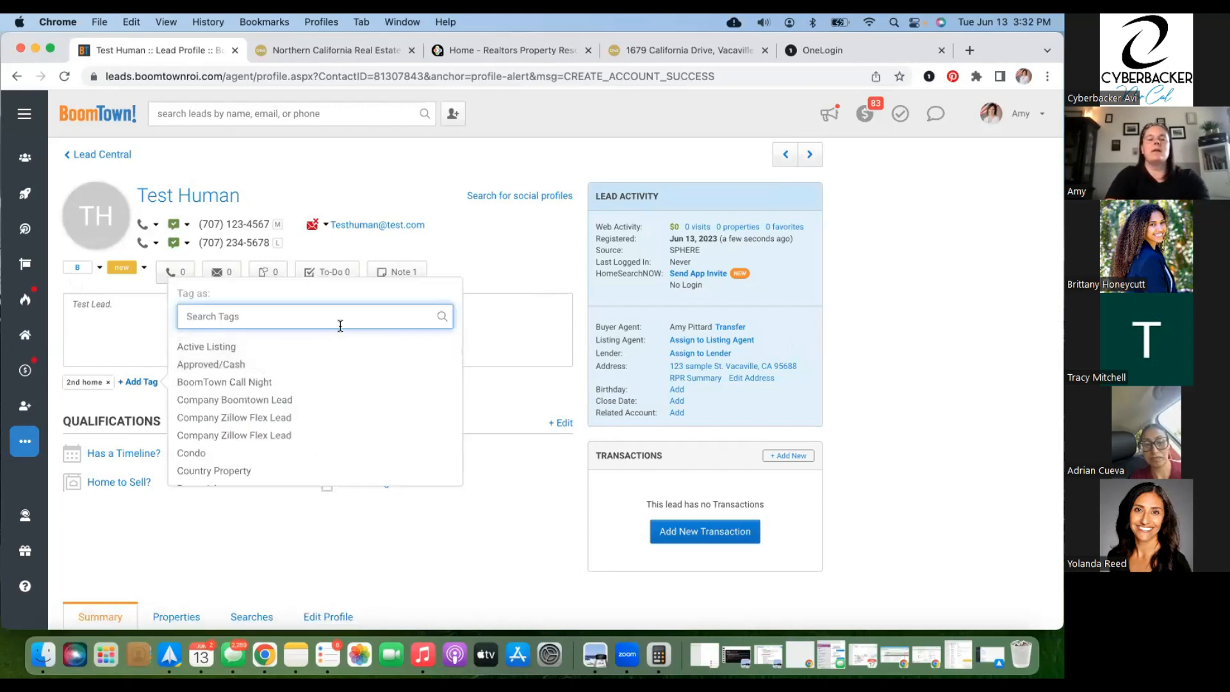
pyautogui.click(270, 470)
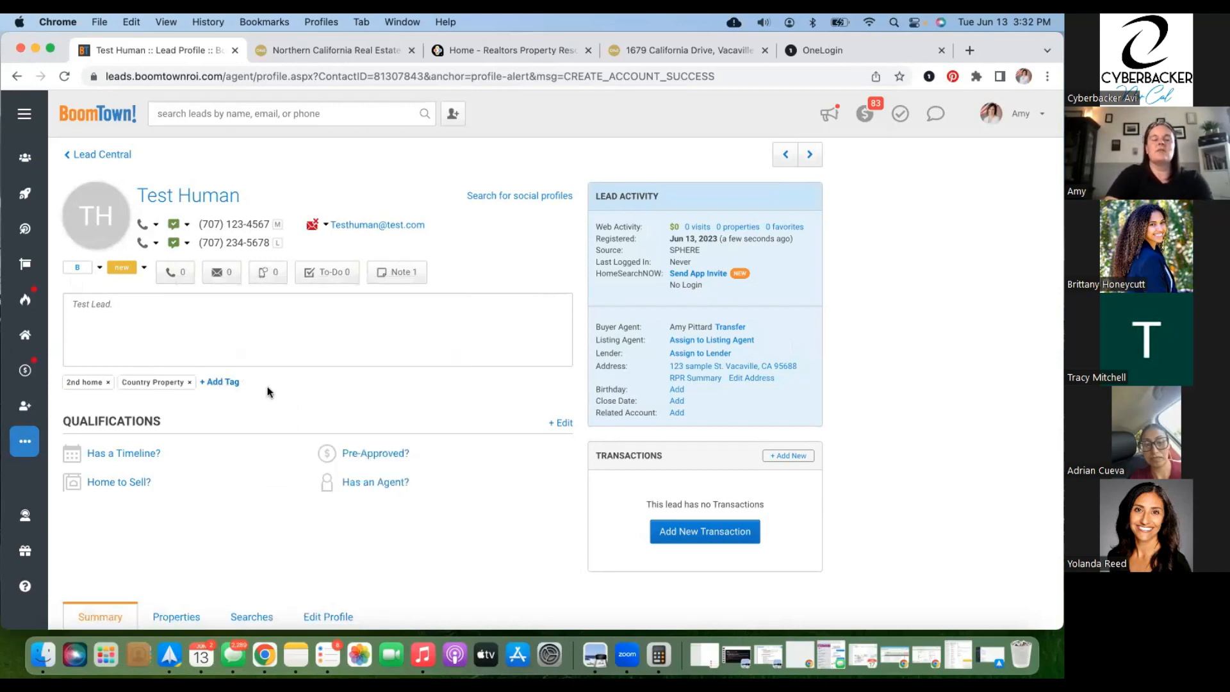
# Try to add a custom "Test Lead" tag to the lead's profile
pyautogui.click(229, 384)
pyautogui.click(289, 374)
pyautogui.write('Test Lead')
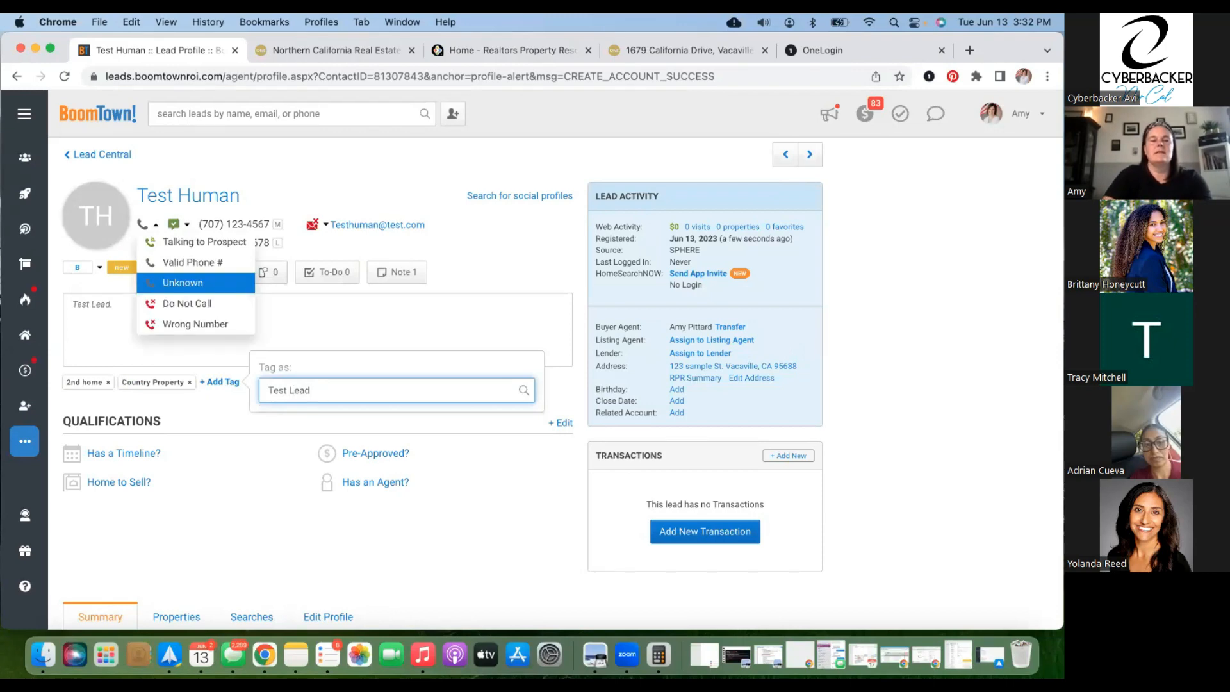
pyautogui.click(355, 375)
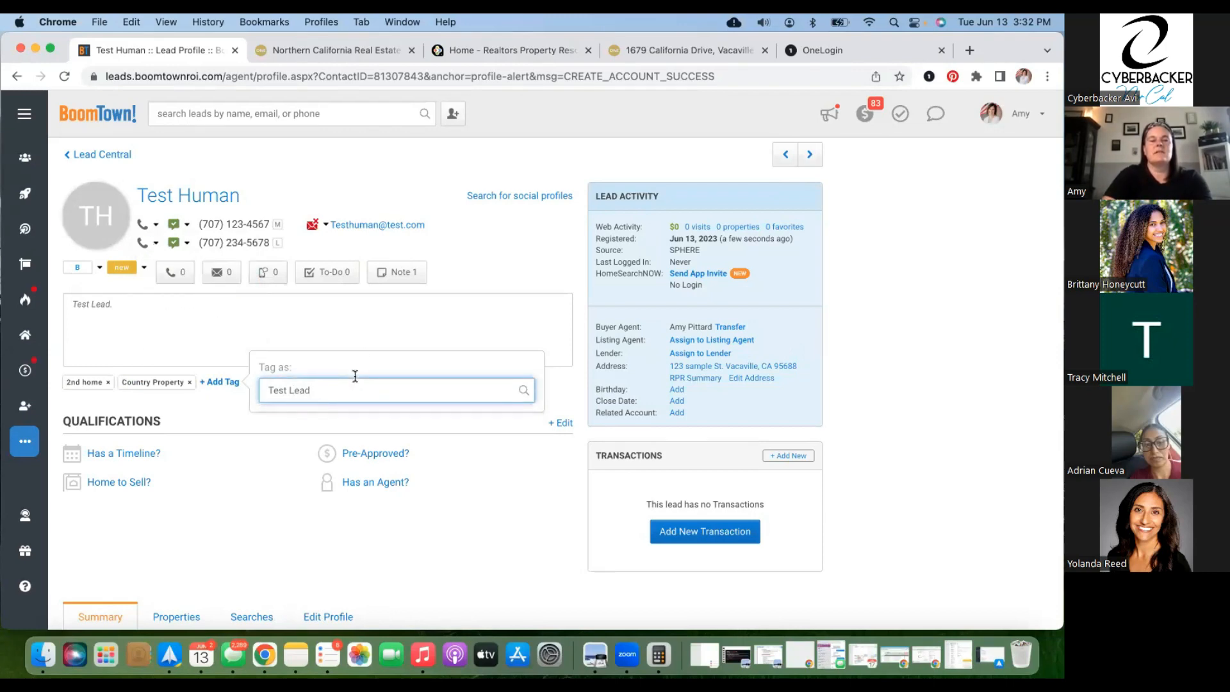
pyautogui.press('Return')
pyautogui.click(361, 394)
pyautogui.click(447, 428)
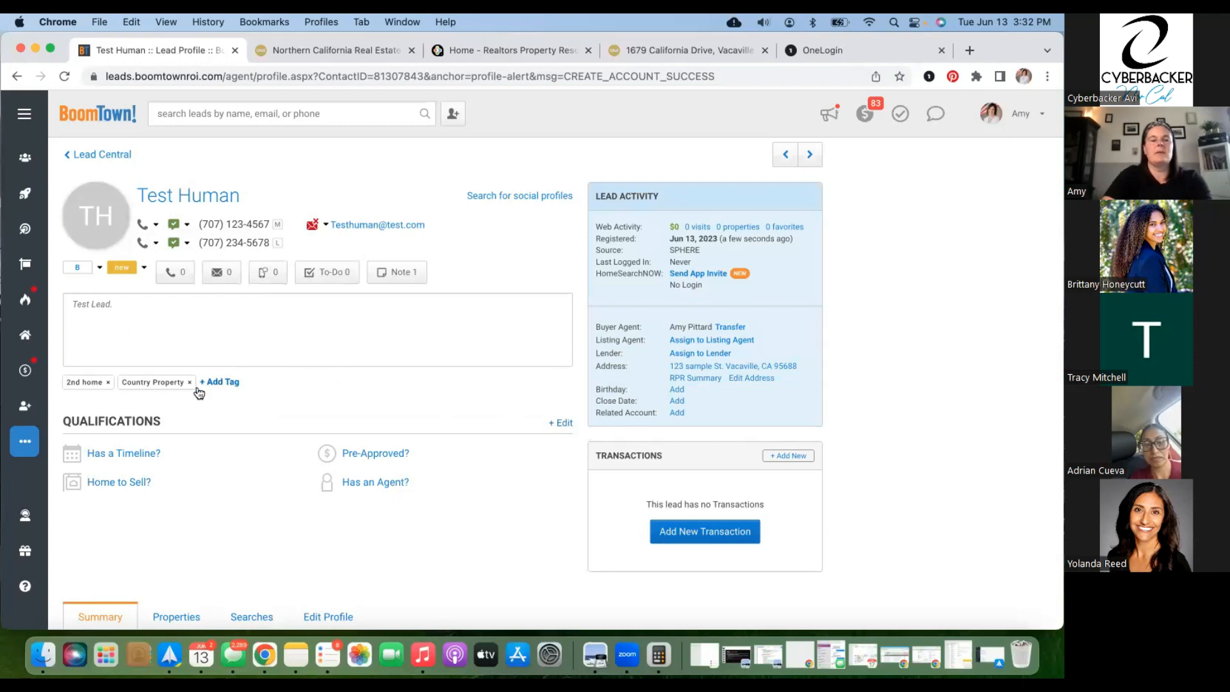
# Look through the available tags for the lead down to the end of the list, then close the list
pyautogui.click(219, 382)
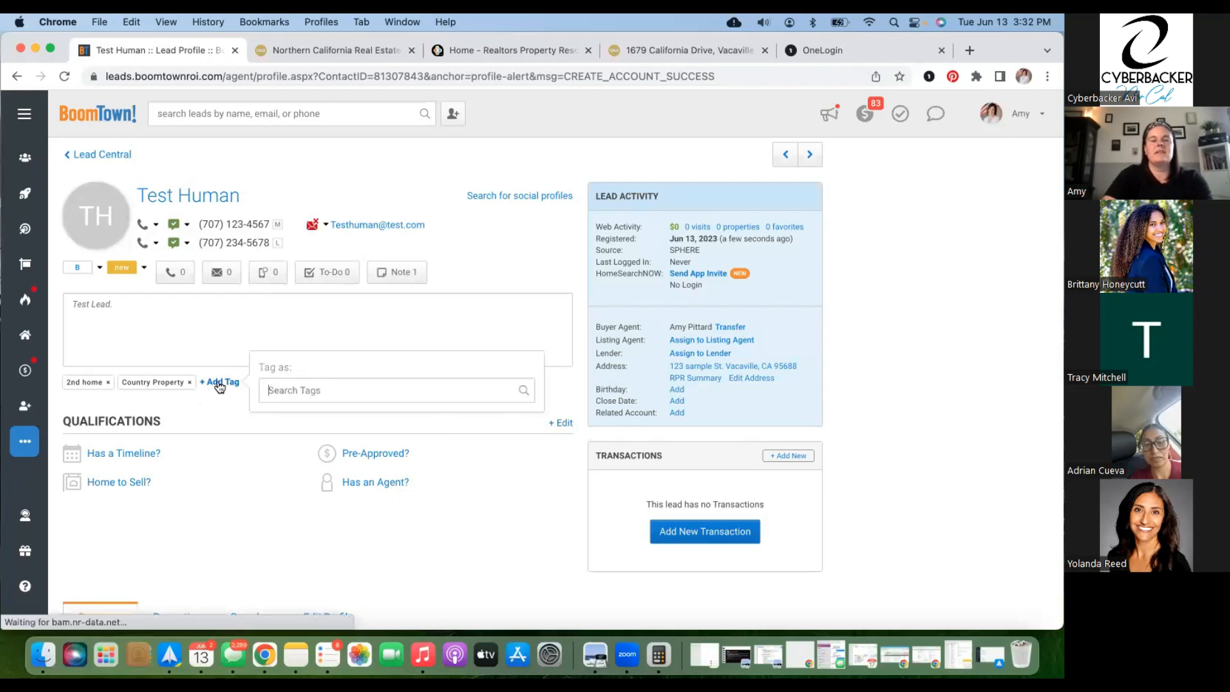
pyautogui.scroll(-5, 364, 424)
pyautogui.scroll(-5, 363, 425)
pyautogui.scroll(3, 363, 365)
pyautogui.scroll(6, 357, 417)
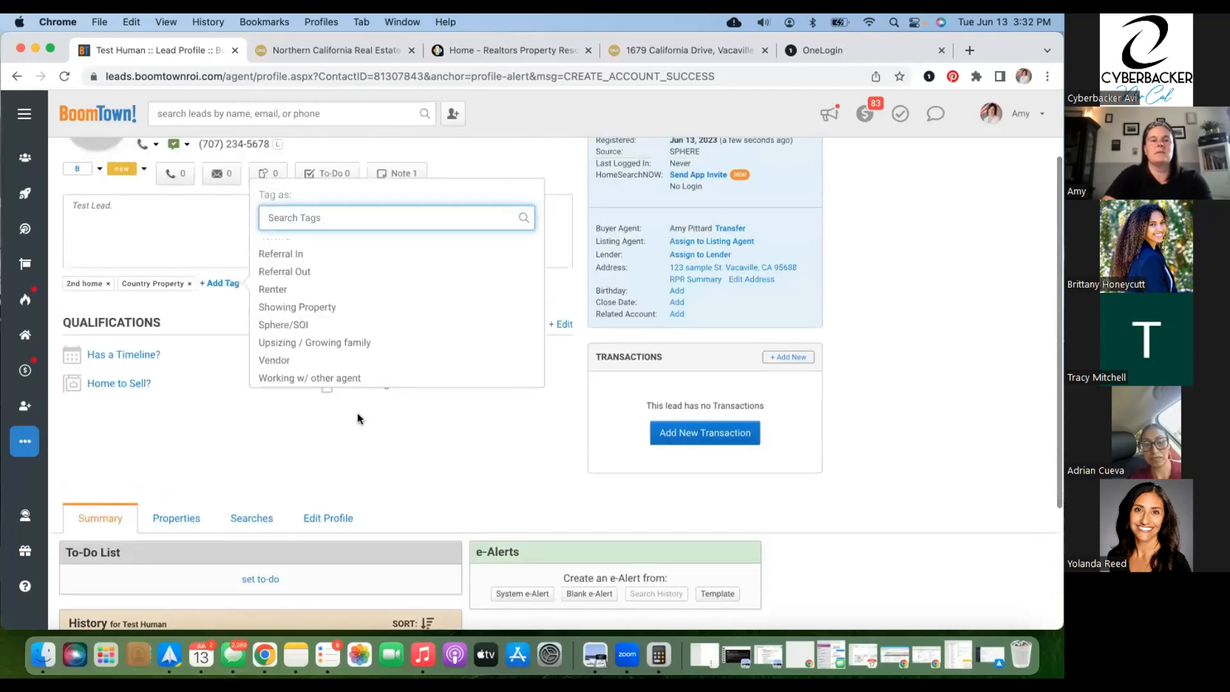
pyautogui.click(186, 455)
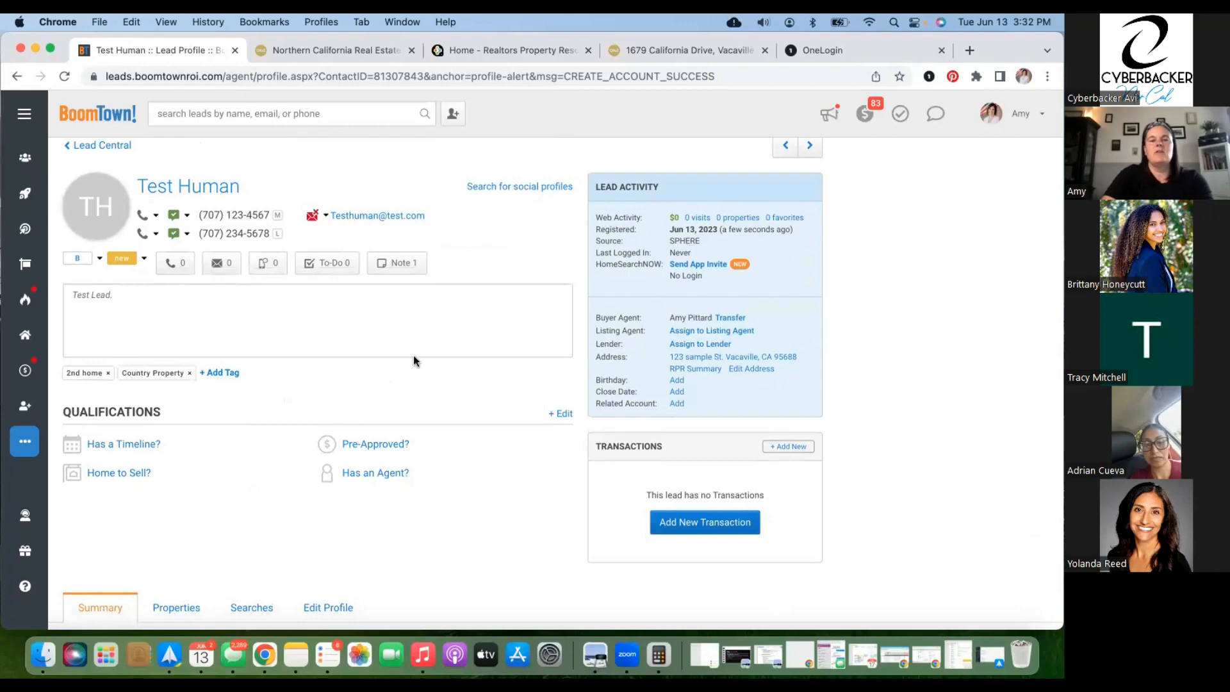
# Try to compose an email to the lead from its profile, then close the email window
pyautogui.scroll(1, 413, 355)
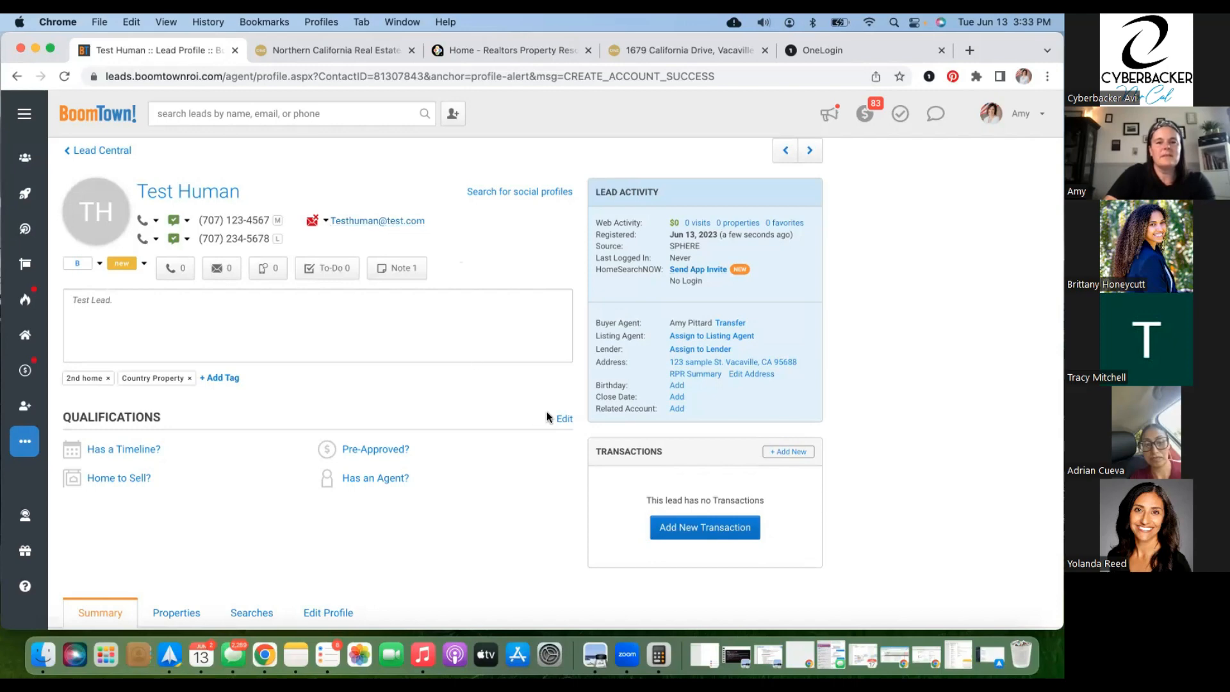
pyautogui.scroll(1, 518, 371)
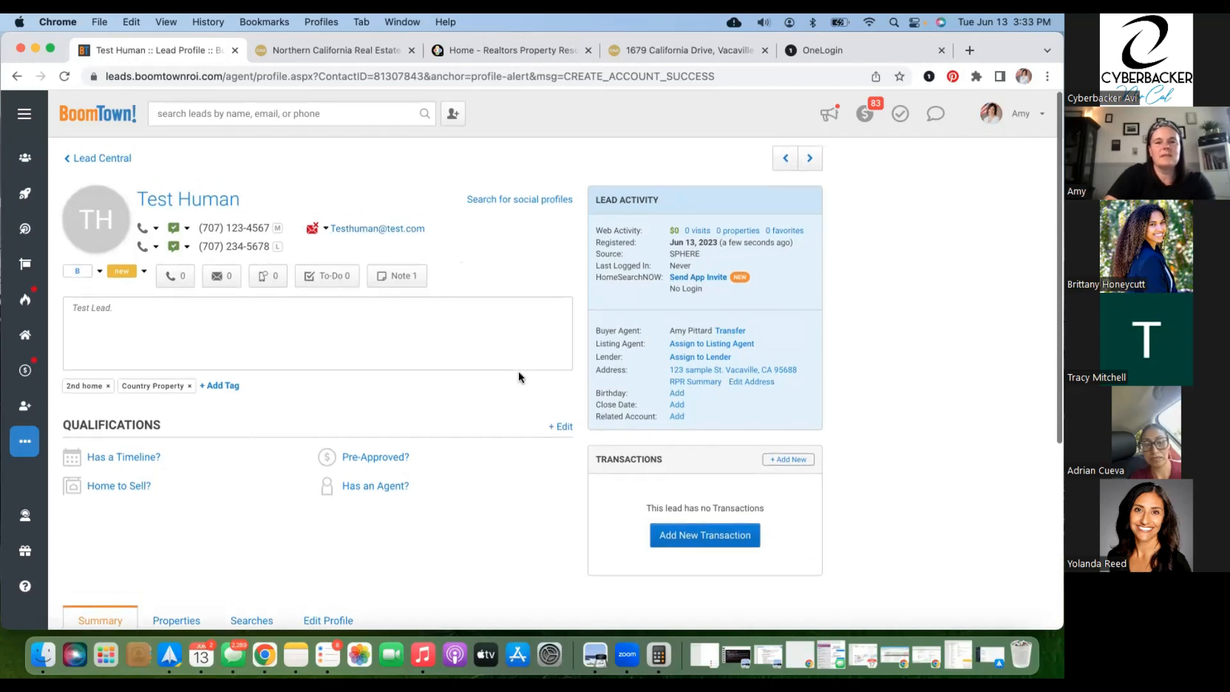
pyautogui.click(397, 225)
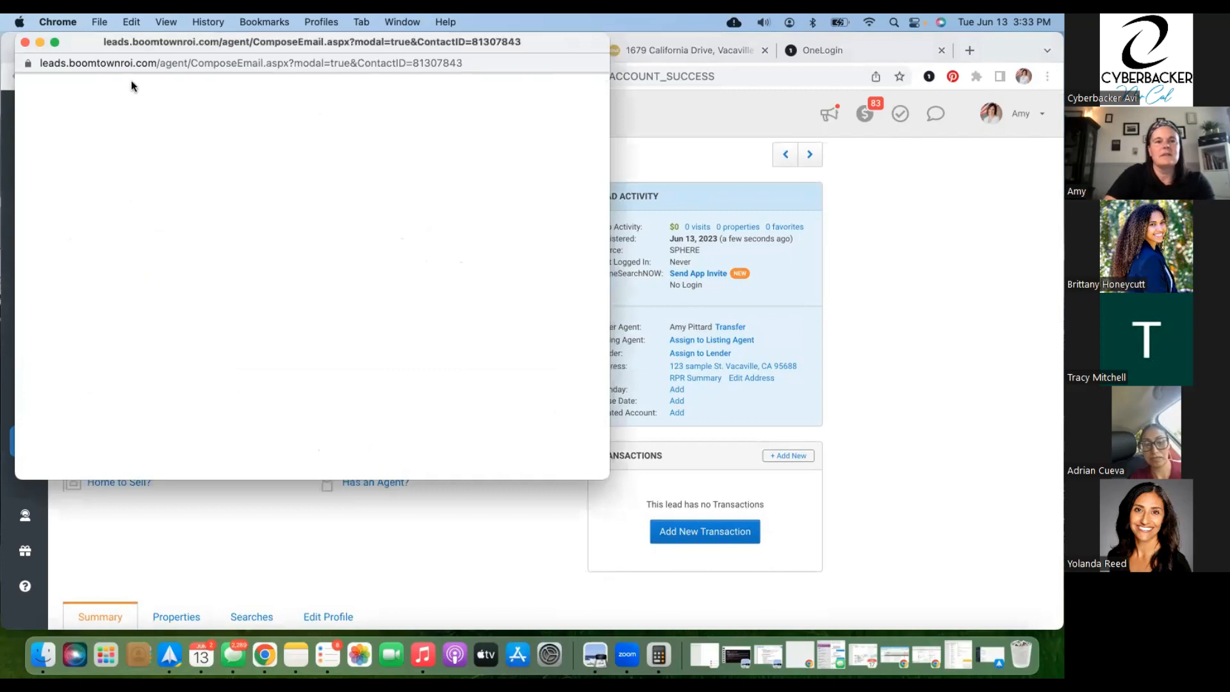
pyautogui.click(25, 43)
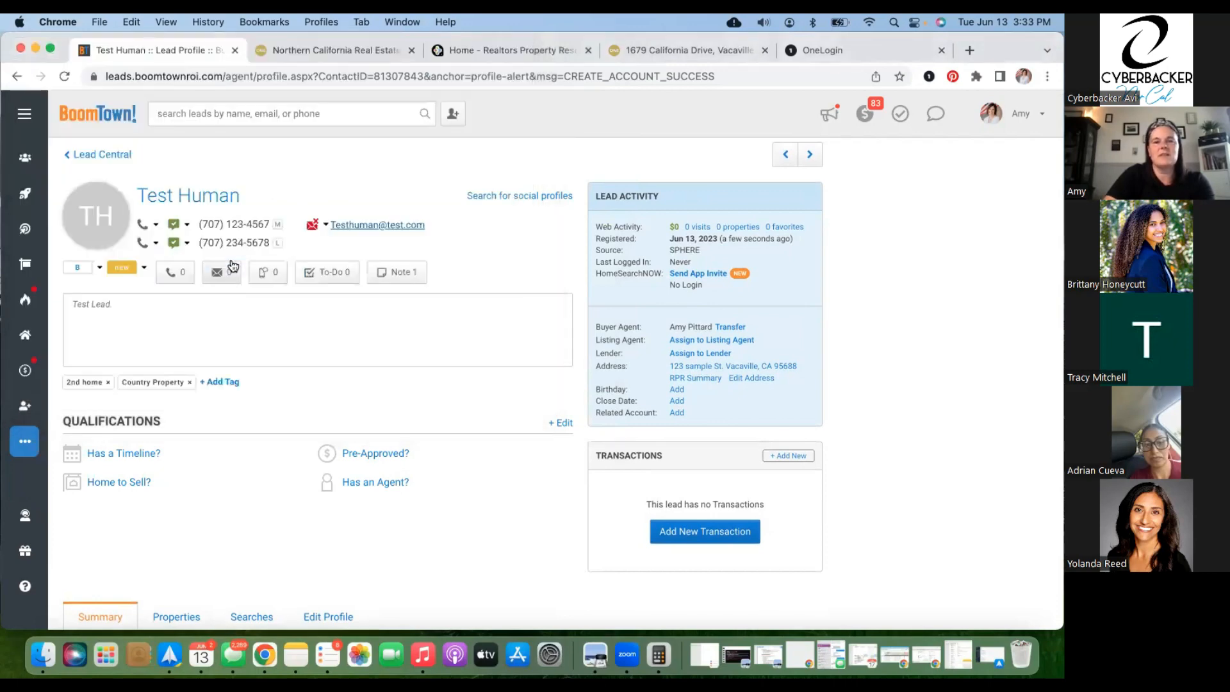
# Examine the to-do list, history and e-Alerts sections in the lead profile's summary
pyautogui.scroll(-5, 232, 265)
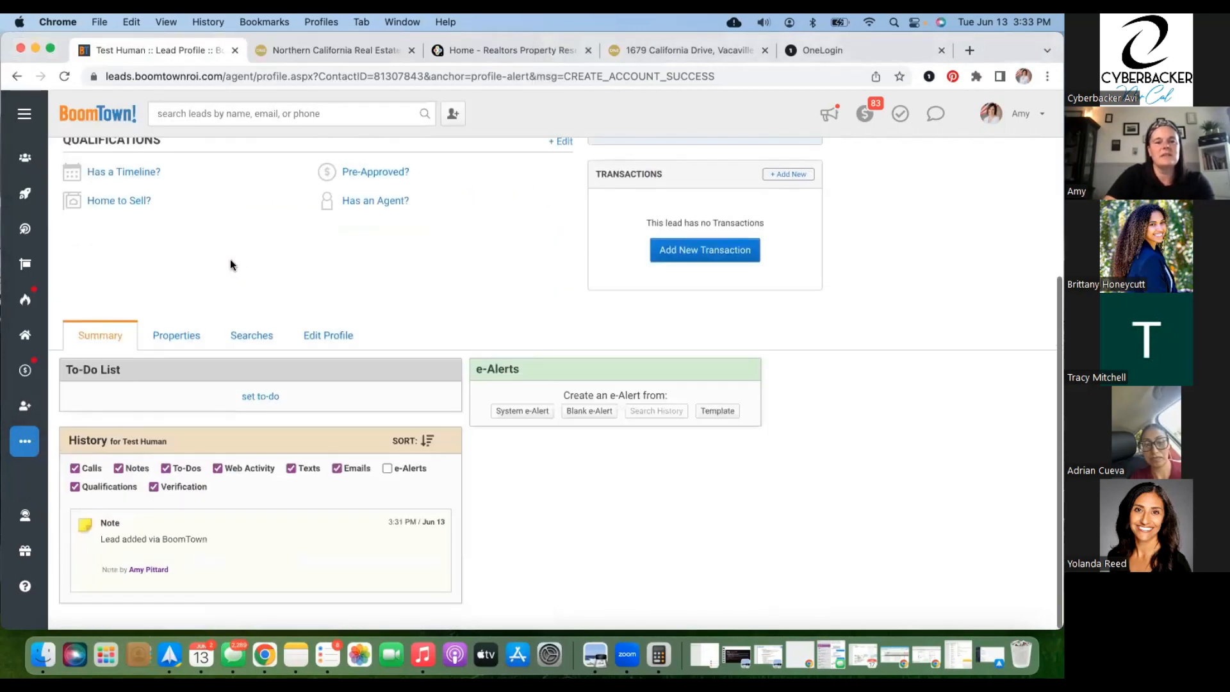
pyautogui.scroll(1, 231, 260)
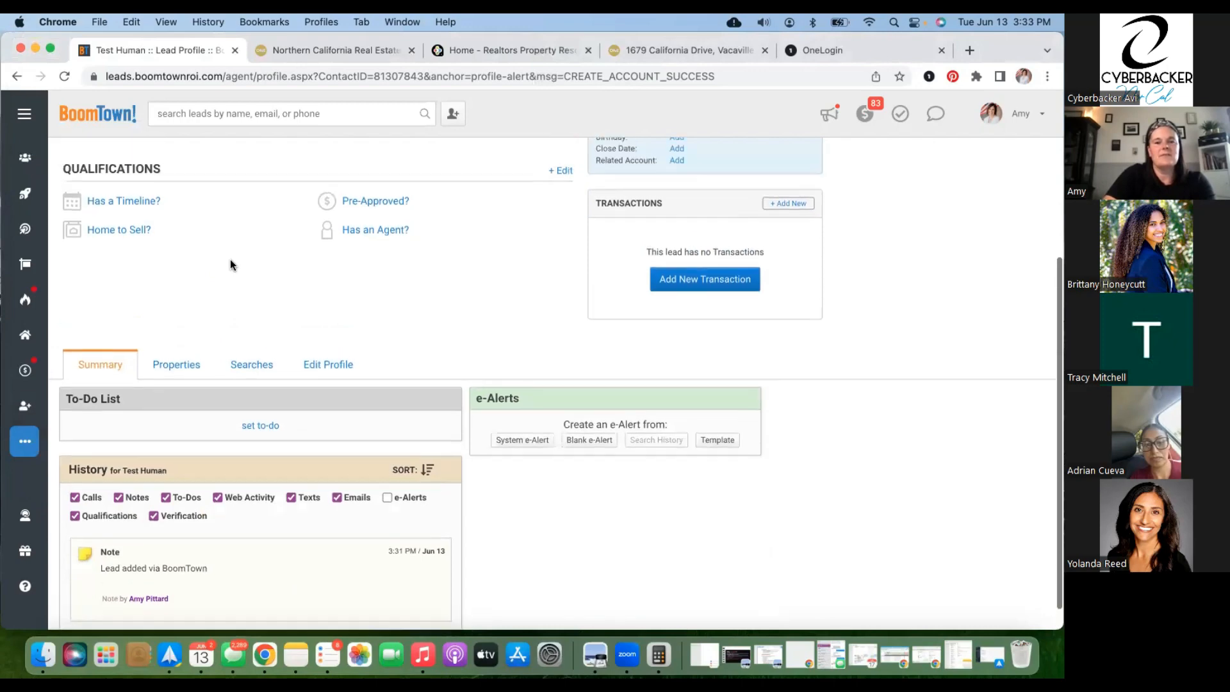
# Open the lead's profile for editing, replace the email address with the agent's own email, and save the email changes
pyautogui.scroll(1, 230, 265)
pyautogui.click(313, 401)
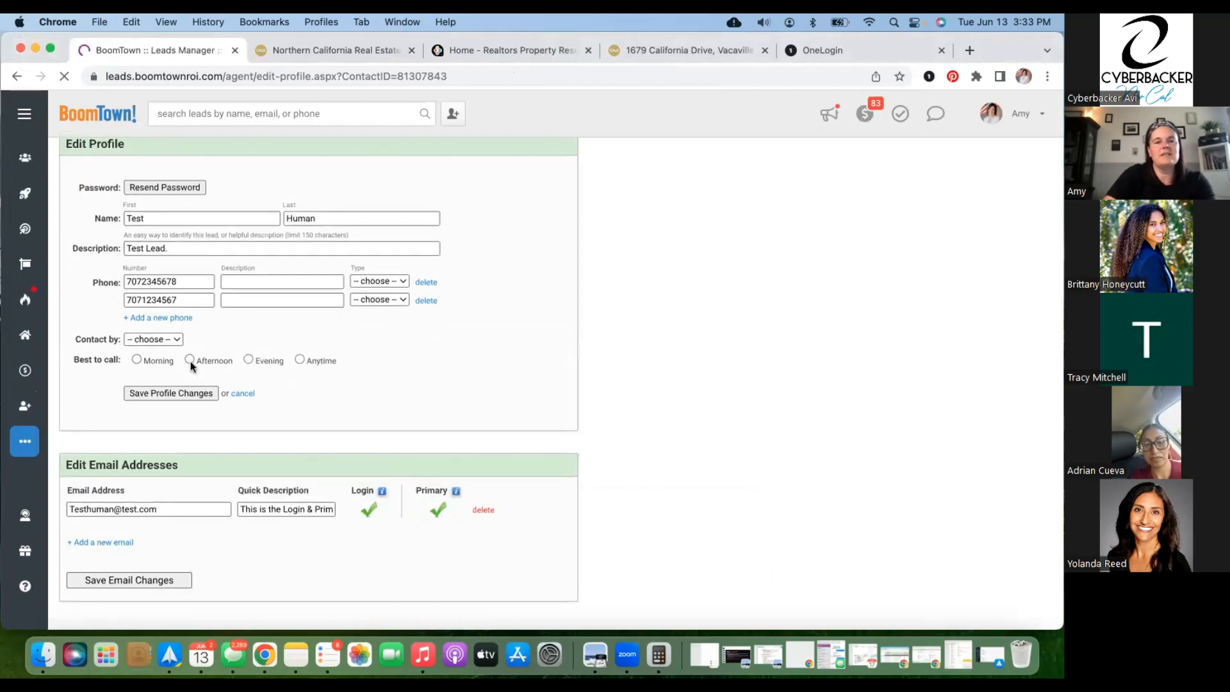
pyautogui.moveTo(164, 511); pyautogui.dragTo(48, 494)
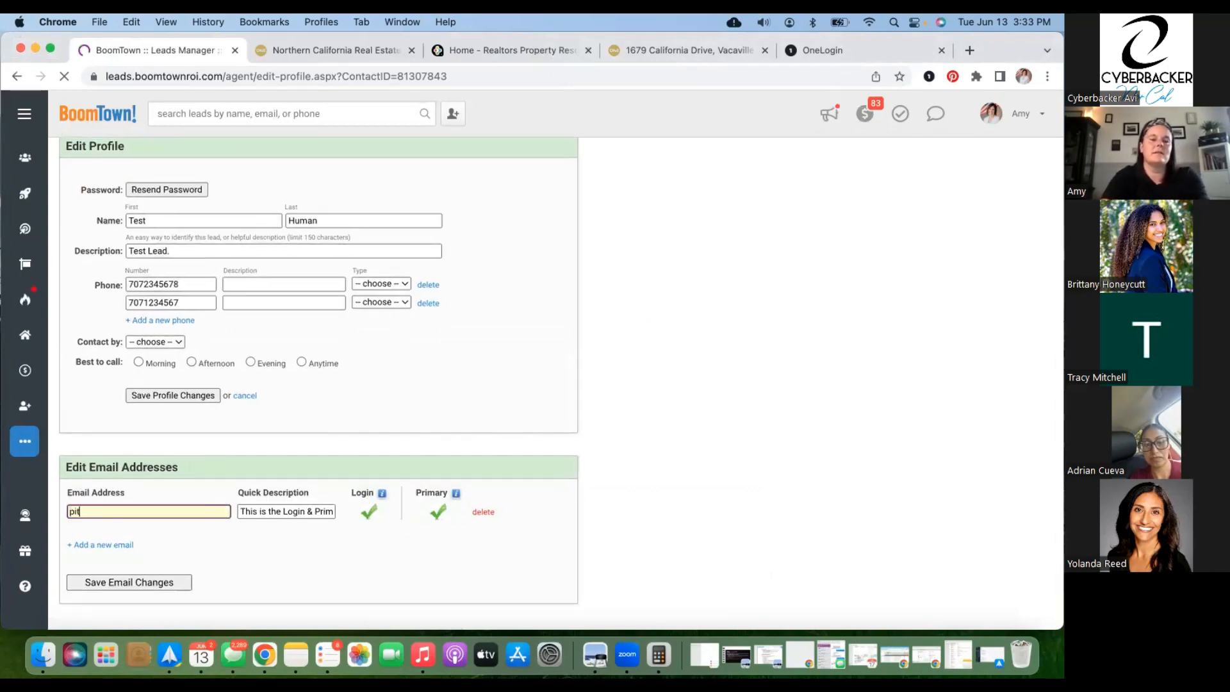
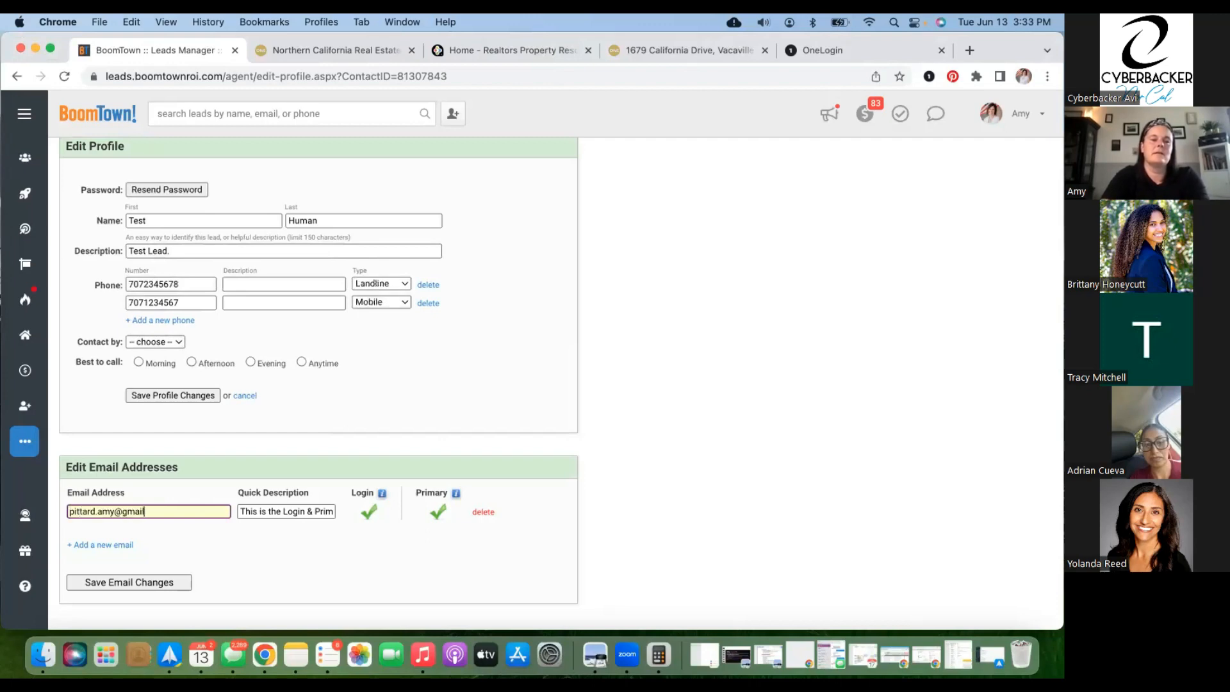
pyautogui.click(244, 559)
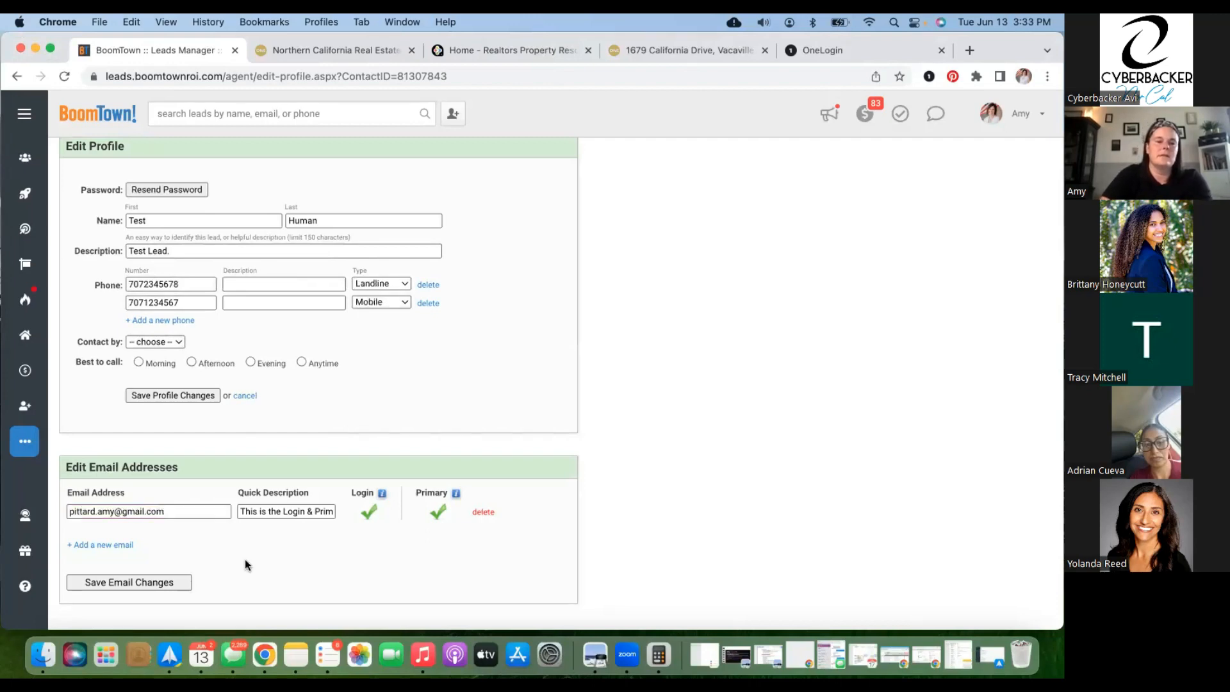
pyautogui.moveTo(246, 510); pyautogui.dragTo(373, 523)
pyautogui.click(164, 555)
pyautogui.click(147, 583)
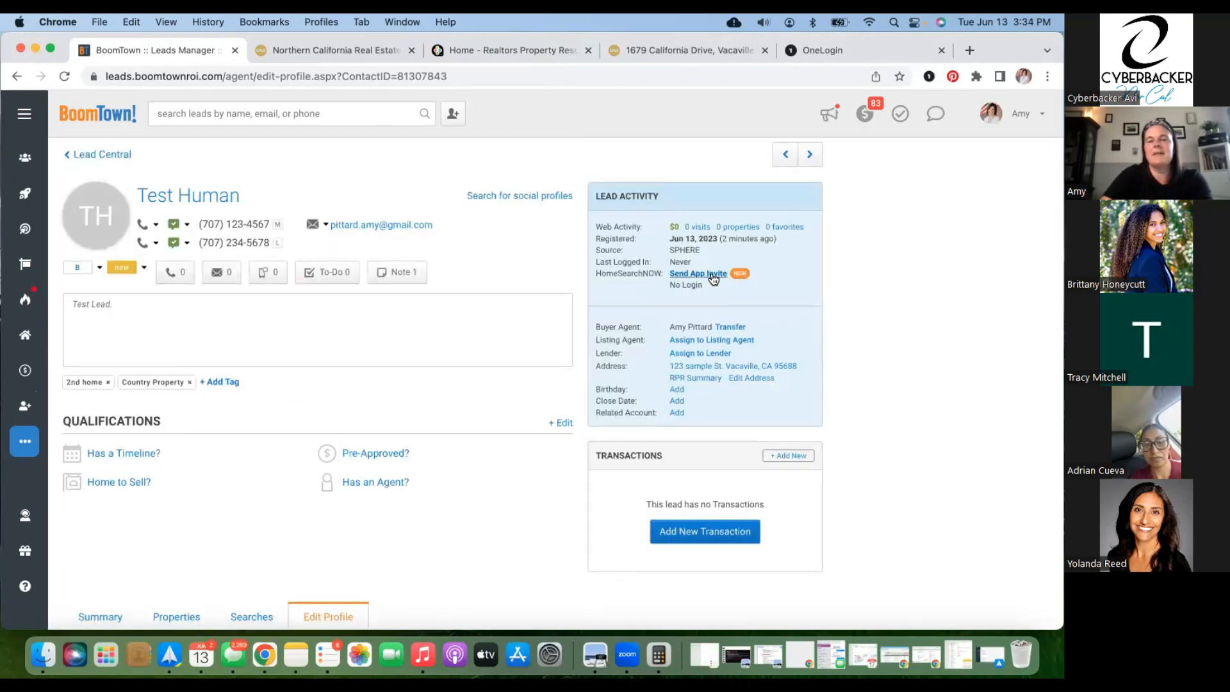
# Open the HomeSearchNOW app invitation for the lead, then cancel it without sending
pyautogui.click(712, 274)
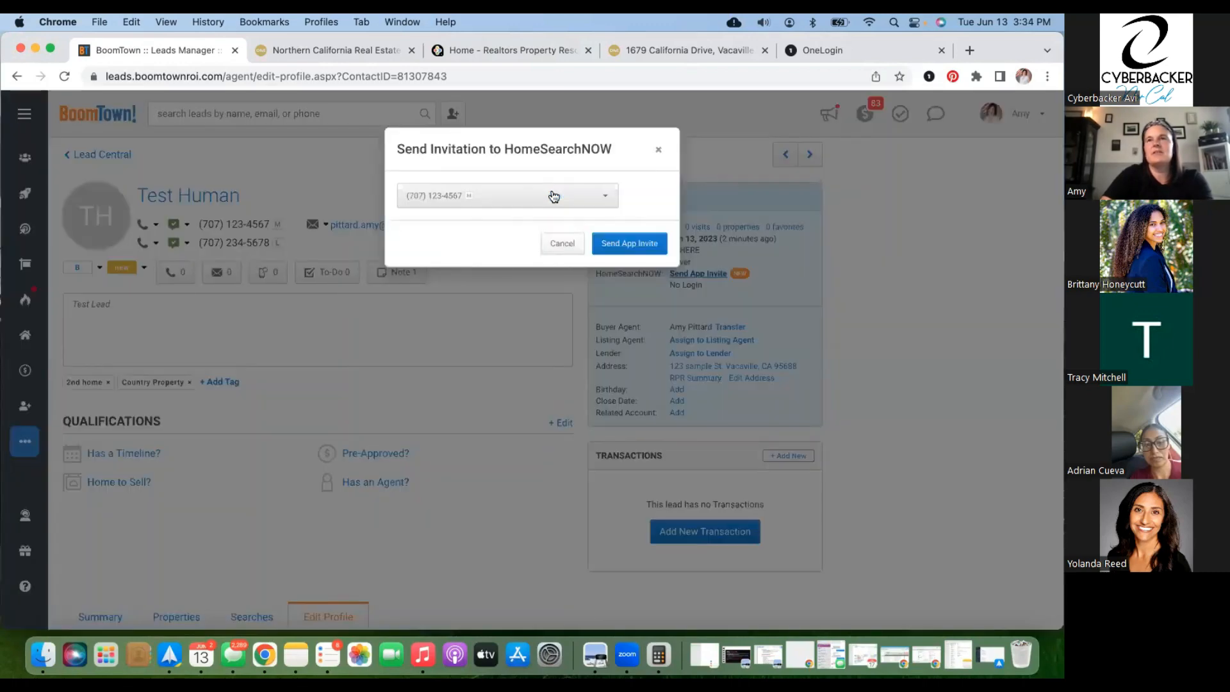
pyautogui.click(564, 251)
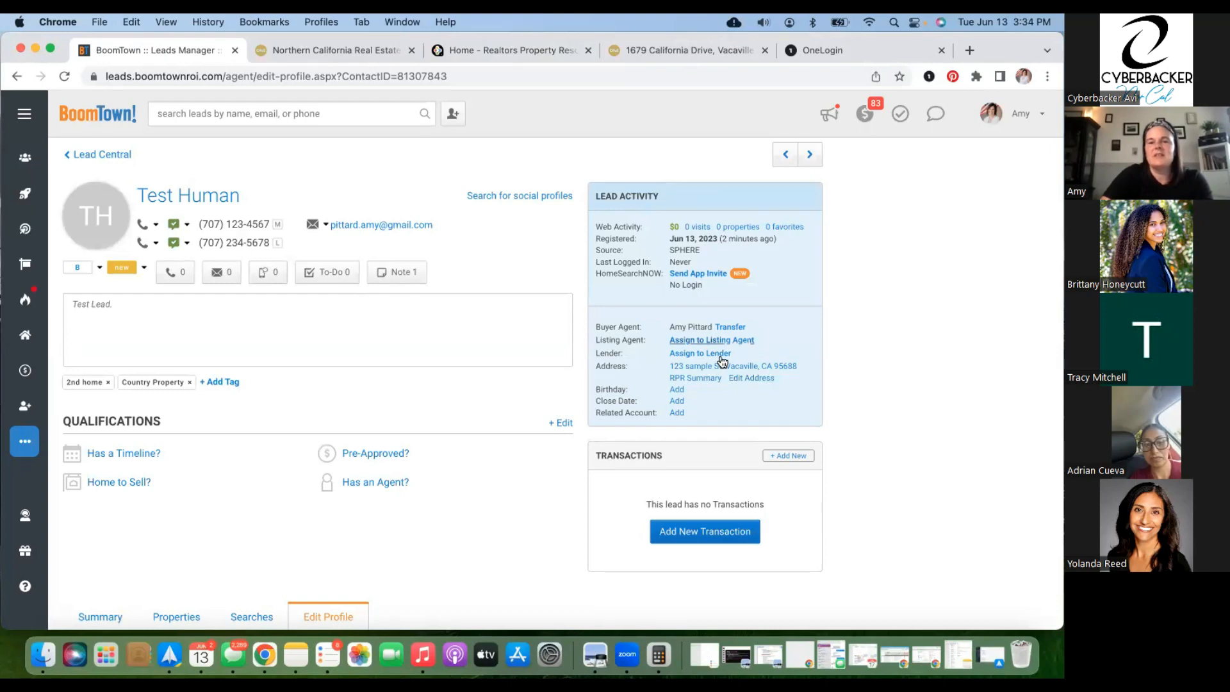
# Search for another lead by name and link it to this lead as the related account
pyautogui.click(677, 413)
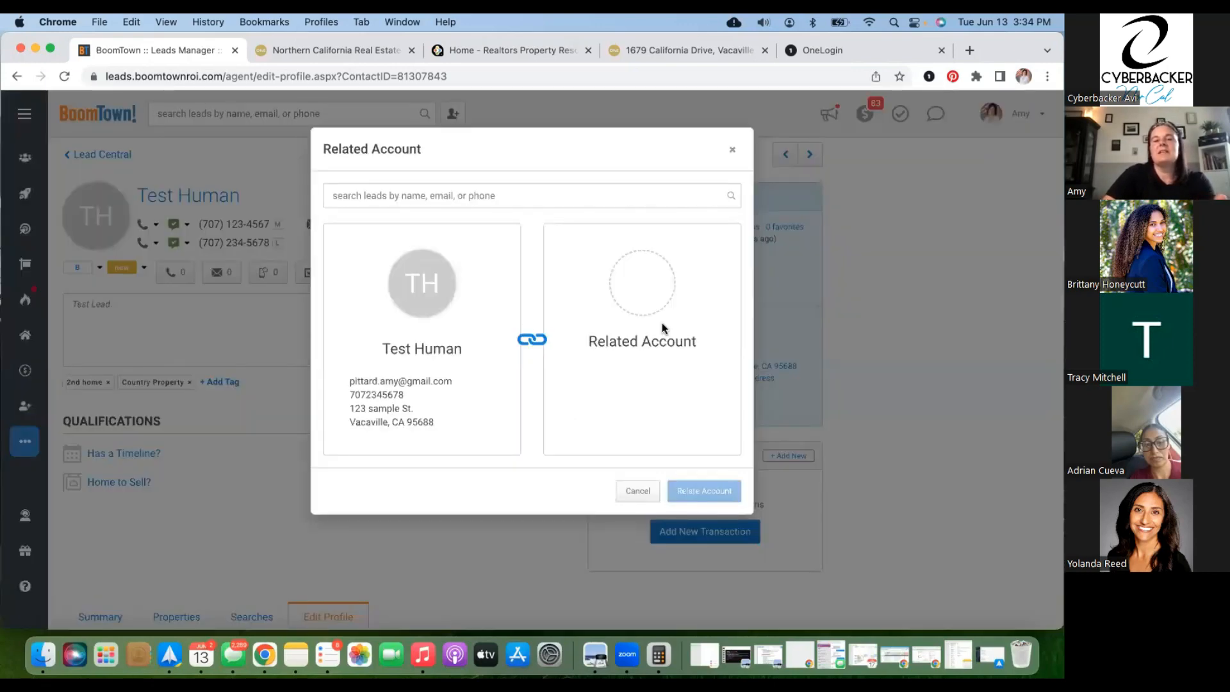
pyautogui.click(536, 187)
pyautogui.click(474, 271)
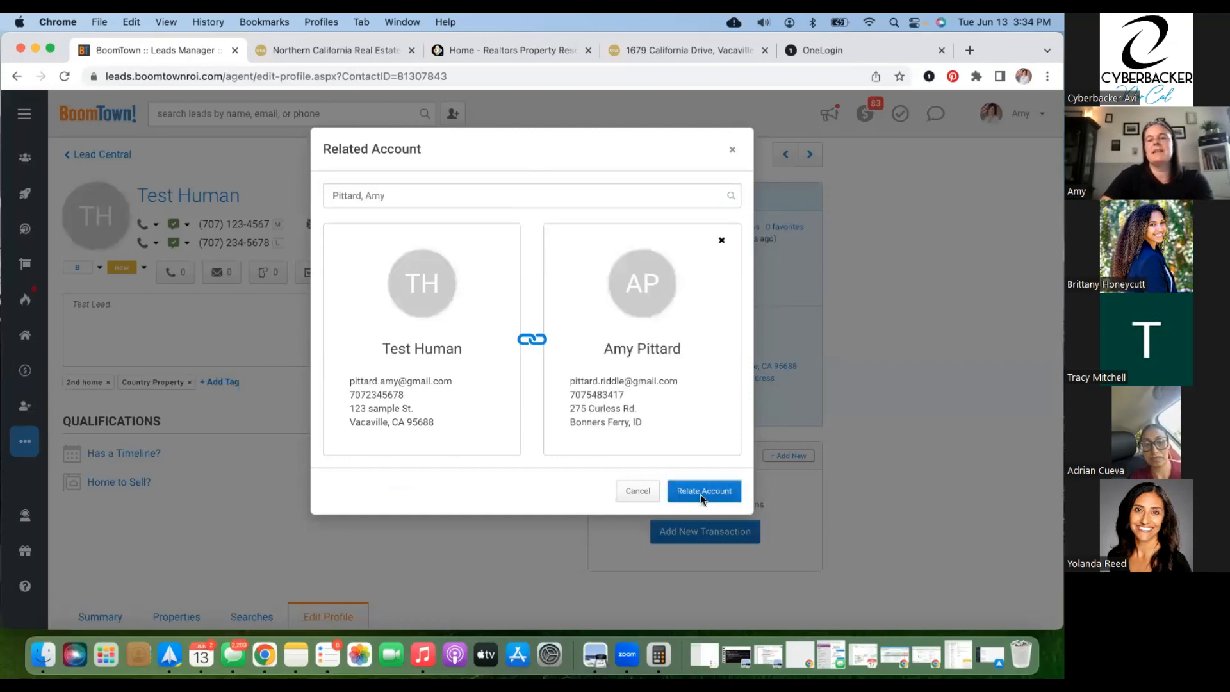
pyautogui.click(701, 494)
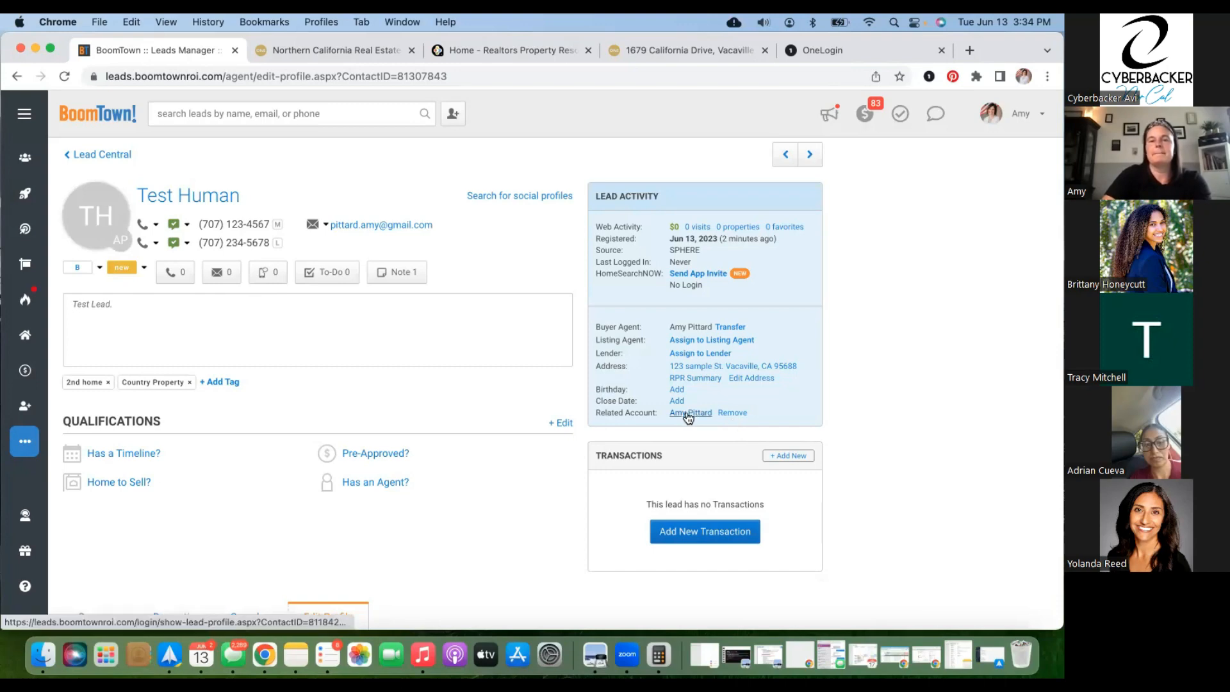
# Check which phone numbers the HomeSearchNOW app invite can be sent to, then cancel the invitation
pyautogui.click(696, 272)
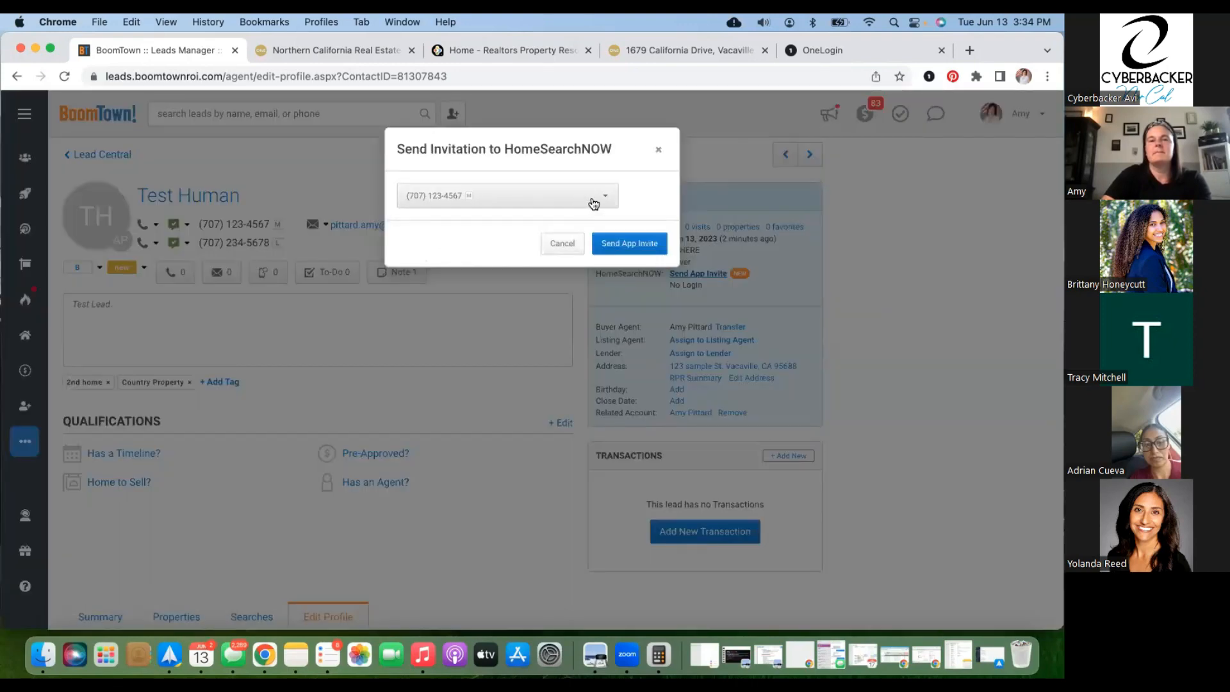
pyautogui.click(592, 202)
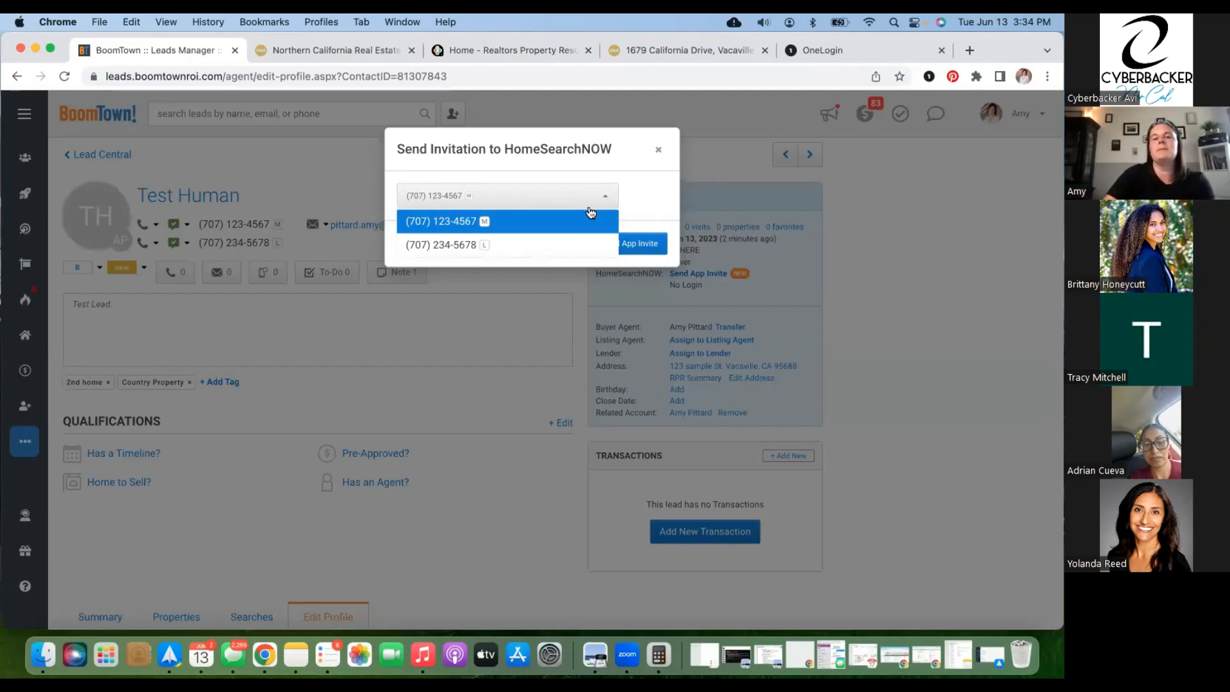
pyautogui.click(637, 194)
pyautogui.click(555, 249)
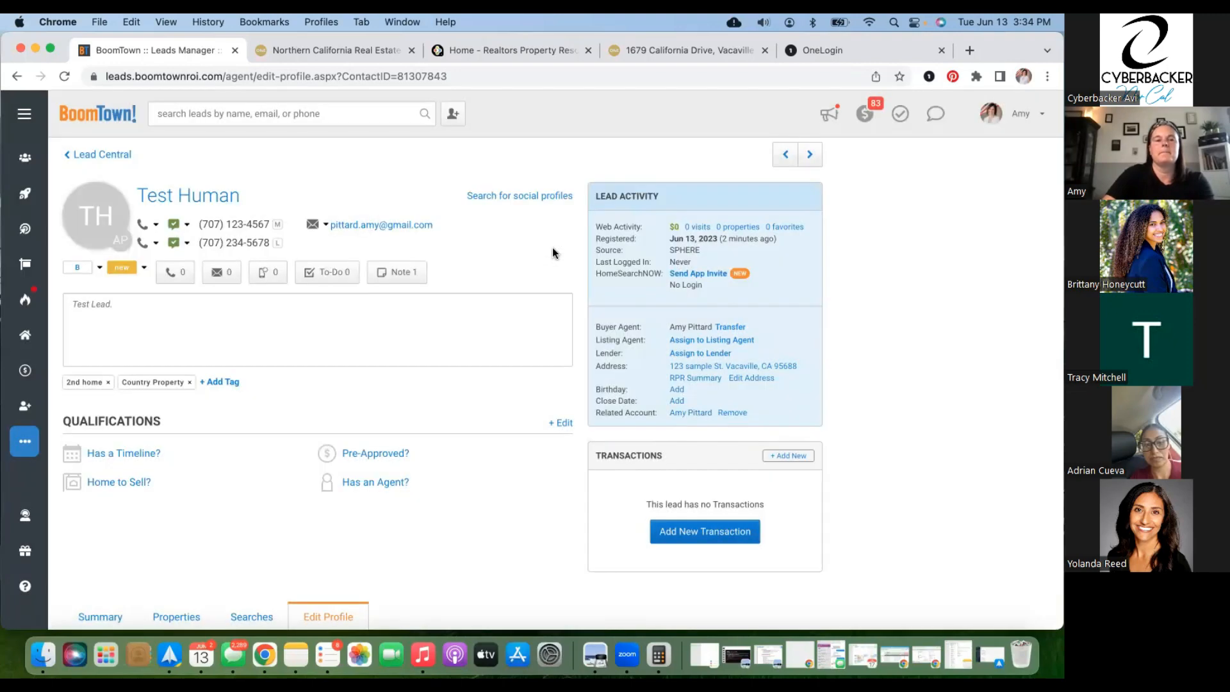
# Start a to-do for the lead with the type Call and the date September 13, 2023
pyautogui.scroll(-1, 295, 311)
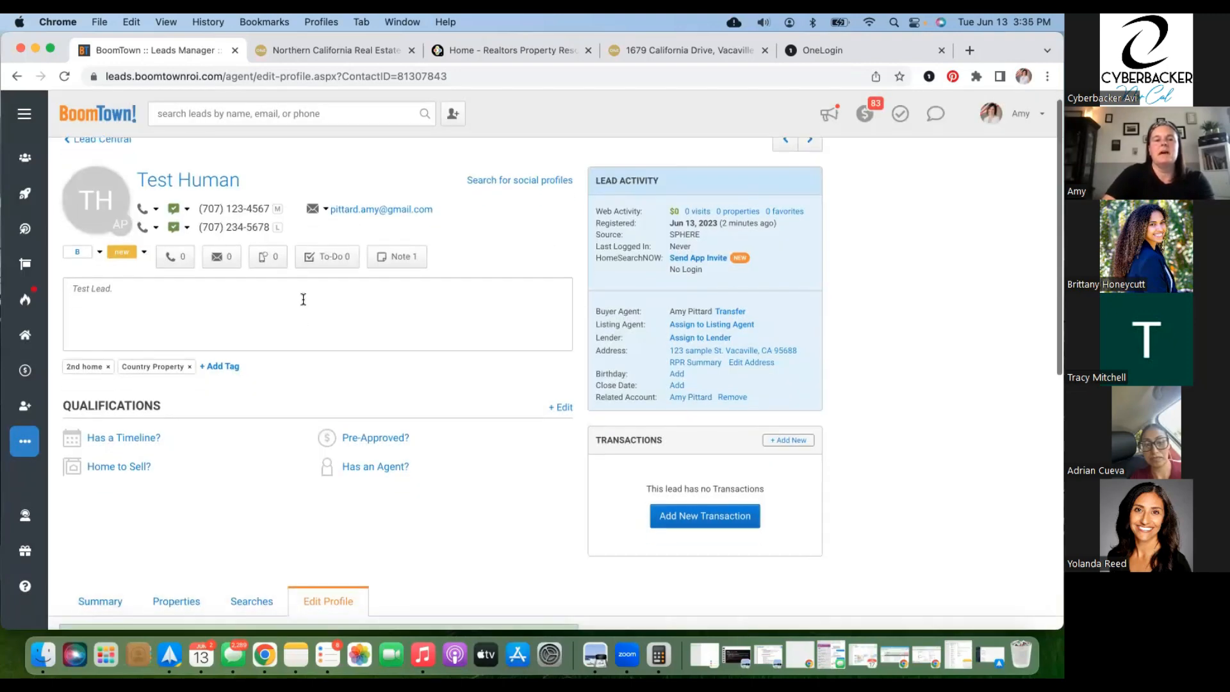
pyautogui.click(340, 256)
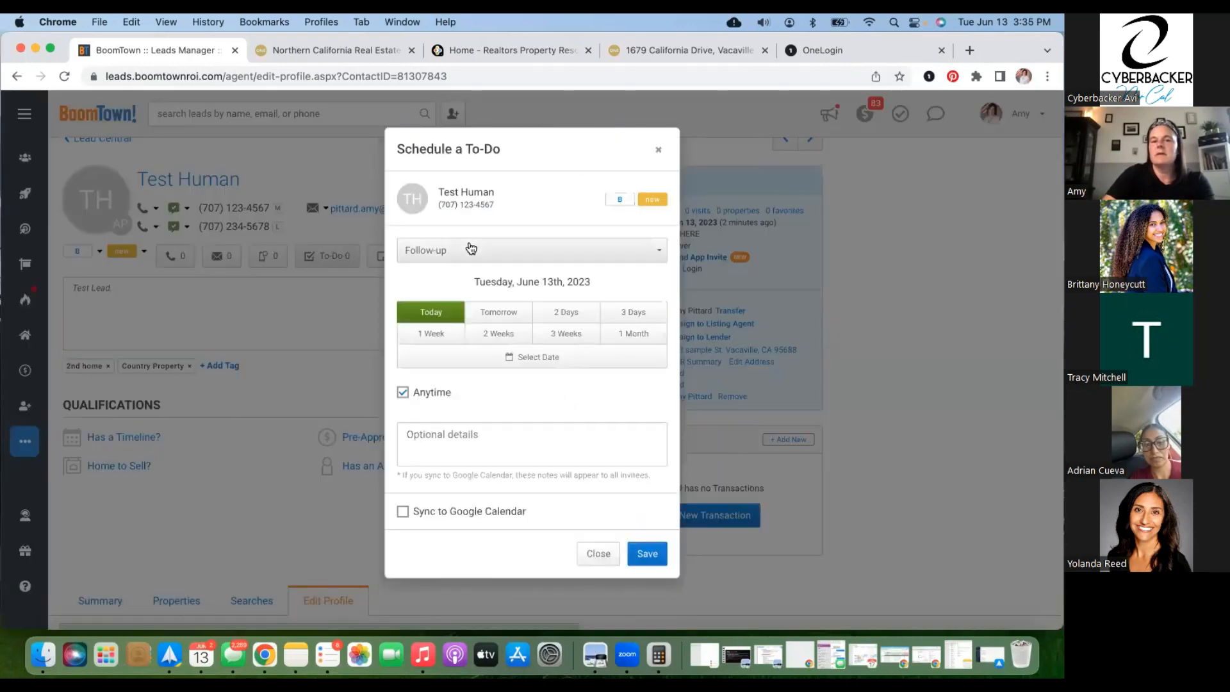
pyautogui.click(511, 255)
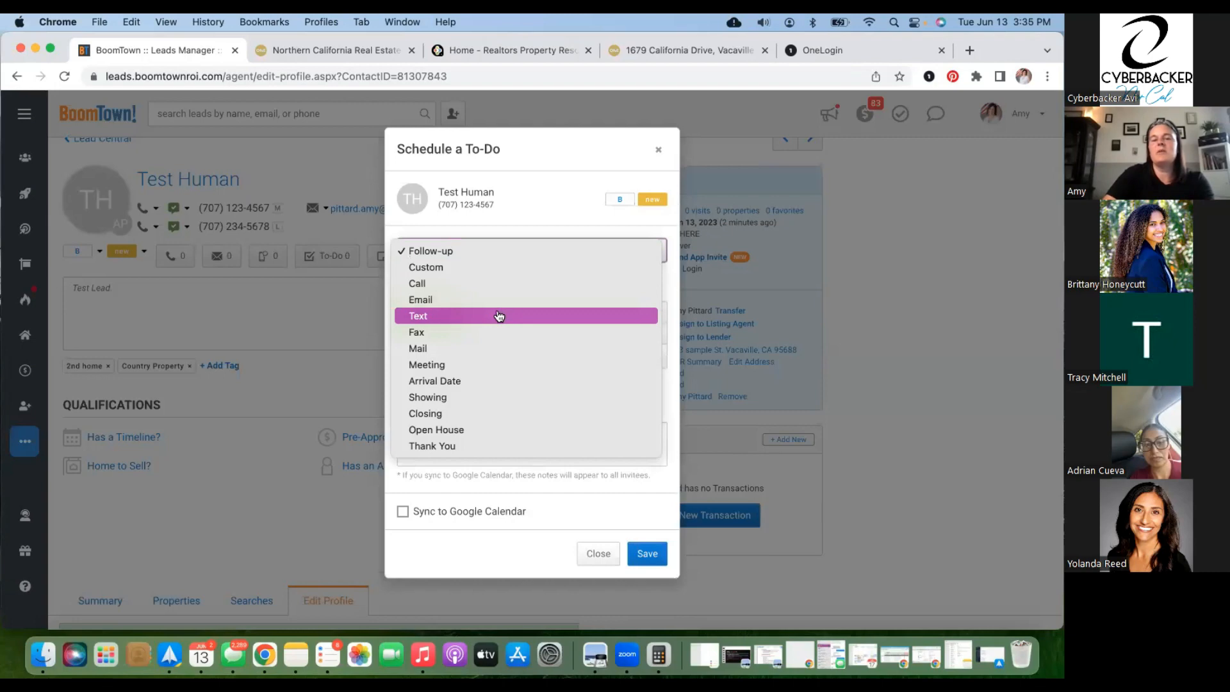
pyautogui.click(492, 283)
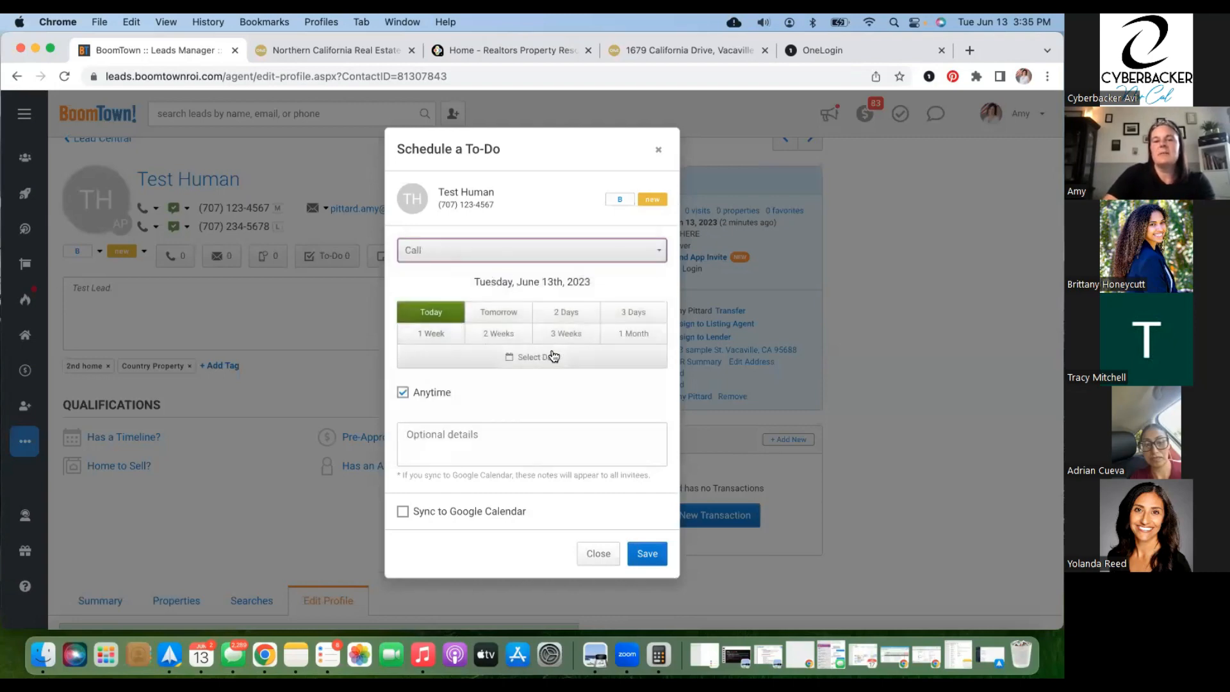
pyautogui.click(553, 357)
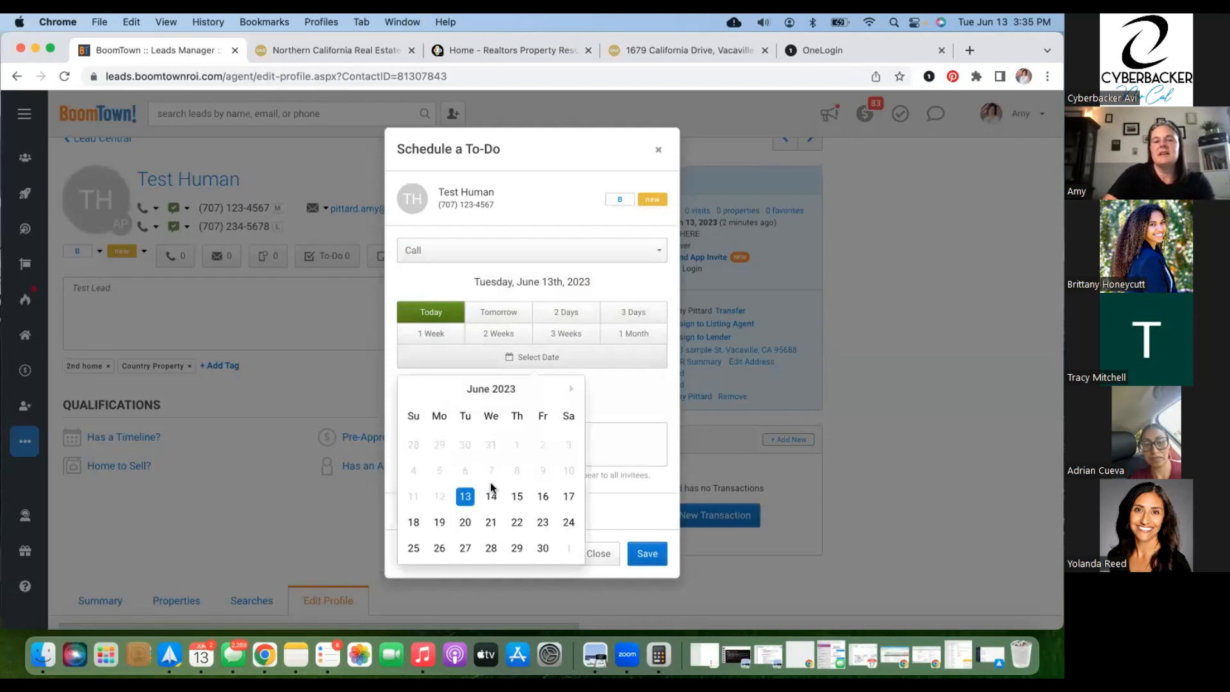
pyautogui.click(571, 389)
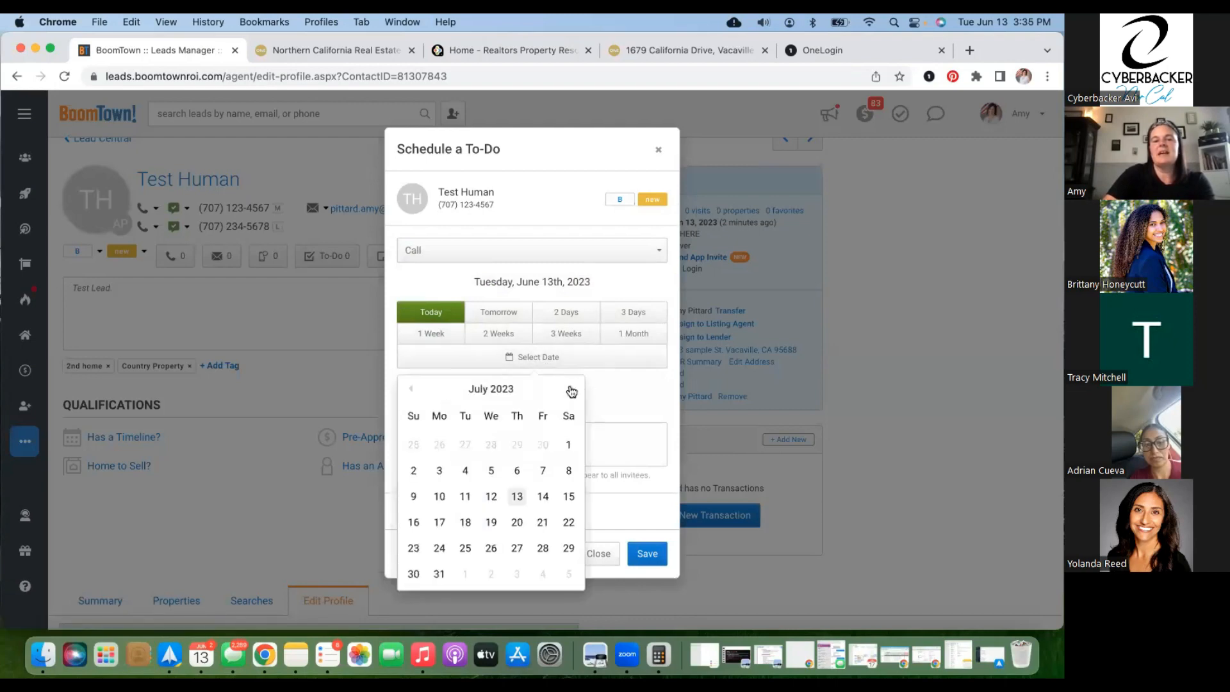
pyautogui.click(571, 390)
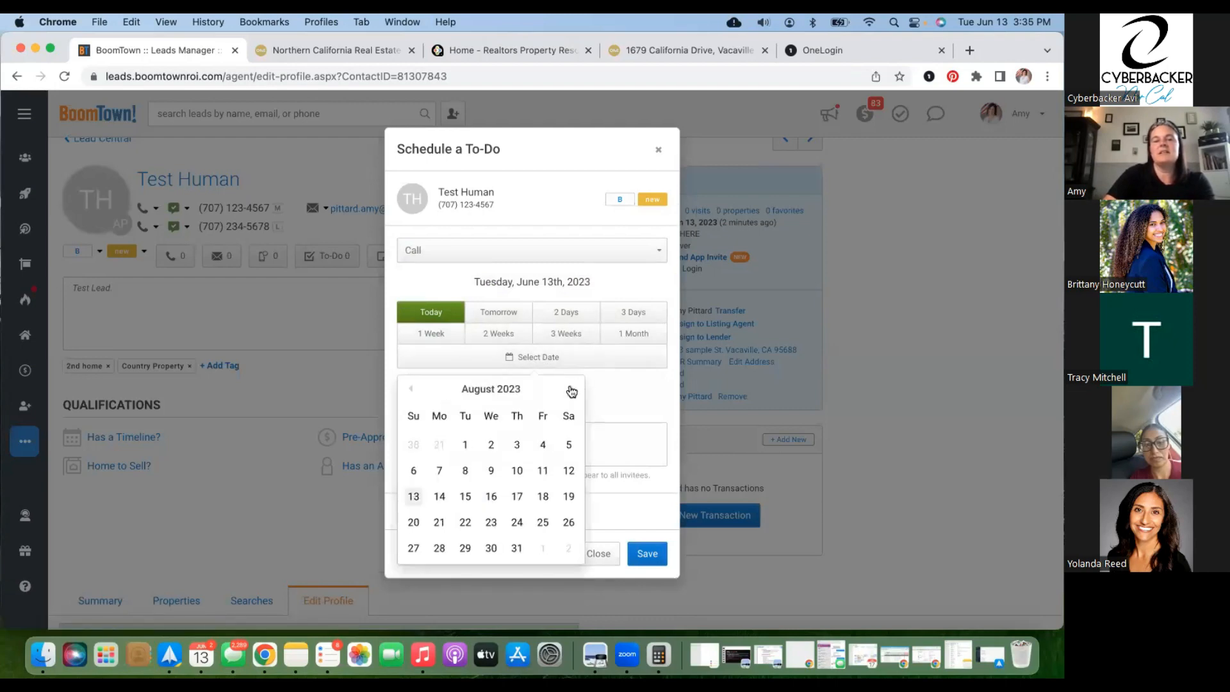
pyautogui.click(571, 390)
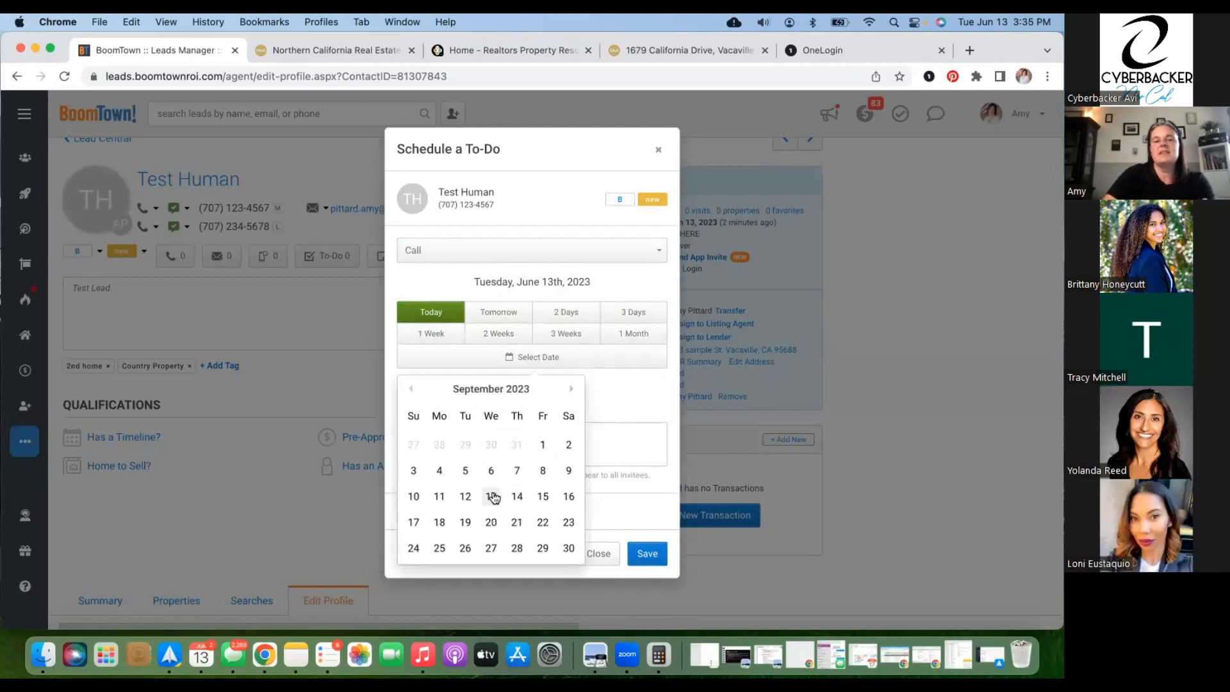
pyautogui.click(491, 496)
# Give the call to-do a specific time of 10:00 am instead of Anytime
pyautogui.click(403, 393)
pyautogui.click(498, 398)
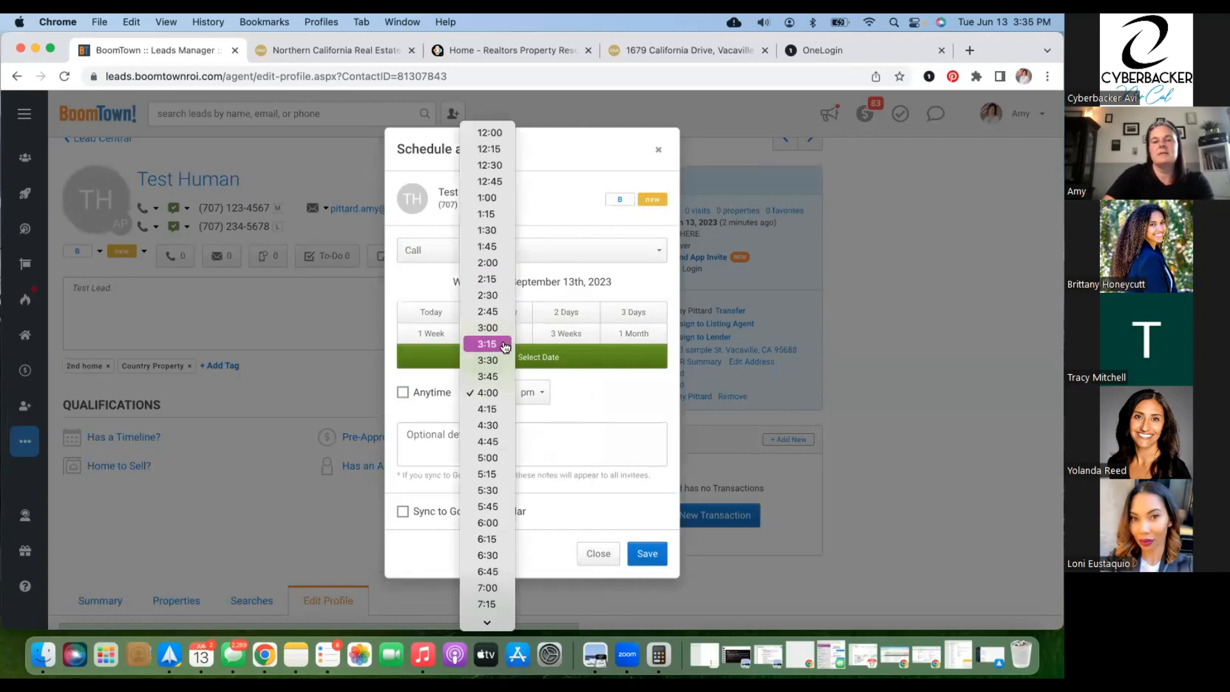
pyautogui.scroll(-3, 505, 346)
pyautogui.scroll(-4, 505, 346)
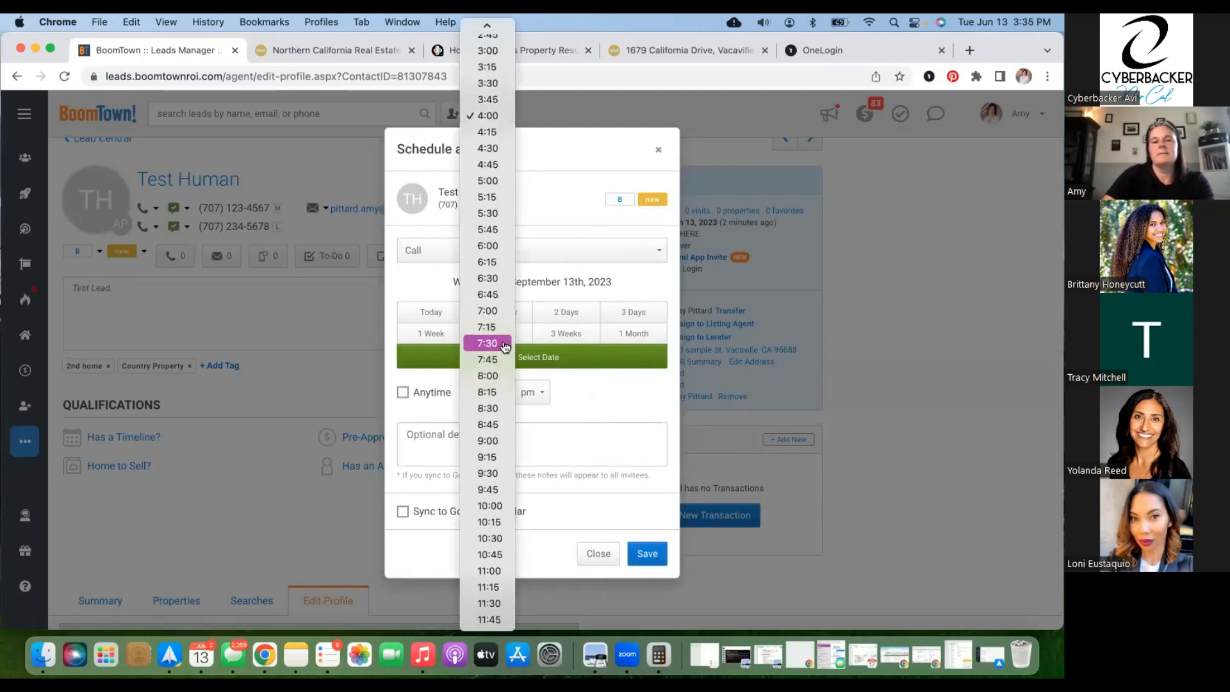
pyautogui.click(494, 506)
pyautogui.click(530, 392)
pyautogui.click(525, 394)
# Enter "Regular Follow Call" as the to-do's details and save it without syncing to Google Calendar
pyautogui.click(505, 443)
pyautogui.write('R')
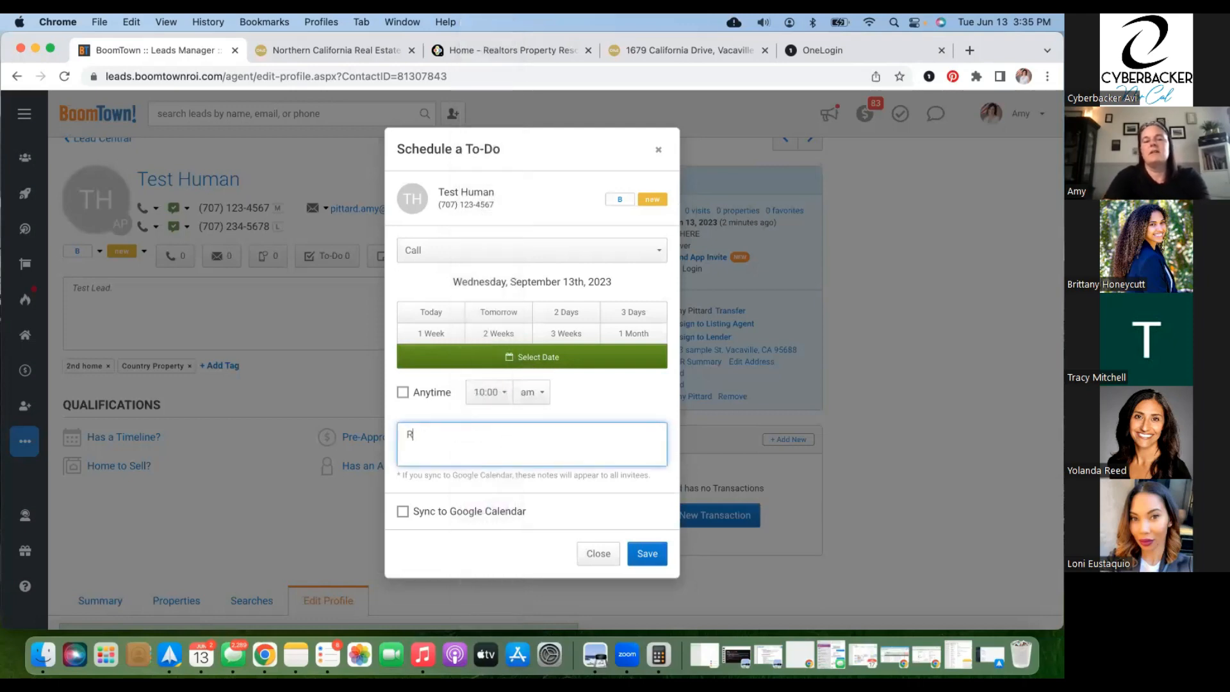
pyautogui.write('ealular Folow Up')
pyautogui.press('BackSpace')
pyautogui.press('BackSpace')
pyautogui.press('BackSpace')
pyautogui.press('BackSpace')
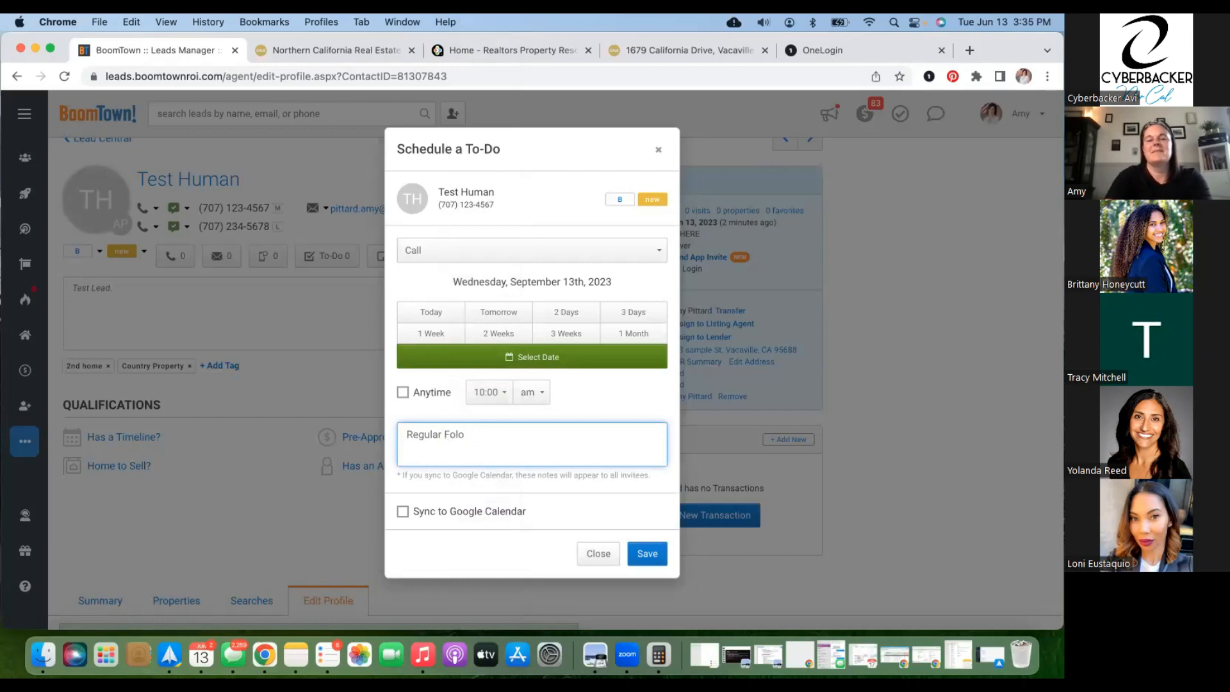
pyautogui.write('w Call')
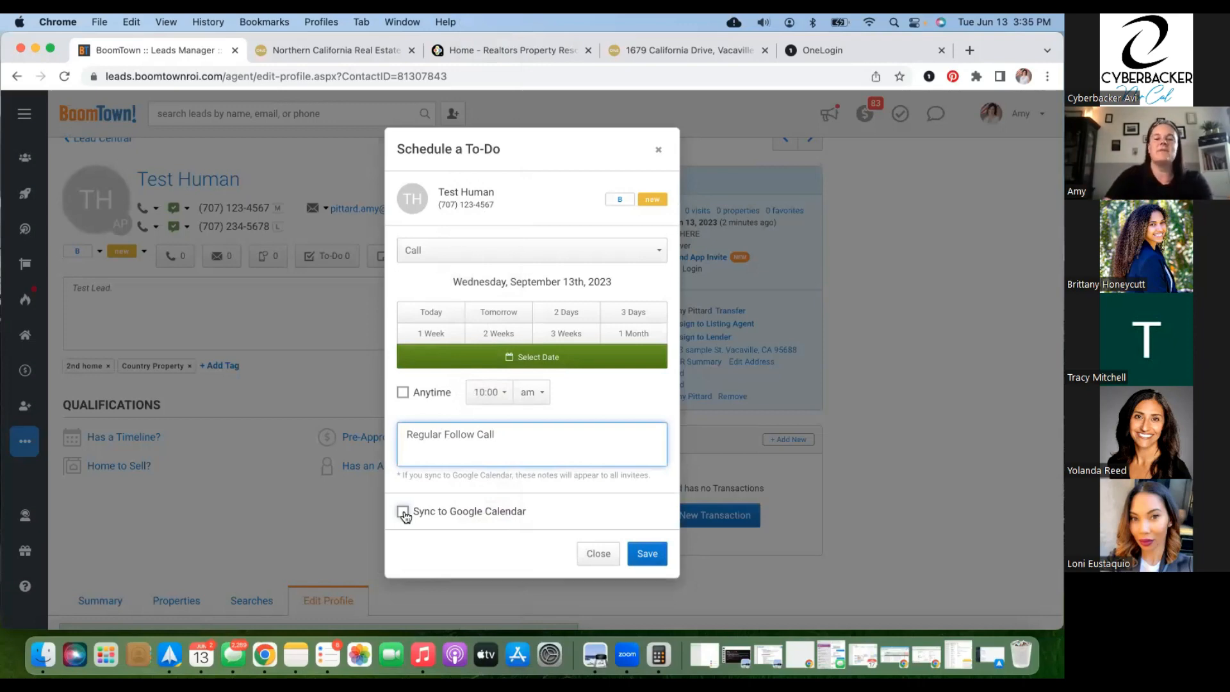
pyautogui.click(653, 560)
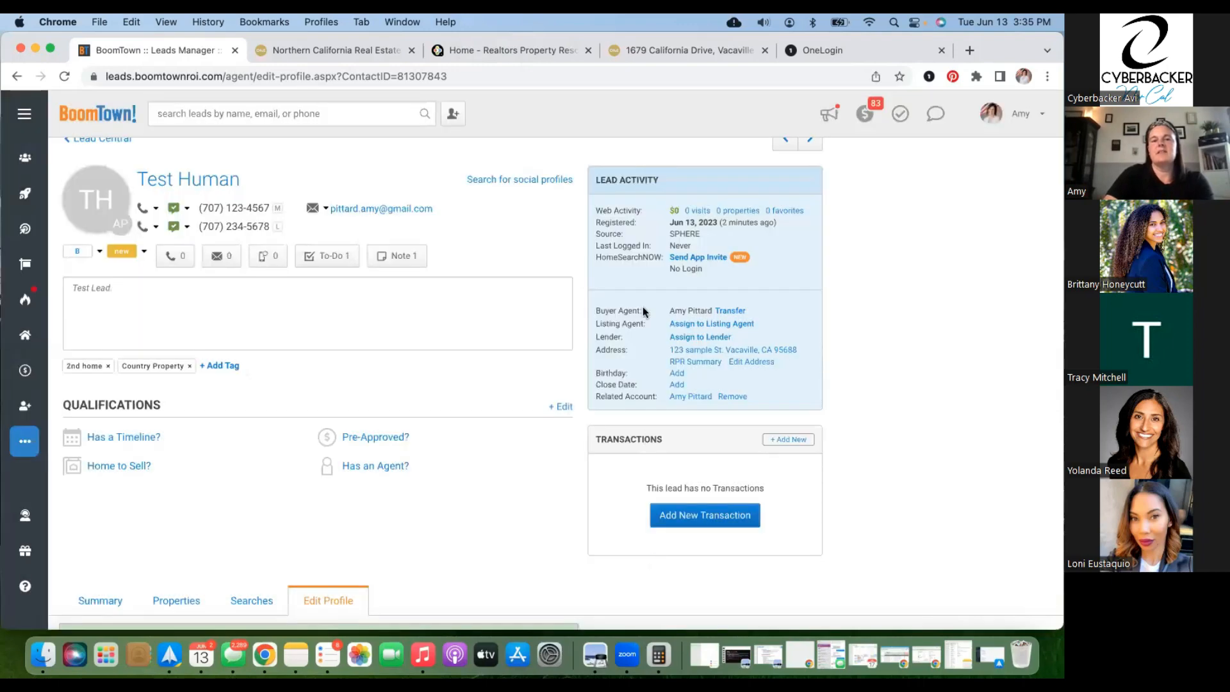
# Add the lead note "Had a conversation with them about their recent camping trip and how much fun they had fishing!" without scheduling another to-do
pyautogui.click(395, 255)
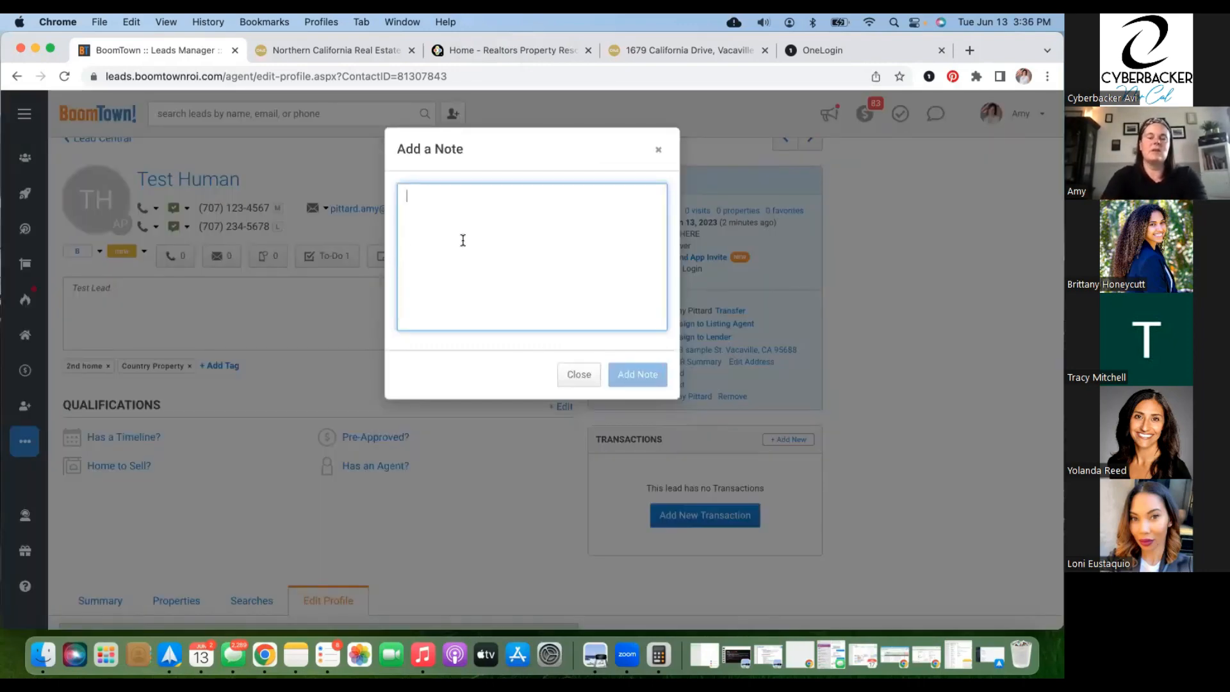
pyautogui.write('Had a conversation with them about their recent camping ')
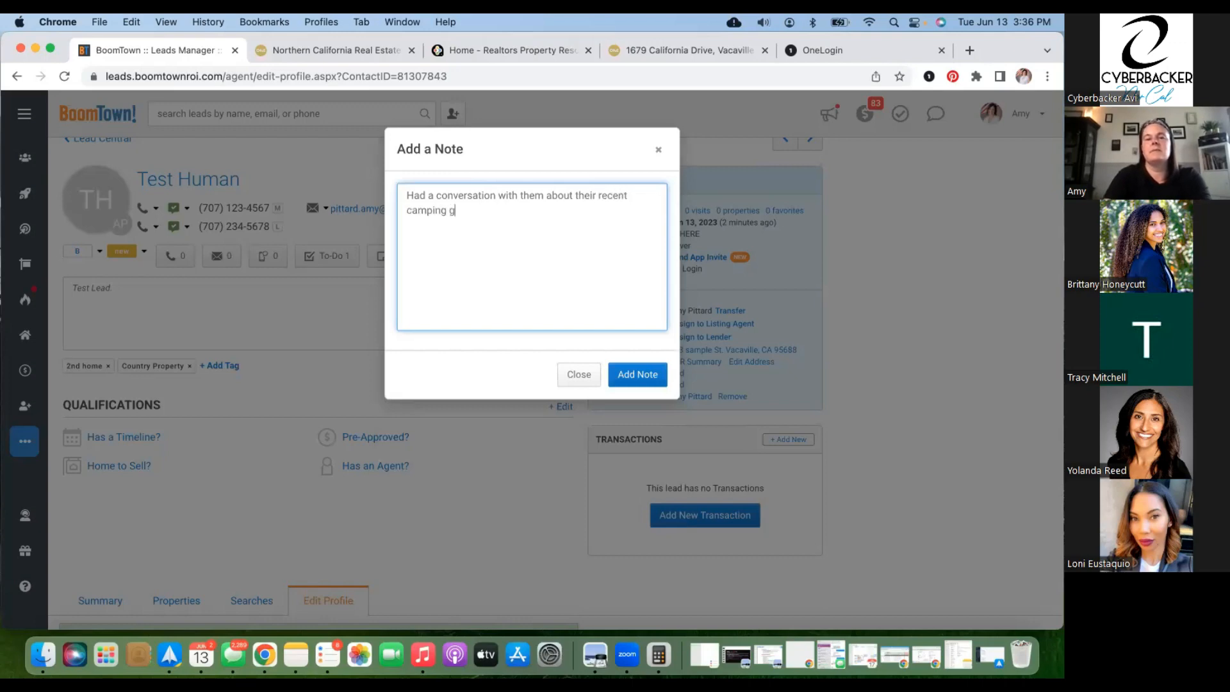
pyautogui.write('trip and how much fun they had fishing!')
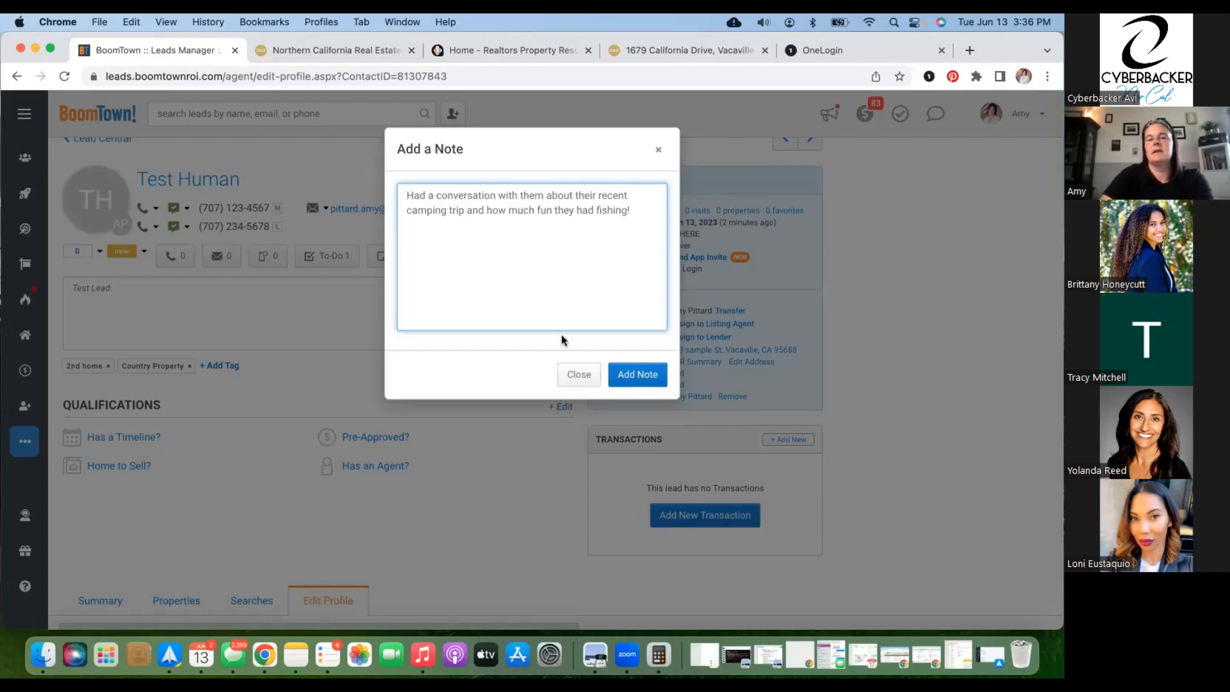
pyautogui.click(643, 374)
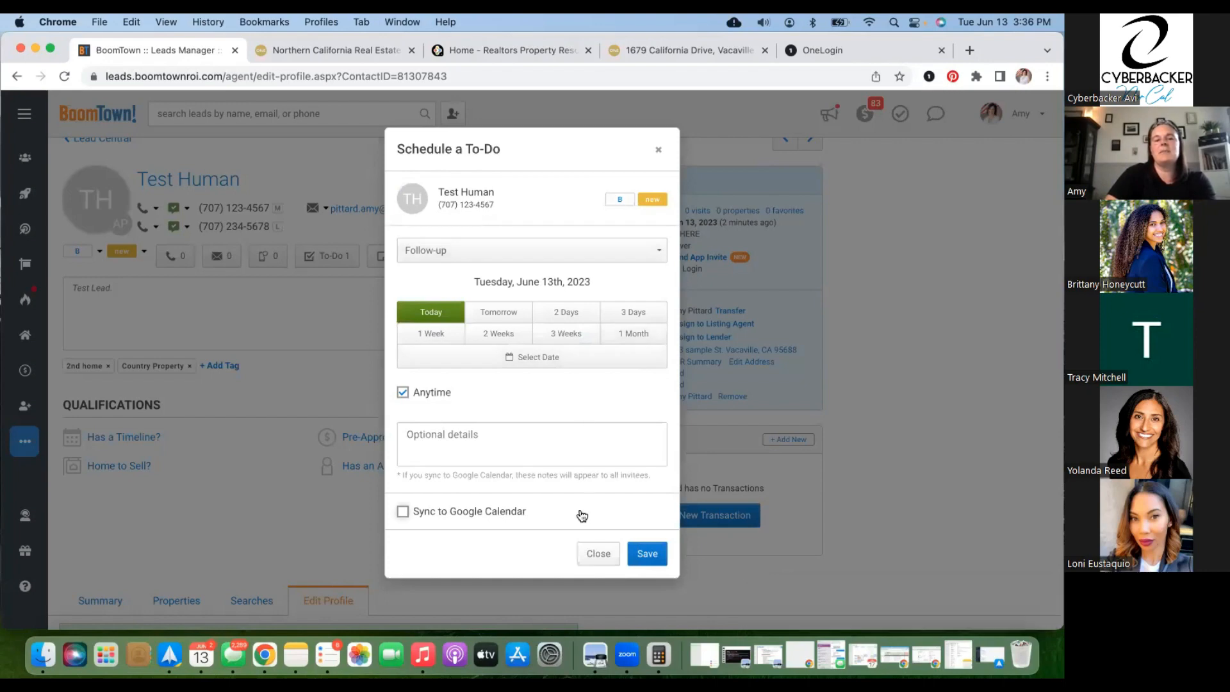
pyautogui.click(592, 556)
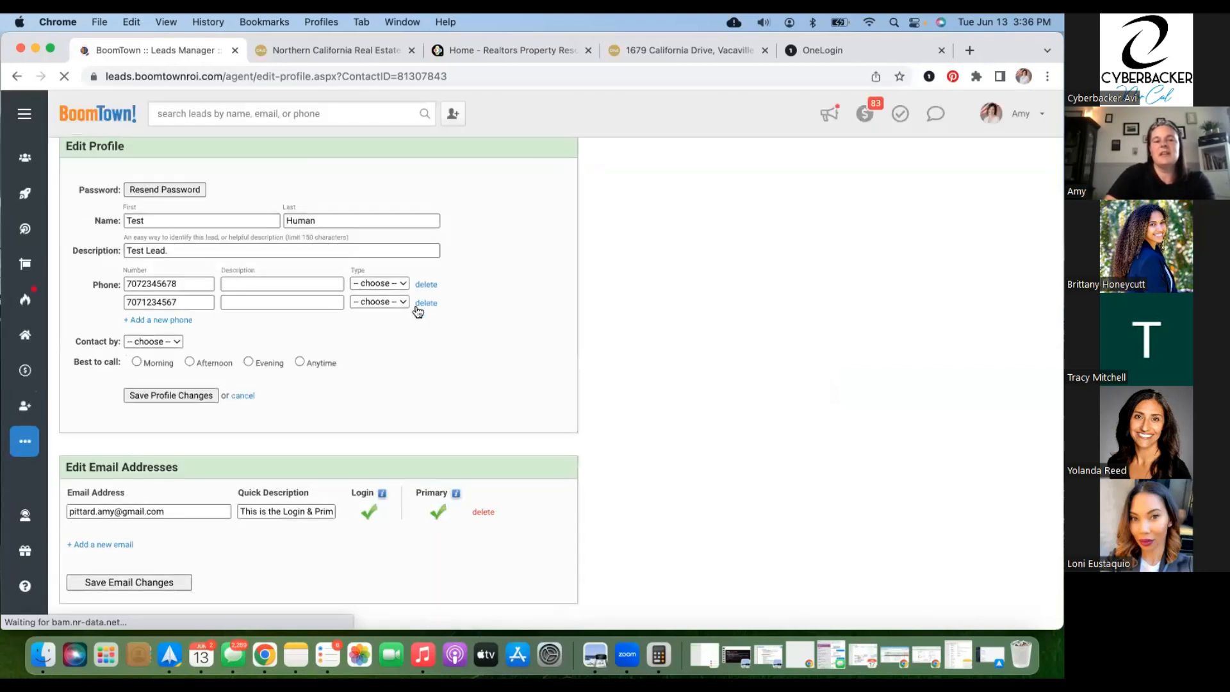
# Review the preferred contact method, phone and email fields in the lead's editable profile
pyautogui.click(175, 341)
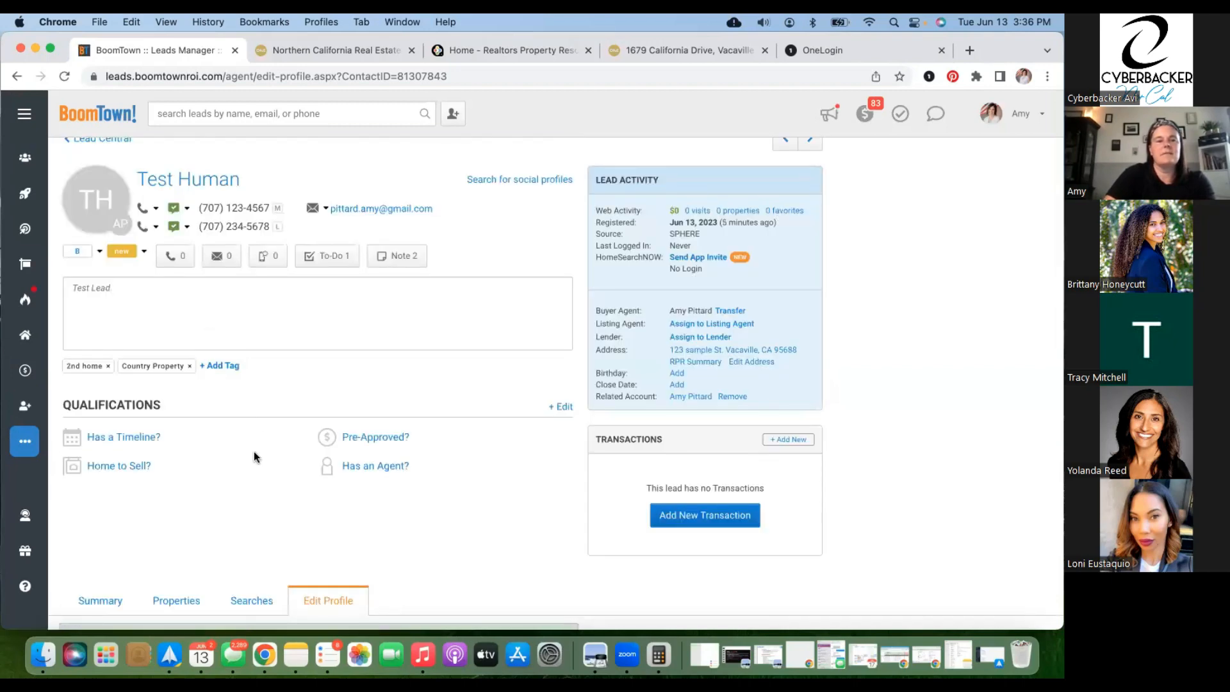
pyautogui.scroll(-5, 254, 451)
pyautogui.scroll(-2, 255, 452)
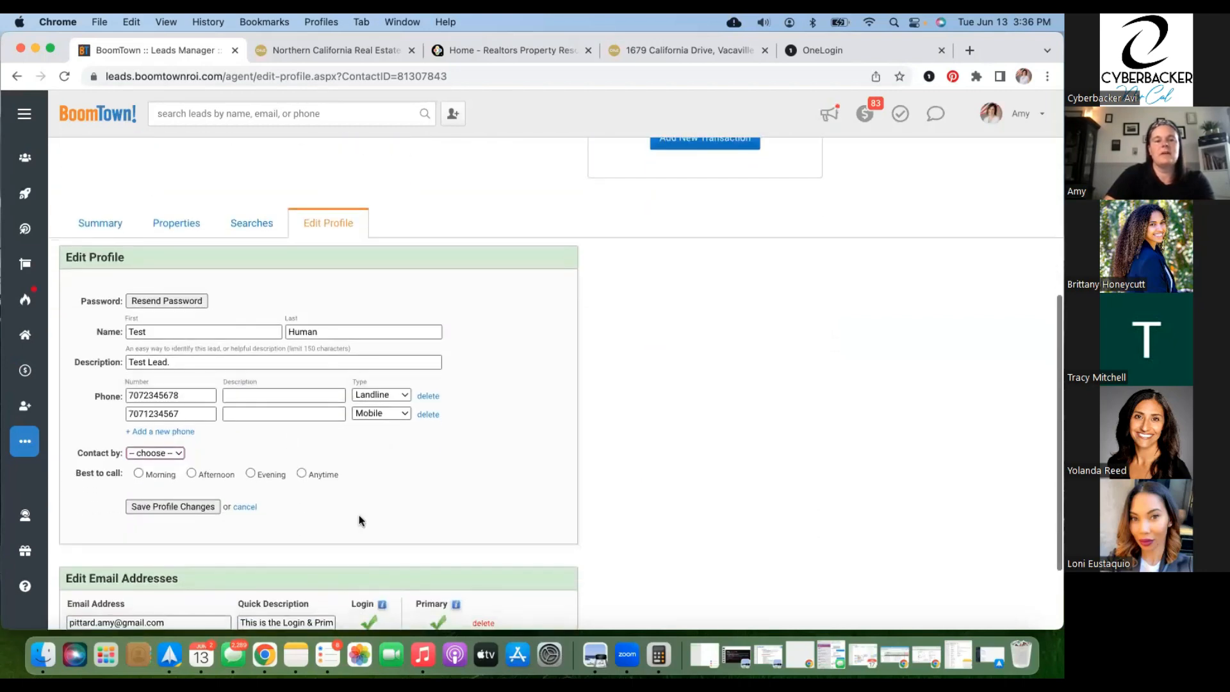
pyautogui.scroll(-3, 359, 516)
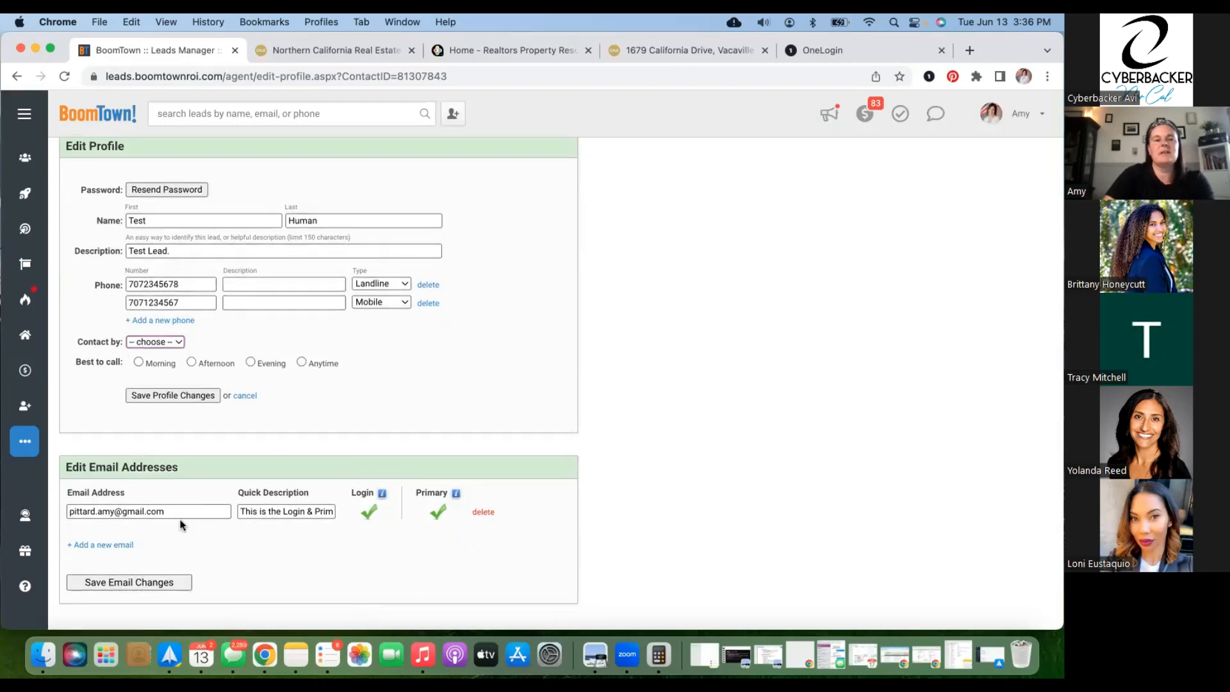
# Review the to-do list, activity history and invitation status in the lead's profile summary
pyautogui.scroll(10, 181, 524)
pyautogui.scroll(-4, 181, 524)
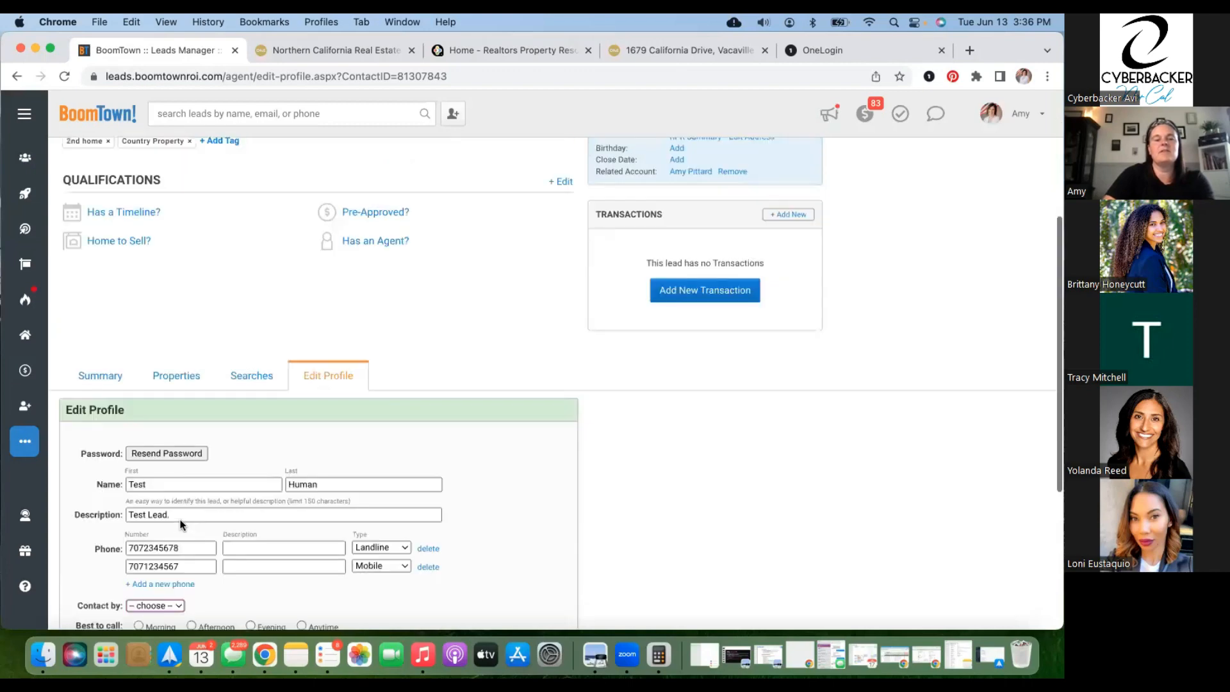
pyautogui.scroll(-2, 164, 318)
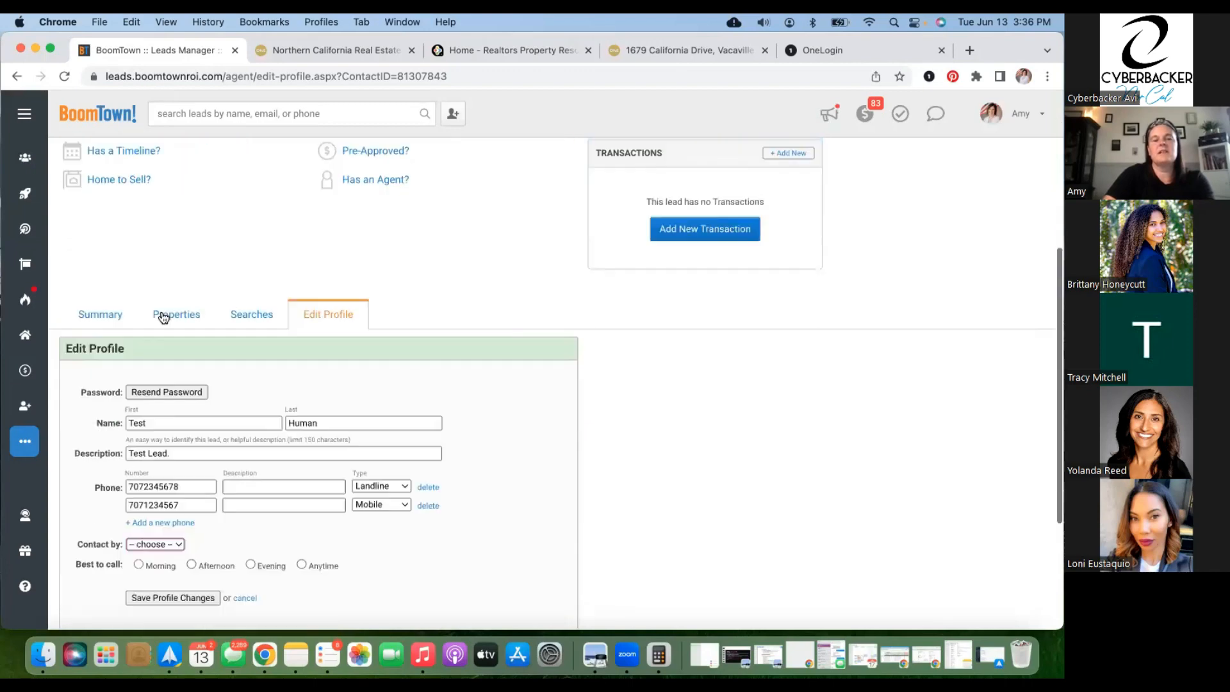
pyautogui.click(98, 321)
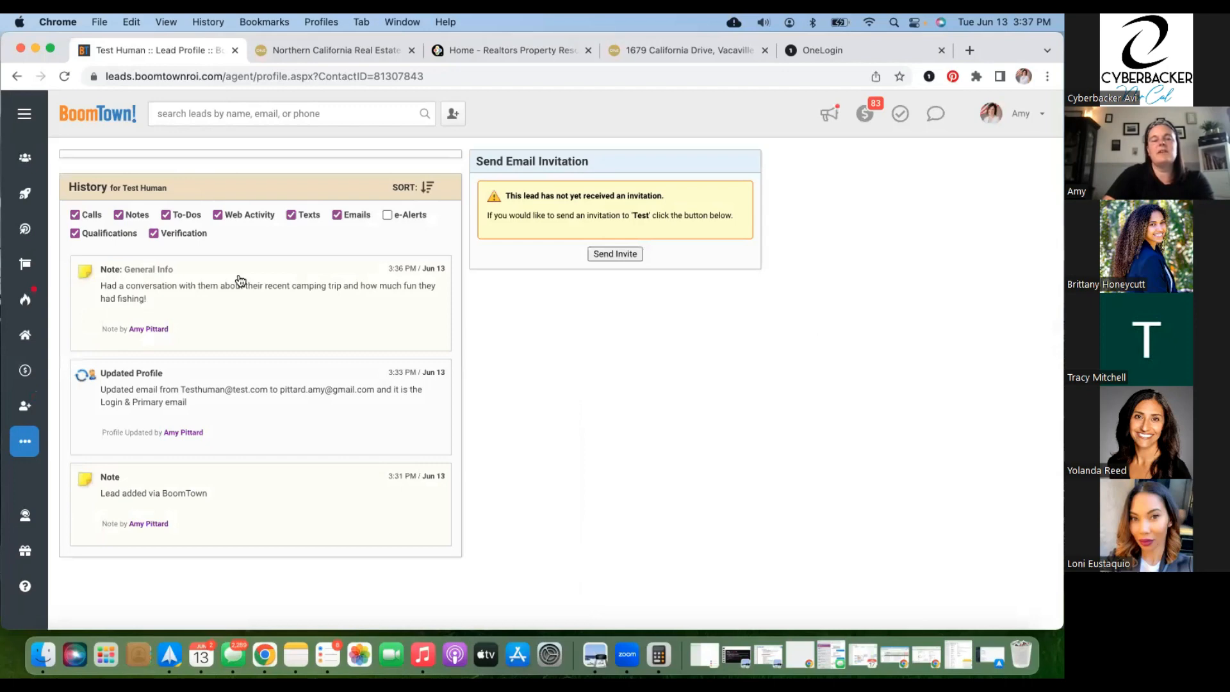
pyautogui.scroll(-10, 240, 275)
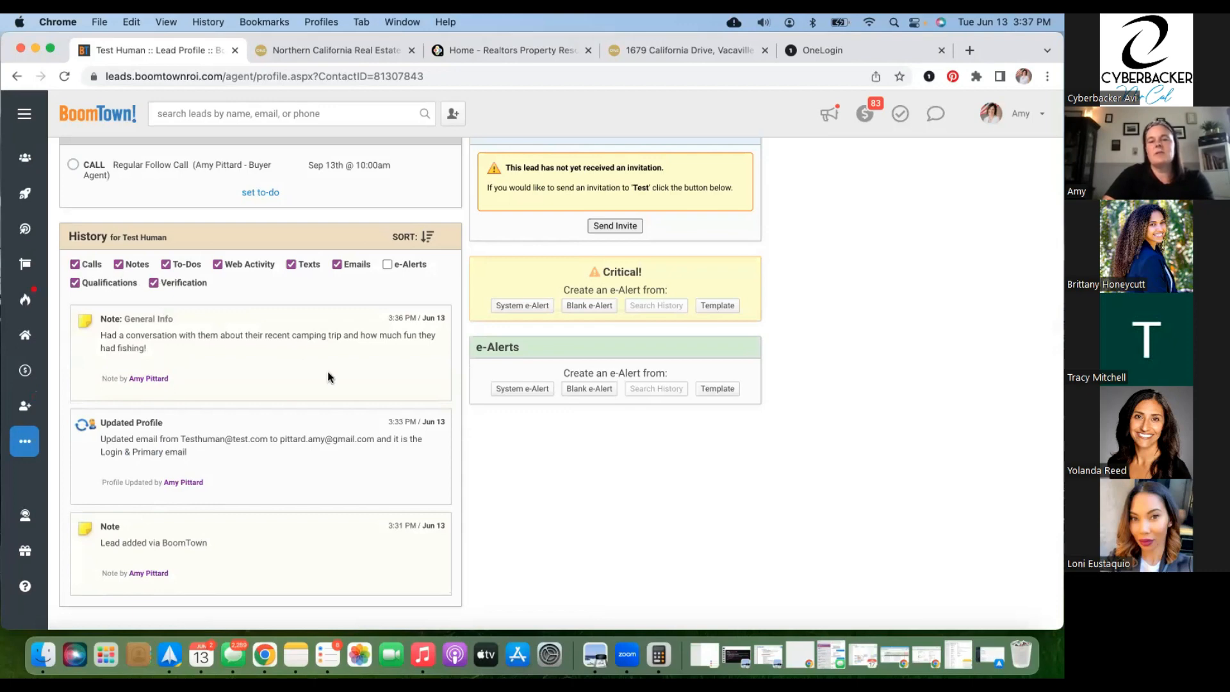
pyautogui.scroll(4, 328, 371)
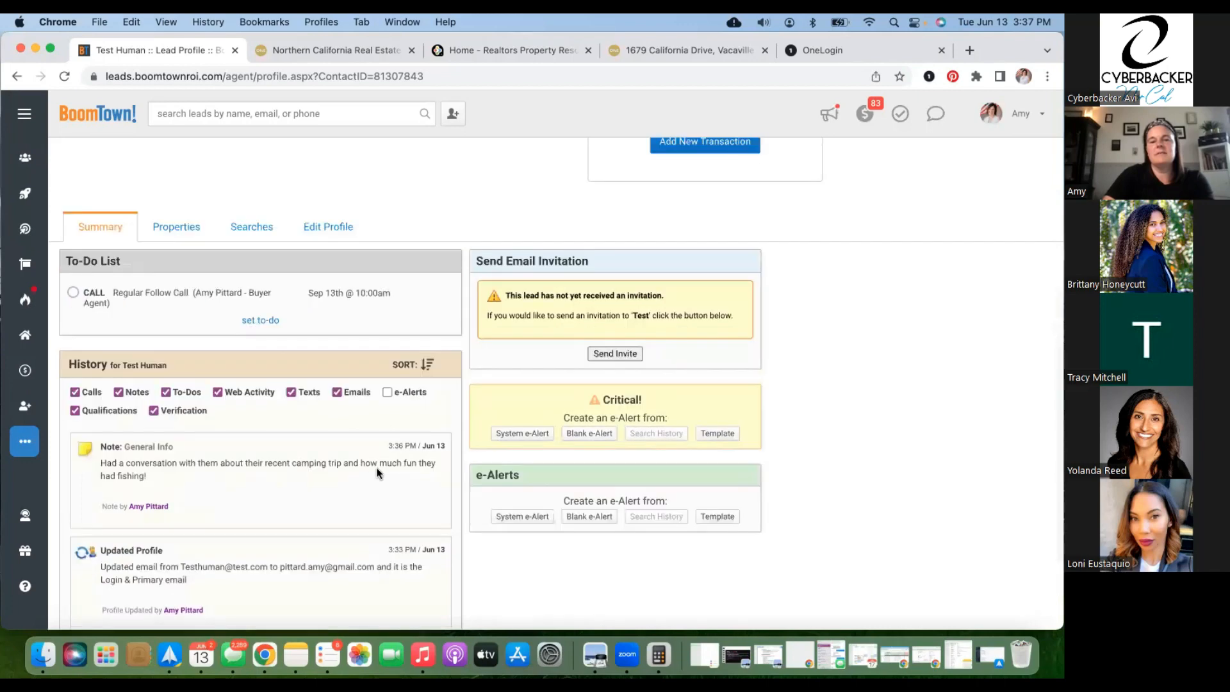
pyautogui.scroll(2, 451, 469)
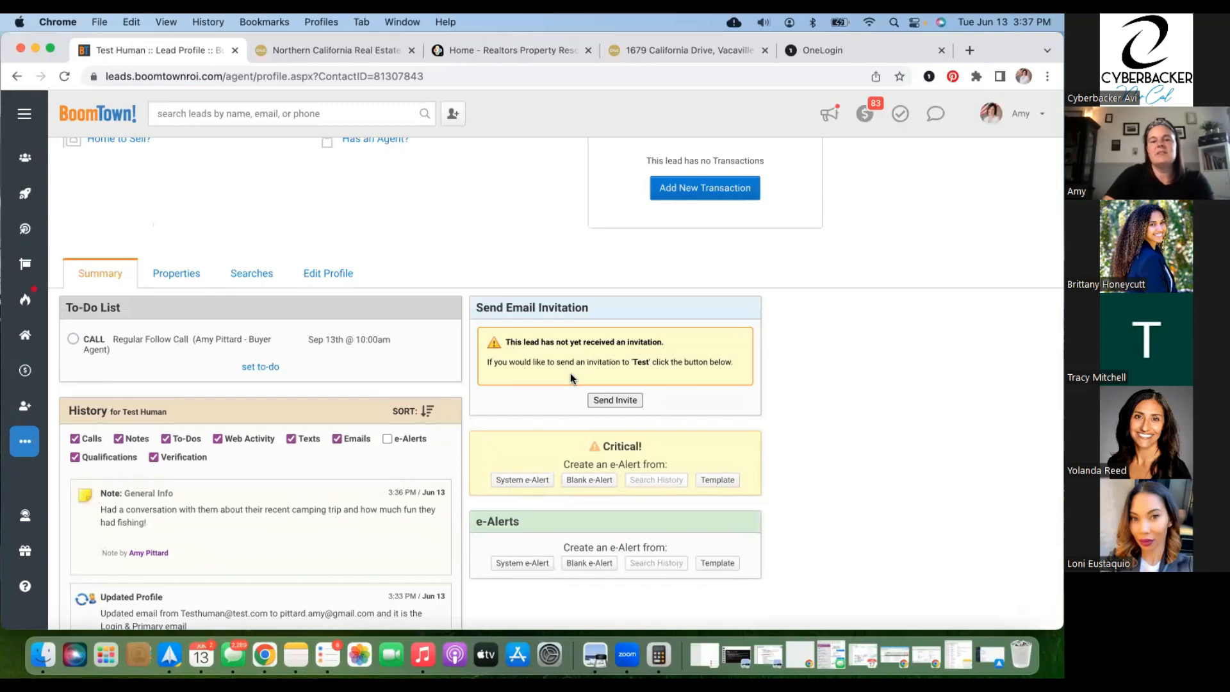
# Compose an email invitation to the lead with the subject "Welcome to My Website"
pyautogui.click(612, 400)
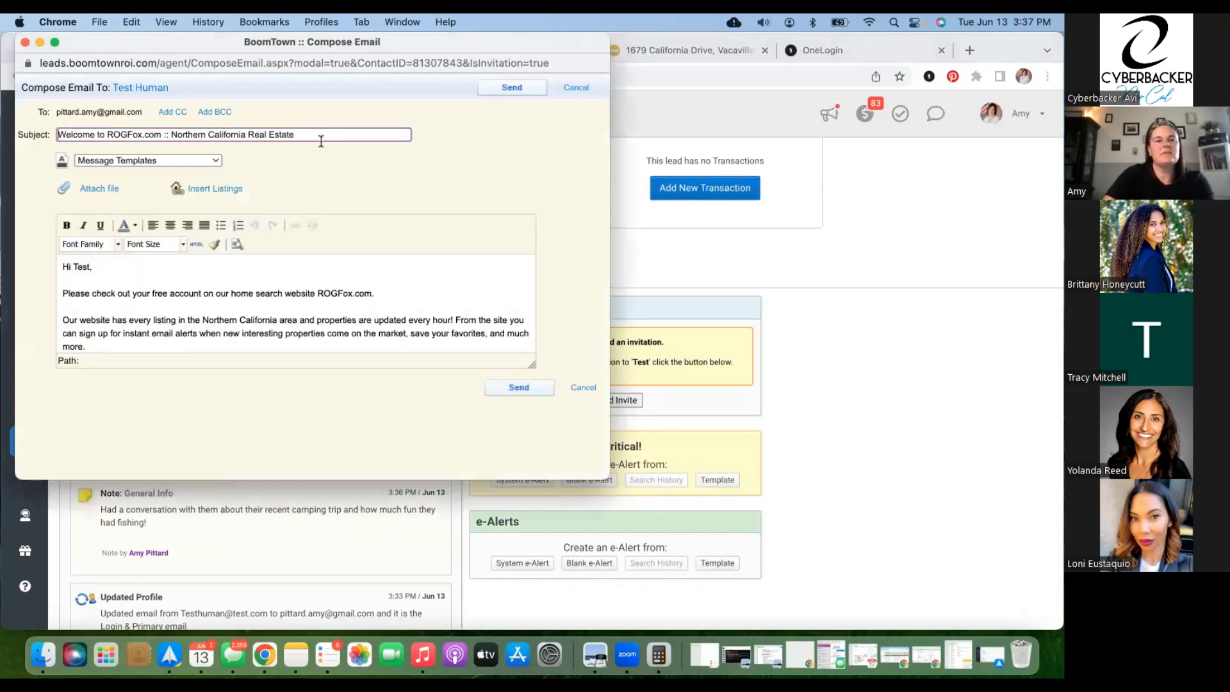
pyautogui.moveTo(299, 135); pyautogui.dragTo(30, 113)
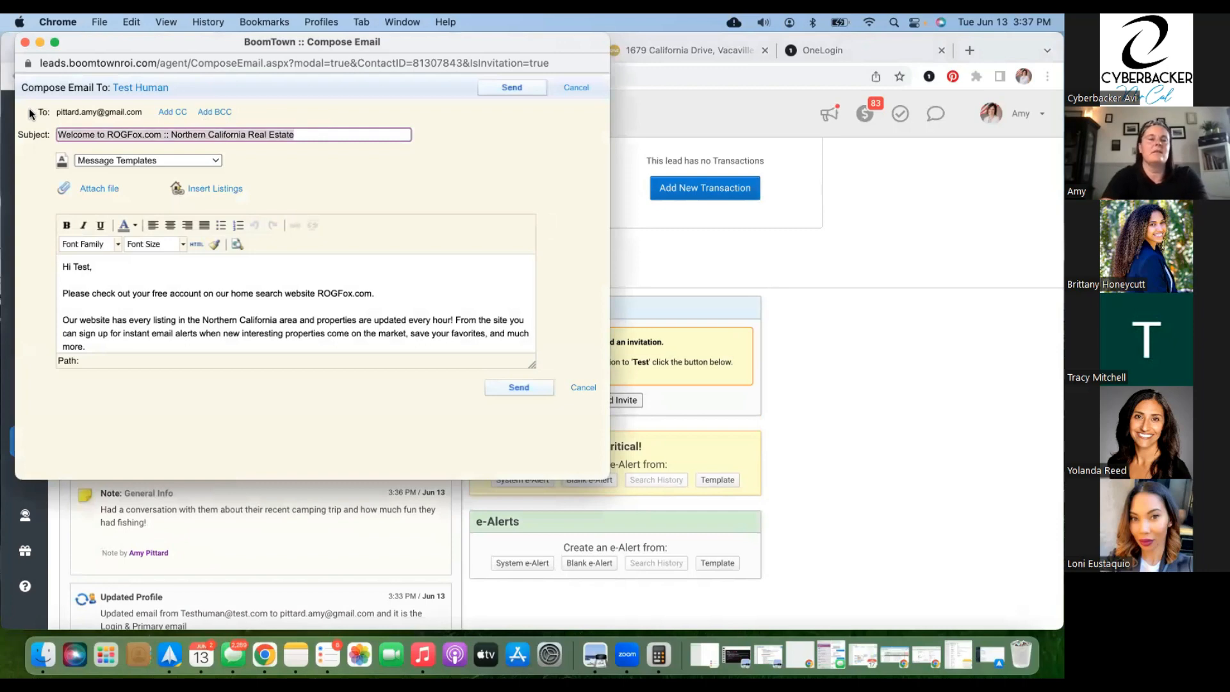
pyautogui.write('We')
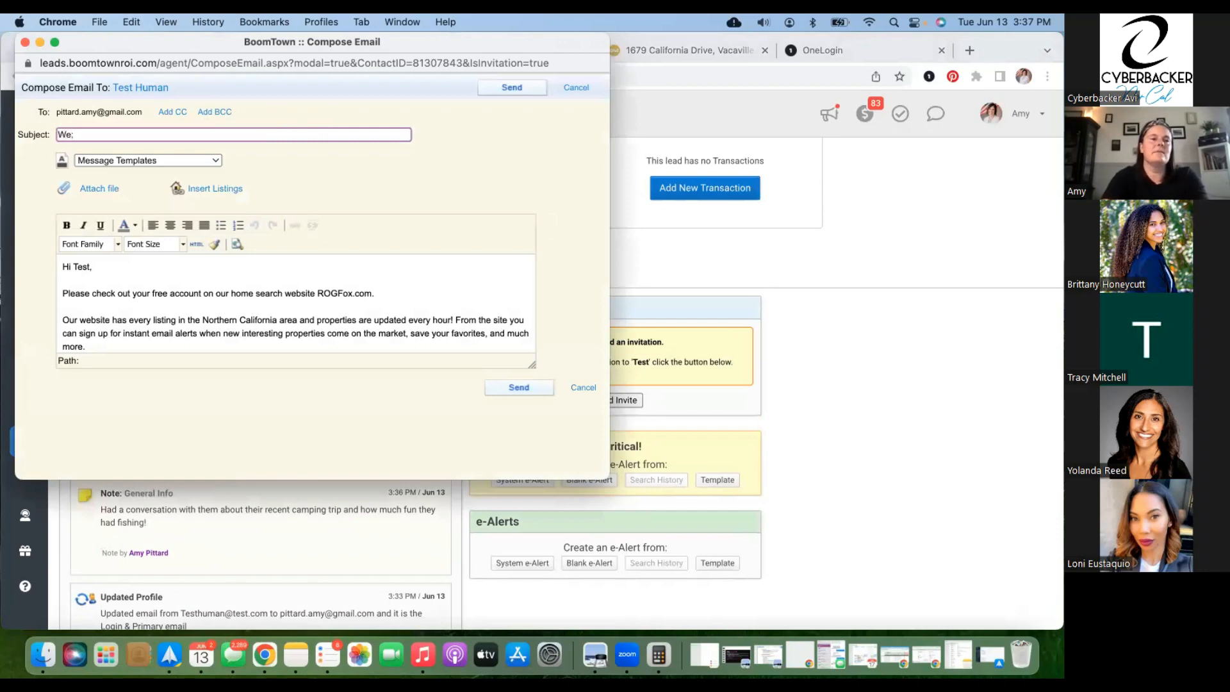
pyautogui.write('lcome ')
pyautogui.write('to M')
pyautogui.write('y S')
pyautogui.write('ebsite')
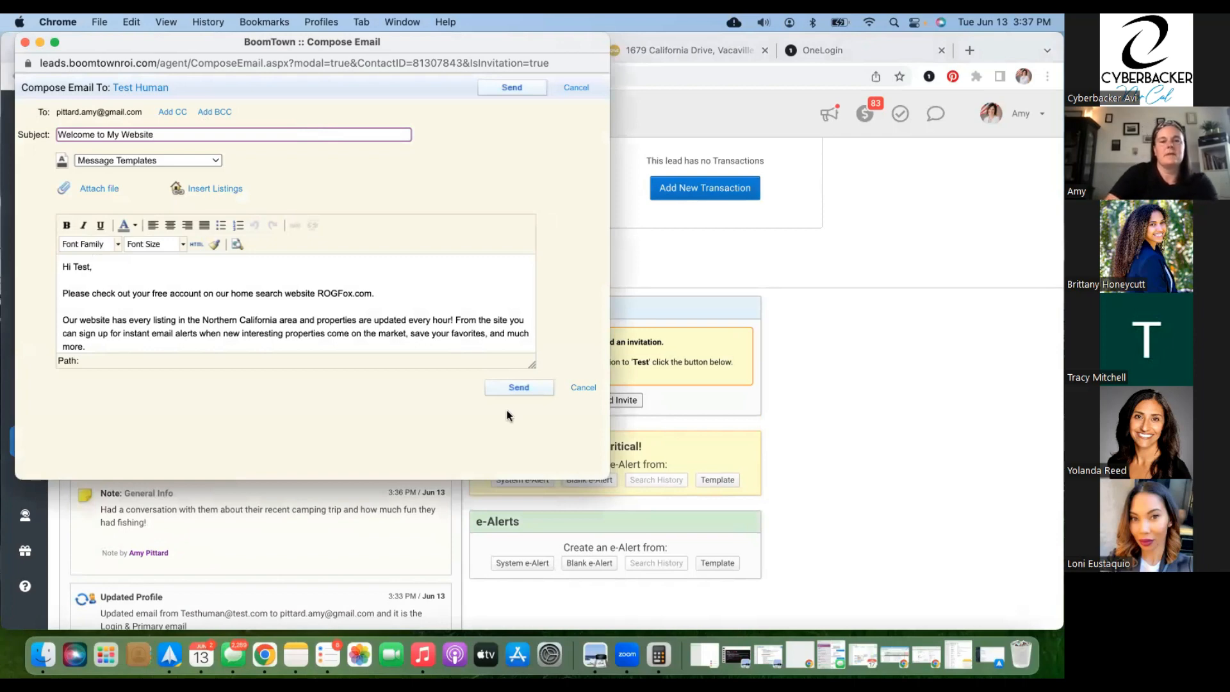
# Check the invitation message down to its sign-up link and signature, and send it
pyautogui.scroll(-2, 405, 317)
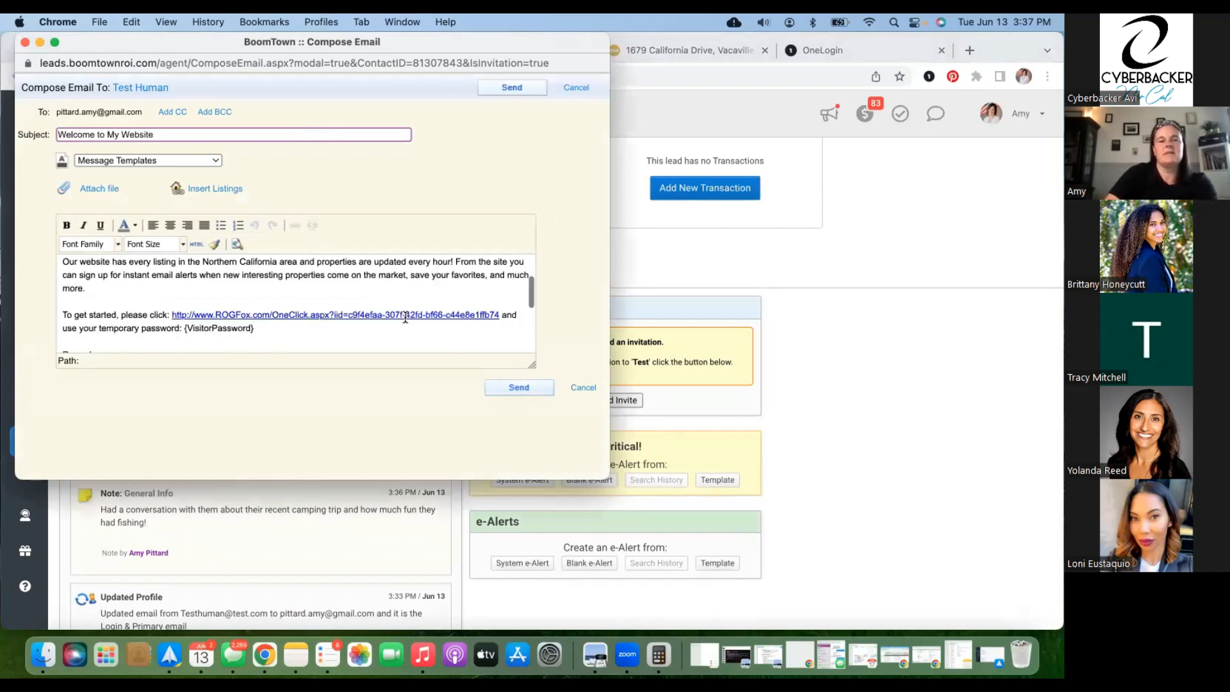
pyautogui.scroll(-1, 405, 316)
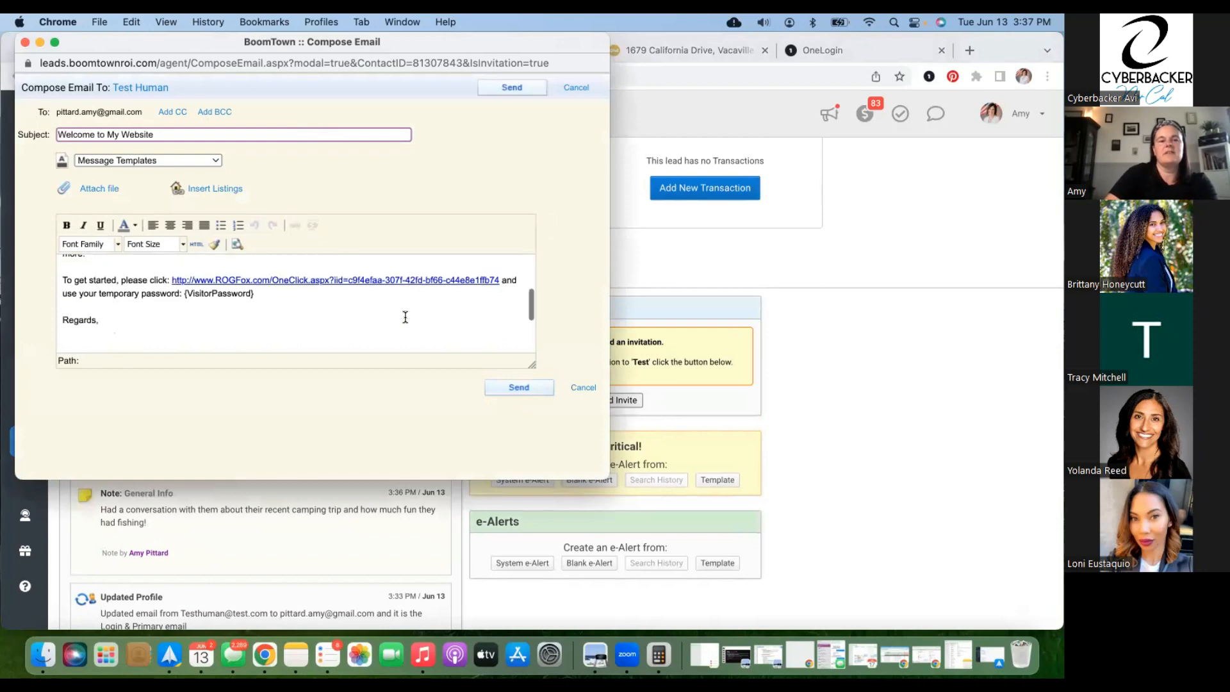
pyautogui.click(526, 391)
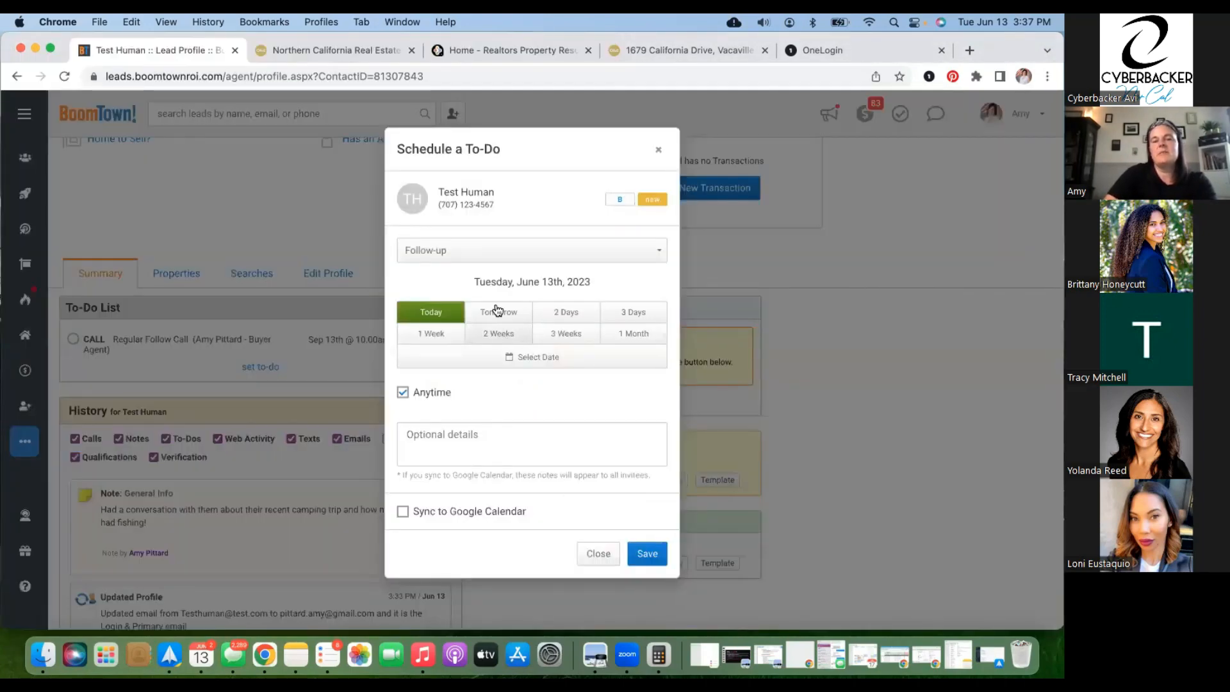
# Schedule a follow-up to-do for tomorrow at any time with the details "Check in for website invite", without syncing to Google Calendar
pyautogui.click(497, 310)
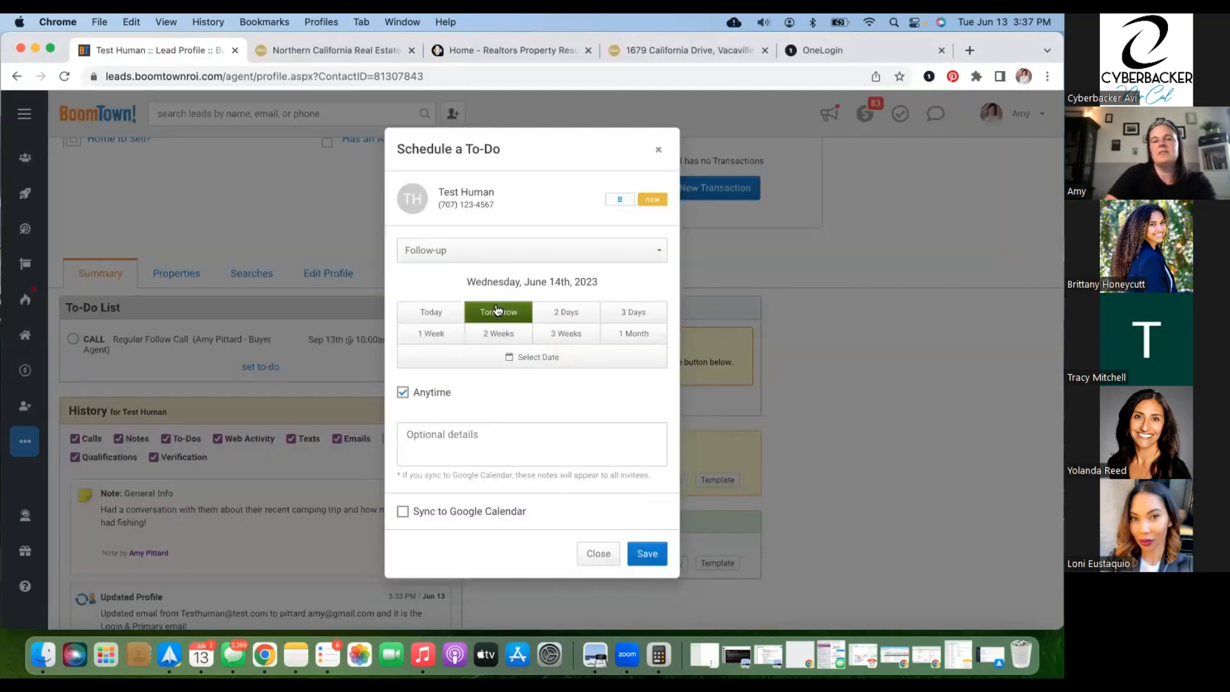
pyautogui.click(489, 433)
pyautogui.write('d')
pyautogui.press('BackSpace')
pyautogui.write('Check in f')
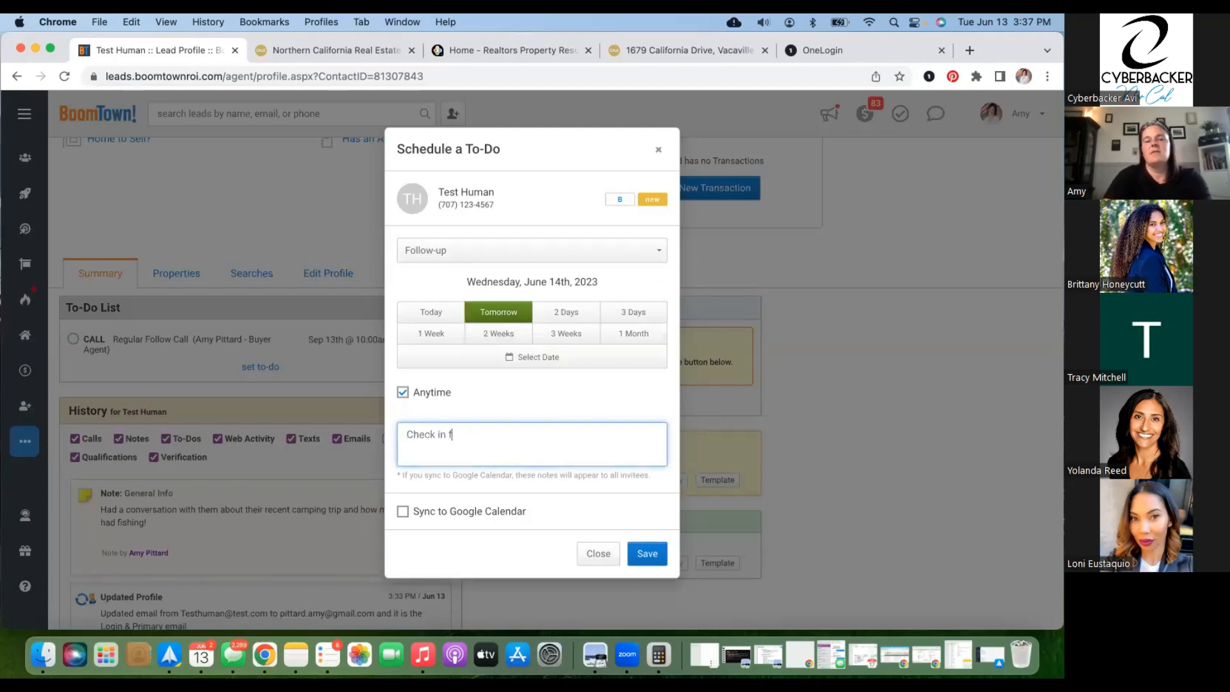
pyautogui.write('or websit')
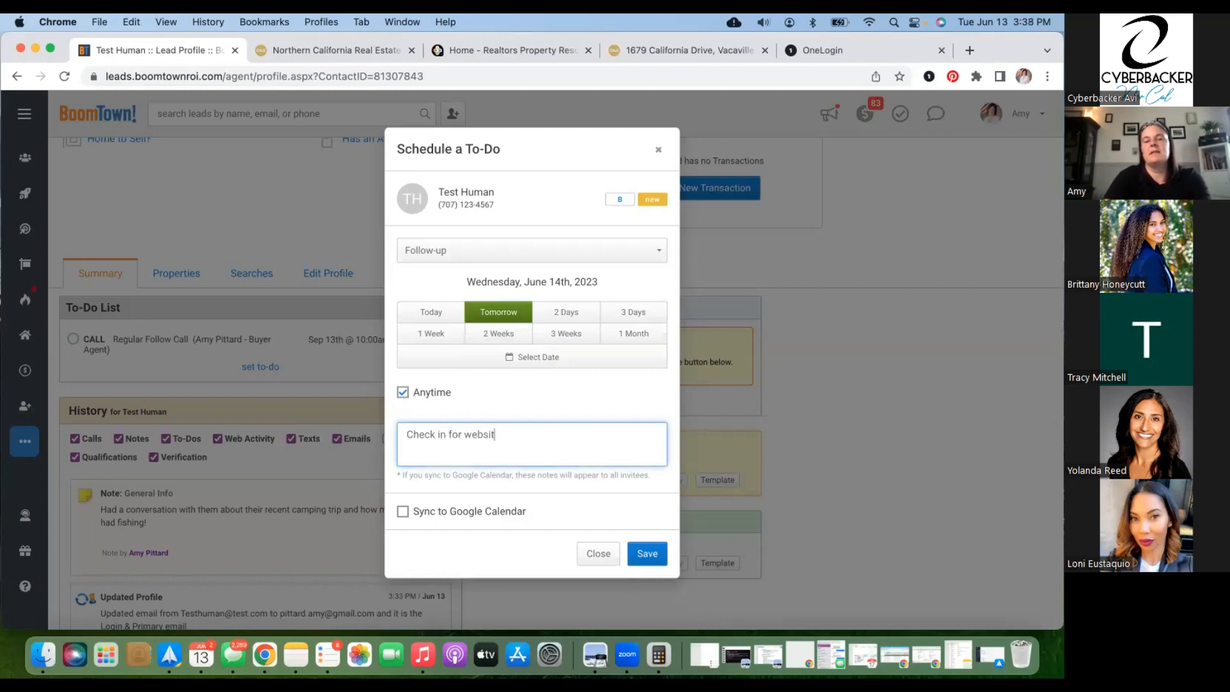
pyautogui.write('e invite')
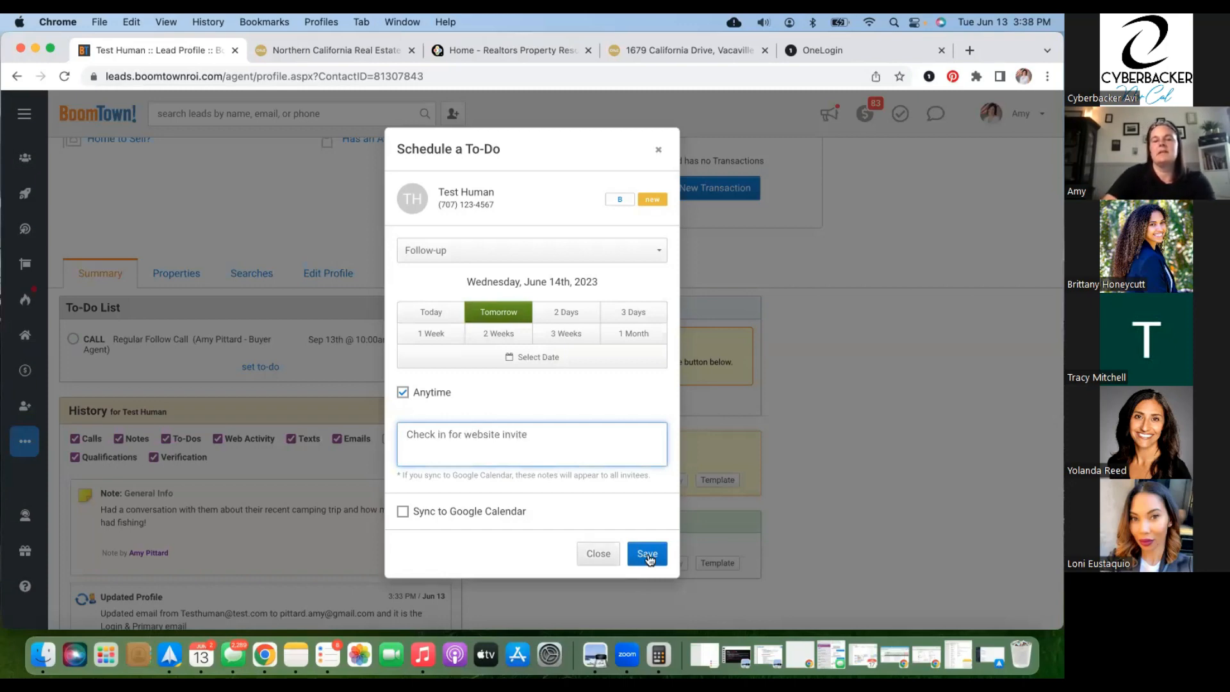
pyautogui.click(652, 555)
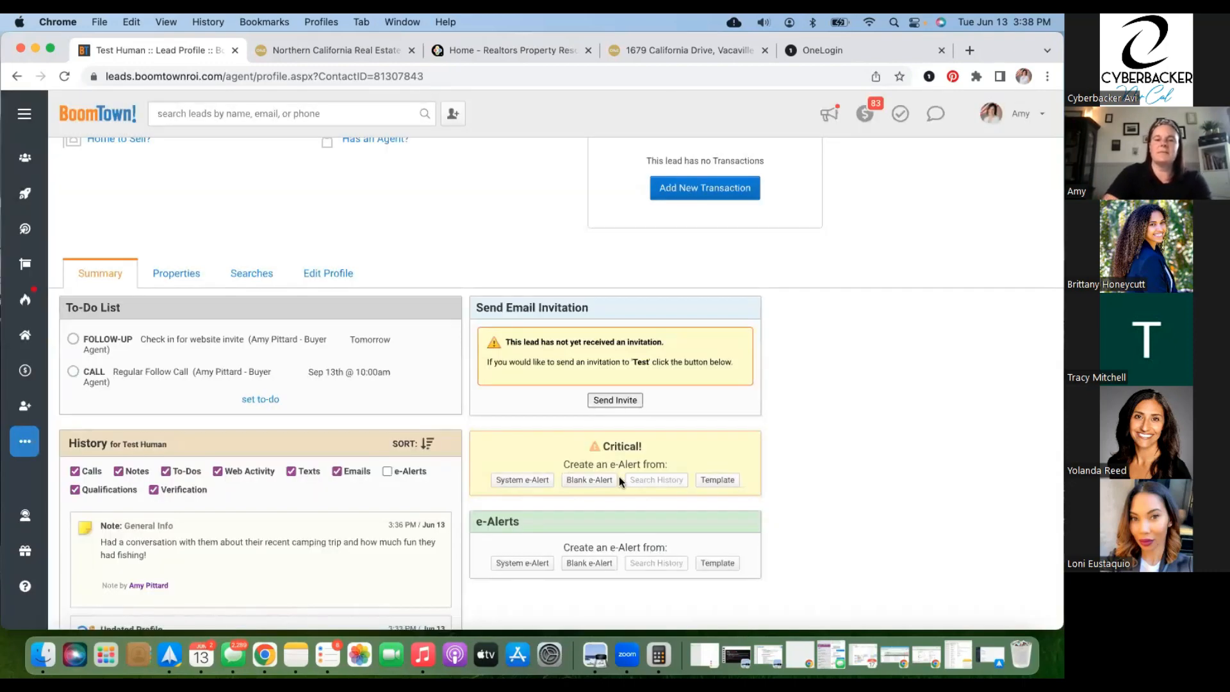
# Review the e-Alert creation options, scheduled to-dos and history entries on the lead's summary
pyautogui.click(536, 485)
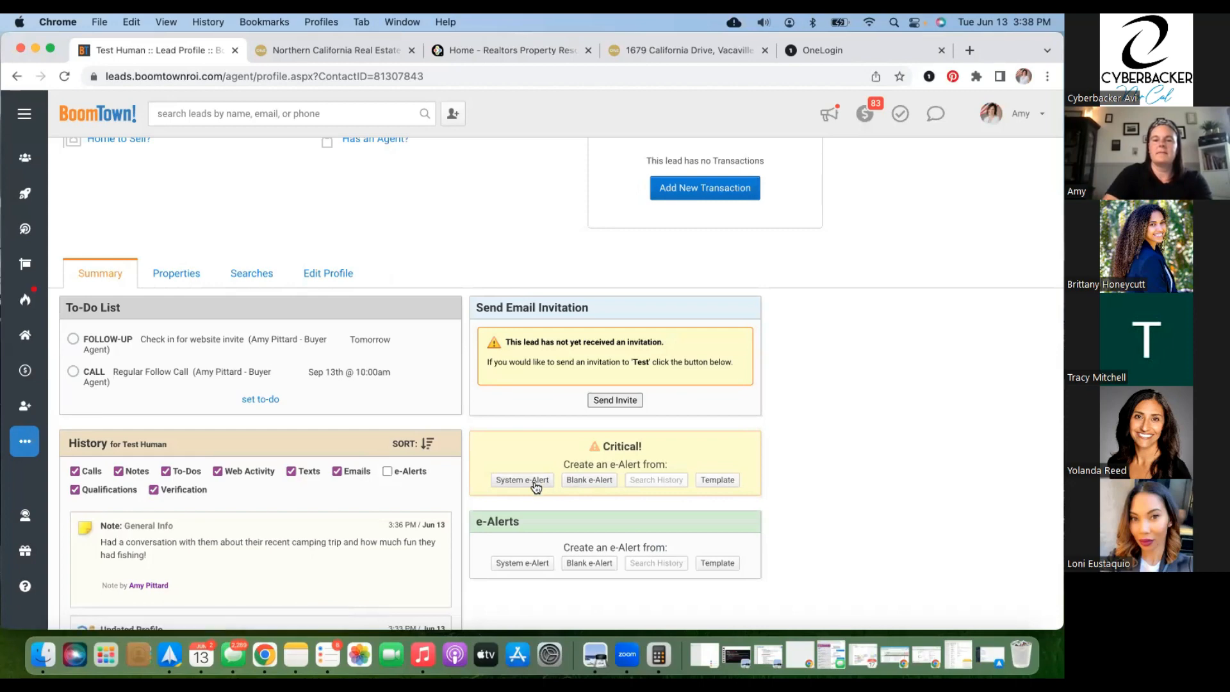
pyautogui.scroll(-1, 490, 477)
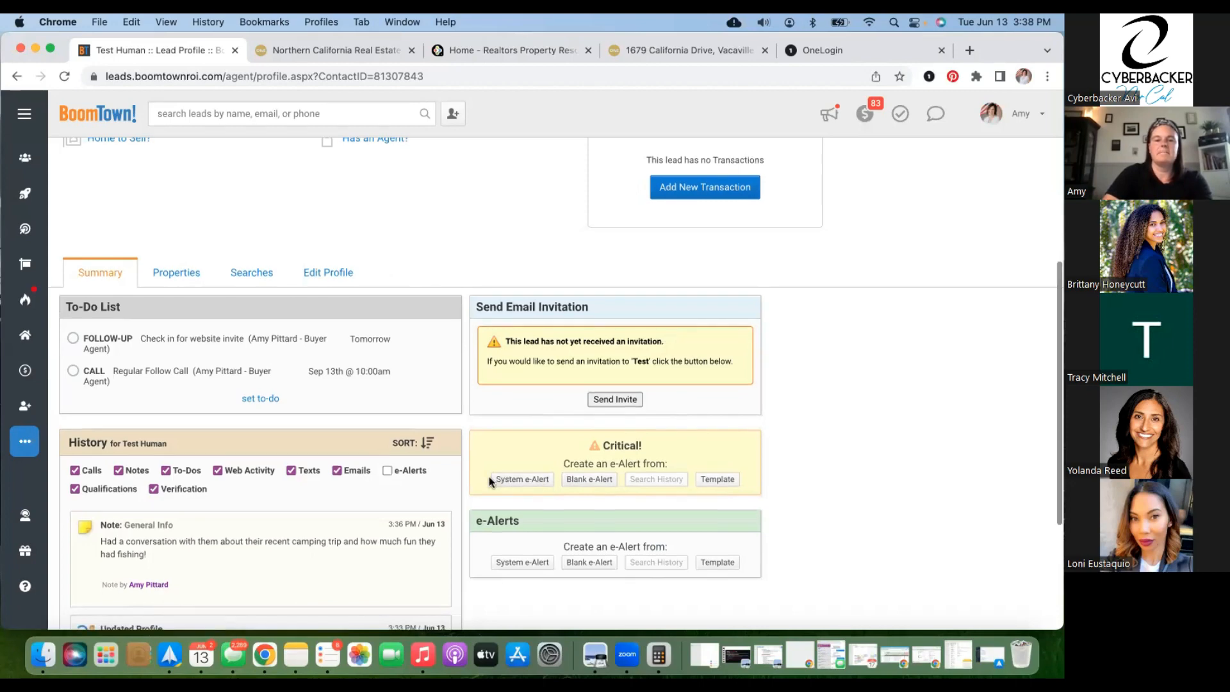
pyautogui.scroll(-1, 489, 480)
pyautogui.scroll(3, 213, 340)
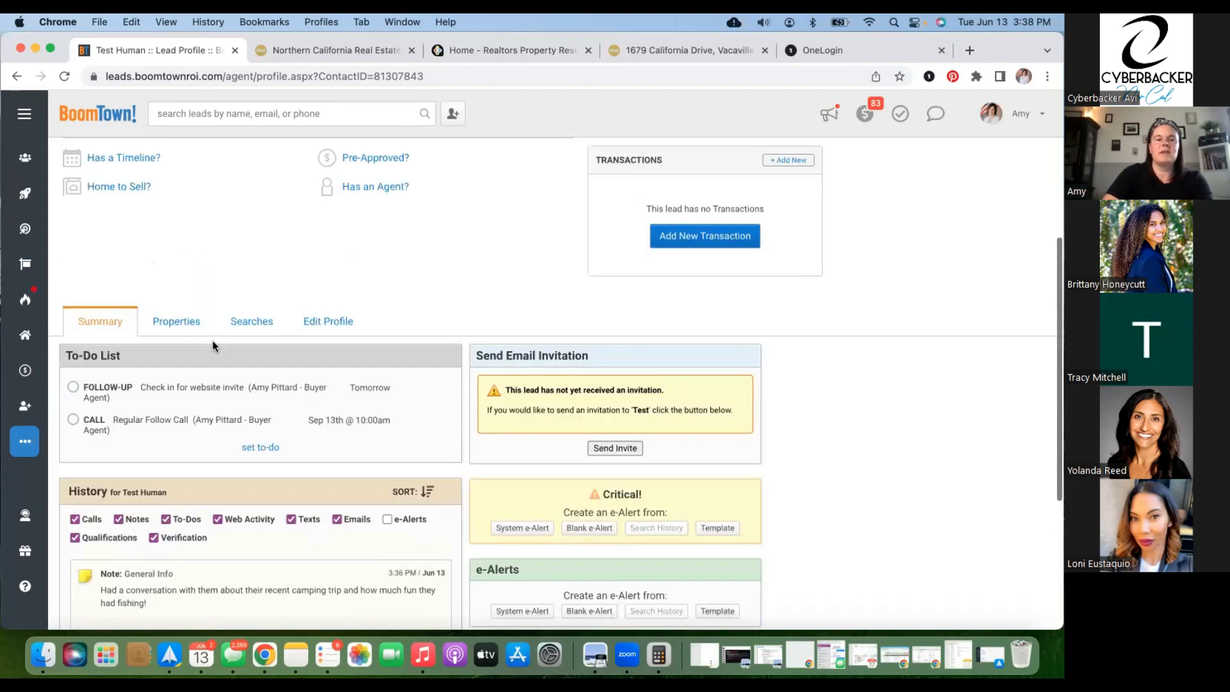
pyautogui.scroll(-5, 179, 444)
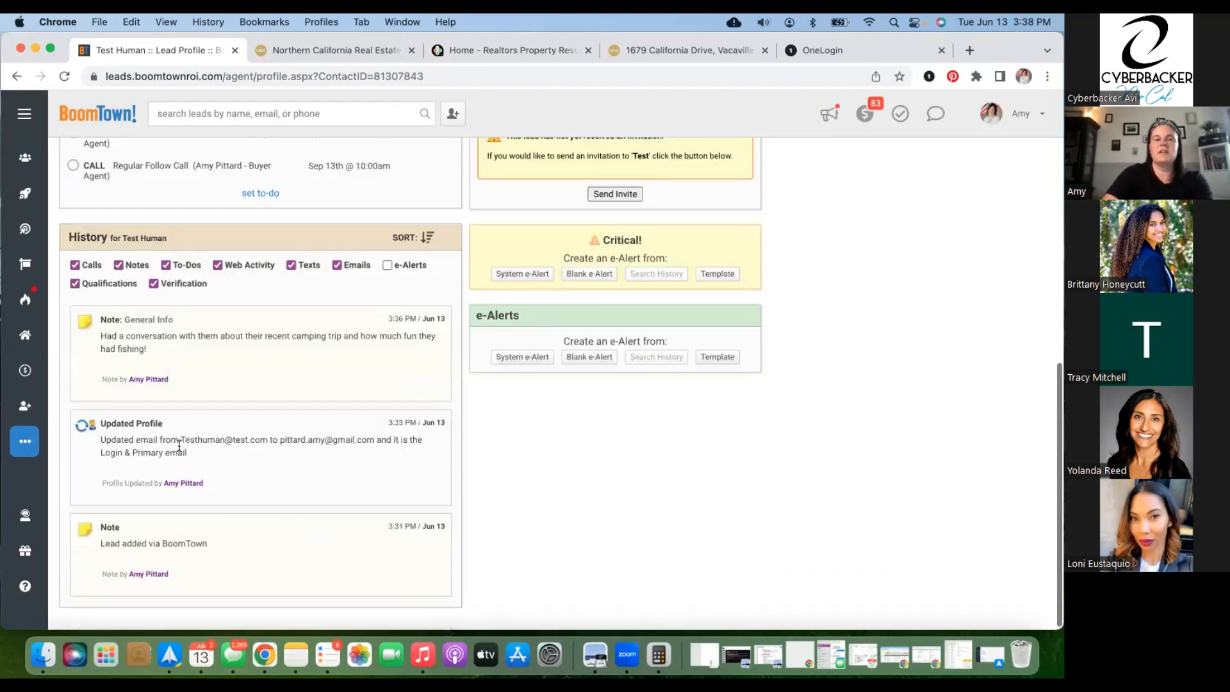
pyautogui.scroll(3, 182, 385)
pyautogui.scroll(1, 178, 402)
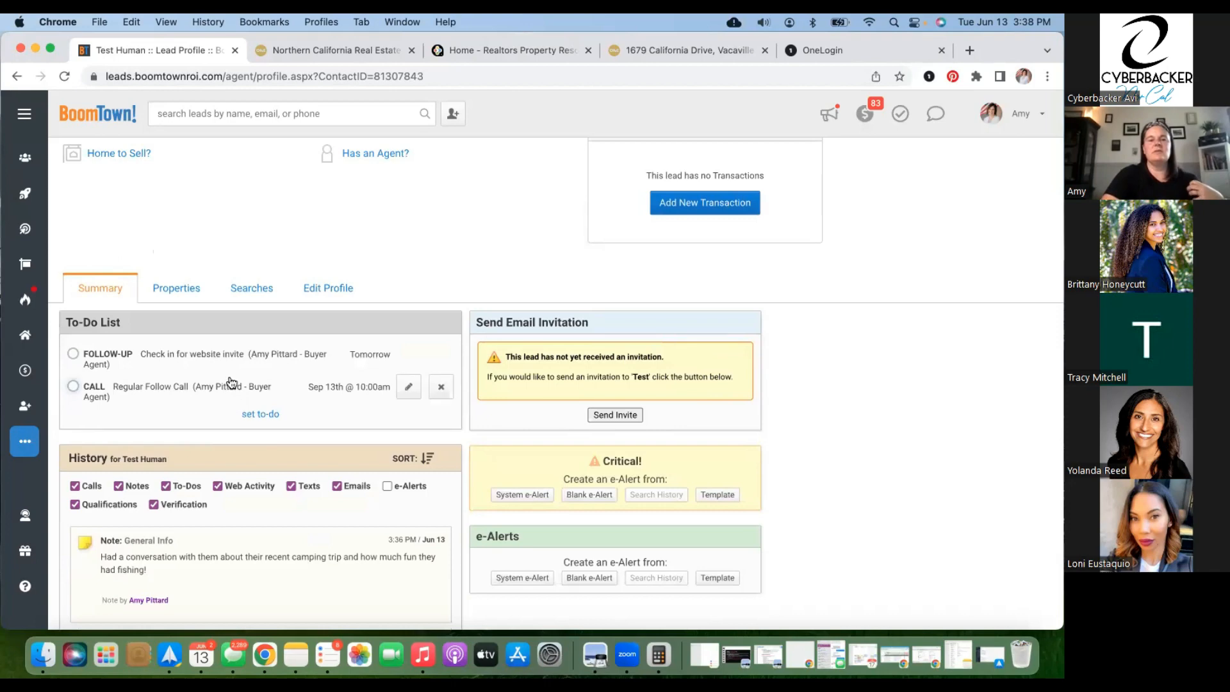
# Examine the lead's history of viewed listings, saved searches, property valuations and past searches
pyautogui.click(192, 292)
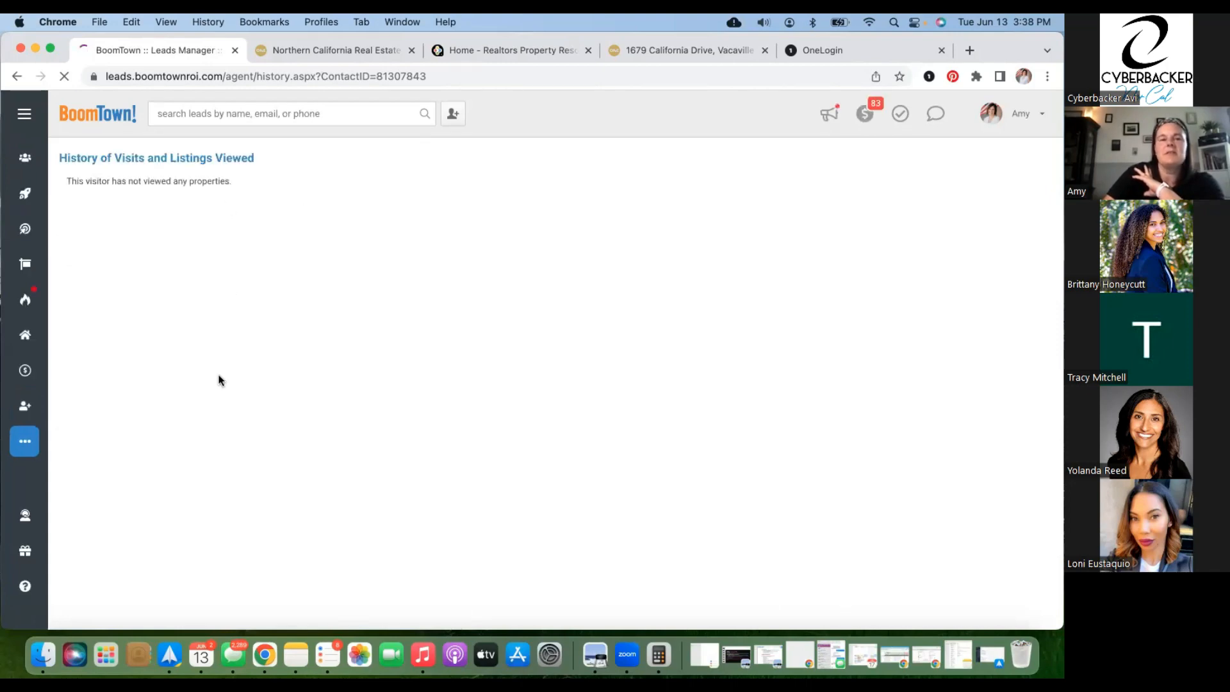
pyautogui.scroll(-1, 211, 478)
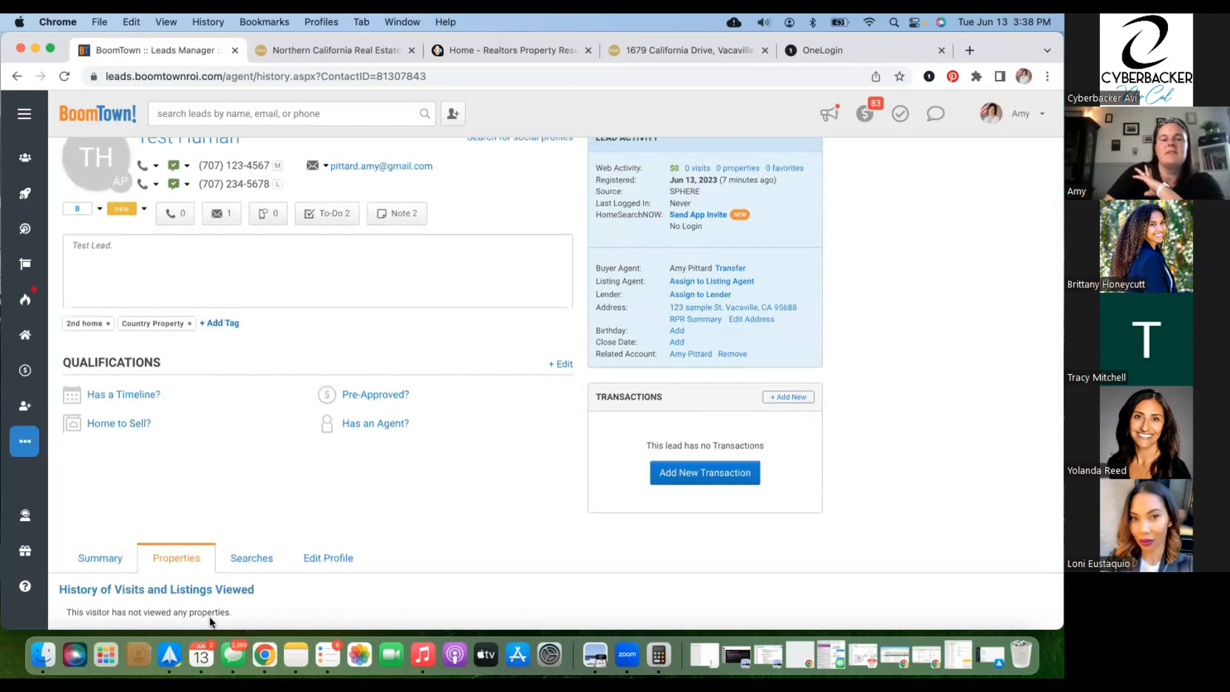
pyautogui.click(251, 558)
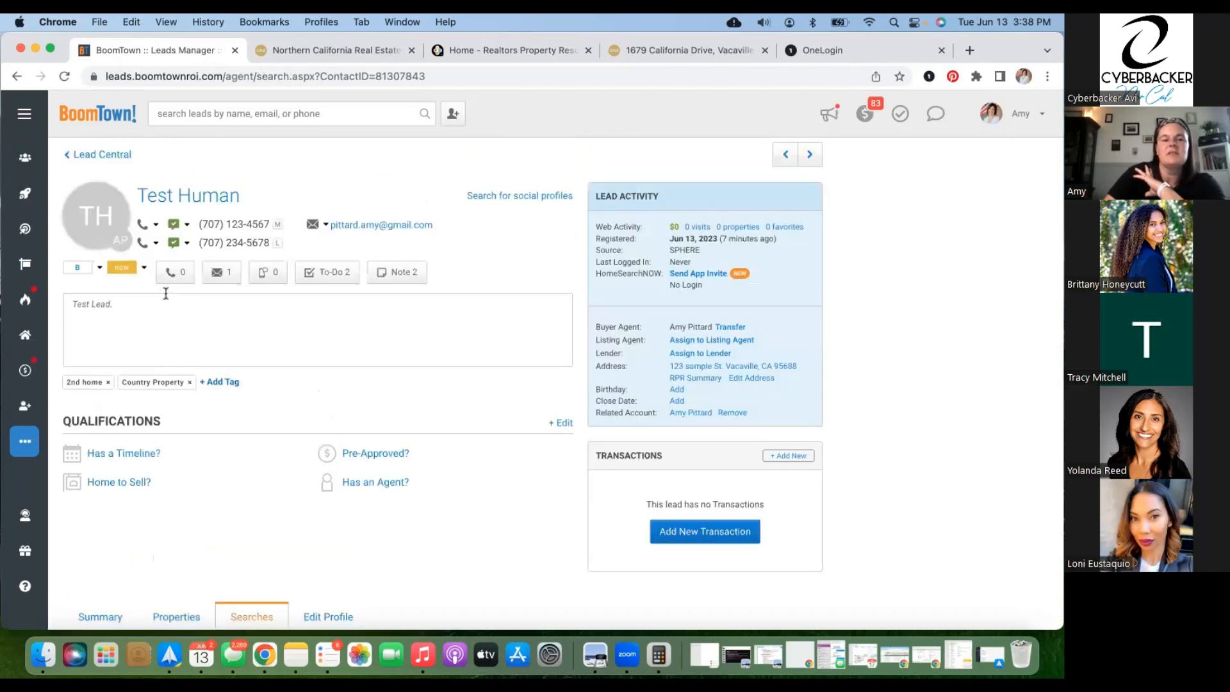
pyautogui.scroll(-5, 166, 294)
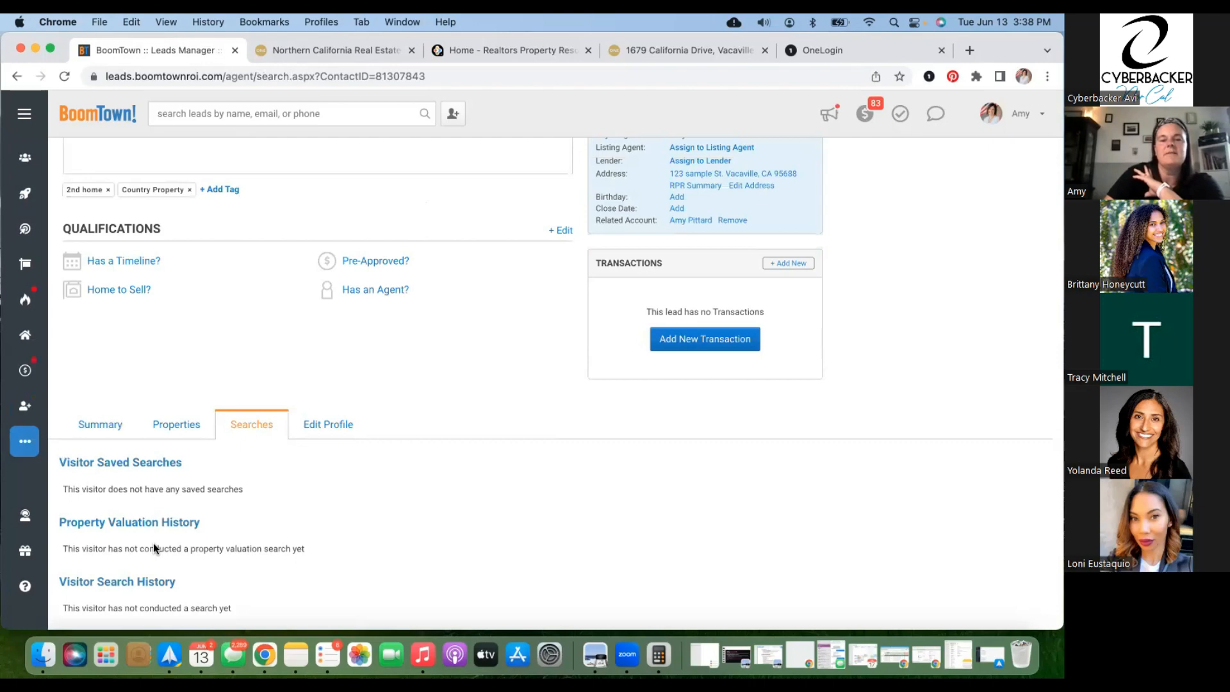
# Review the lead's editable profile and email address fields, along with the qualifications and transactions sections
pyautogui.scroll(1, 338, 460)
pyautogui.click(338, 458)
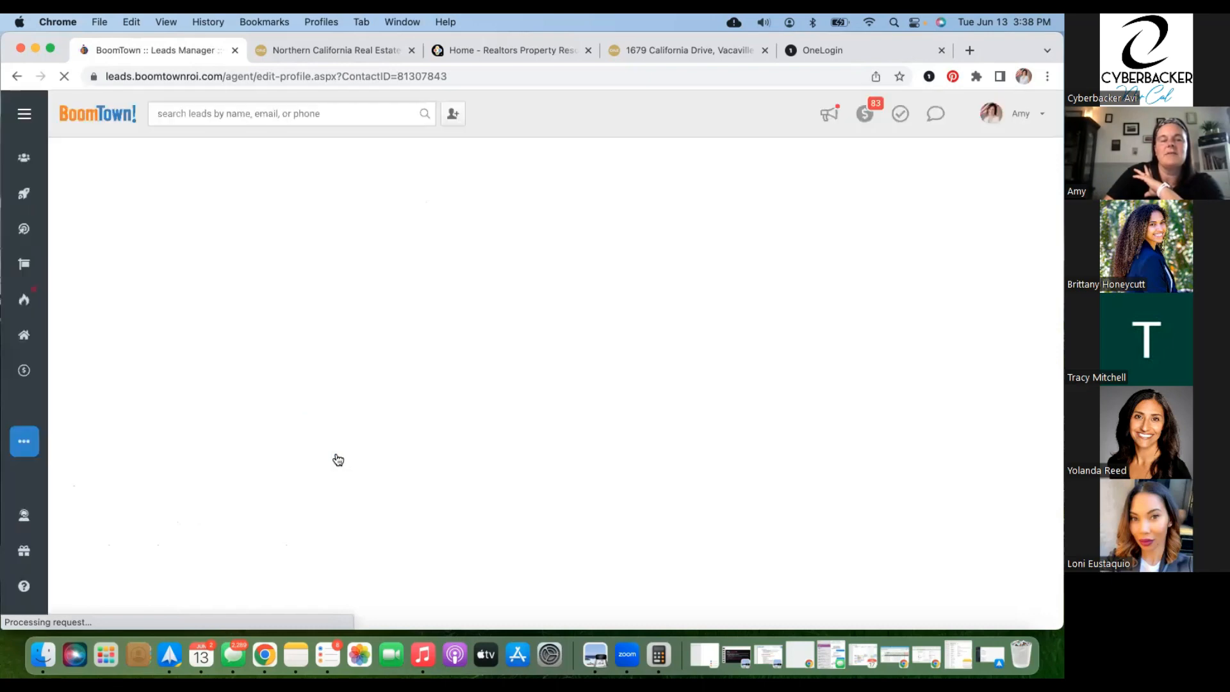
pyautogui.scroll(-1, 337, 460)
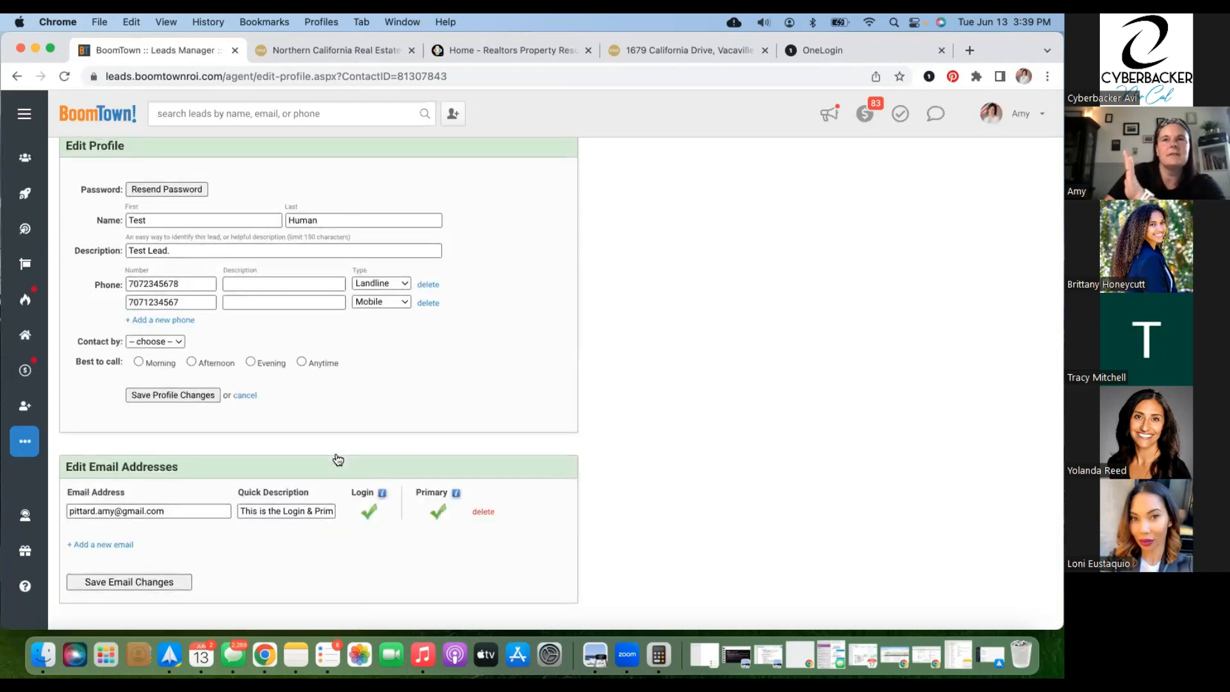
pyautogui.scroll(3, 338, 459)
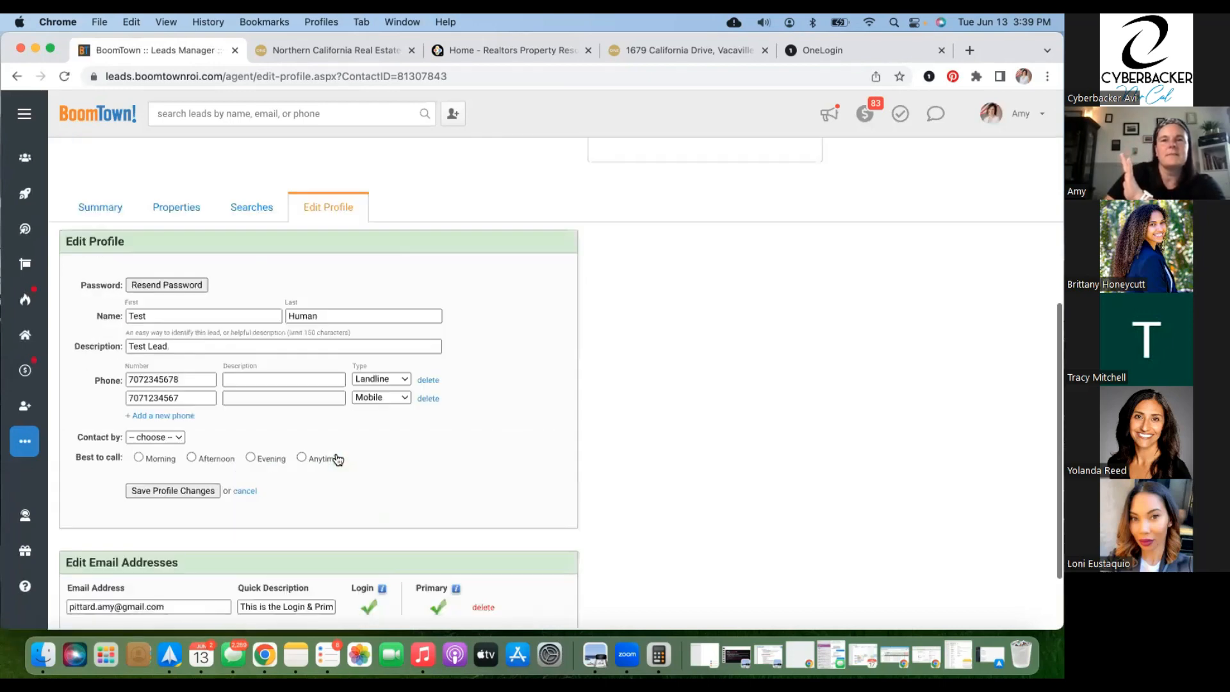
pyautogui.scroll(6, 338, 459)
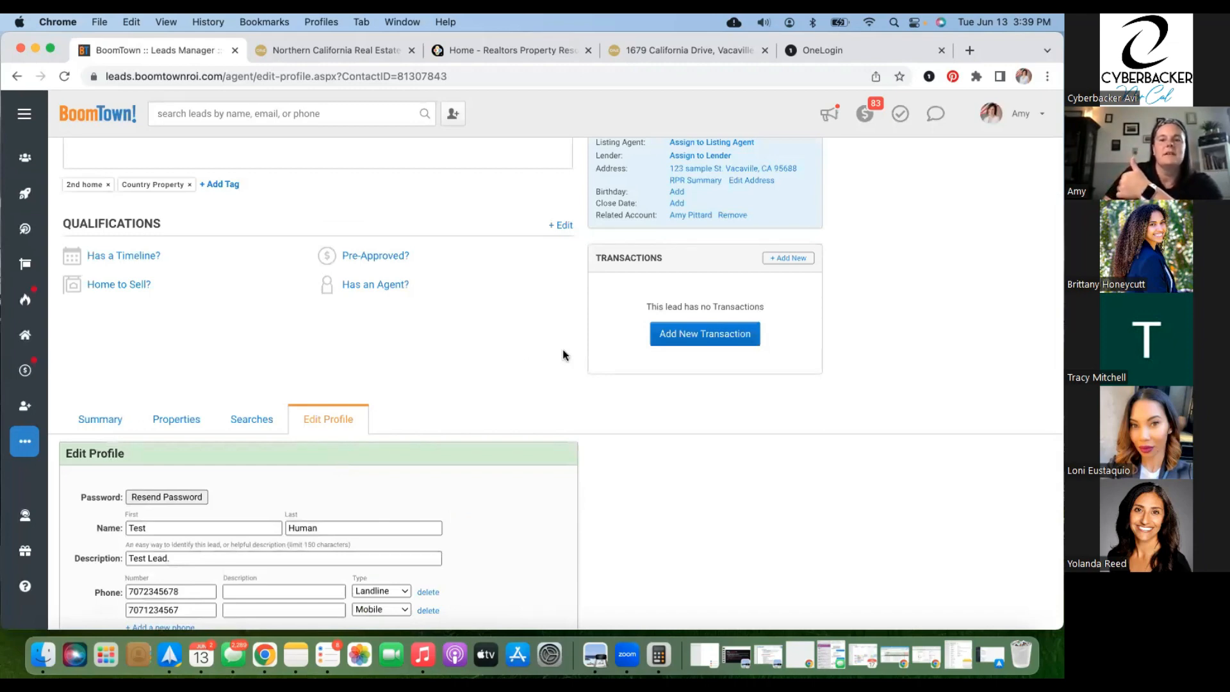
pyautogui.scroll(1, 562, 355)
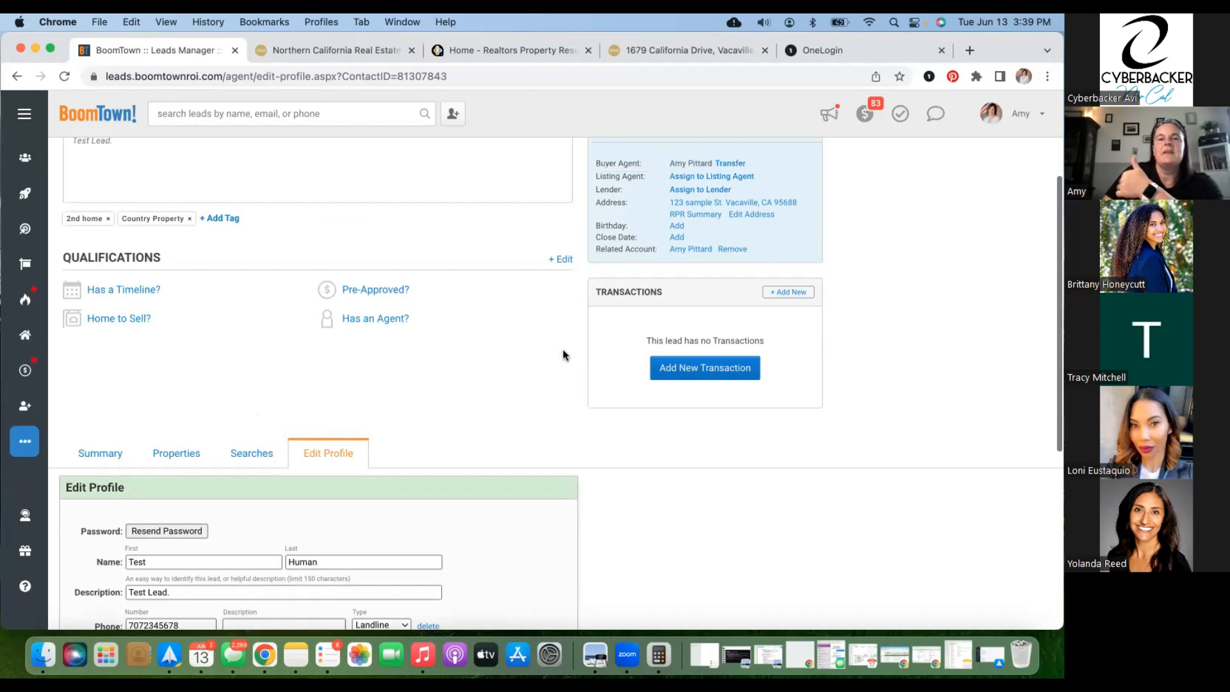
pyautogui.scroll(5, 563, 355)
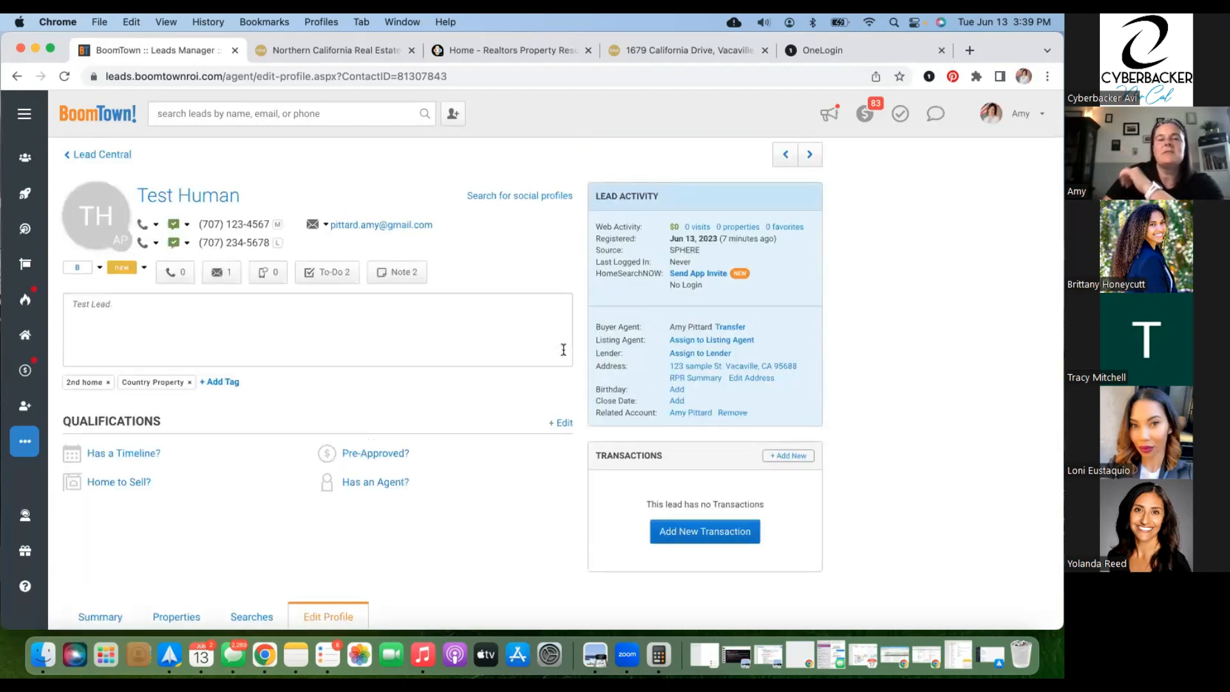
pyautogui.click(708, 532)
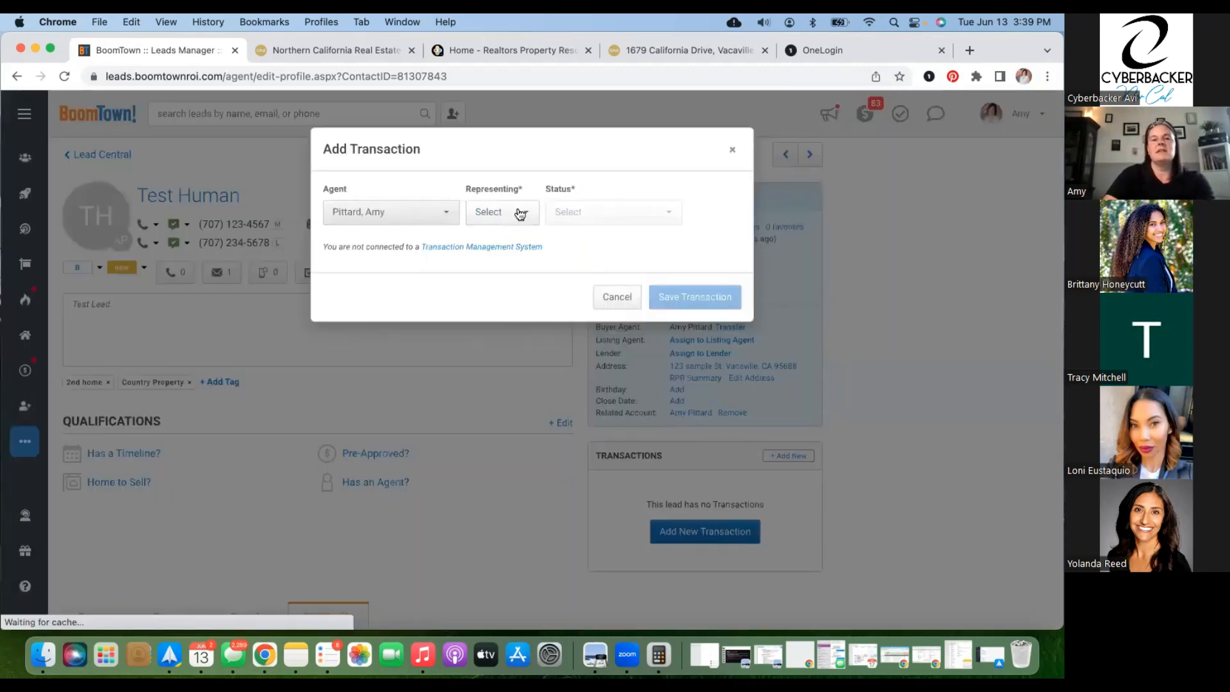
pyautogui.click(519, 214)
pyautogui.click(517, 246)
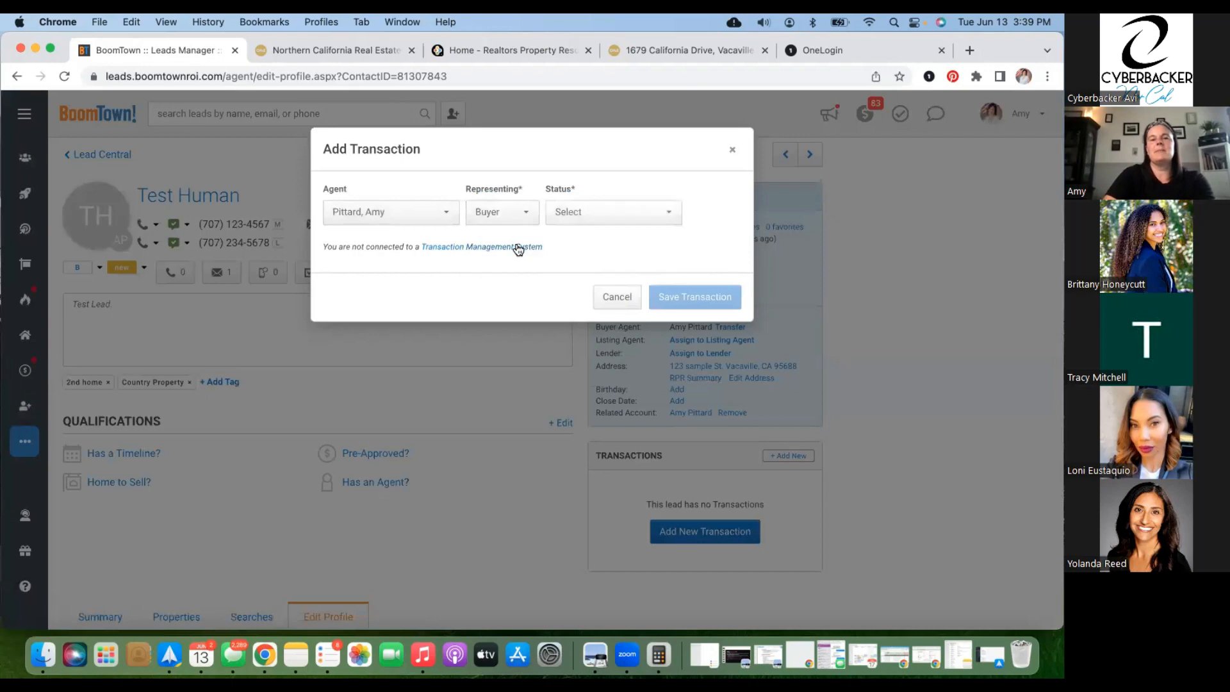
pyautogui.click(600, 225)
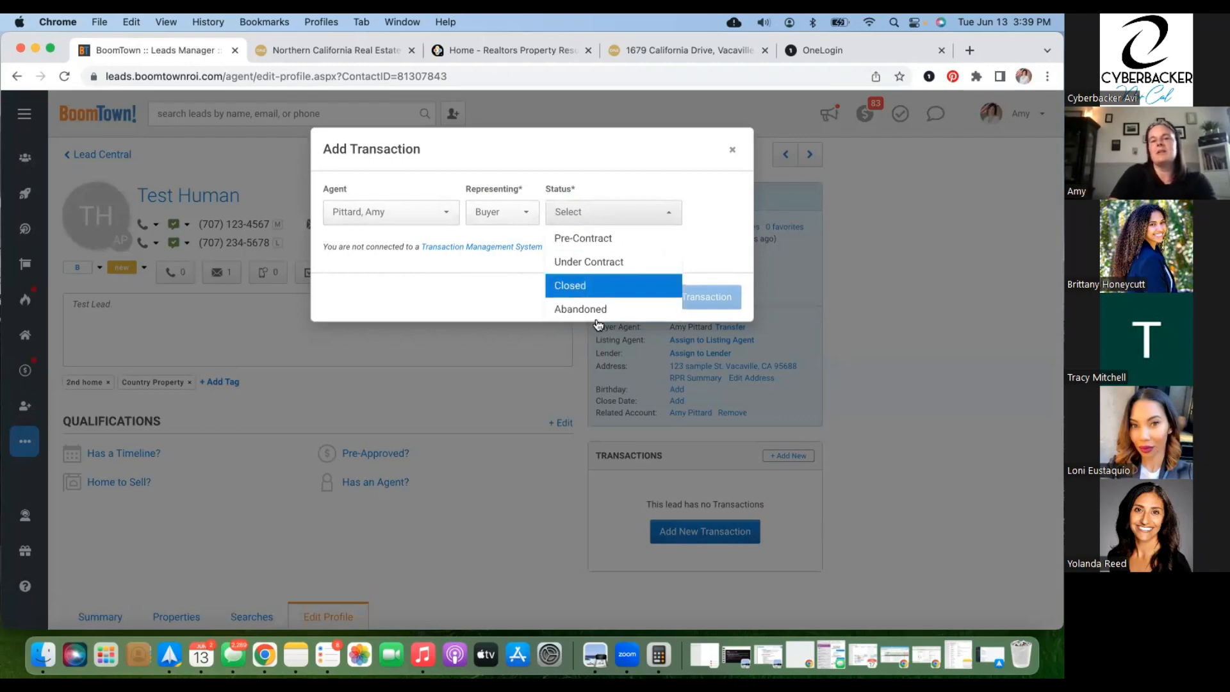
pyautogui.click(601, 241)
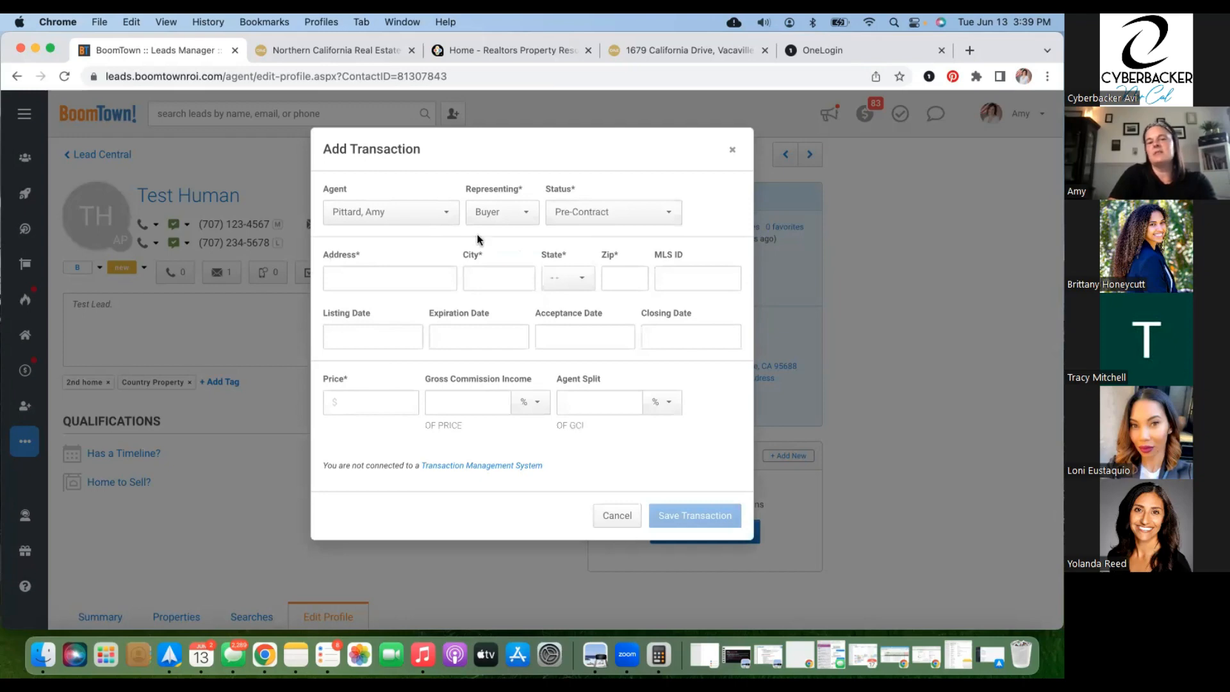
pyautogui.click(614, 211)
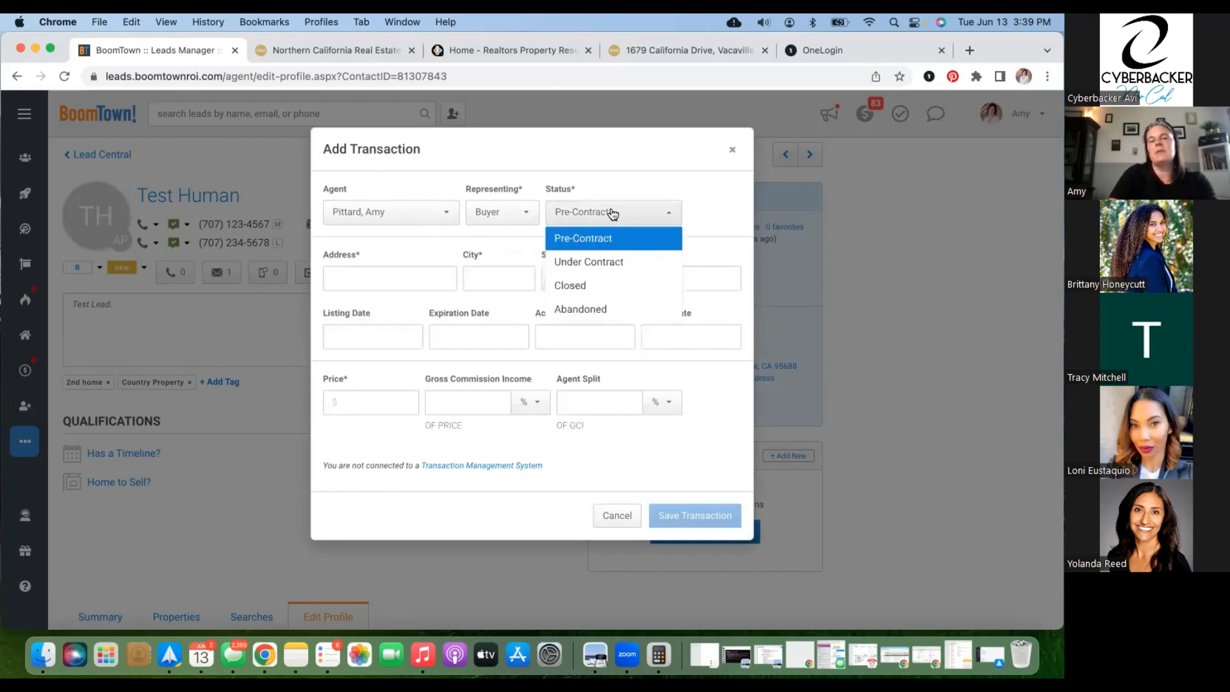
pyautogui.click(343, 282)
pyautogui.click(343, 282)
pyautogui.write('162')
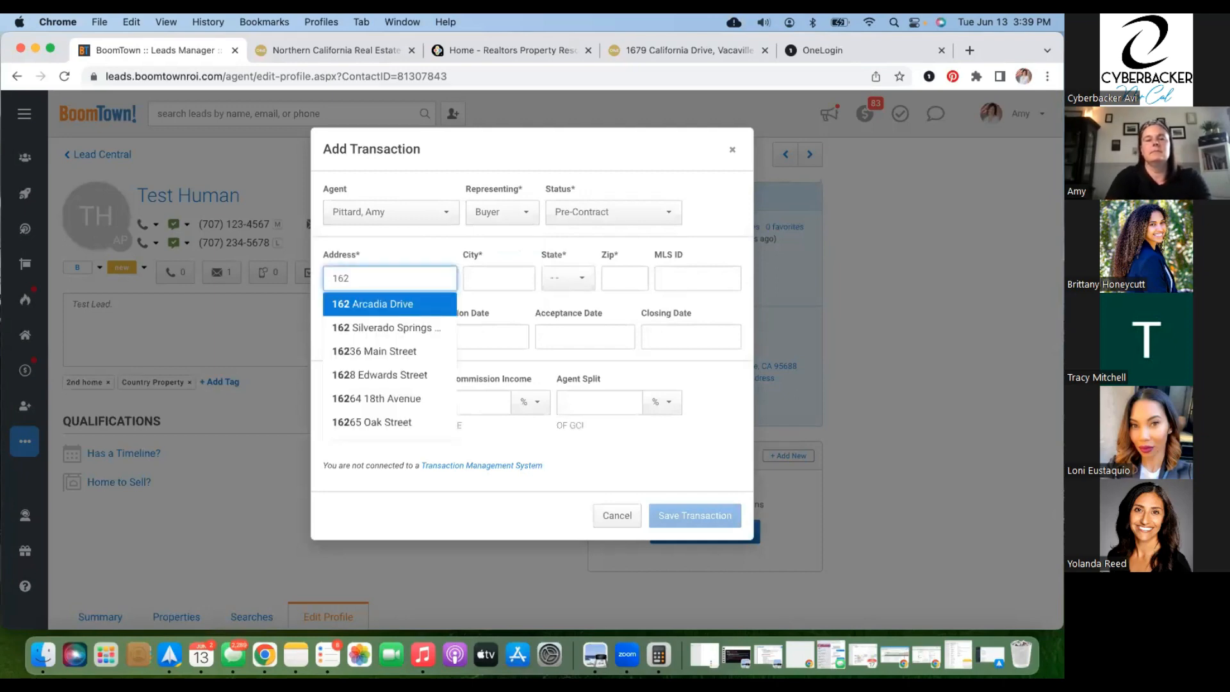
pyautogui.click(367, 359)
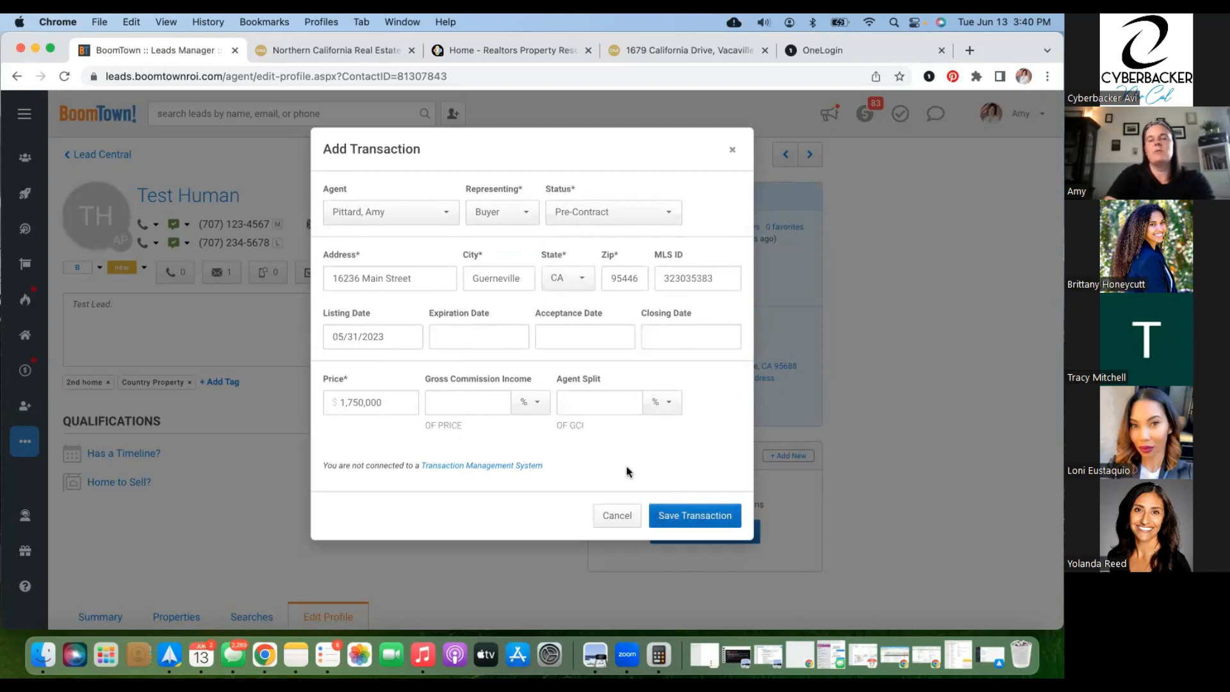
pyautogui.click(719, 521)
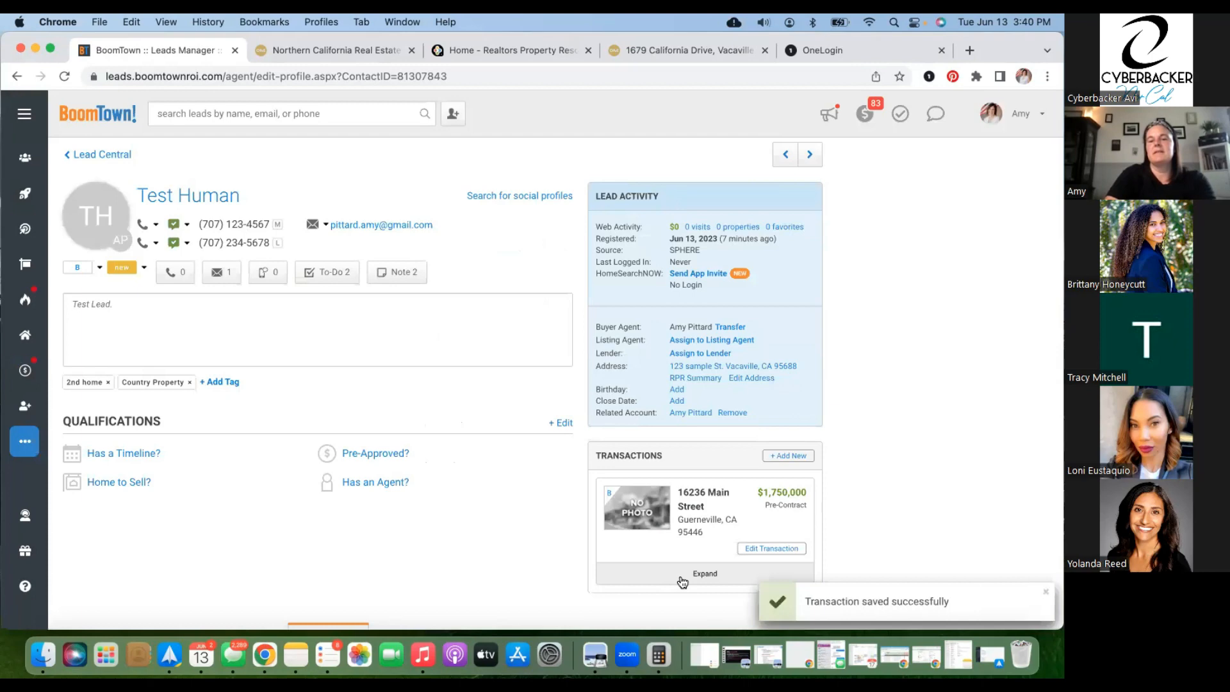
# Edit the lead's saved transaction, try the Under Contract status, and save it with the status Abandoned
pyautogui.click(764, 544)
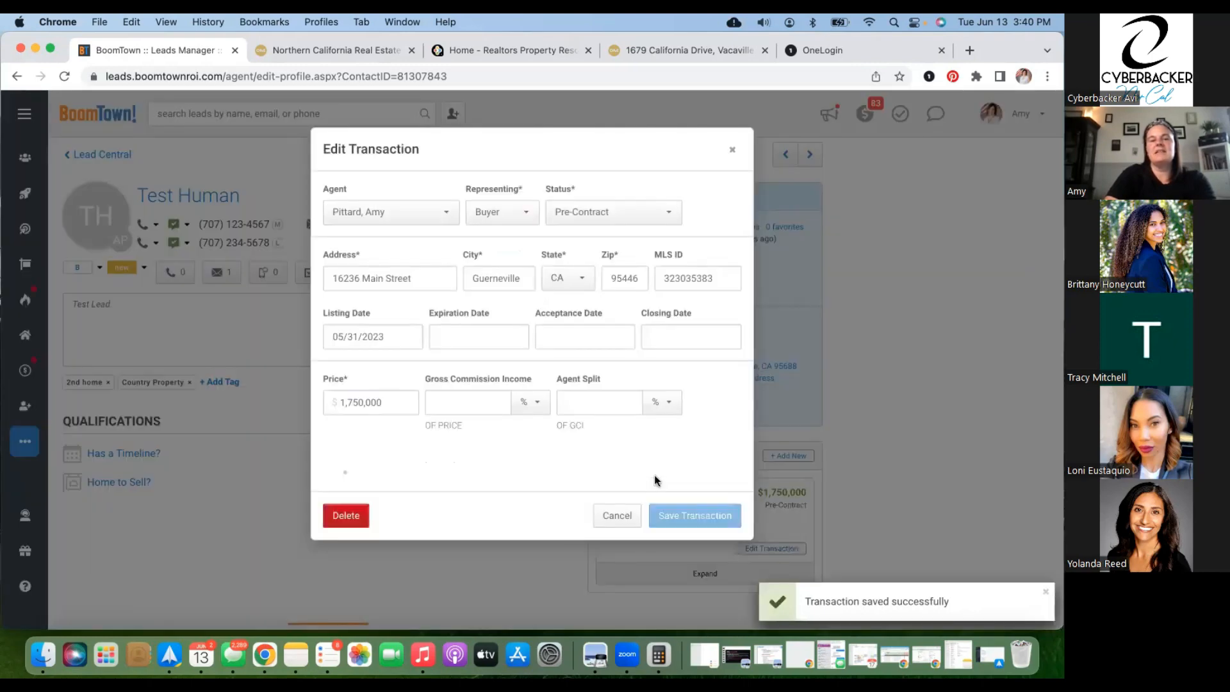
pyautogui.click(595, 213)
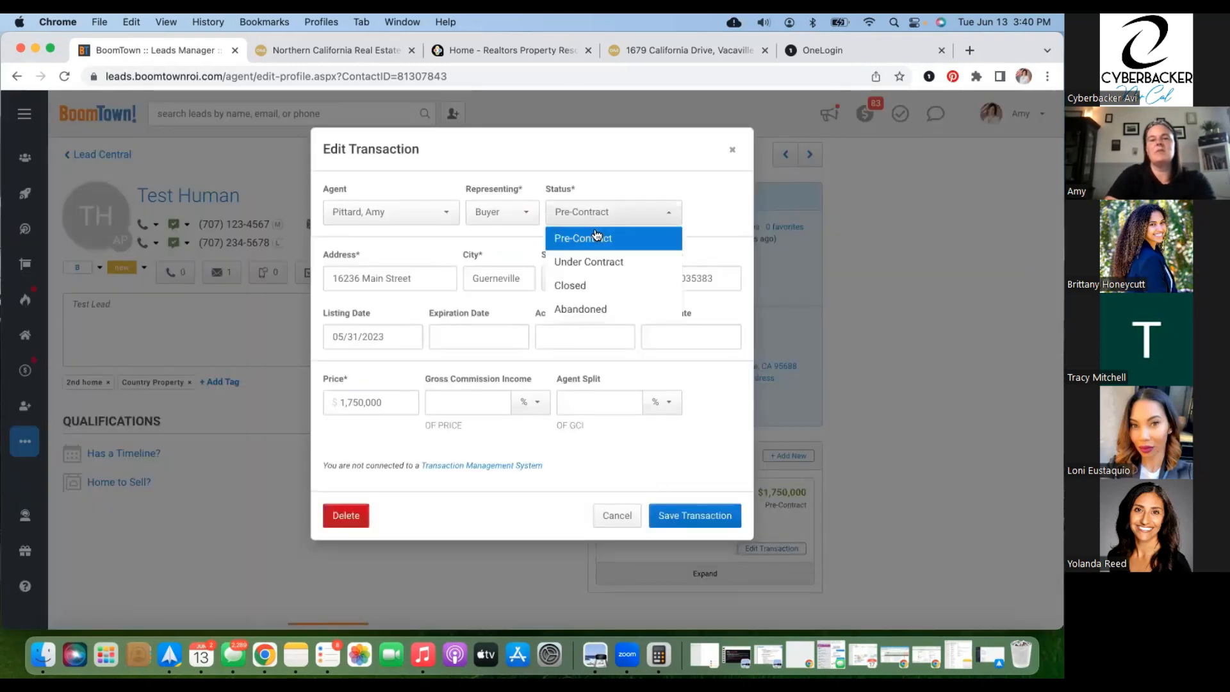
pyautogui.click(594, 263)
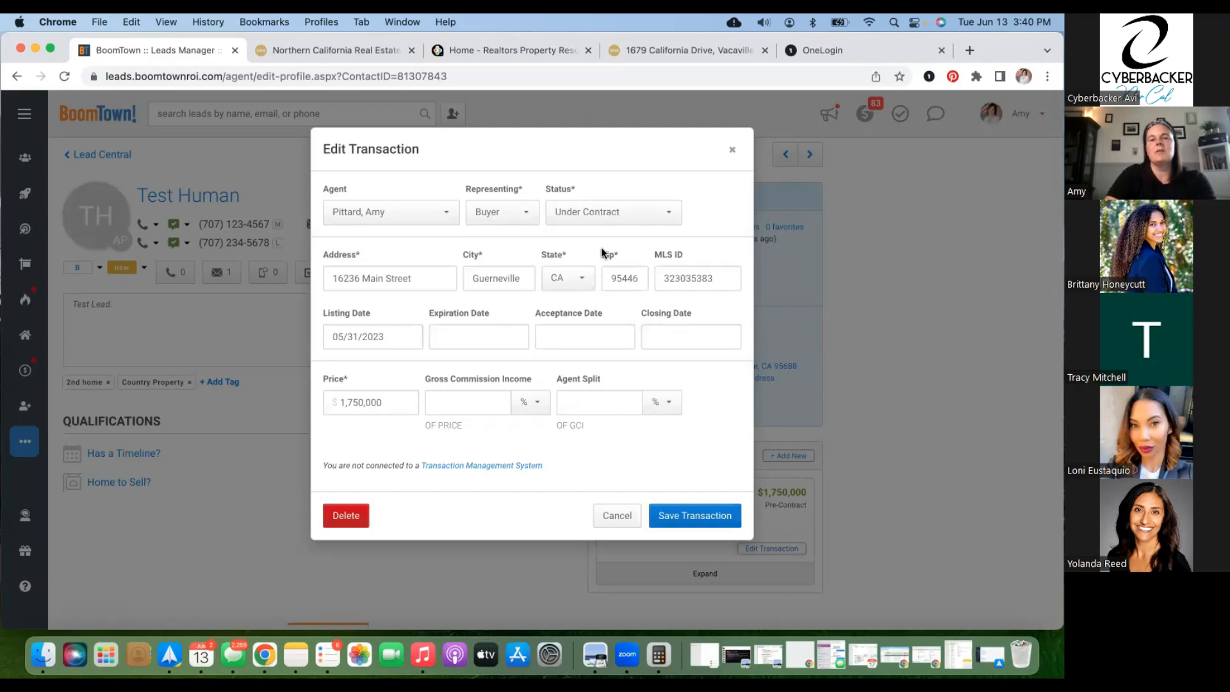
pyautogui.click(601, 215)
pyautogui.click(595, 308)
pyautogui.click(688, 519)
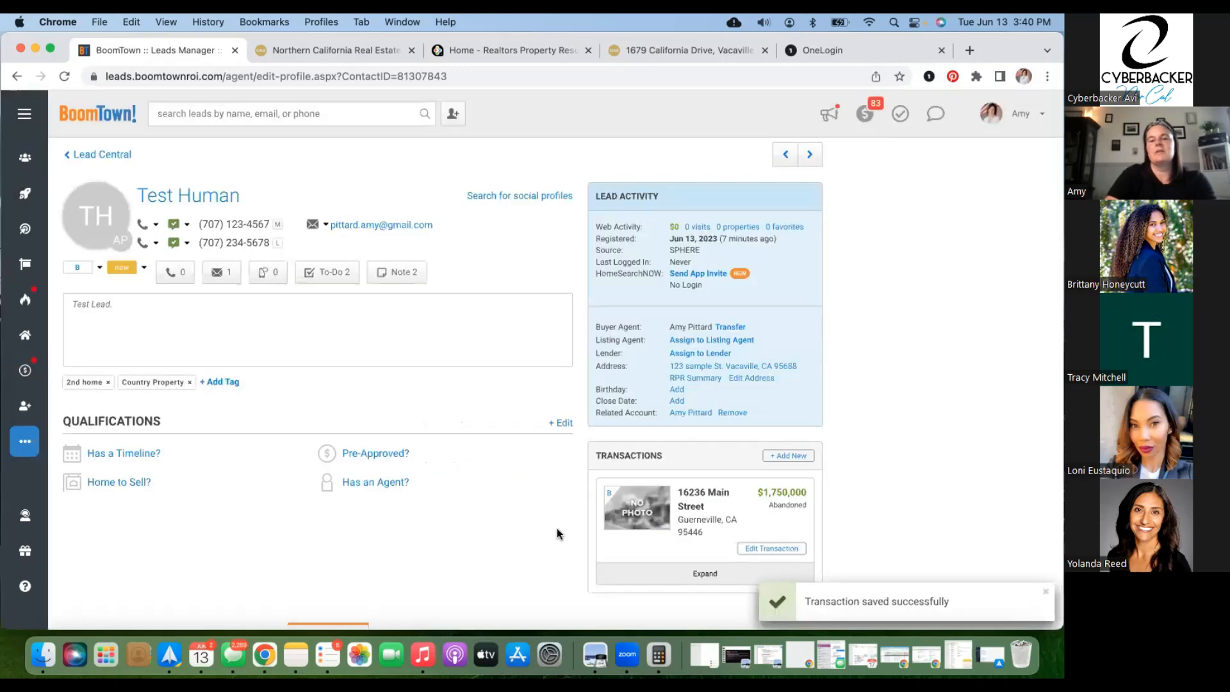
# Look over the lead's profile page and search for the lead's social profiles
pyautogui.scroll(-1, 557, 530)
pyautogui.scroll(-1, 557, 529)
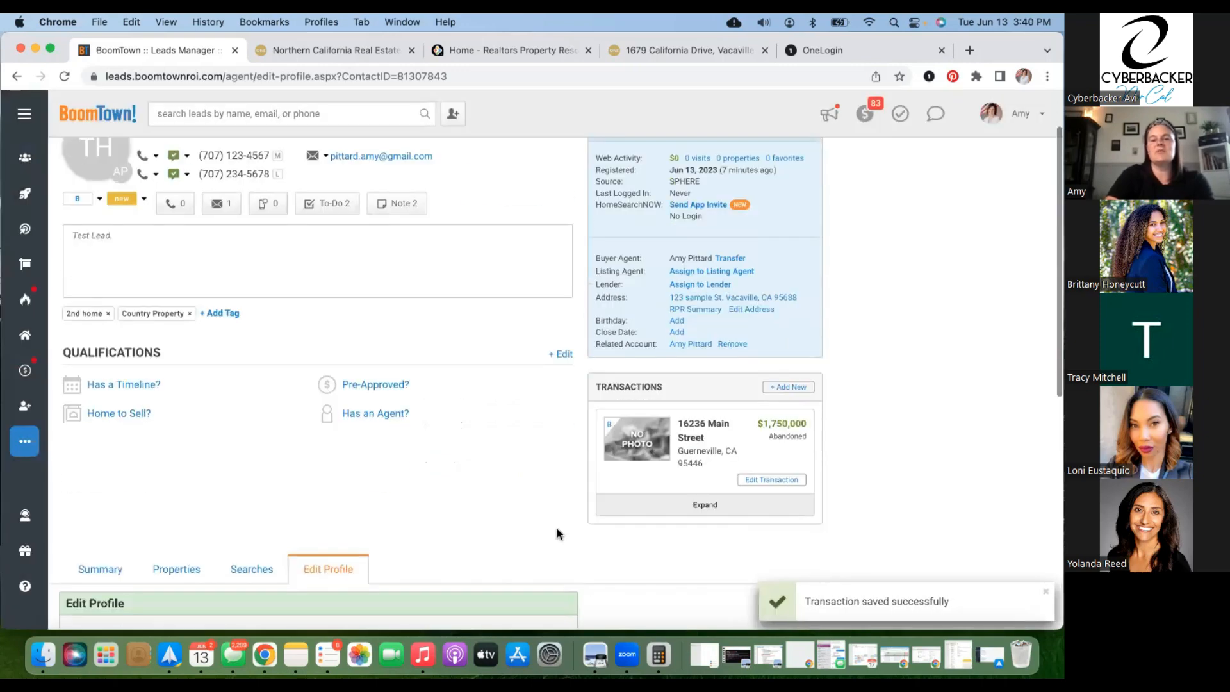
pyautogui.scroll(-10, 556, 528)
pyautogui.scroll(12, 556, 528)
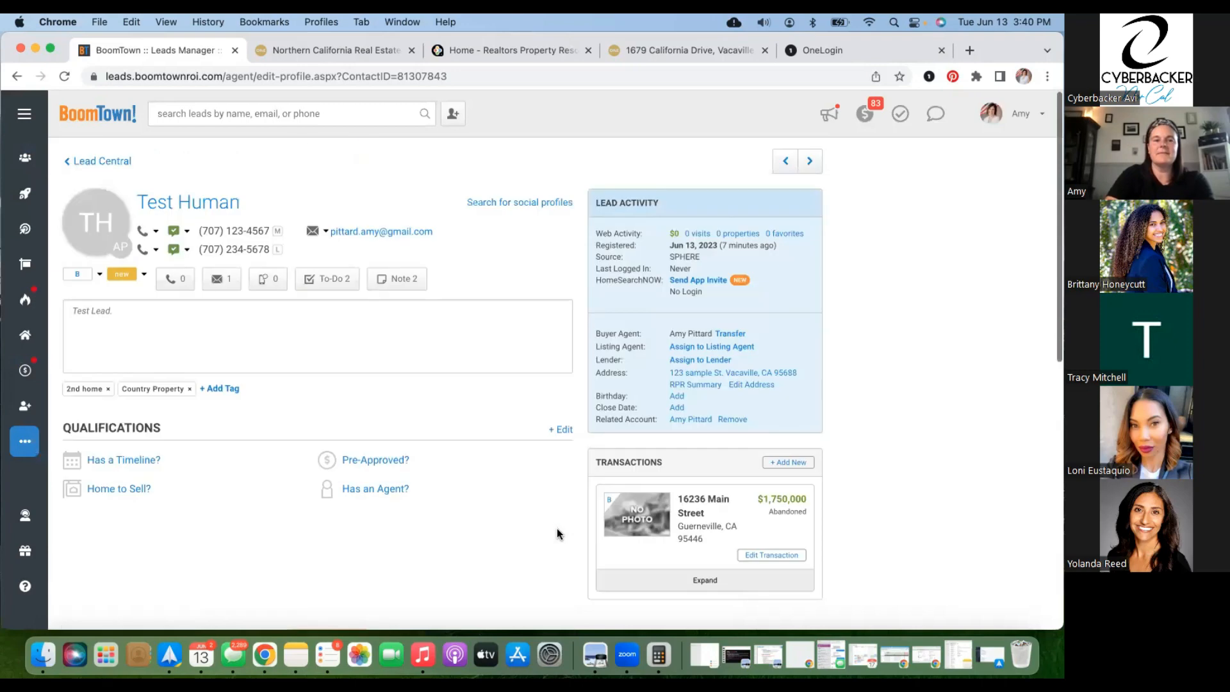
pyautogui.scroll(-1, 387, 351)
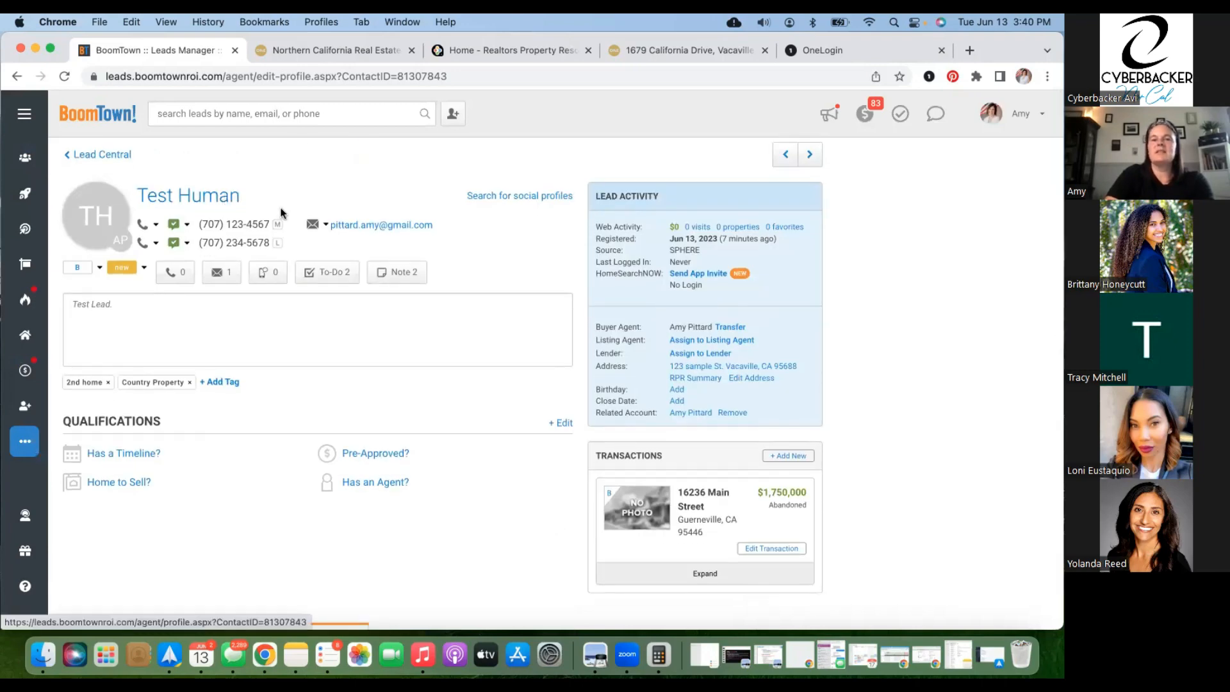
pyautogui.click(526, 195)
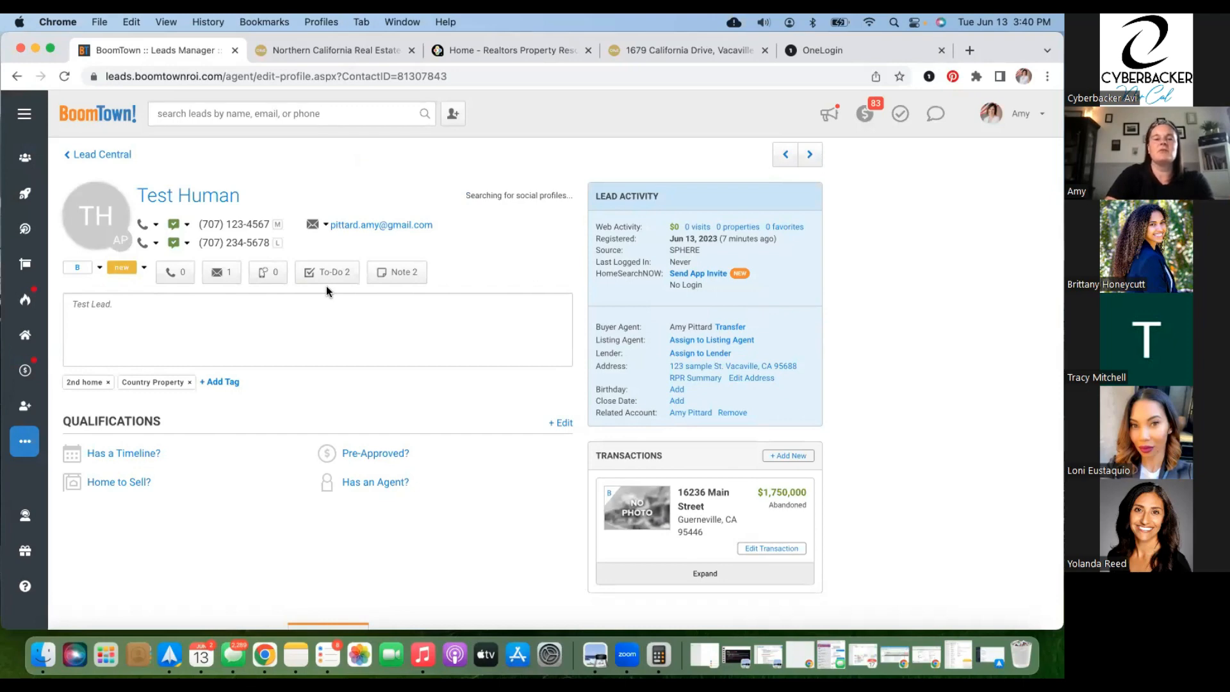
# Return to Lead Central, dismiss the vendor notice, and send the second lead the text message "Test Email?"
pyautogui.click(107, 156)
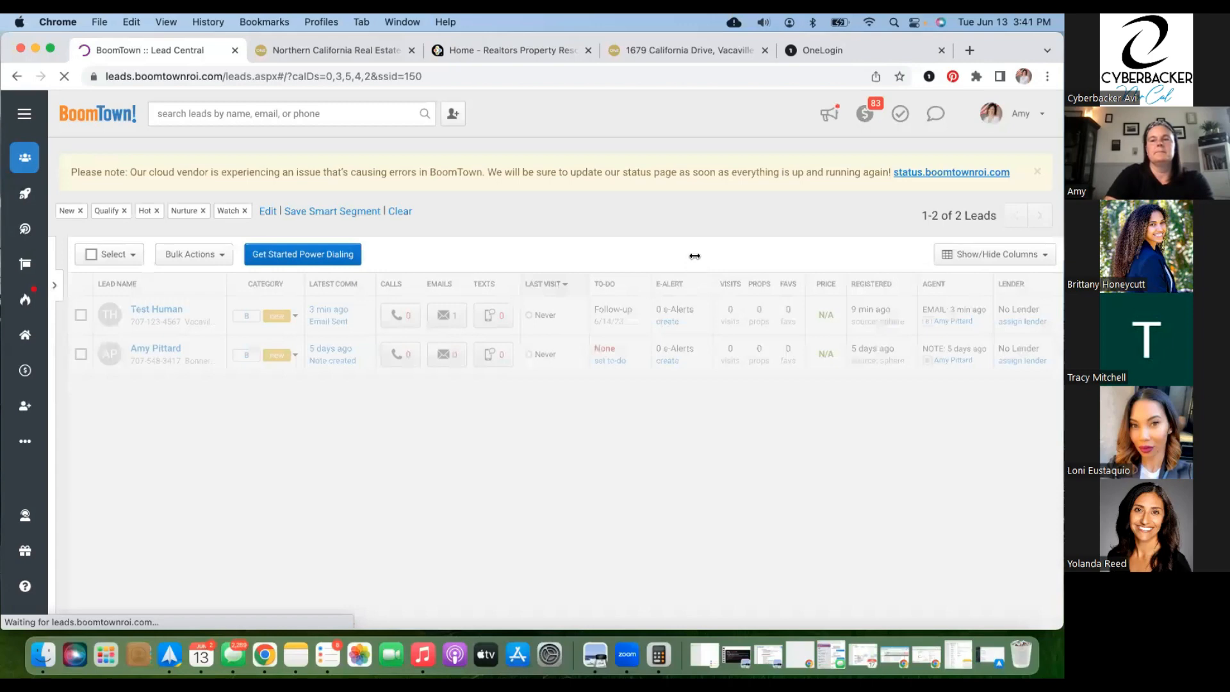
pyautogui.click(1037, 171)
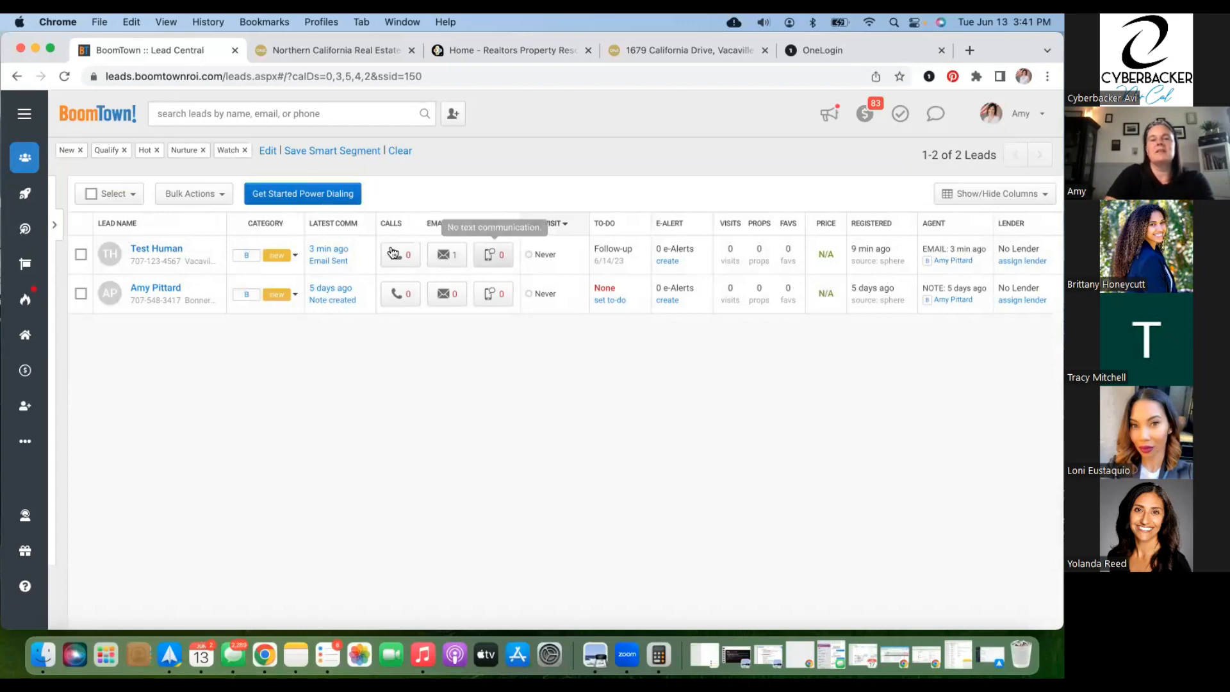
pyautogui.click(489, 296)
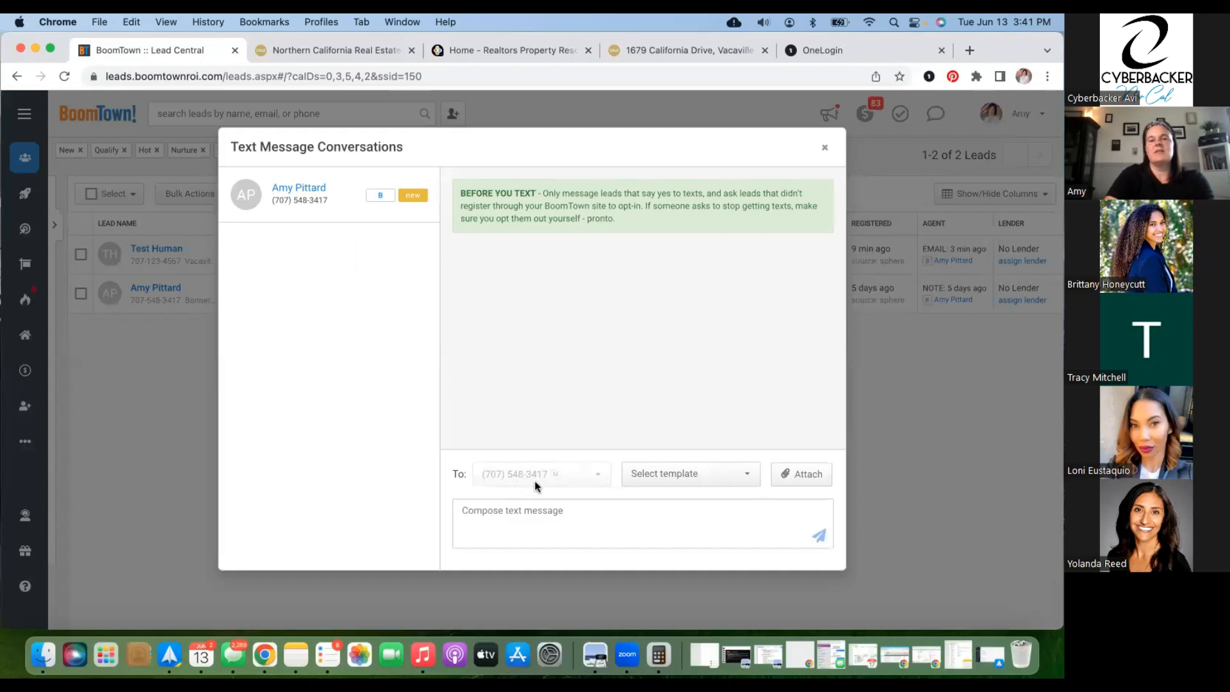
pyautogui.click(537, 505)
pyautogui.write('Te')
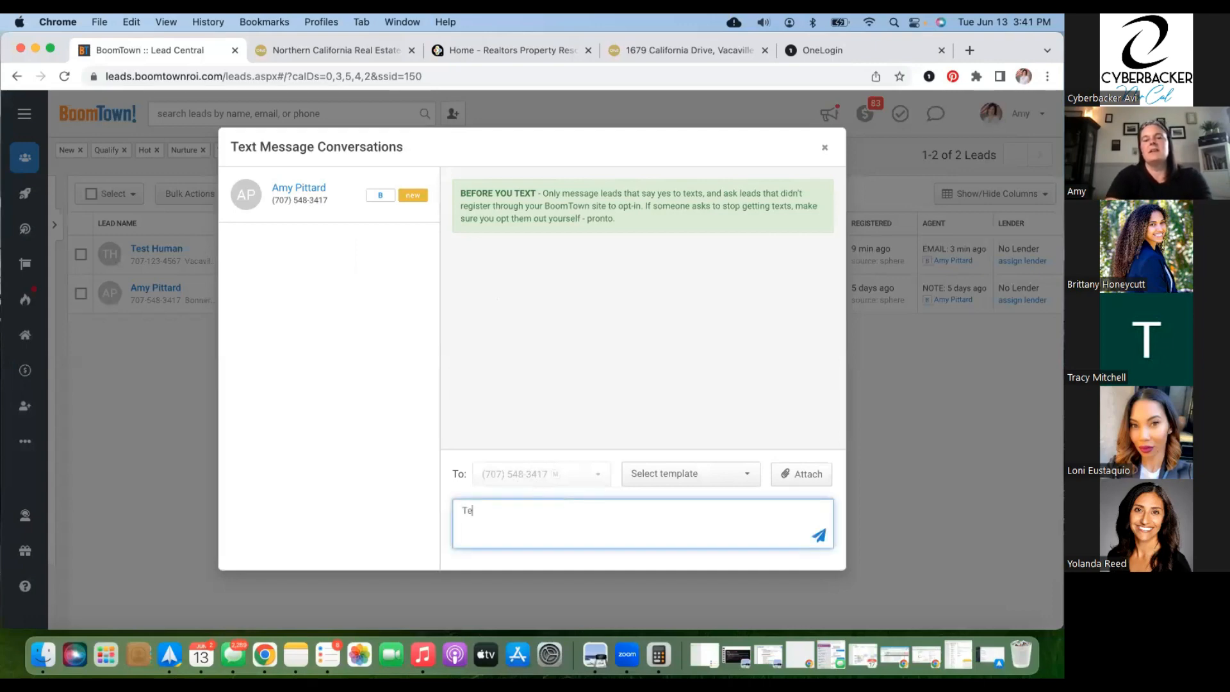
pyautogui.write('st Email?')
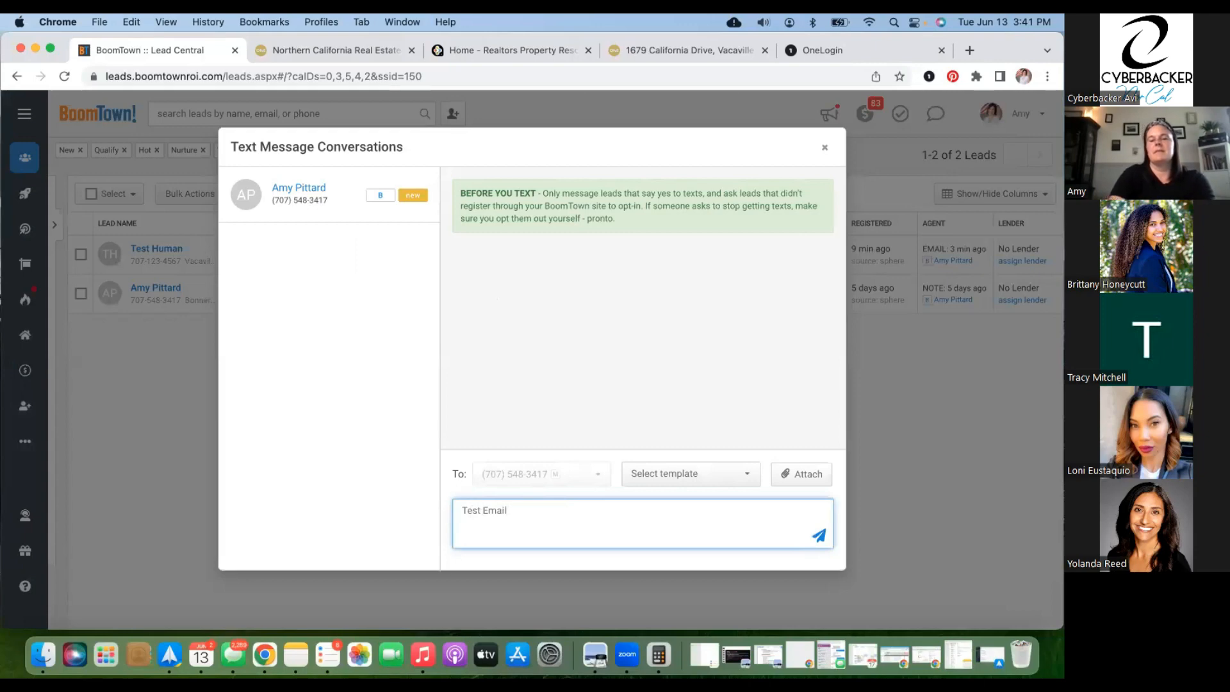
pyautogui.click(819, 537)
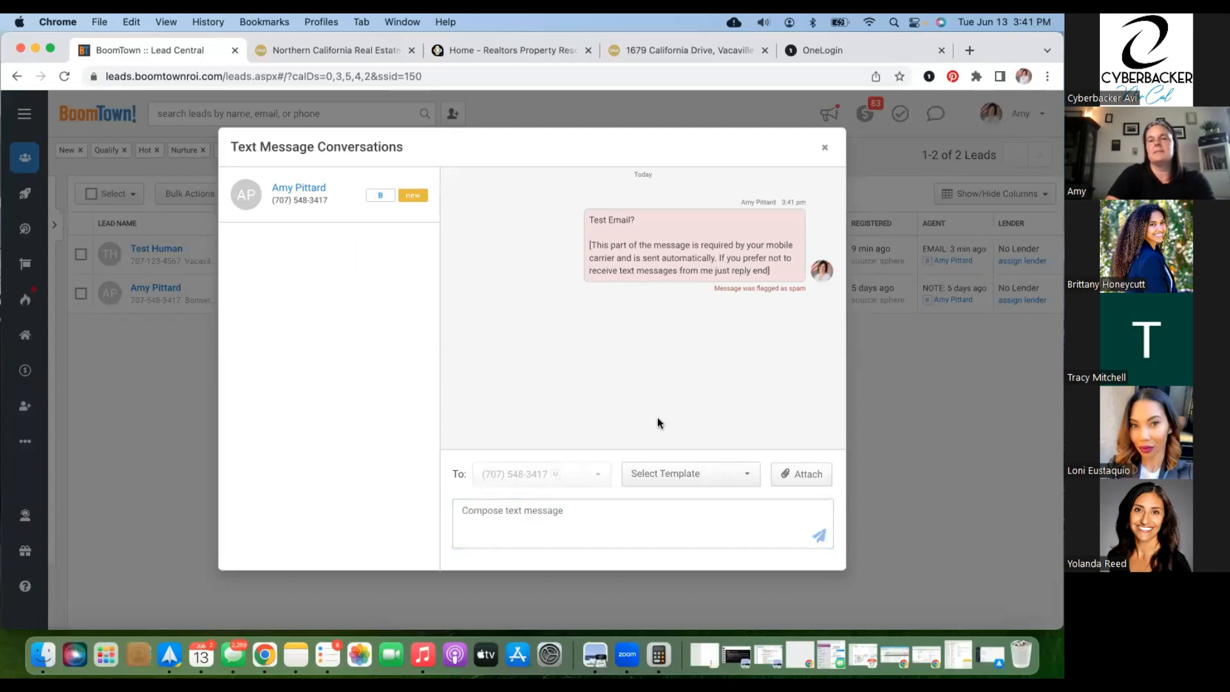
pyautogui.click(825, 151)
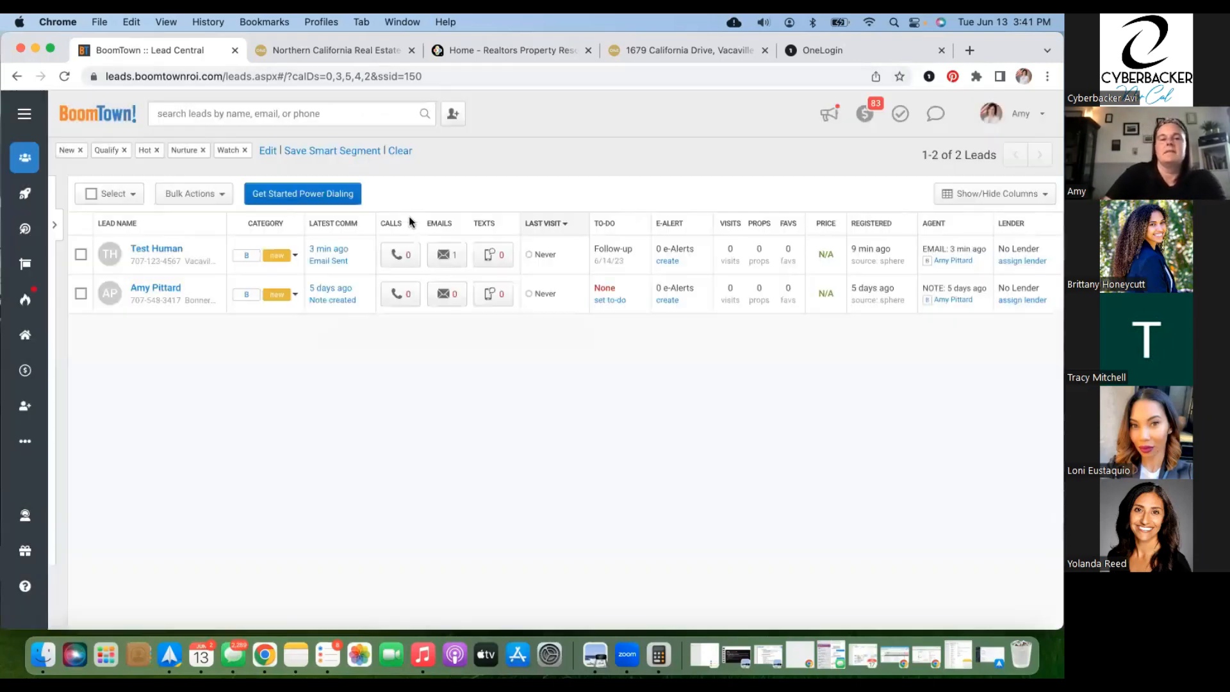
# Examine the Insert Listings option in a new email to the second lead and discard the draft
pyautogui.click(448, 294)
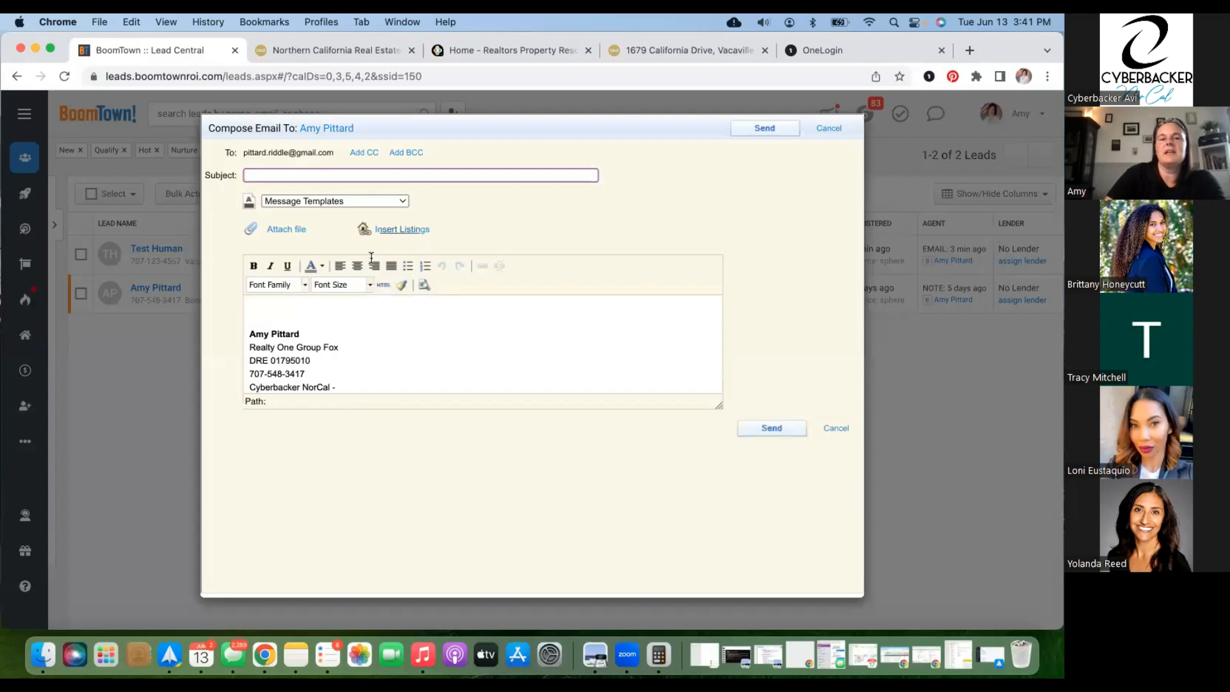
pyautogui.click(401, 230)
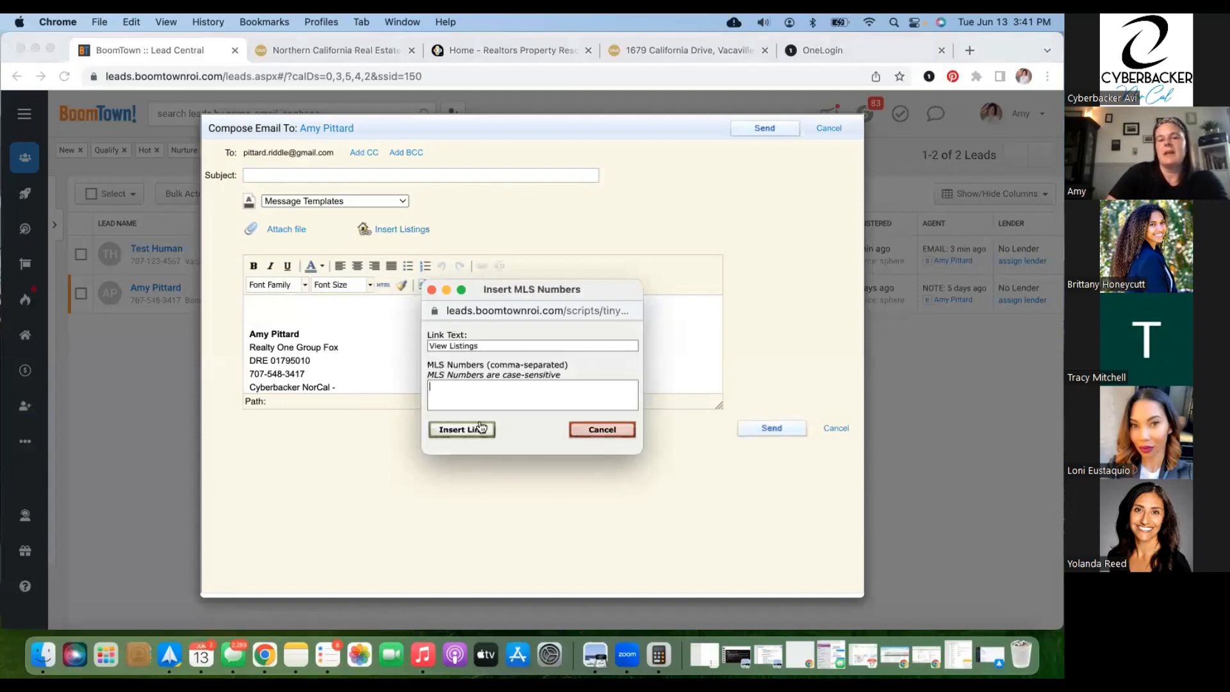
pyautogui.click(623, 441)
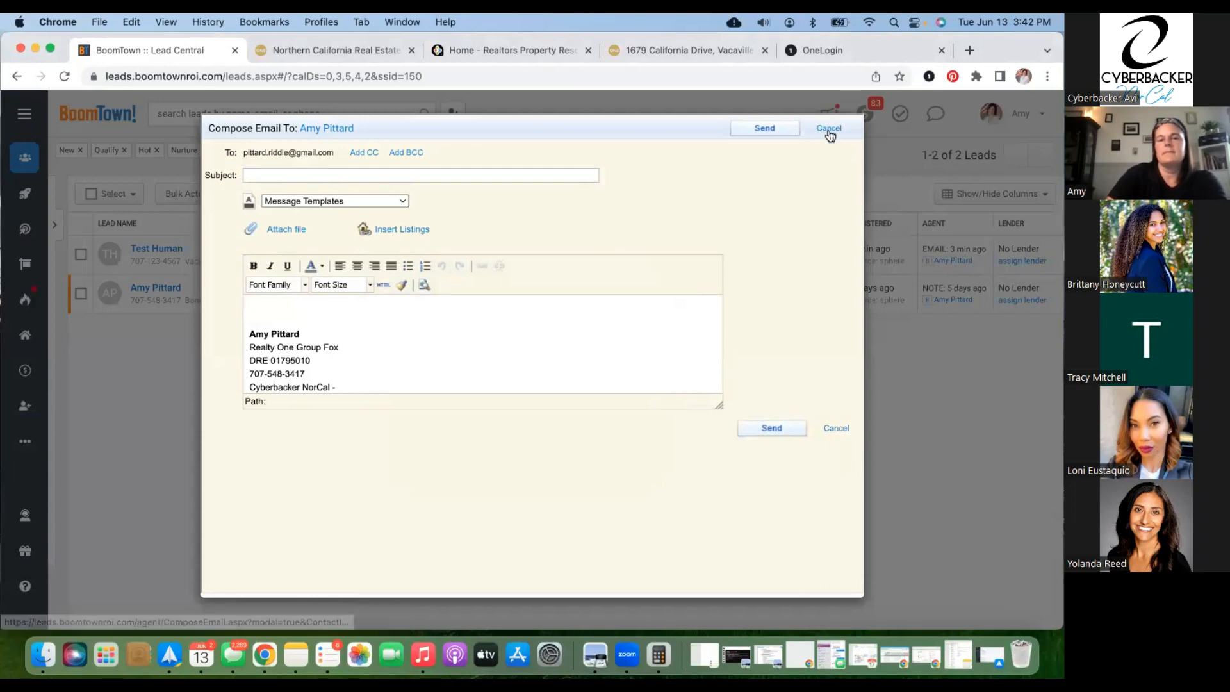
pyautogui.click(916, 377)
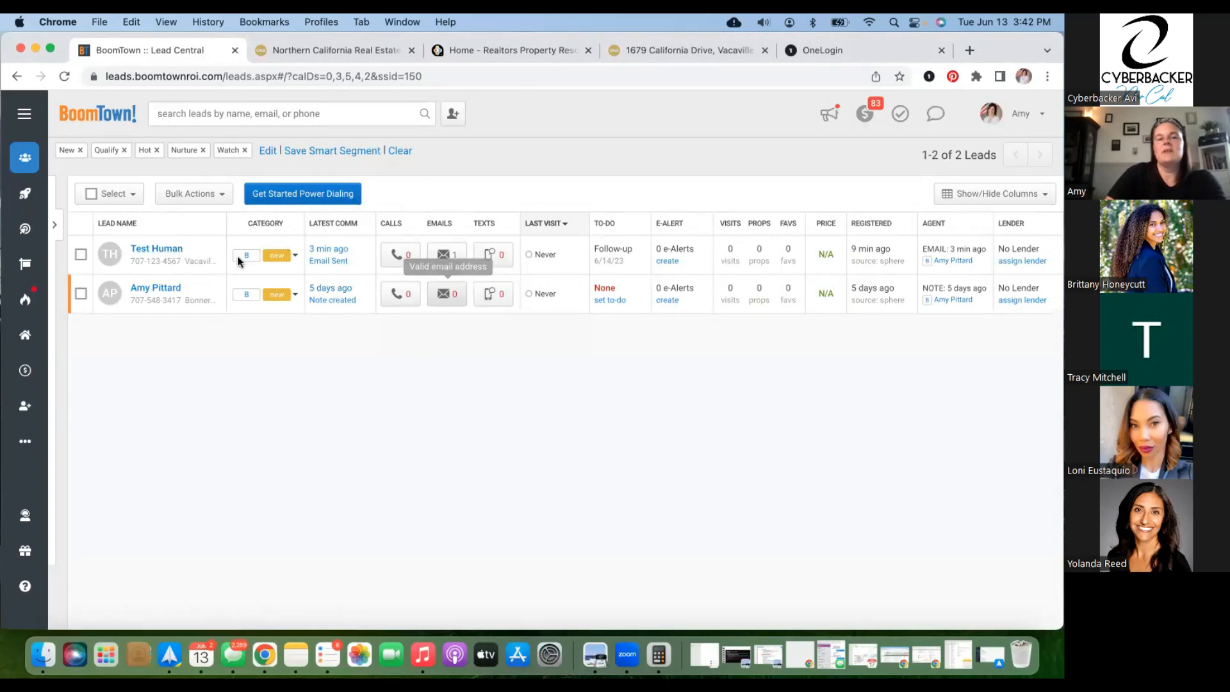
# Change the test lead's category to qual and finally to nurt in Lead Central
pyautogui.click(295, 257)
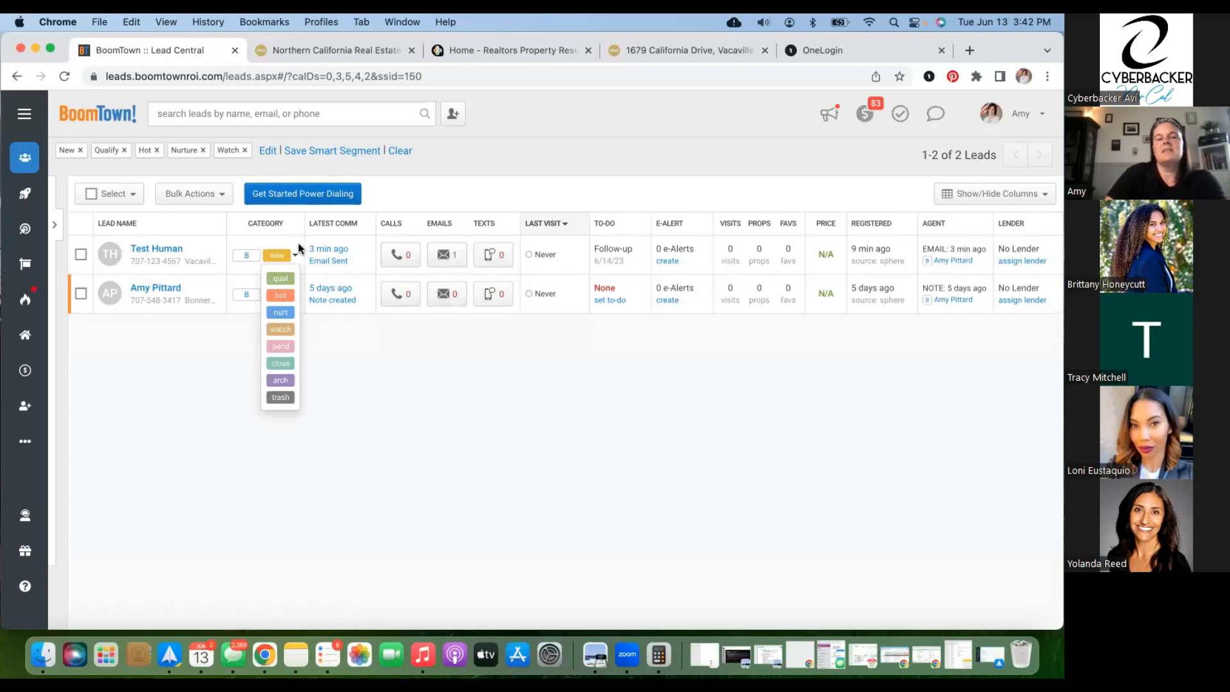
pyautogui.click(295, 257)
pyautogui.click(295, 258)
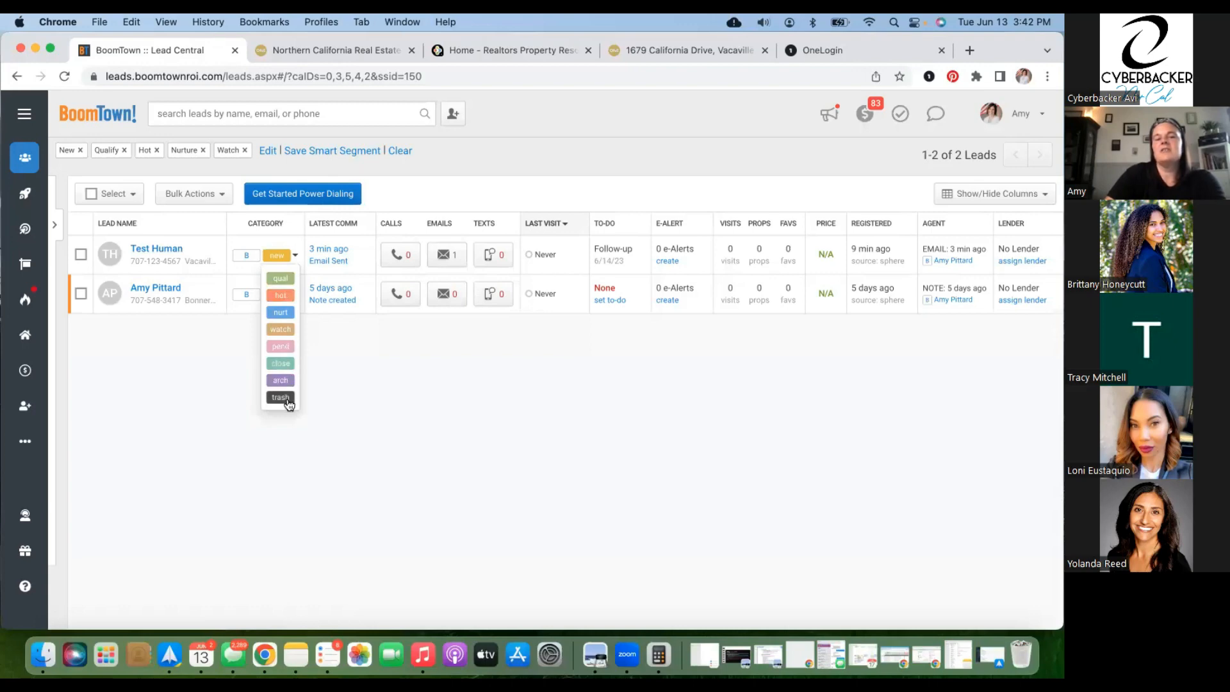
pyautogui.click(290, 279)
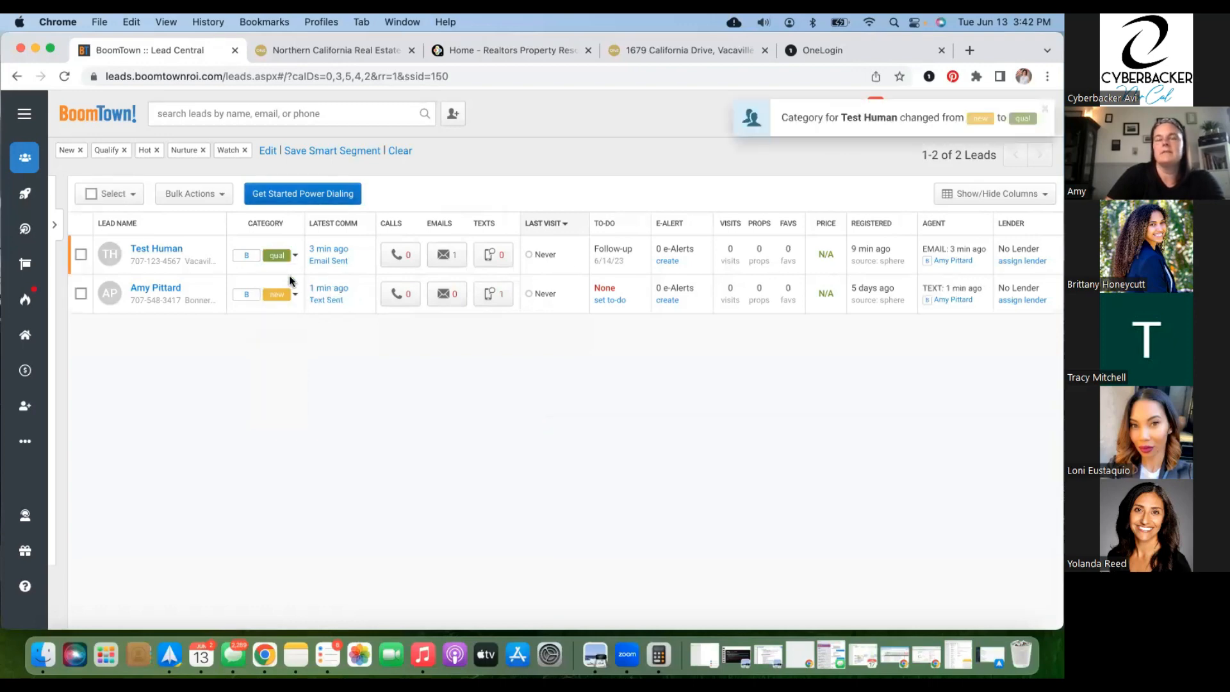
pyautogui.click(293, 257)
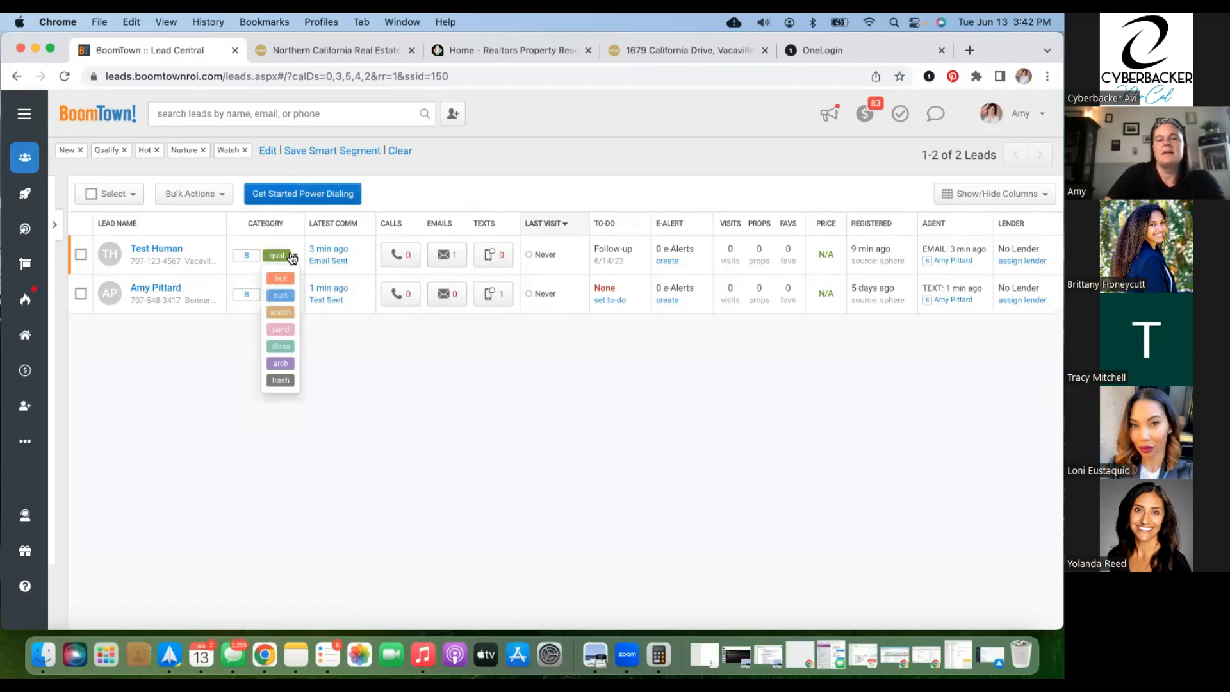
pyautogui.click(286, 297)
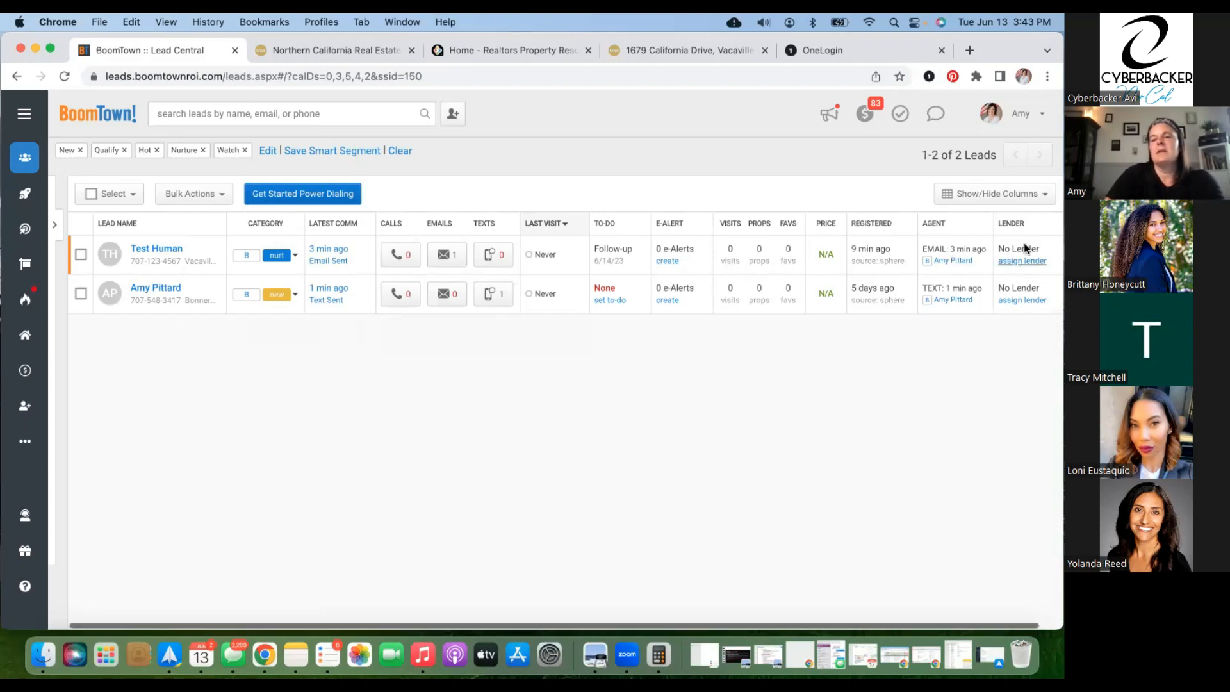
# Hide the Lender and Agent columns in the Lead Central list
pyautogui.click(1043, 194)
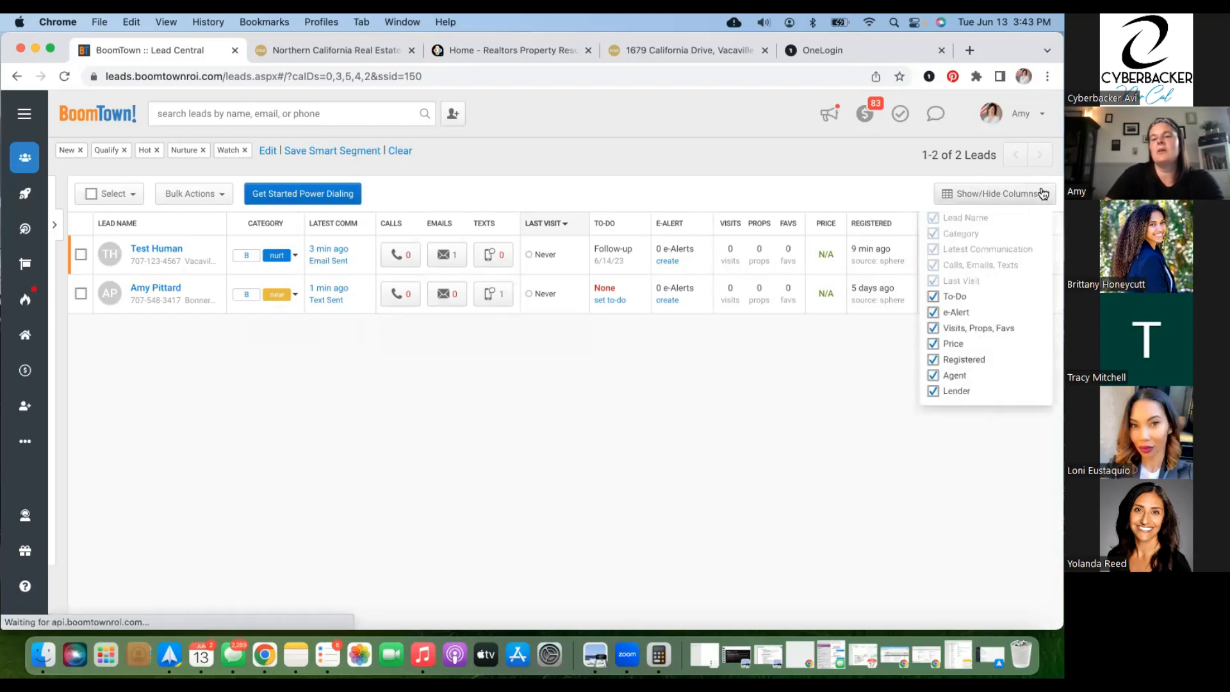
pyautogui.click(933, 393)
pyautogui.click(934, 376)
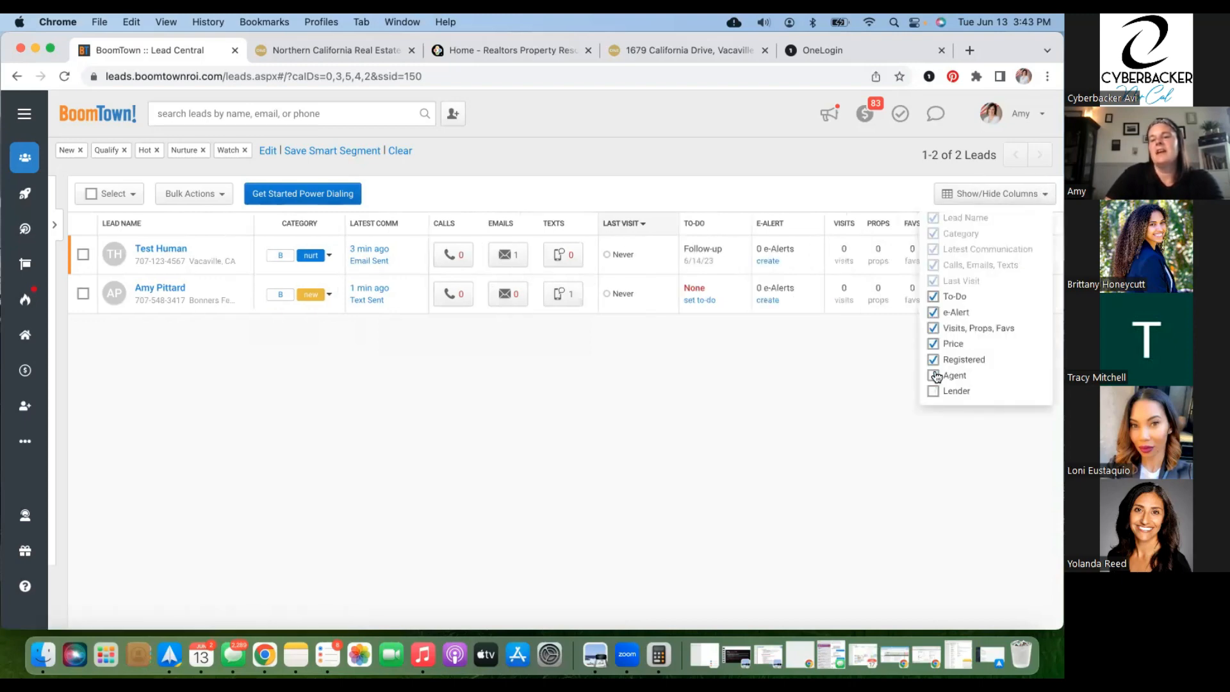
pyautogui.click(881, 383)
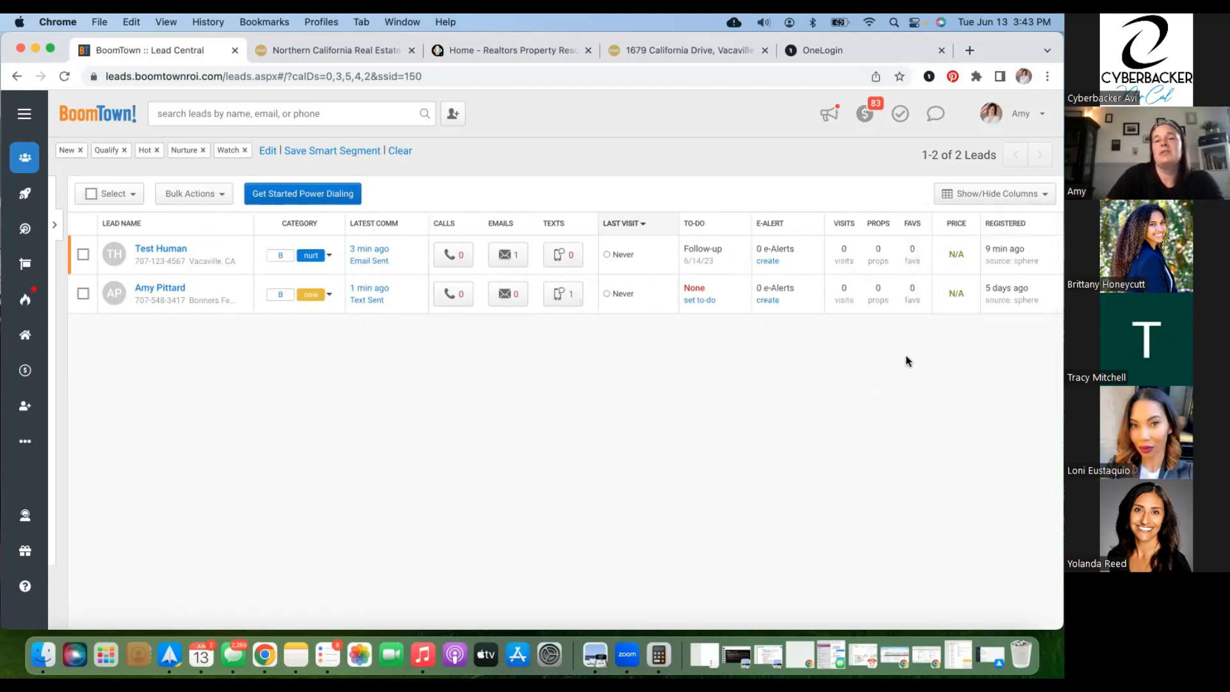
# Hide the e-Alert and Price columns in the Lead Central list
pyautogui.click(1021, 188)
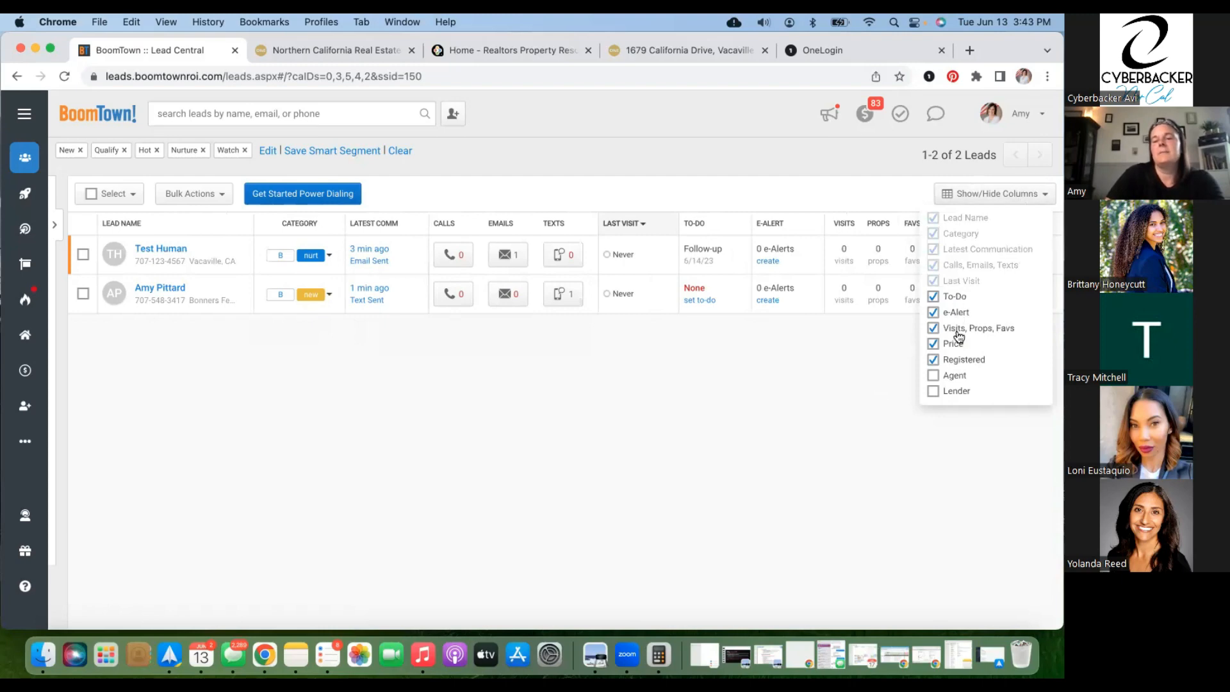
pyautogui.click(933, 313)
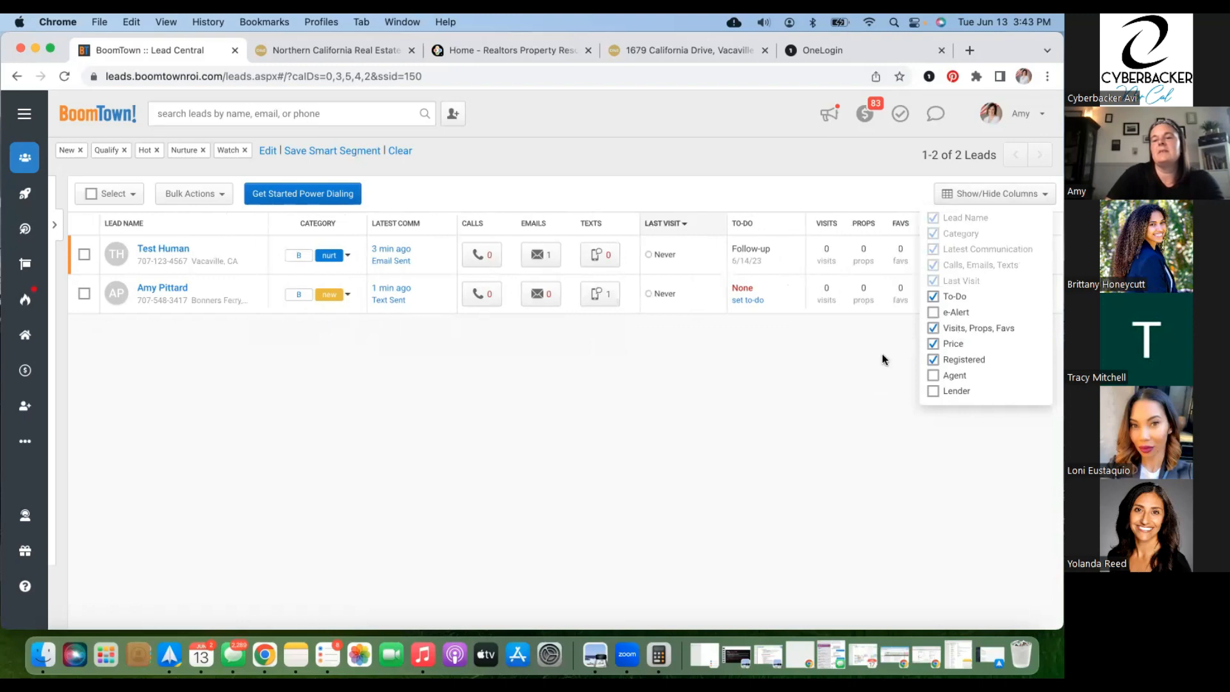
pyautogui.click(933, 344)
pyautogui.click(865, 372)
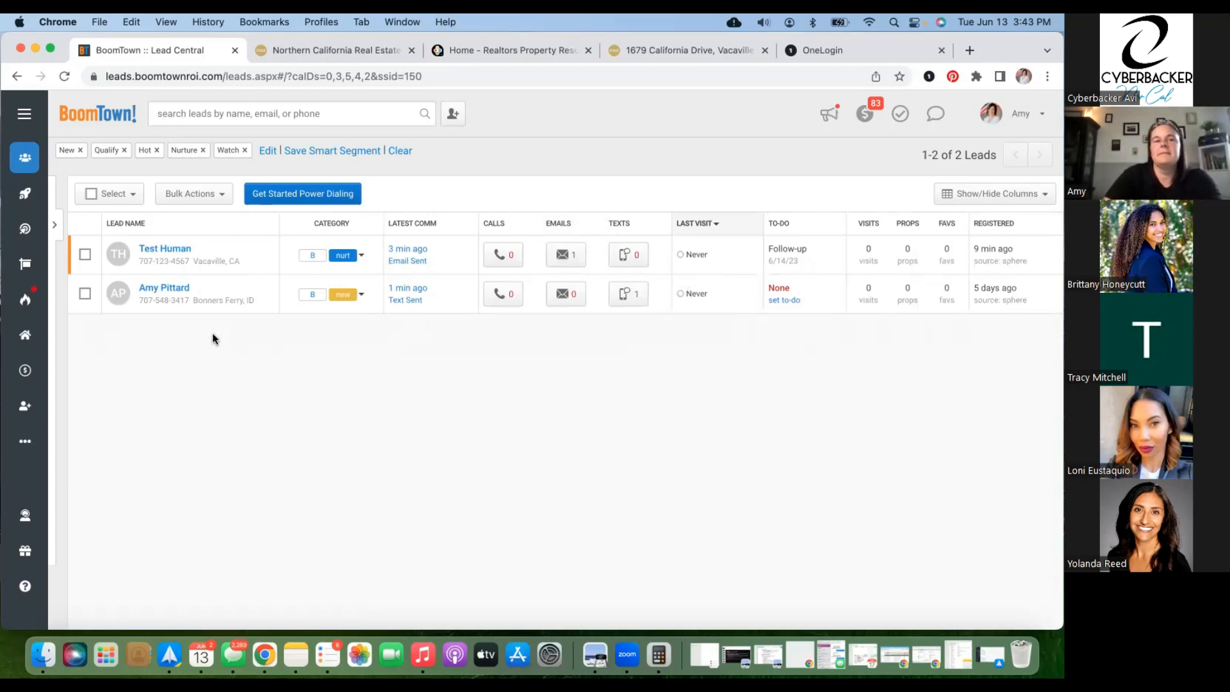
# Review the preset lead segments: Today's To-do's: Calls, High Activity, Need to call, Verified leads, New leads and Not contacted
pyautogui.click(66, 227)
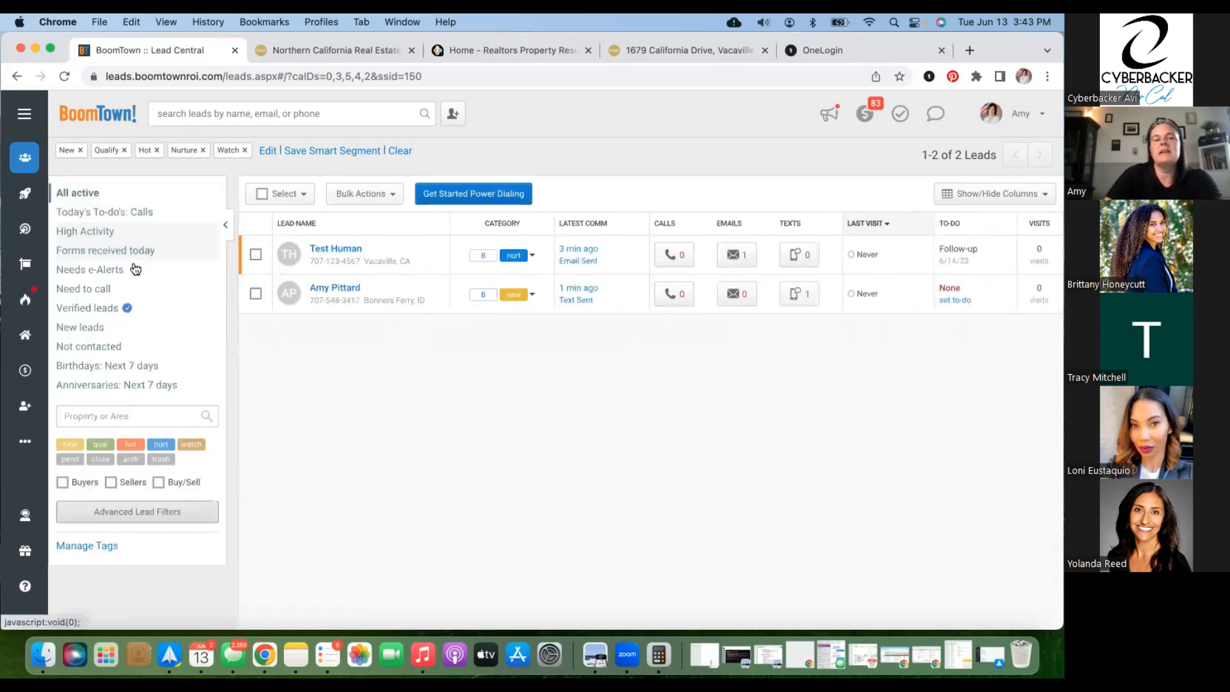
pyautogui.click(136, 216)
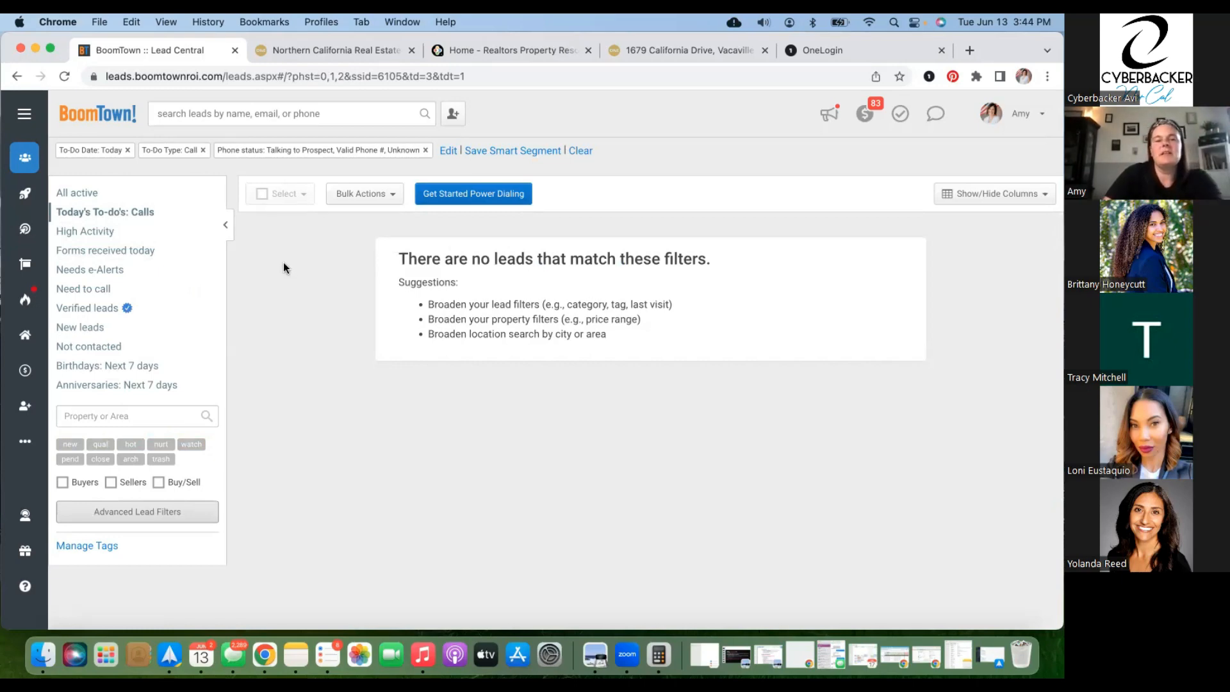
pyautogui.click(112, 233)
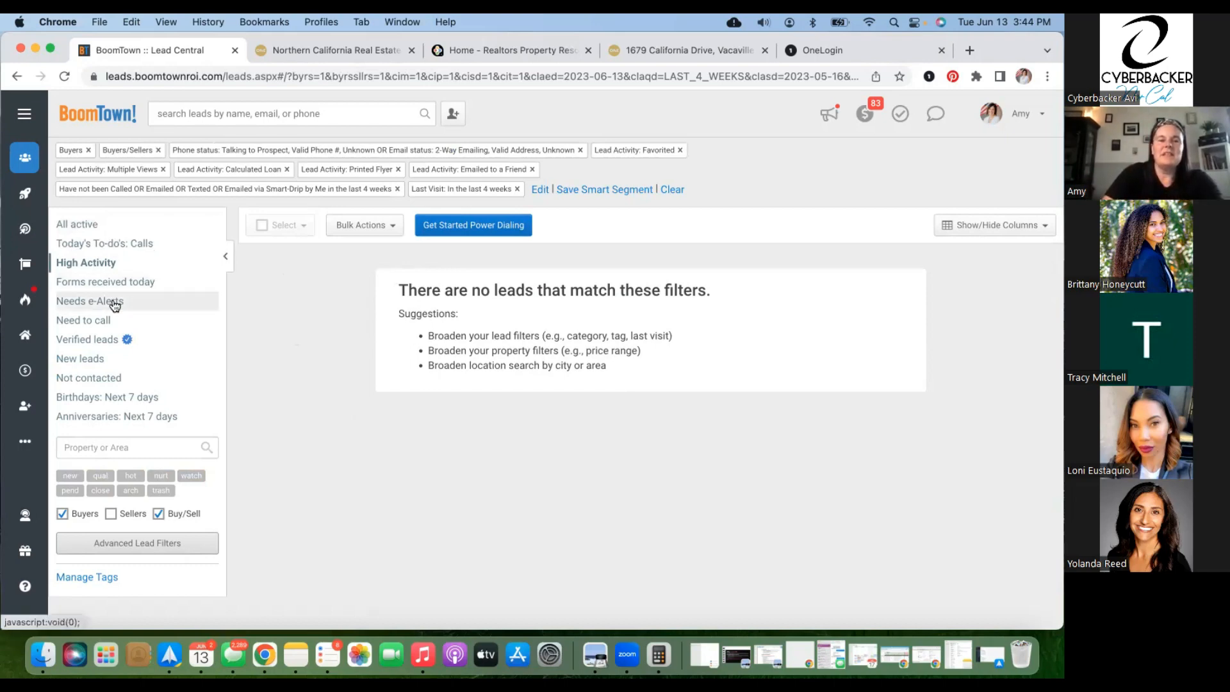
pyautogui.click(105, 322)
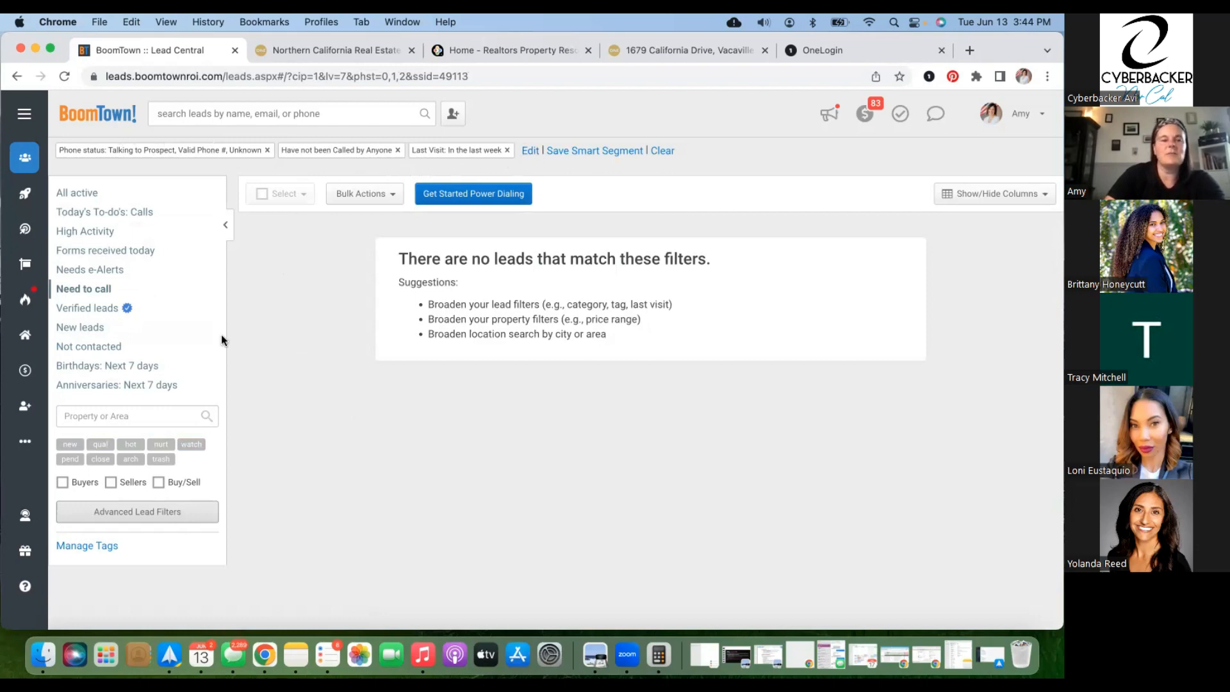
pyautogui.click(100, 307)
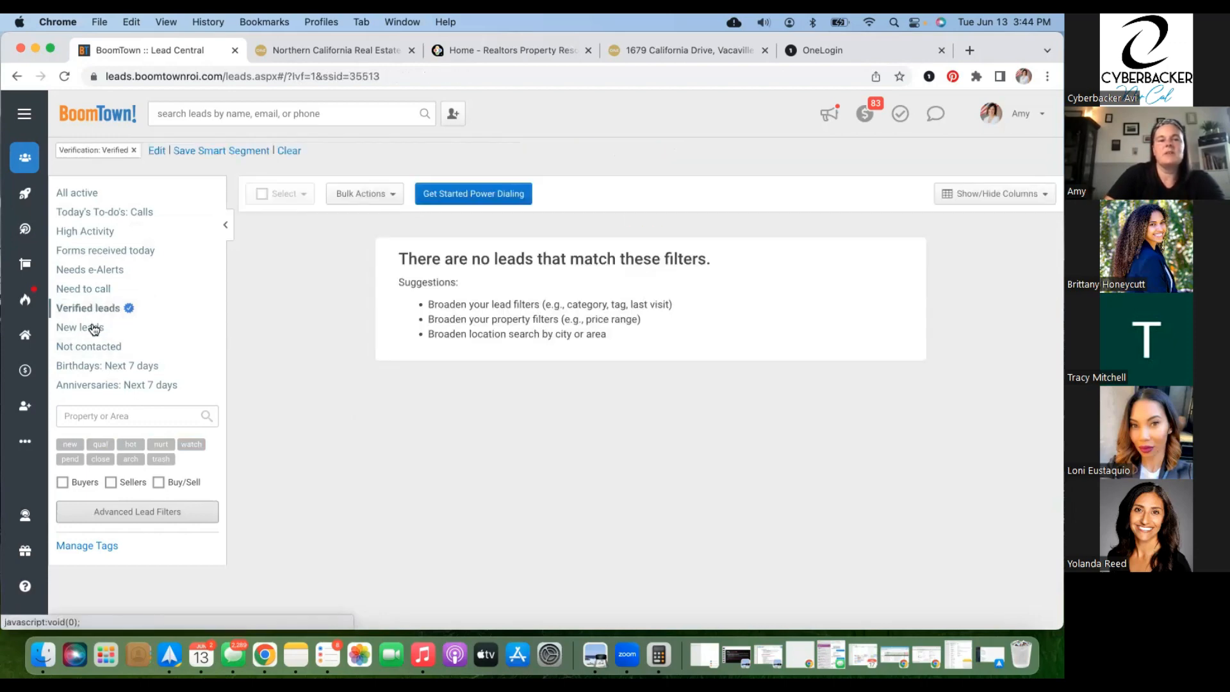
pyautogui.click(94, 328)
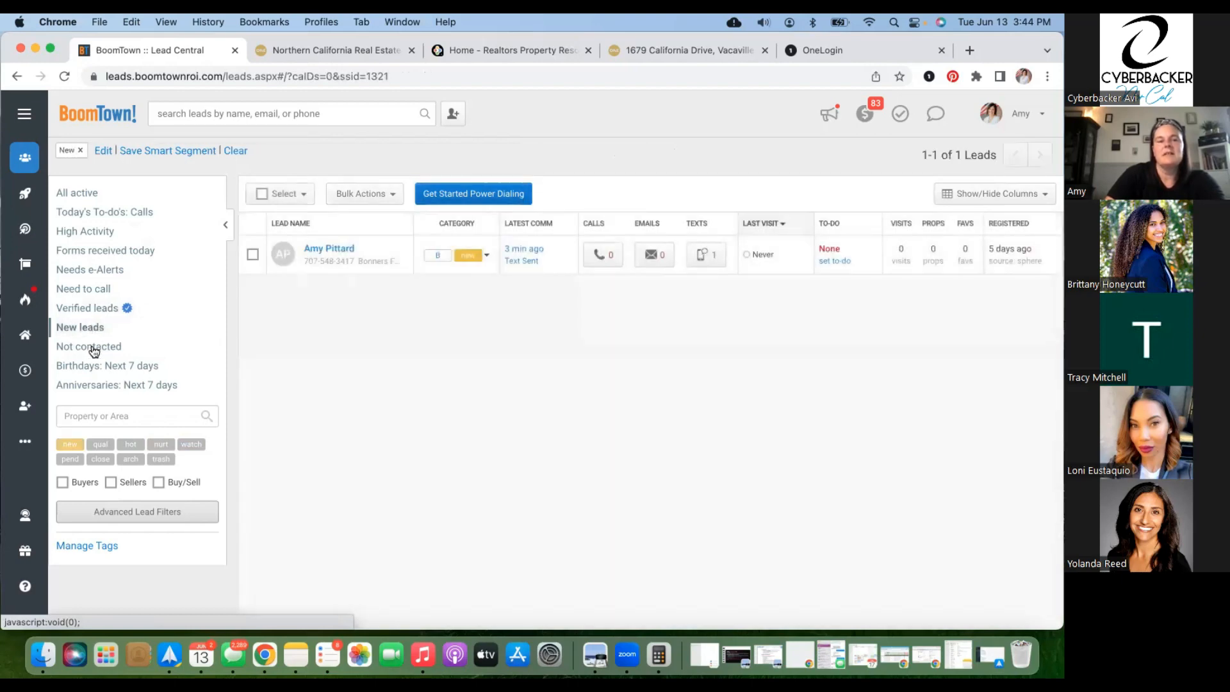
pyautogui.click(94, 347)
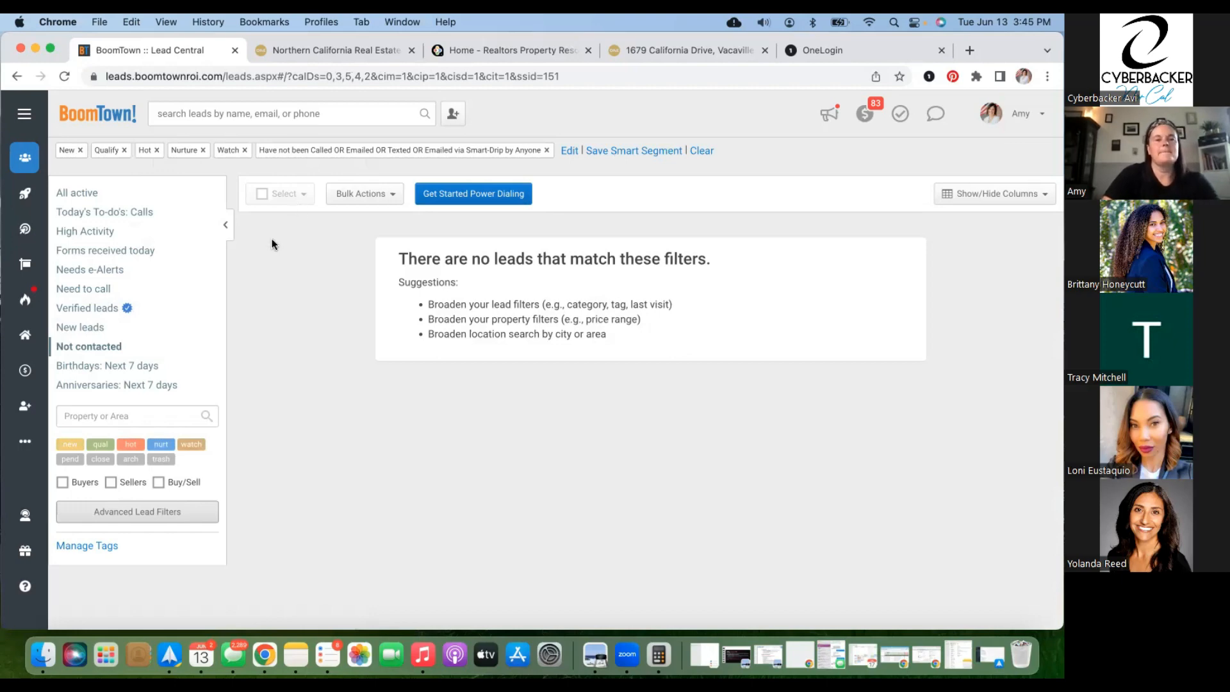
# Replace the Not contacted segment's communication filter with leads not called by anybody in the last 4 weeks, and show the results
pyautogui.click(569, 152)
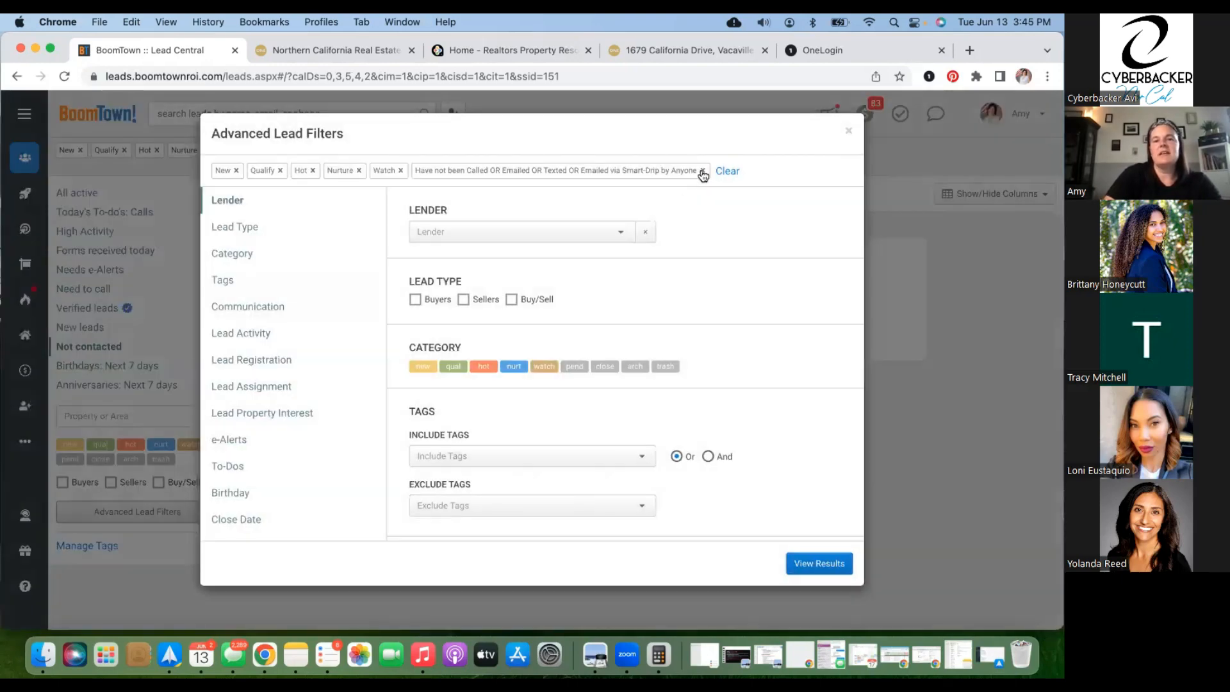
pyautogui.click(703, 171)
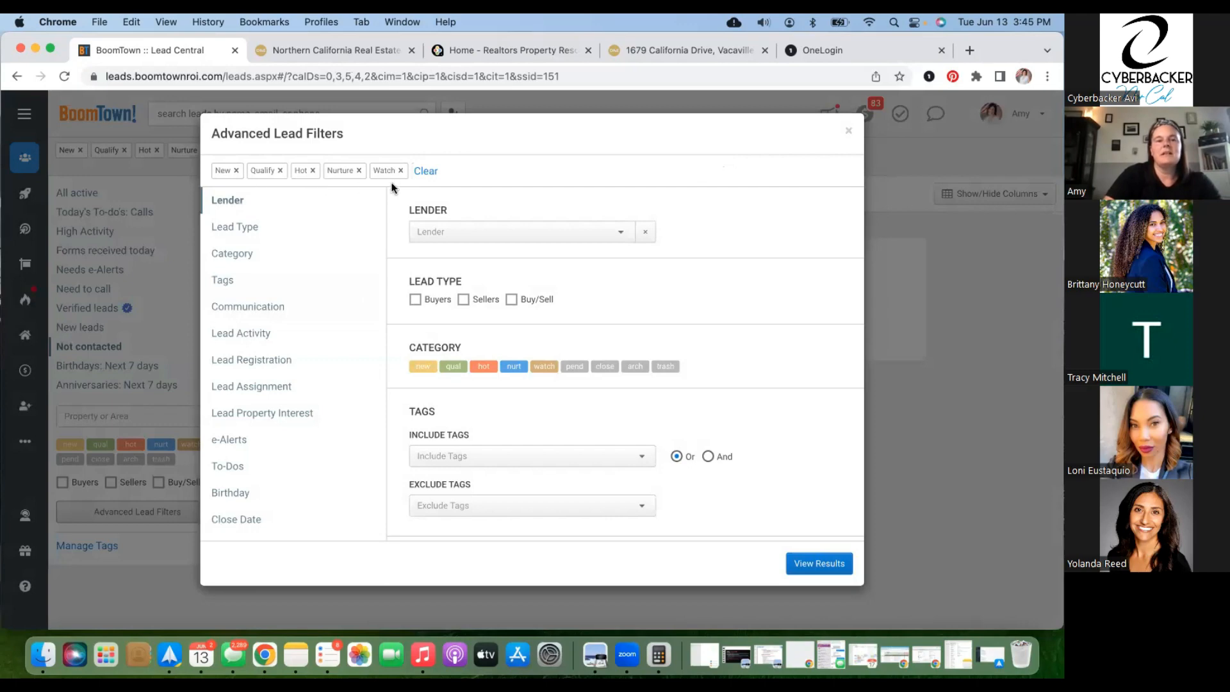
pyautogui.scroll(-1, 282, 310)
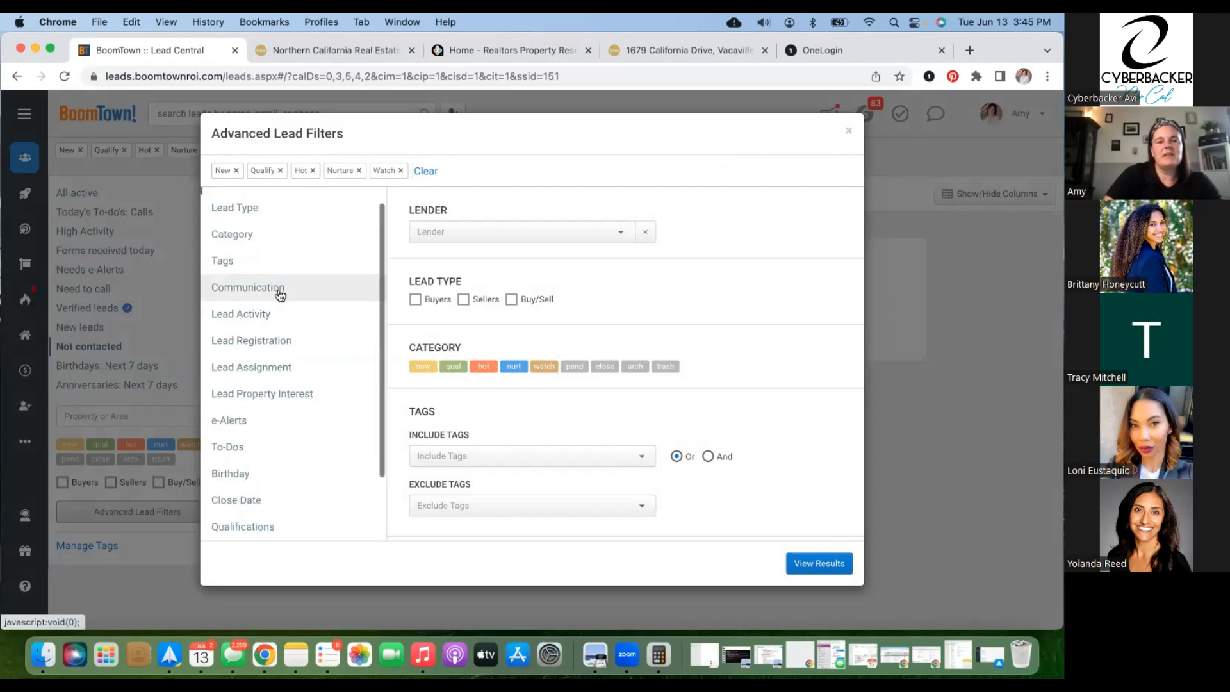
pyautogui.click(278, 288)
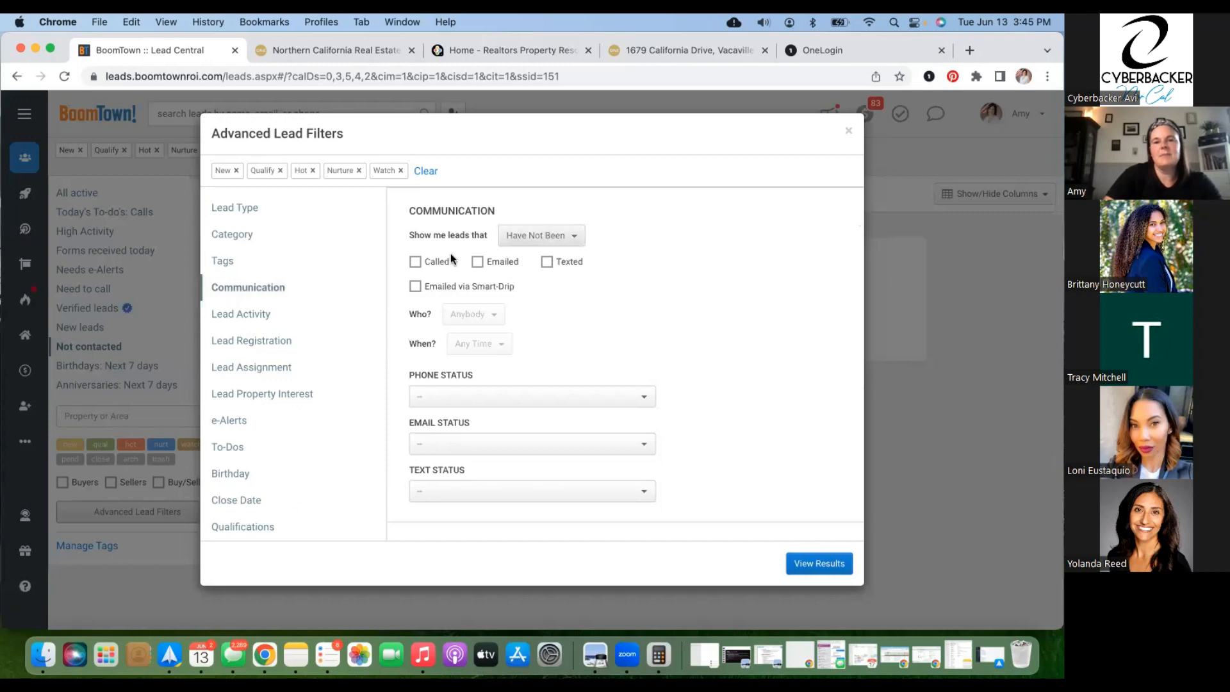
pyautogui.click(416, 261)
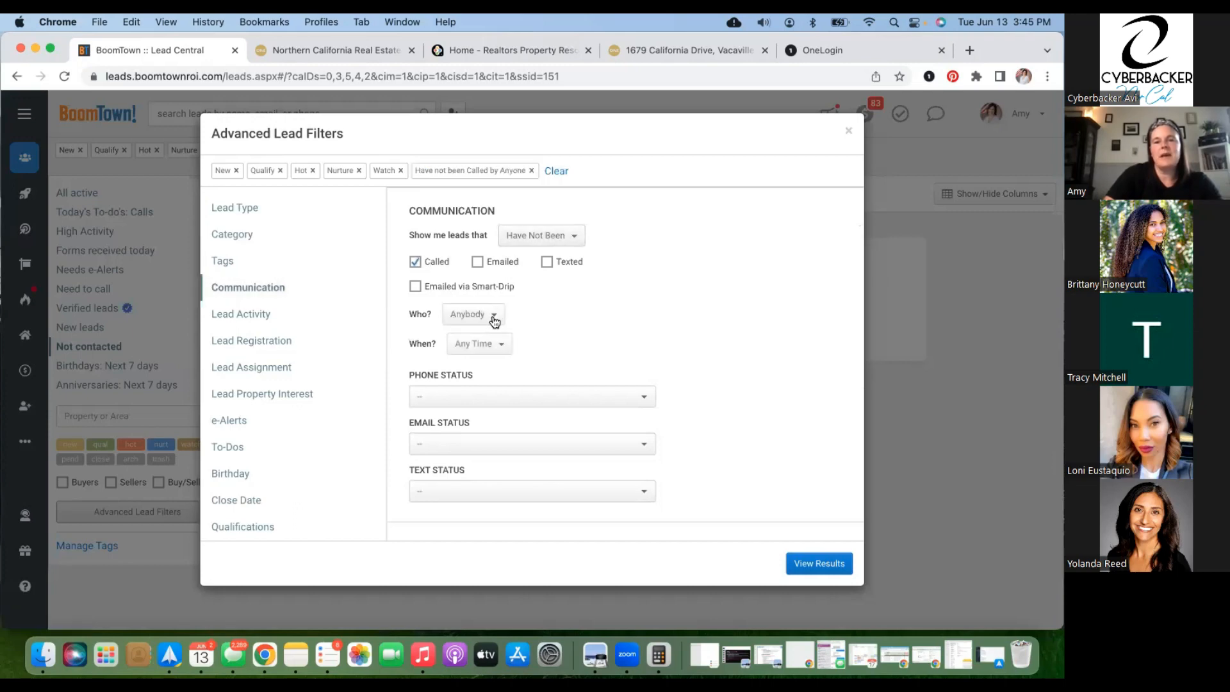
pyautogui.click(496, 352)
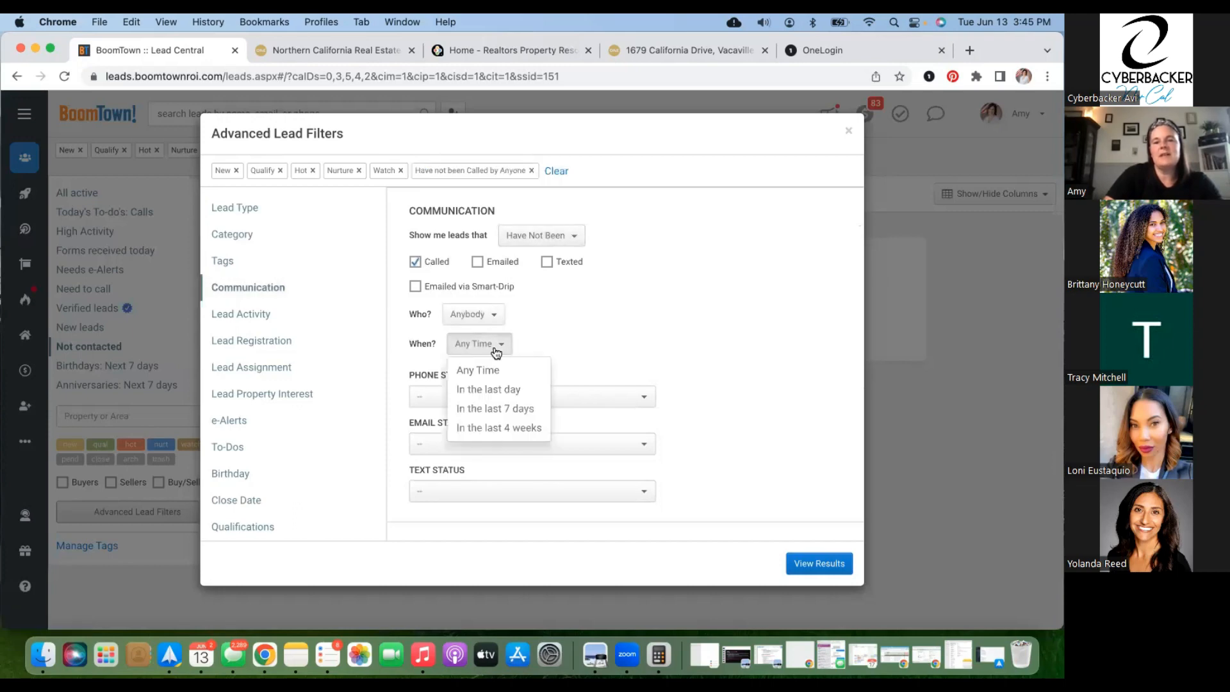
pyautogui.click(510, 428)
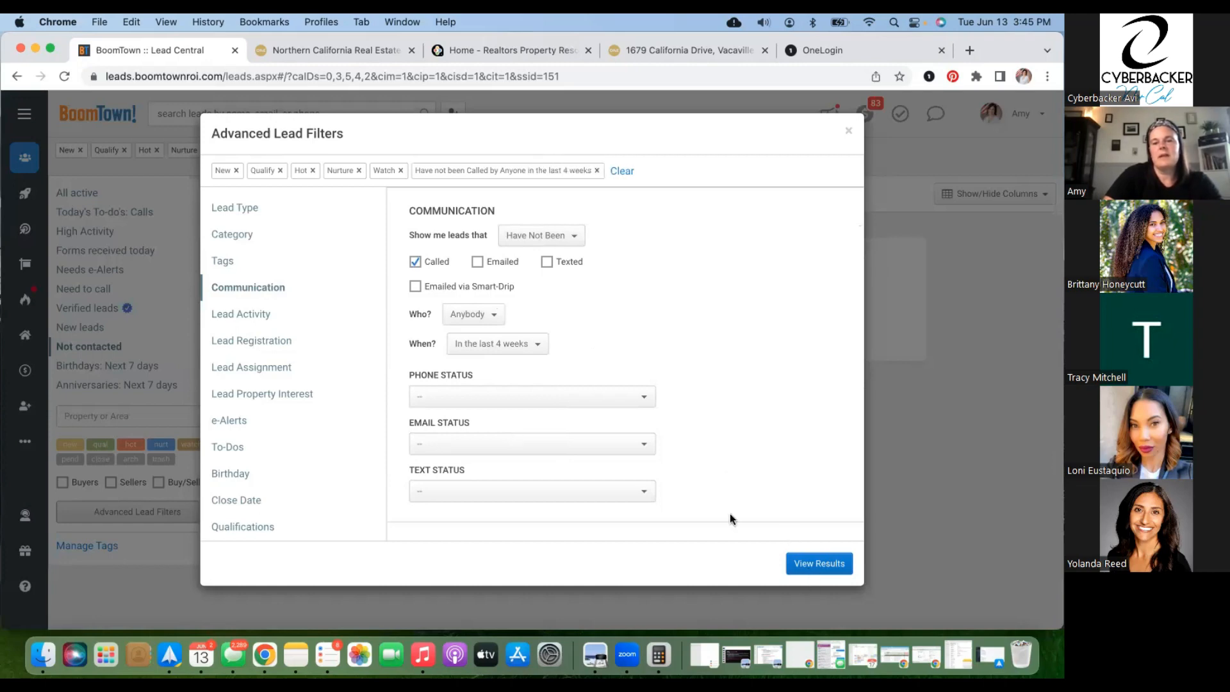
pyautogui.click(641, 402)
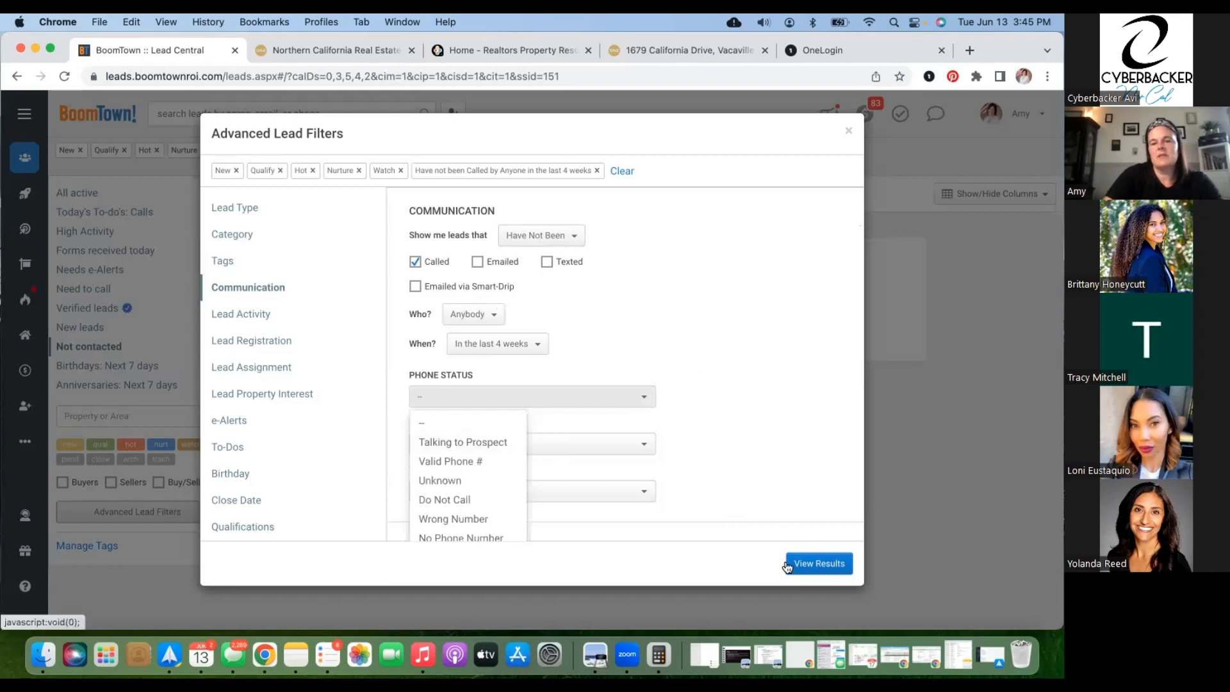
pyautogui.click(809, 567)
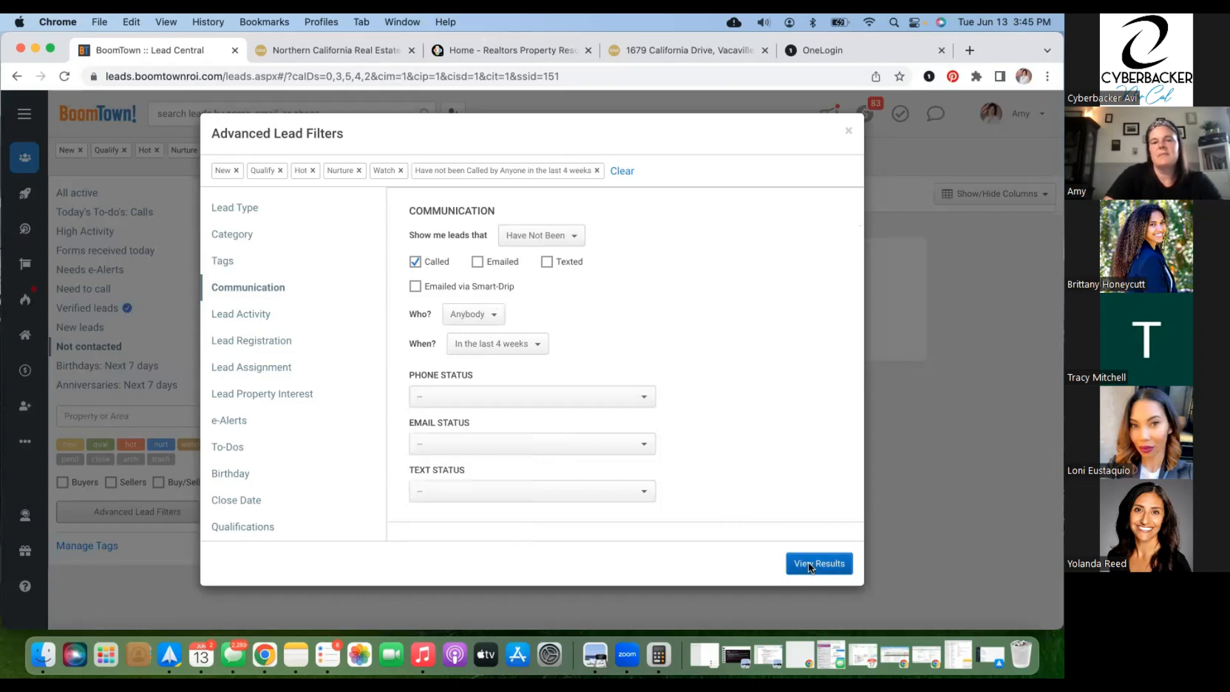
pyautogui.click(809, 564)
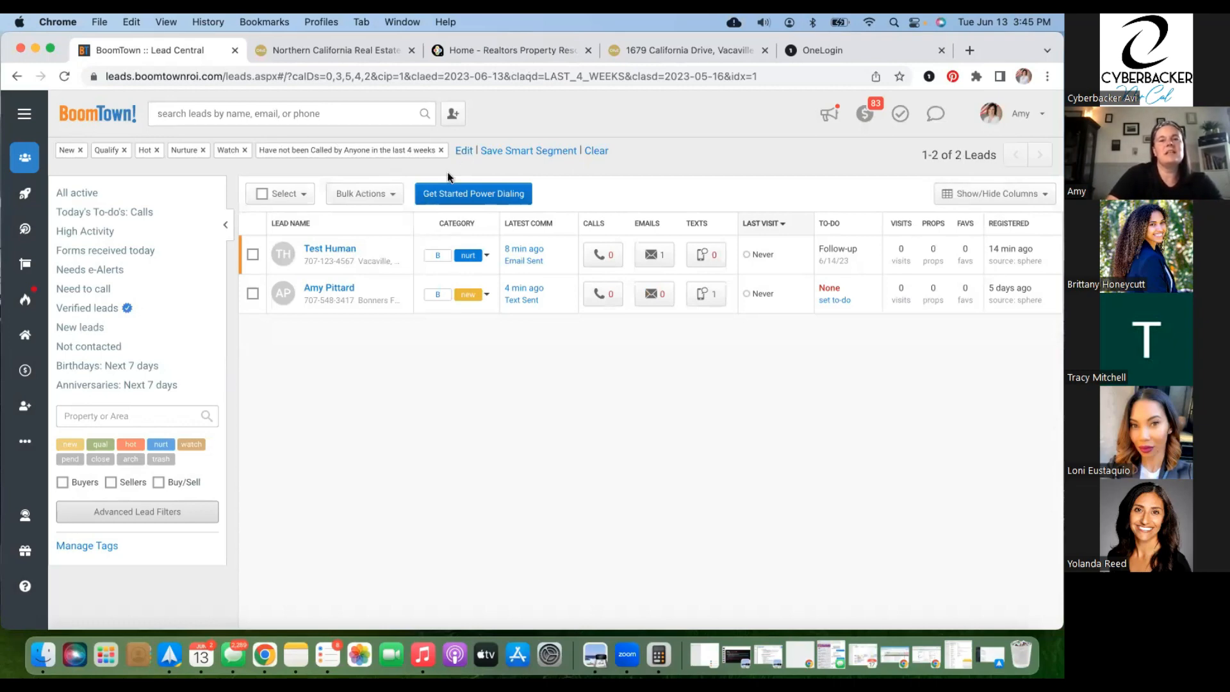
# Reopen the advanced lead filters for the current results at the category options
pyautogui.click(464, 151)
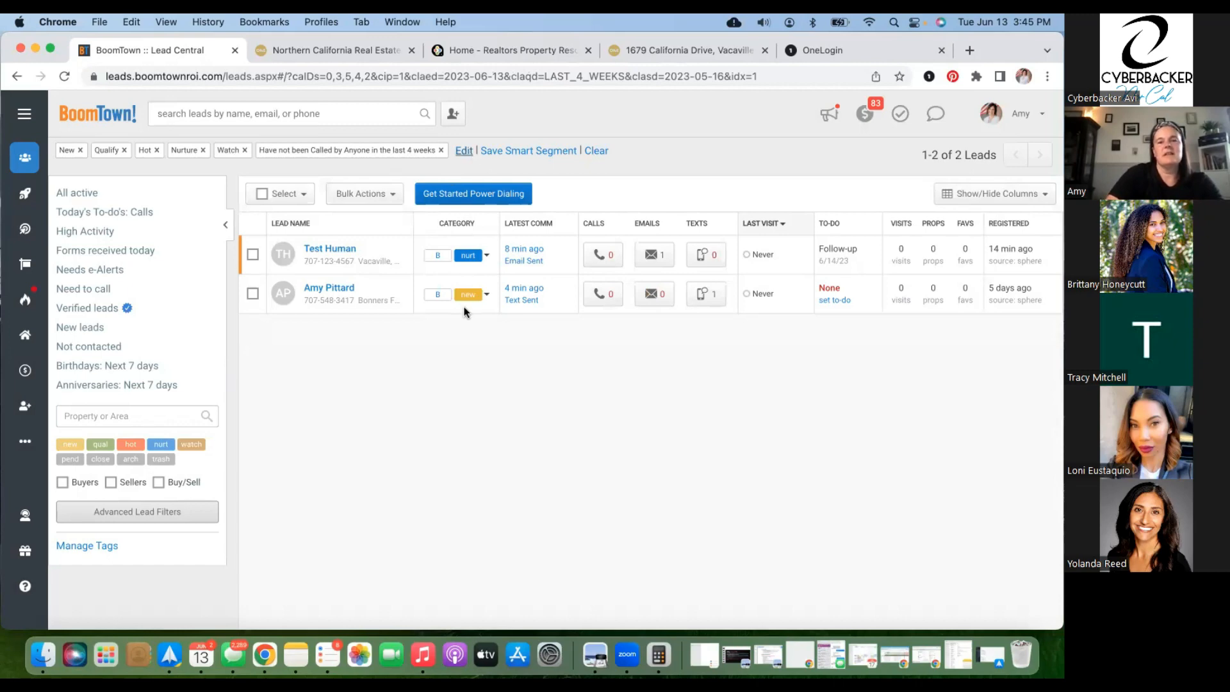
pyautogui.scroll(-1, 601, 353)
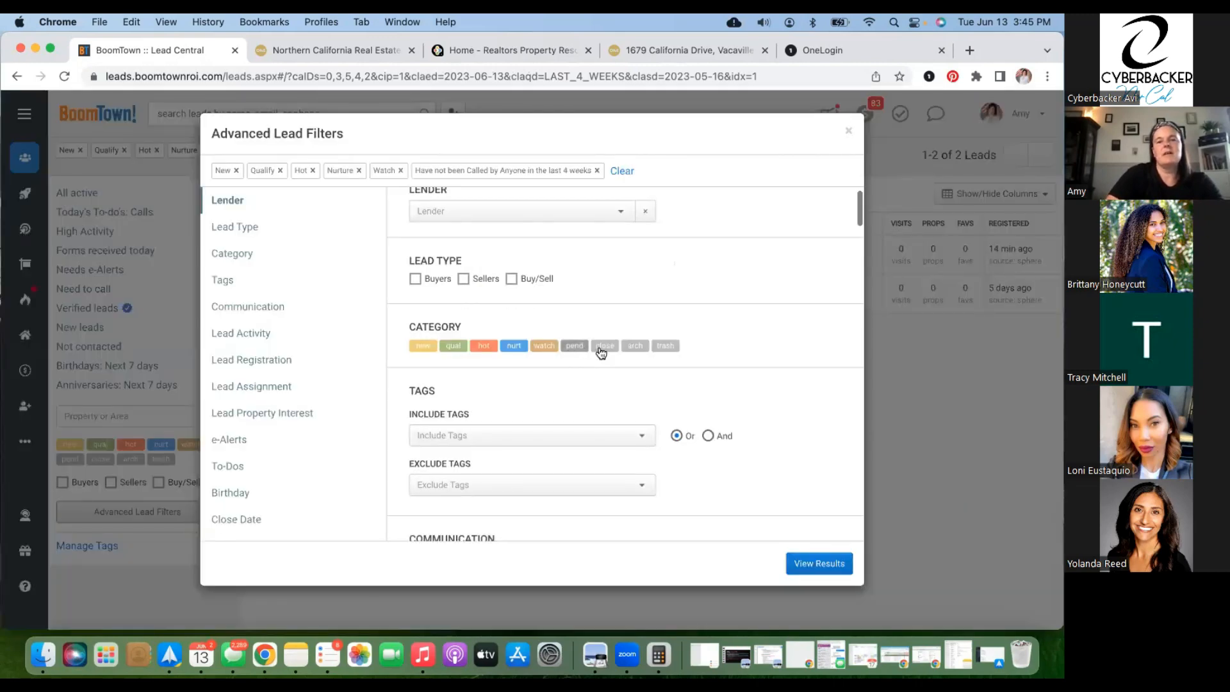
# Try adding the pend, close and arch categories to the lead filter, and remove them again
pyautogui.click(601, 350)
pyautogui.click(636, 346)
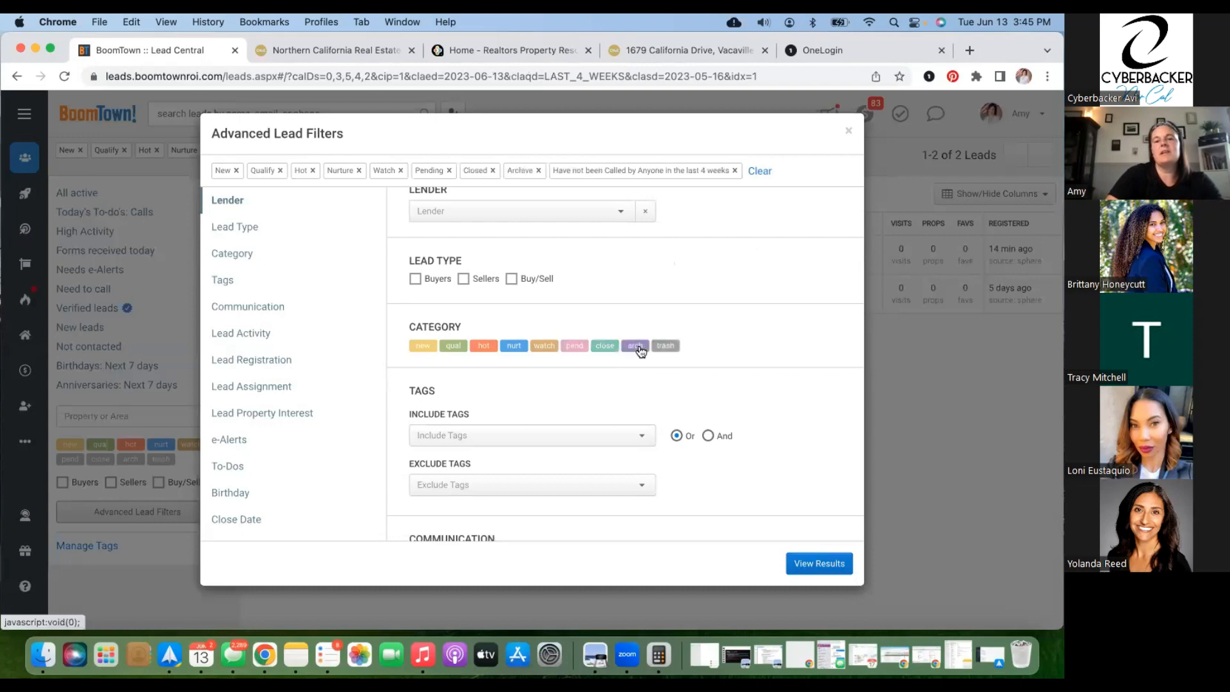
pyautogui.click(655, 352)
pyautogui.click(601, 351)
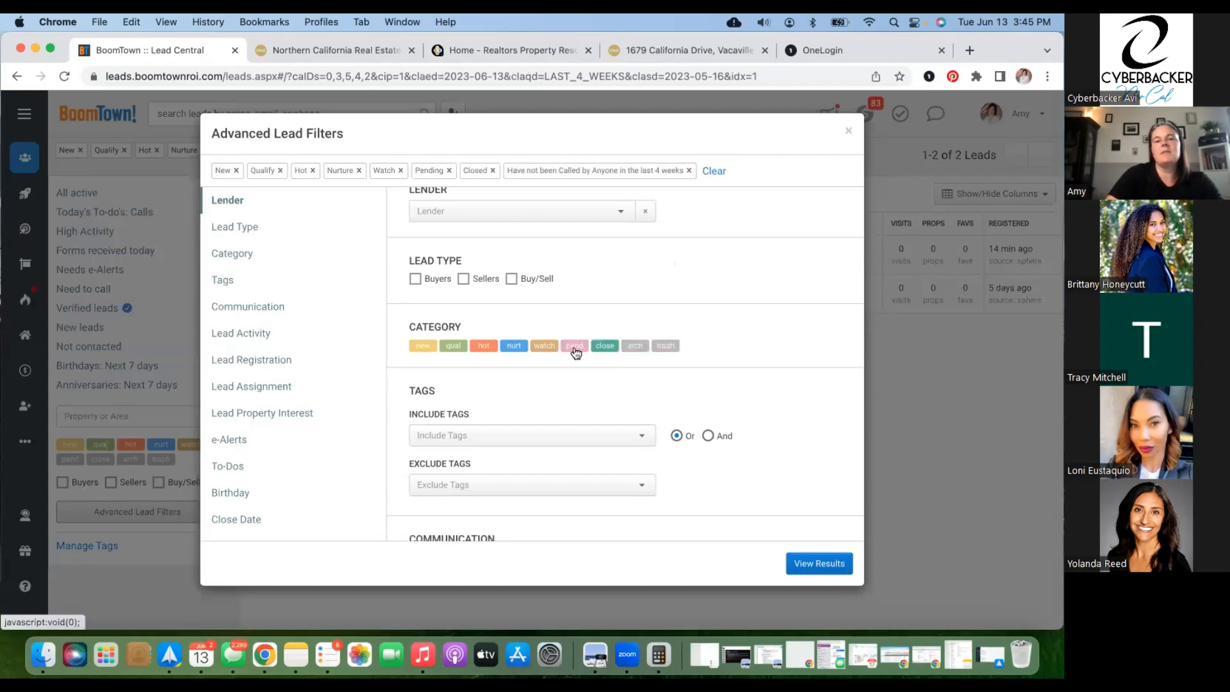
pyautogui.rightClick(575, 346)
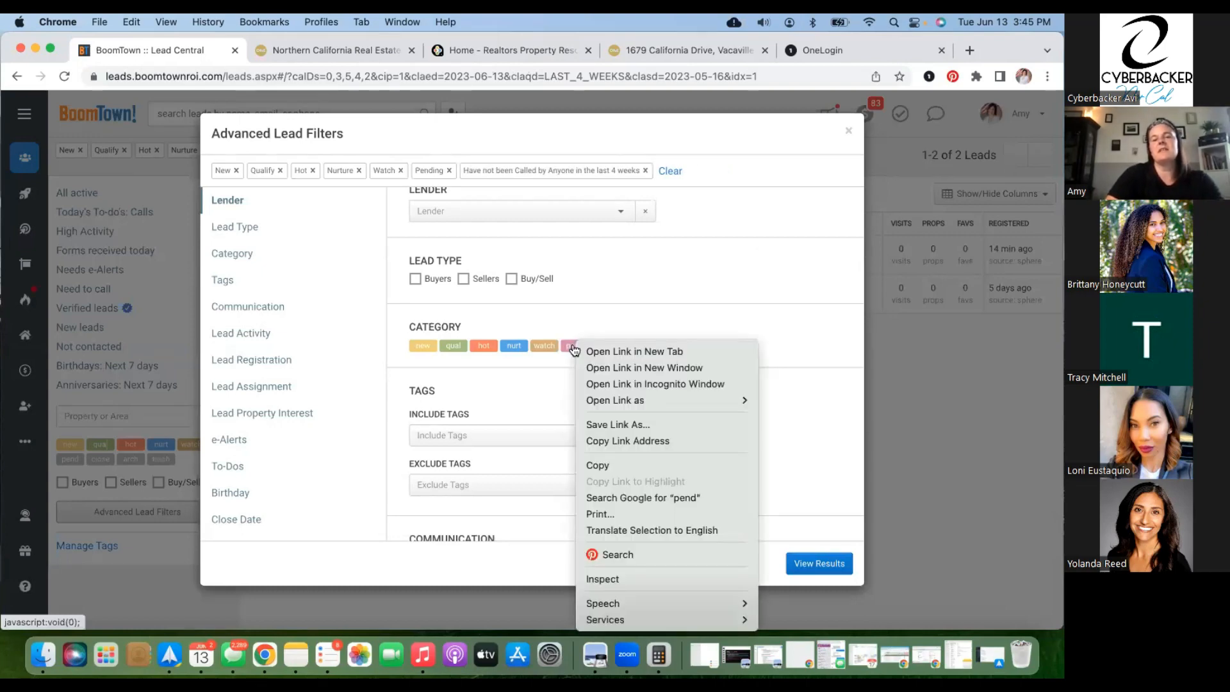
pyautogui.click(574, 346)
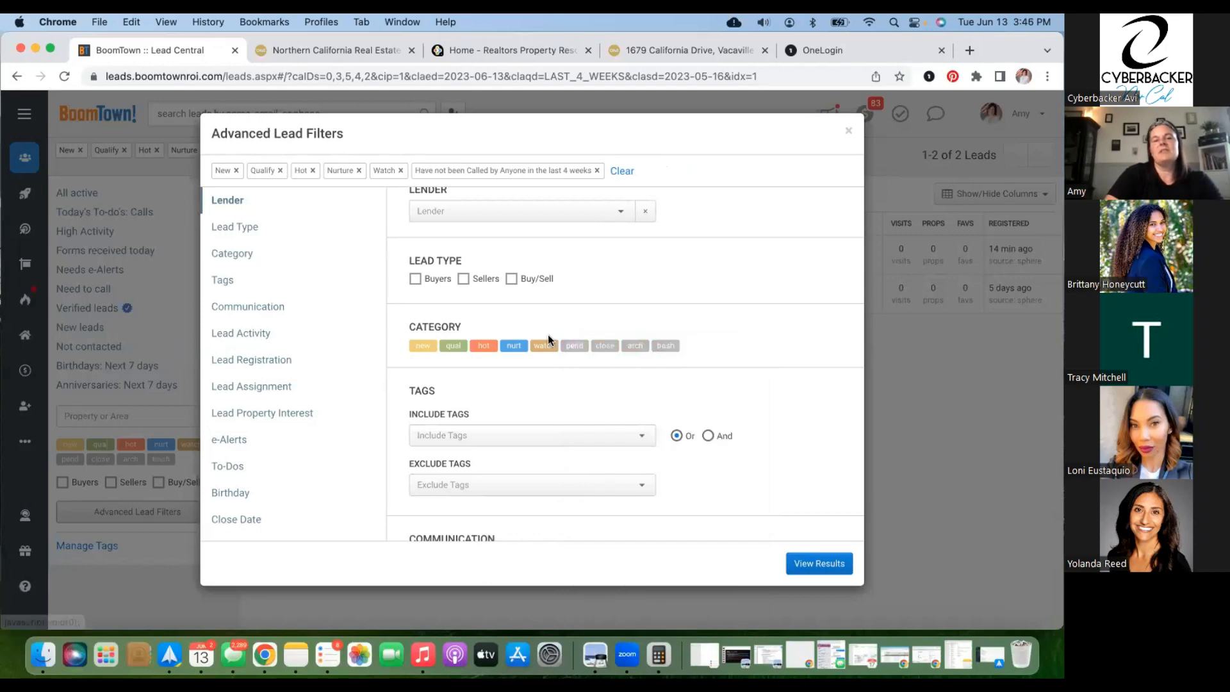
# Restrict the lead filter to the Buyers lead type
pyautogui.scroll(1, 549, 338)
pyautogui.scroll(-3, 547, 335)
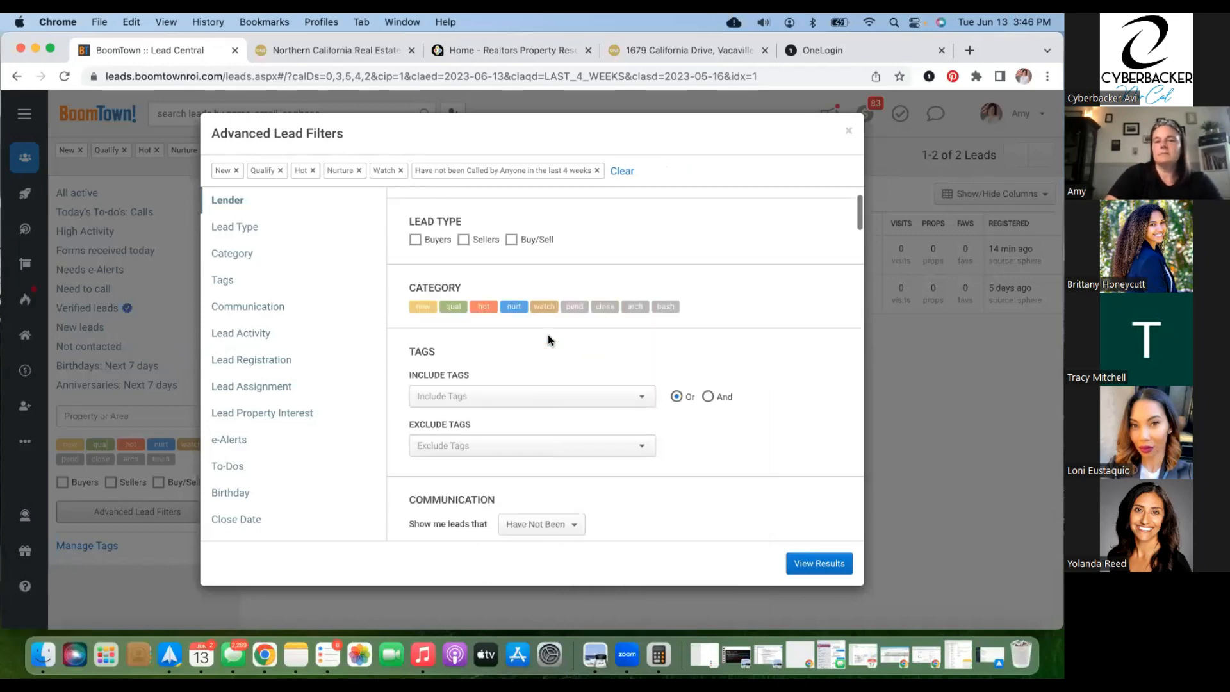
pyautogui.click(415, 230)
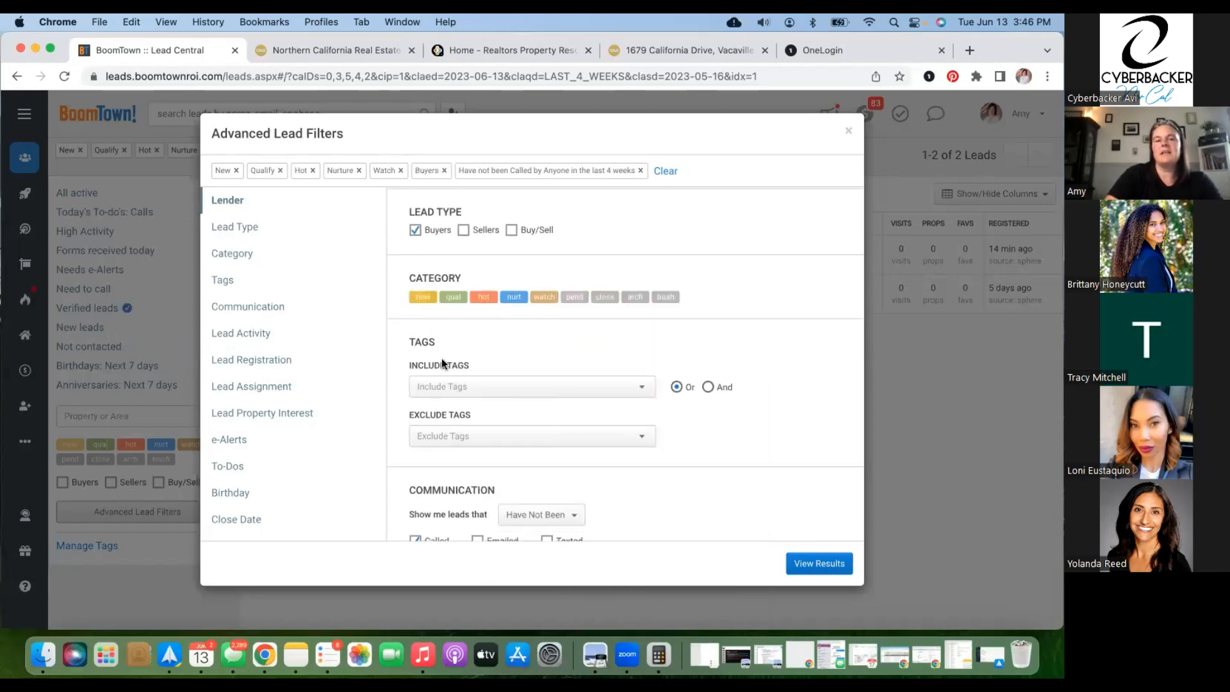
# Check the tags available for inclusion without choosing one, and exclude leads tagged Active Listing
pyautogui.scroll(-1, 441, 359)
pyautogui.scroll(-1, 465, 321)
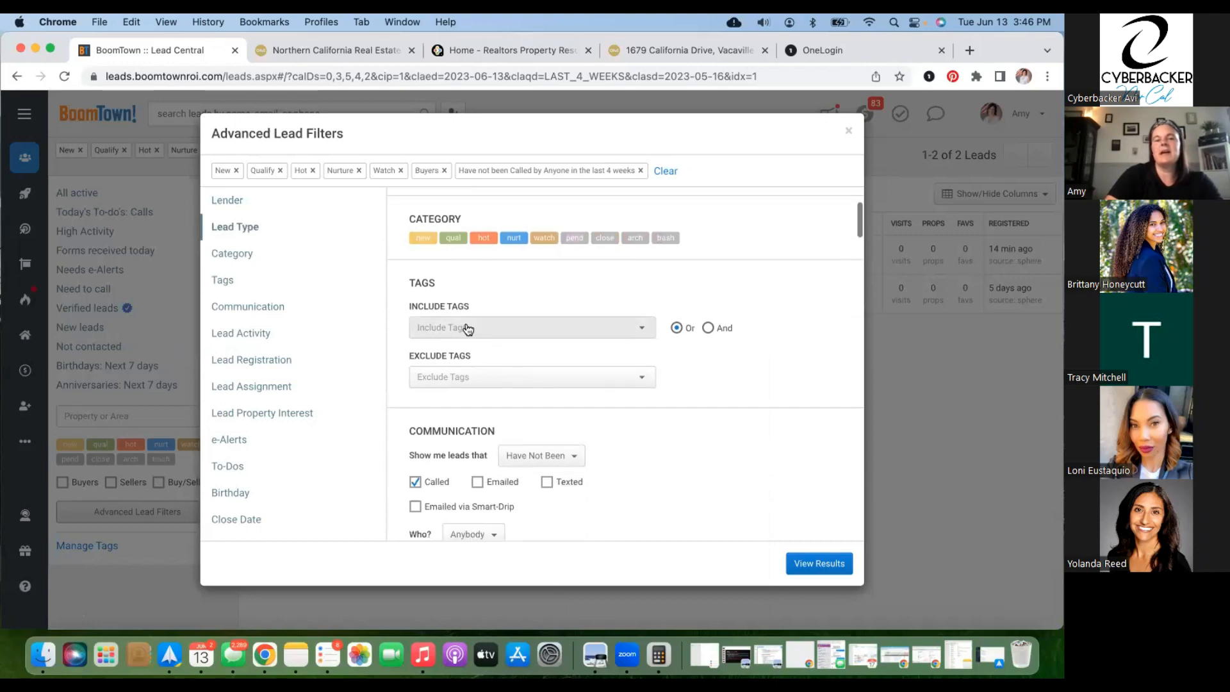
pyautogui.click(463, 330)
pyautogui.scroll(-3, 470, 434)
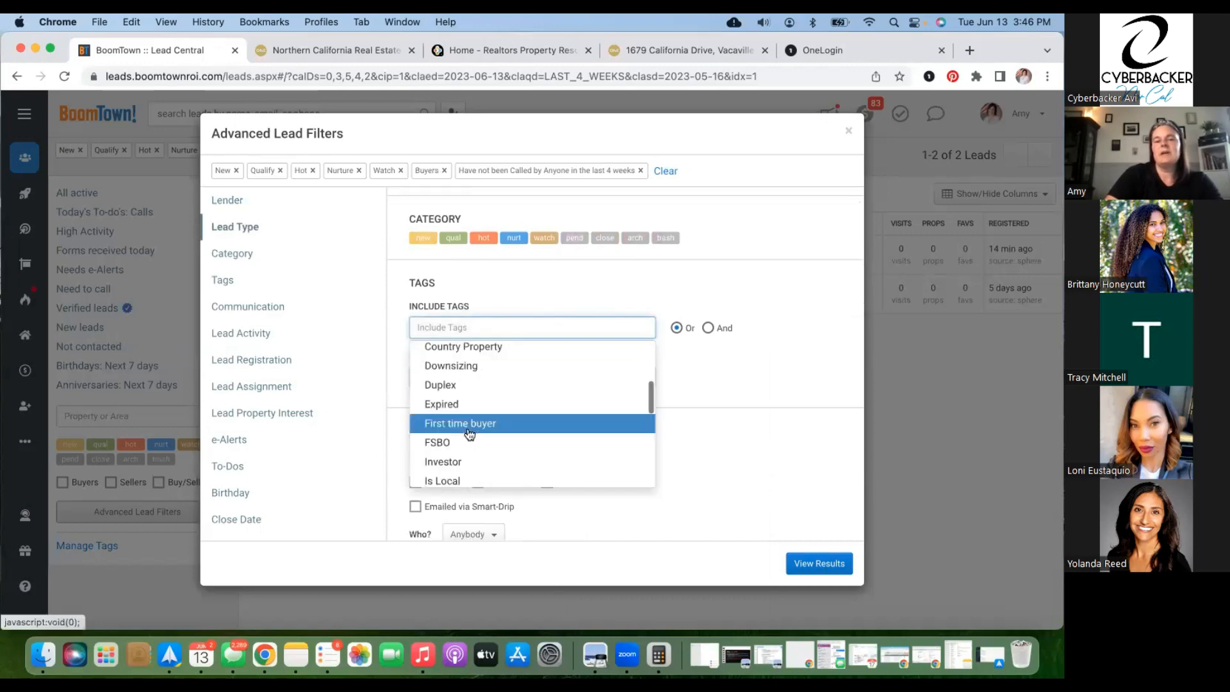
pyautogui.scroll(-1, 470, 432)
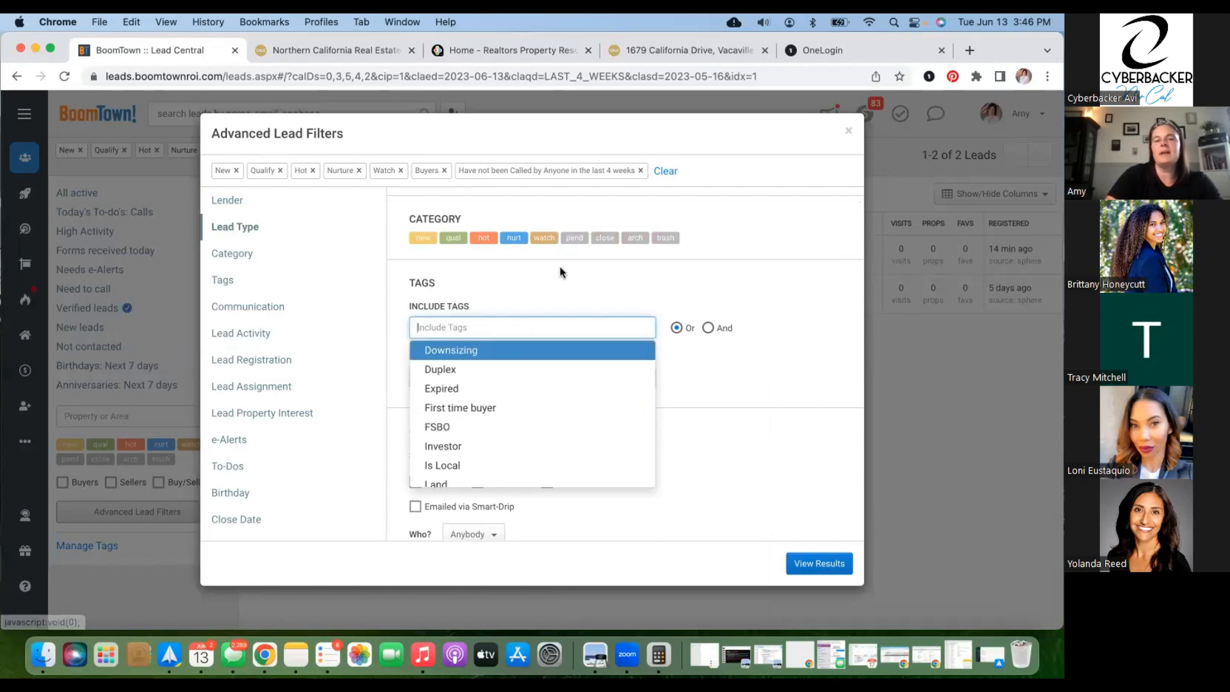
pyautogui.click(544, 336)
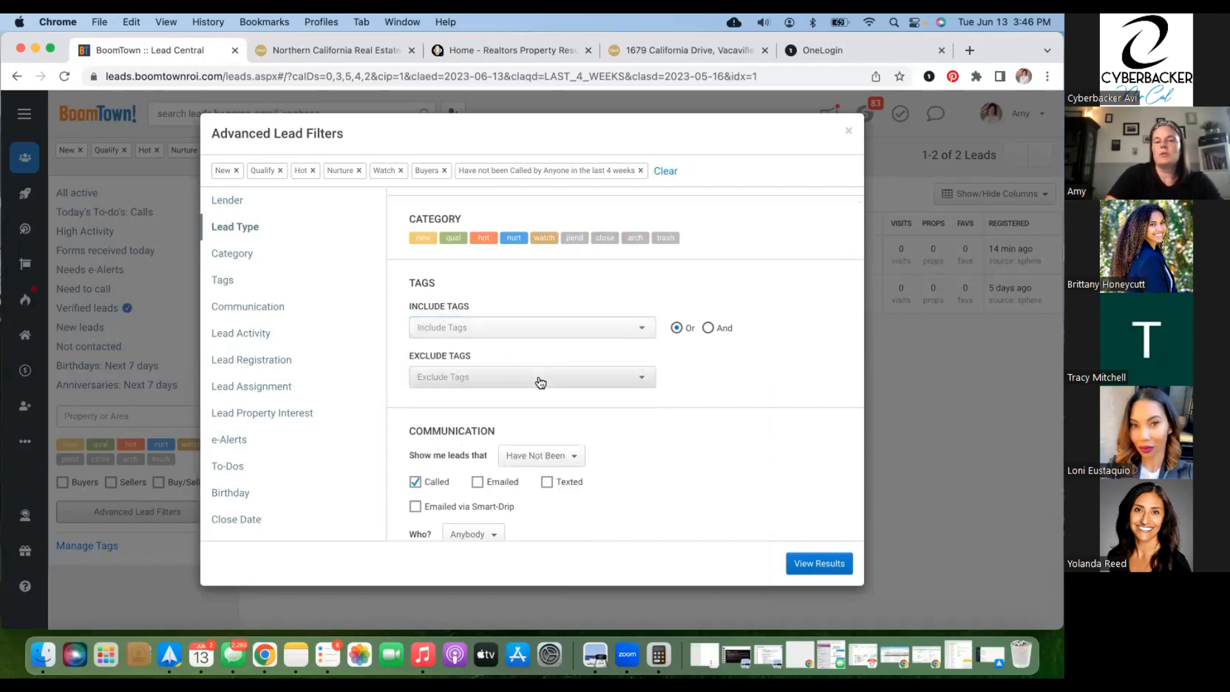
pyautogui.click(538, 376)
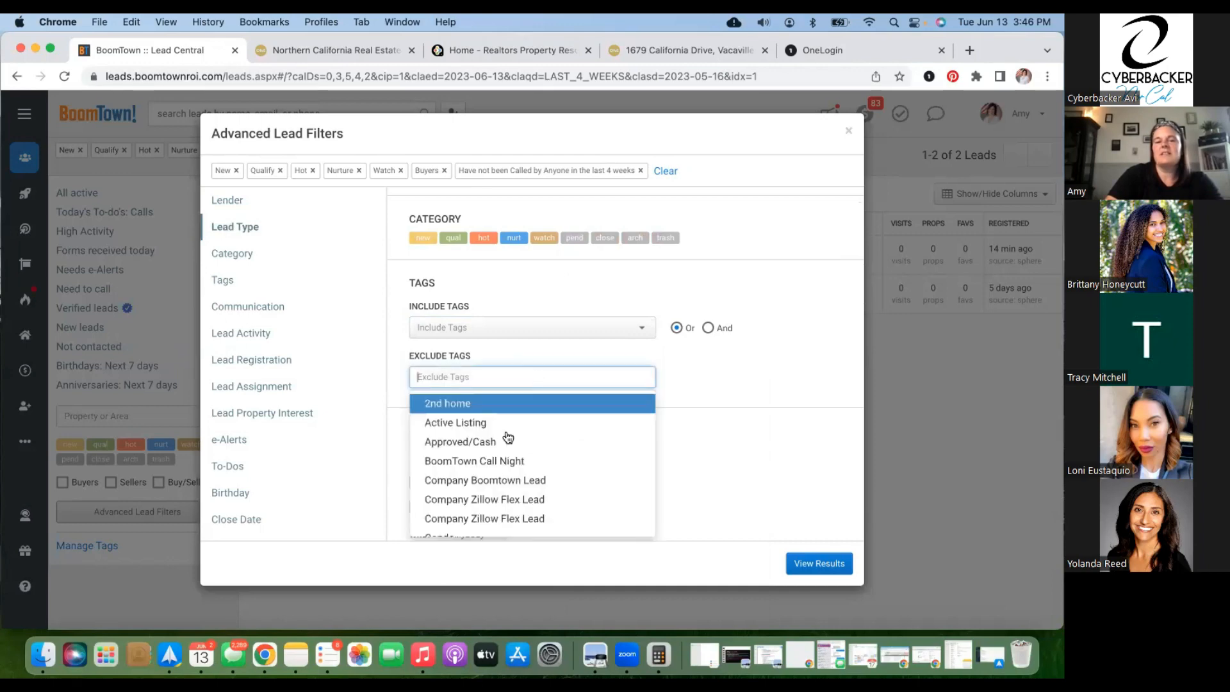
pyautogui.click(510, 423)
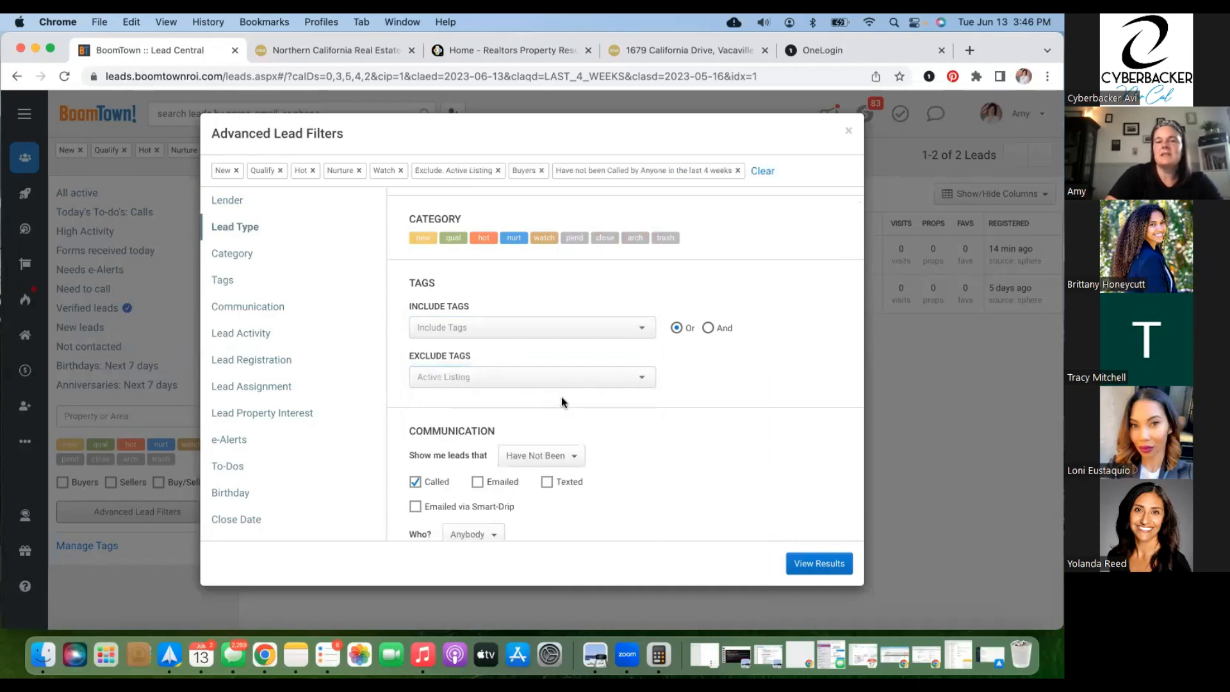
pyautogui.scroll(-2, 537, 411)
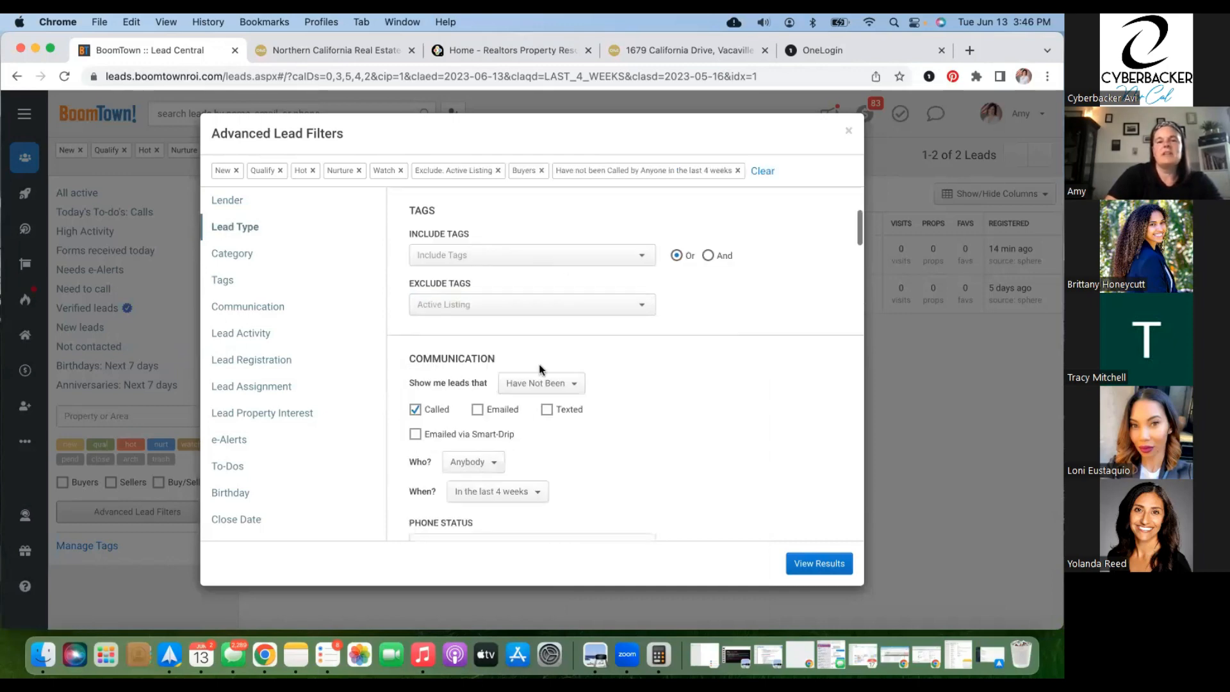
# Limit the communication filter to leads not called by Just Me, and check its time range options without changing the period
pyautogui.scroll(-2, 539, 364)
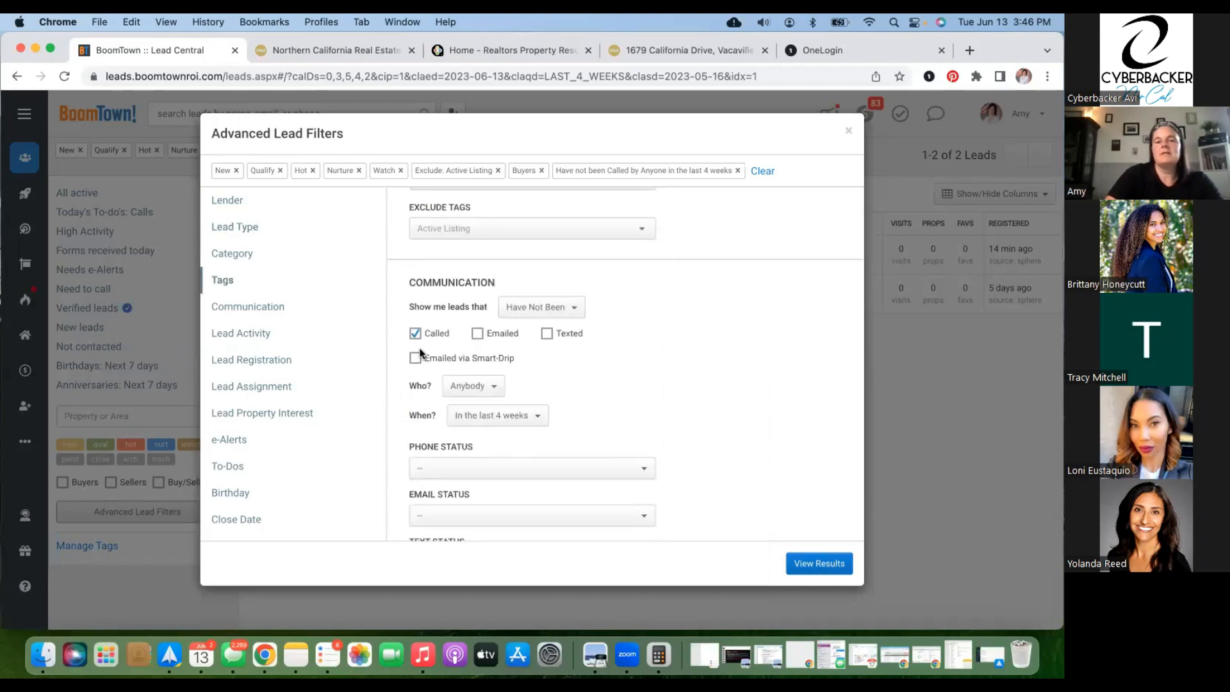
pyautogui.scroll(-1, 533, 371)
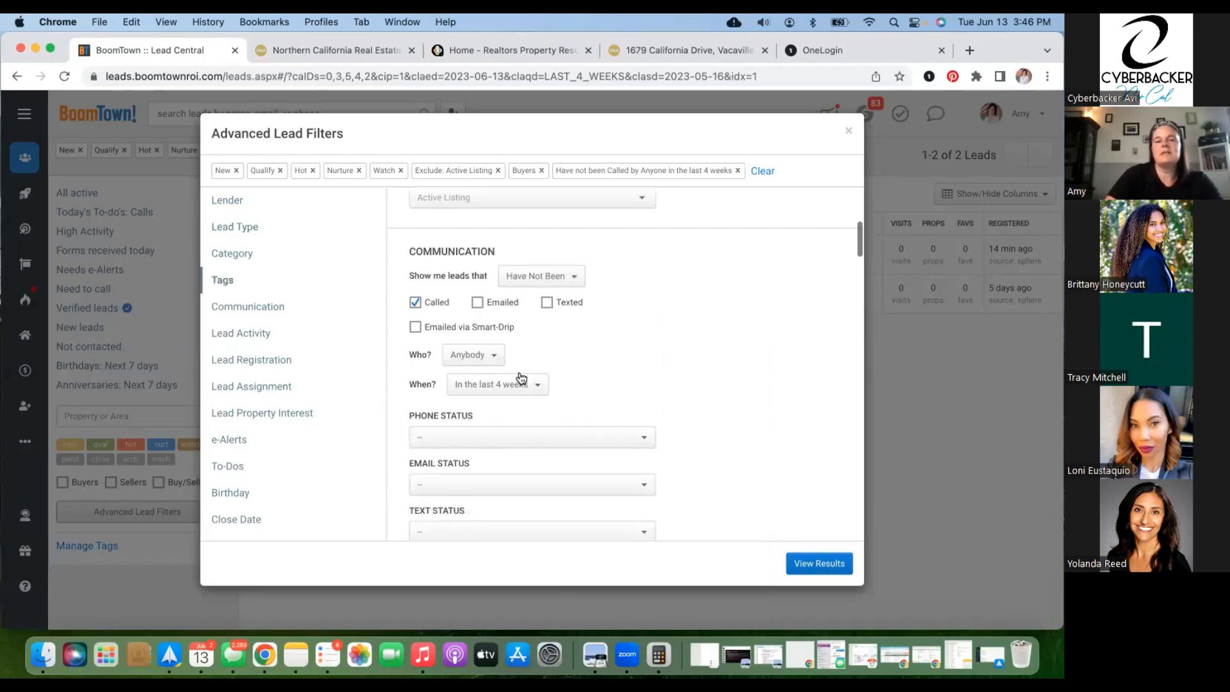
pyautogui.click(487, 357)
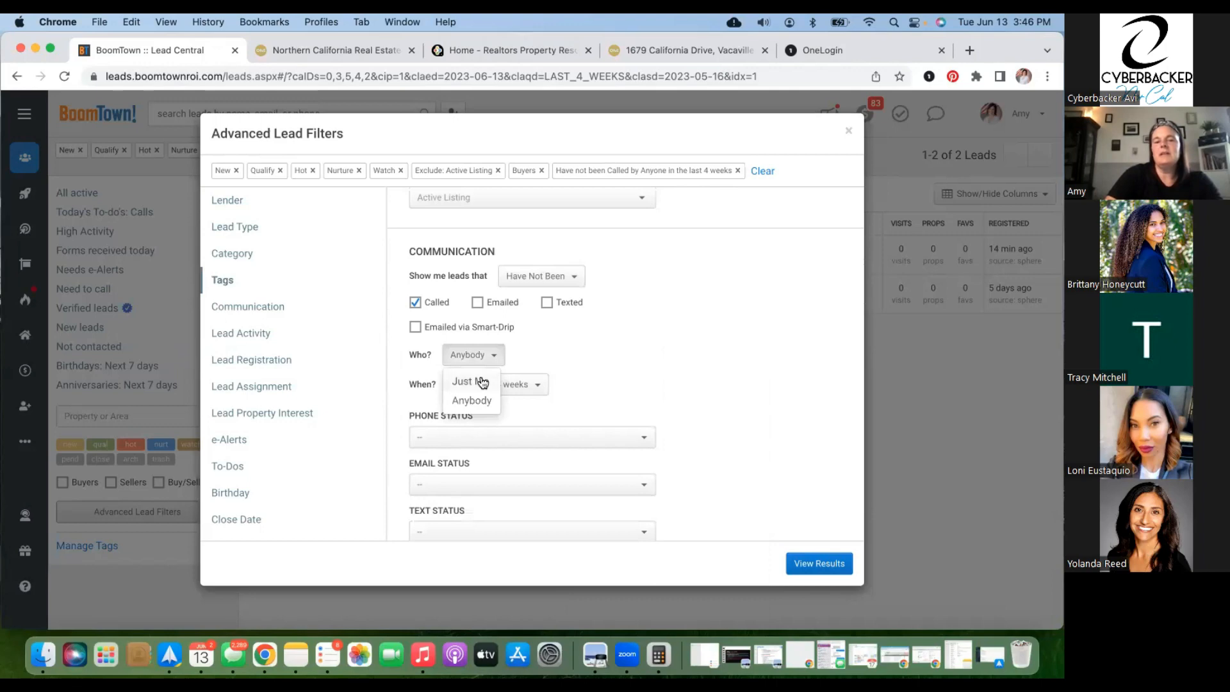
pyautogui.click(482, 383)
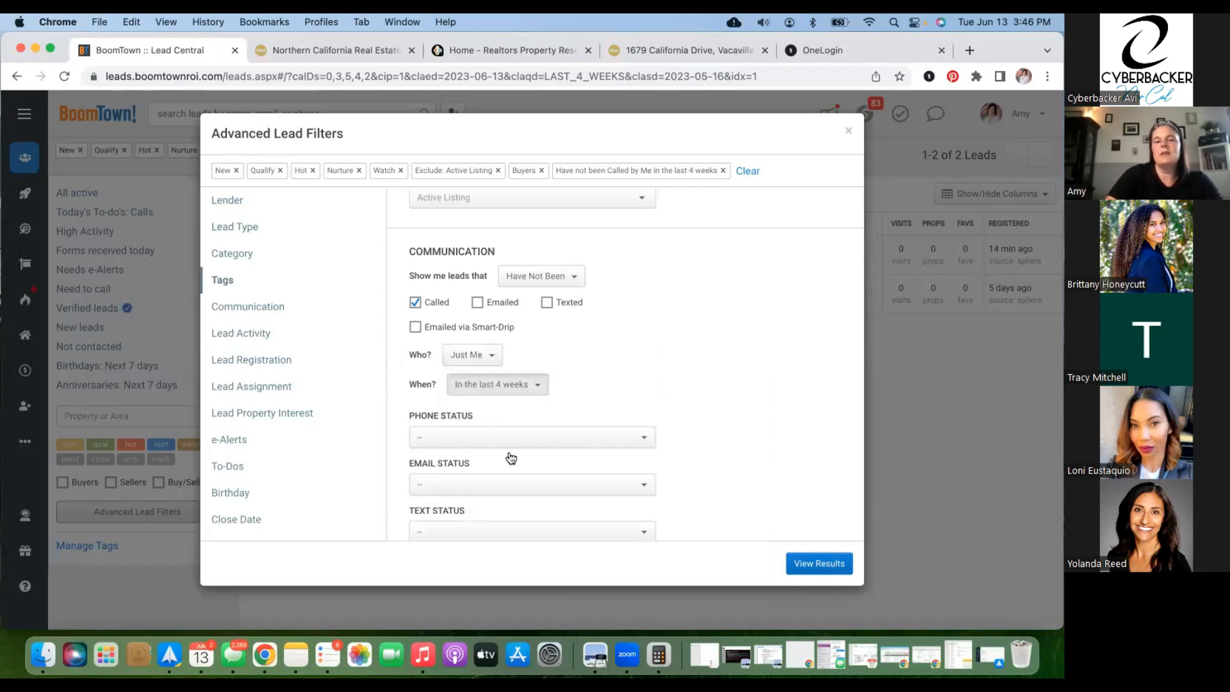
pyautogui.scroll(-1, 510, 457)
pyautogui.scroll(-1, 579, 350)
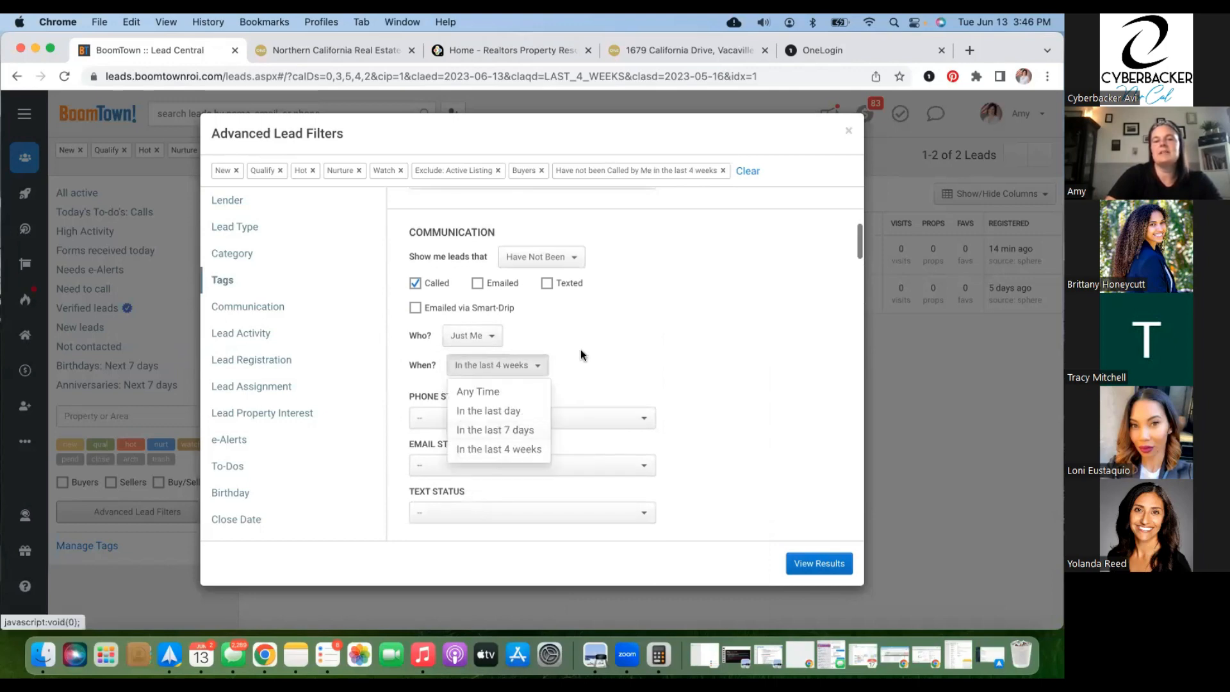
pyautogui.click(580, 349)
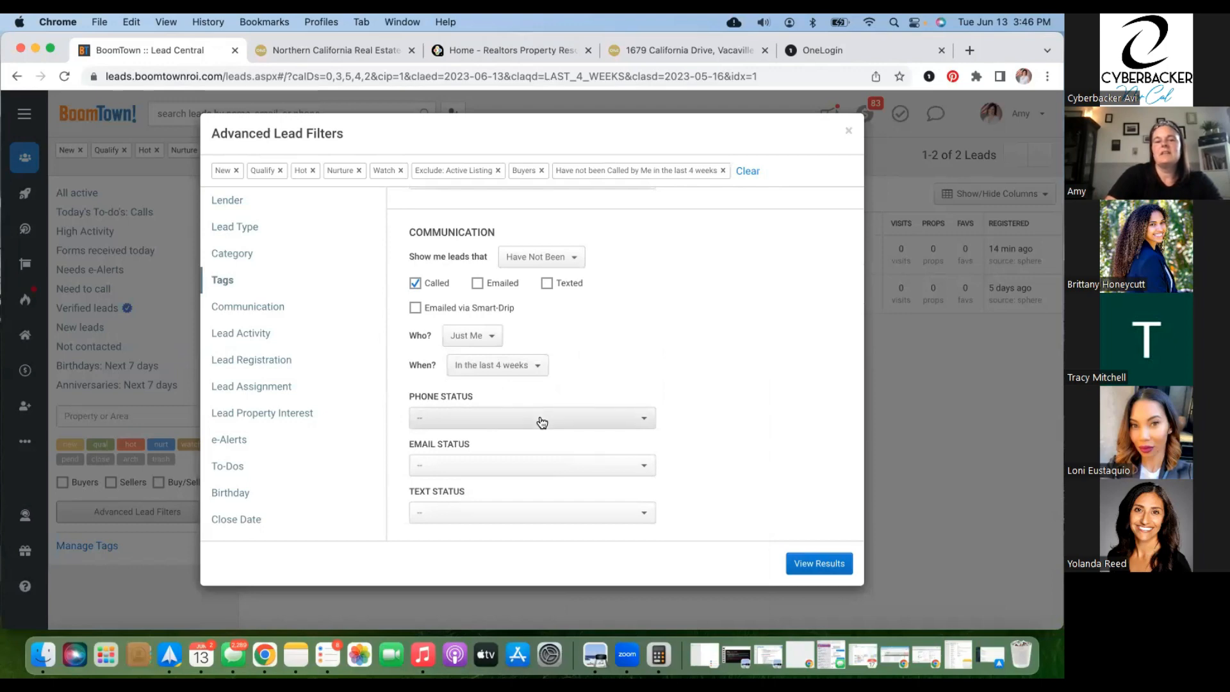
# Try In the last 90 days as the Last Visit filter under Lead Activity, and set it to Never instead
pyautogui.scroll(-3, 540, 416)
pyautogui.scroll(-2, 538, 365)
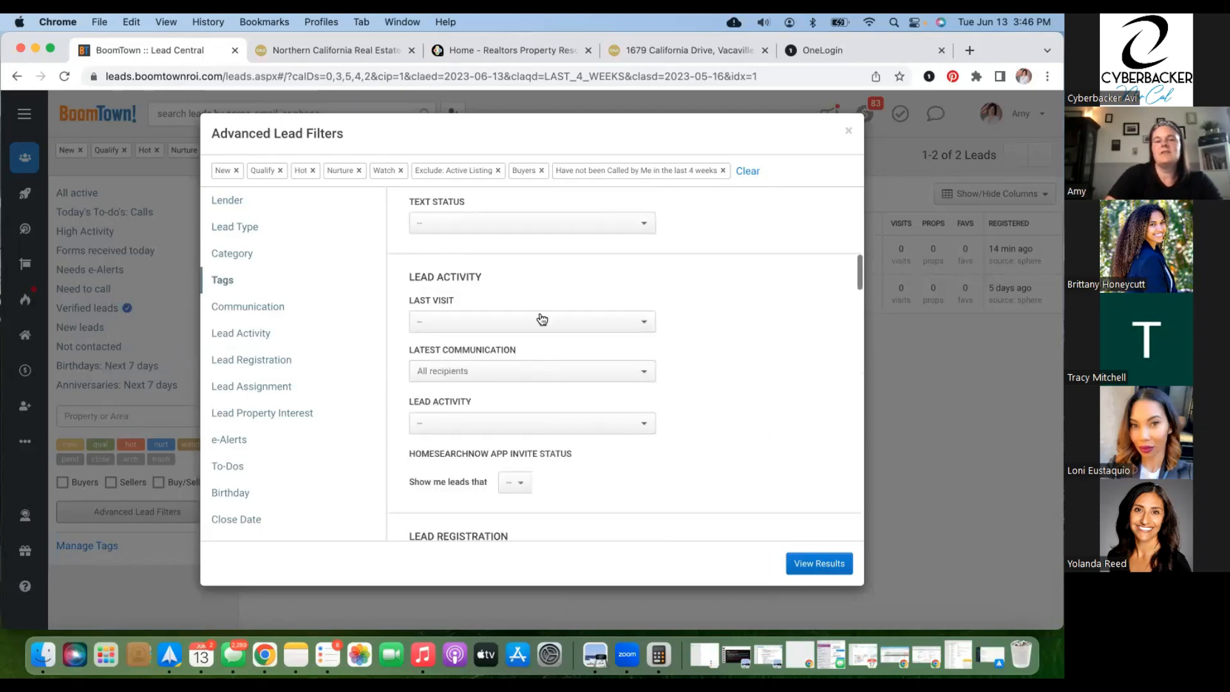
pyautogui.click(542, 320)
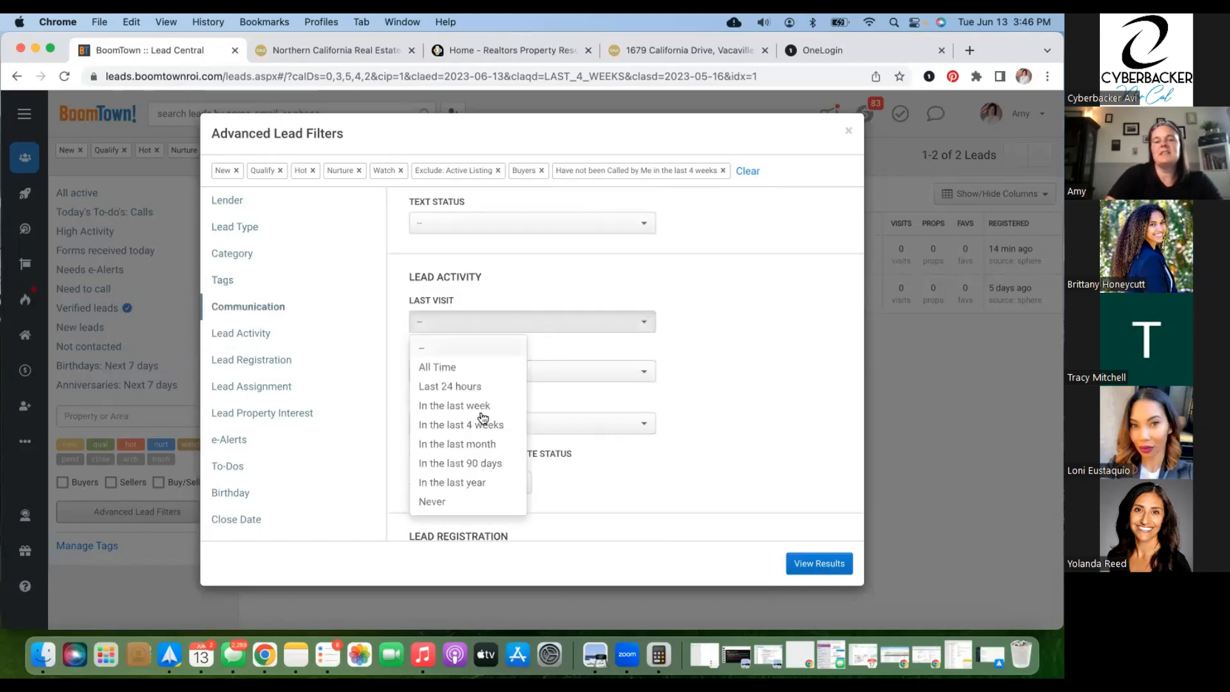
pyautogui.click(477, 464)
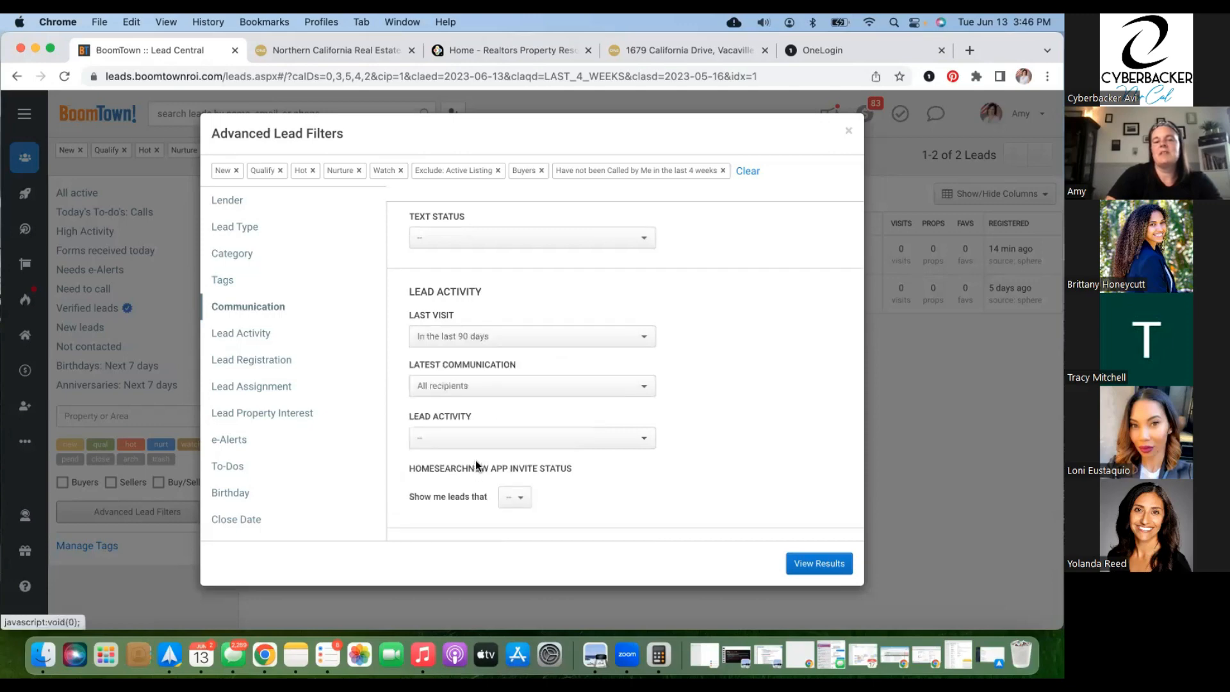
pyautogui.click(633, 343)
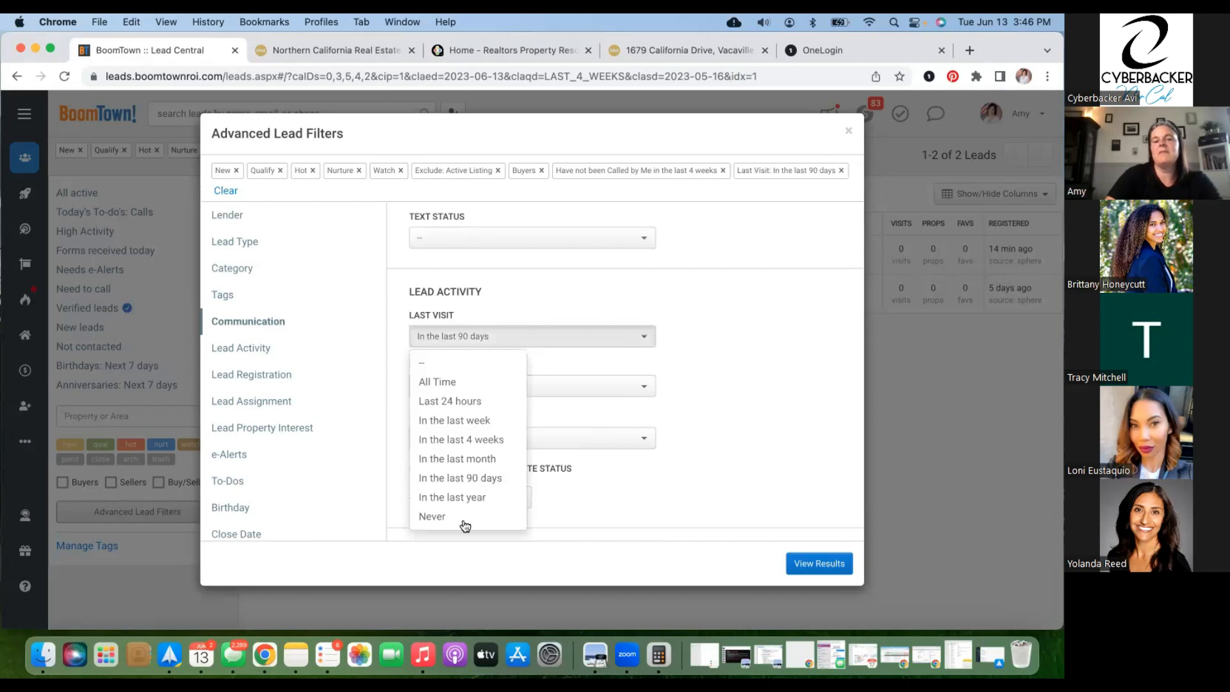
pyautogui.click(432, 517)
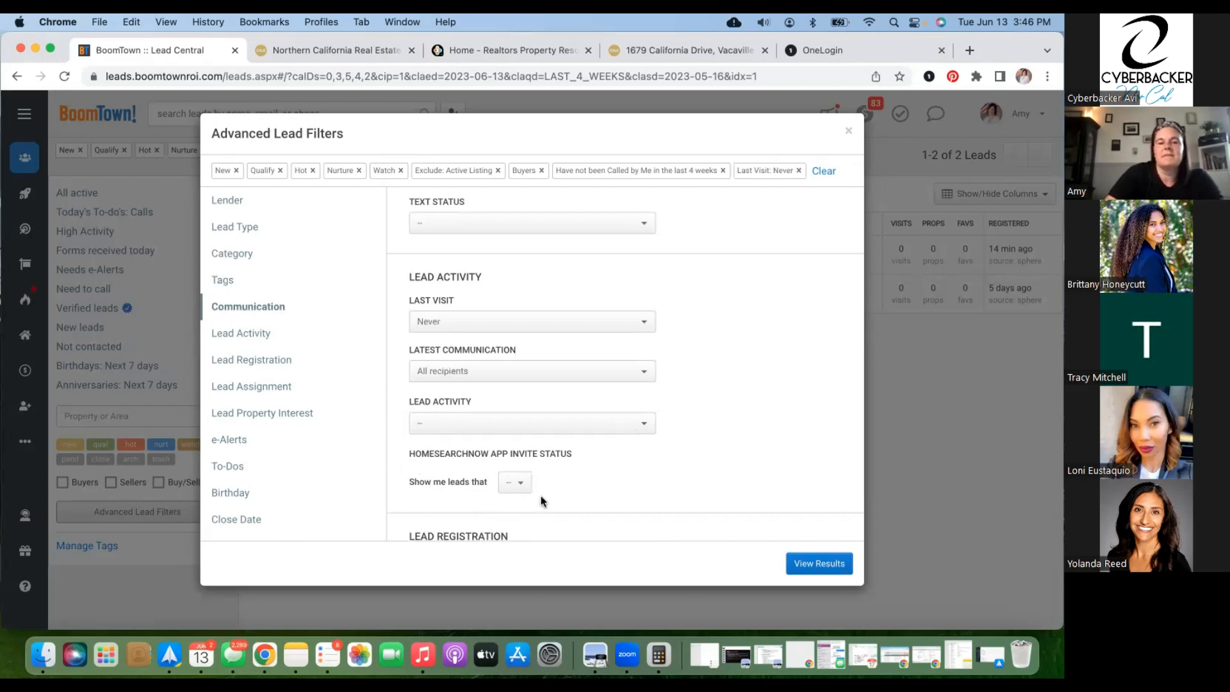
# Set the HomeSearchNow app invite status filter to leads that Have Not Been Invited
pyautogui.scroll(-1, 520, 451)
pyautogui.click(522, 450)
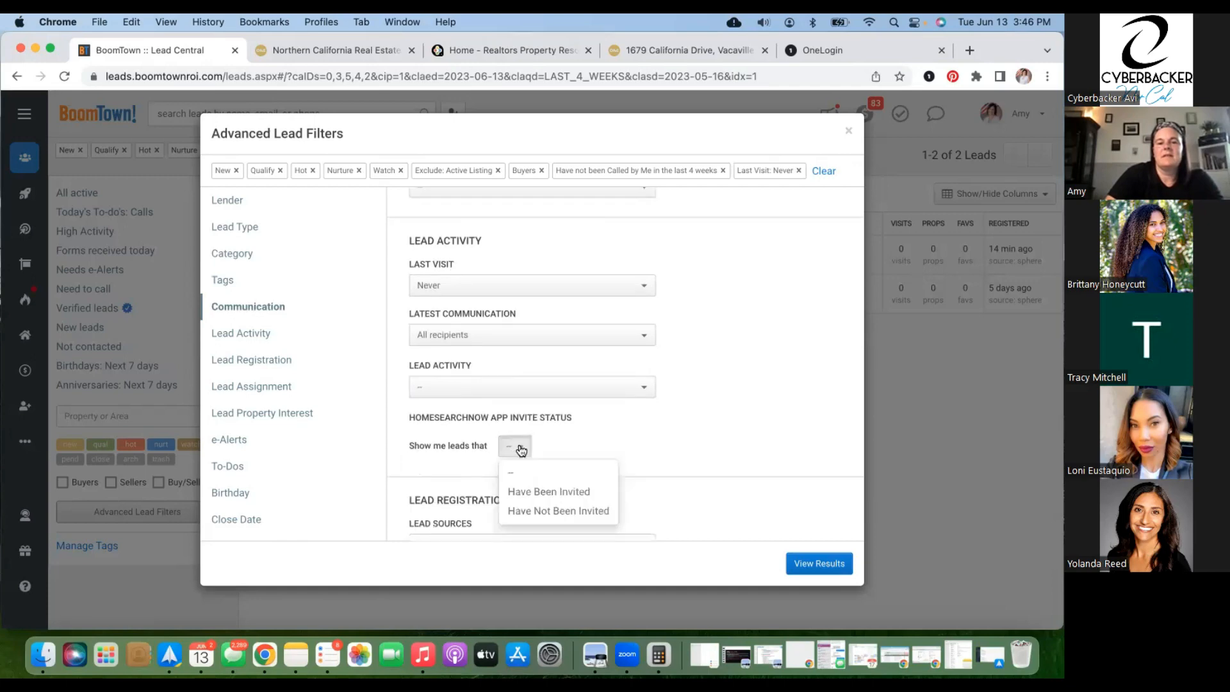
pyautogui.click(536, 512)
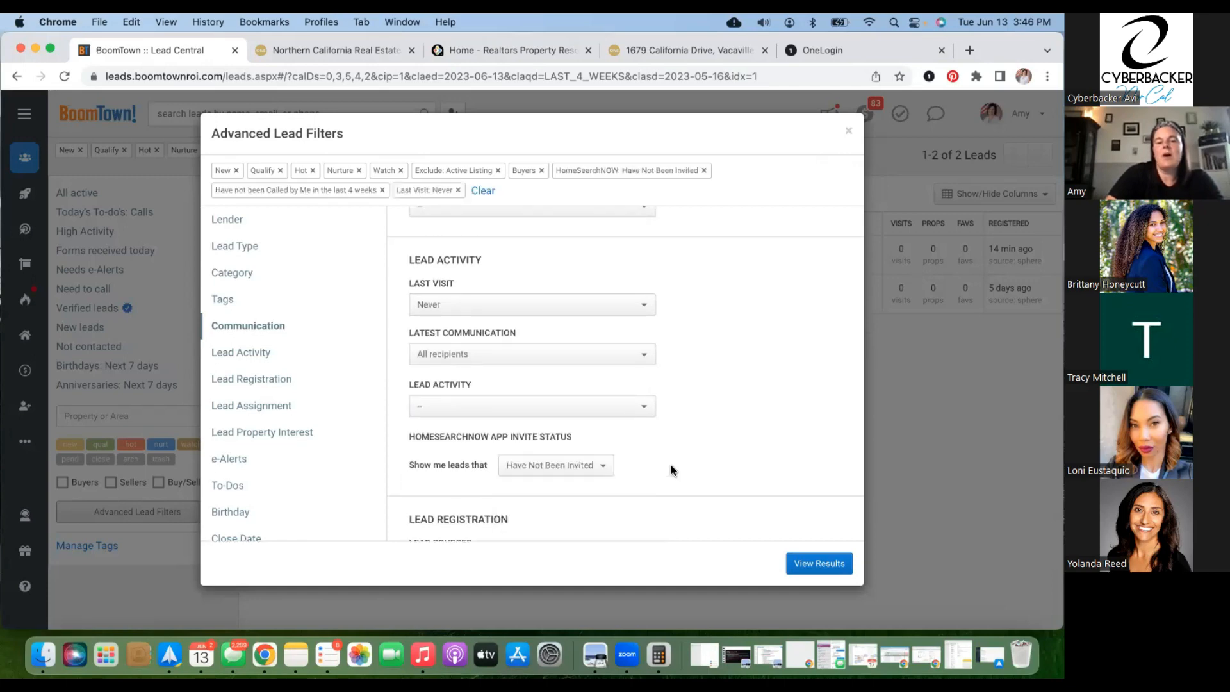
# Review the remaining filter sections, including lead registration, assignment, birthday, close date, qualifications and lead verification
pyautogui.scroll(-4, 671, 468)
pyautogui.scroll(-2, 671, 469)
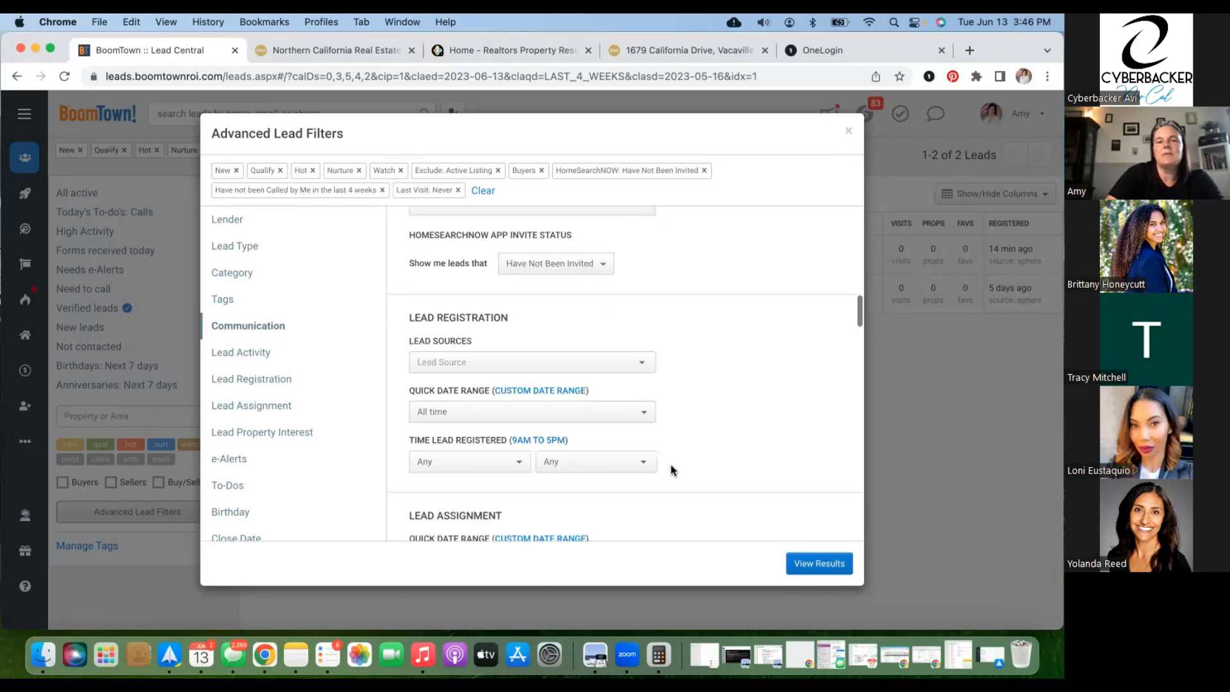
pyautogui.scroll(-1, 625, 312)
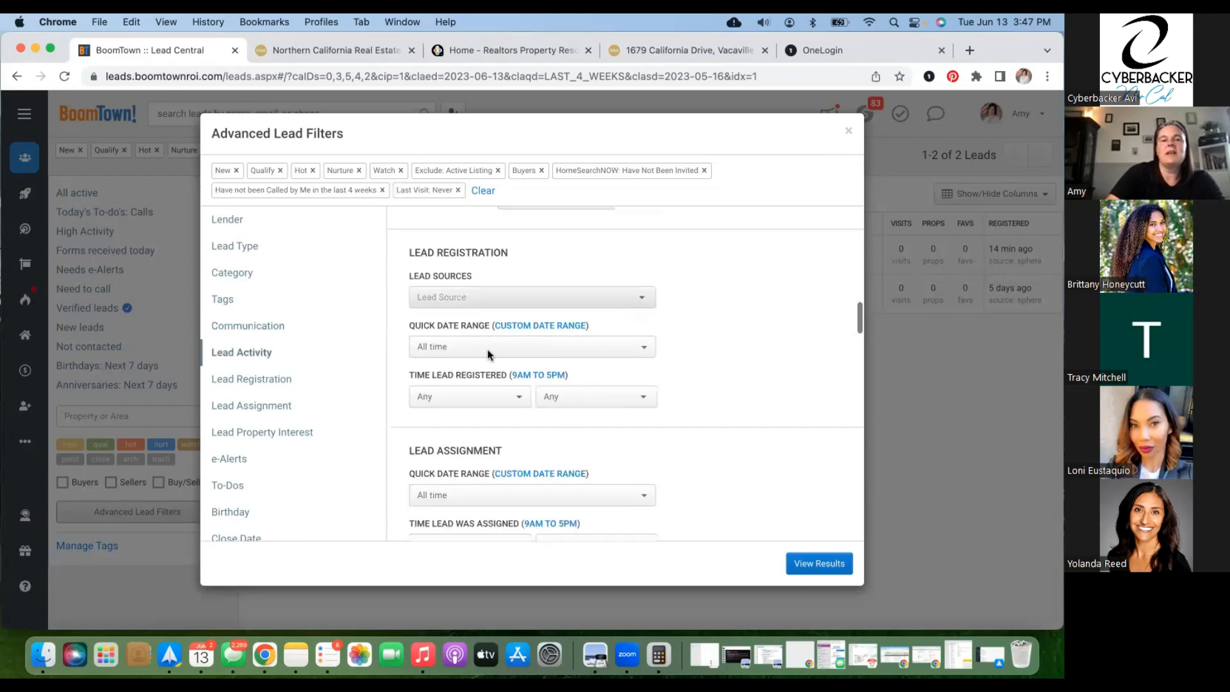
pyautogui.scroll(-2, 514, 430)
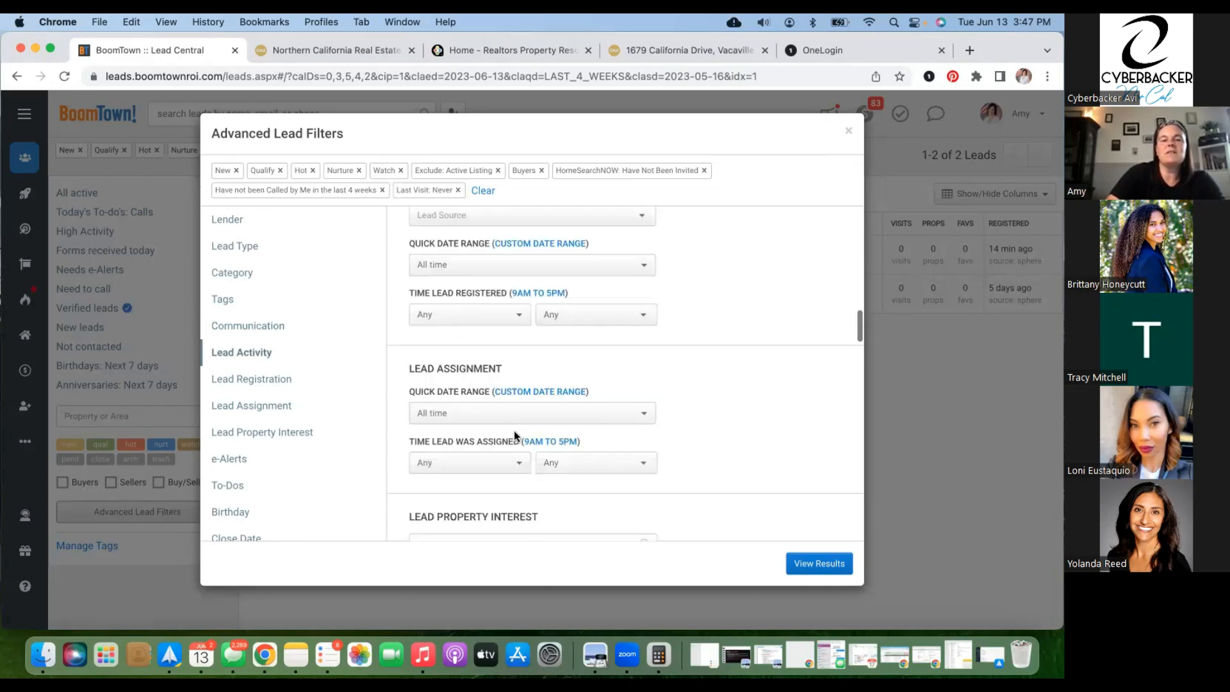
pyautogui.scroll(-10, 516, 437)
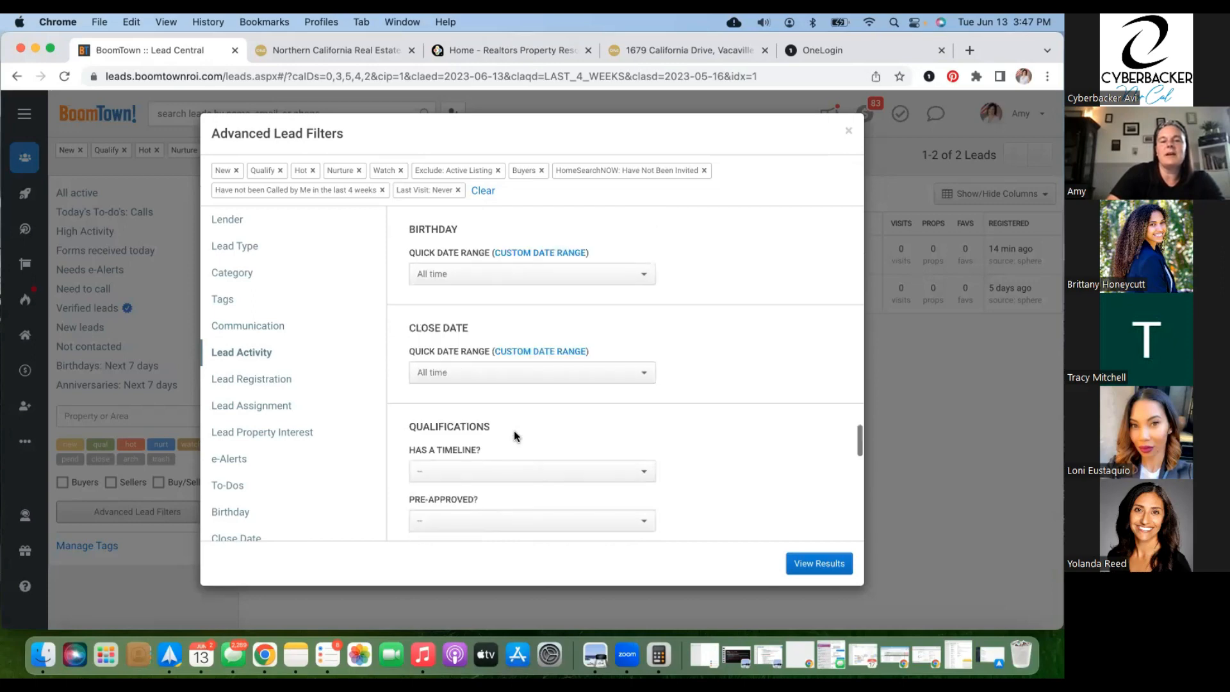
pyautogui.scroll(-3, 514, 431)
pyautogui.scroll(-3, 284, 438)
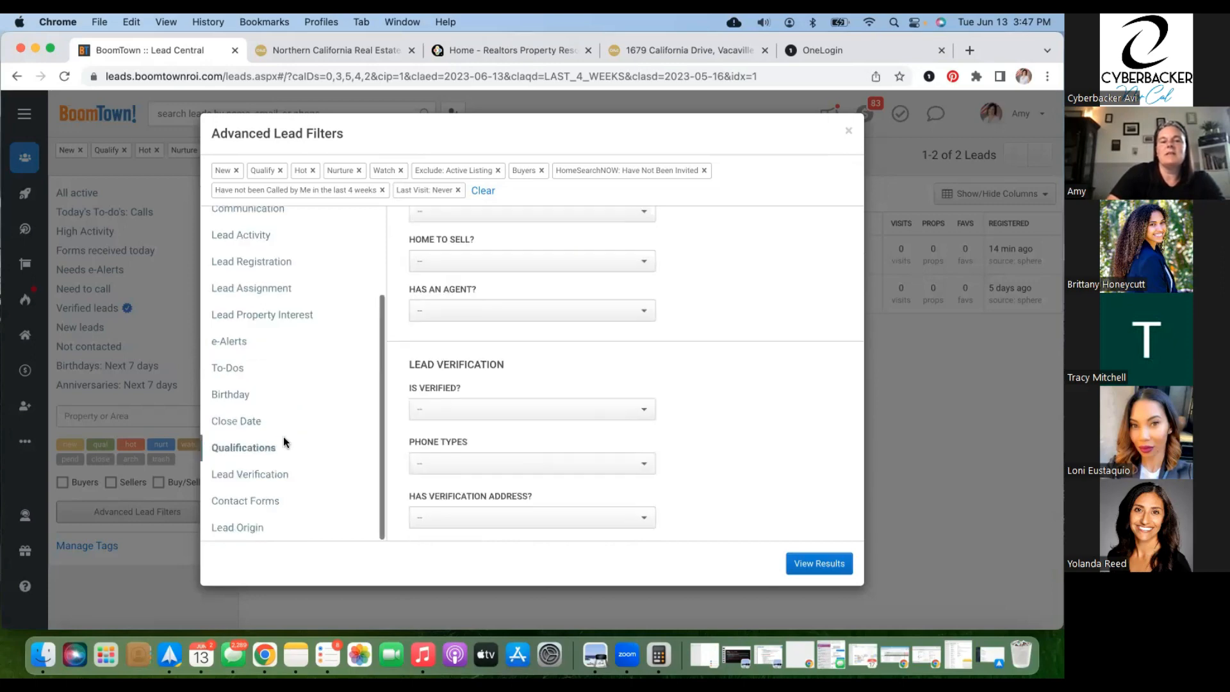
pyautogui.click(278, 403)
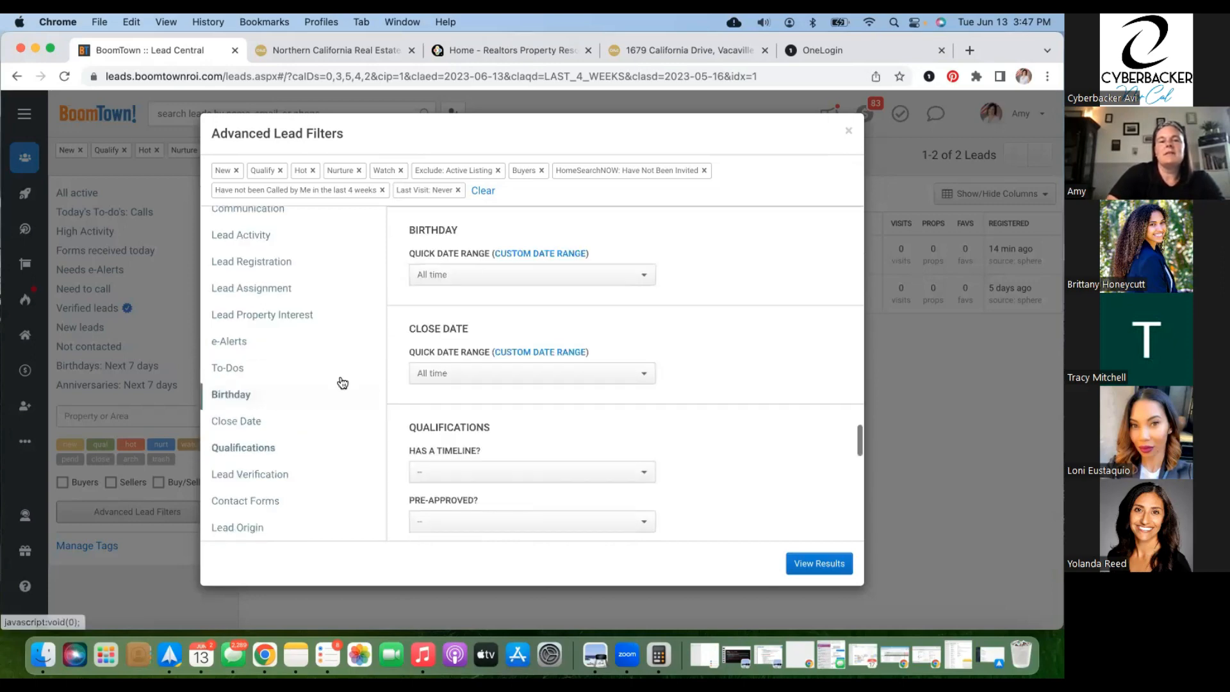
pyautogui.scroll(10, 479, 305)
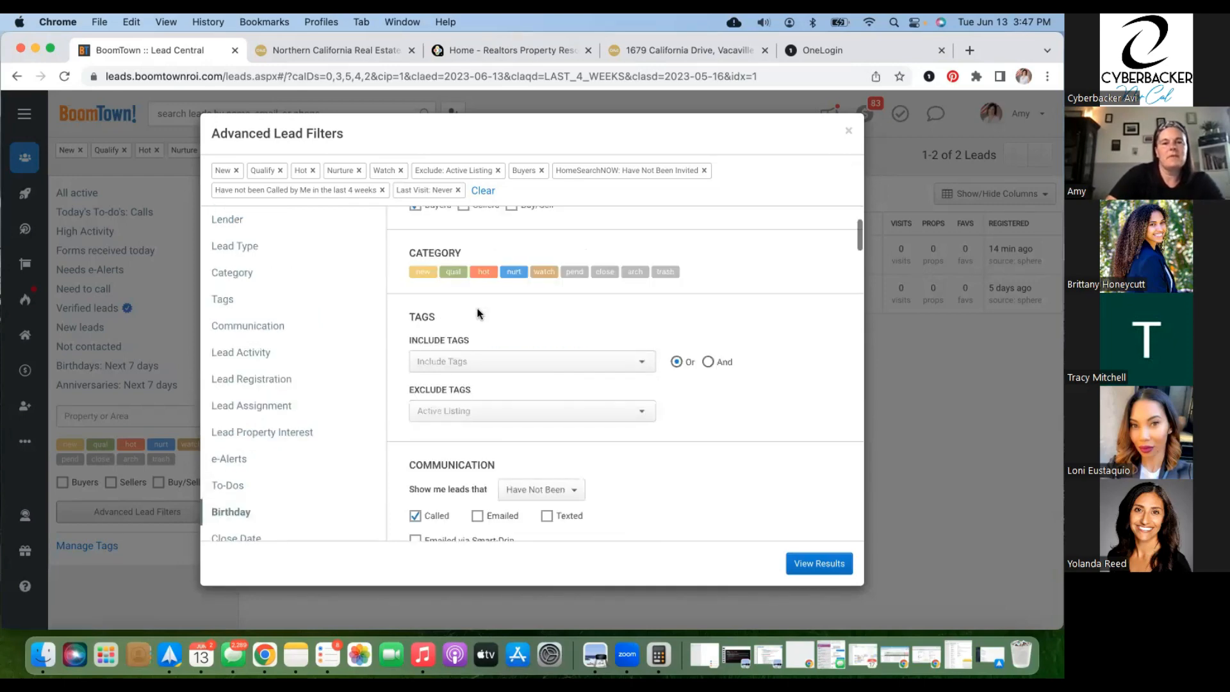
# Clear all lead filters, filter for birthdays in the Next 7 days (All years), and view the results
pyautogui.click(456, 191)
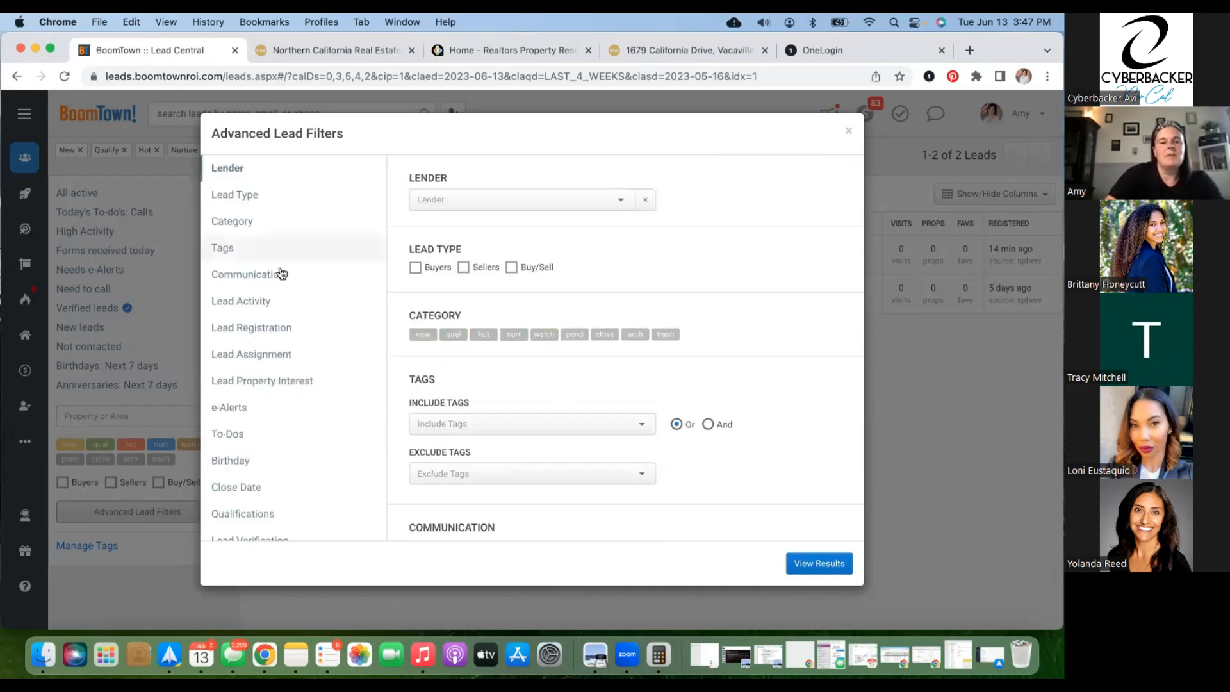
pyautogui.click(241, 465)
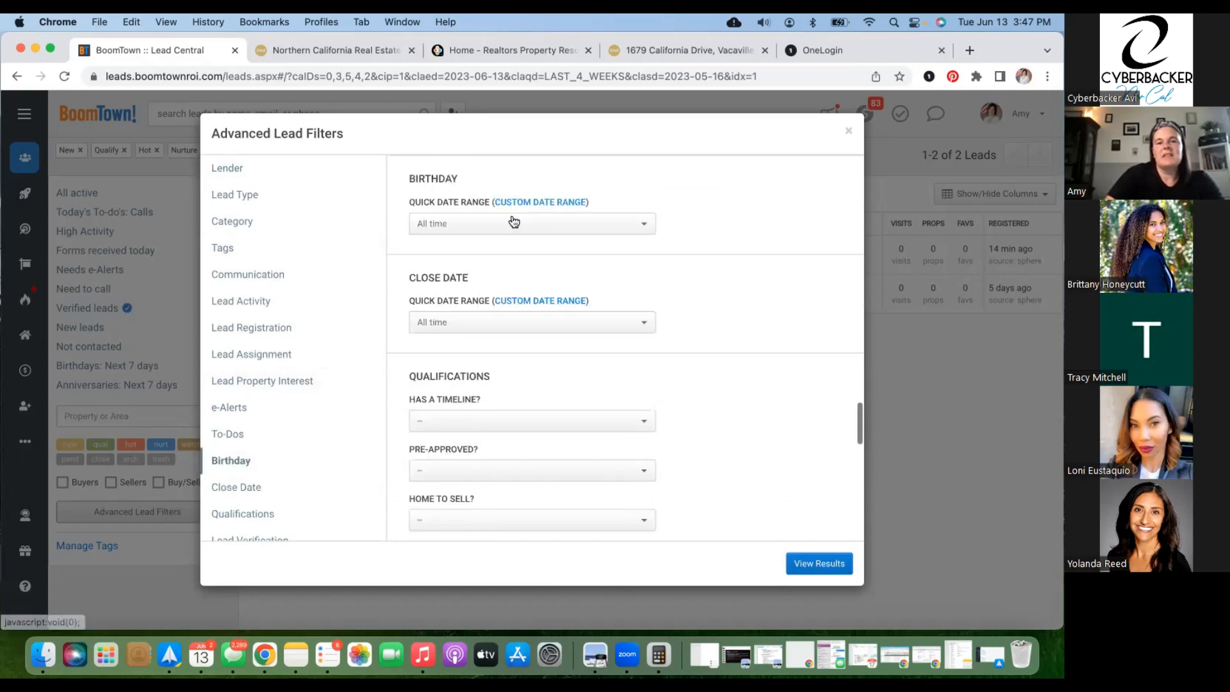
pyautogui.click(514, 223)
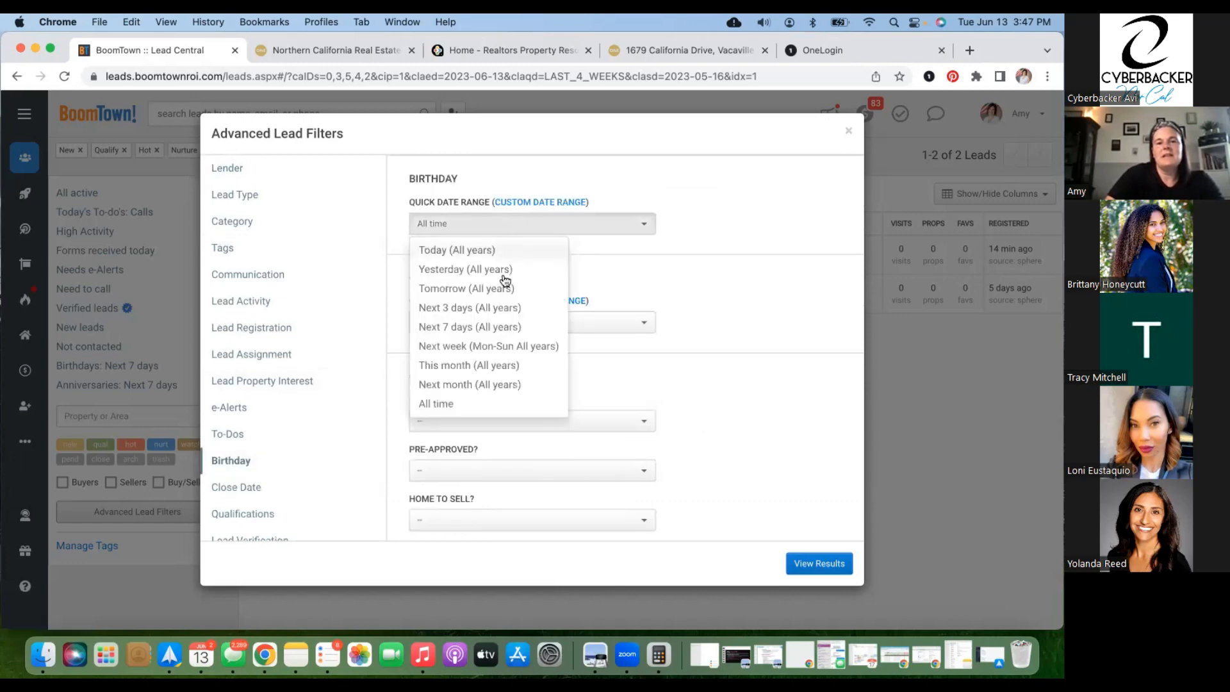
pyautogui.click(499, 328)
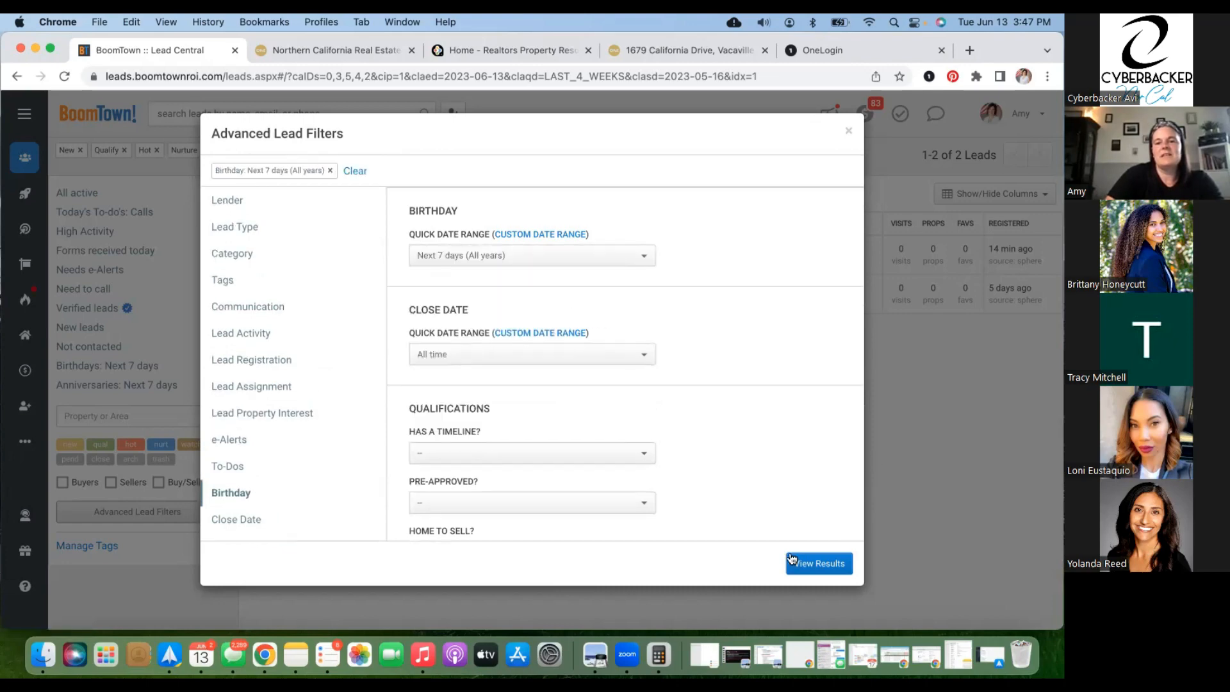
pyautogui.click(810, 566)
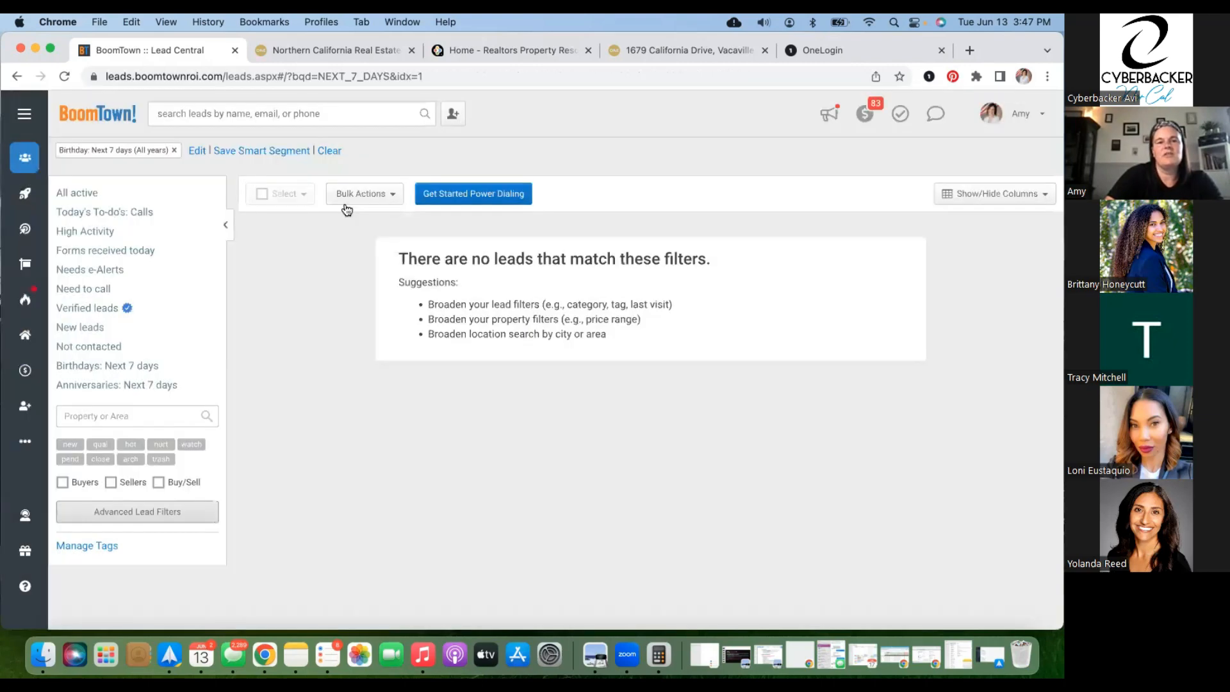
# Save the current birthday filter as a smart segment named "Birthdays This Week"
pyautogui.click(255, 152)
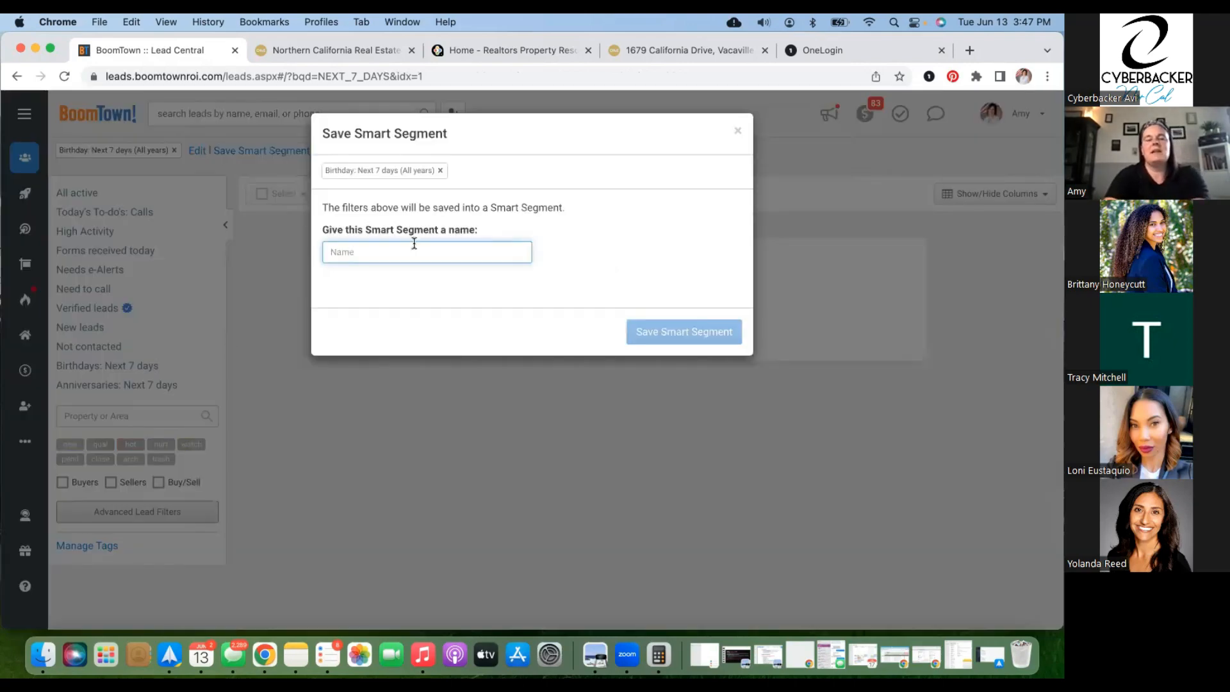
pyautogui.write("Birthday's T")
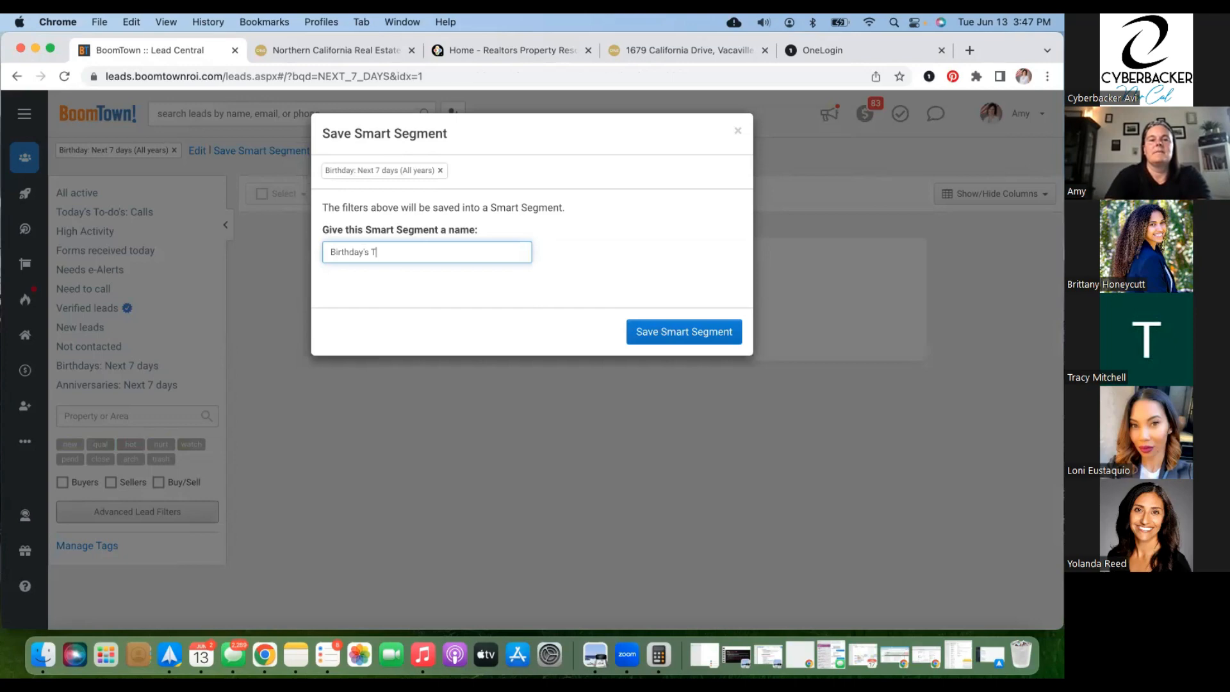
pyautogui.press('BackSpace')
pyautogui.write('This Week')
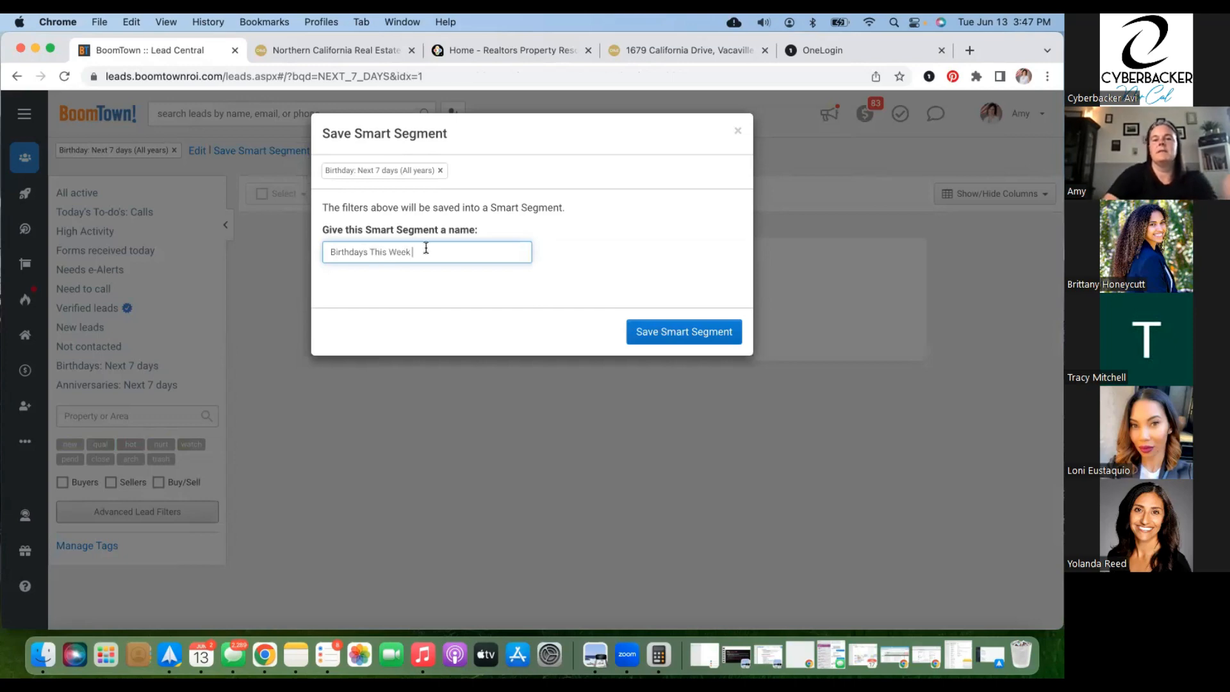
pyautogui.click(680, 333)
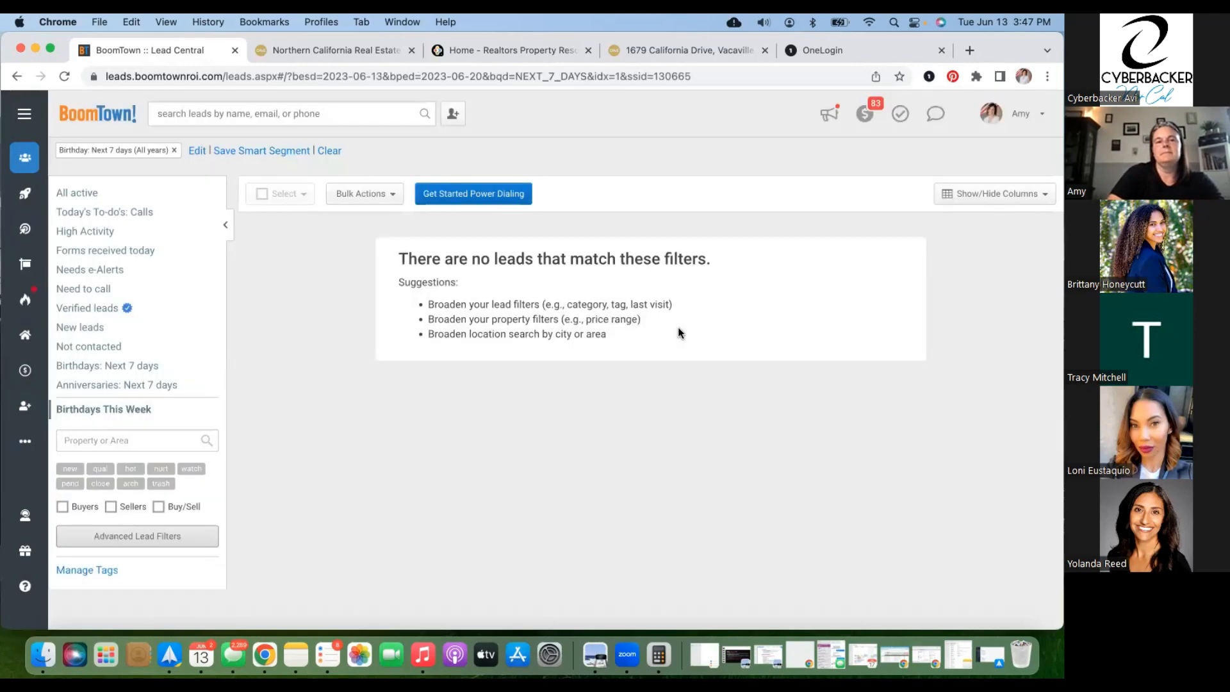
# Clear the birthday filter and reload the Birthdays This Week segment, and view the Anniversaries: Next 7 days segment
pyautogui.click(173, 150)
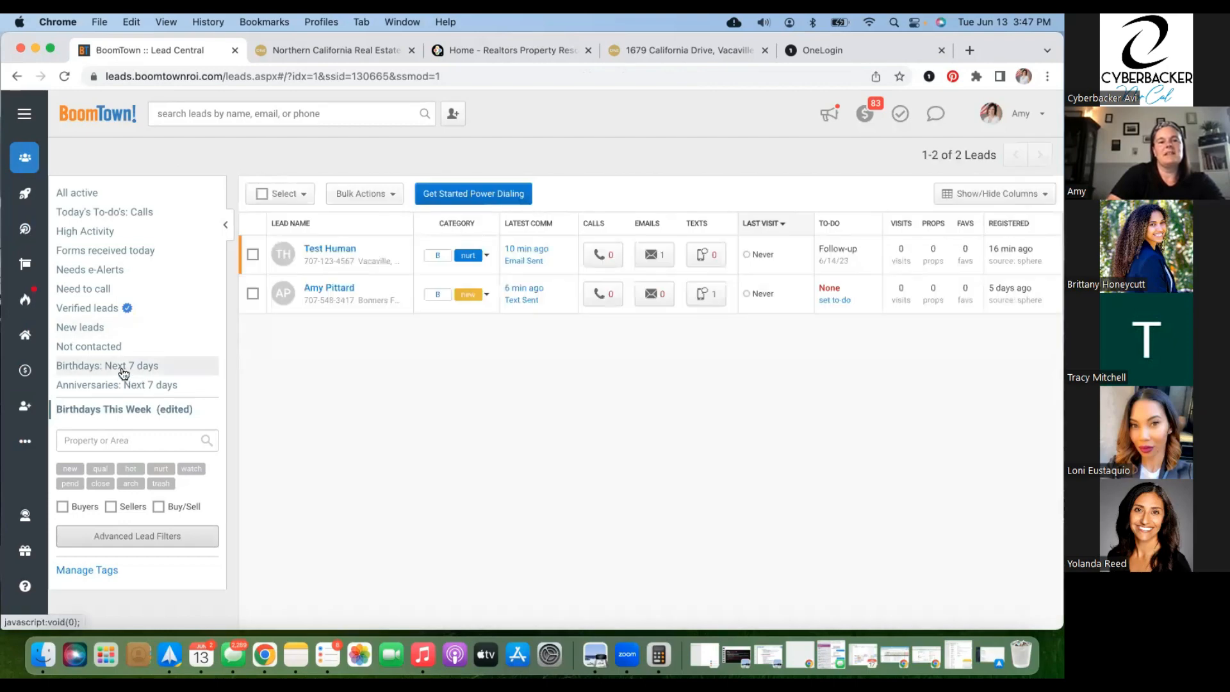
pyautogui.click(127, 415)
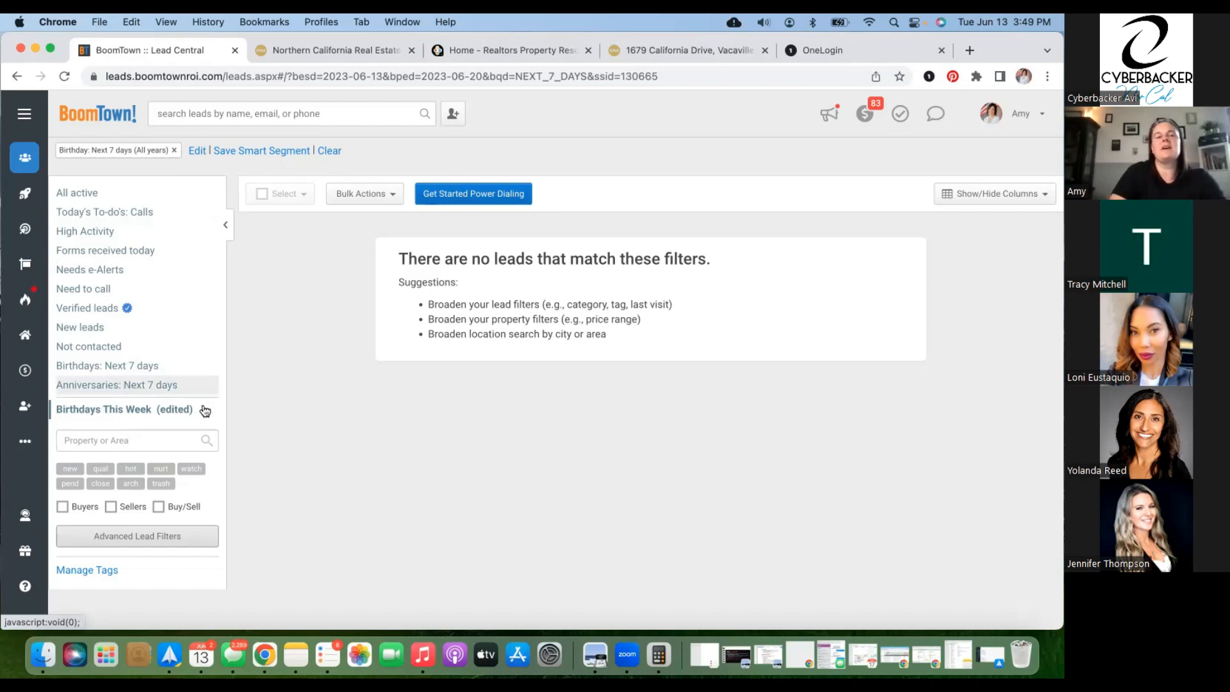
pyautogui.click(167, 393)
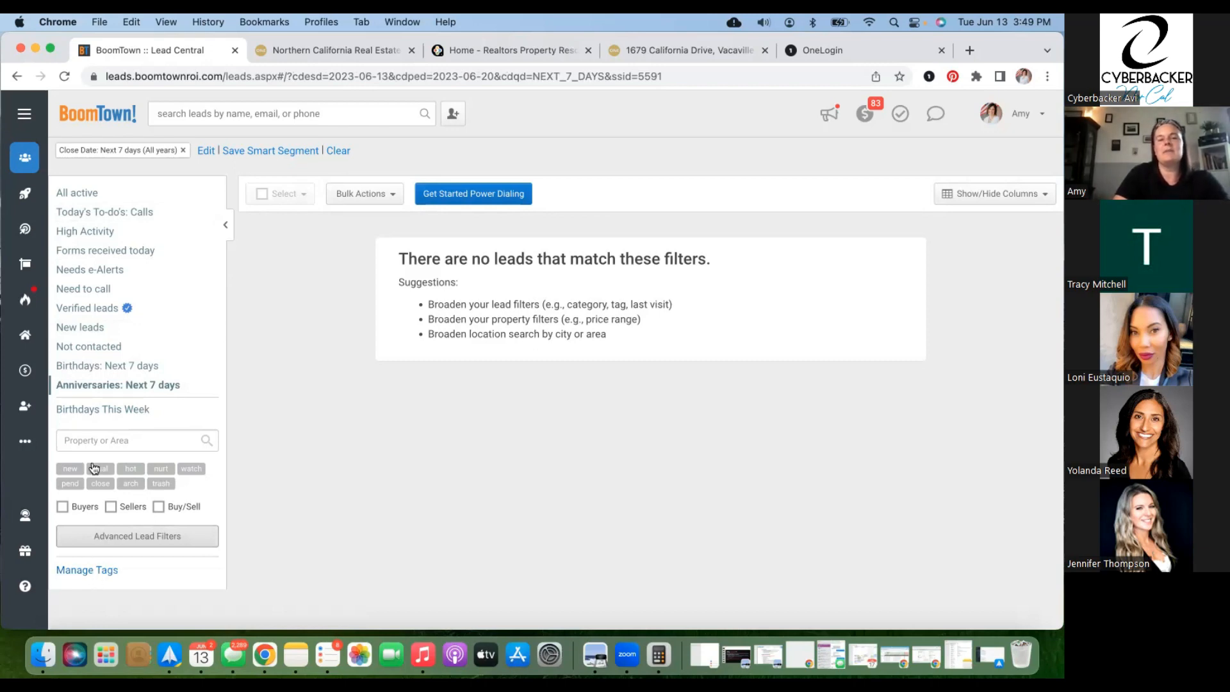
# Open the tag management list and review the available company tags through to the end
pyautogui.click(90, 570)
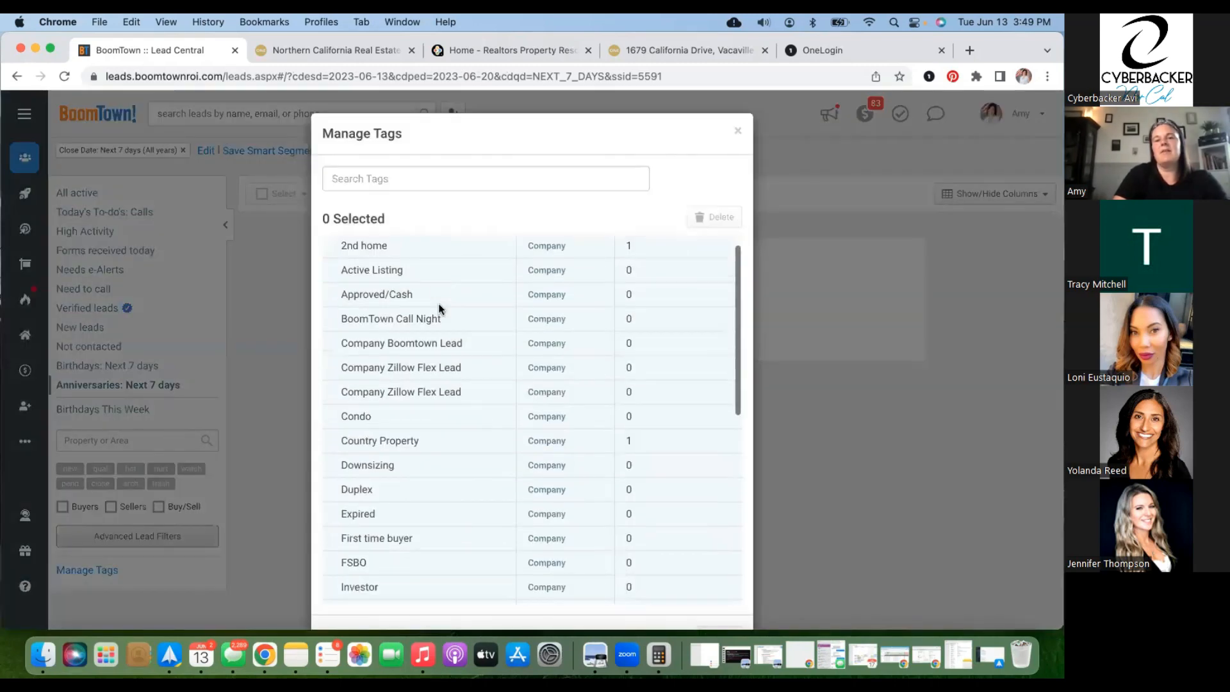
pyautogui.scroll(-10, 438, 303)
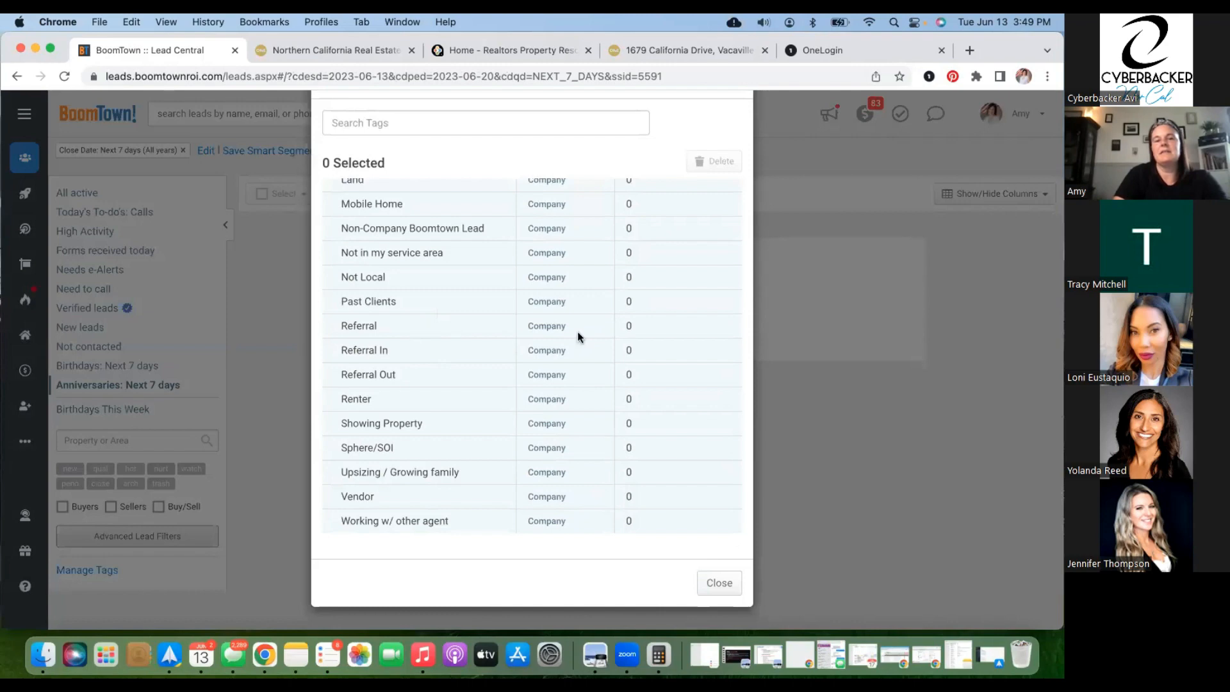
# Review the company tags and their lead counts from start to end, and close the tag management list
pyautogui.scroll(10, 647, 287)
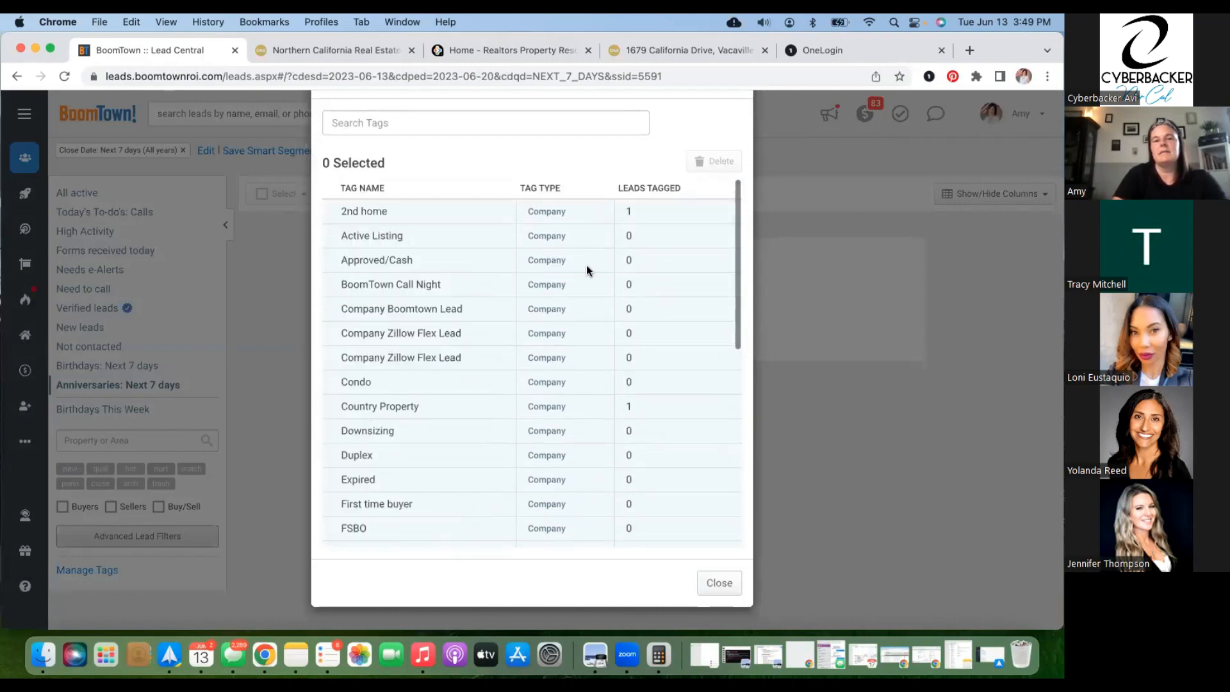
pyautogui.scroll(-10, 405, 432)
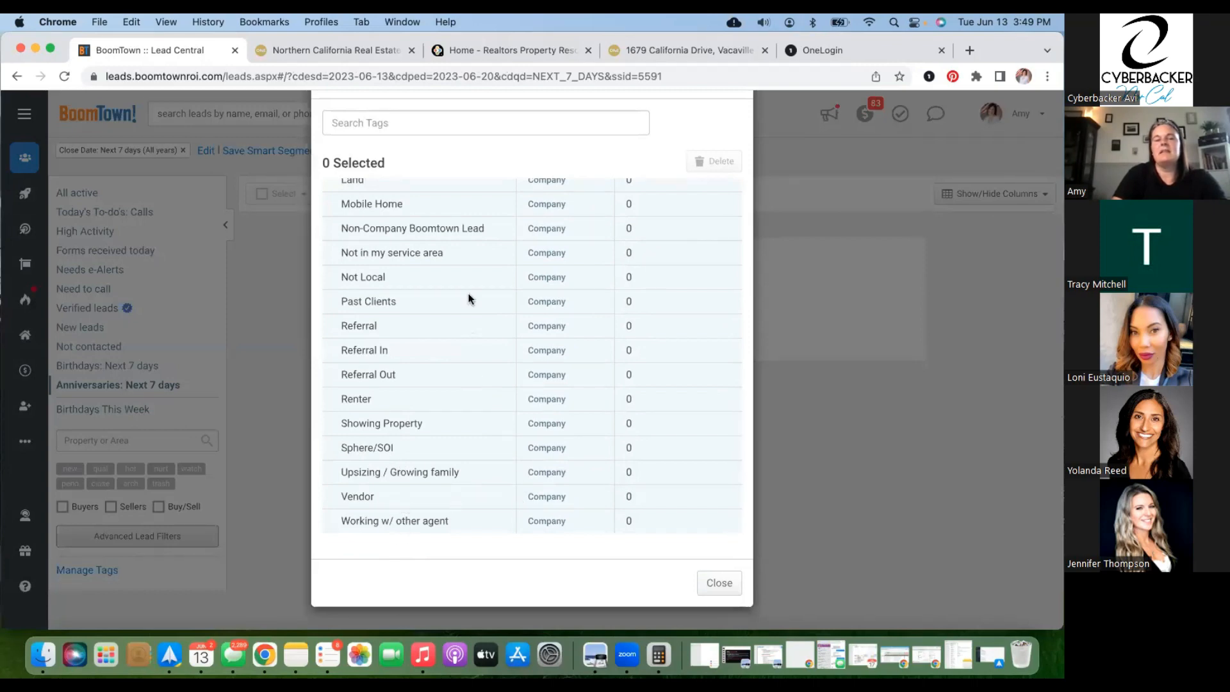
pyautogui.scroll(12, 468, 296)
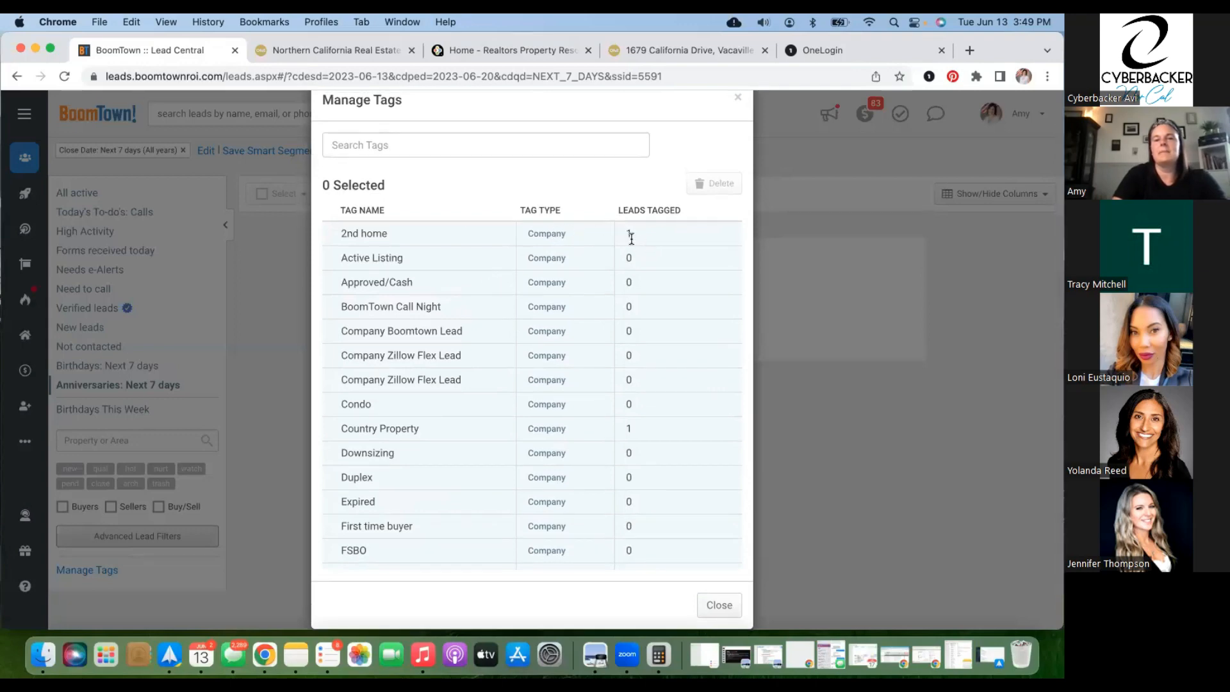
pyautogui.scroll(-2, 578, 442)
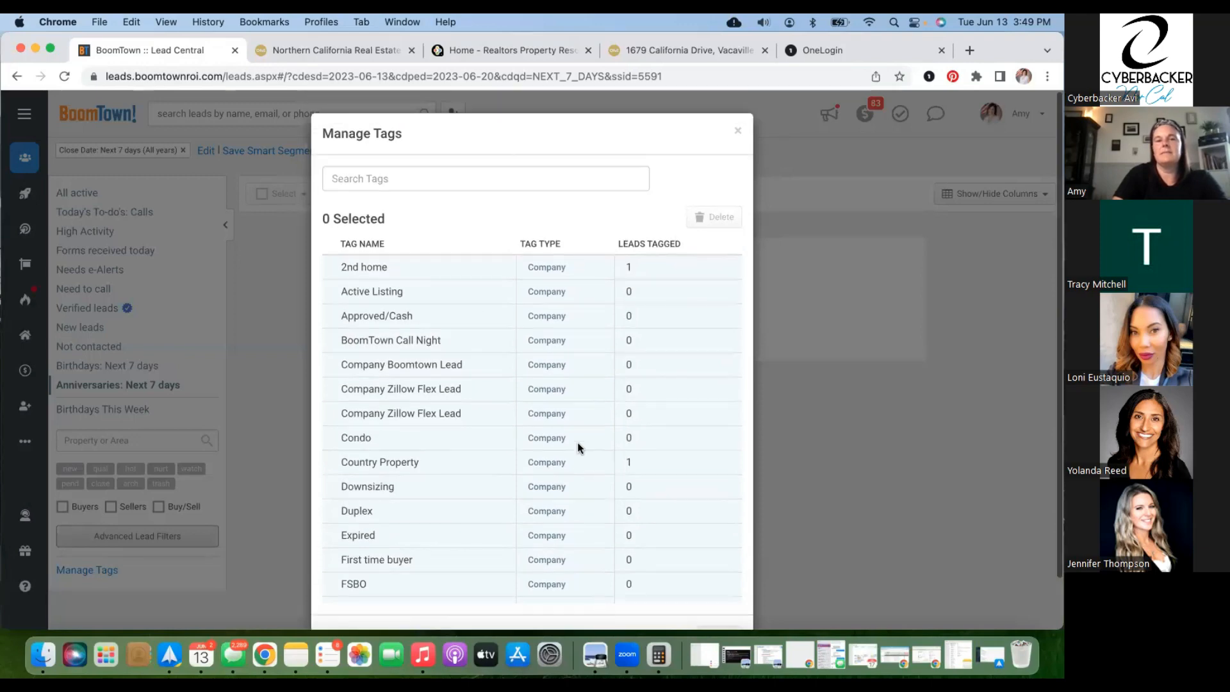
pyautogui.scroll(-5, 578, 442)
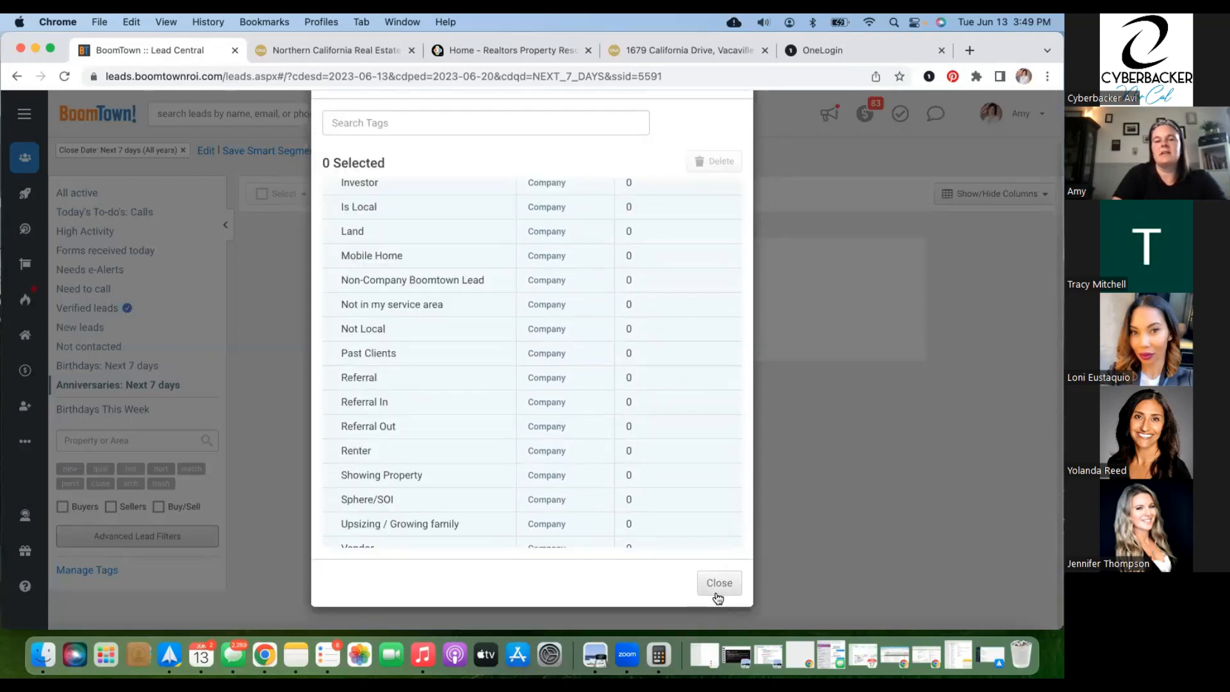
pyautogui.click(715, 591)
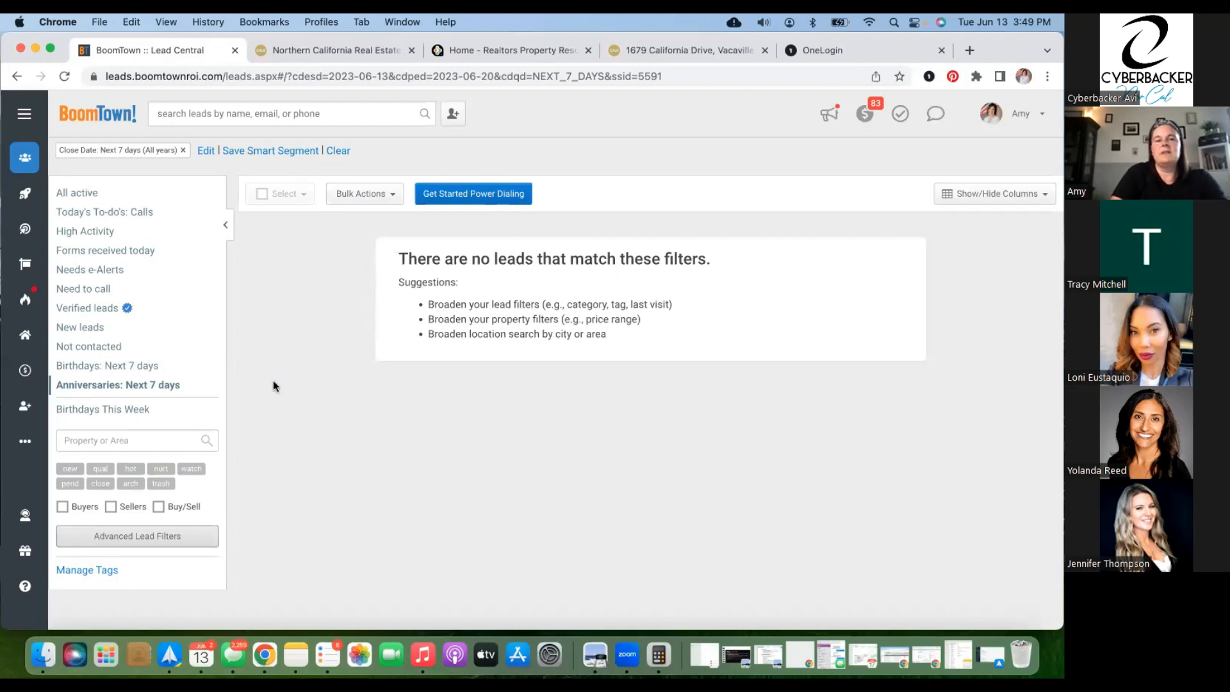
# Clear the Close Date: Next 7 days filter and collapse the smart segment sidebar to widen the lead list
pyautogui.click(226, 226)
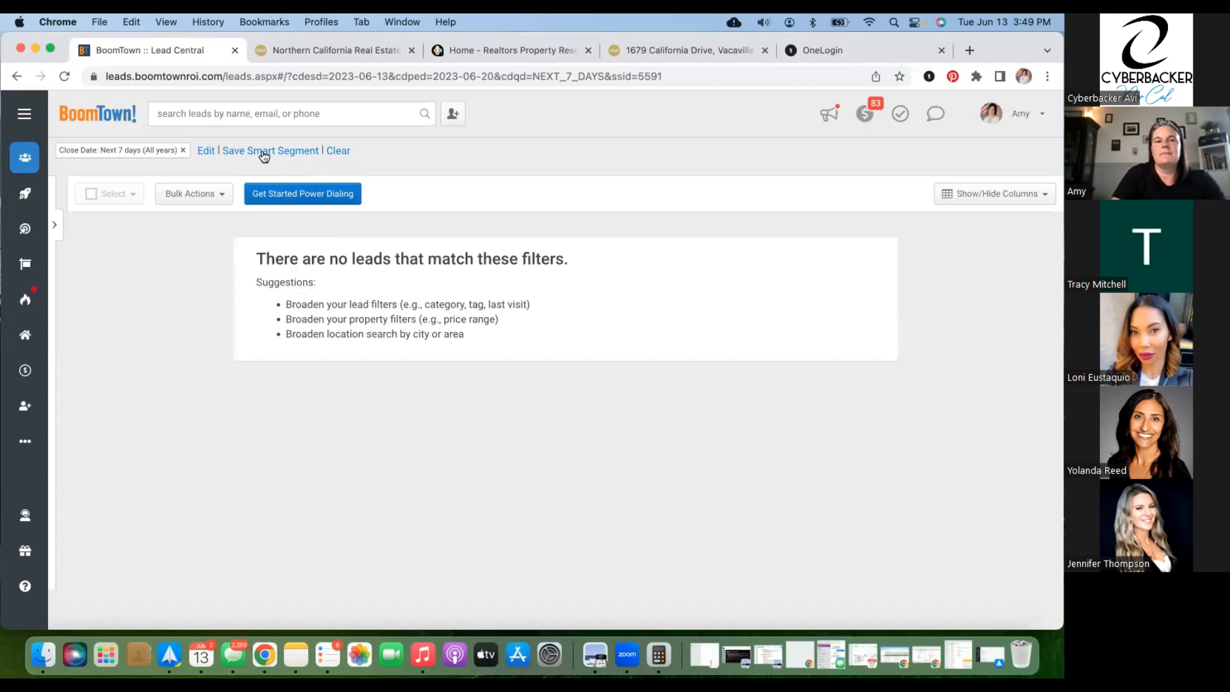
pyautogui.click(343, 152)
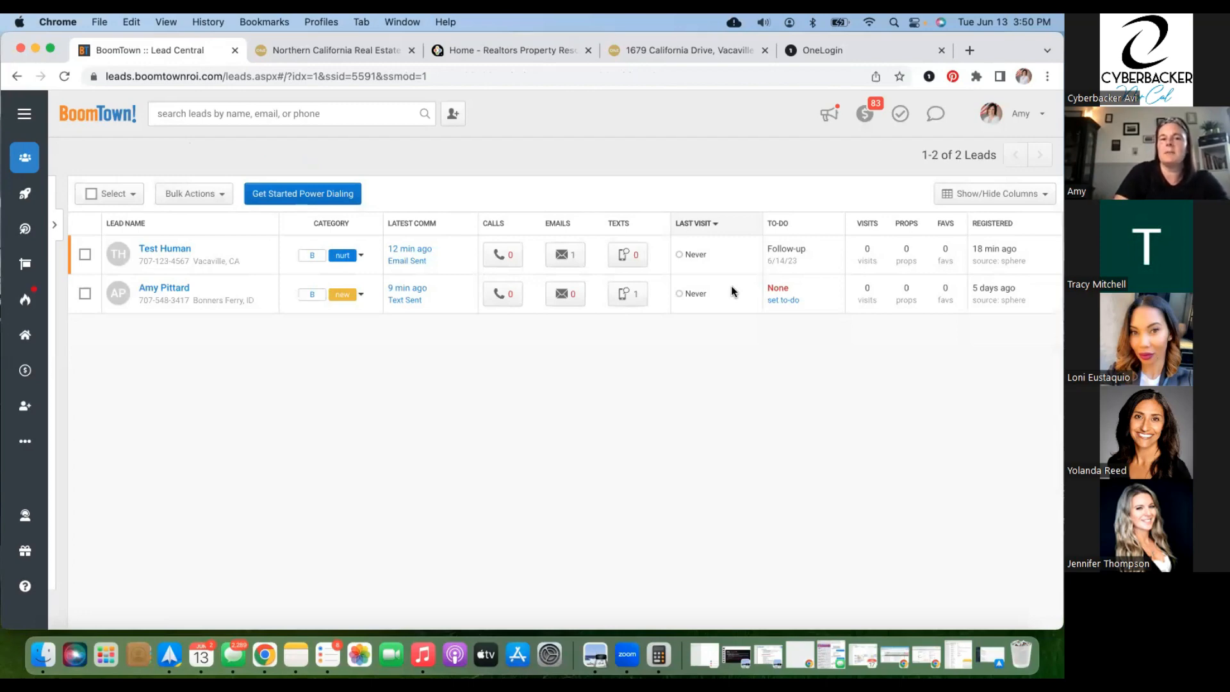
pyautogui.click(55, 229)
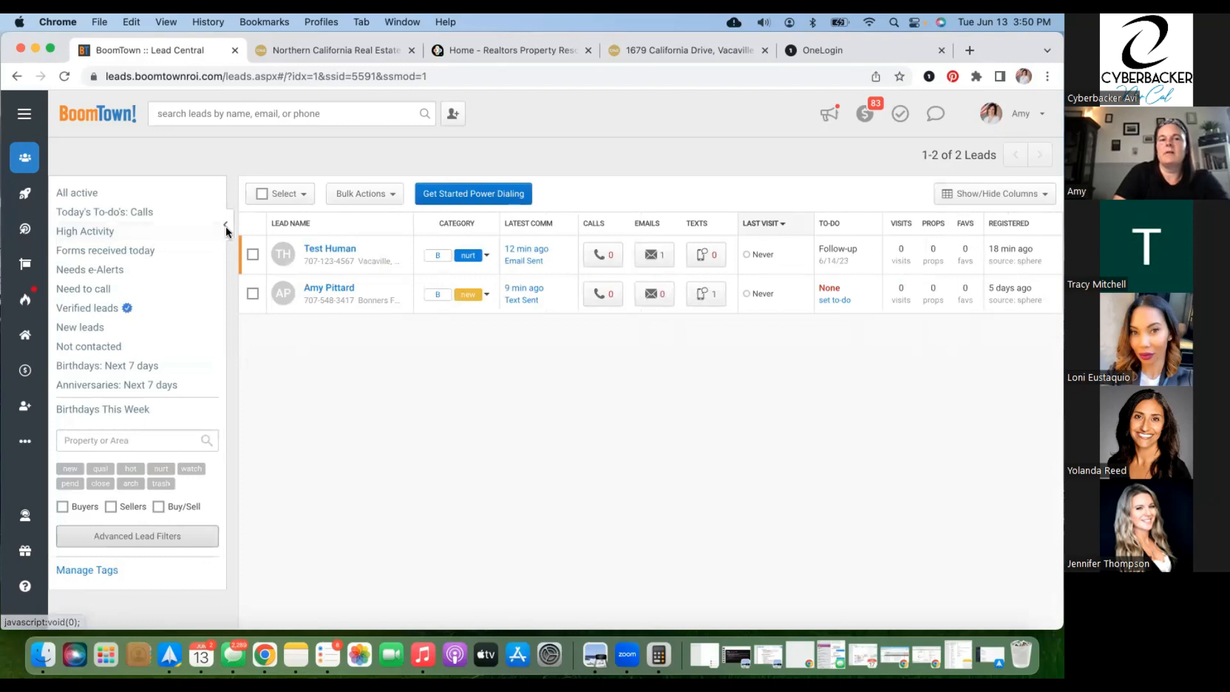
pyautogui.click(225, 226)
# Check the bulk actions with the first lead selected, and again with both leads selected
pyautogui.click(85, 255)
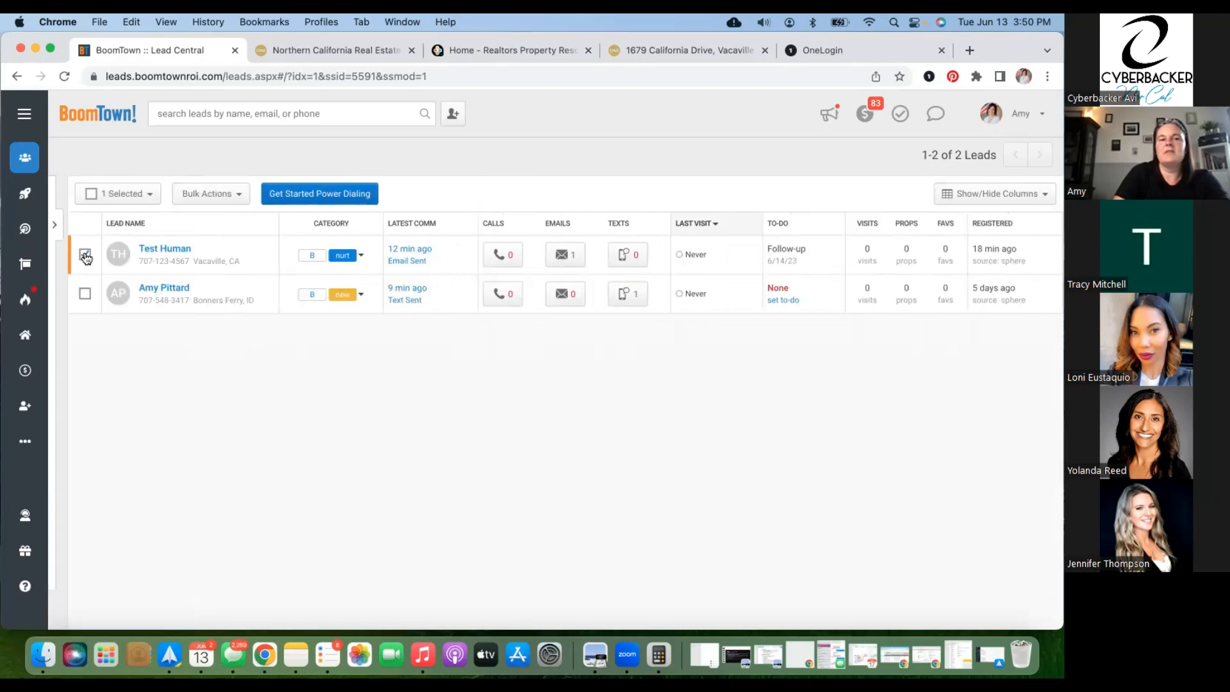
pyautogui.click(242, 198)
pyautogui.click(241, 199)
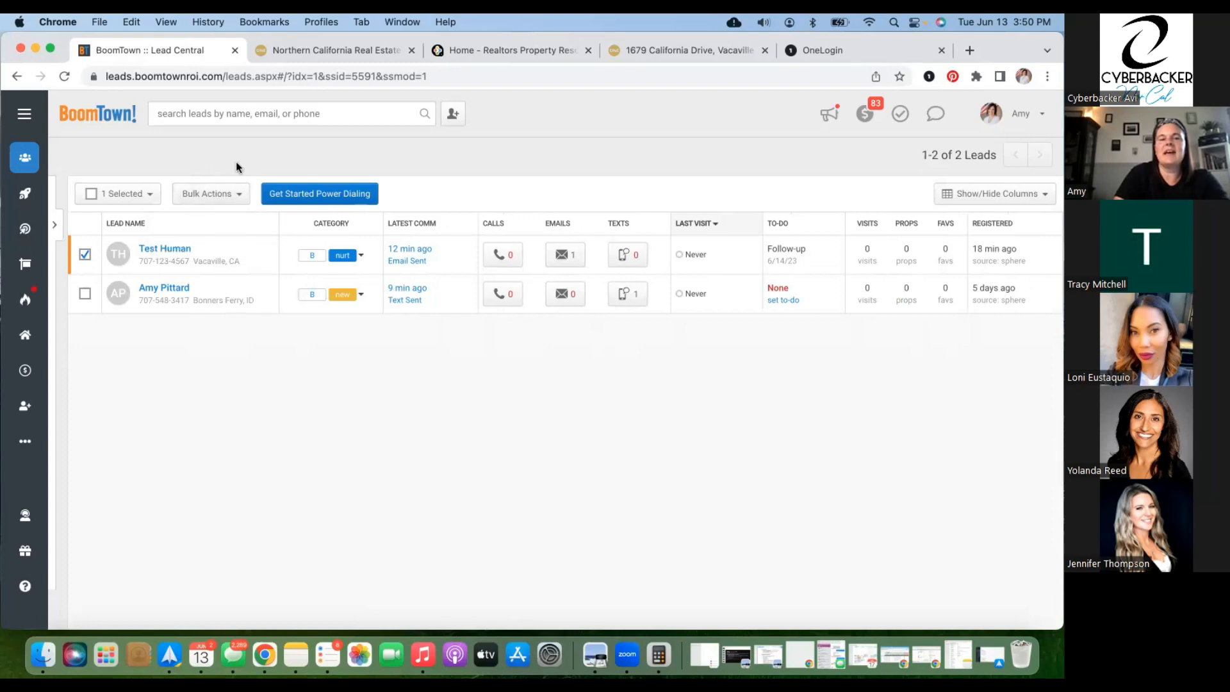
pyautogui.click(84, 294)
pyautogui.click(229, 194)
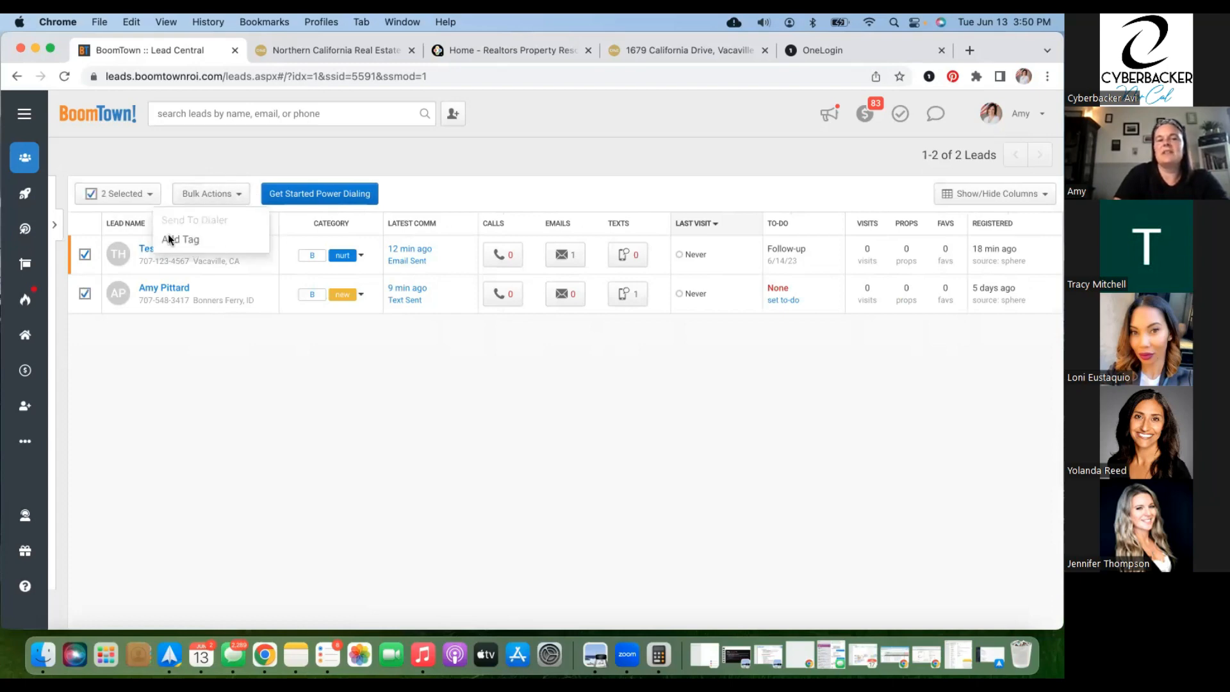
# View the bulk selection choices for the lead list and apply All
pyautogui.click(144, 194)
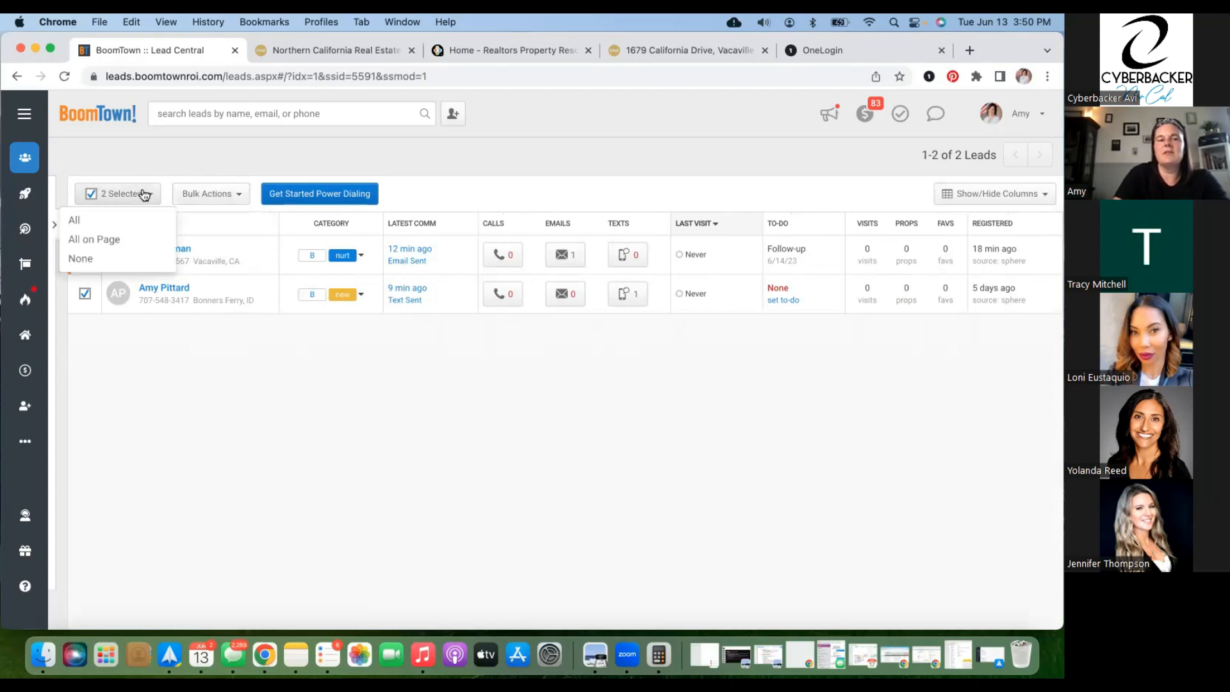
pyautogui.click(138, 195)
pyautogui.click(137, 197)
pyautogui.click(70, 222)
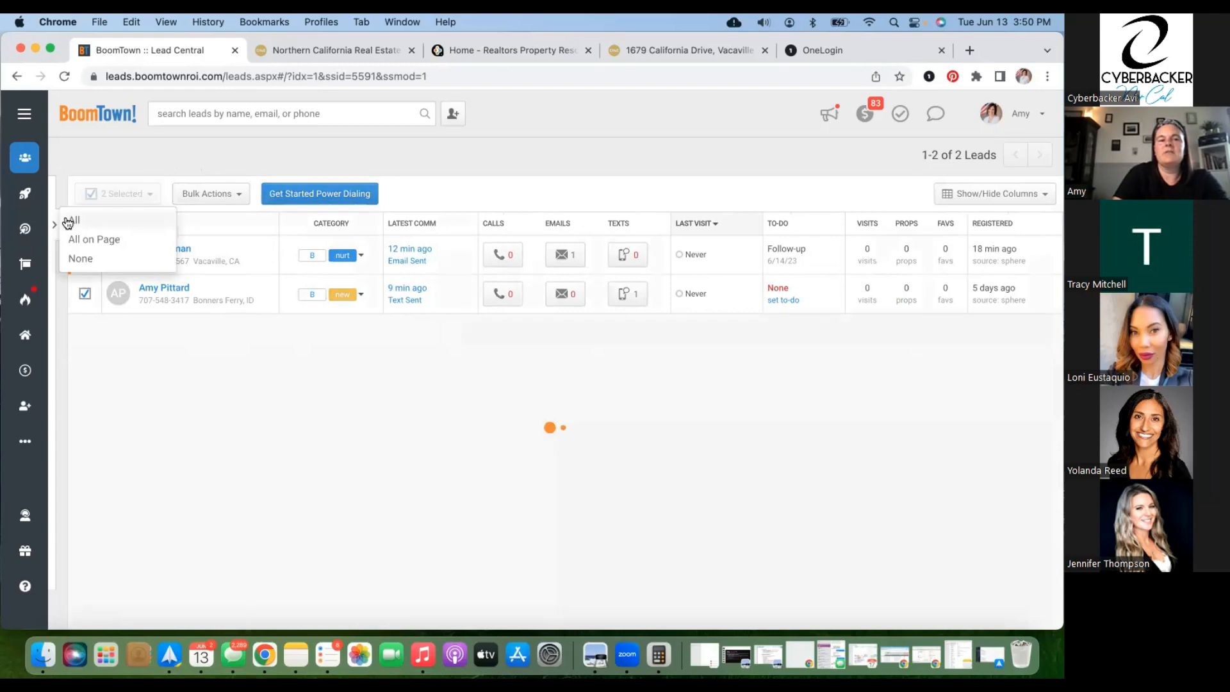
# Expand the smart segment sidebar and load the Today's To-do's: Calls segment
pyautogui.click(54, 226)
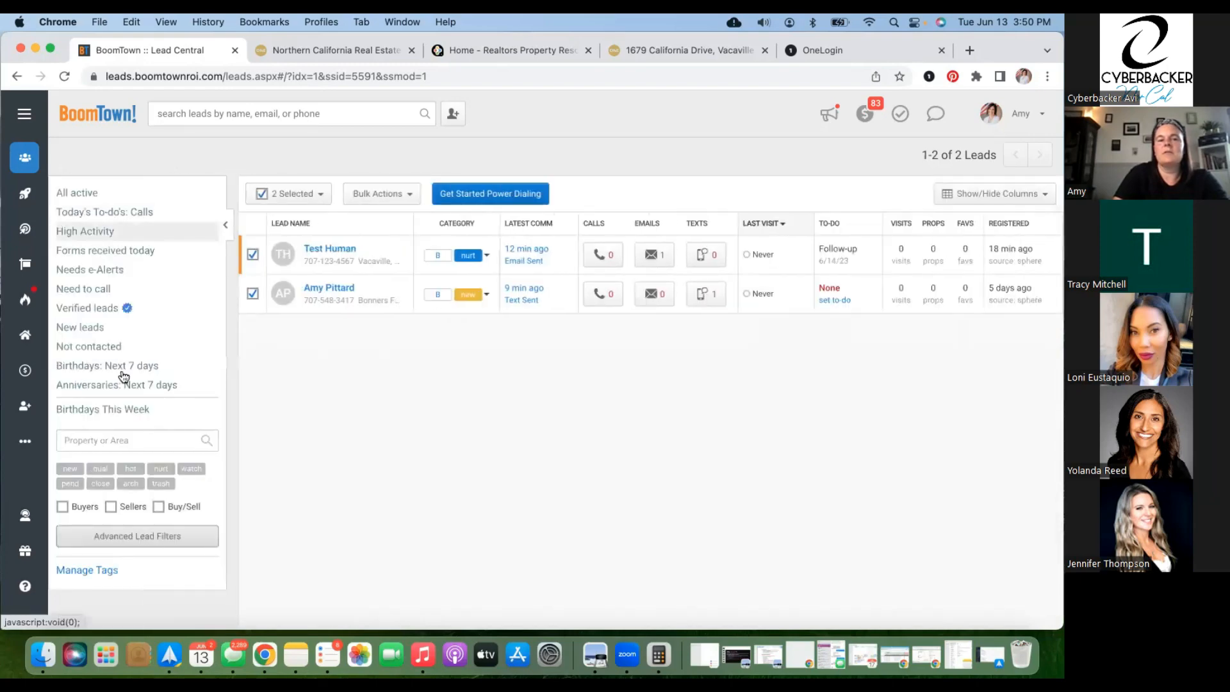
pyautogui.click(147, 218)
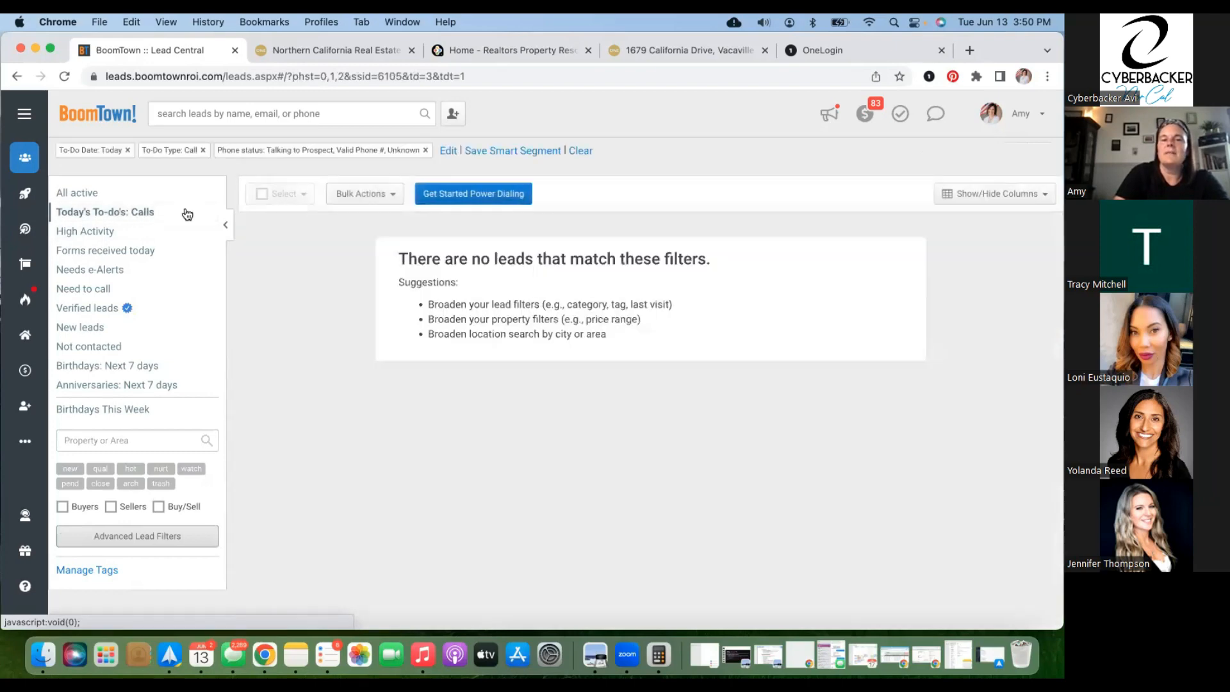
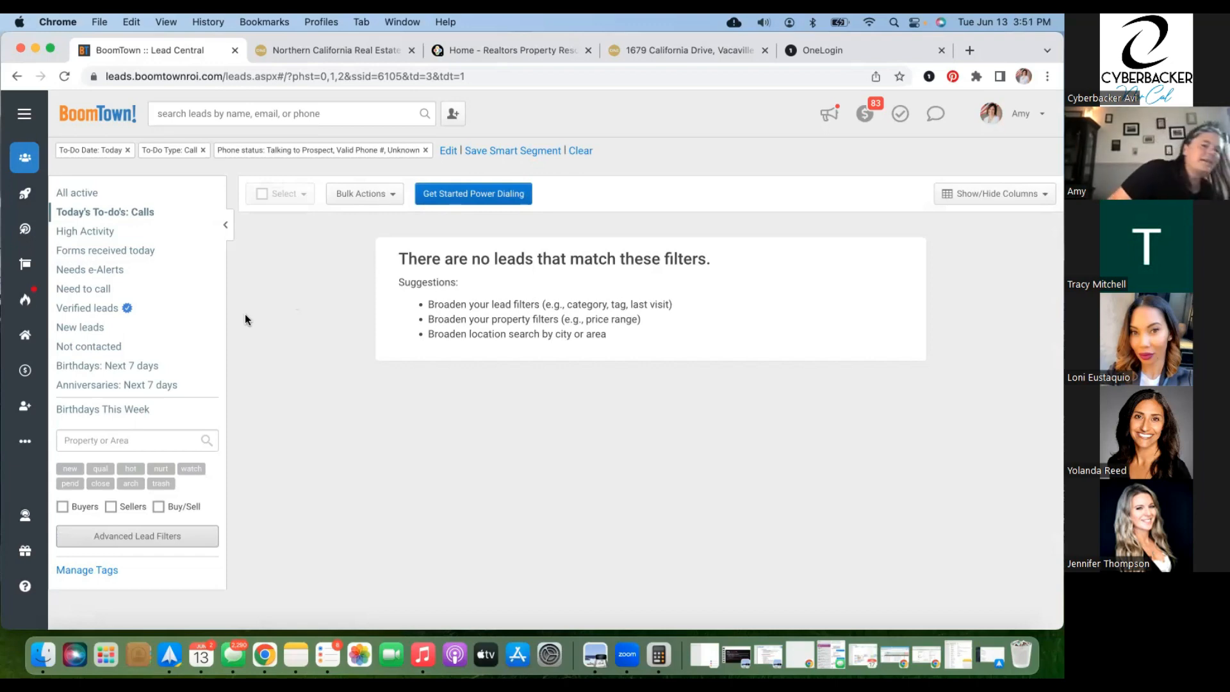
# Load the High Activity smart segment and collapse the segment sidebar
pyautogui.click(101, 234)
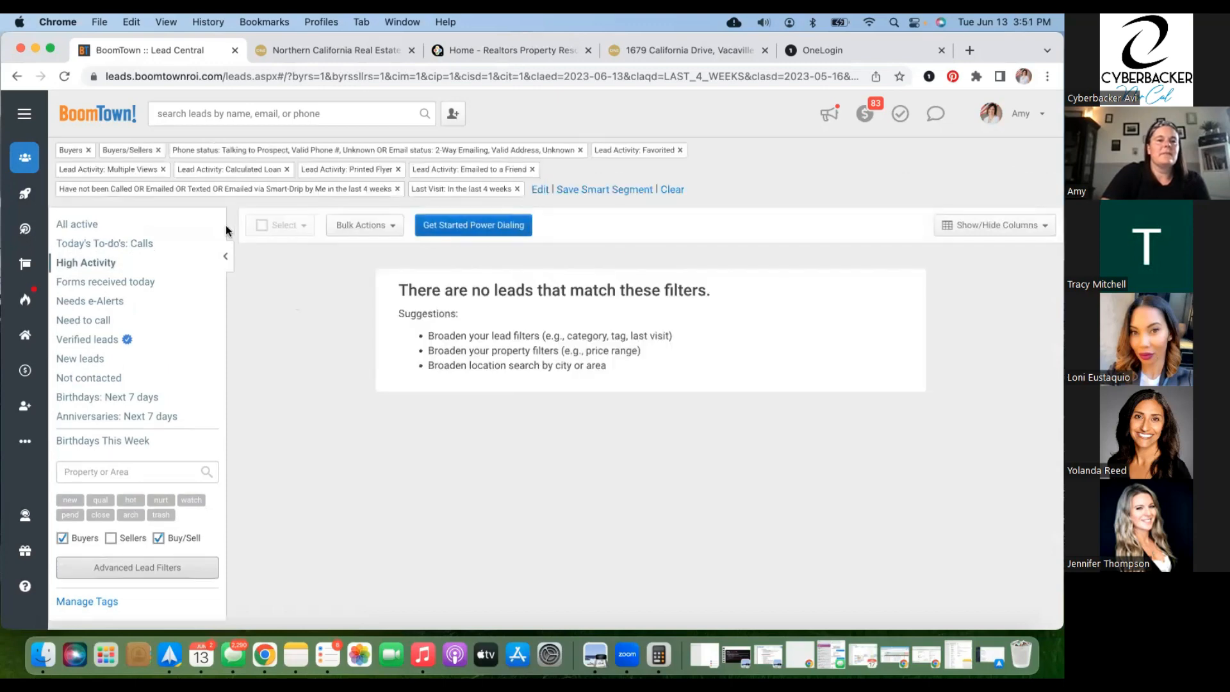
pyautogui.click(226, 256)
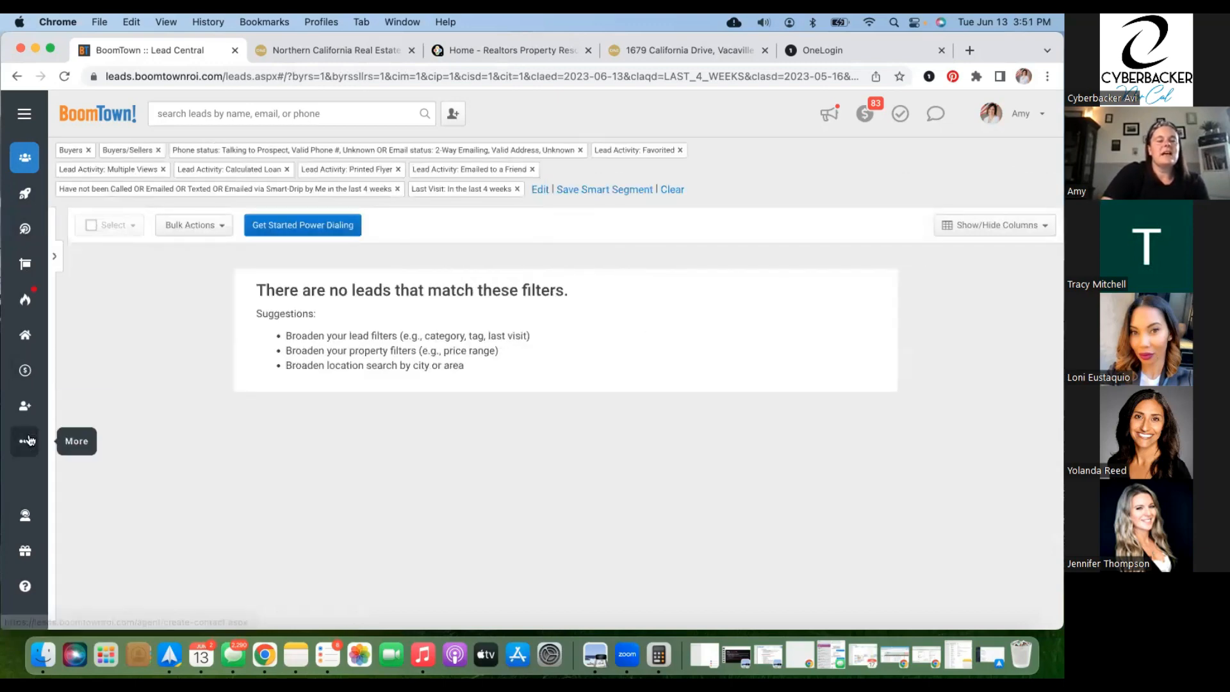
# Open Property Boost and go through Facebook Business Page Linking to the list of linked Facebook pages
pyautogui.click(25, 196)
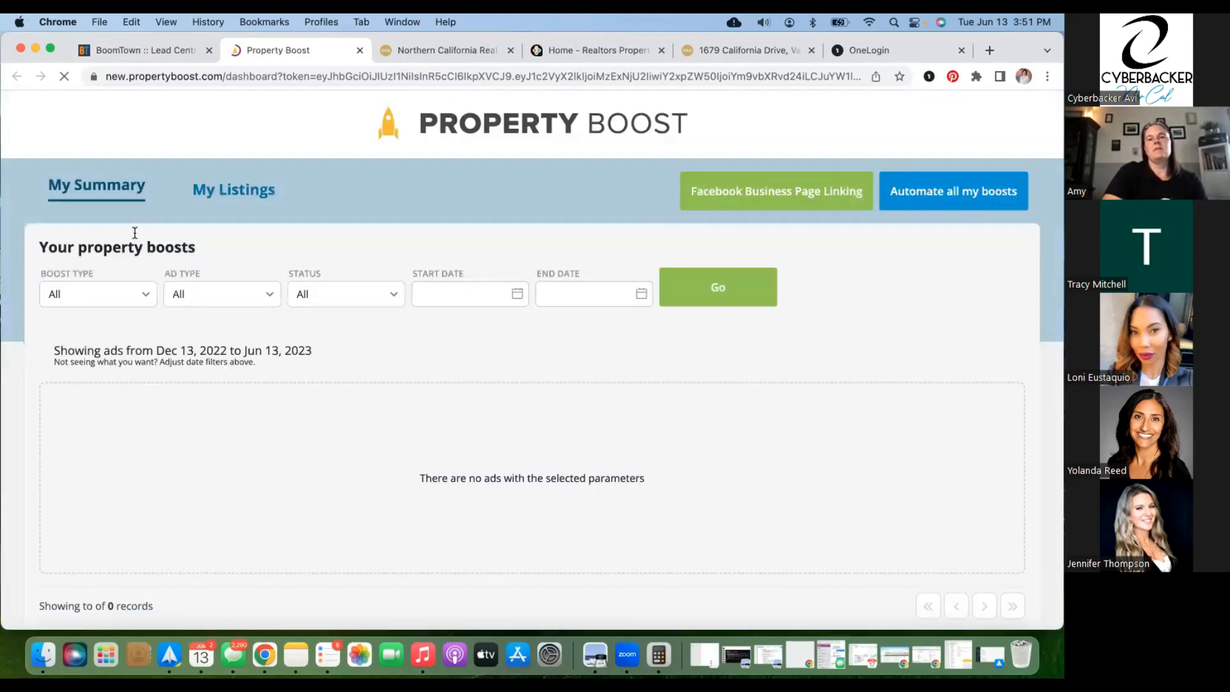
pyautogui.scroll(-1, 437, 218)
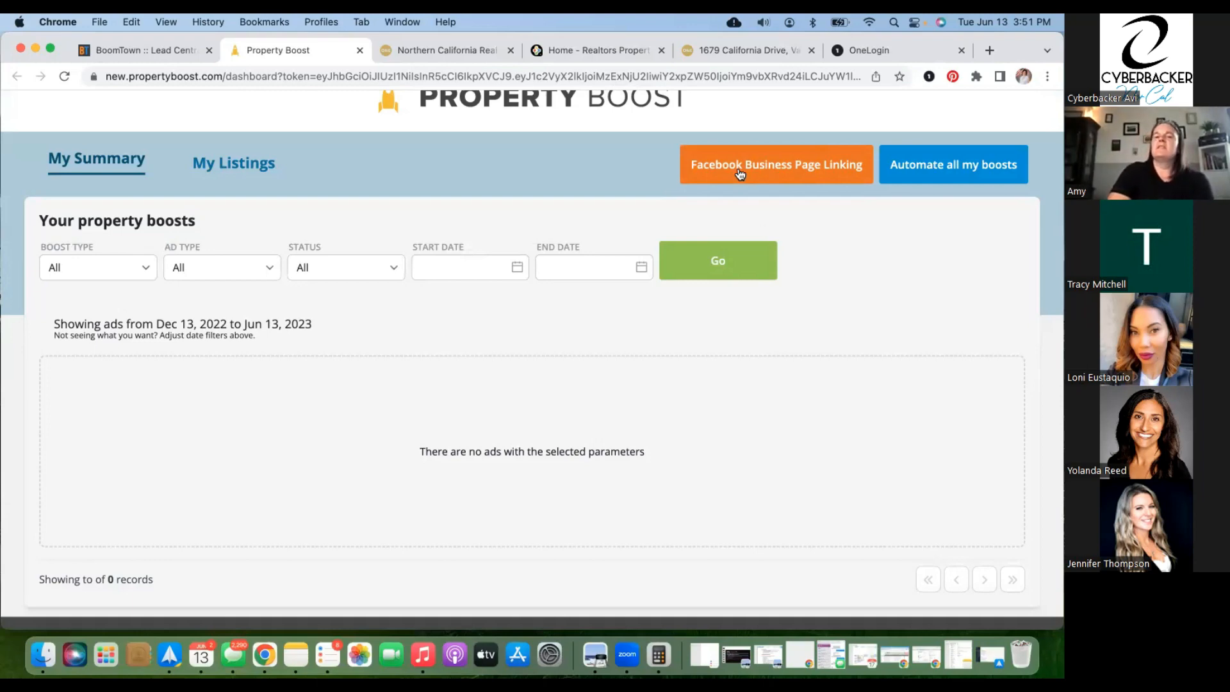
pyautogui.click(788, 164)
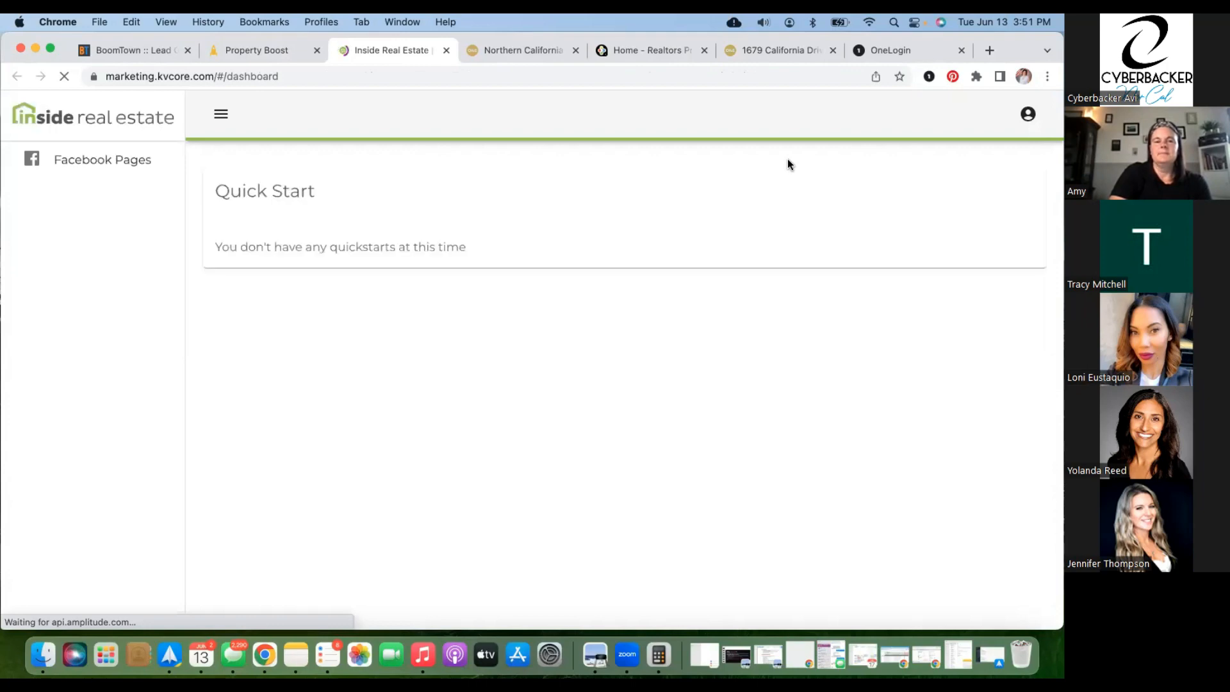
pyautogui.click(123, 166)
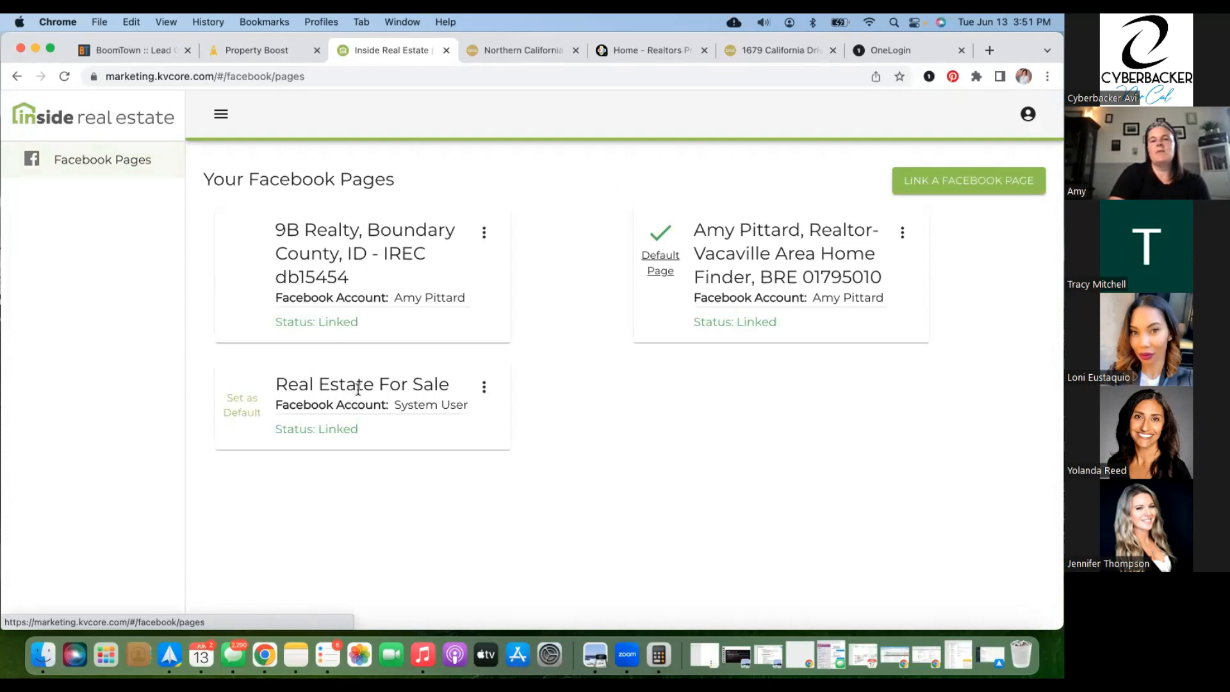
# Link a new Facebook page through the Facebook account, choosing the agent's "Real Estate According 2..." page
pyautogui.click(985, 181)
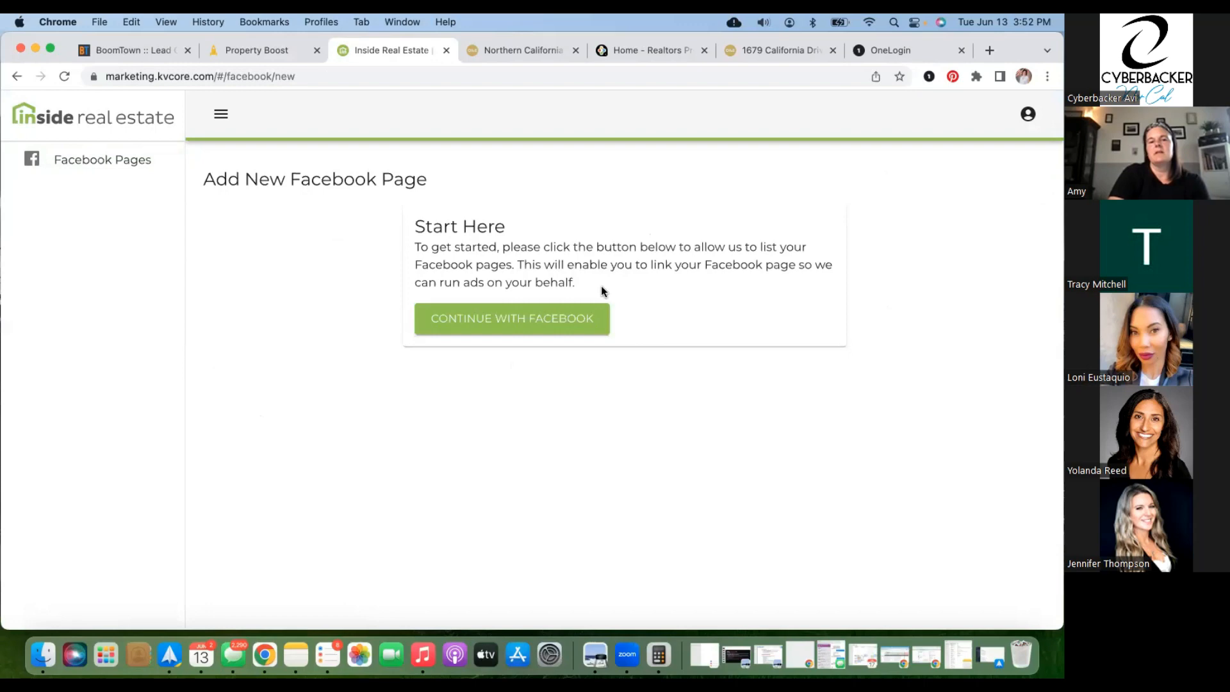
pyautogui.click(572, 315)
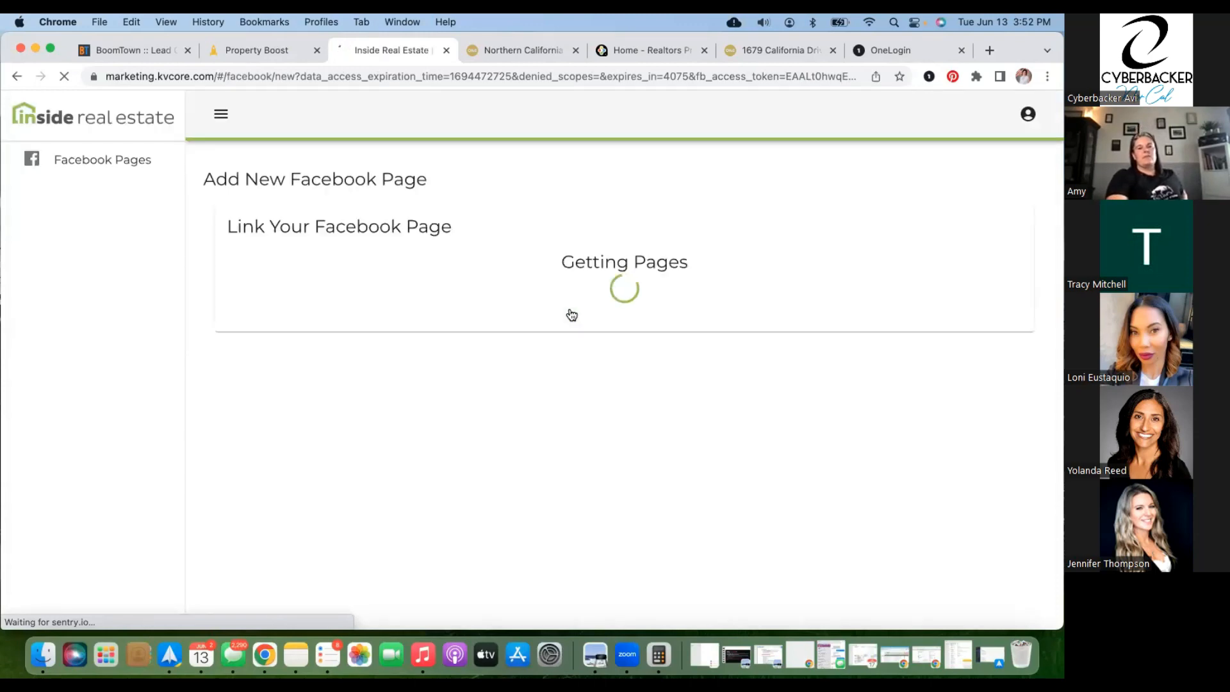
pyautogui.scroll(-2, 525, 356)
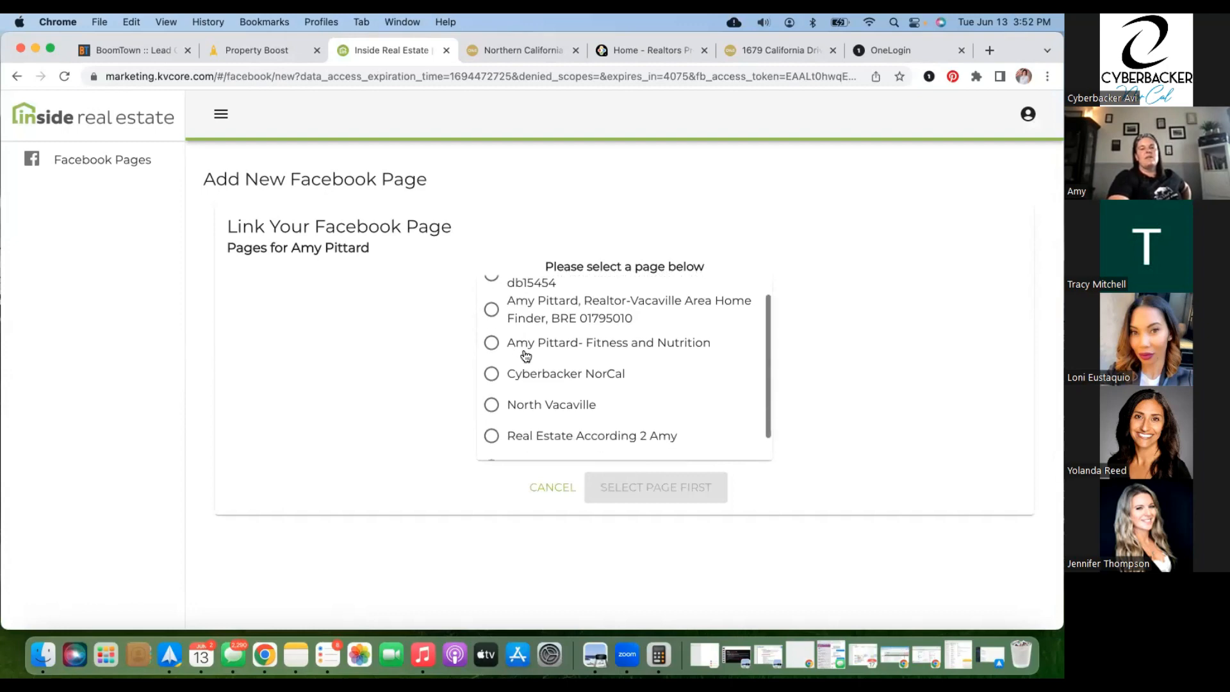
pyautogui.scroll(-2, 525, 357)
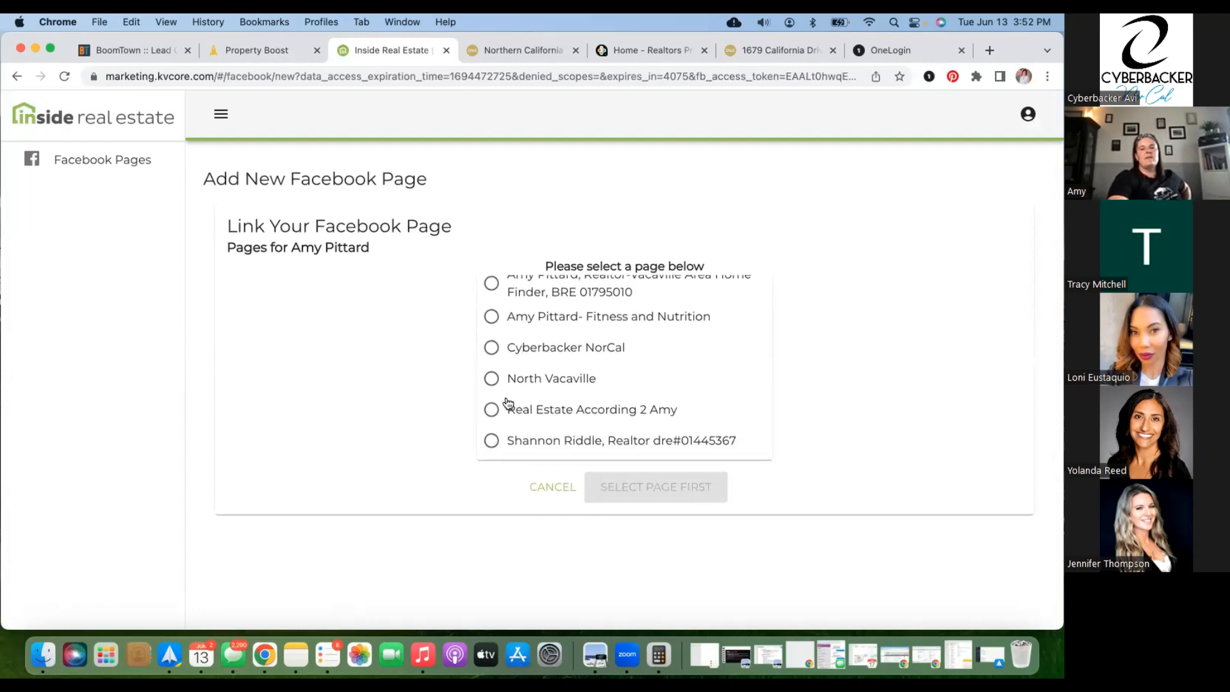
pyautogui.click(499, 409)
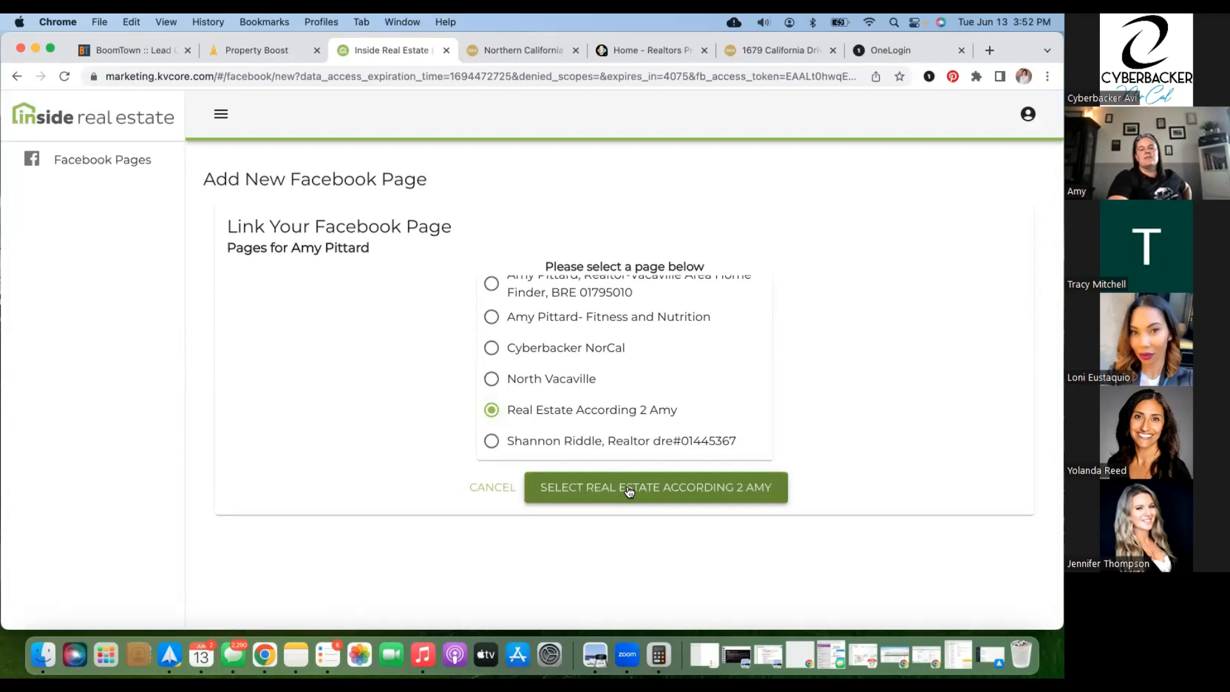
pyautogui.click(630, 490)
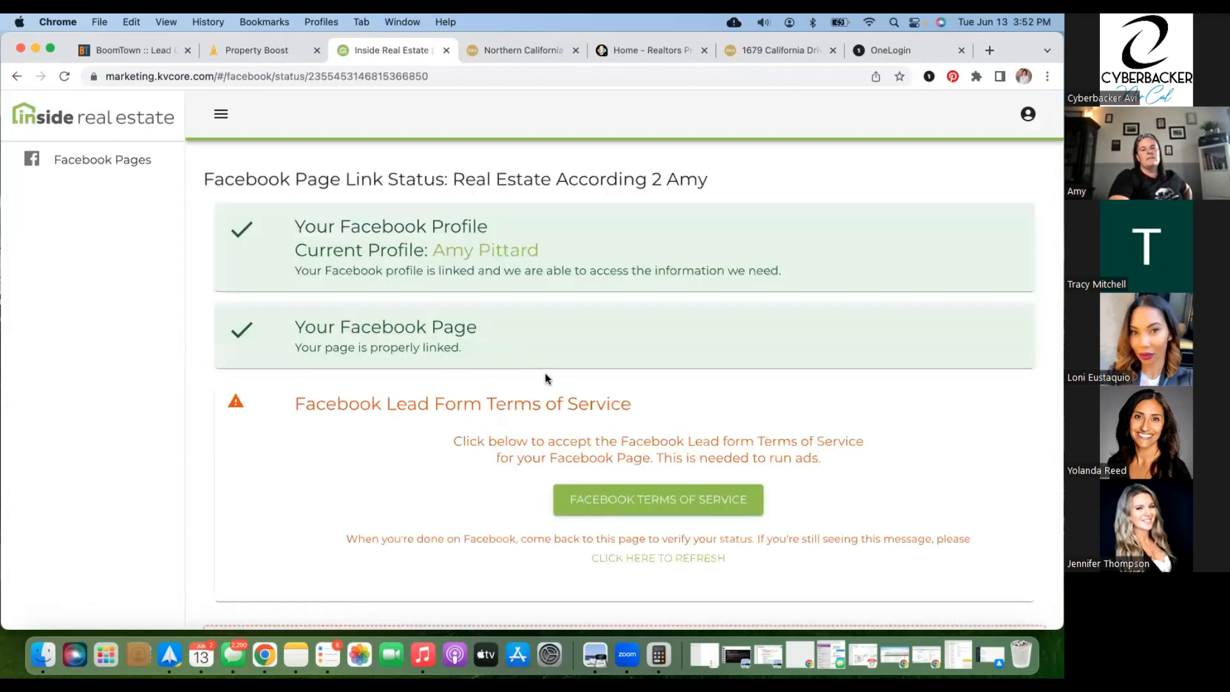
# Open Facebook's Lead Ad Terms from the page link status and review the remaining Lead Form Terms of Service requirement
pyautogui.scroll(-1, 617, 507)
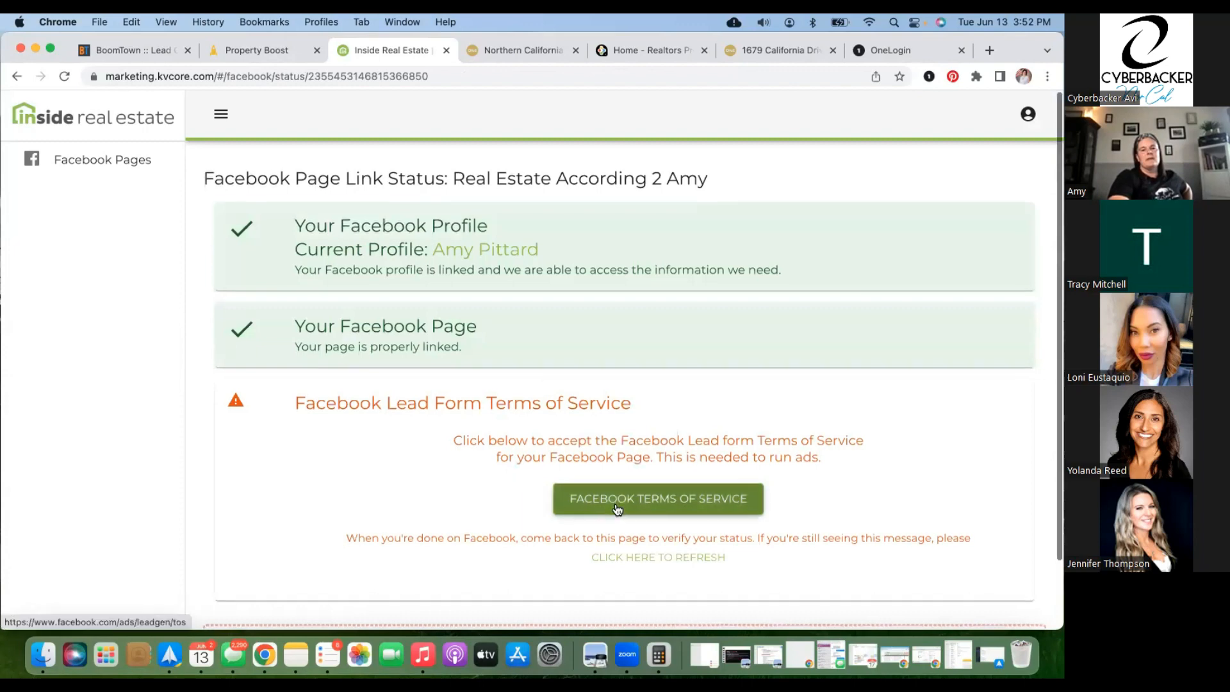
pyautogui.scroll(-3, 615, 509)
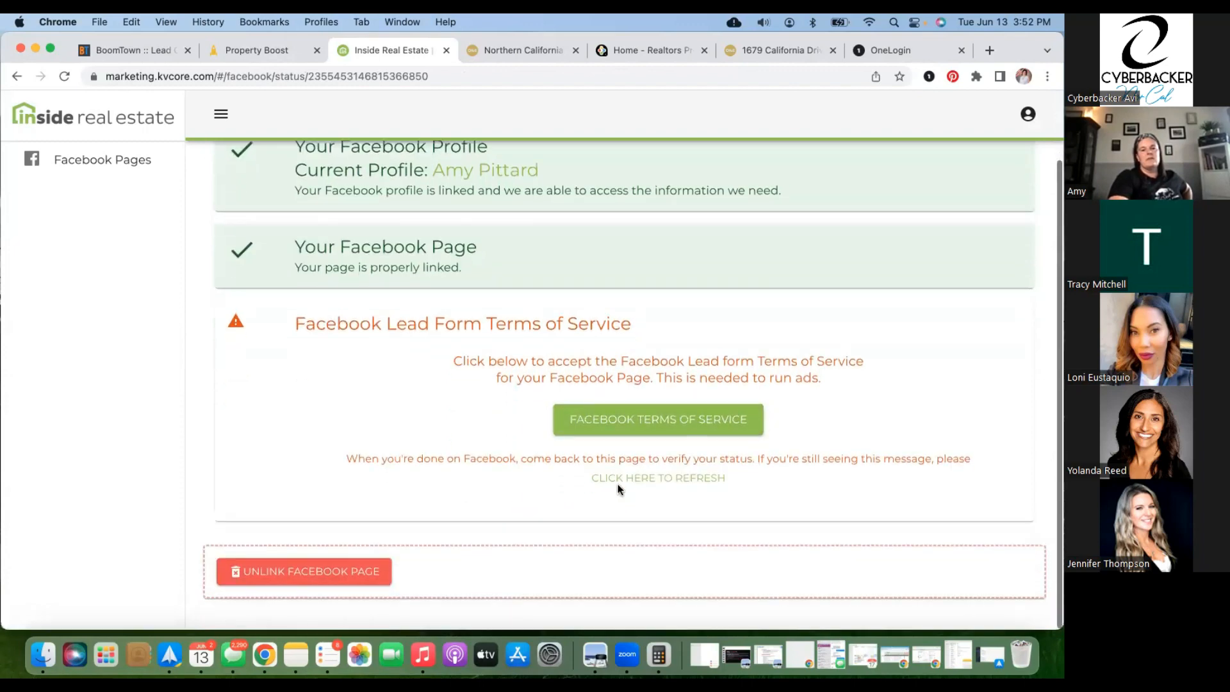
pyautogui.click(644, 423)
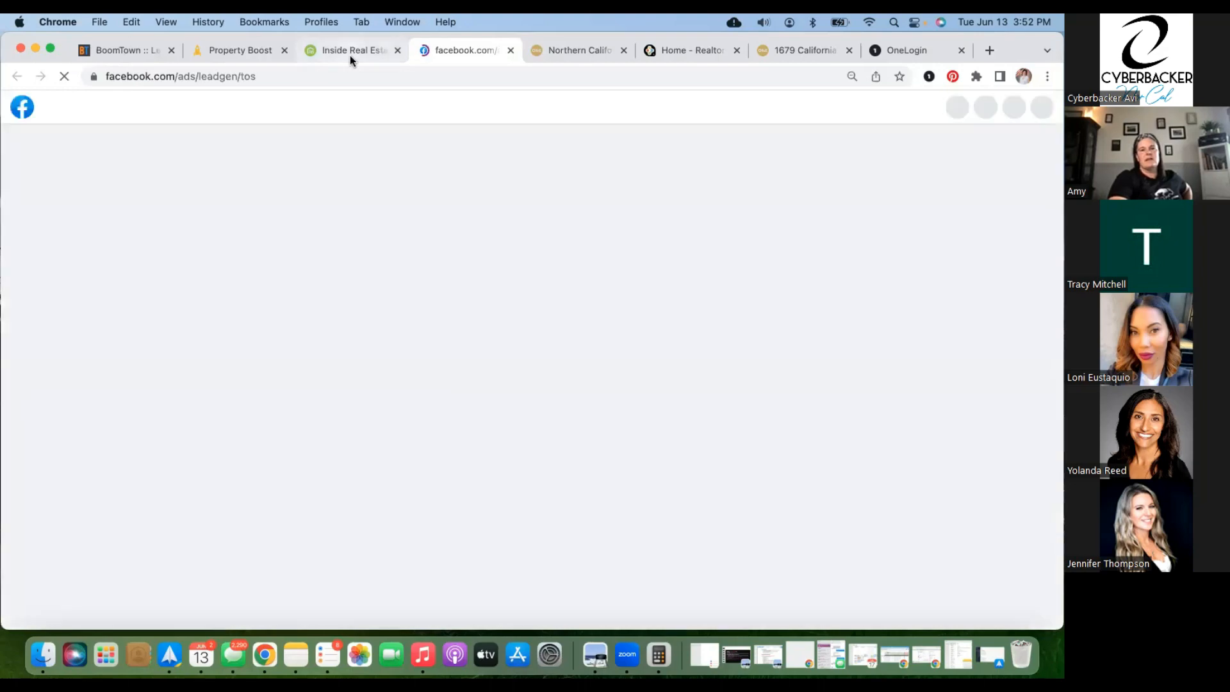
pyautogui.click(350, 55)
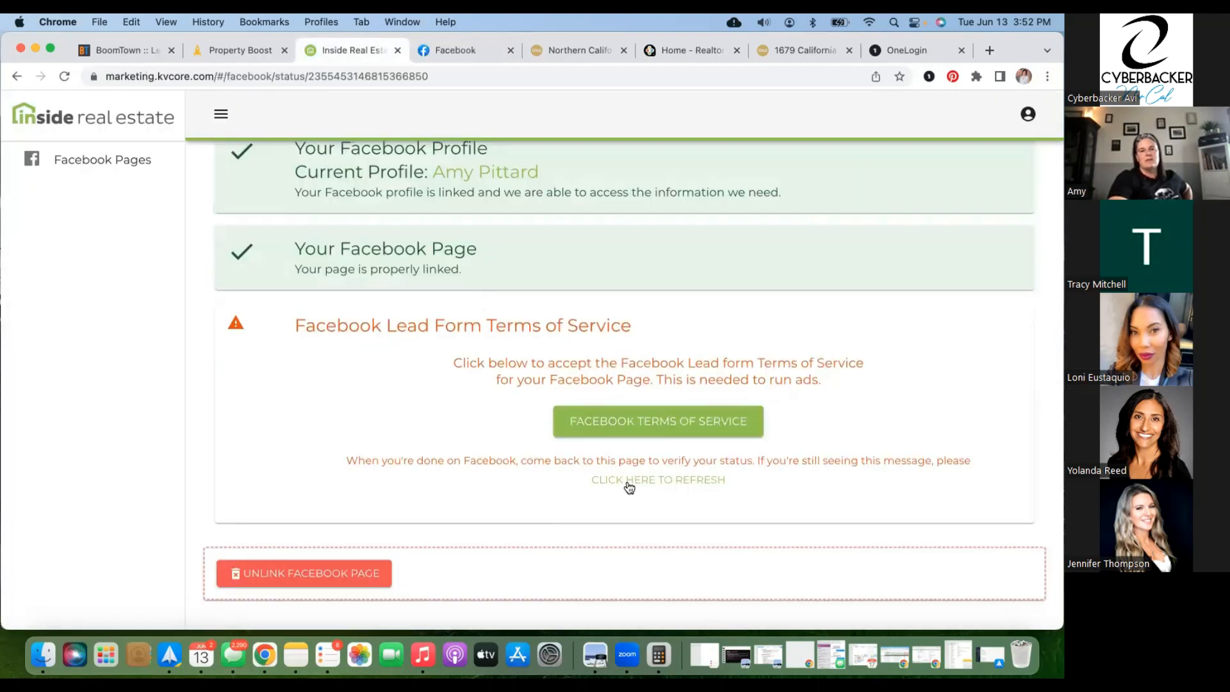
pyautogui.scroll(-1, 511, 523)
pyautogui.scroll(1, 551, 435)
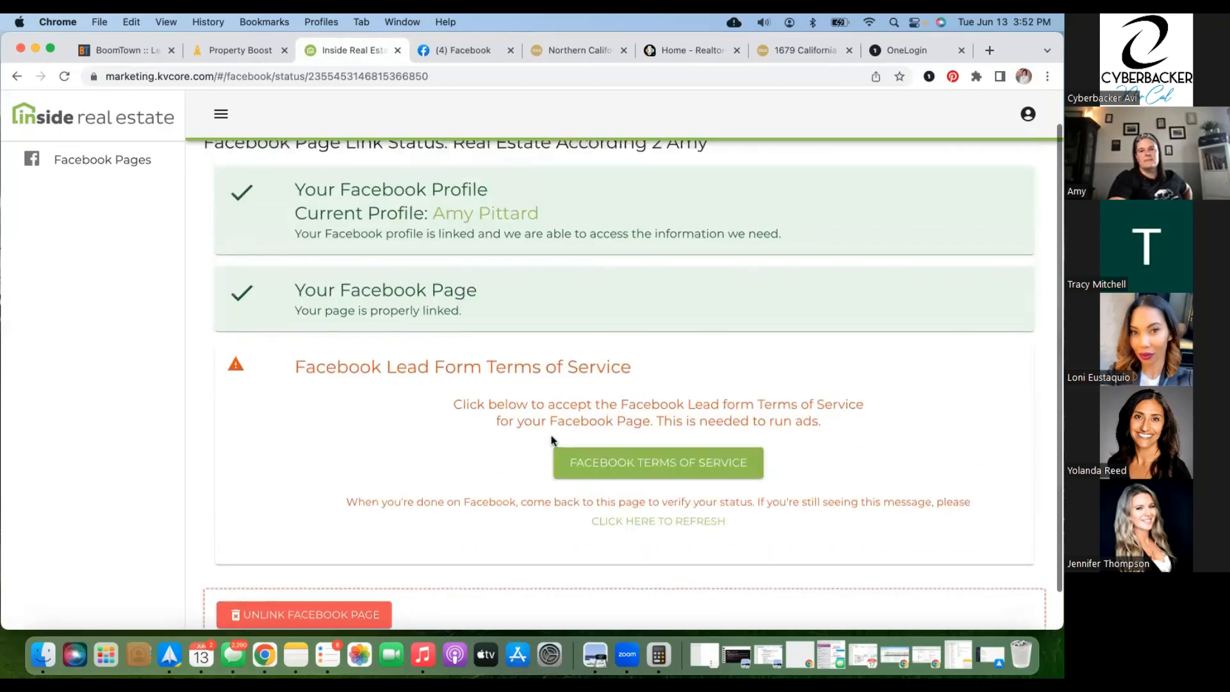
pyautogui.scroll(-1, 551, 435)
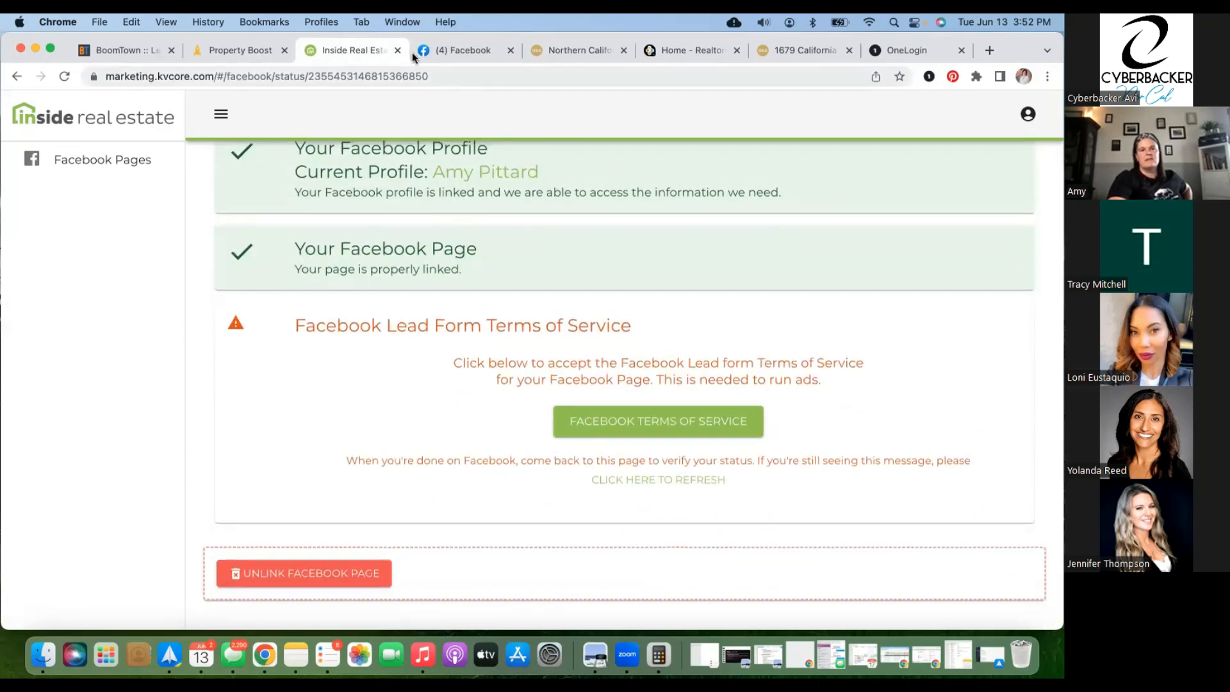
pyautogui.click(475, 53)
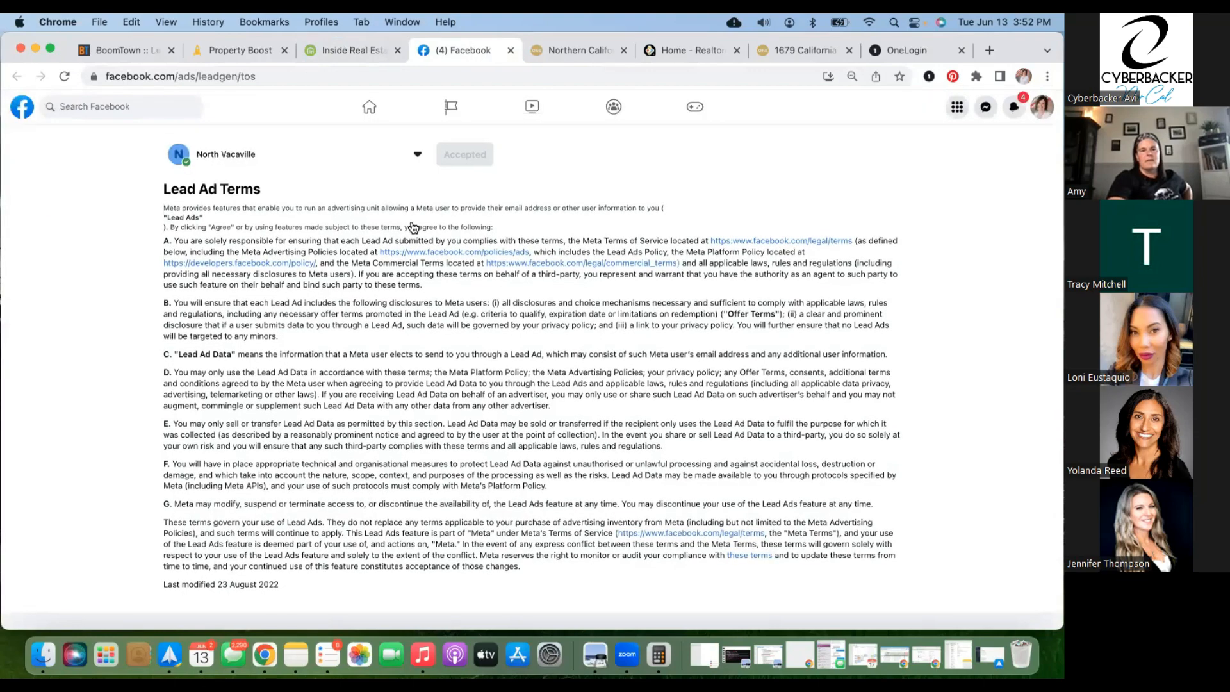
# Accept the Lead Ad Terms for the 9B Realty, Boundary County, ID page and for the other realtor's page
pyautogui.click(415, 155)
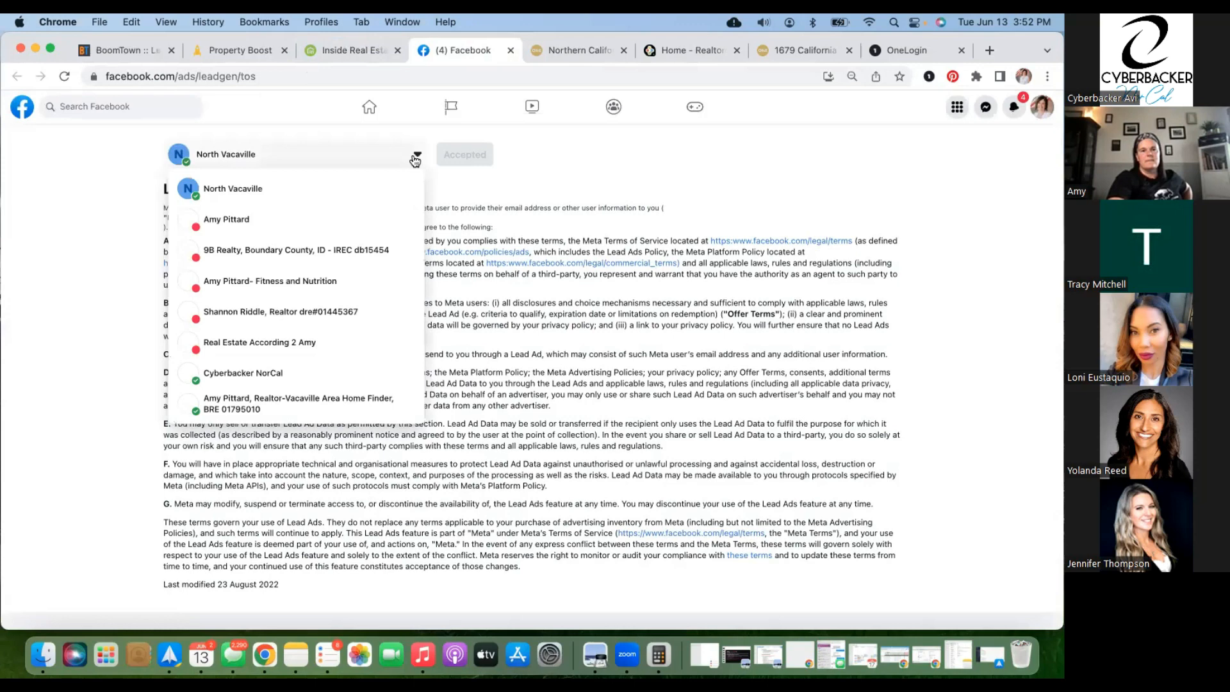
pyautogui.click(374, 251)
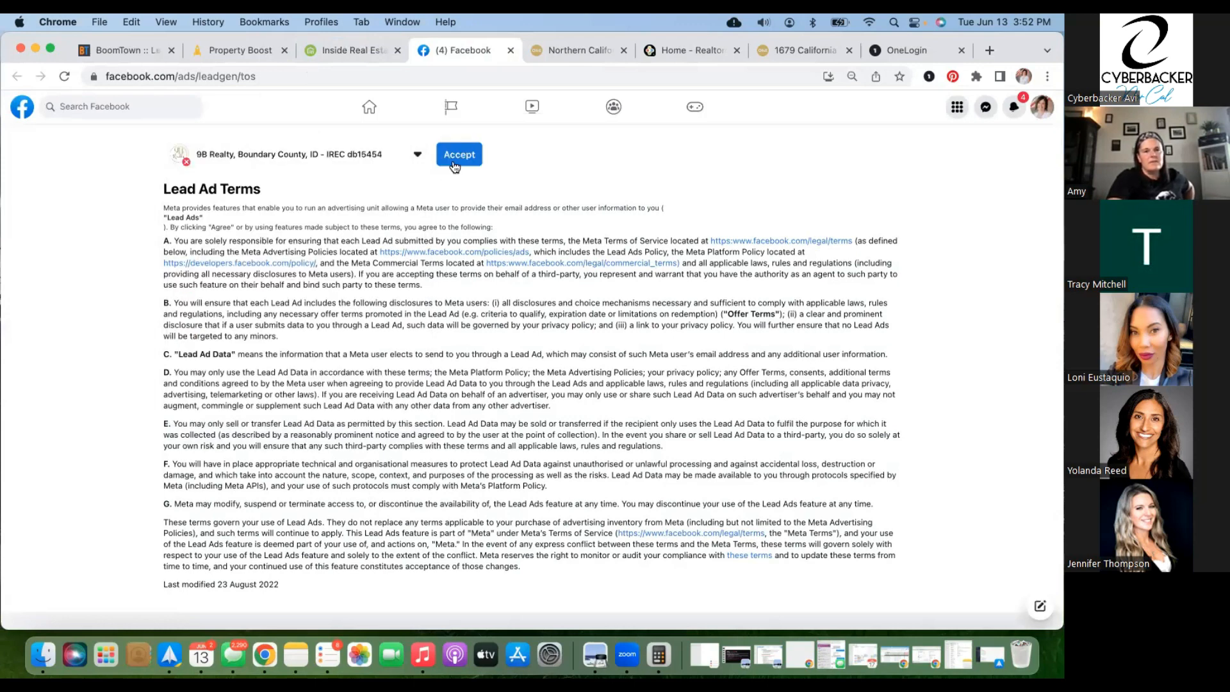
pyautogui.click(415, 155)
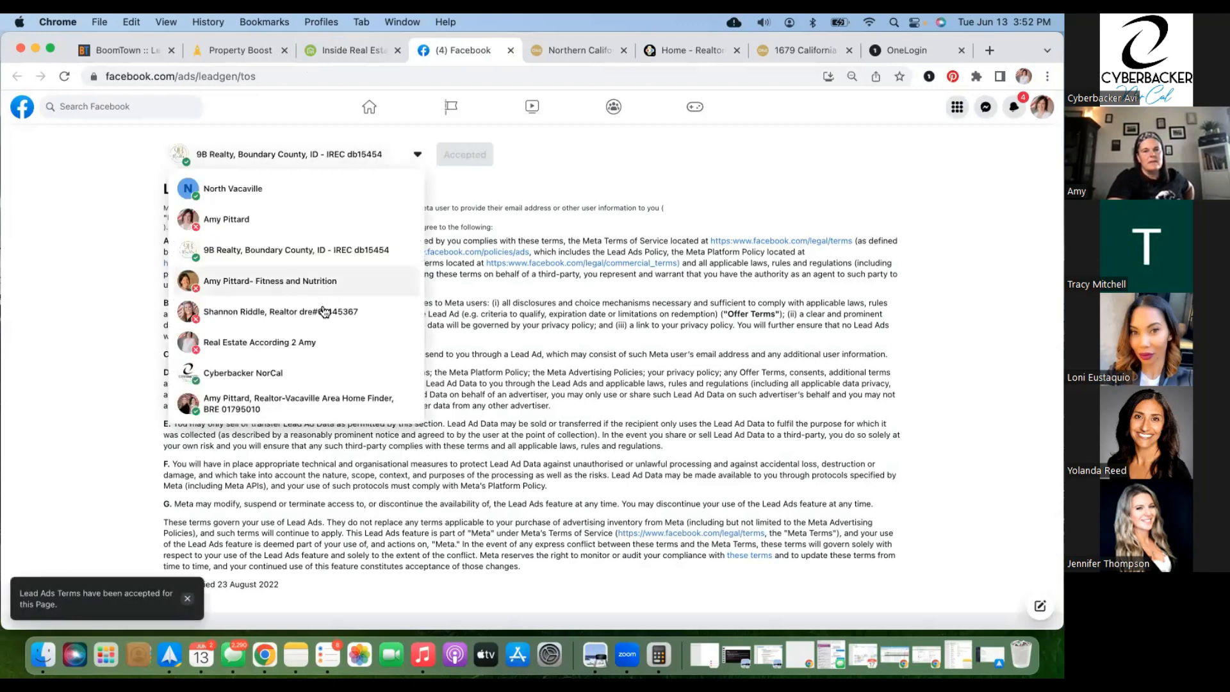
pyautogui.click(323, 311)
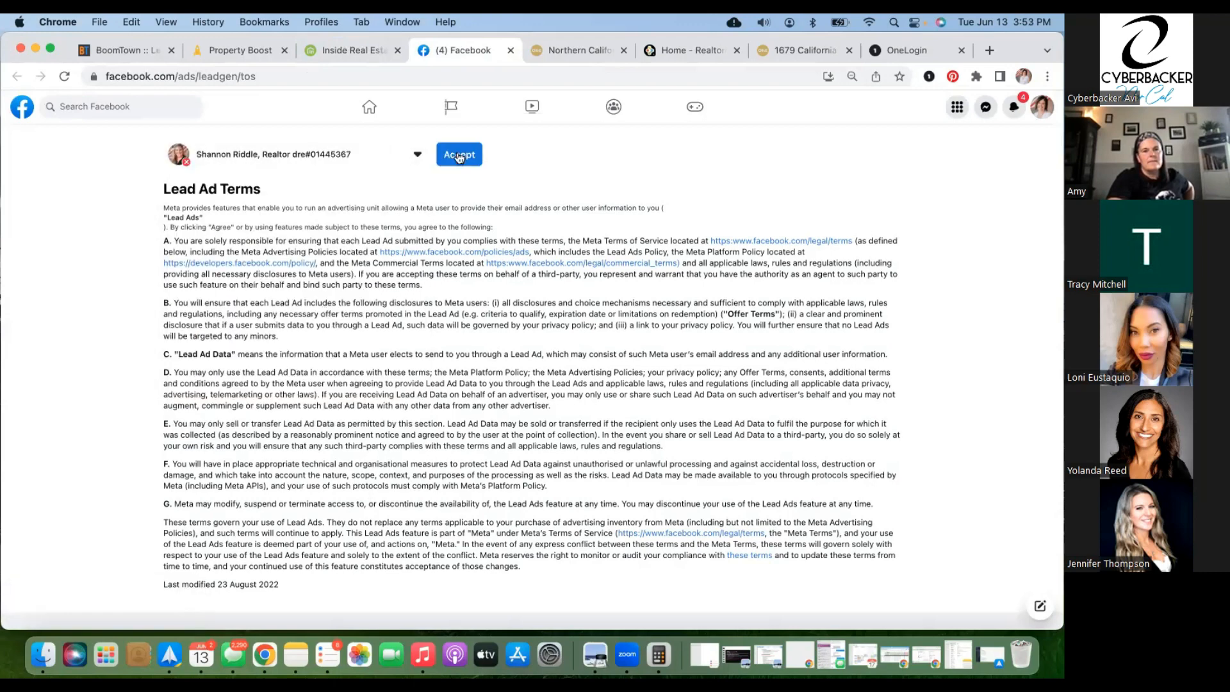
# Accept the Lead Ad Terms for the agent's "Real Estate According 2..." page
pyautogui.click(403, 161)
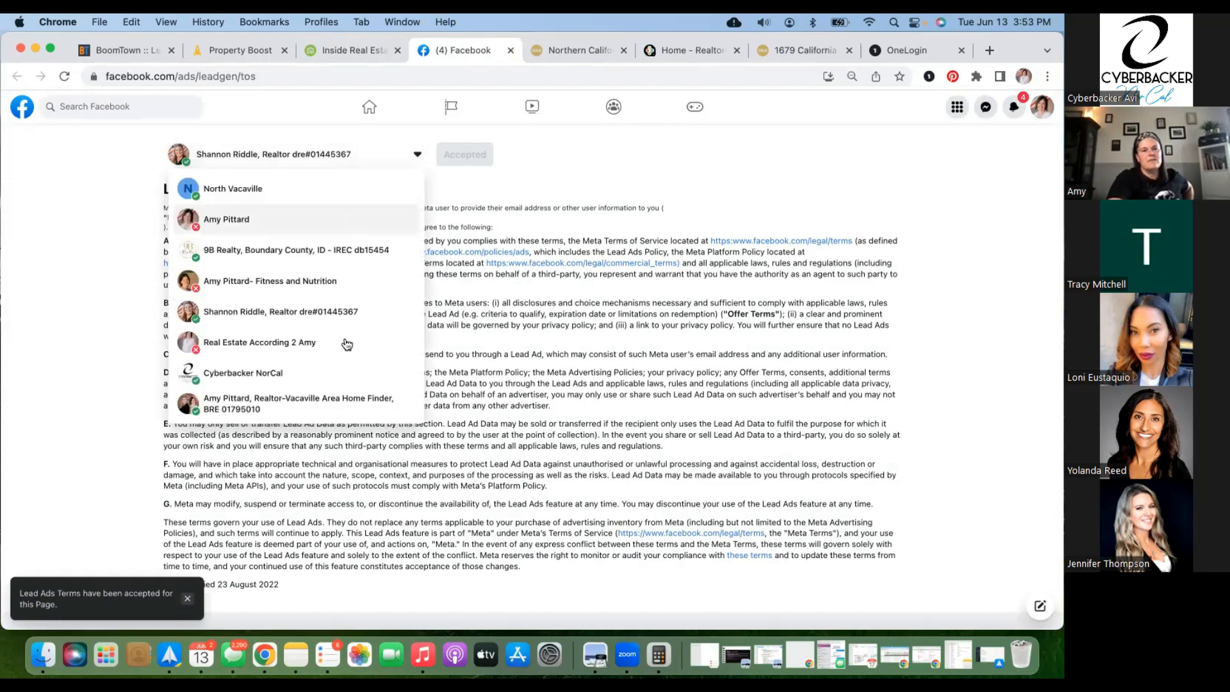
pyautogui.click(347, 343)
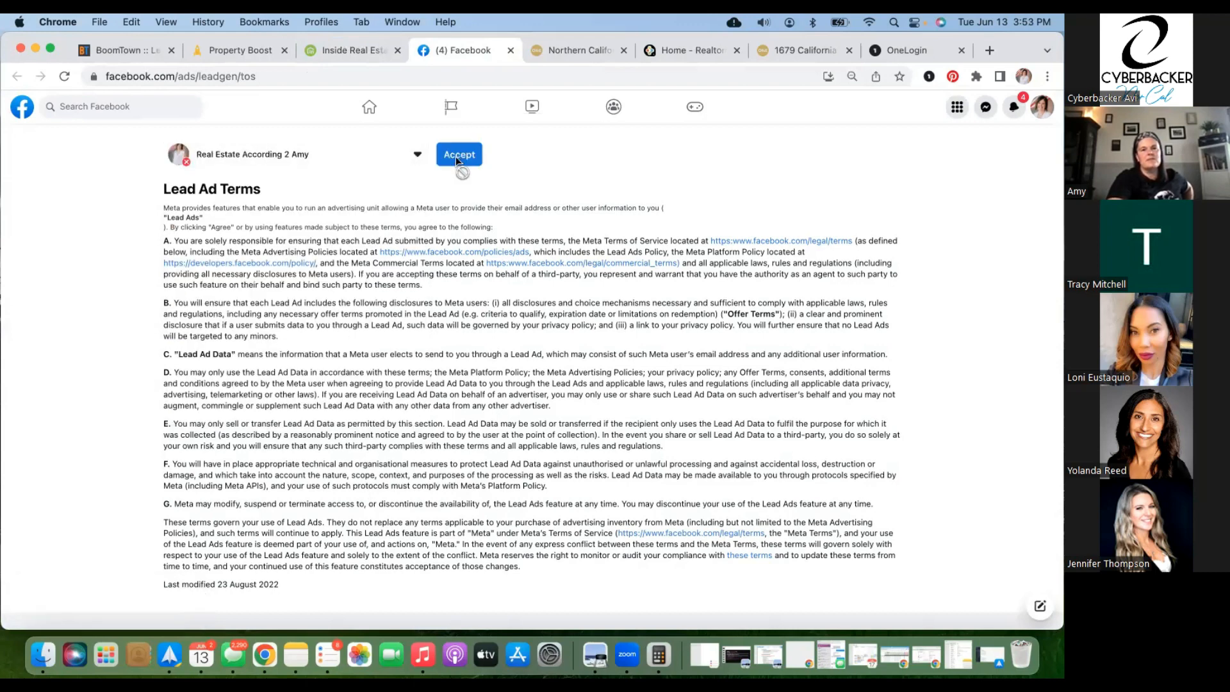
pyautogui.click(455, 156)
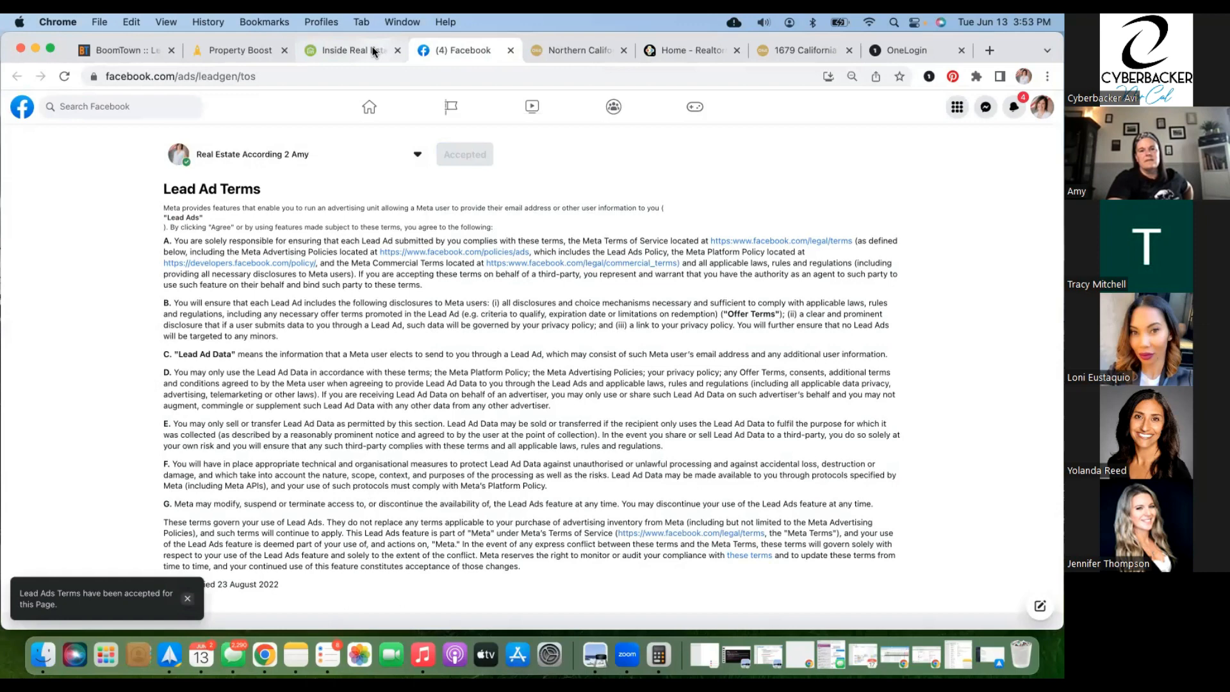
# Refresh the Facebook page link status in Inside Real Estate and return to the list of linked Facebook pages
pyautogui.click(374, 51)
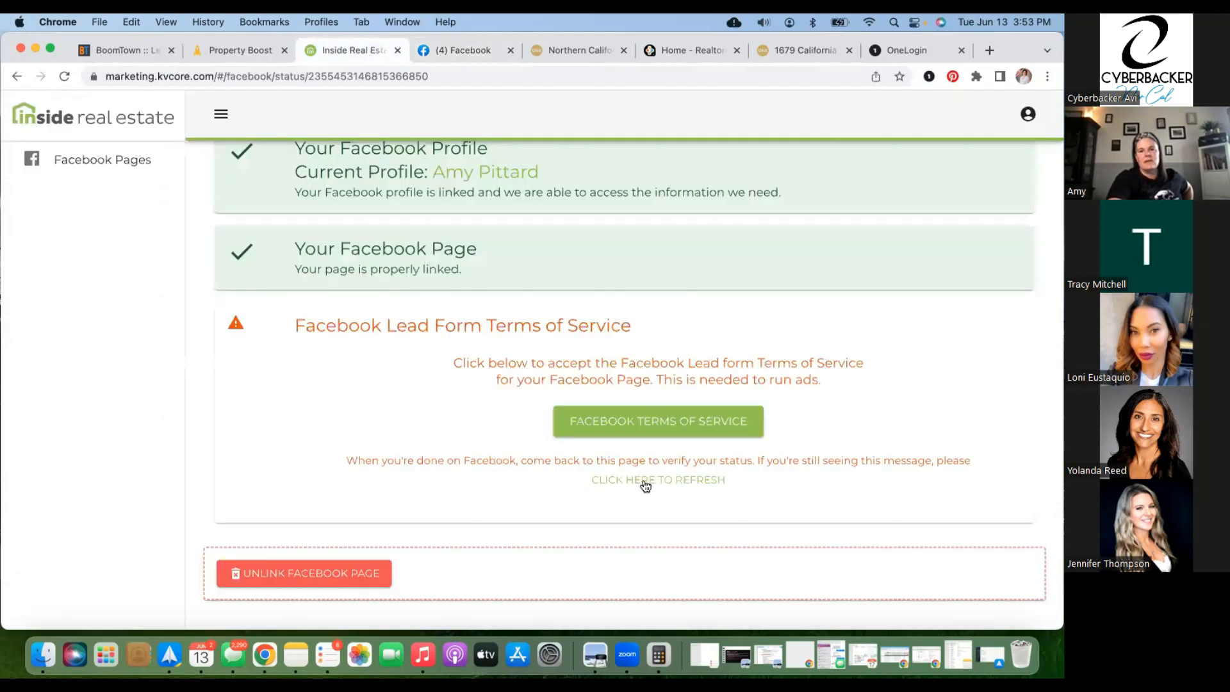
pyautogui.click(647, 481)
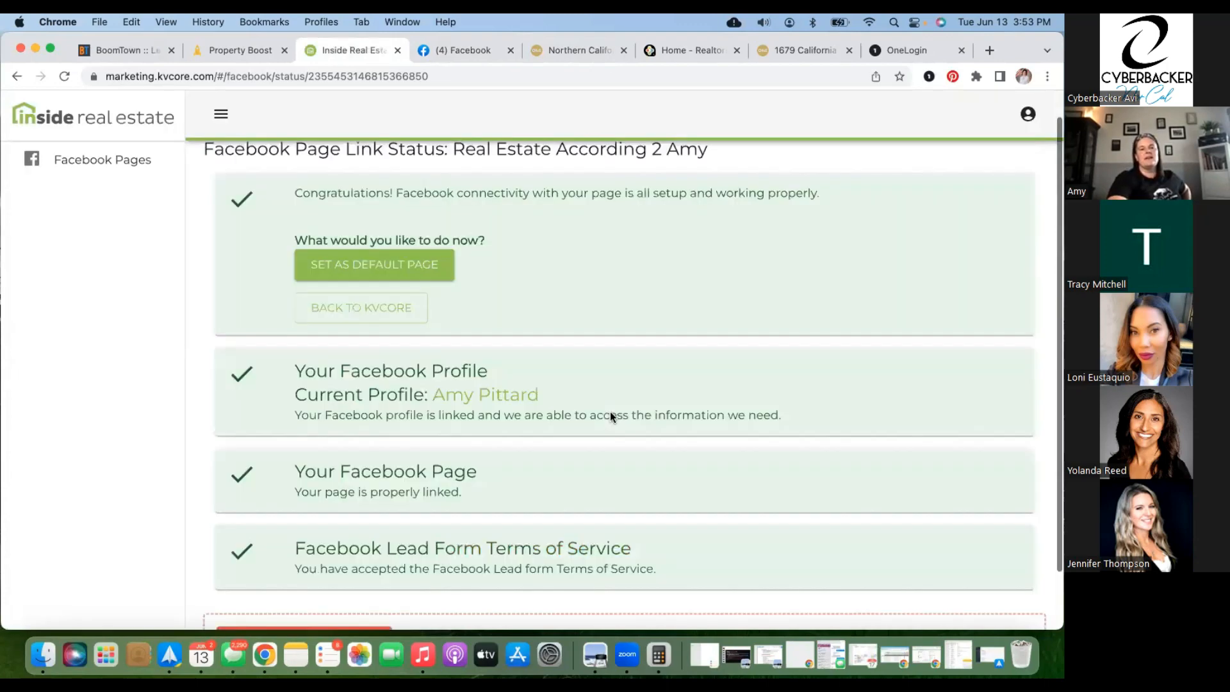
pyautogui.scroll(-2, 605, 402)
pyautogui.scroll(2, 605, 408)
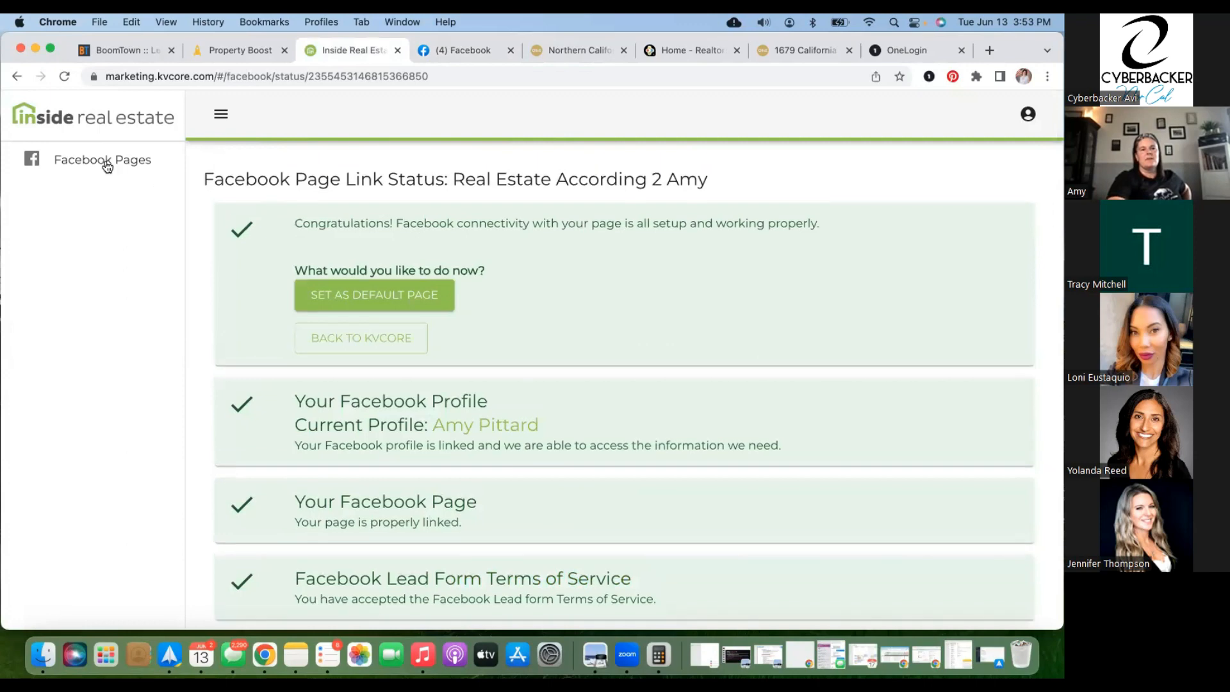
pyautogui.click(106, 164)
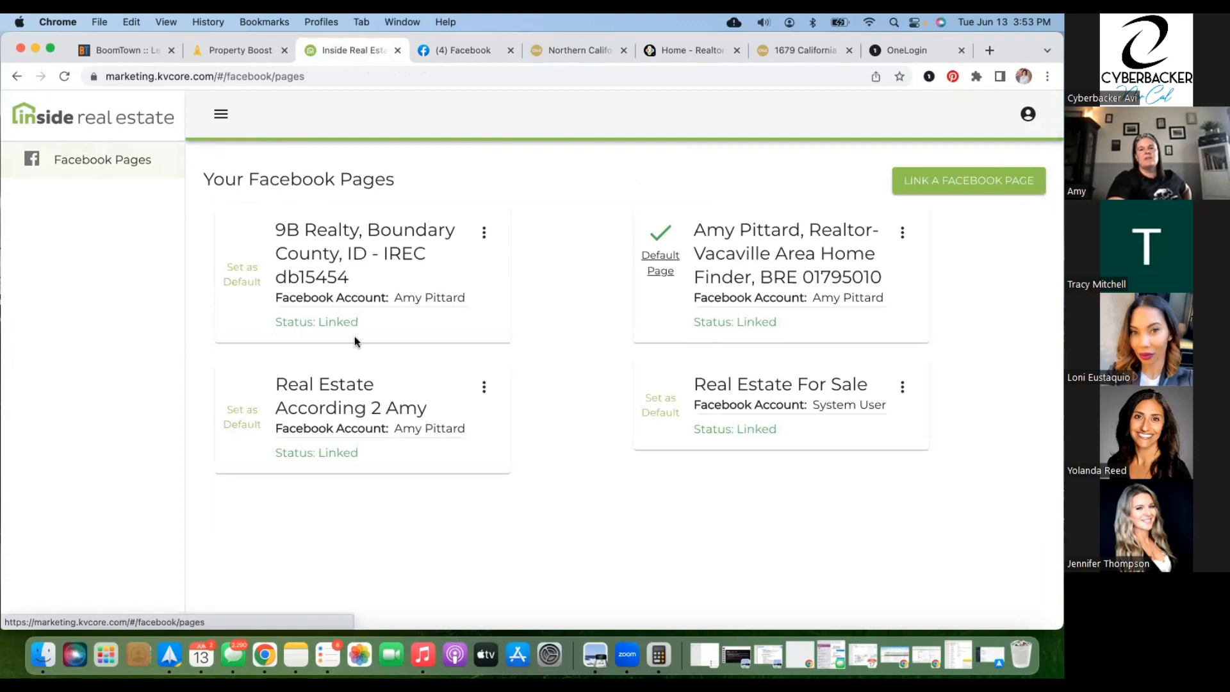
pyautogui.click(221, 115)
# Return to Property Boost, start a boost for the first entry in My Listings, and review its ad preview and pricing plans
pyautogui.click(254, 50)
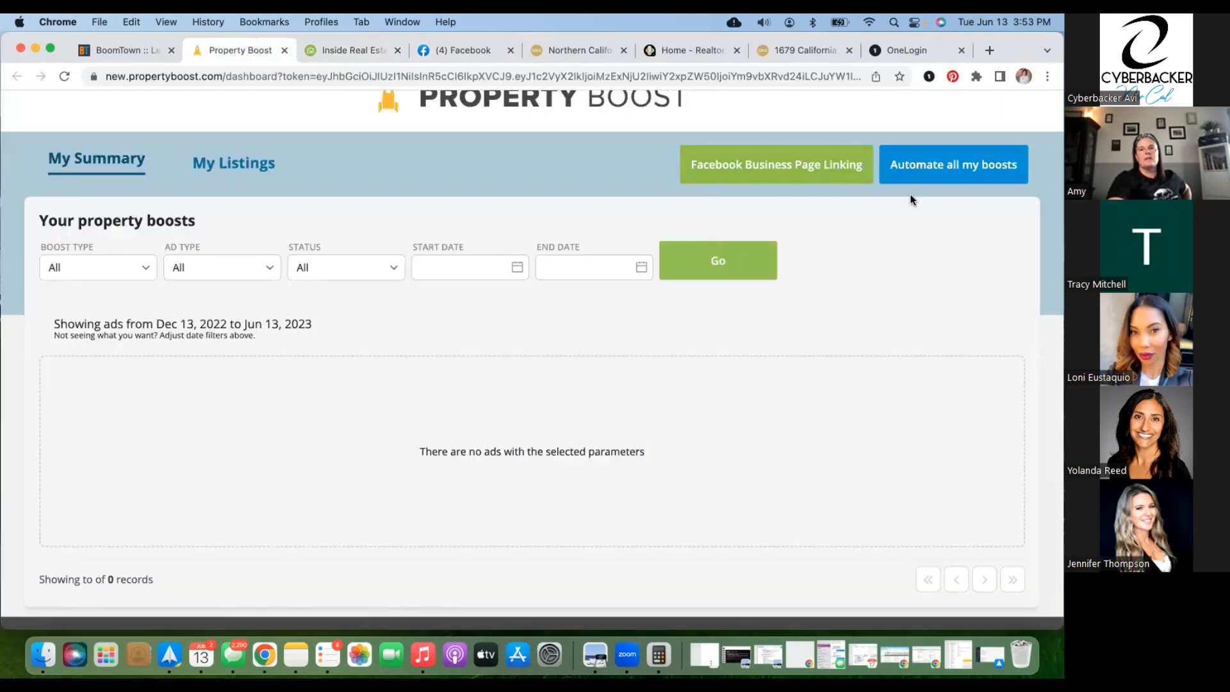
pyautogui.click(239, 162)
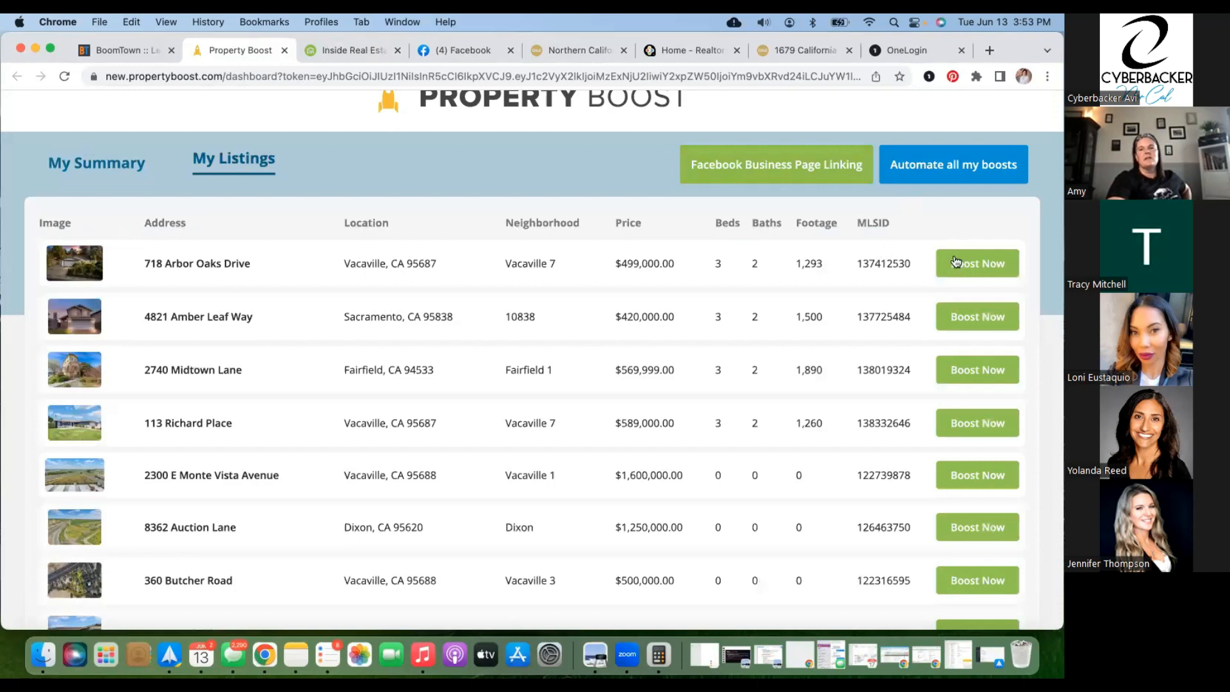
pyautogui.click(971, 269)
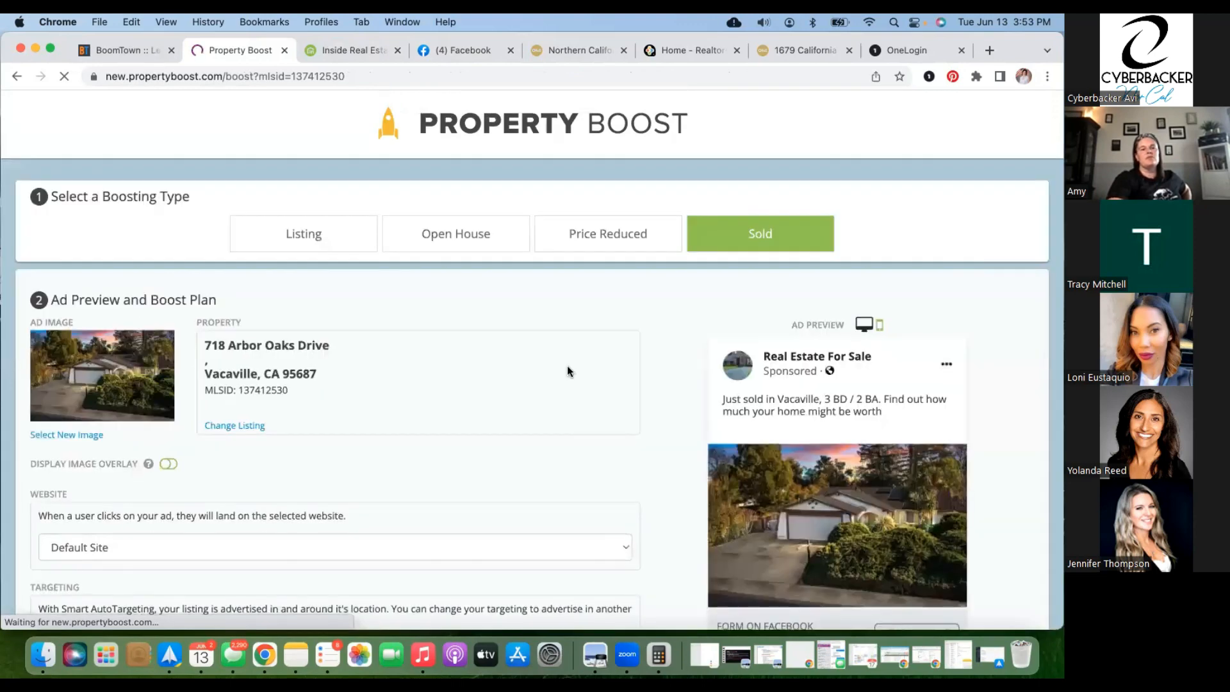
pyautogui.scroll(-5, 351, 576)
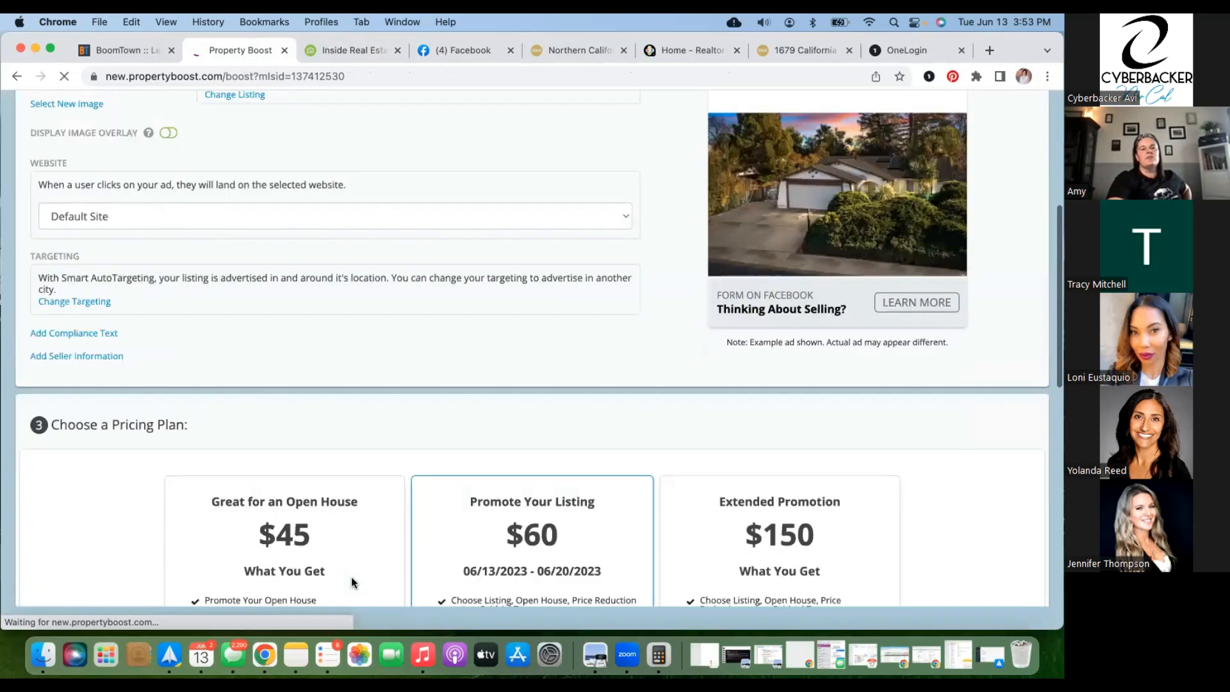
pyautogui.scroll(-3, 355, 563)
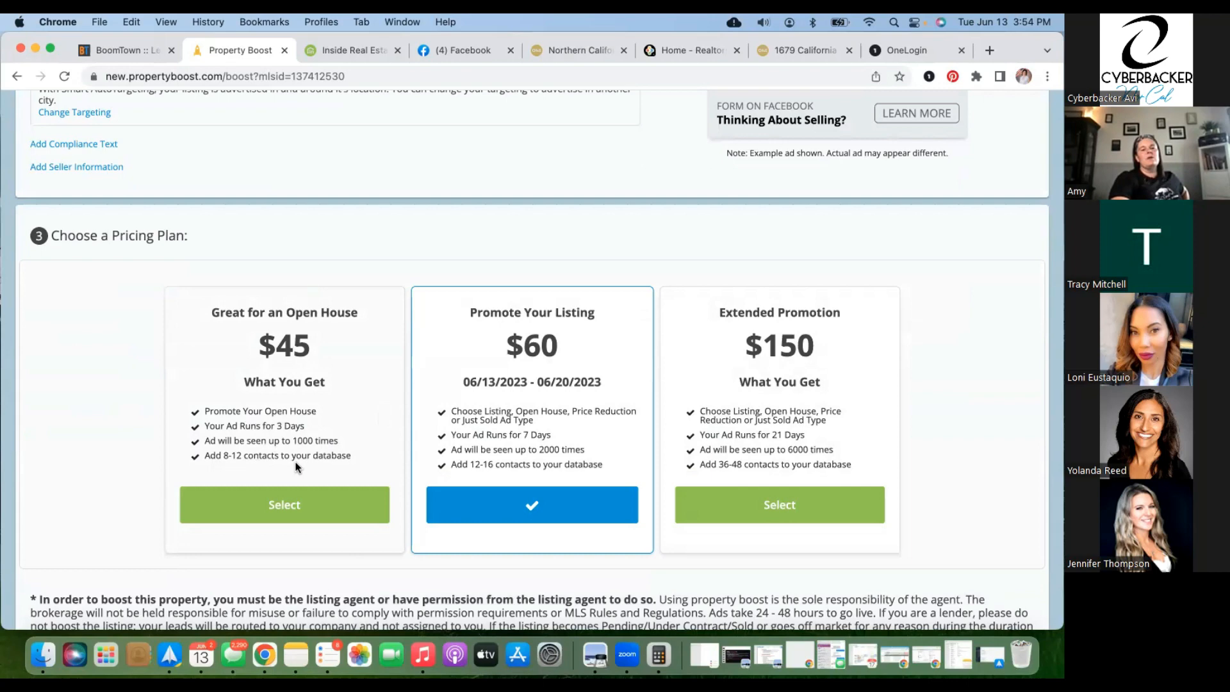
# Choose the $45 "Great for an Open House" pricing plan and look over the billing form for the boost
pyautogui.click(310, 500)
pyautogui.scroll(-10, 310, 500)
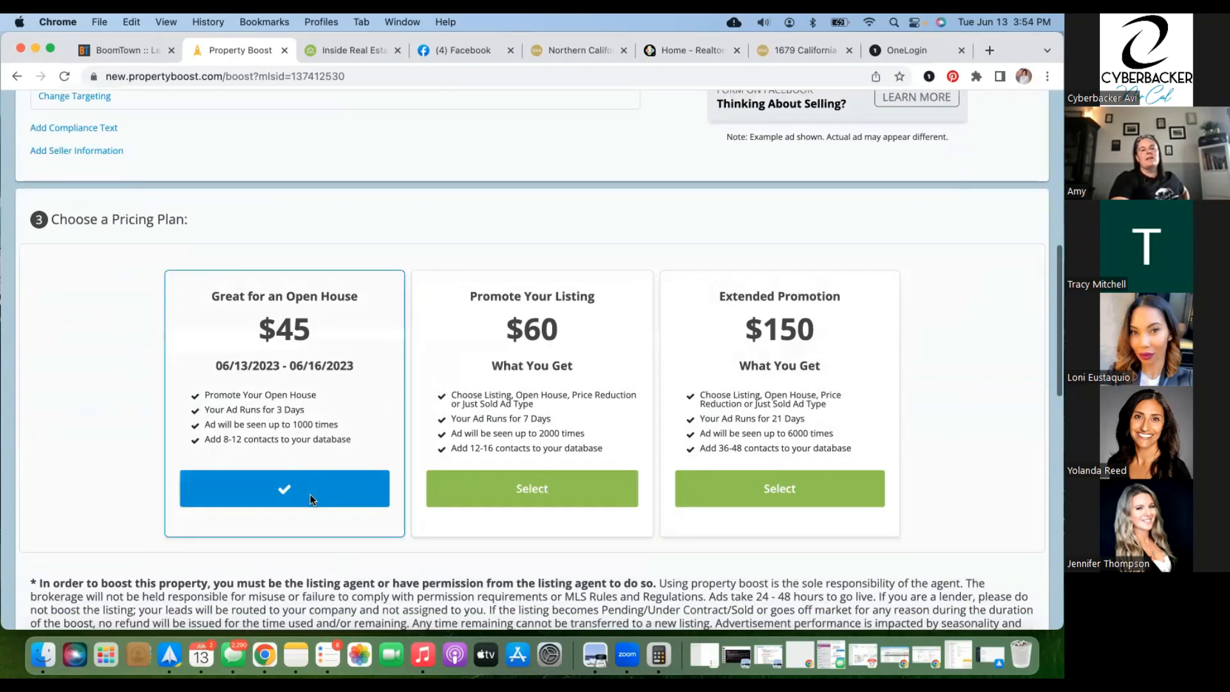
pyautogui.scroll(-10, 310, 495)
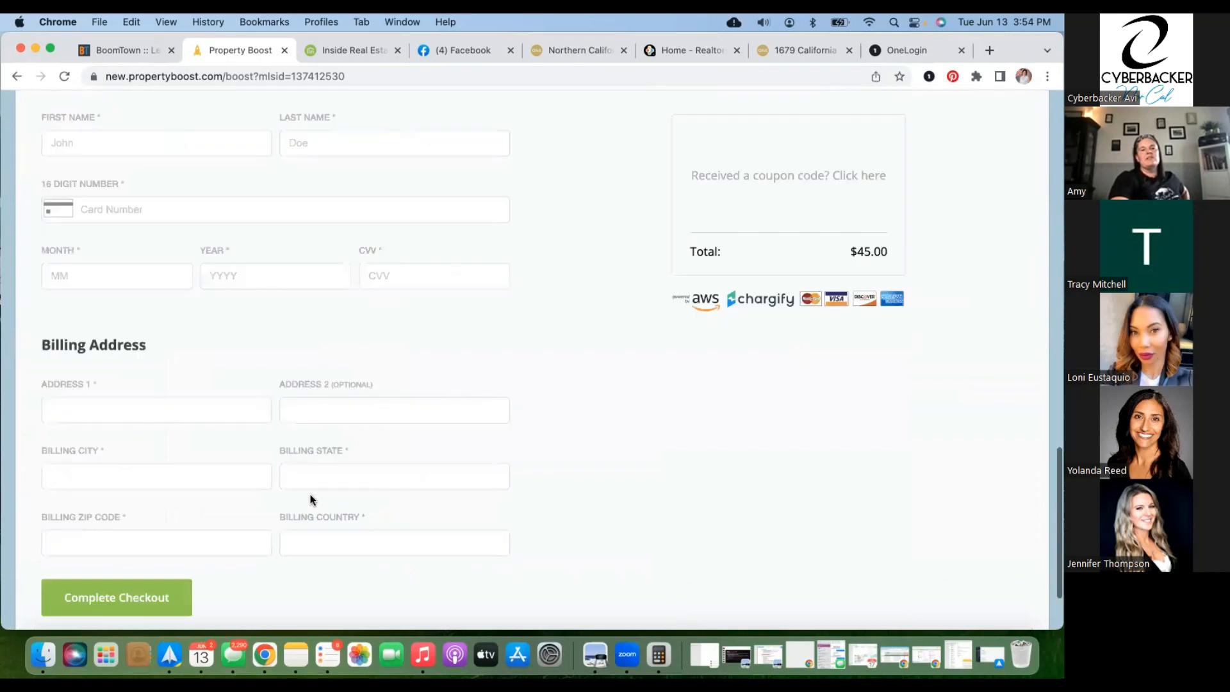
pyautogui.scroll(13, 311, 499)
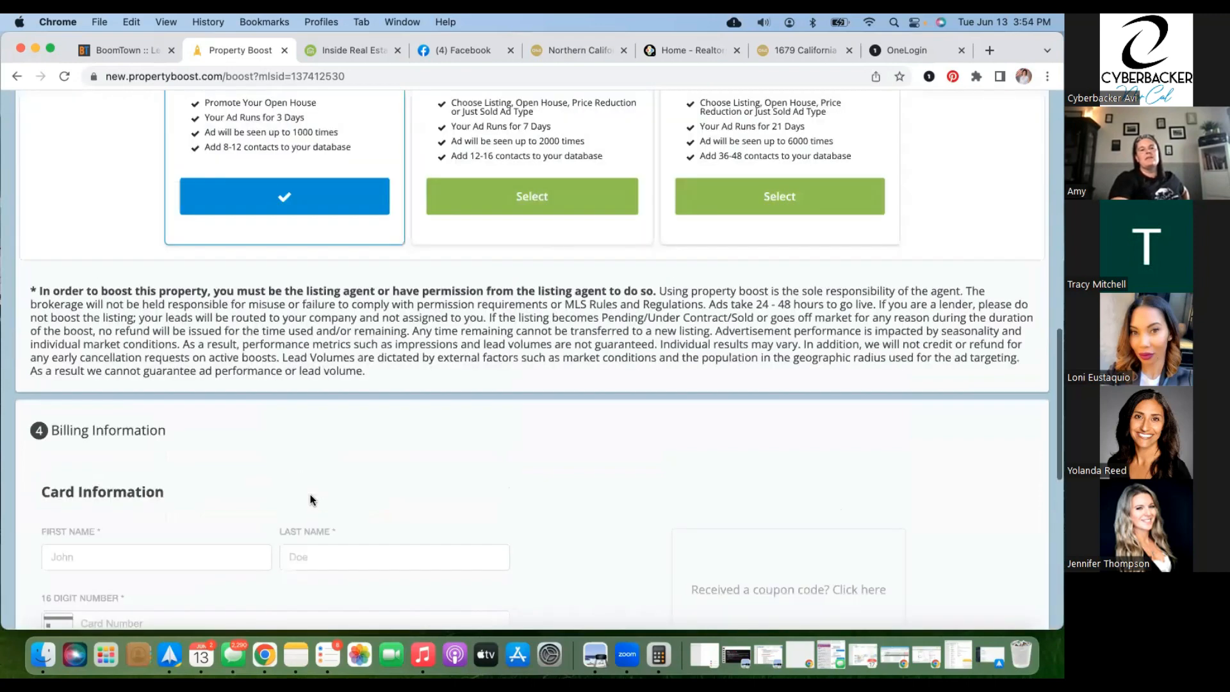
# Set the ad's landing website to the agent's own ROGFox.com site and review the targeting section
pyautogui.scroll(12, 310, 497)
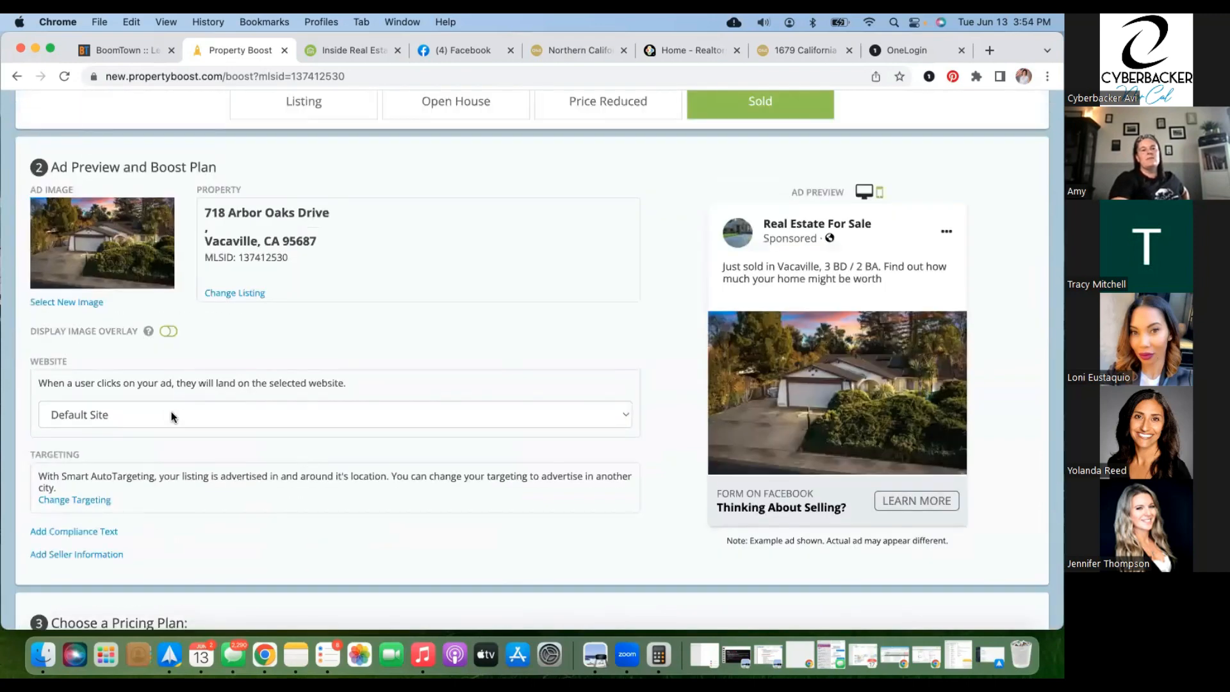
pyautogui.click(171, 416)
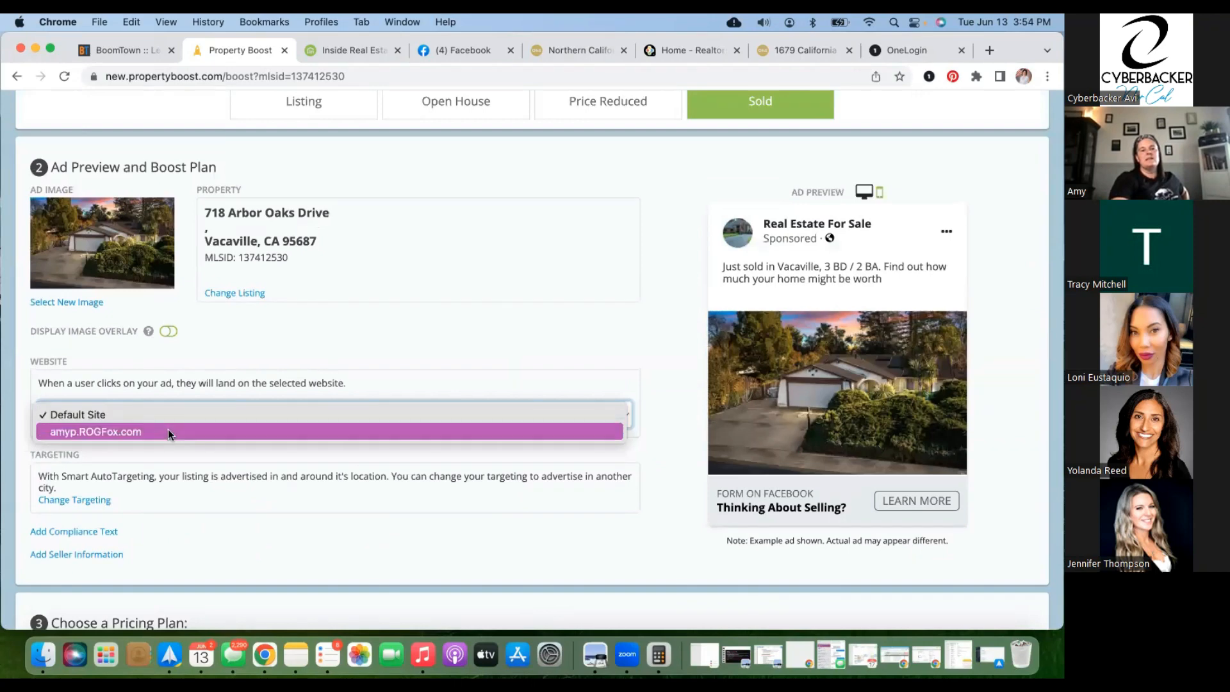
pyautogui.click(168, 431)
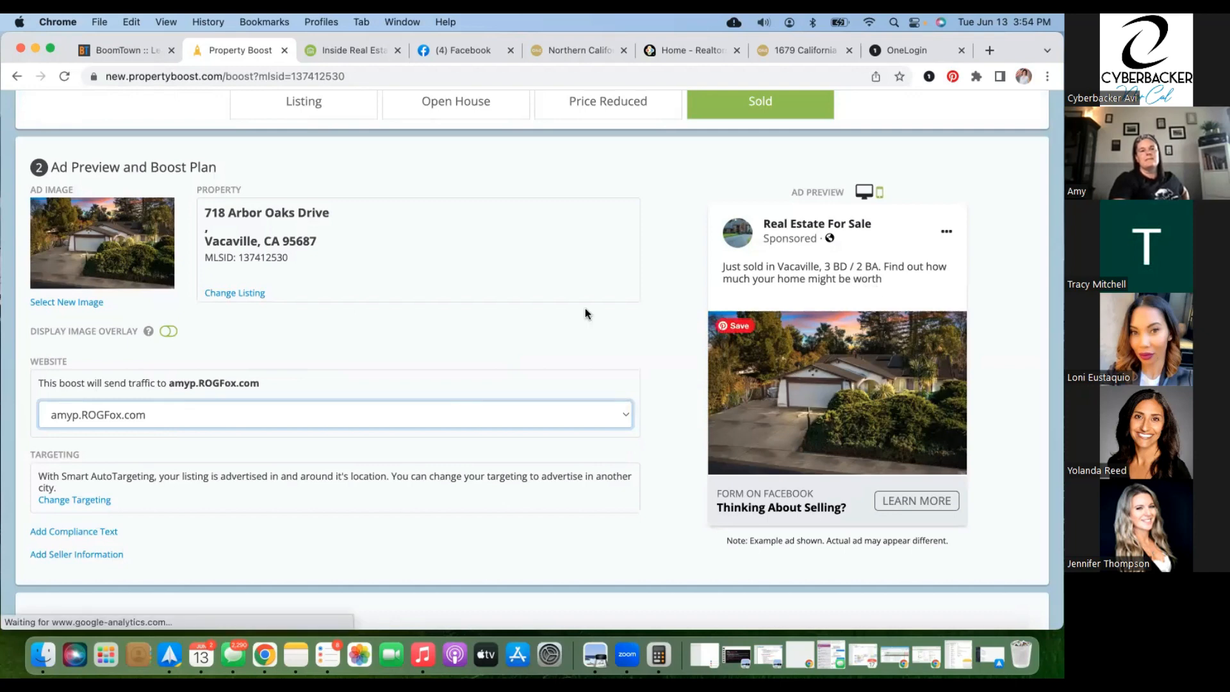
pyautogui.scroll(-1, 585, 314)
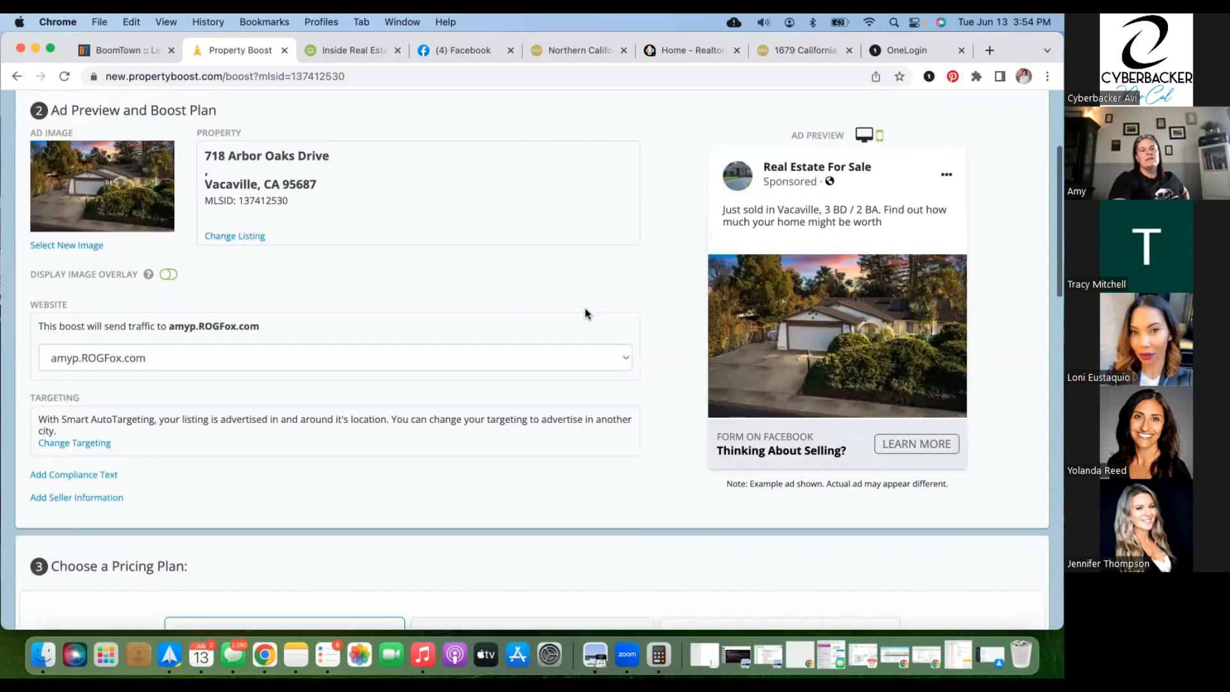
pyautogui.scroll(-1, 586, 314)
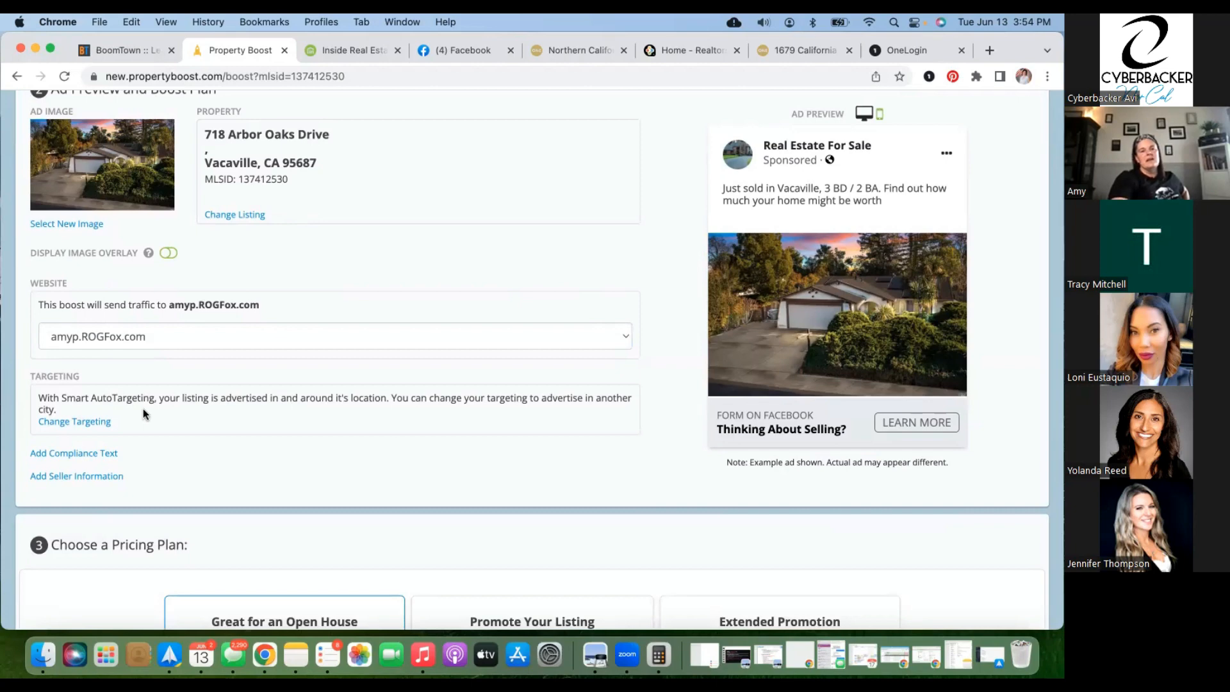
pyautogui.scroll(2, 129, 451)
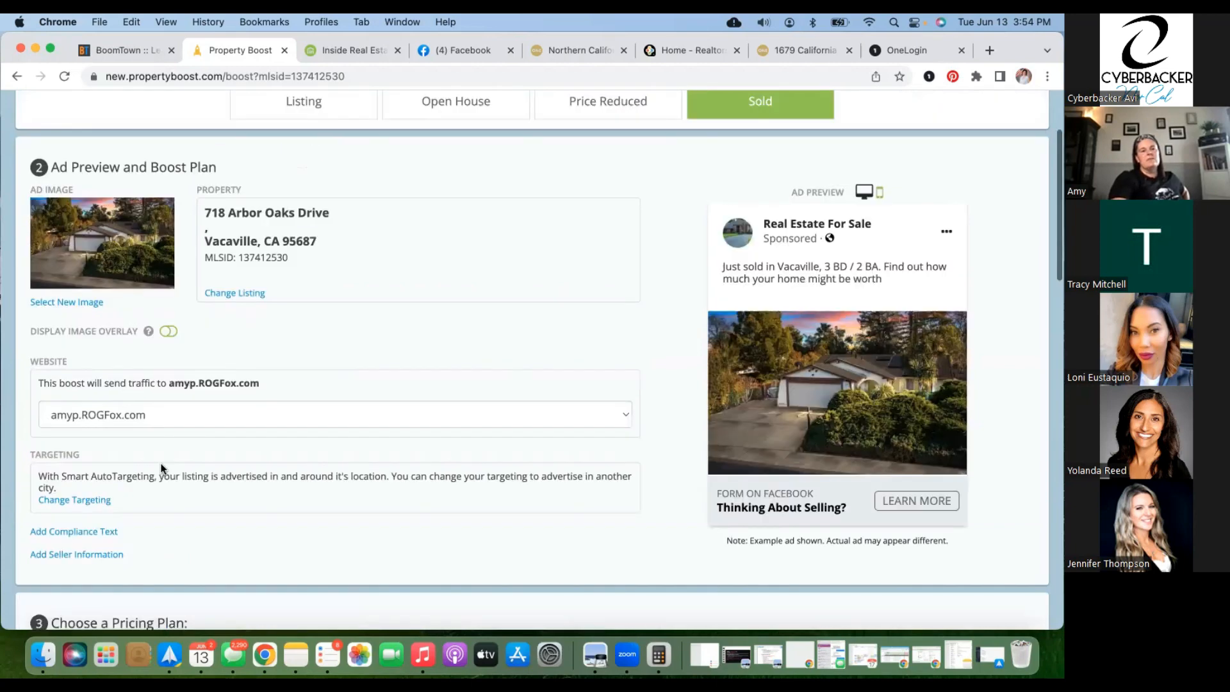
pyautogui.scroll(-3, 161, 468)
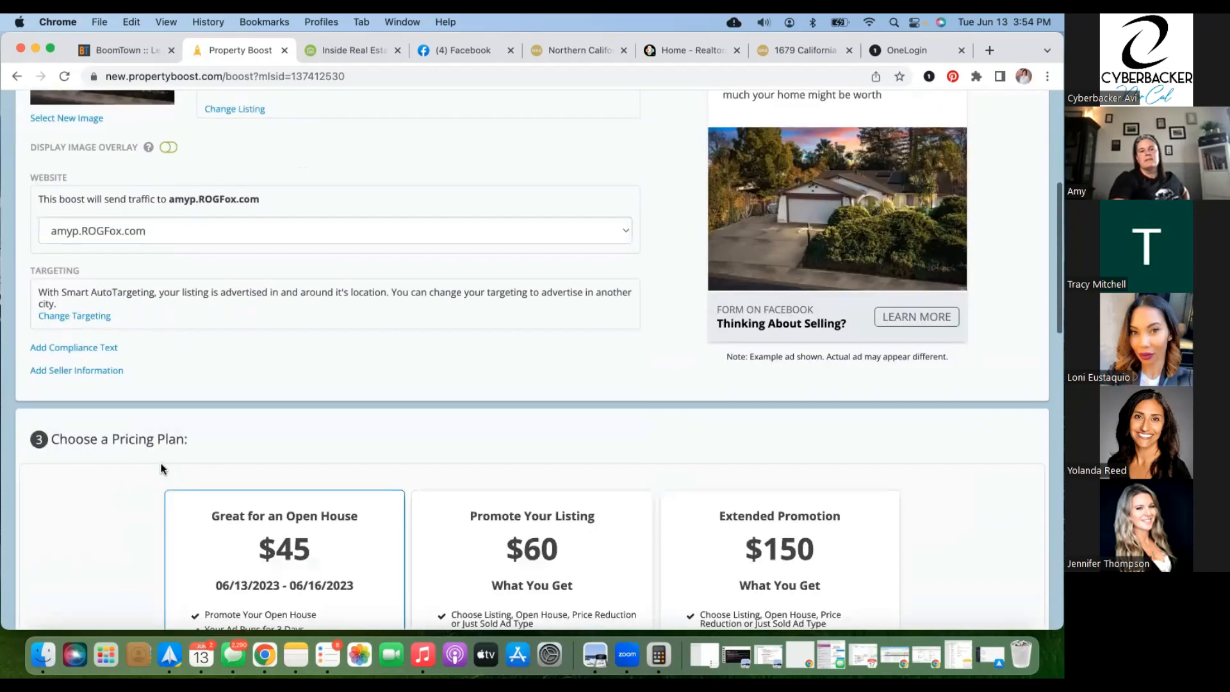
pyautogui.scroll(1, 162, 468)
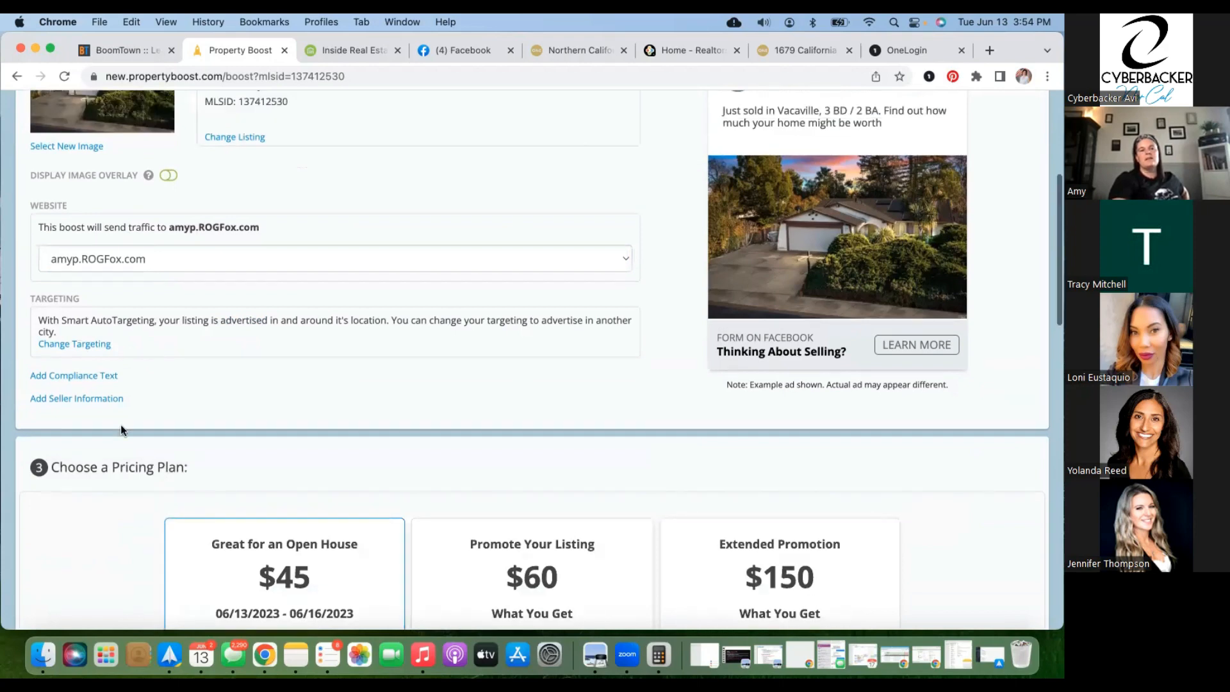
# Add compliance text to the ad containing the agent's full name and check it in the ad preview
pyautogui.scroll(1, 102, 398)
pyautogui.click(104, 395)
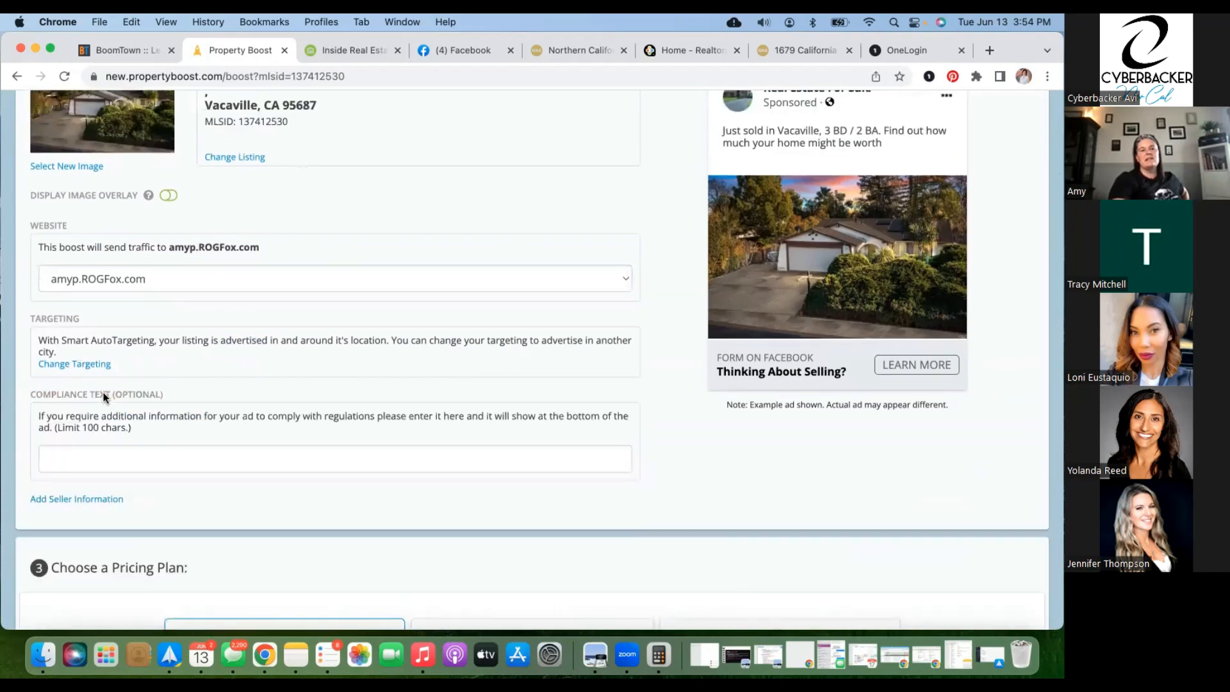
pyautogui.click(99, 461)
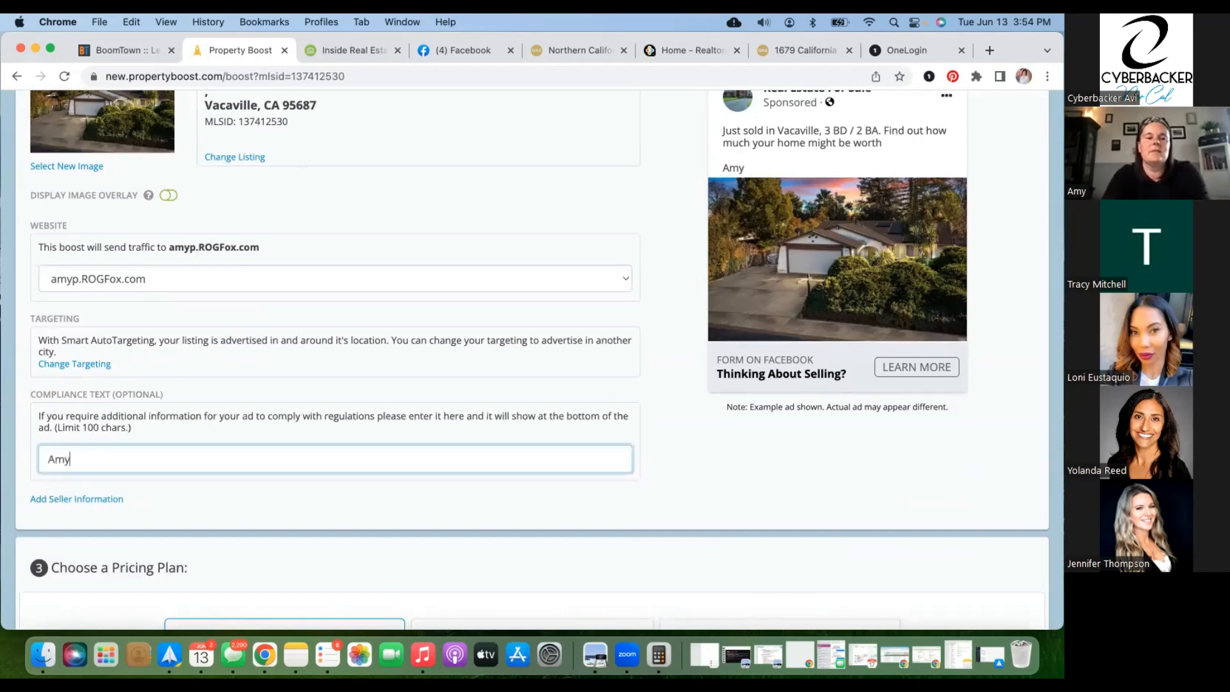
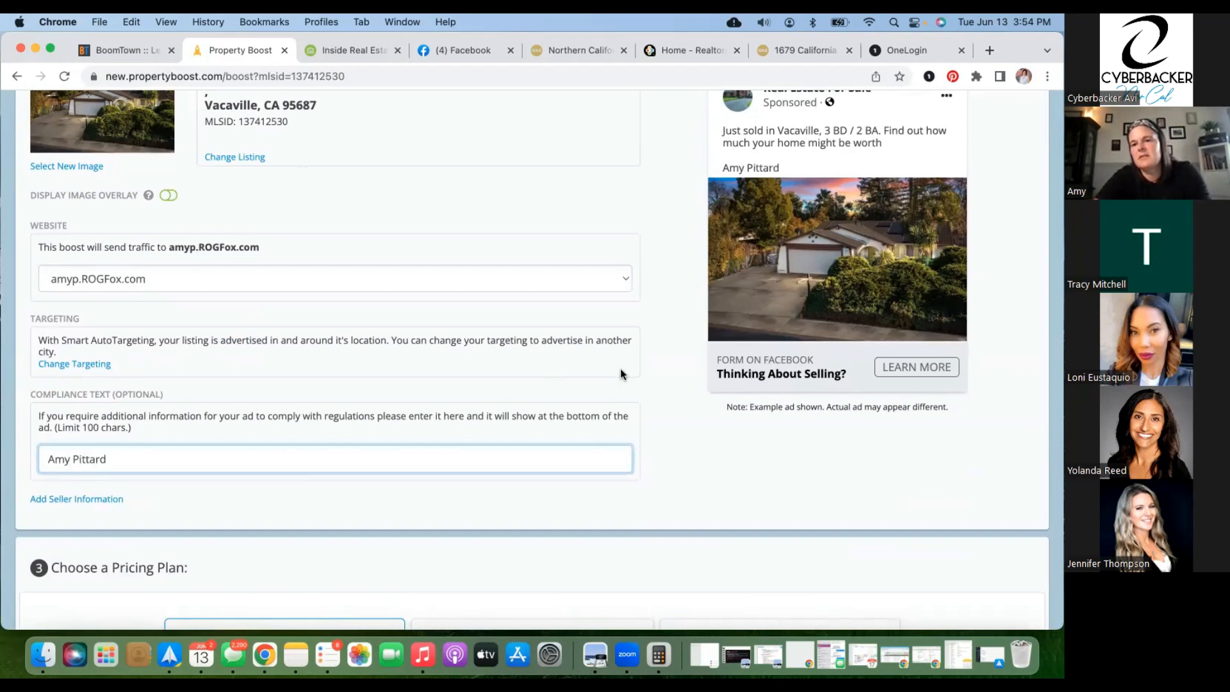
pyautogui.scroll(3, 620, 374)
pyautogui.scroll(-1, 809, 187)
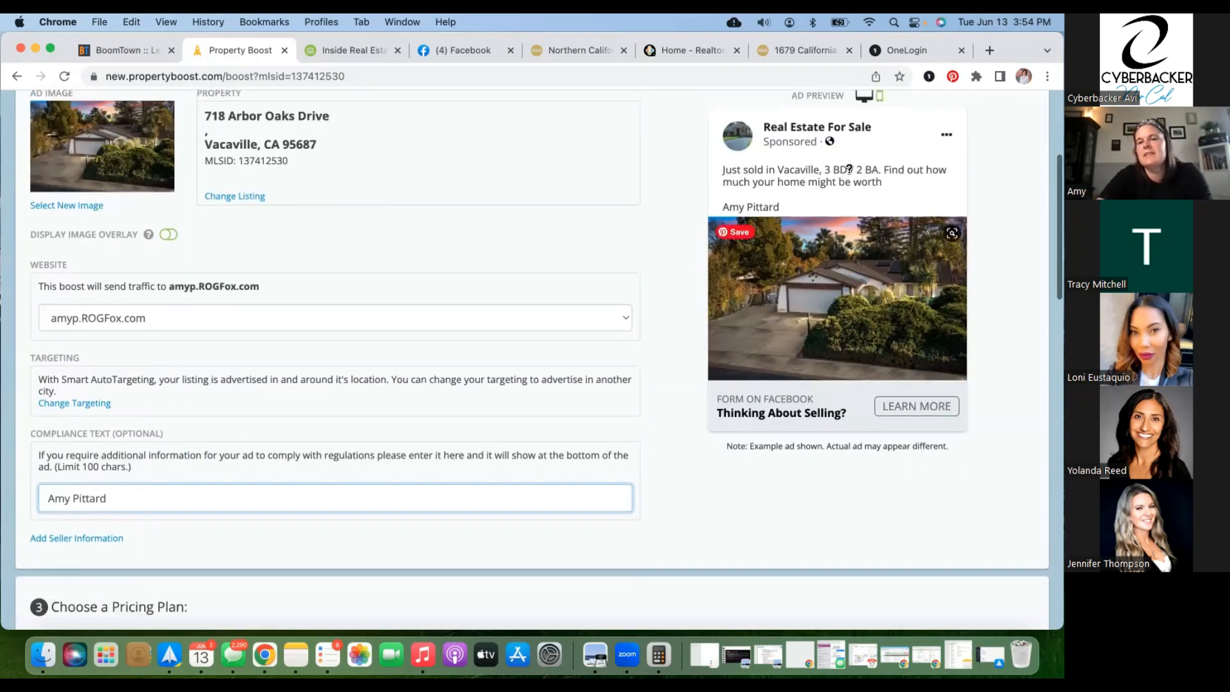
# Extend the compliance text with "dre", the agent's license number and the brokerage name "ROGFox"
pyautogui.click(206, 483)
pyautogui.click(143, 496)
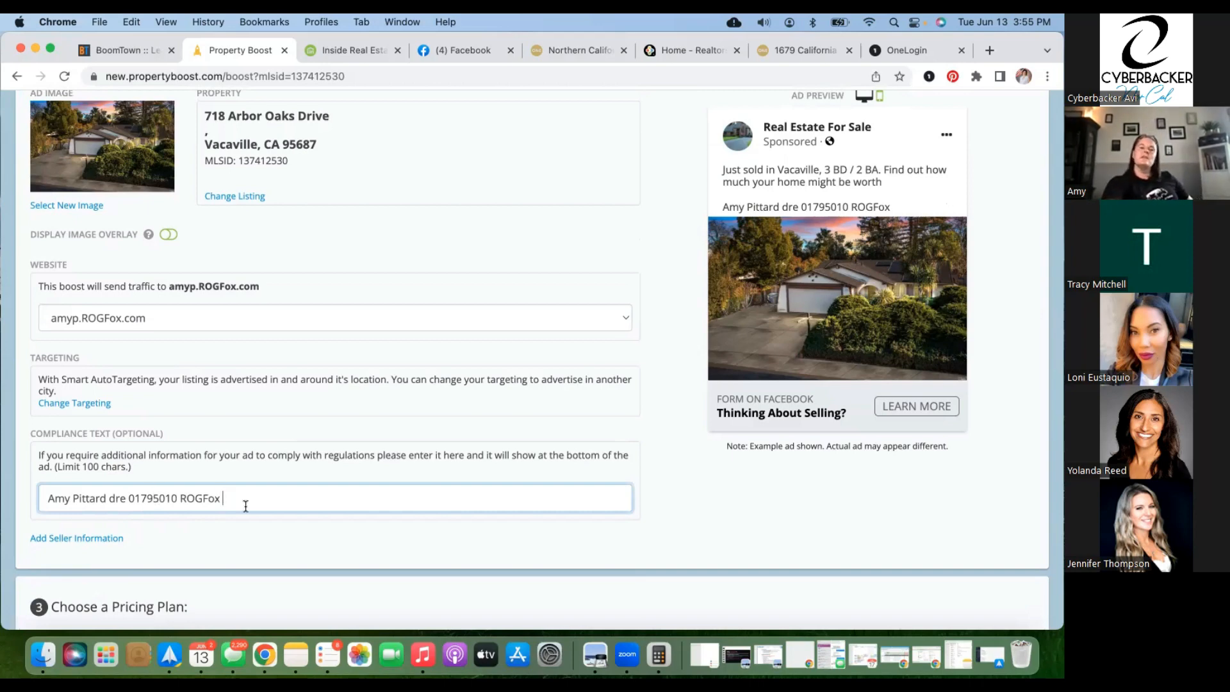
# Review the ad preview with its compliance text and compare the three pricing plans
pyautogui.scroll(3, 553, 439)
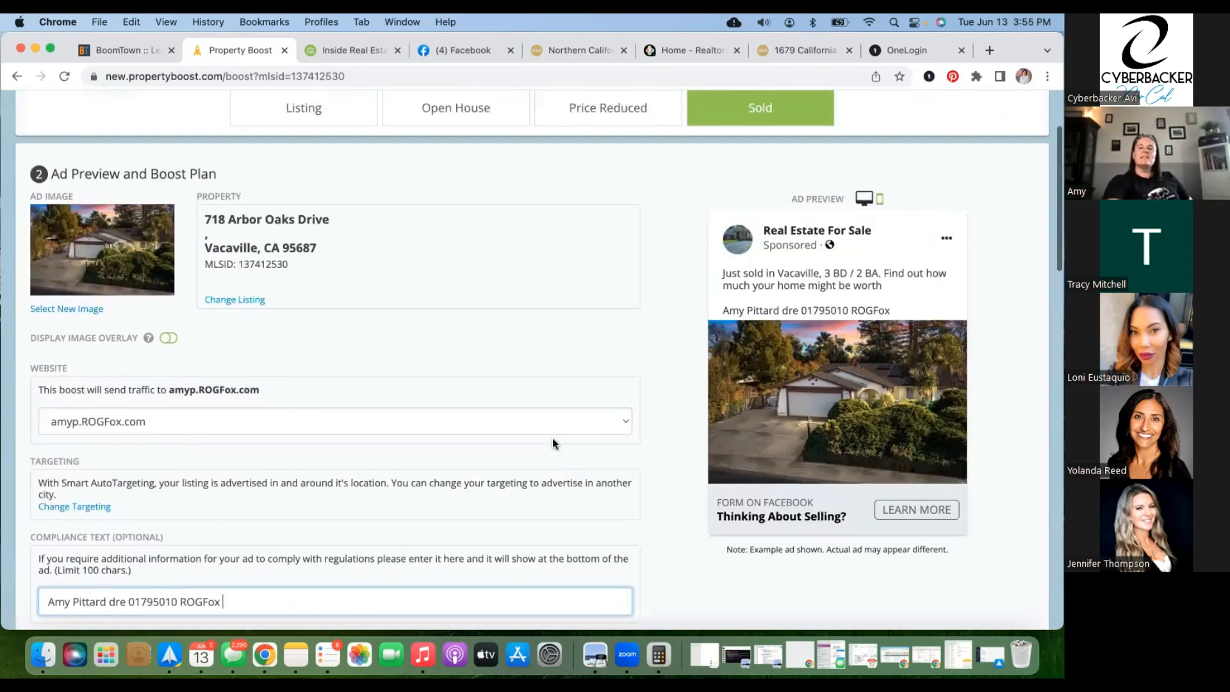
pyautogui.scroll(-3, 553, 437)
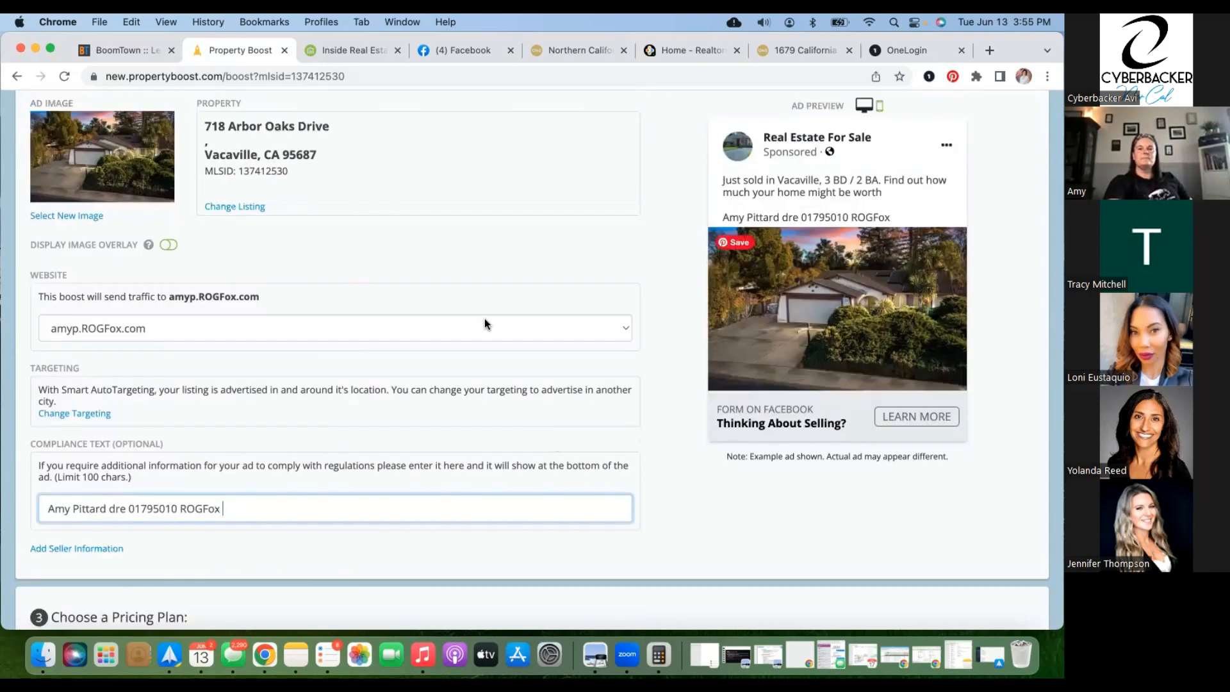
pyautogui.scroll(-1, 485, 318)
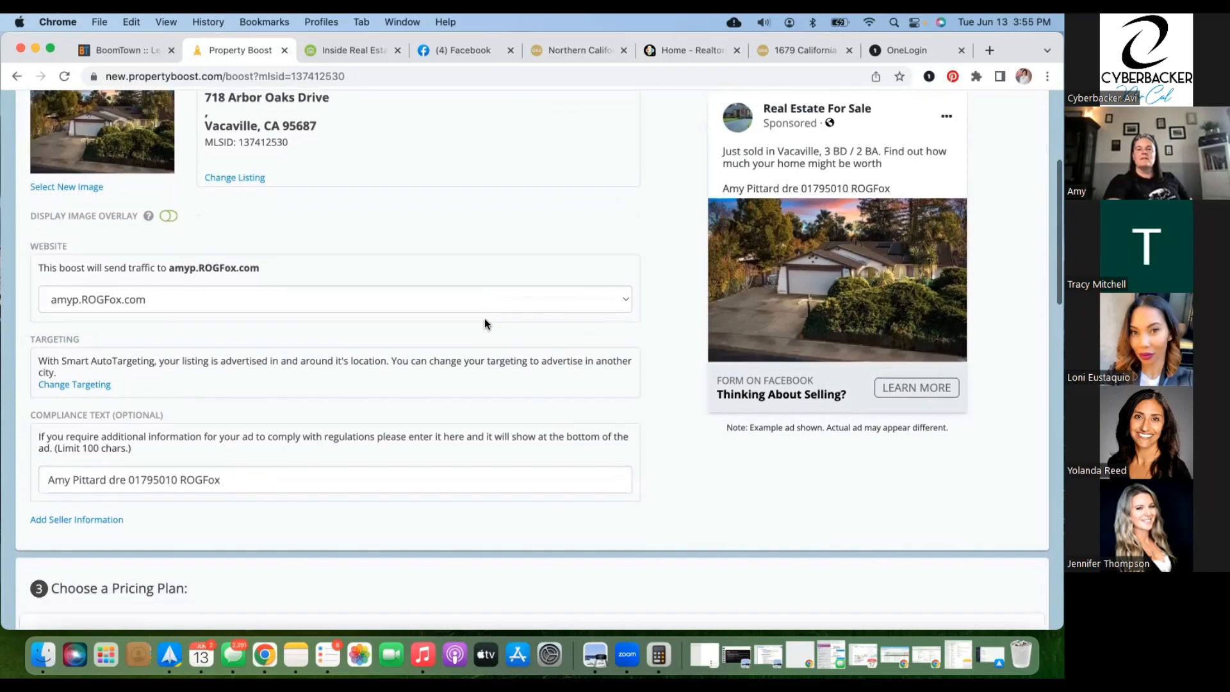
pyautogui.scroll(-10, 484, 318)
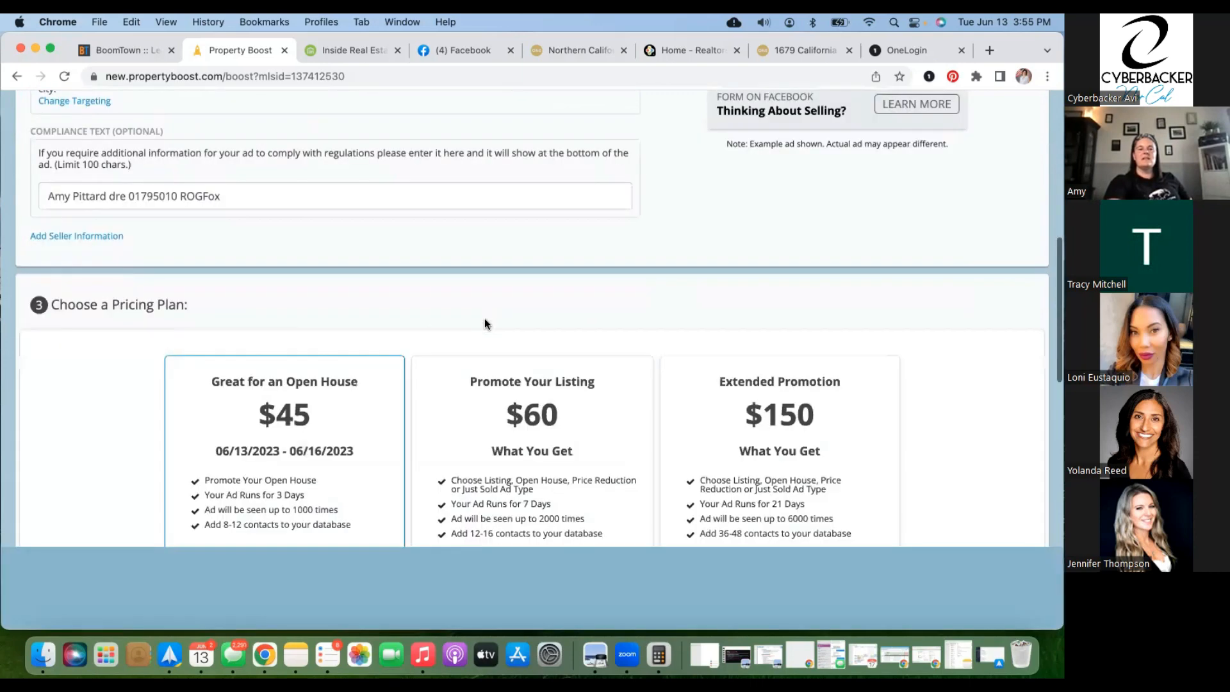
pyautogui.scroll(-3, 356, 369)
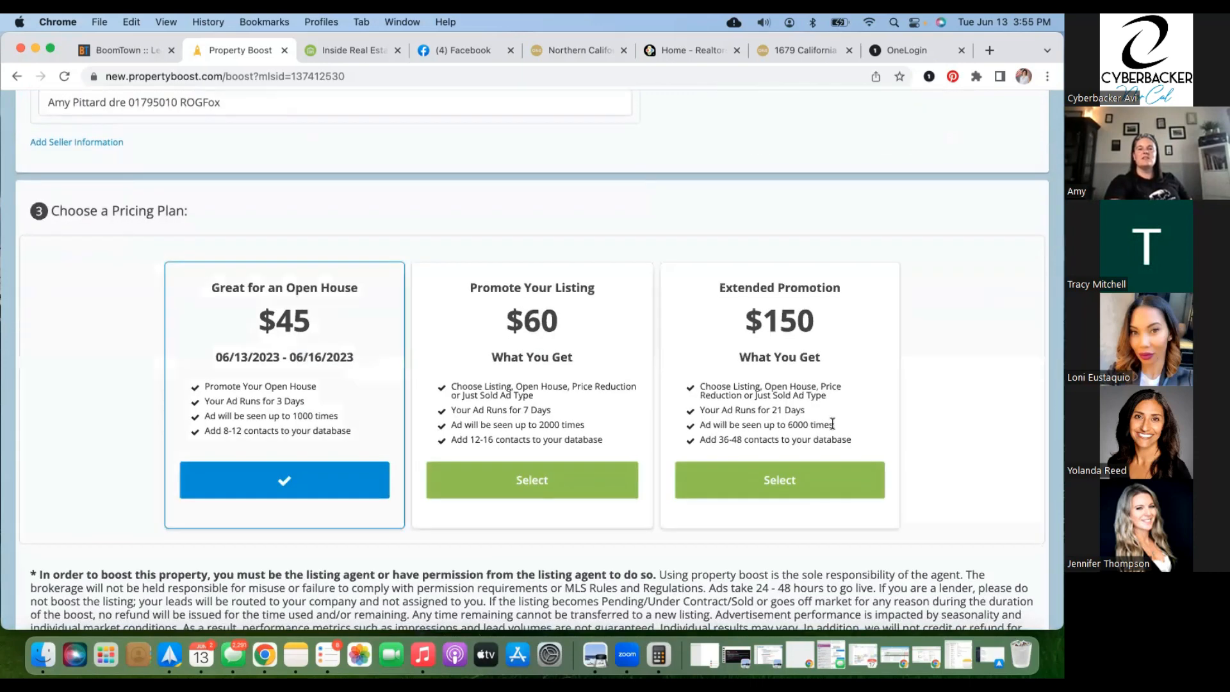
pyautogui.scroll(1, 692, 308)
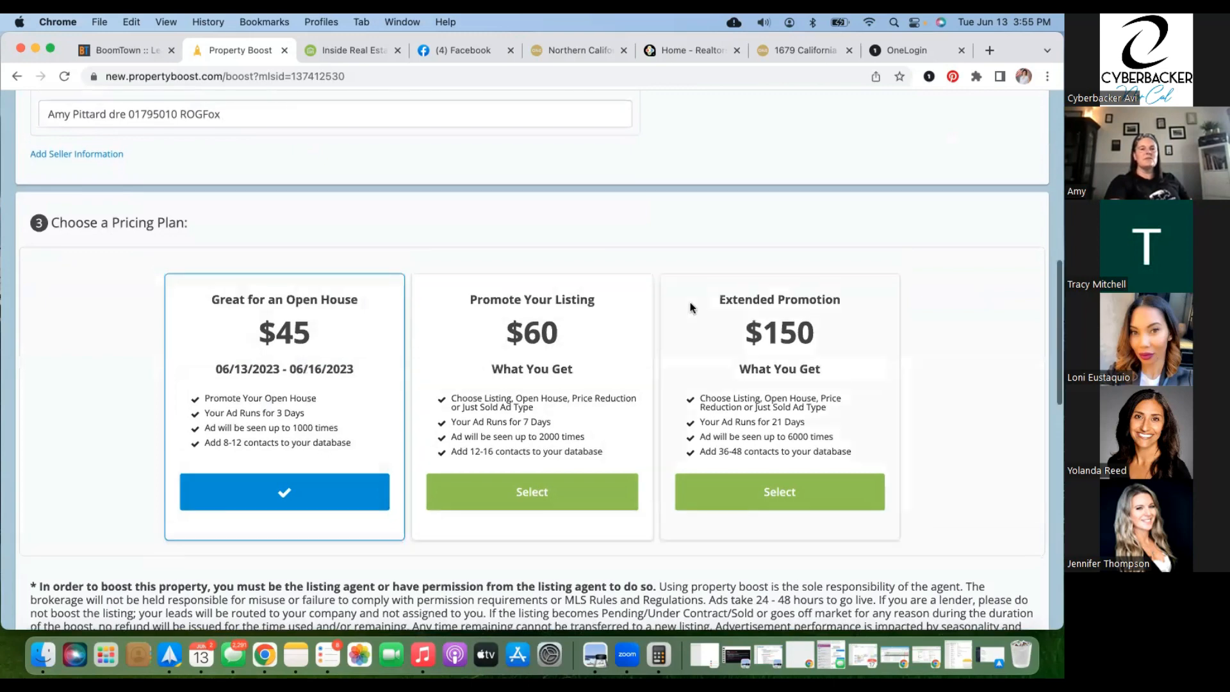
pyautogui.scroll(20, 686, 307)
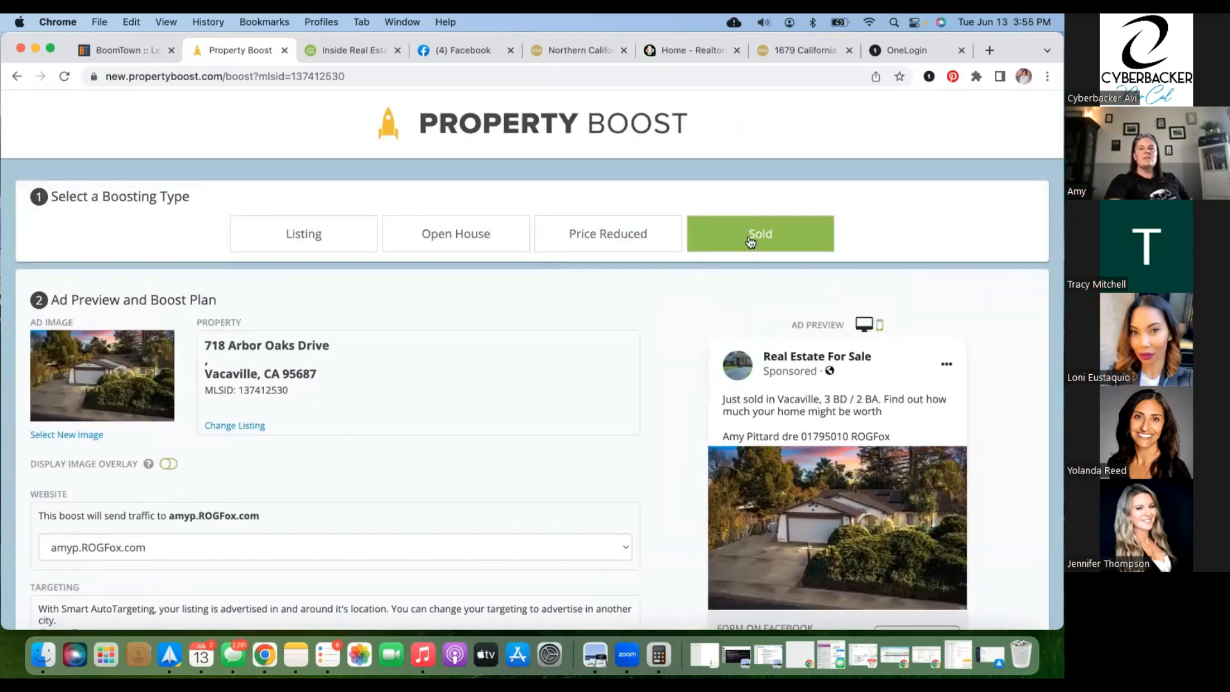
# Preview the ad as a Listing boost, and set the boosting type to Open House
pyautogui.click(314, 235)
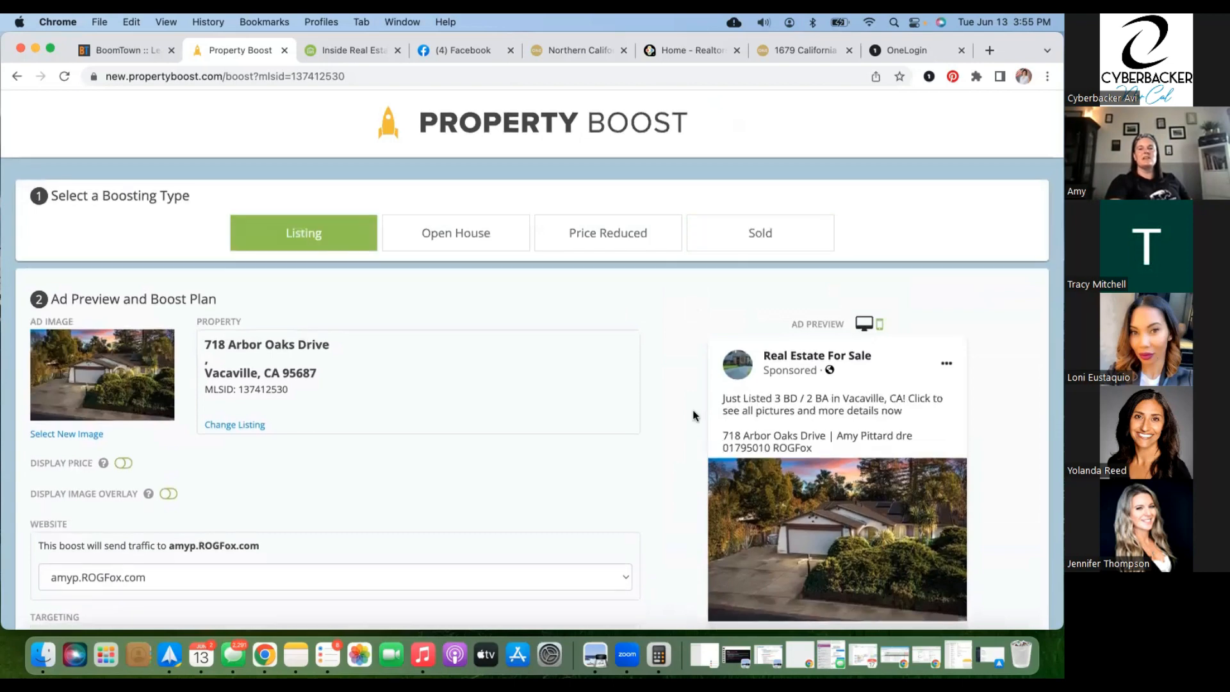
pyautogui.scroll(-1, 761, 390)
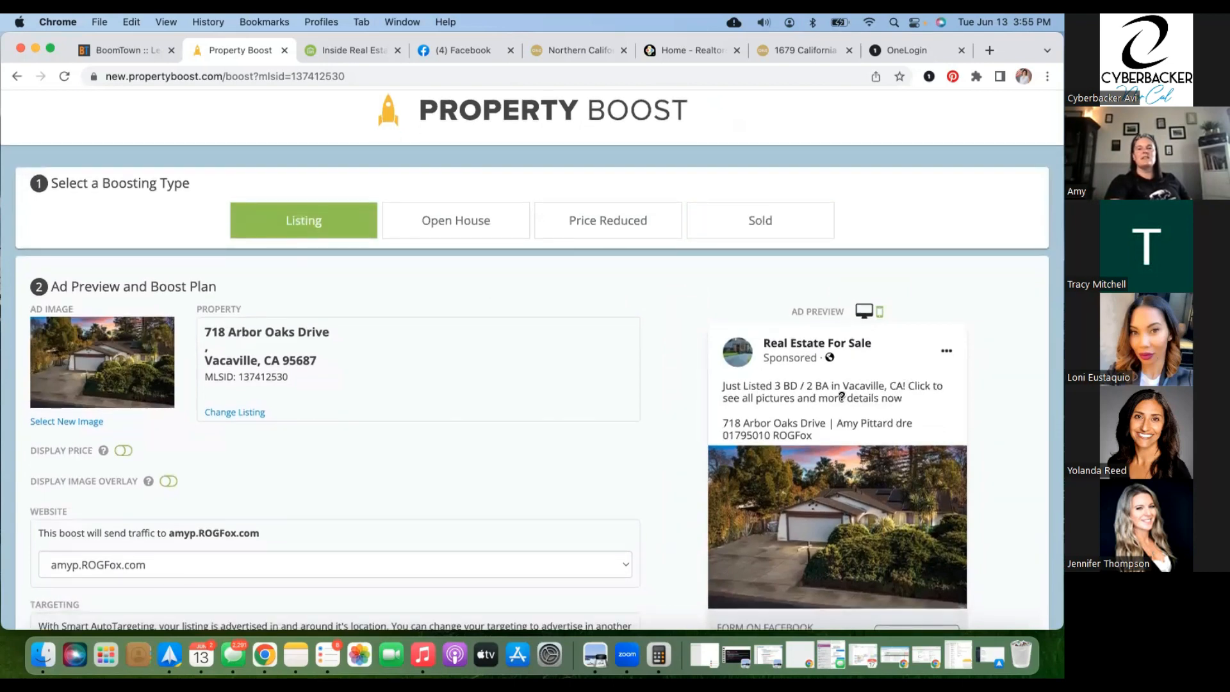
pyautogui.click(447, 222)
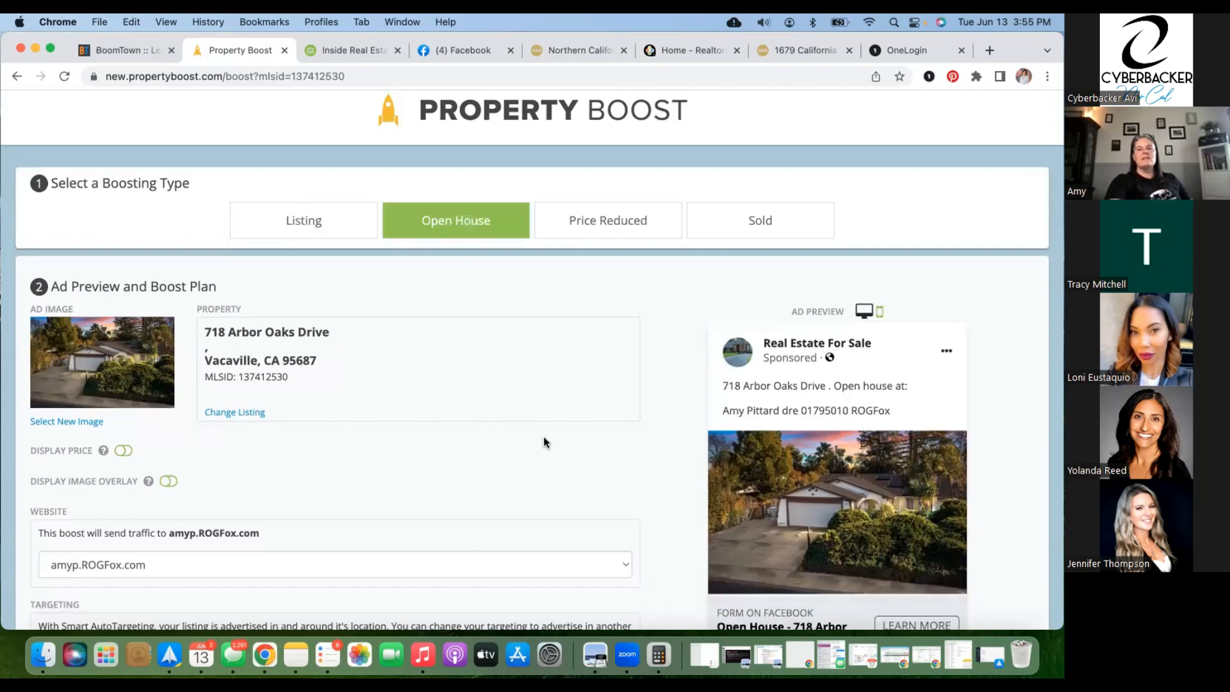
# Turn on the price display for the open house ad and check the ad preview
pyautogui.scroll(-3, 303, 484)
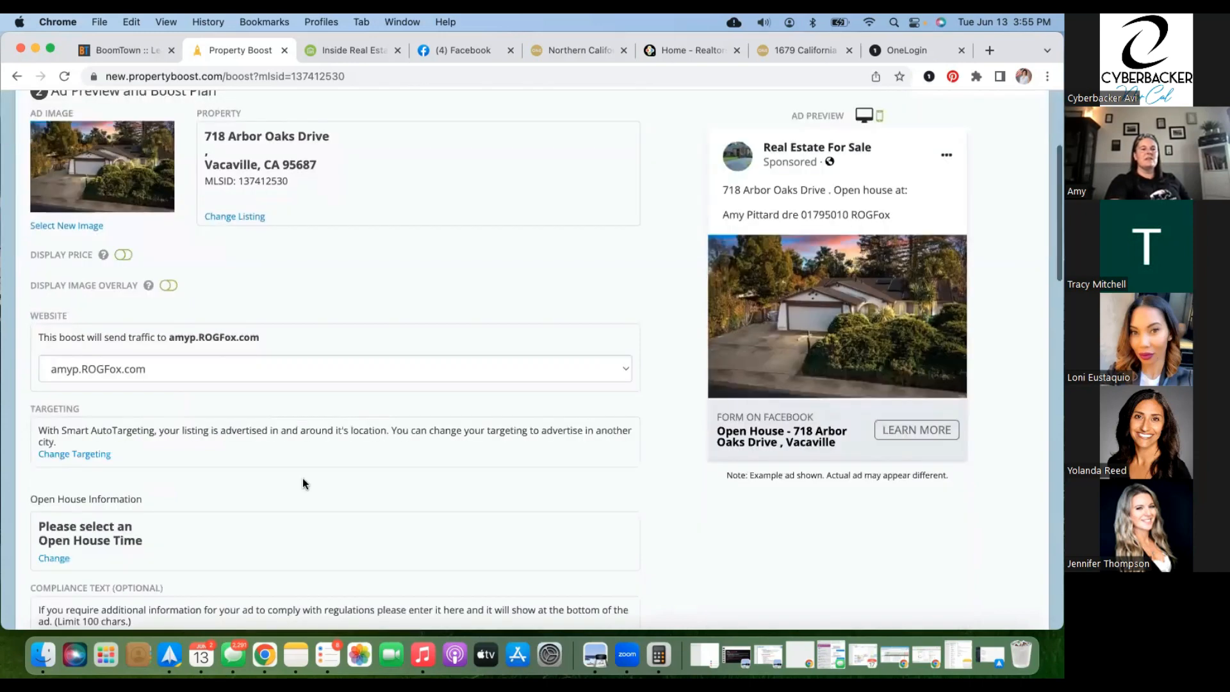
pyautogui.scroll(-1, 302, 478)
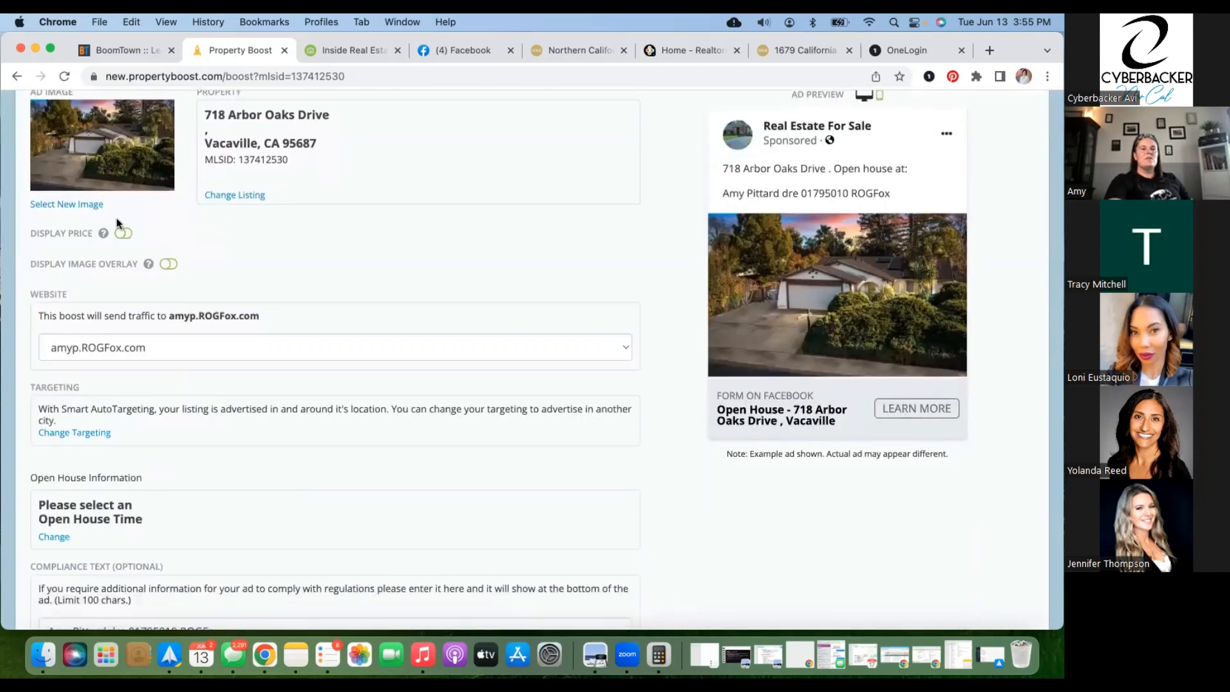
pyautogui.click(121, 236)
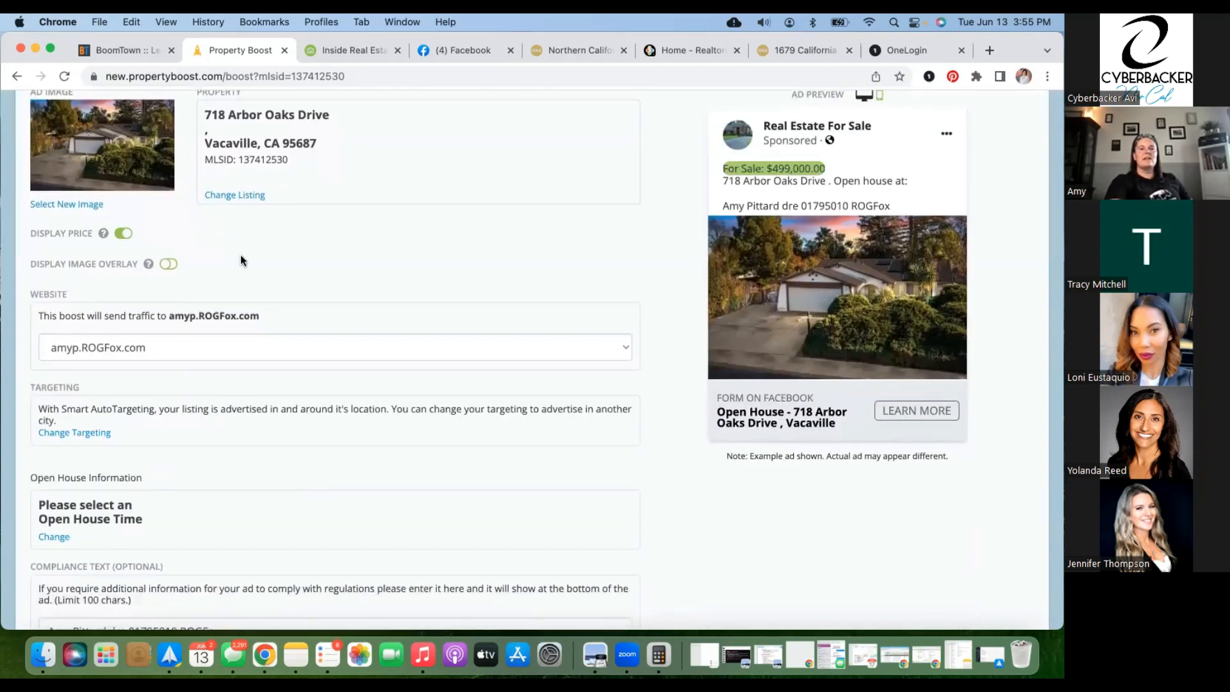
pyautogui.scroll(2, 236, 289)
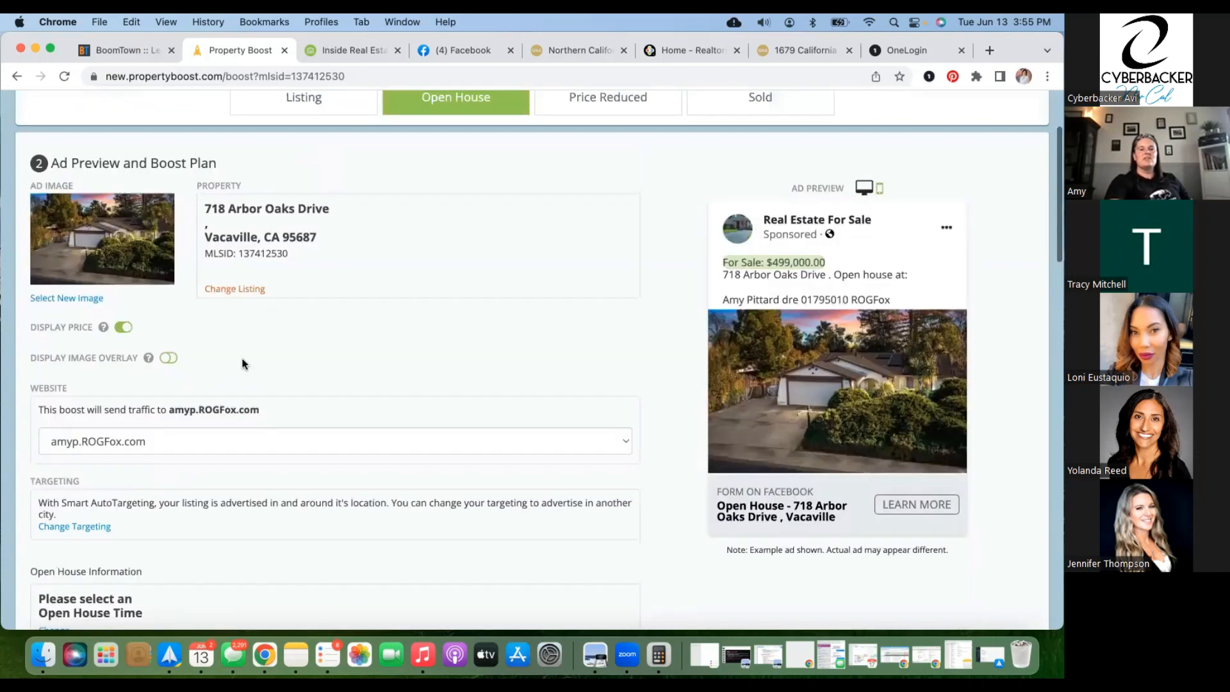
# Set the open house time to June 16, 2023, from 5:30 PM to 7:30 PM, and submit it
pyautogui.scroll(-4, 234, 363)
pyautogui.scroll(-1, 94, 352)
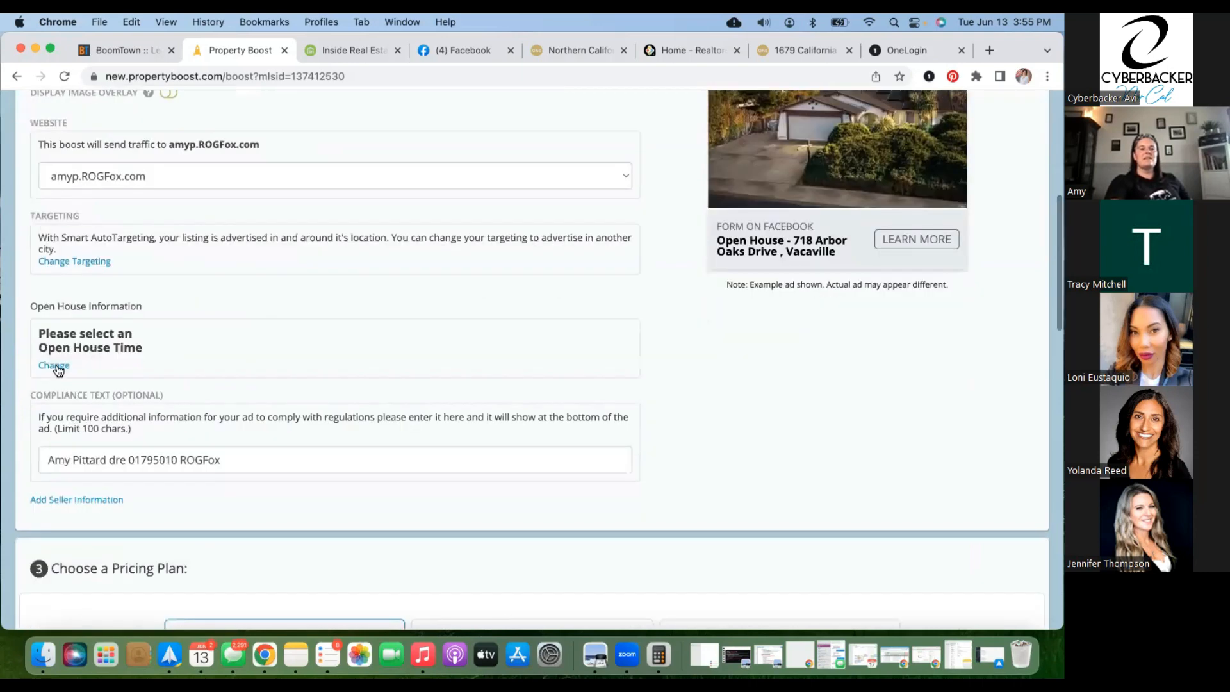
pyautogui.click(55, 366)
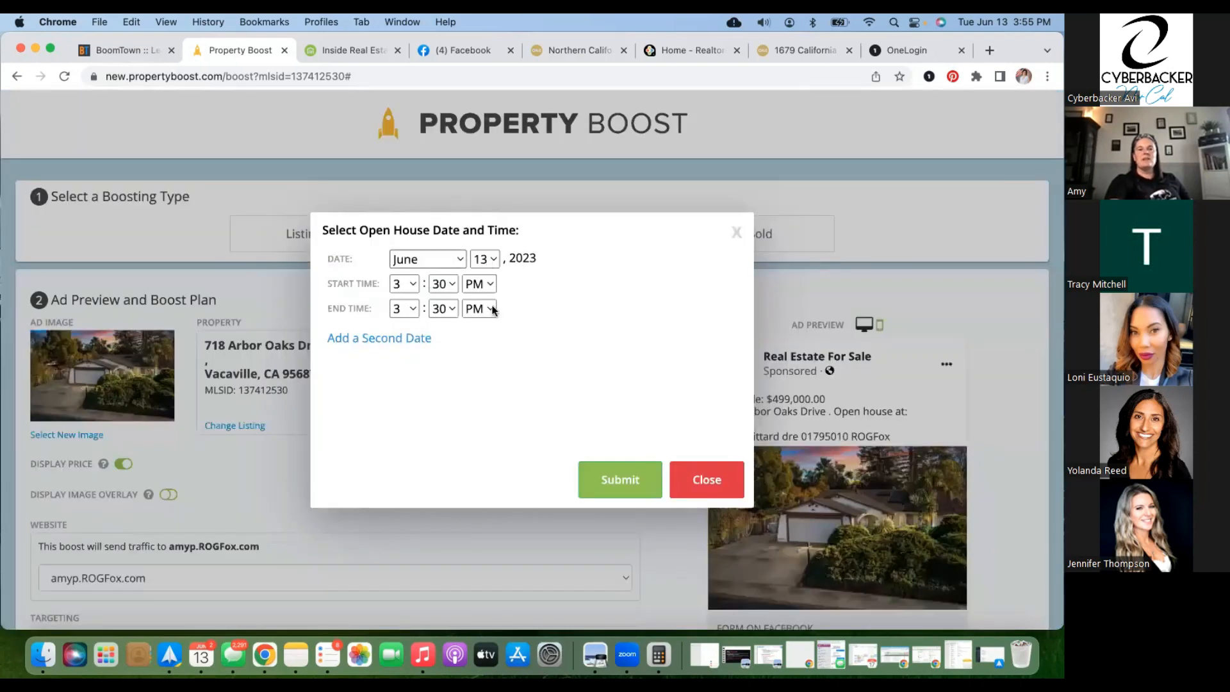
pyautogui.click(487, 260)
pyautogui.click(488, 318)
pyautogui.click(405, 283)
pyautogui.click(405, 323)
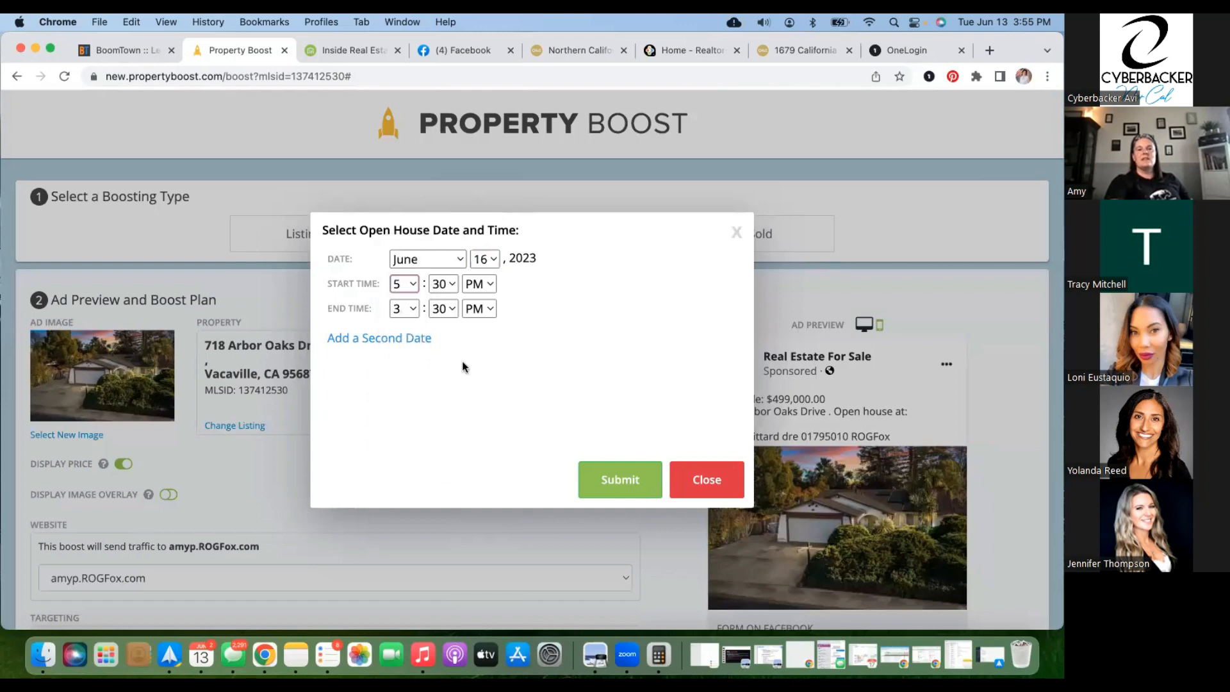
pyautogui.click(405, 308)
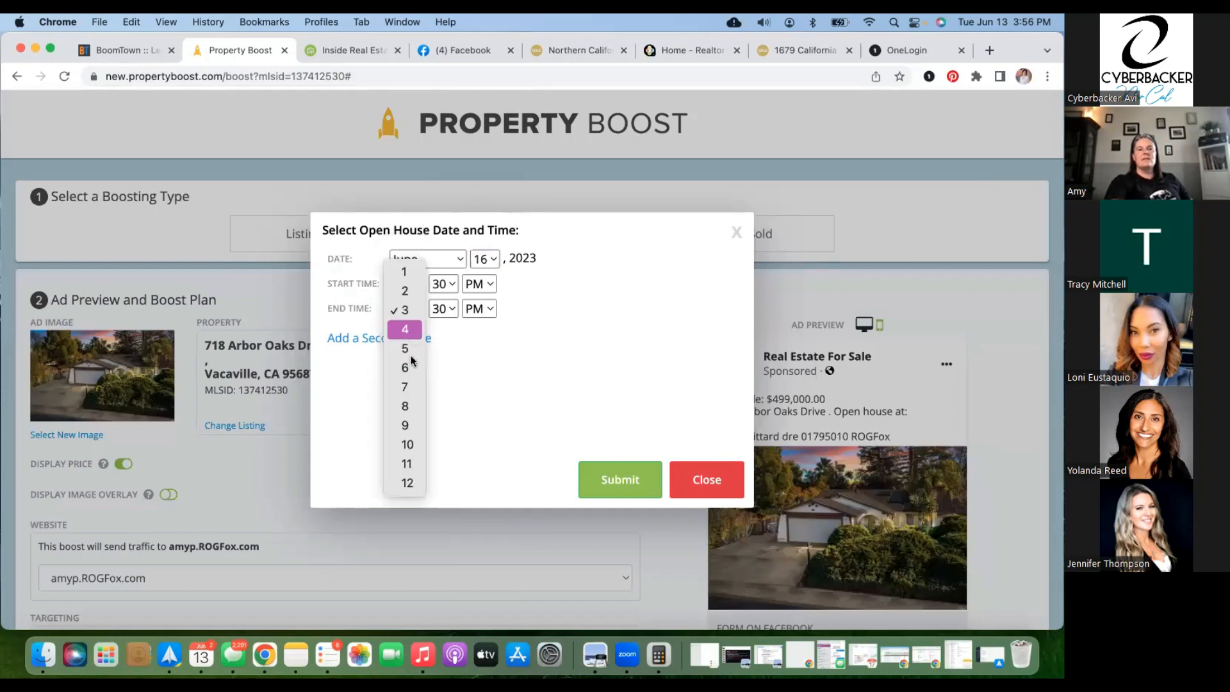
pyautogui.click(408, 384)
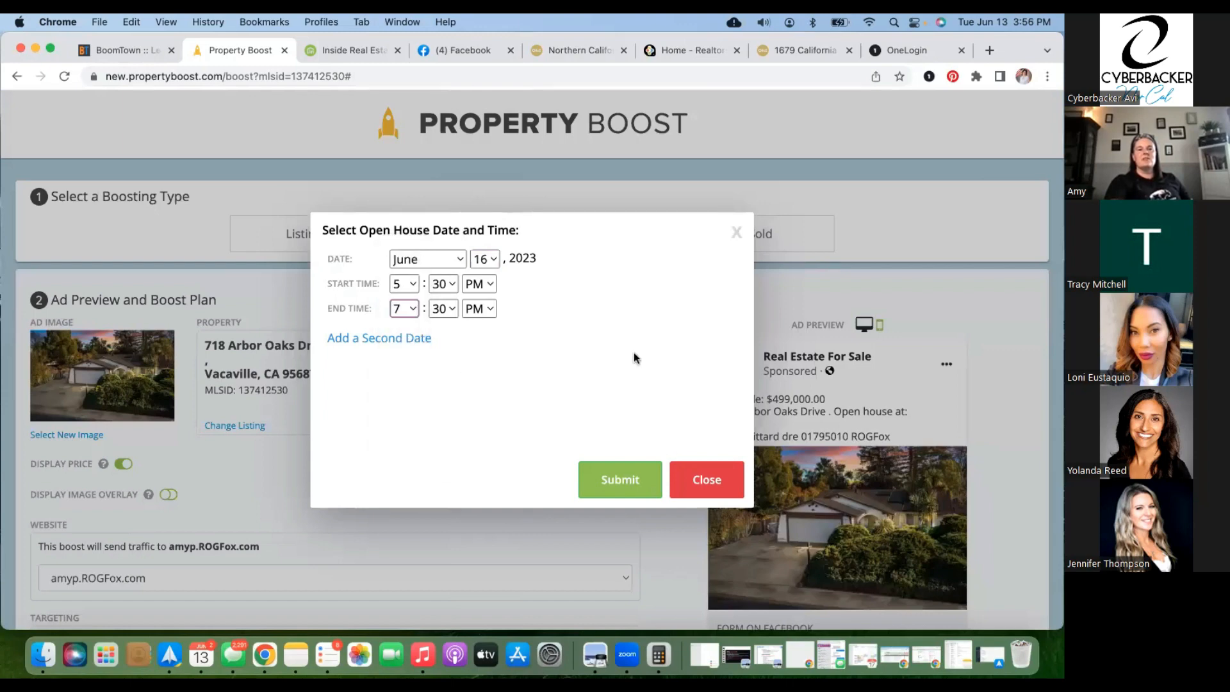
pyautogui.click(614, 478)
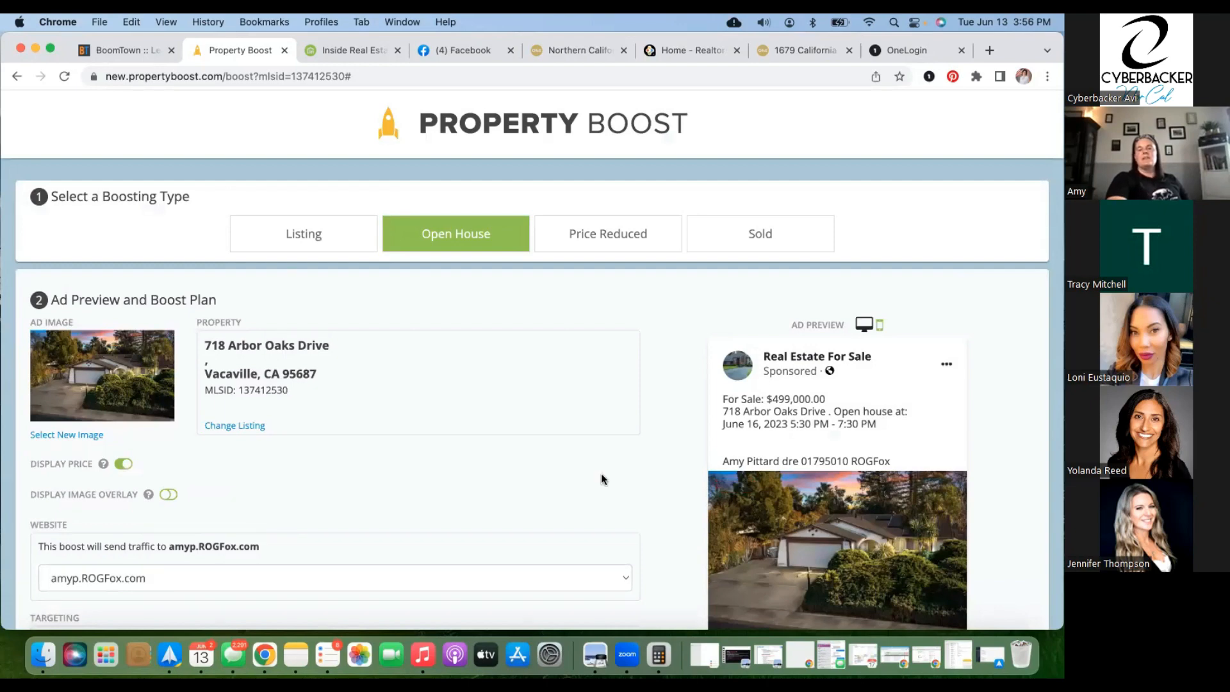
# Review the open house ad preview, its website, targeting and compliance settings, and the pricing plans
pyautogui.scroll(-1, 601, 477)
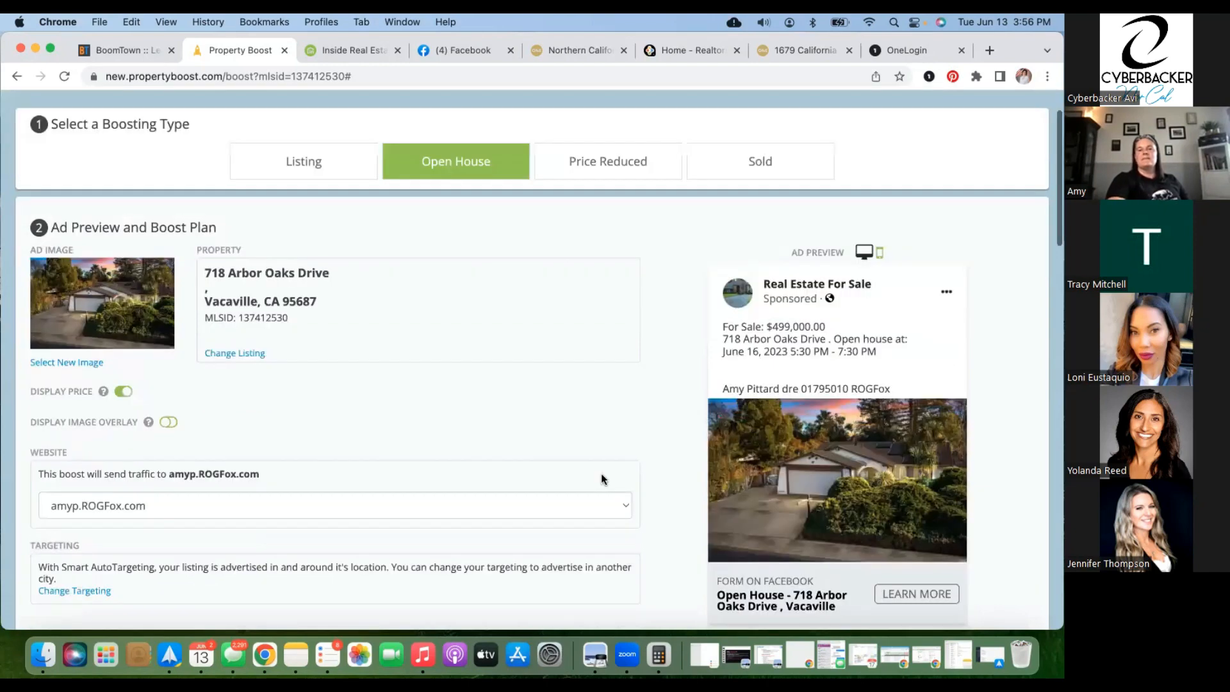
pyautogui.scroll(-3, 601, 477)
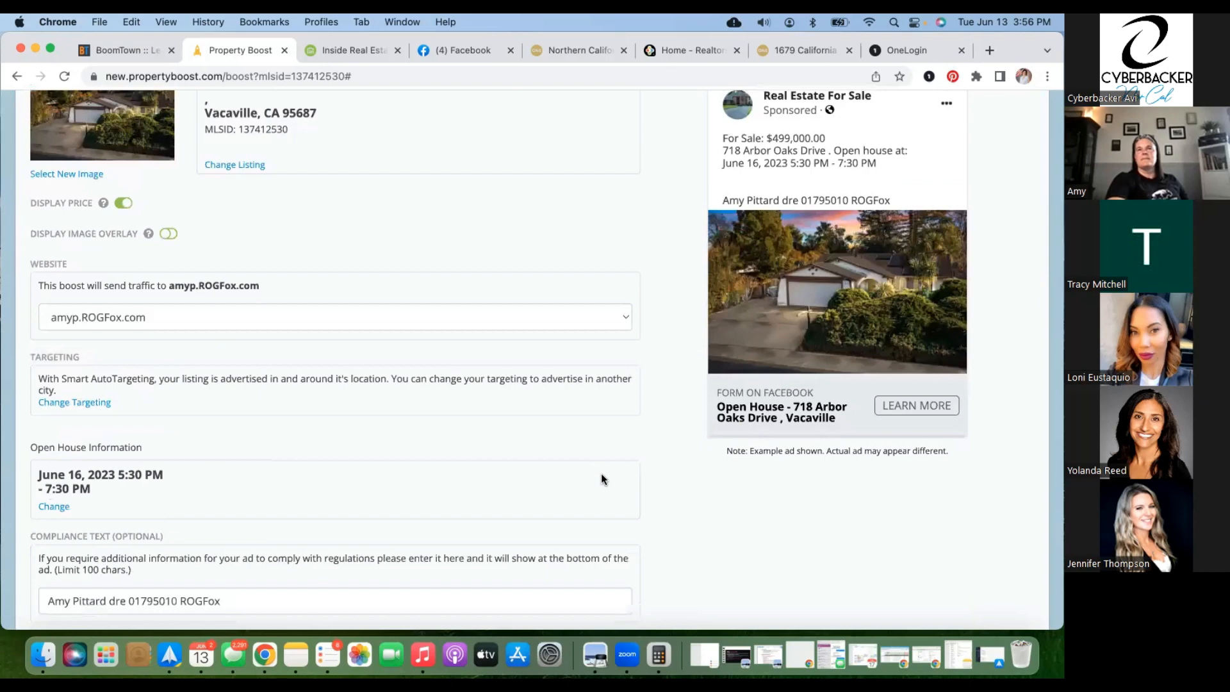
pyautogui.scroll(1, 601, 474)
pyautogui.scroll(-1, 601, 474)
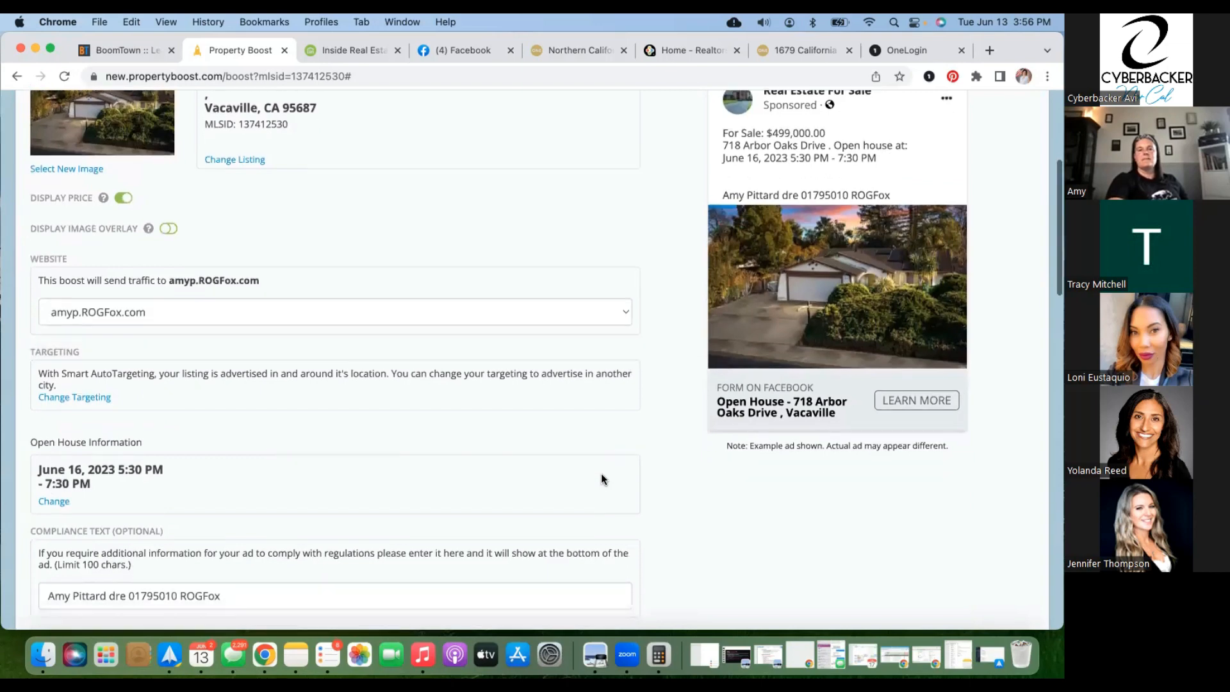
pyautogui.scroll(-1, 601, 478)
pyautogui.scroll(-3, 601, 477)
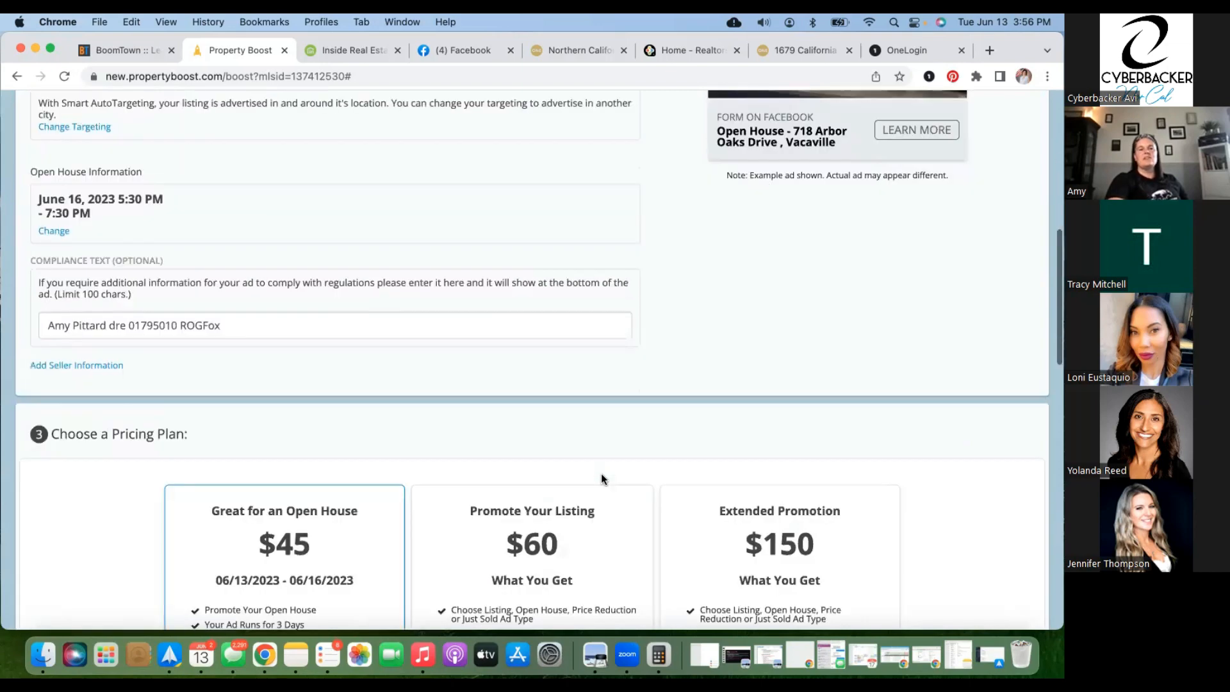
pyautogui.scroll(1, 601, 478)
pyautogui.scroll(8, 601, 477)
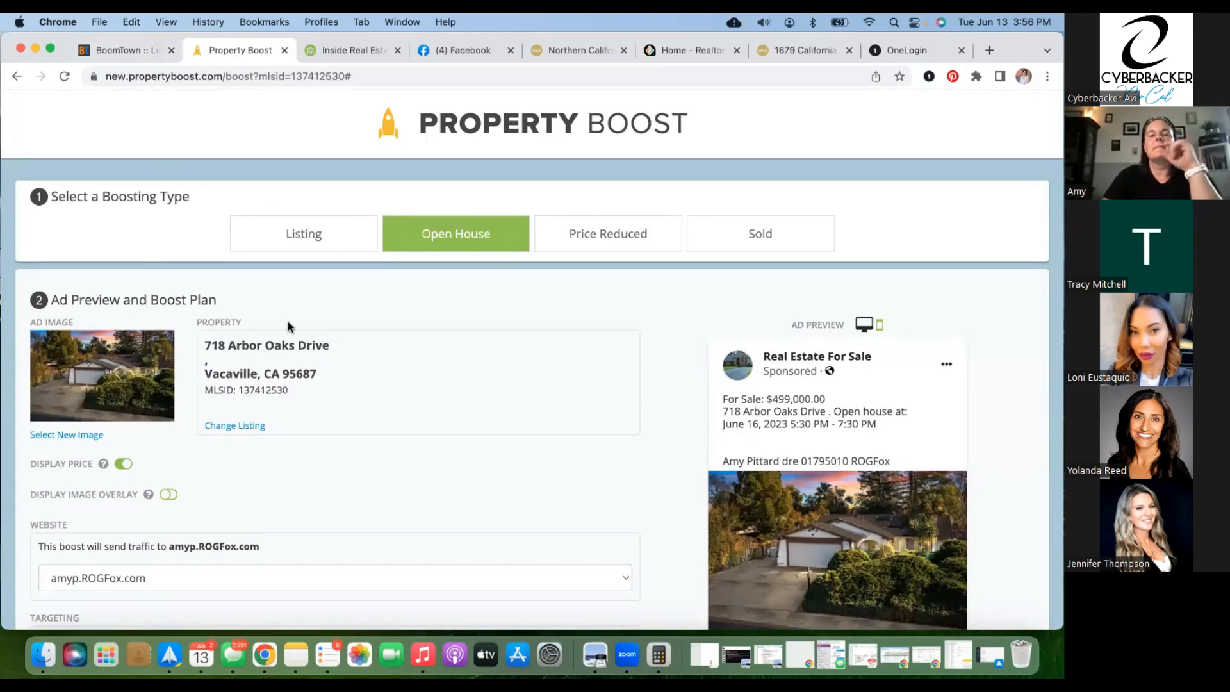
pyautogui.scroll(-2, 287, 327)
pyautogui.scroll(-6, 288, 324)
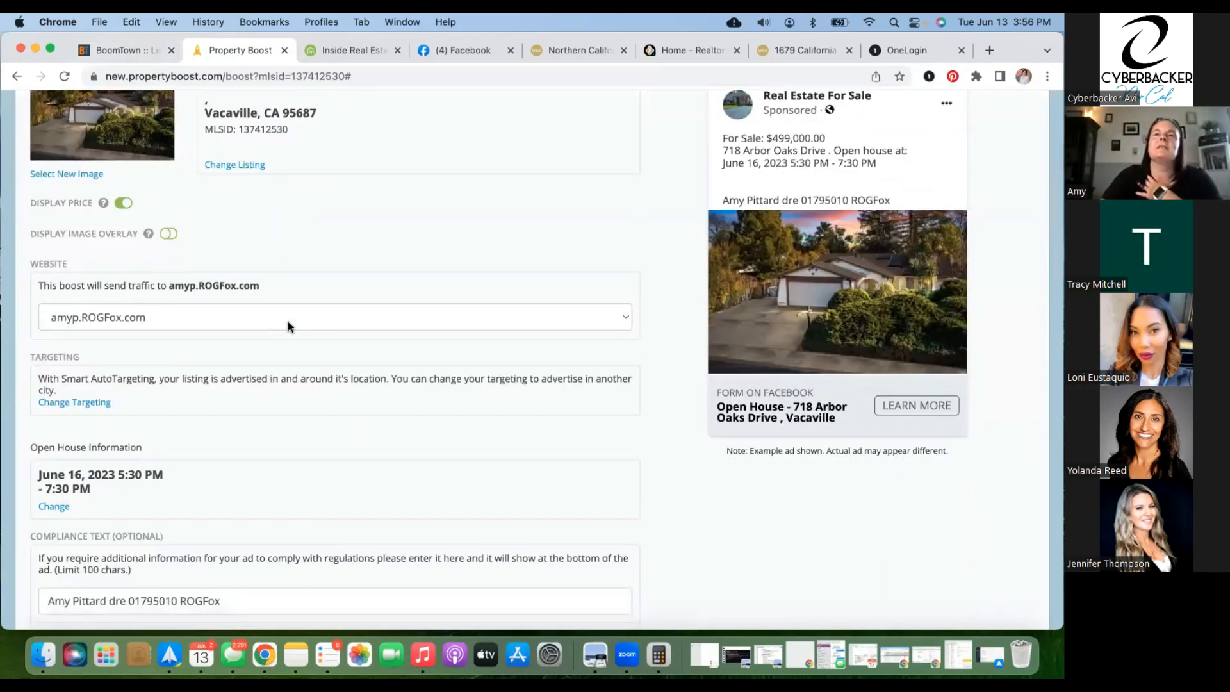
pyautogui.scroll(-6, 288, 327)
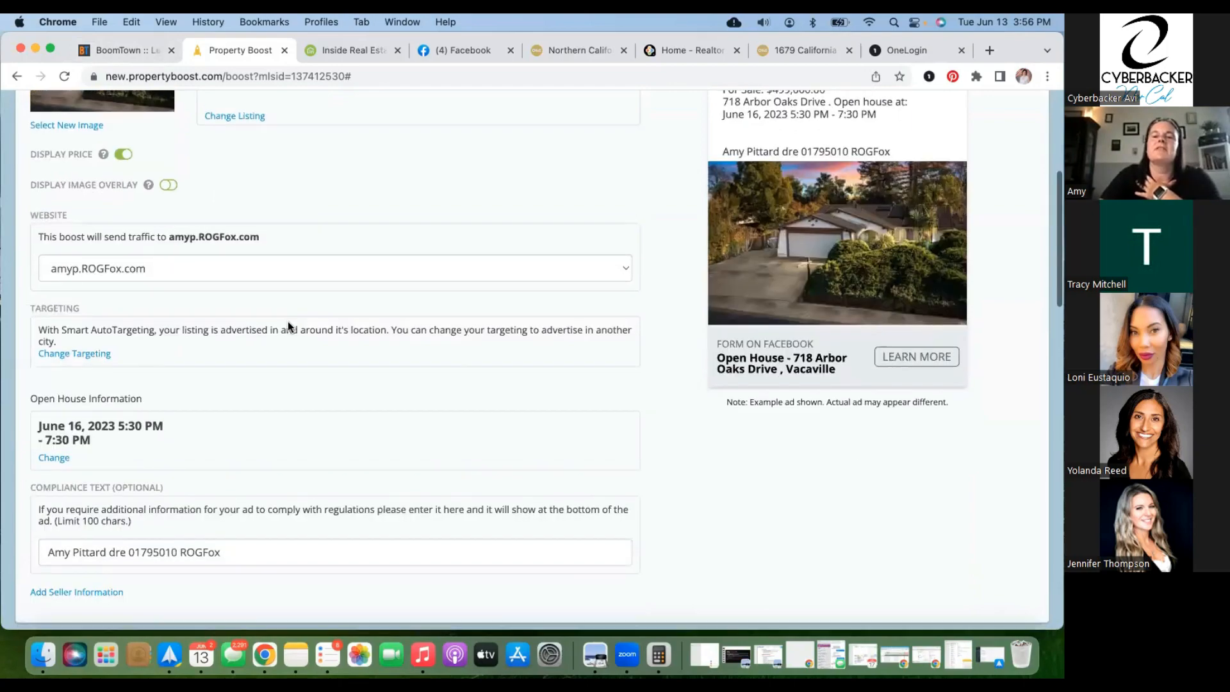
pyautogui.scroll(-8, 288, 326)
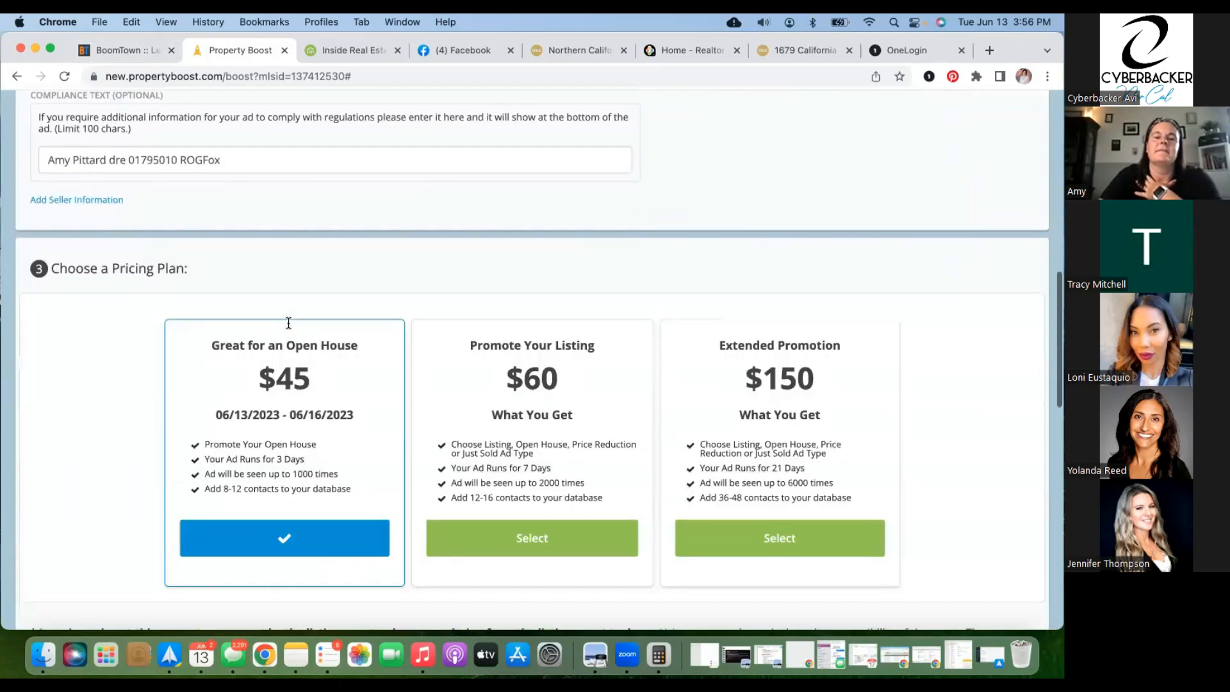
# Change the boosting type to Price Reduced
pyautogui.scroll(6, 288, 324)
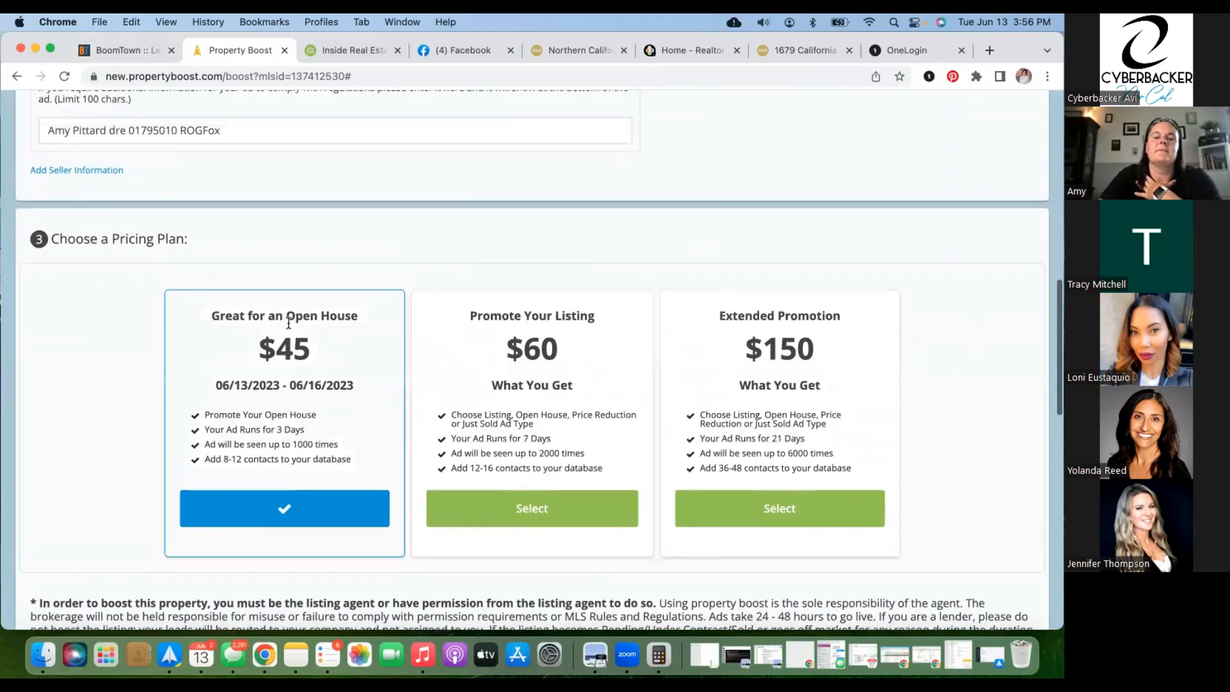
pyautogui.scroll(18, 288, 324)
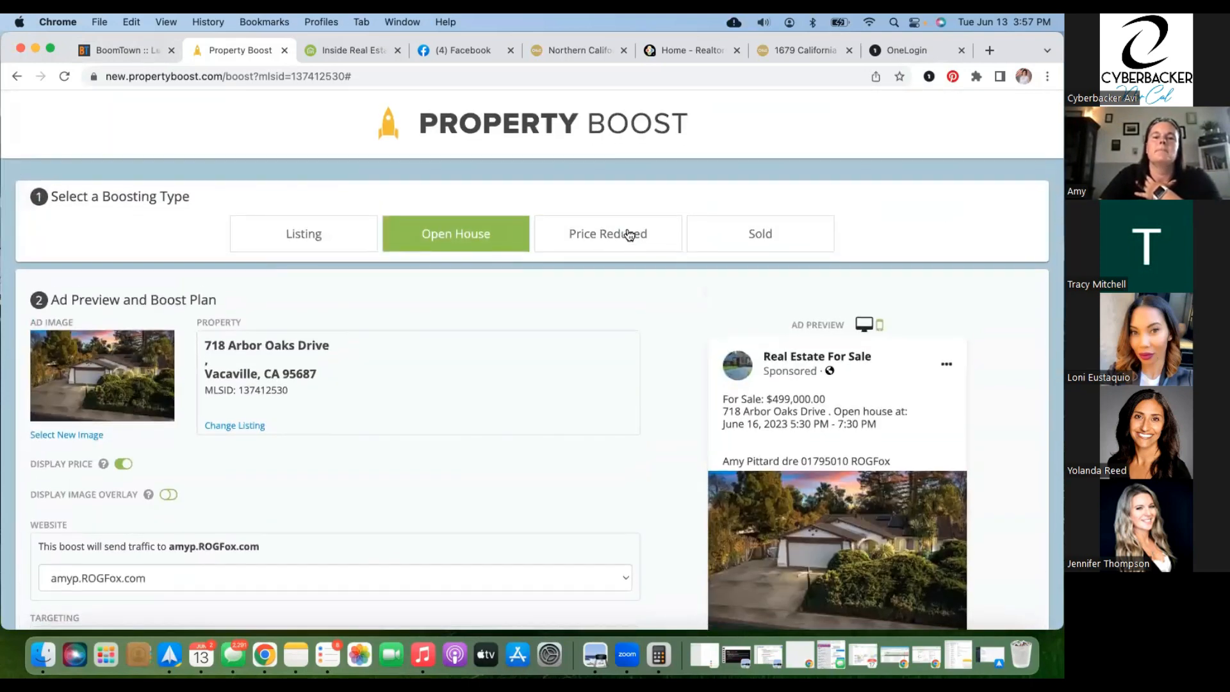
pyautogui.click(629, 234)
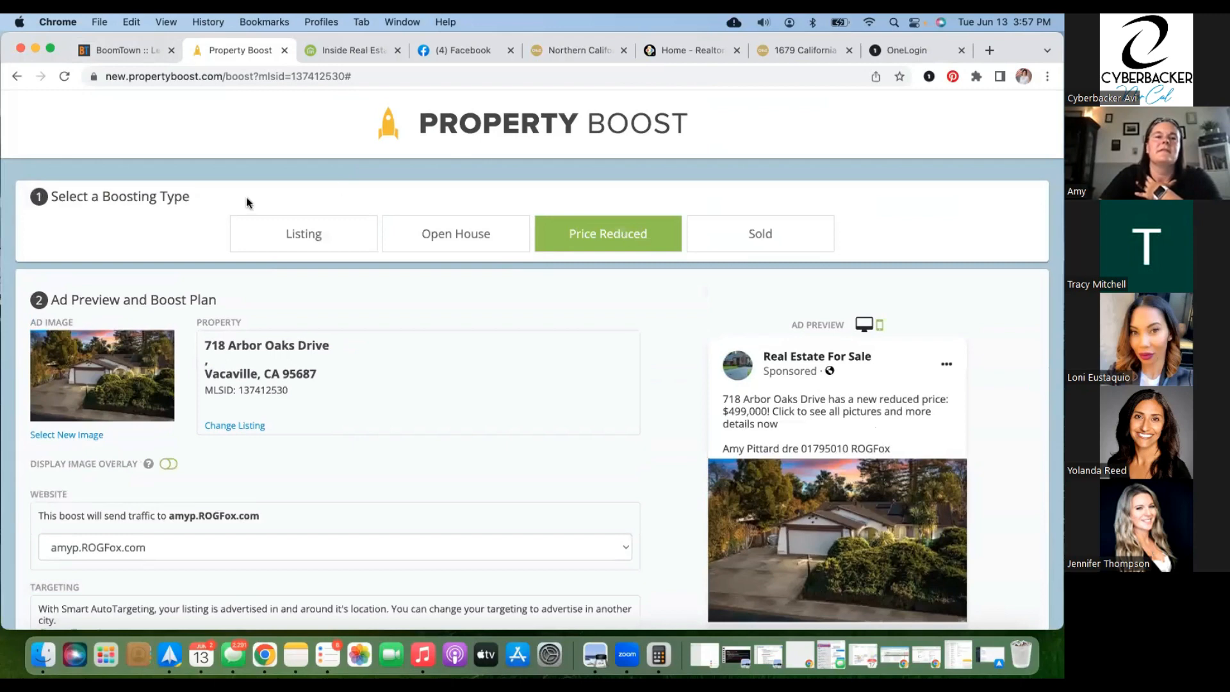
# Switch to BoomTown, open My Deals, and check the choices for the GCI value filter
pyautogui.click(134, 49)
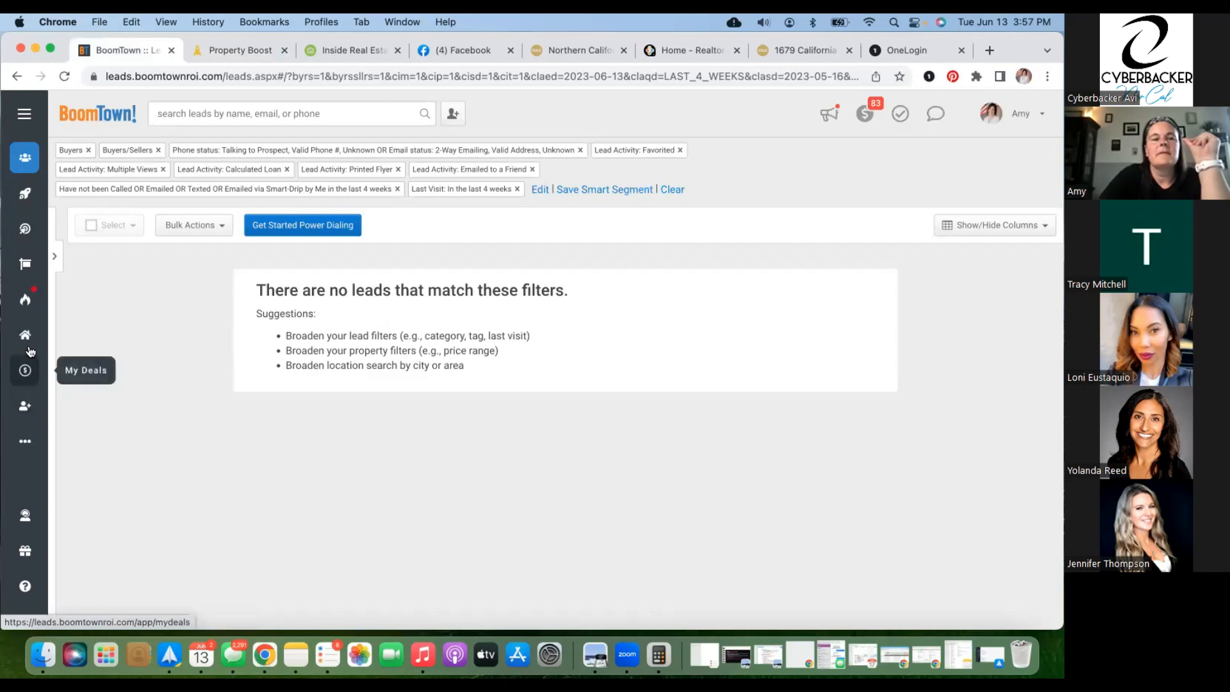
pyautogui.click(28, 371)
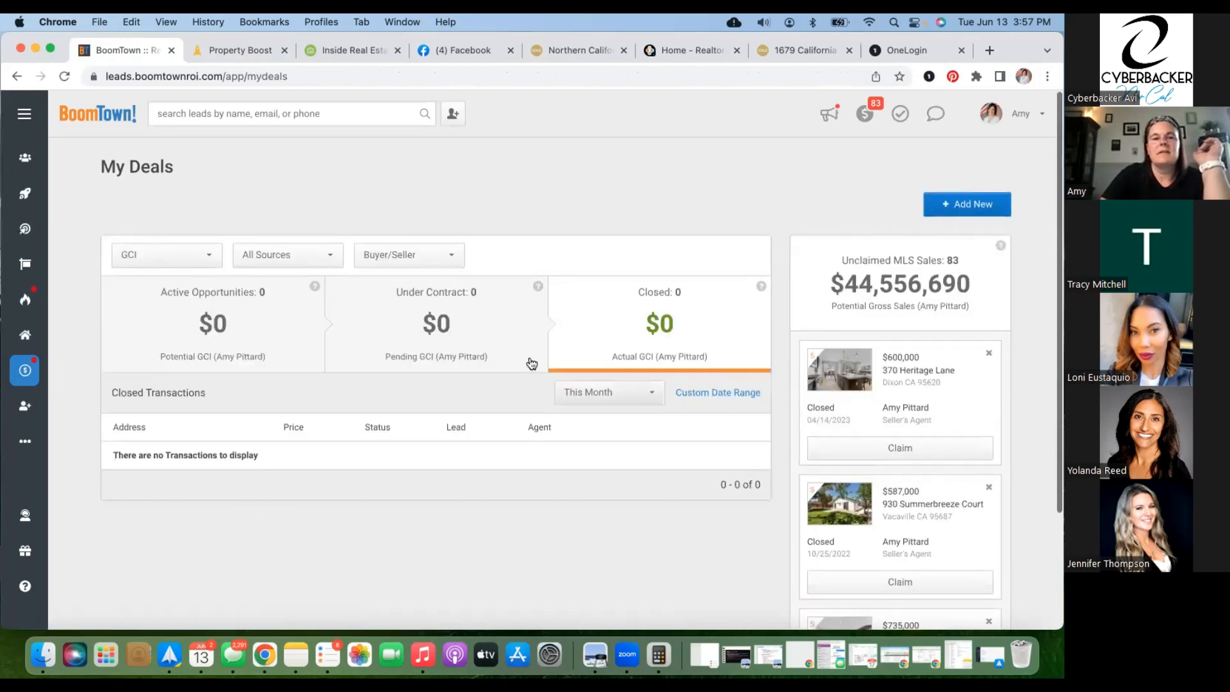
pyautogui.click(195, 257)
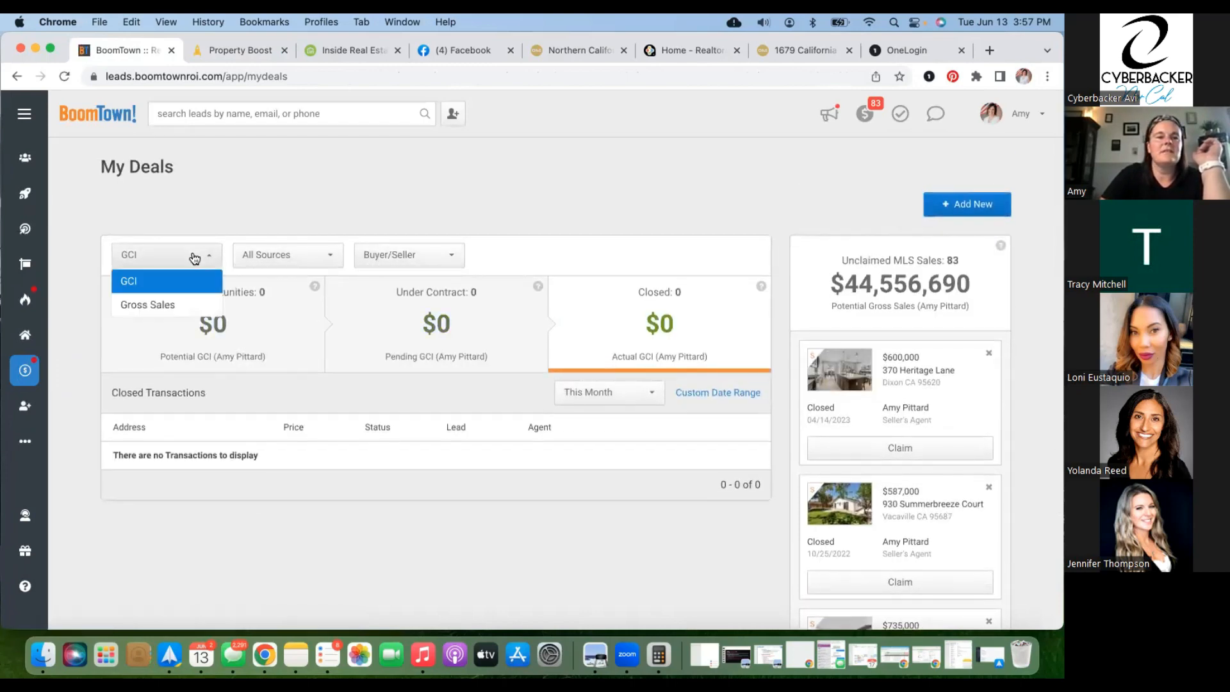
# Filter the deals by the Agent Lead source, and return the source filter to All Sources
pyautogui.click(280, 256)
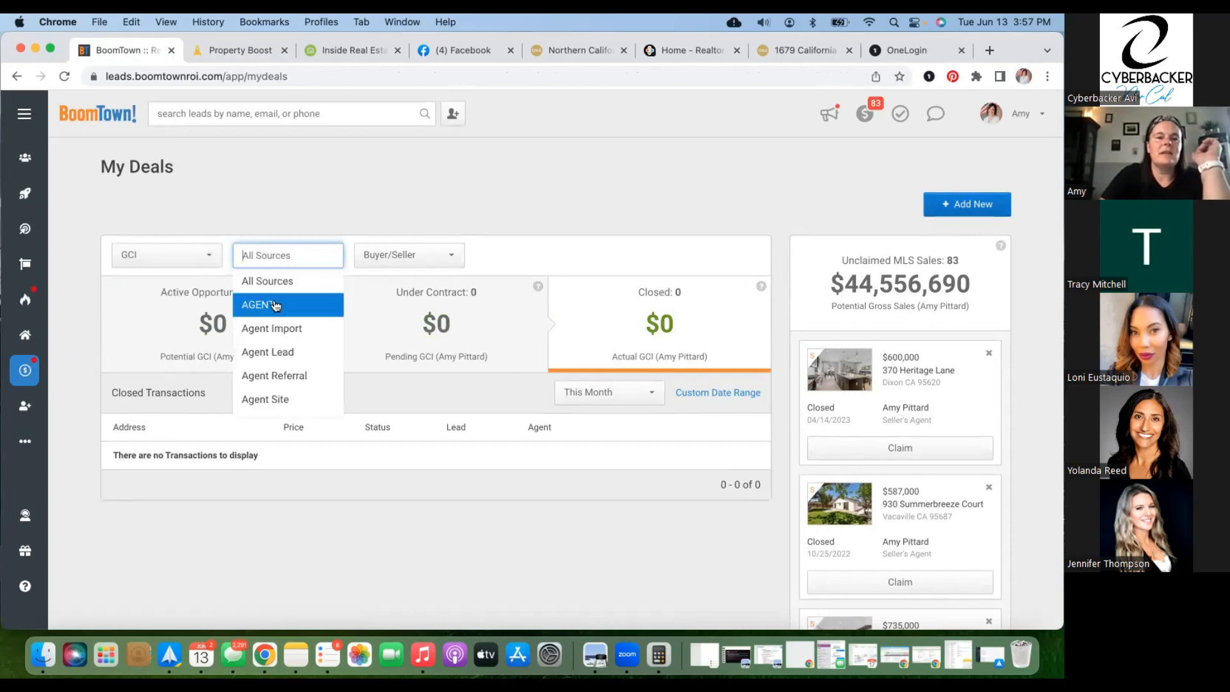
pyautogui.click(276, 353)
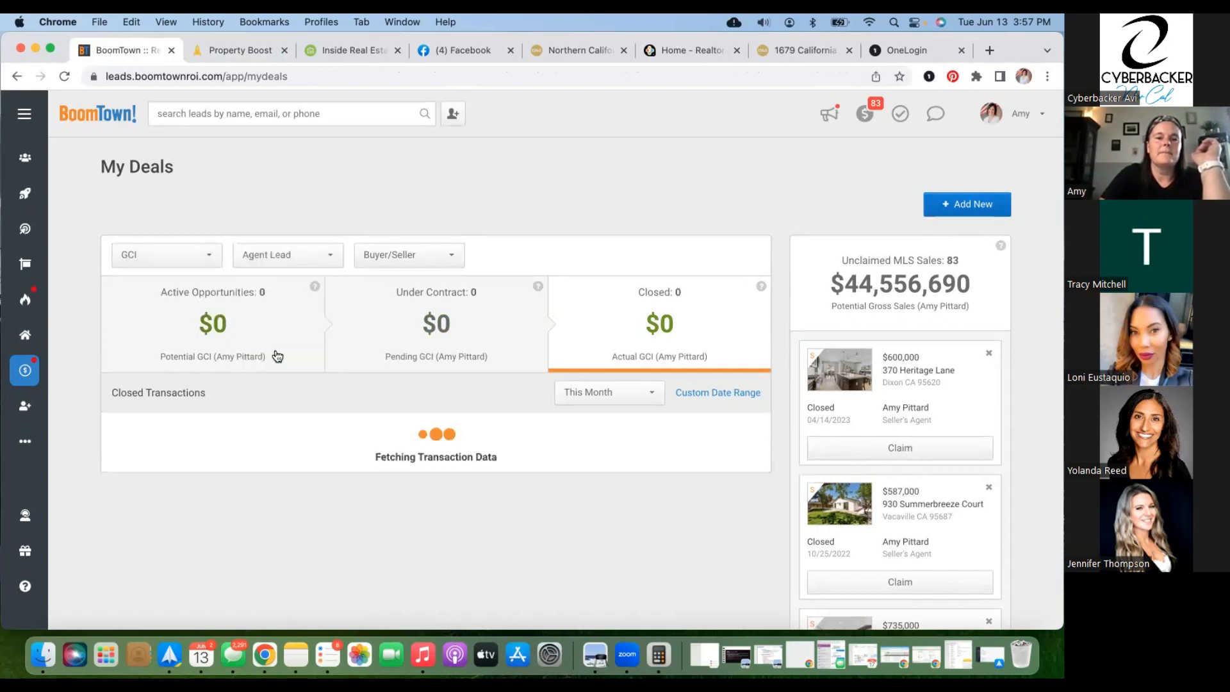
pyautogui.click(314, 256)
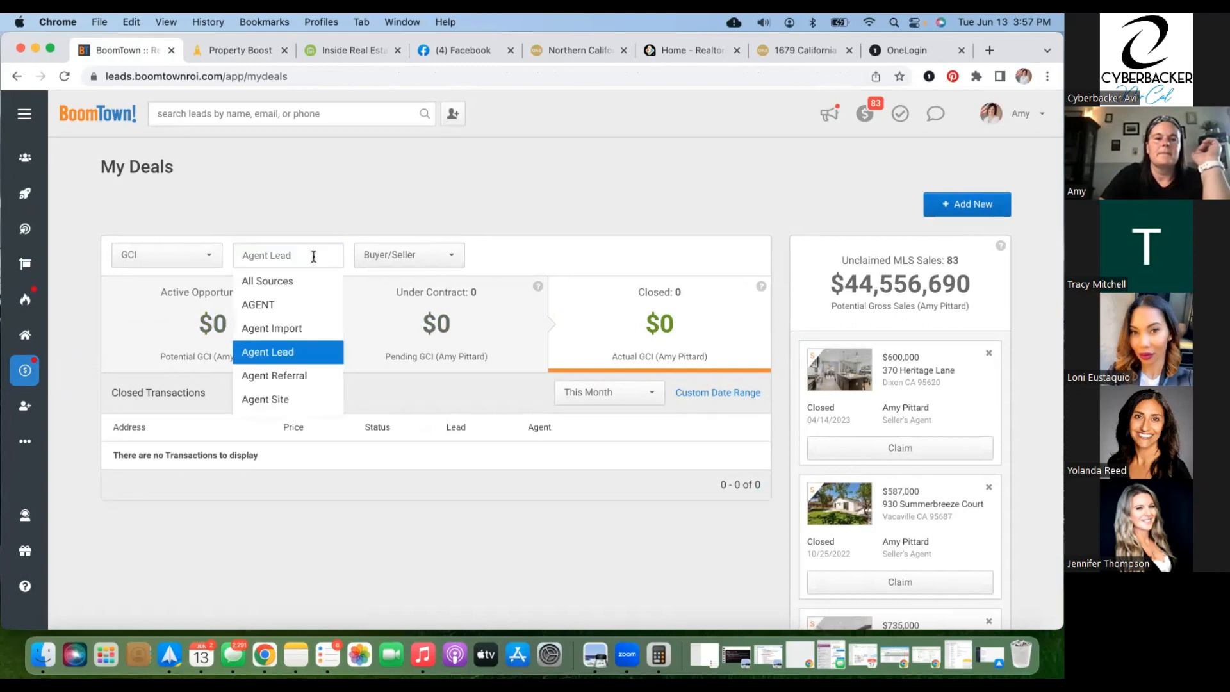
pyautogui.click(295, 282)
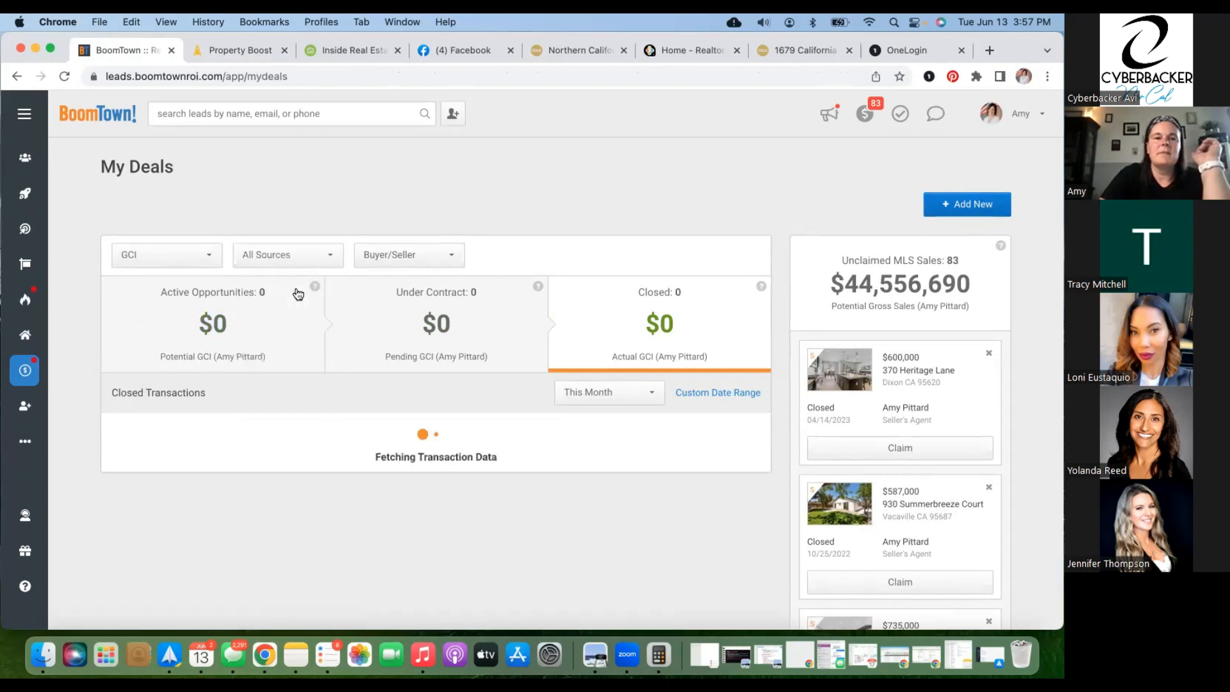
# Filter the deals to Buyer transactions, and view the date range choices for closed transactions
pyautogui.click(440, 263)
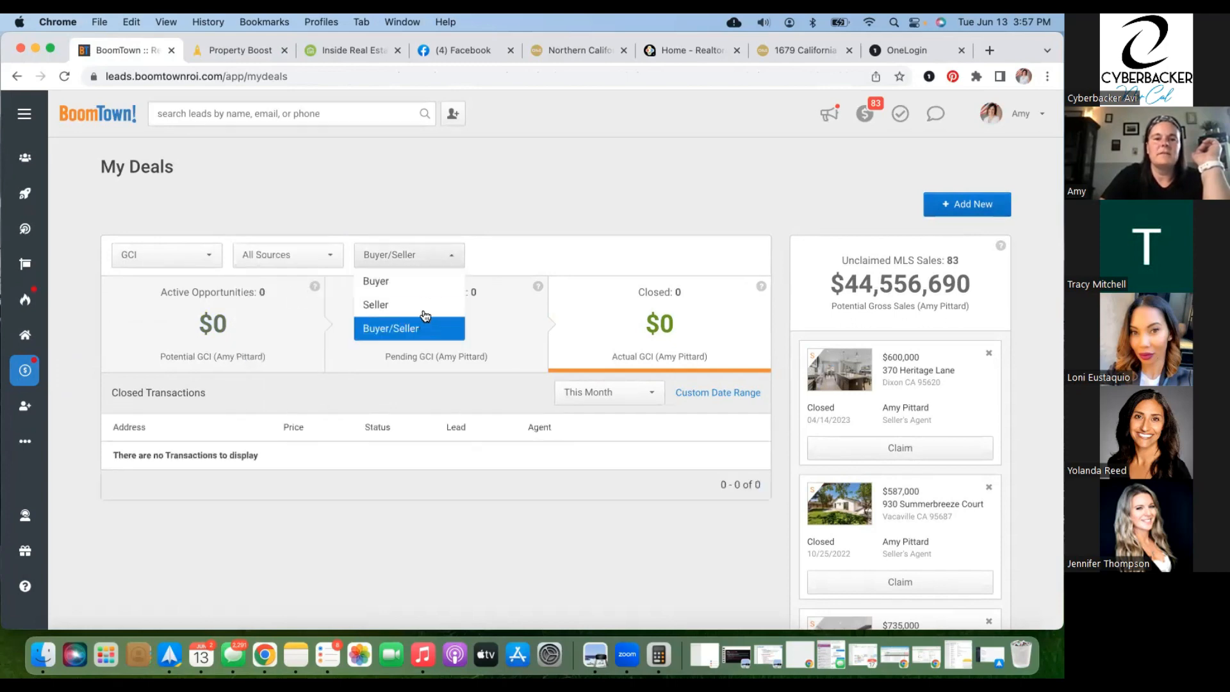
pyautogui.click(391, 281)
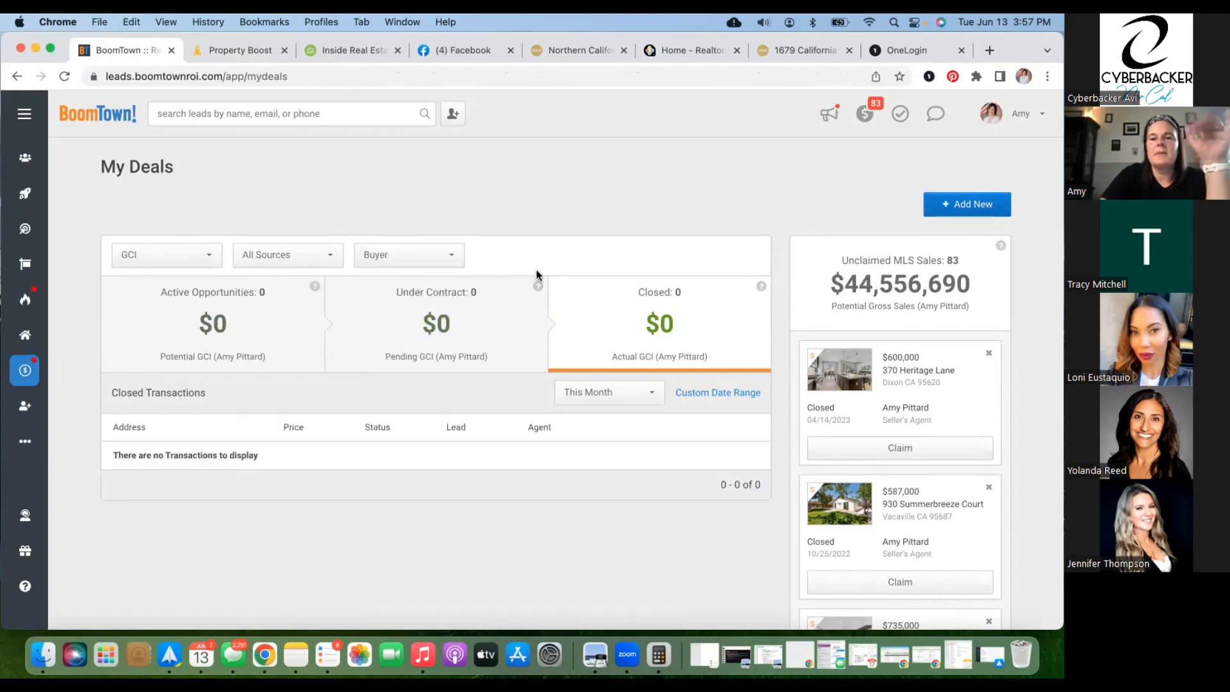
pyautogui.click(600, 395)
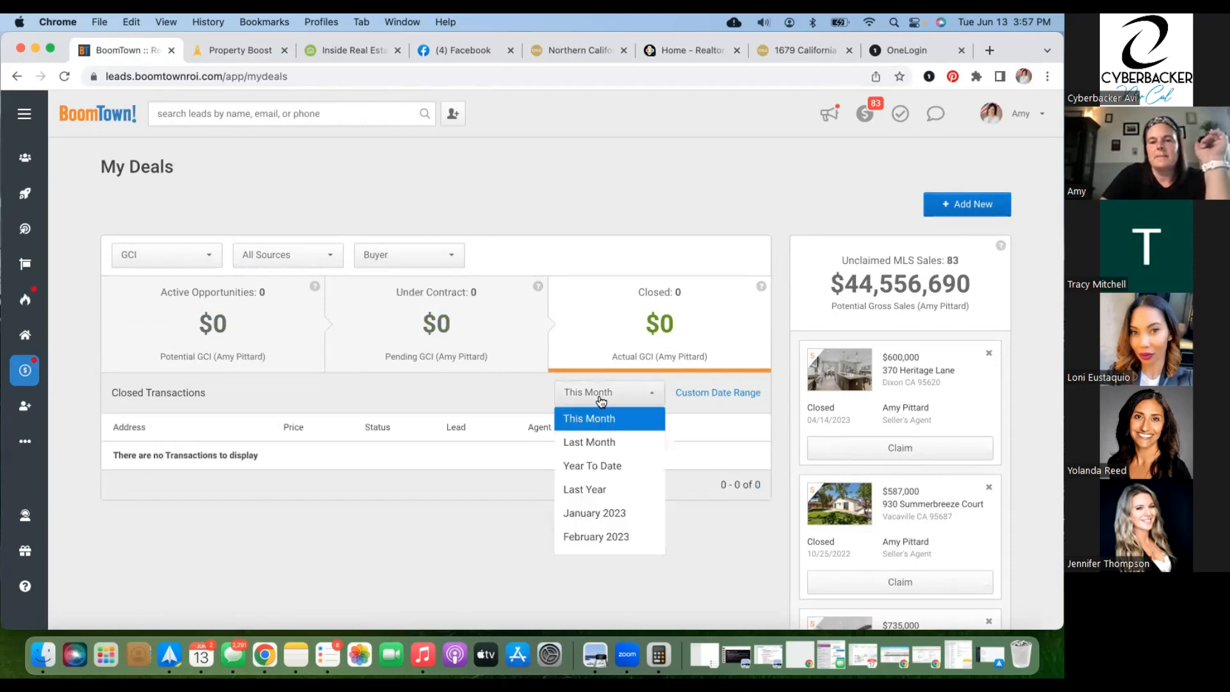
pyautogui.click(616, 221)
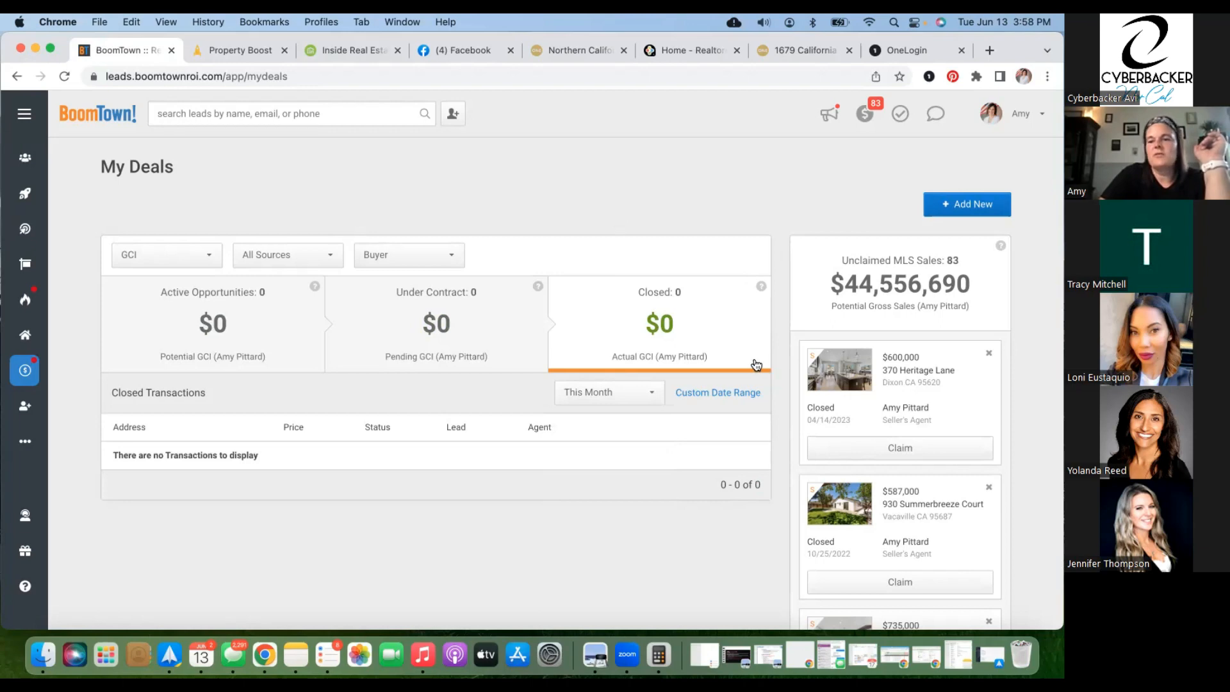
# View the claim form for the first unclaimed MLS sale, close it without saving, and look through the unclaimed sales
pyautogui.scroll(-3, 892, 398)
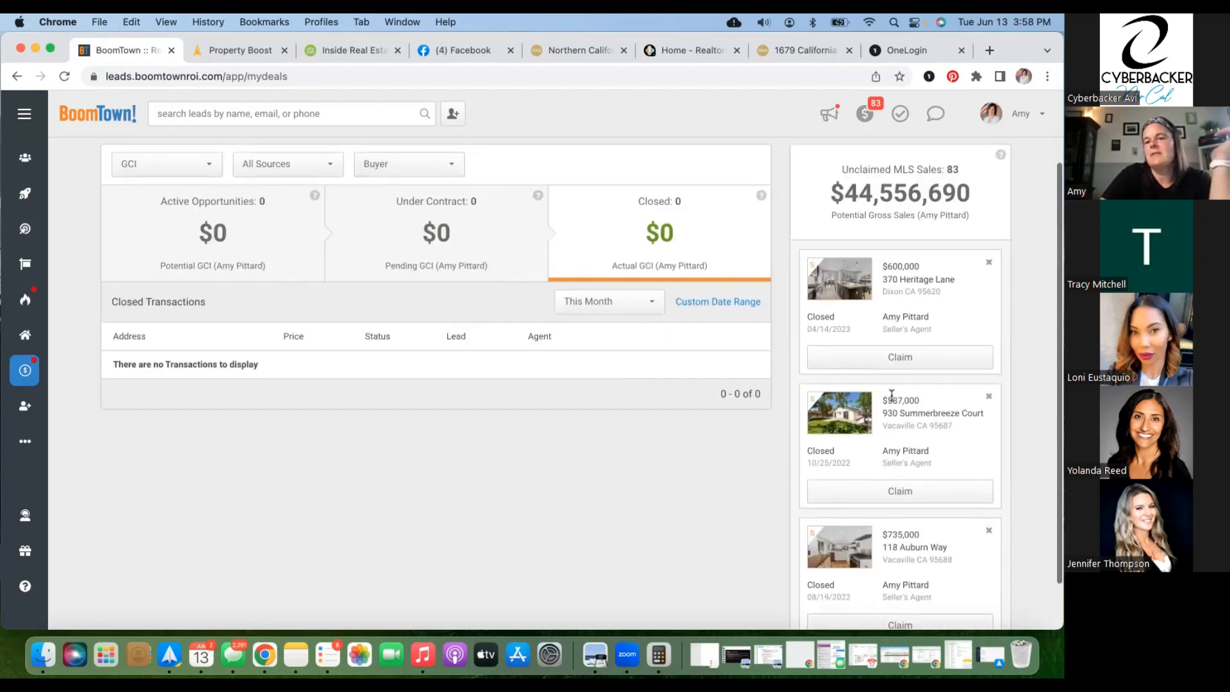
pyautogui.scroll(-1, 894, 391)
pyautogui.click(900, 325)
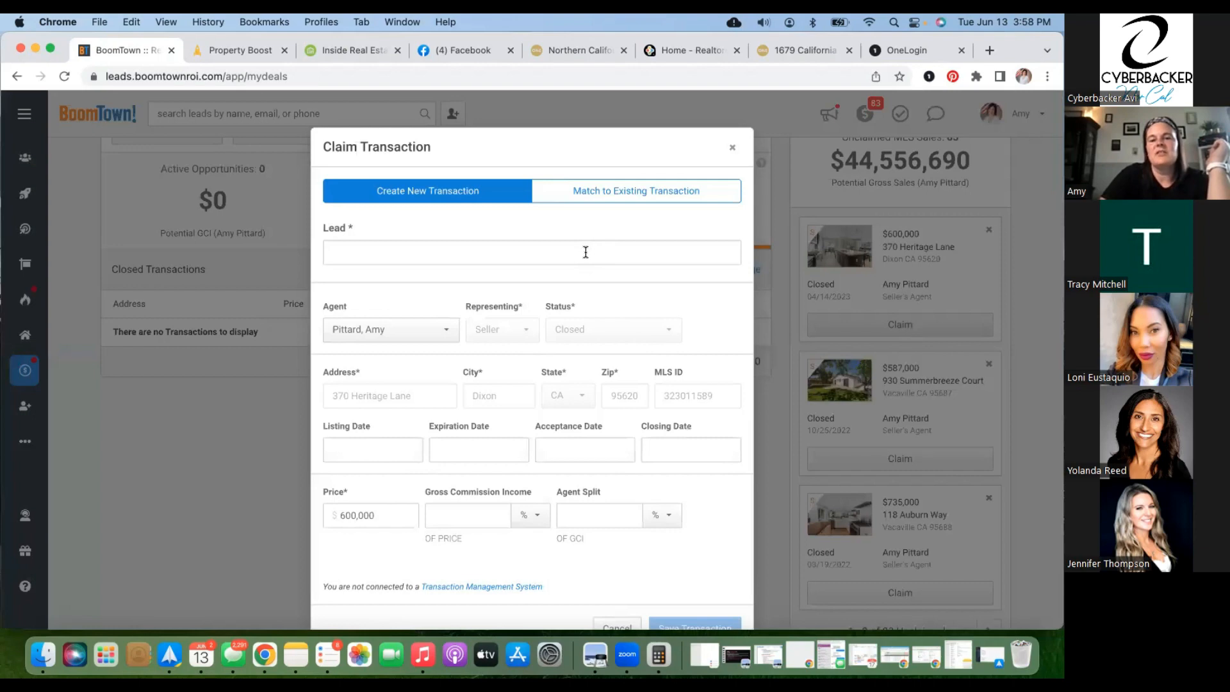
pyautogui.click(732, 149)
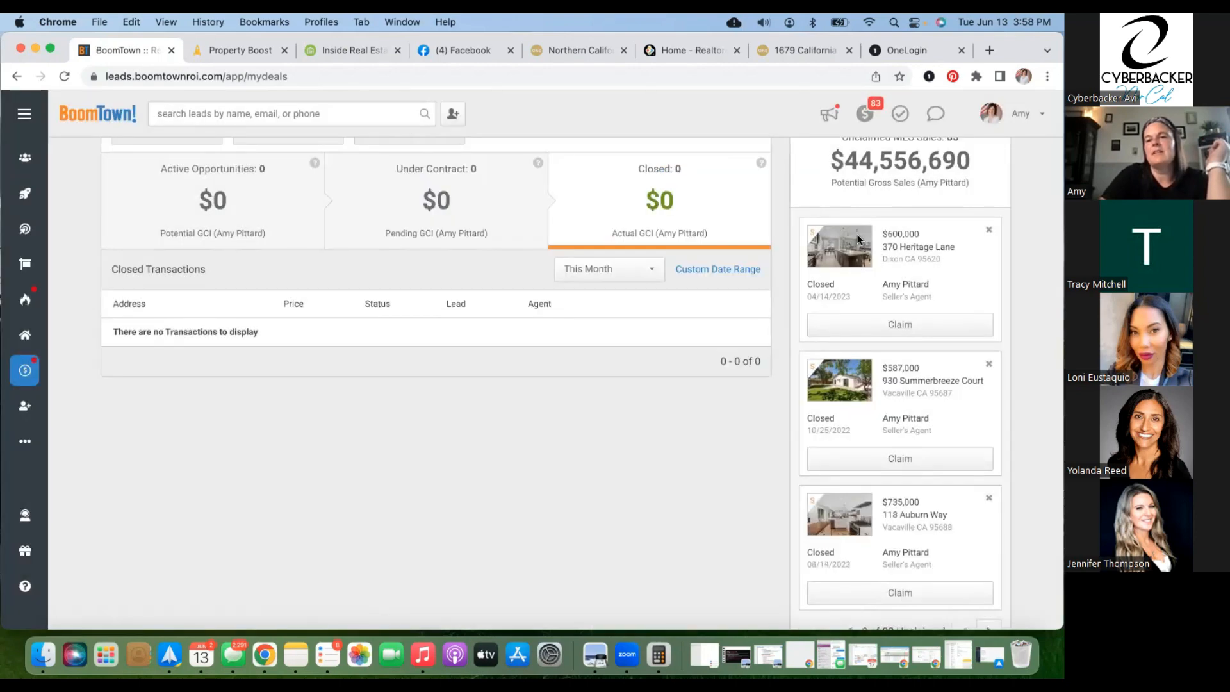
pyautogui.scroll(2, 858, 239)
pyautogui.scroll(-3, 859, 253)
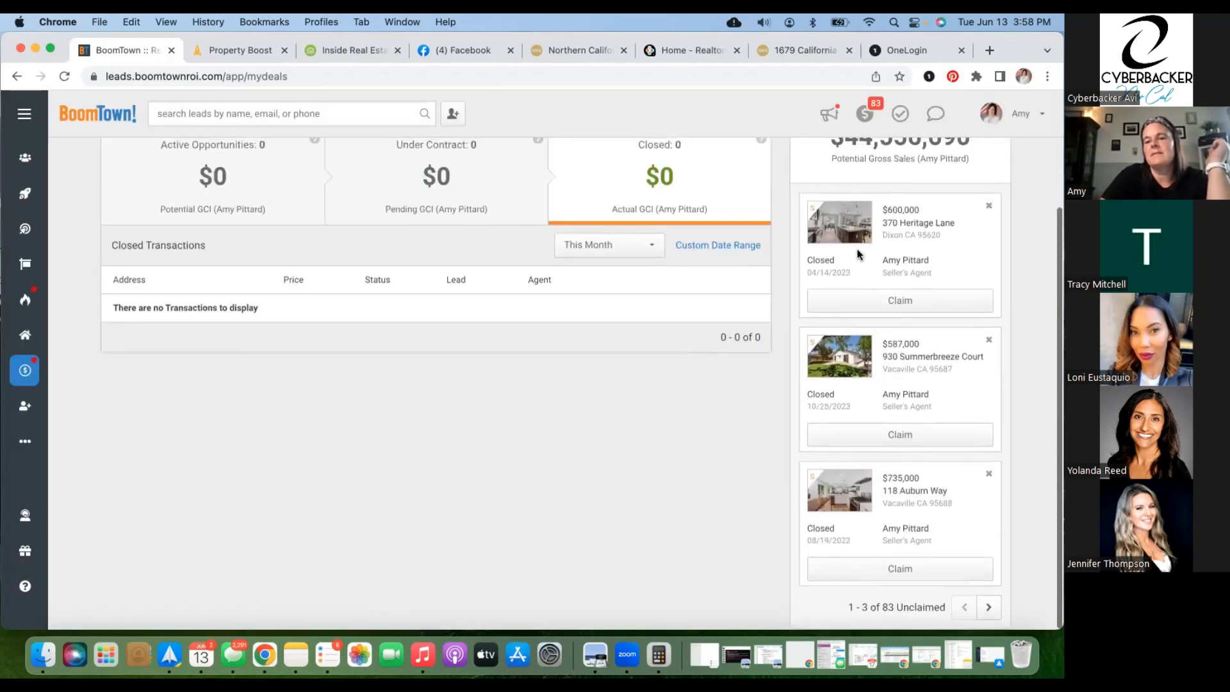
pyautogui.scroll(3, 856, 267)
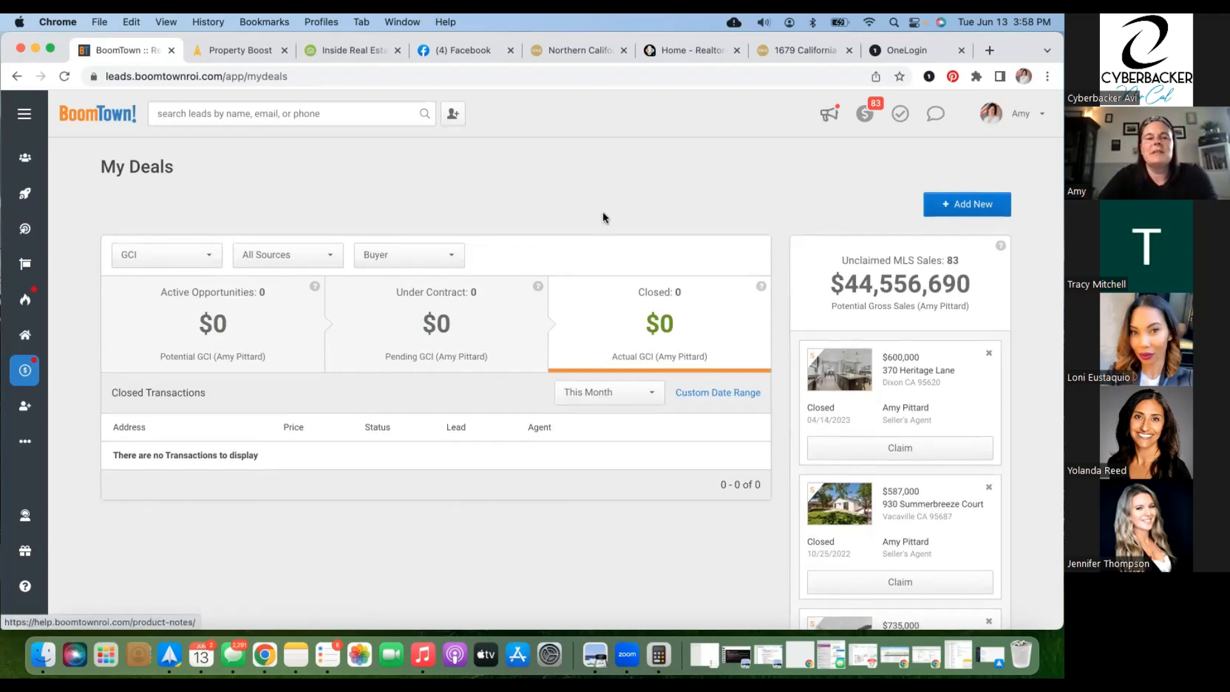
pyautogui.scroll(-5, 436, 350)
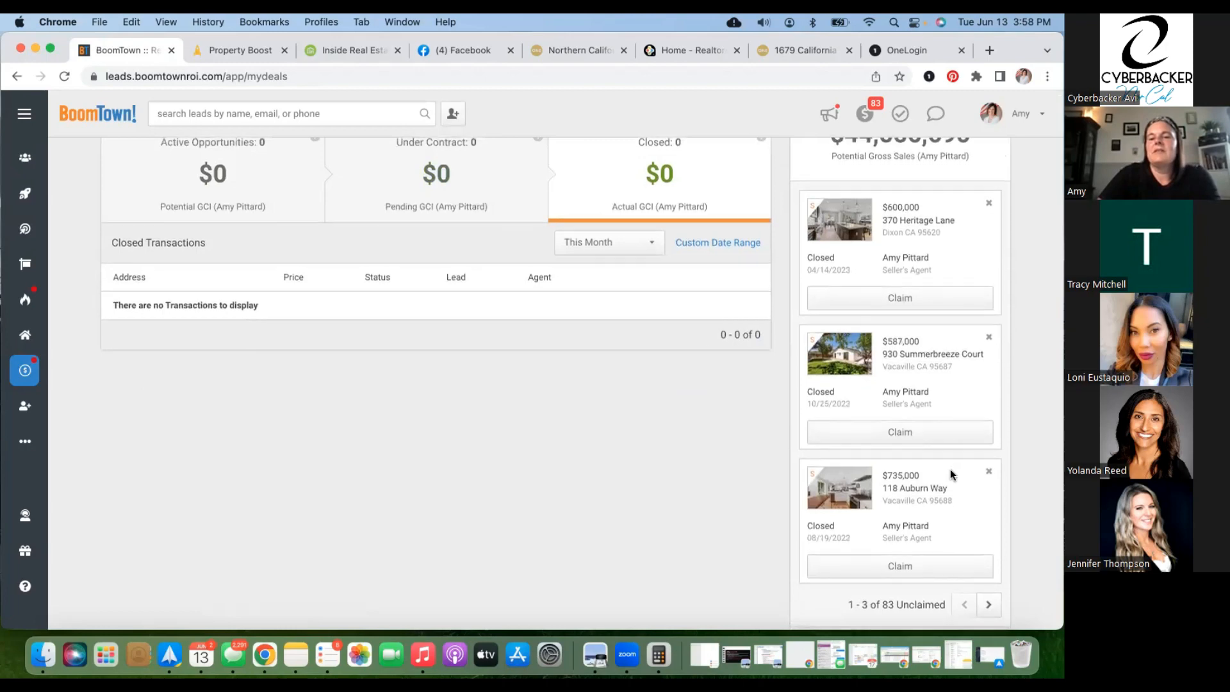
pyautogui.scroll(5, 658, 493)
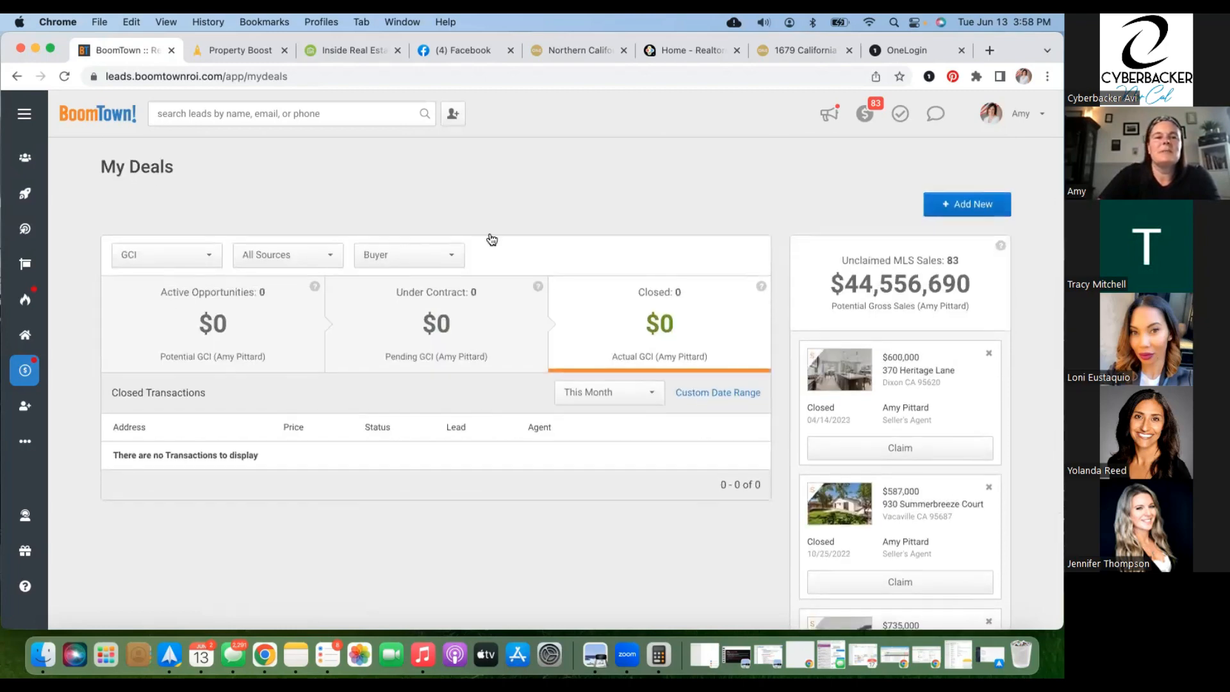
# Review the choices in the GCI value, lead source and Buyer transaction type filters without changing them
pyautogui.click(186, 256)
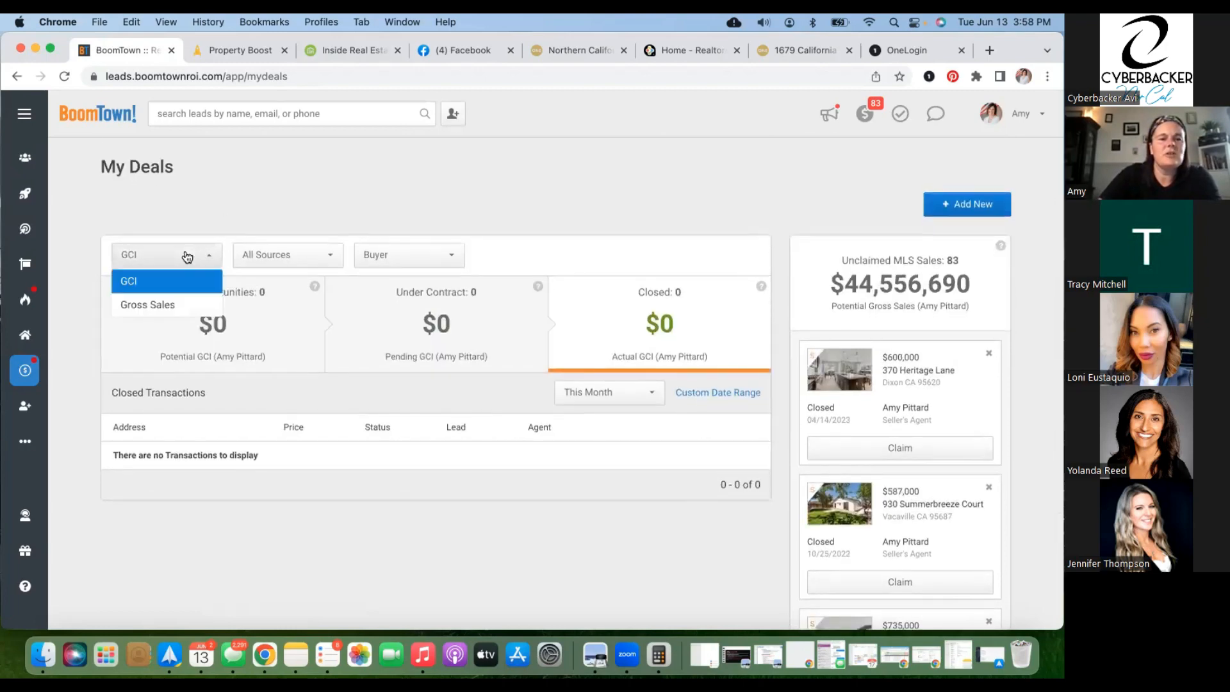
pyautogui.click(316, 263)
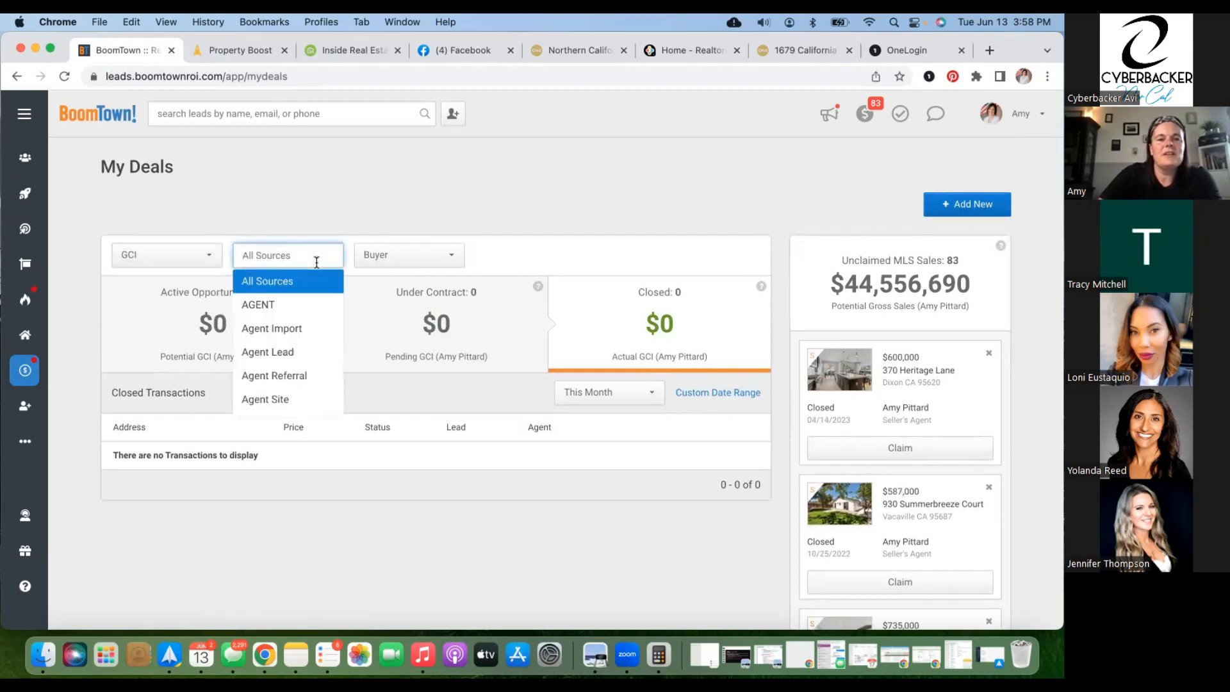
pyautogui.click(403, 254)
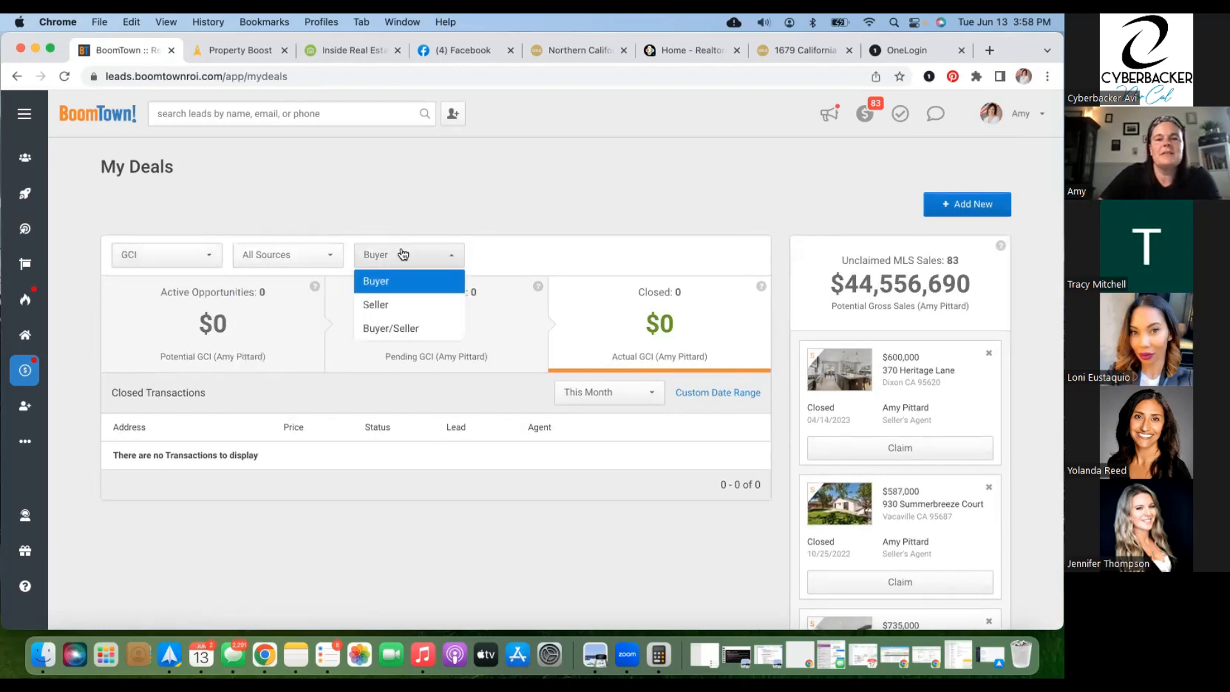
pyautogui.click(393, 180)
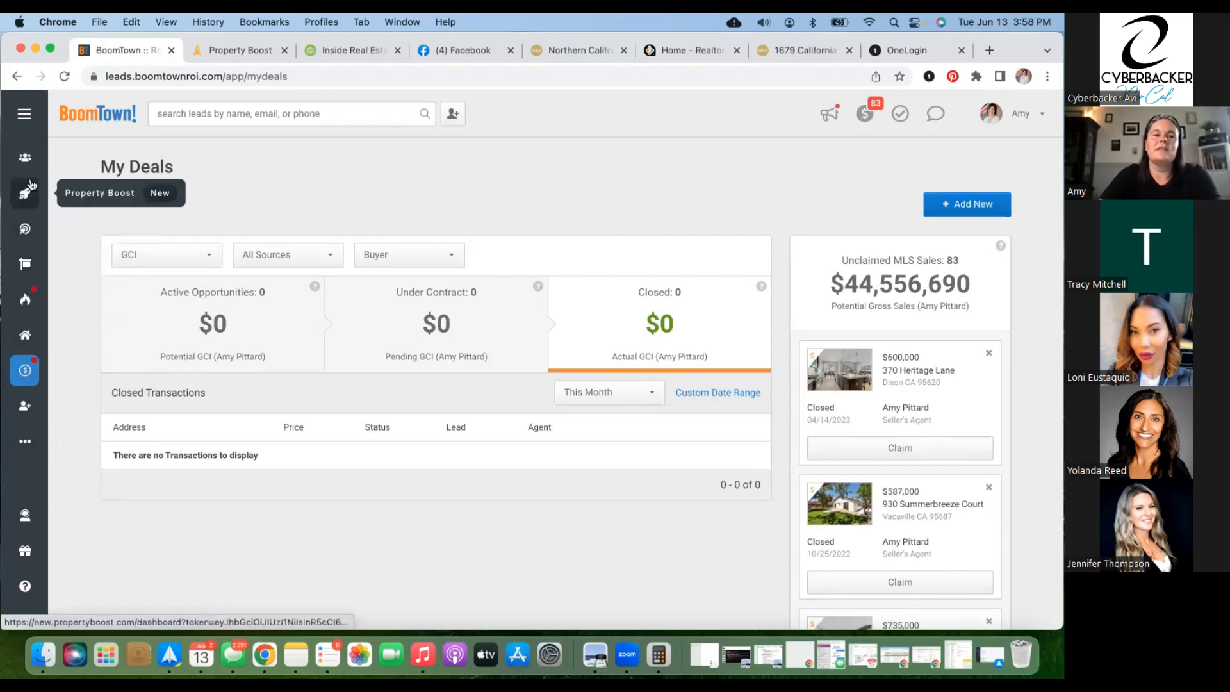
# Expand the full navigation menu and show the pages listed under Tools, Marketing and Reporting
pyautogui.click(25, 450)
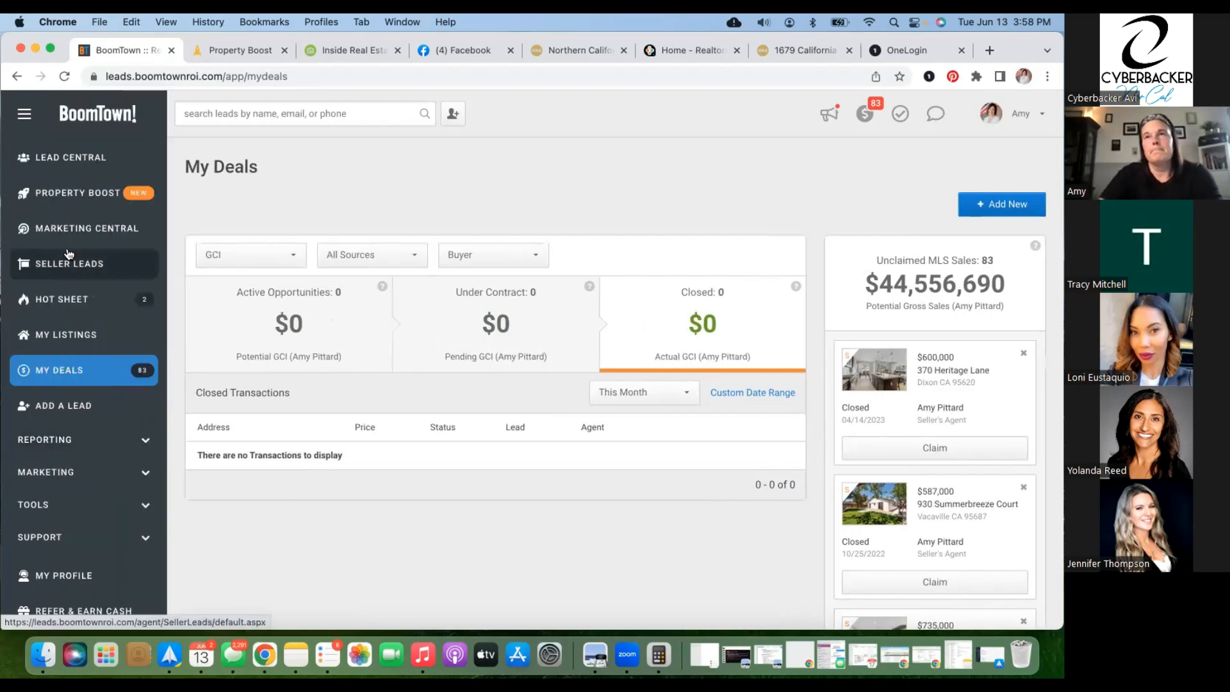
pyautogui.scroll(-2, 63, 337)
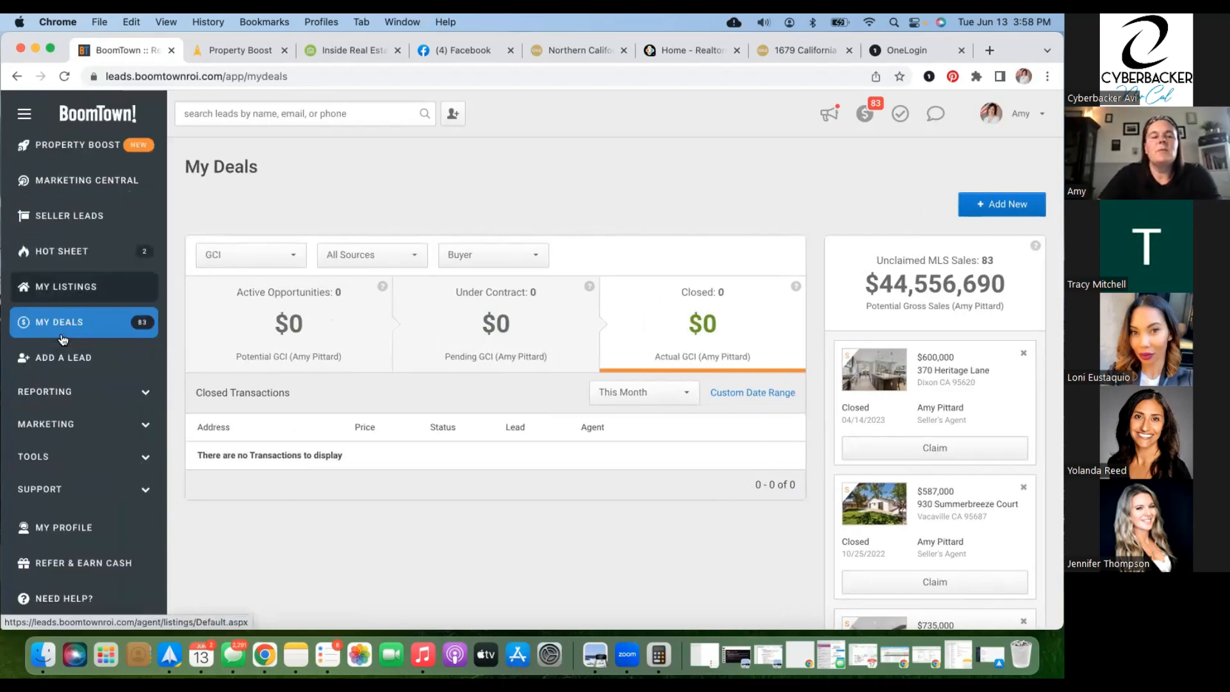
pyautogui.scroll(-1, 62, 340)
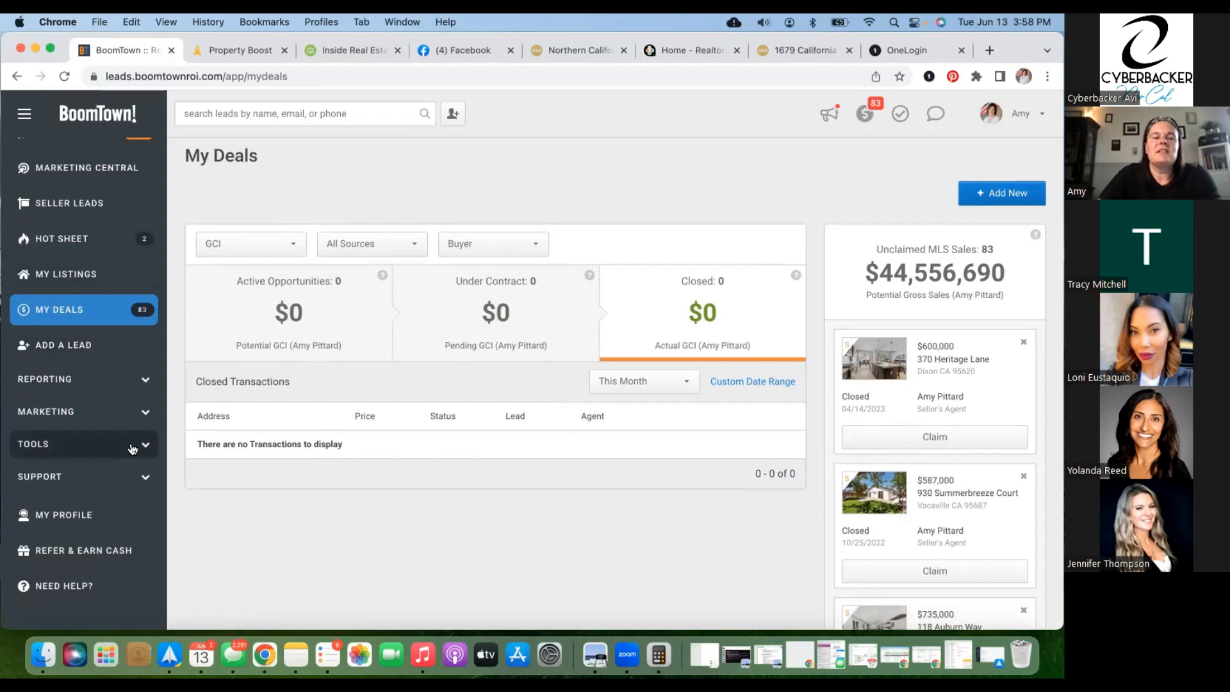
pyautogui.click(132, 446)
pyautogui.scroll(-1, 114, 503)
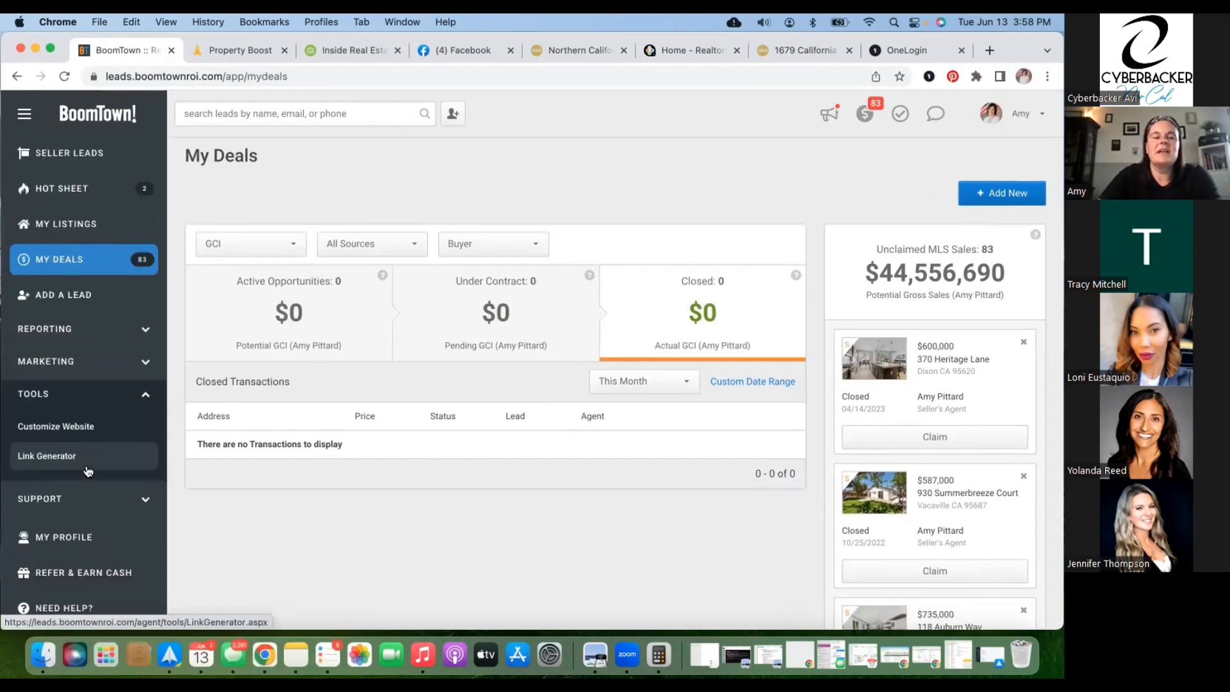
pyautogui.scroll(-2, 91, 453)
pyautogui.click(143, 340)
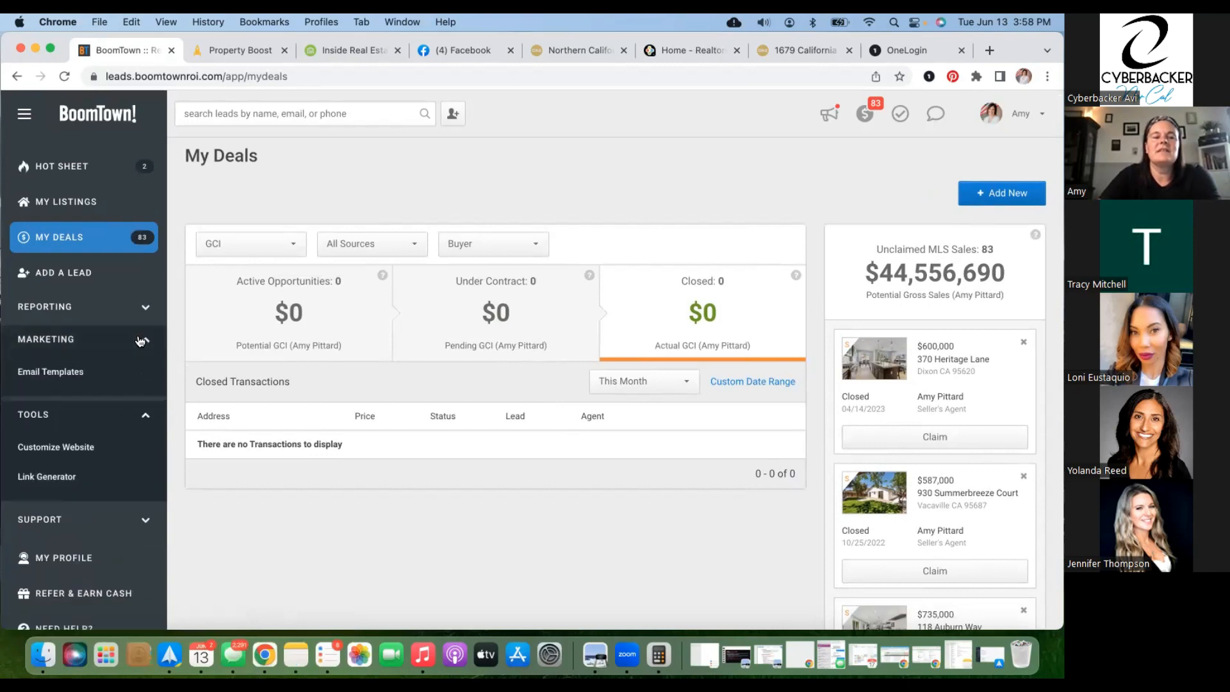
pyautogui.scroll(1, 139, 340)
pyautogui.click(139, 340)
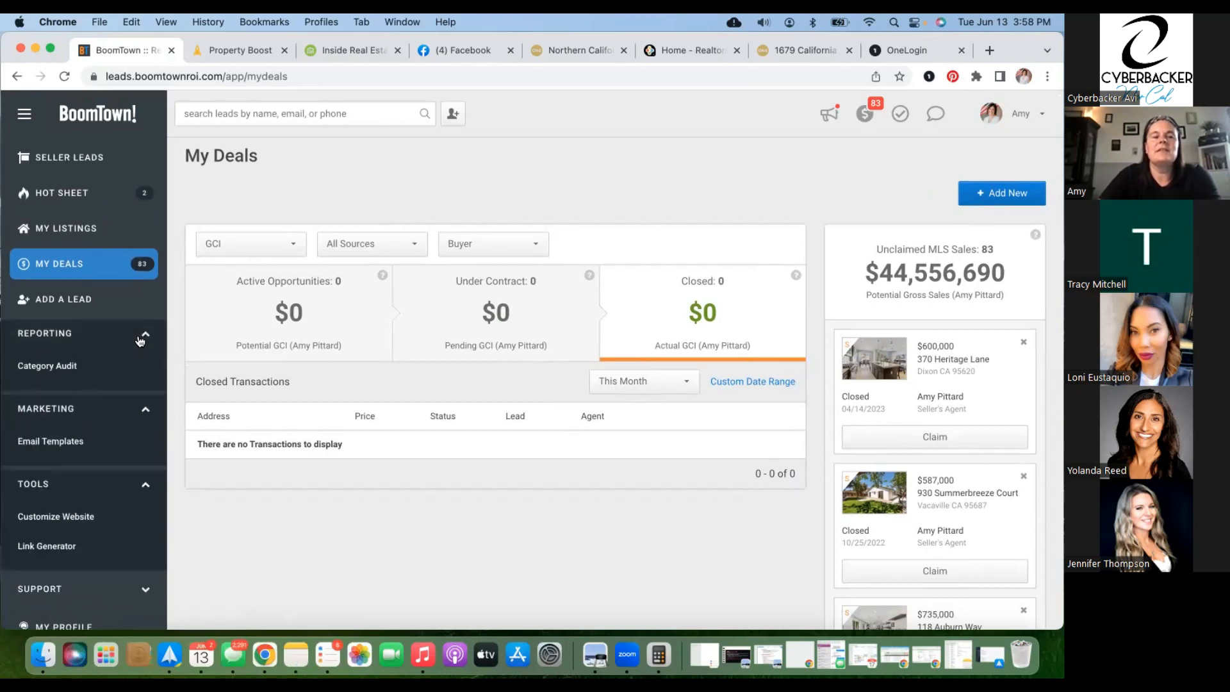
# View the Seller Leads page, and clear all applied lead filters in Lead Central
pyautogui.scroll(2, 140, 340)
pyautogui.scroll(1, 140, 340)
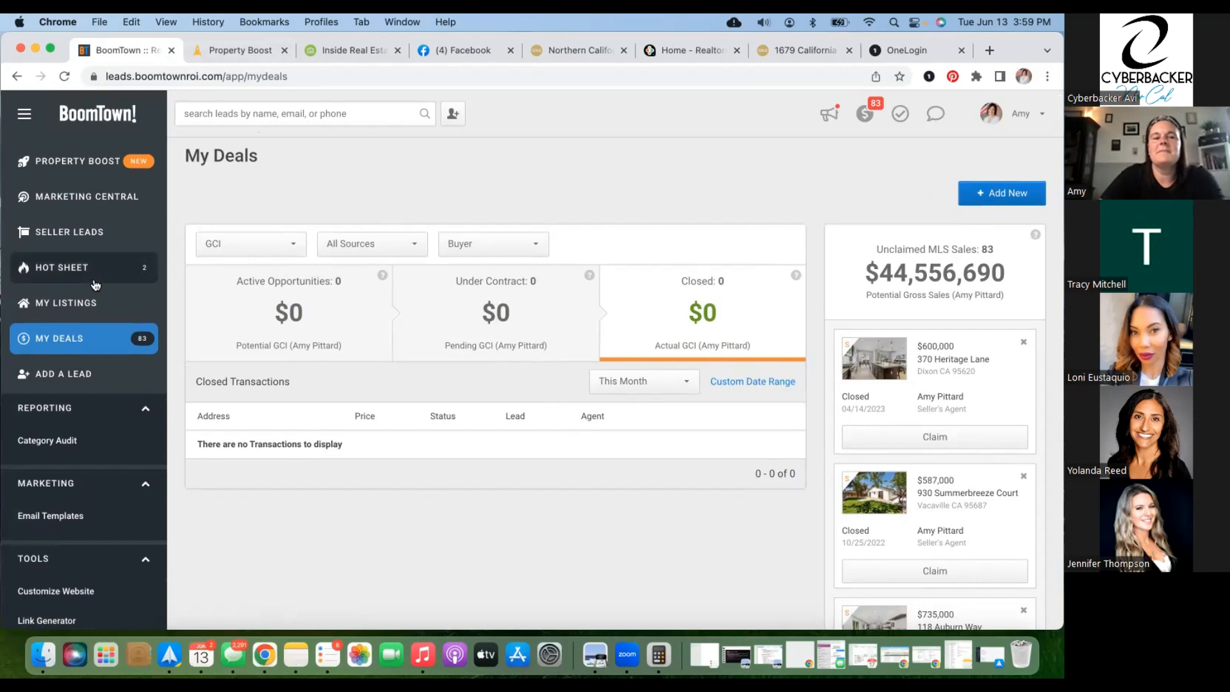
pyautogui.click(96, 237)
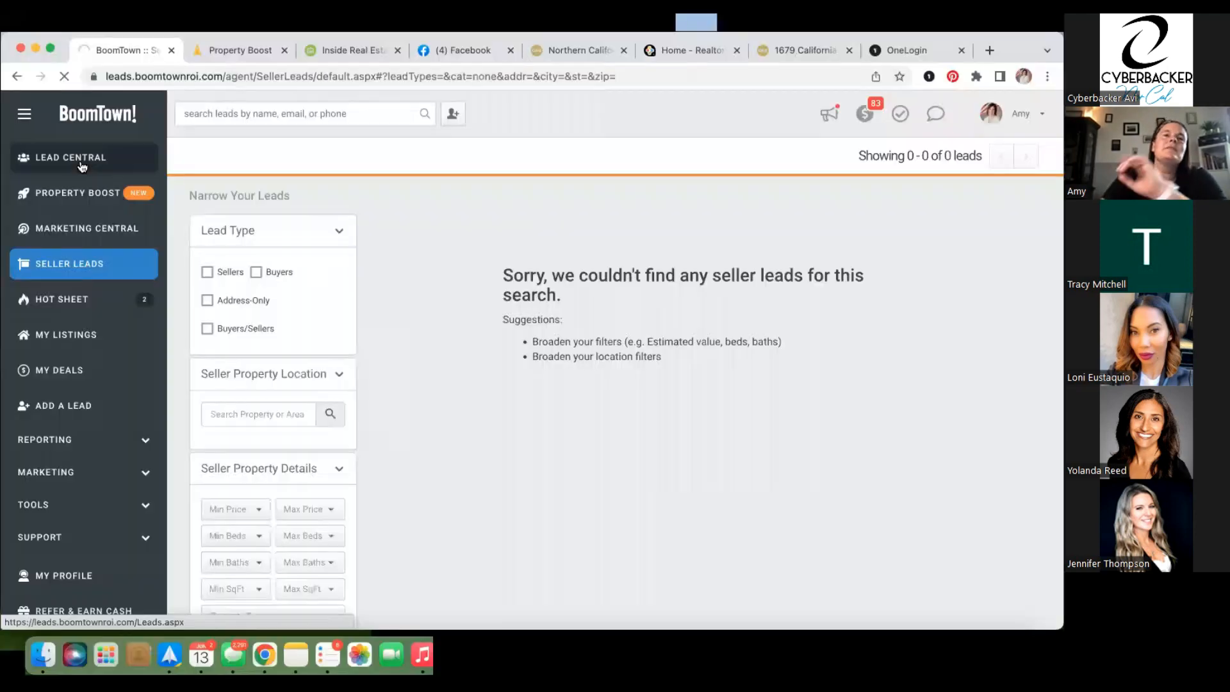
pyautogui.click(82, 165)
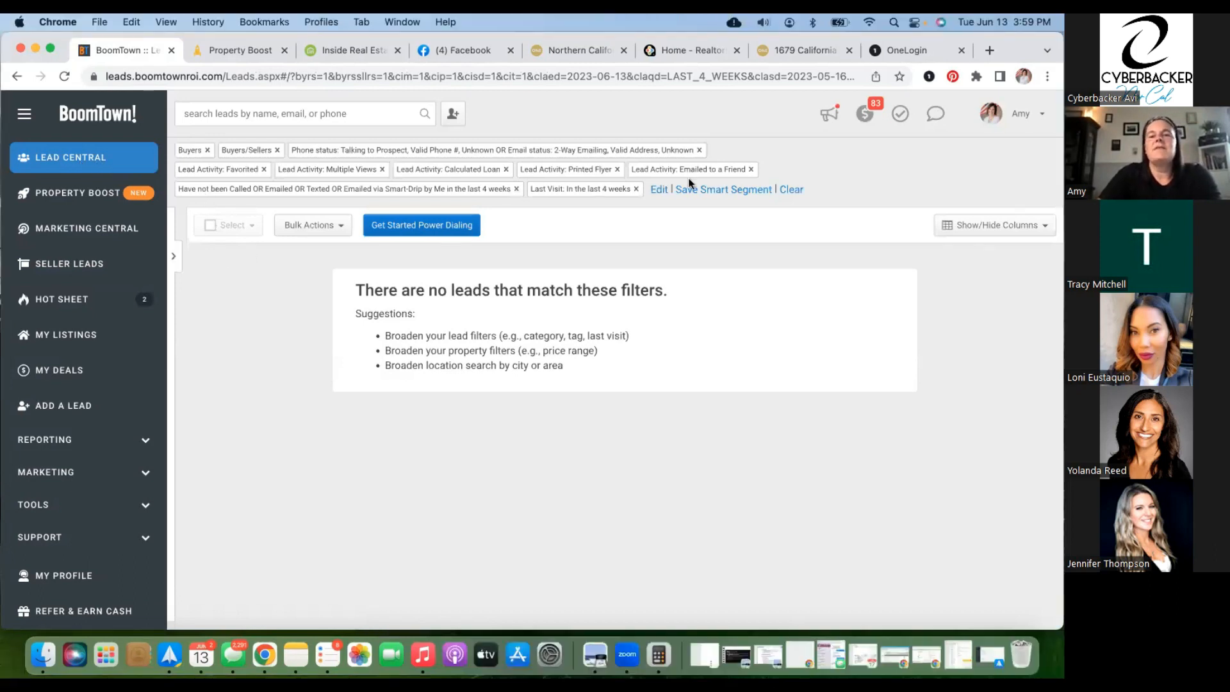
pyautogui.click(791, 190)
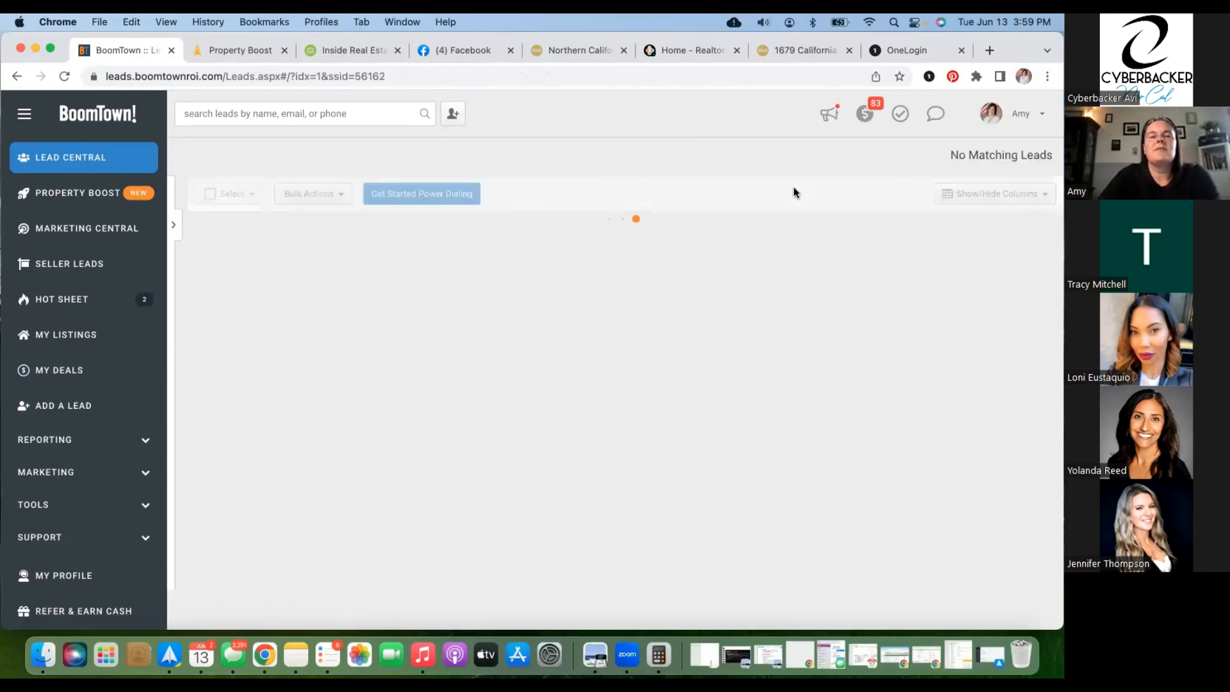